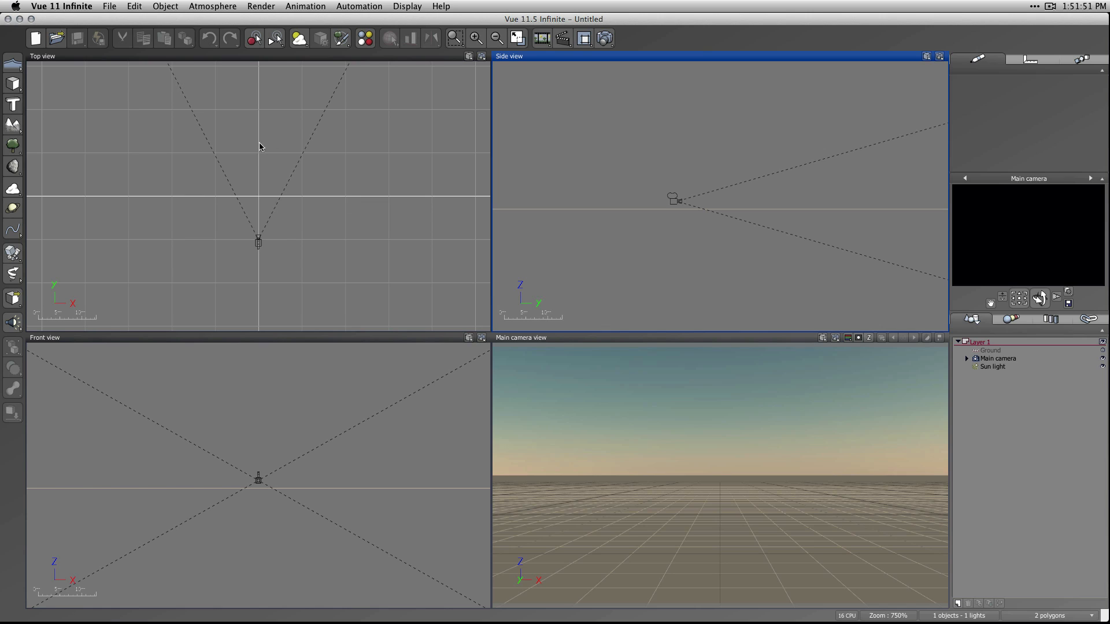
Select the sun light and add a cube at its position in the top view.
click(1003, 371)
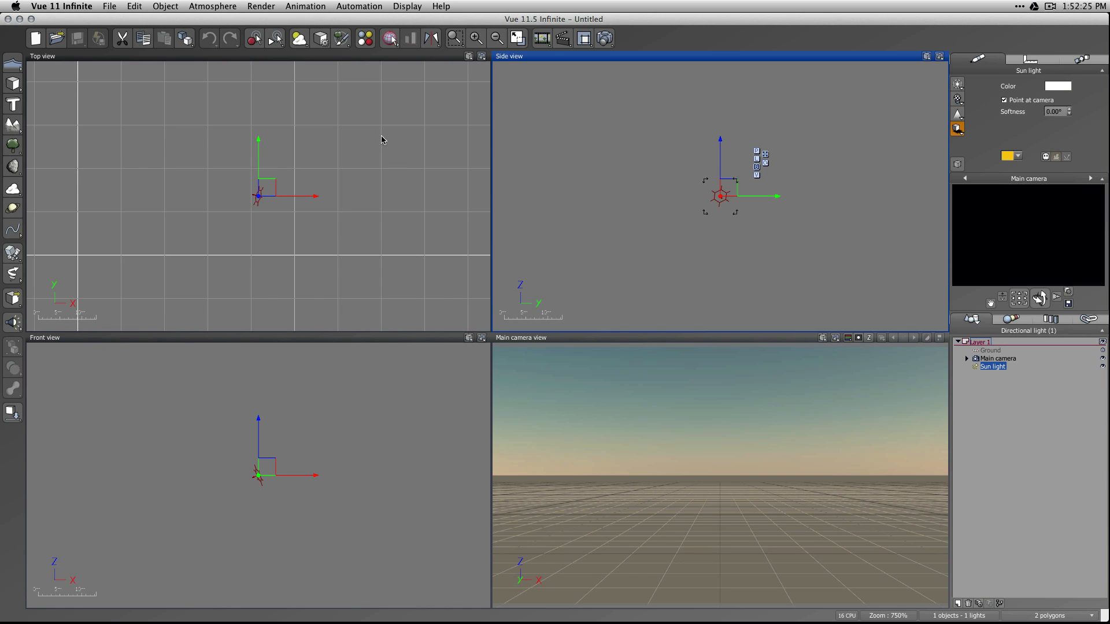
click(305, 230)
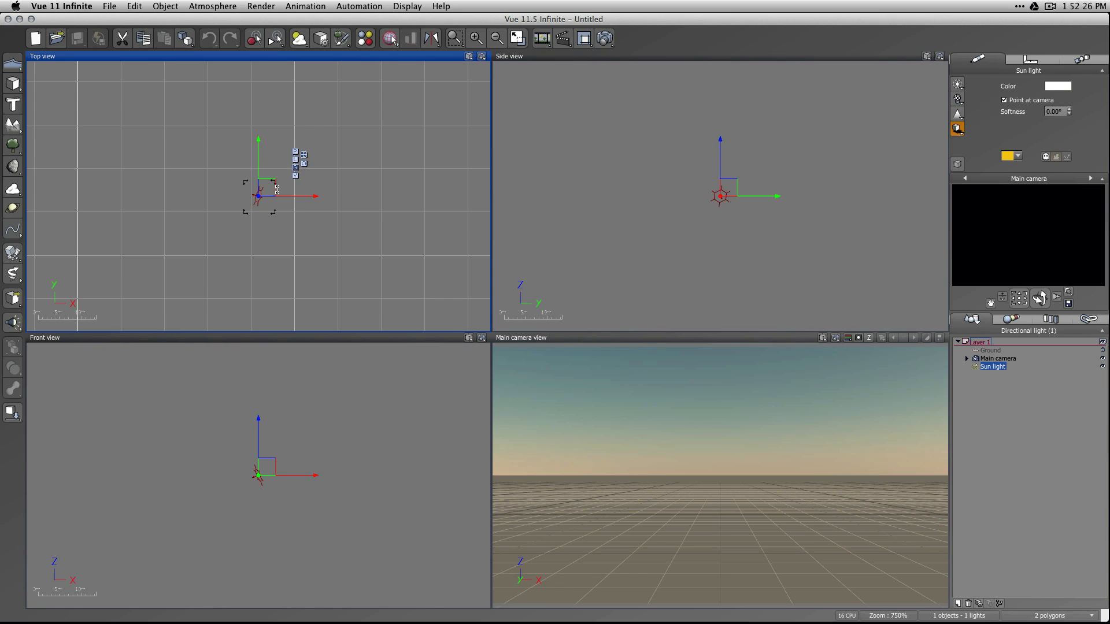
click(330, 209)
click(258, 196)
click(13, 84)
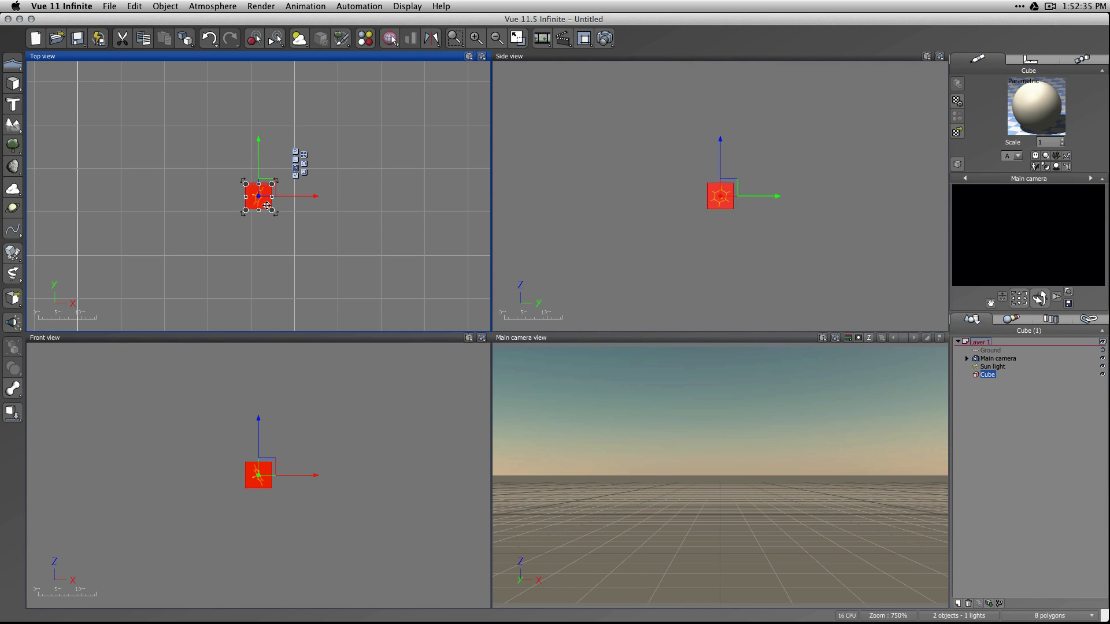
Move the cube into the main camera's view cone and the sun light beside the camera in the top view.
drag(266, 204, 291, 228)
click(262, 197)
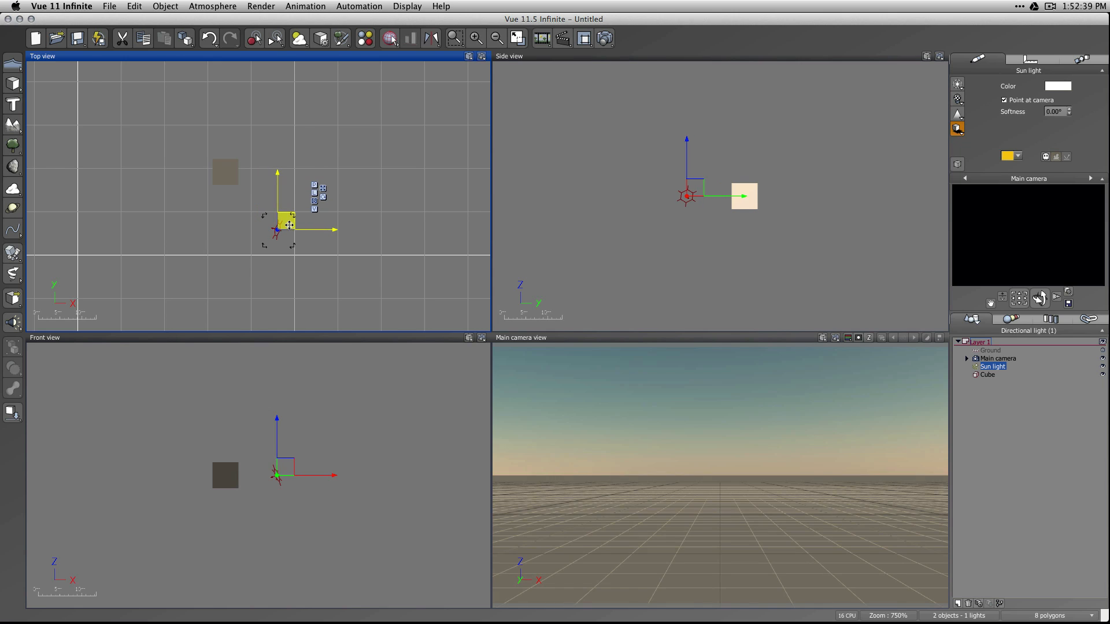
click(231, 176)
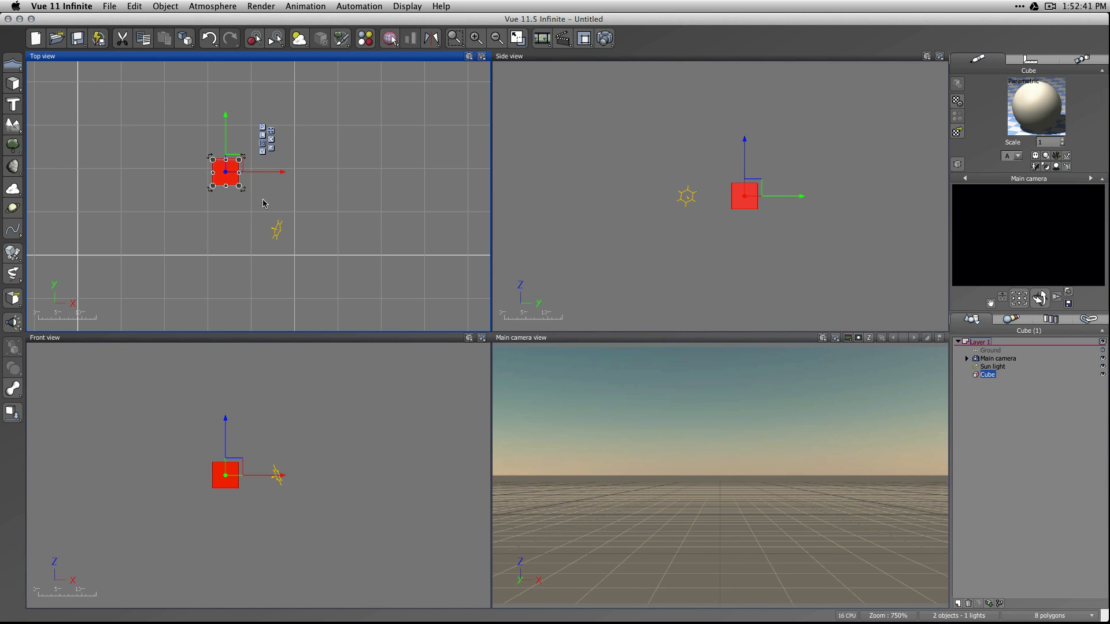
scroll(389, 239, down, 10)
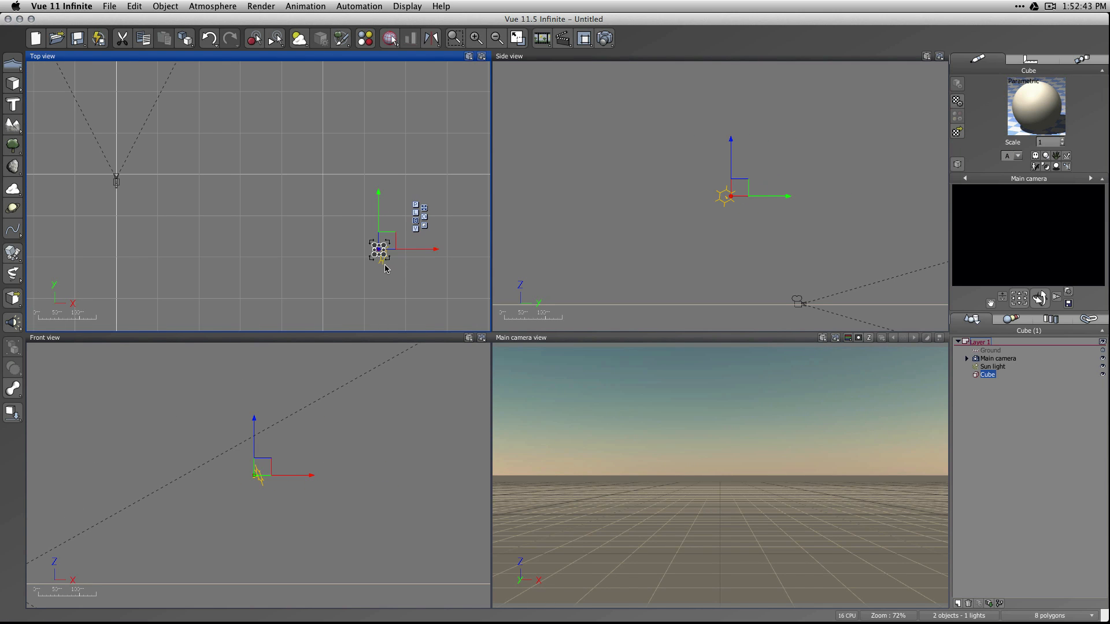
drag(390, 239, 121, 136)
drag(386, 261, 142, 174)
scroll(95, 166, up, 4)
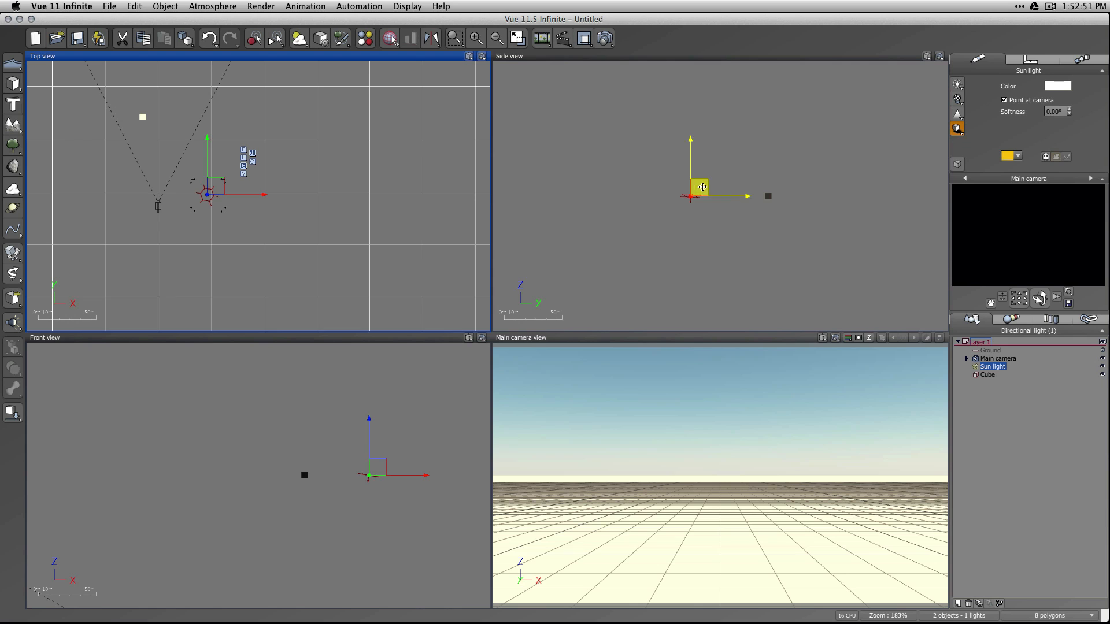
Lower the sun light to just above and behind the main camera in the side view.
scroll(742, 206, down, 2)
scroll(742, 206, down, 4)
click(739, 192)
drag(738, 193, 727, 224)
Shift the sun light in the top view to the positive X side of the camera, almost level with it.
scroll(272, 197, up, 4)
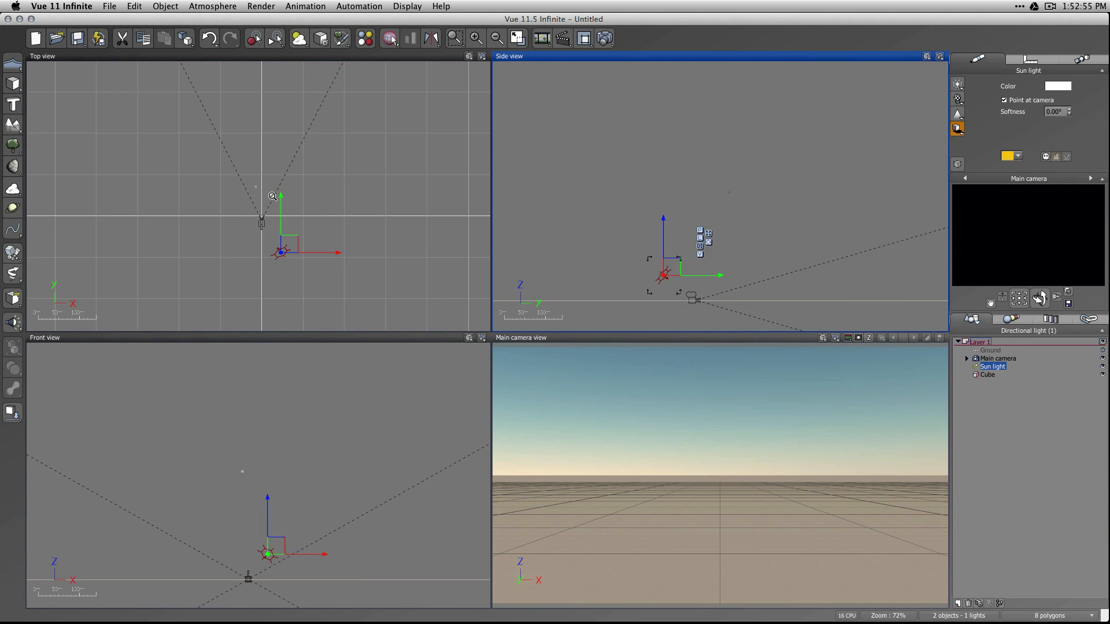
right_drag(327, 237, 329, 182)
scroll(317, 165, up, 2)
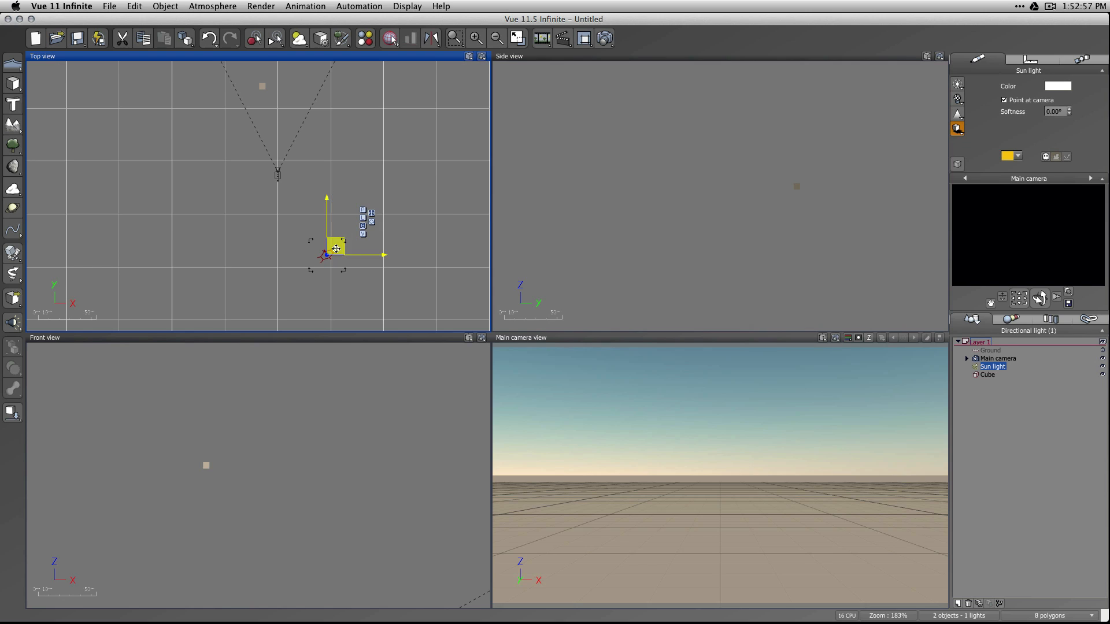
drag(337, 244, 372, 186)
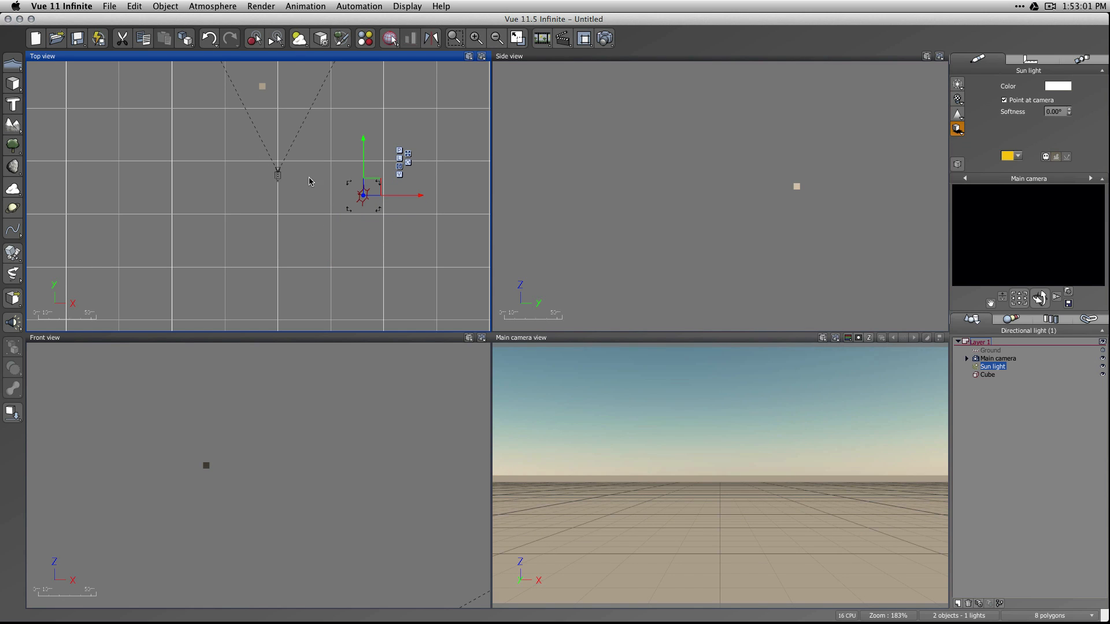
Move the cube close in front of the main camera, centred on its view axis in the top view.
click(262, 86)
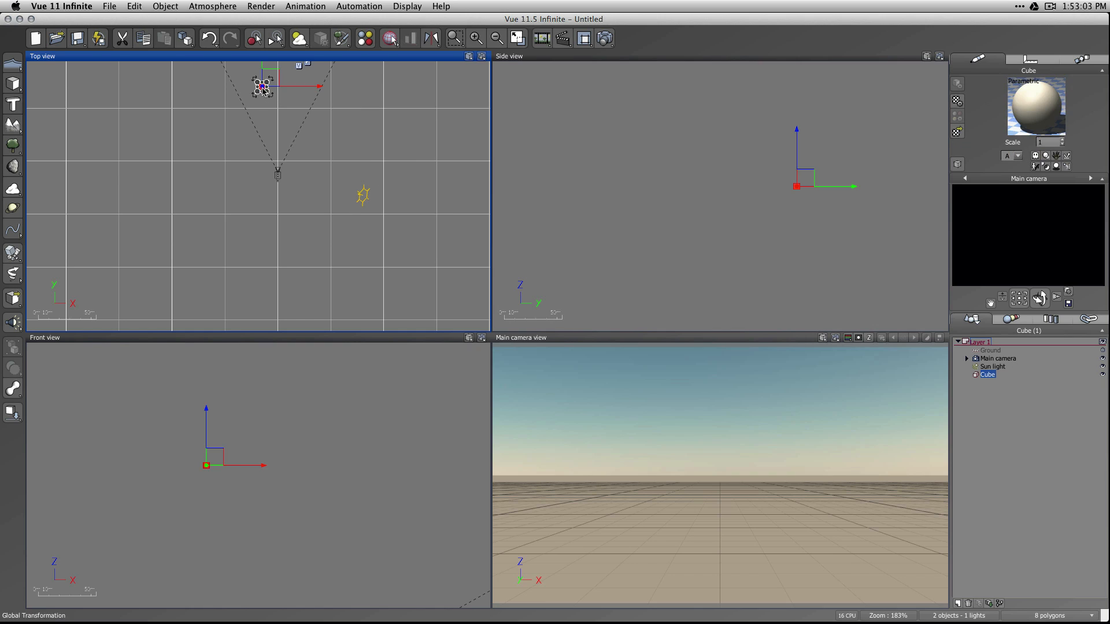
drag(276, 75, 293, 132)
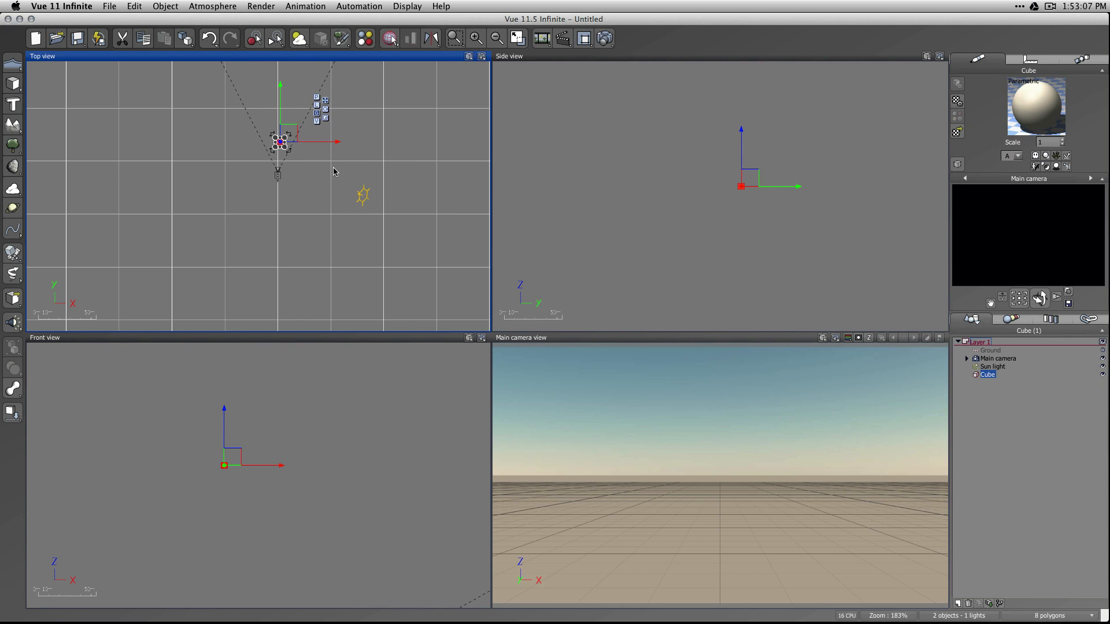
drag(284, 149, 282, 147)
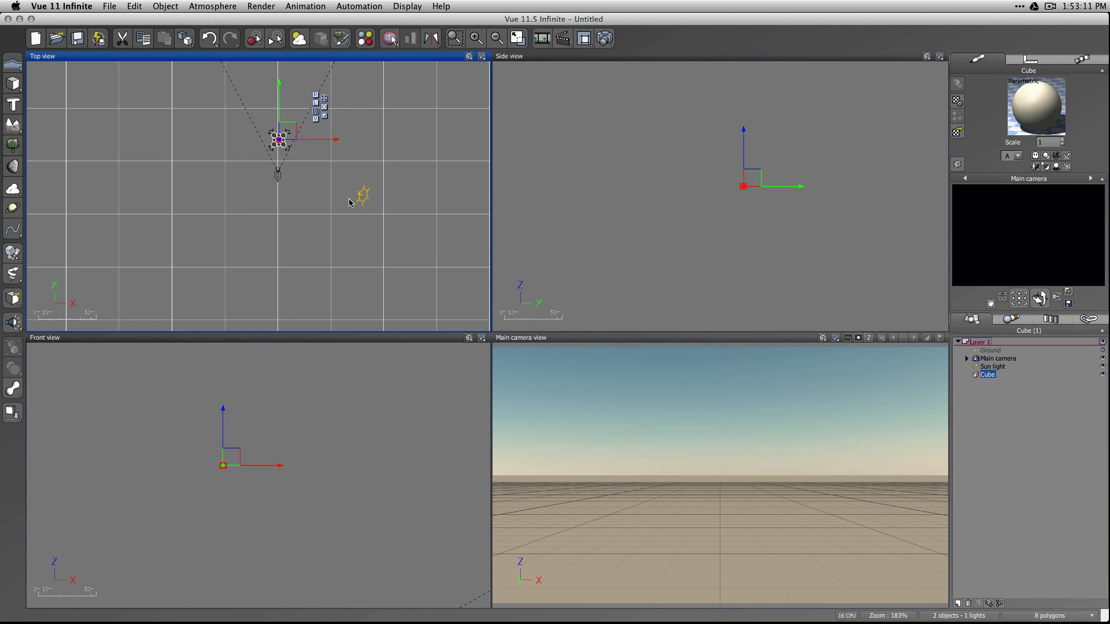
Move the sun light closer to the camera's side in the top view and clear the selection.
scroll(352, 200, up, 5)
right_drag(278, 184, 369, 271)
click(466, 285)
drag(478, 276, 376, 220)
click(974, 416)
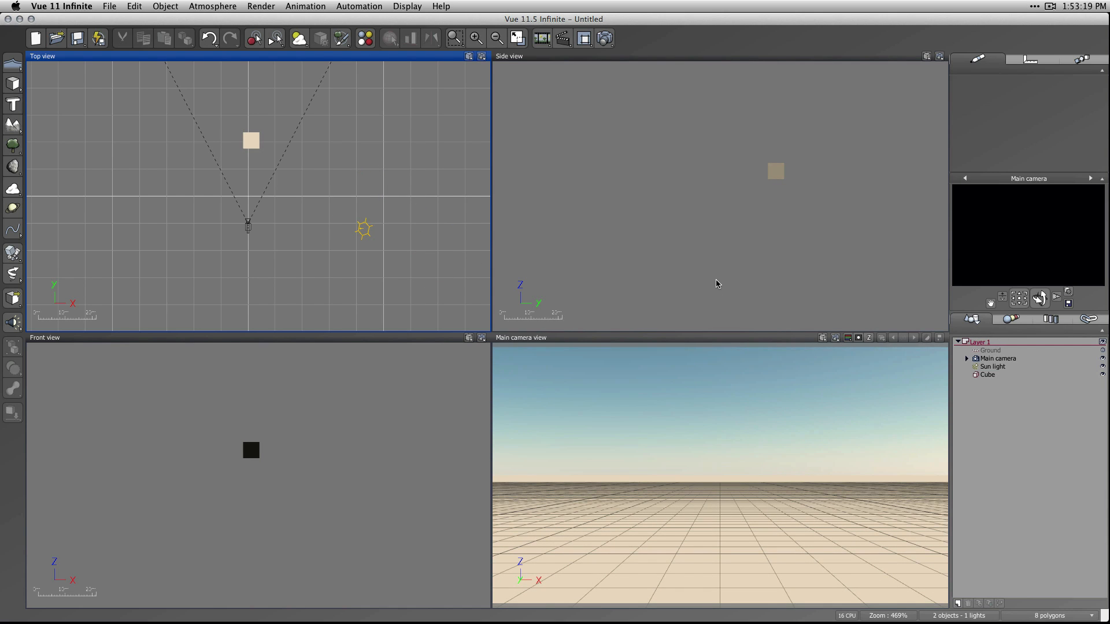
Add a directional light and move it to the opposite side of the camera from the sun light.
click(363, 230)
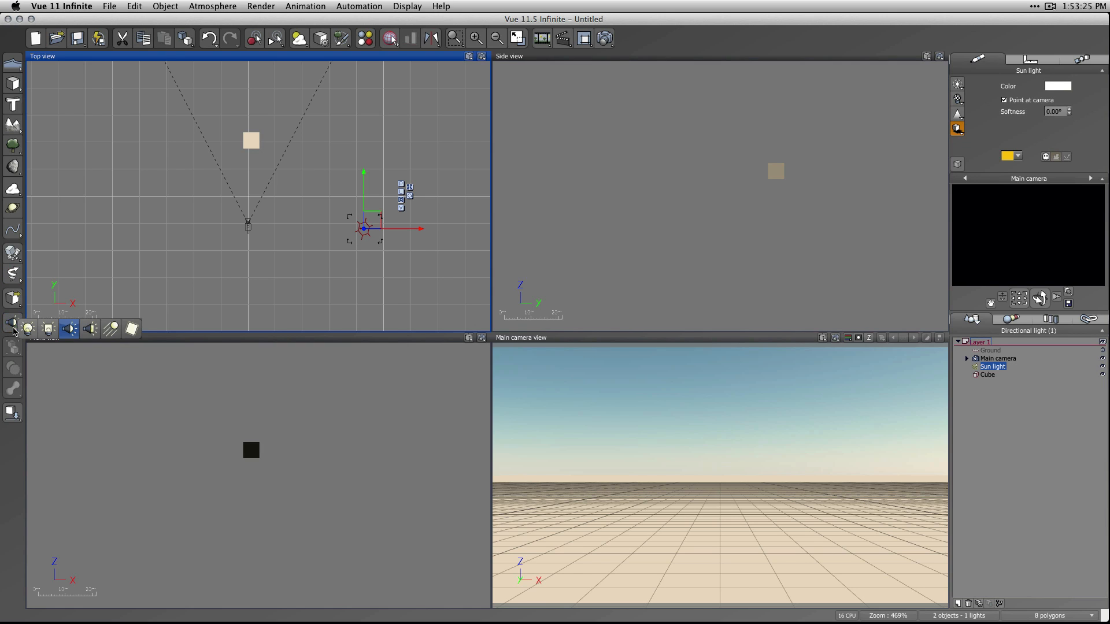
click(108, 335)
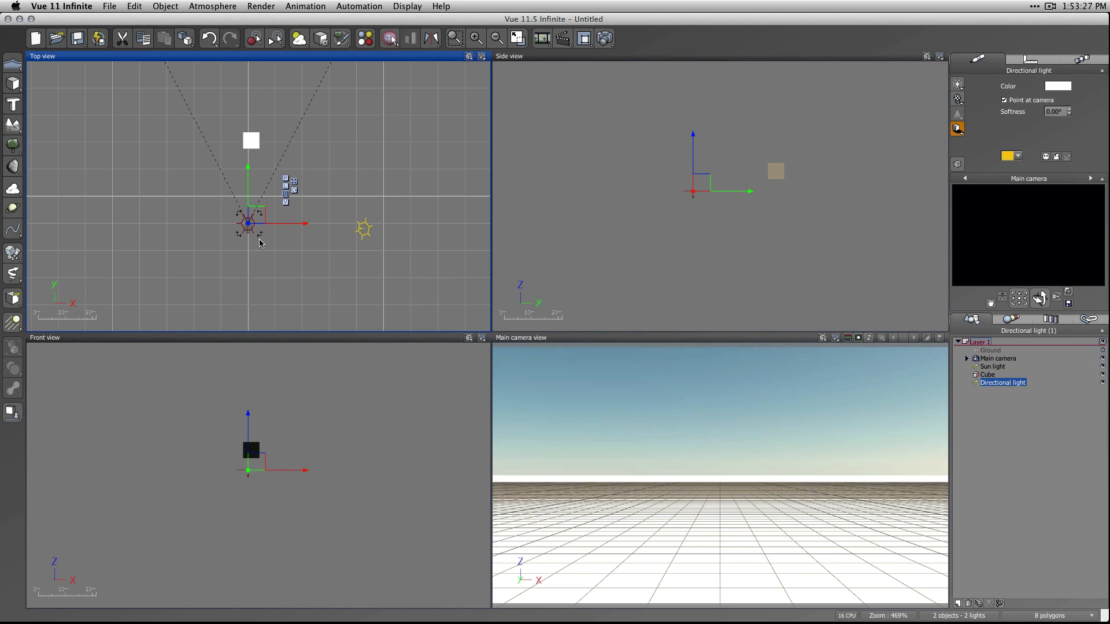
drag(258, 210, 129, 196)
scroll(822, 260, down, 5)
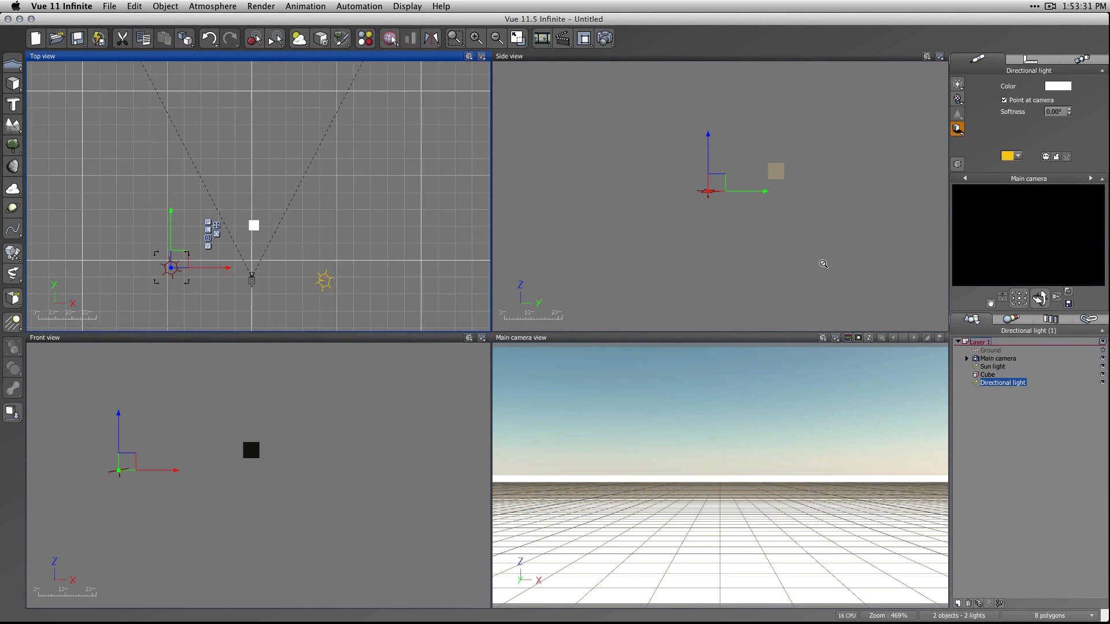
Select the cube in the side view and drop it onto the ground.
scroll(797, 245, up, 5)
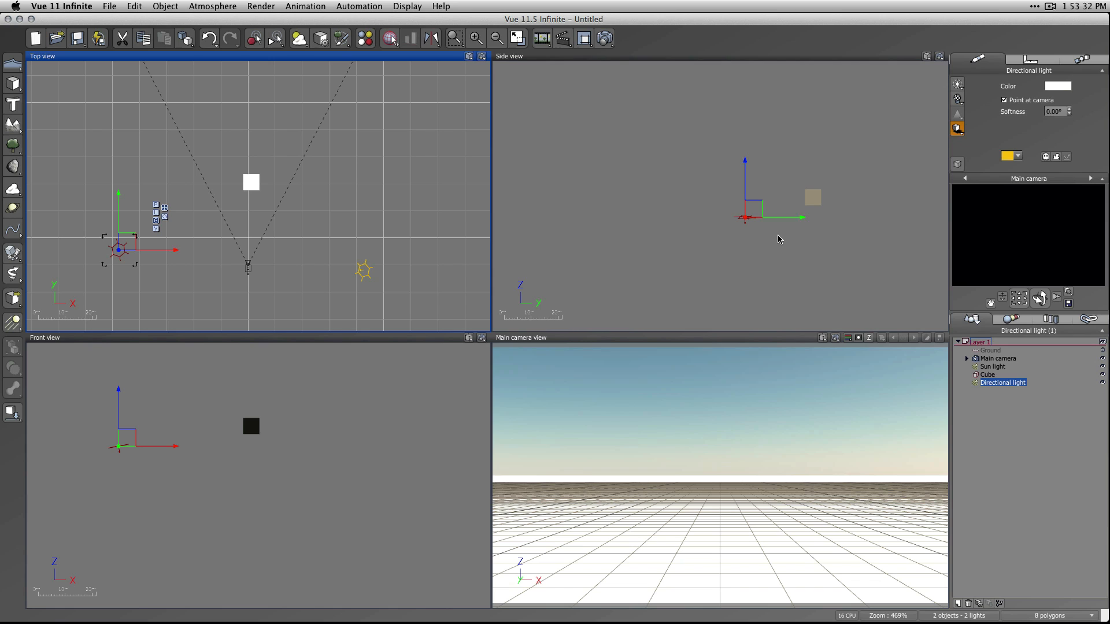
click(813, 200)
click(823, 196)
click(816, 201)
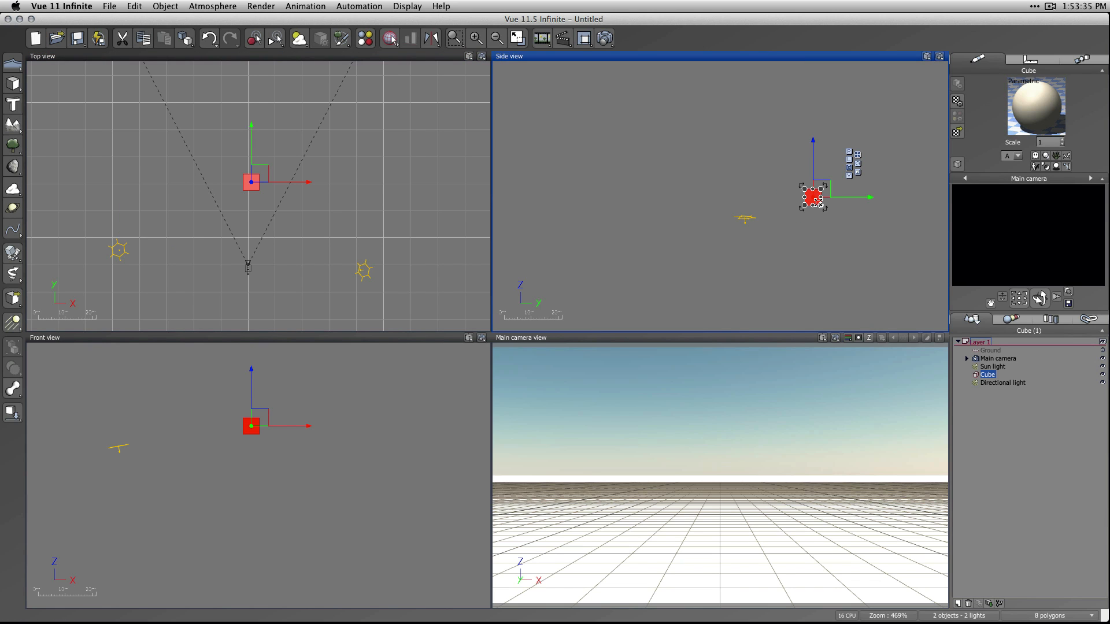
key(shift+d)
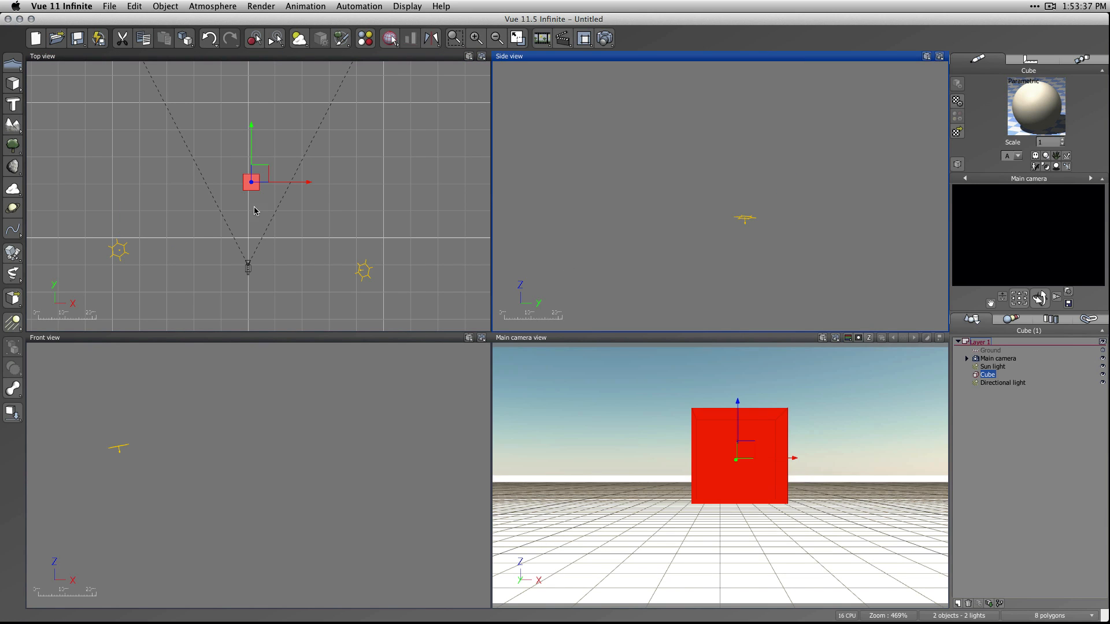
Reposition the directional light beside the camera in the top and side views with Point at camera enabled.
click(104, 253)
click(118, 250)
drag(127, 246, 158, 234)
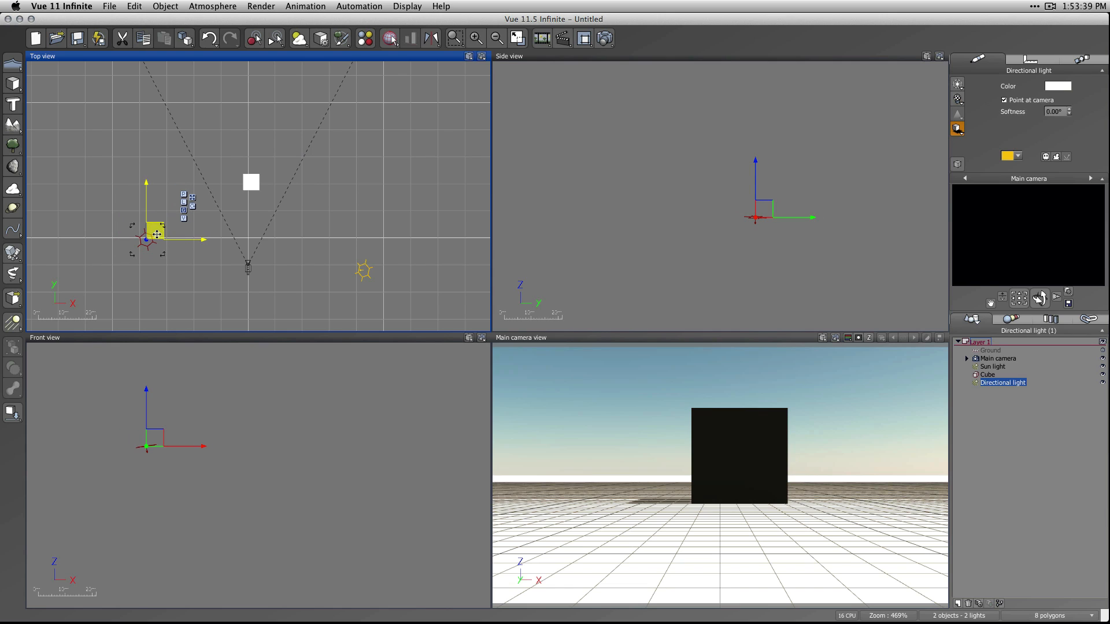
click(1016, 101)
drag(147, 226, 151, 247)
drag(756, 208, 741, 238)
click(1018, 99)
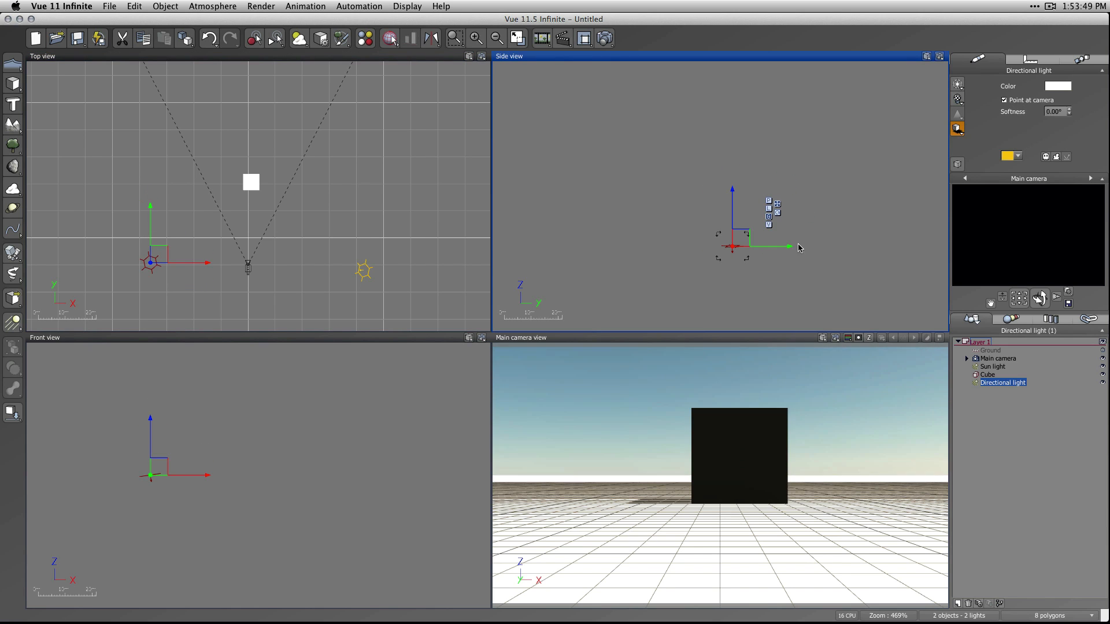
Lower the directional light in the side view to just above and behind the main camera.
scroll(804, 263, down, 10)
right_drag(871, 304, 781, 186)
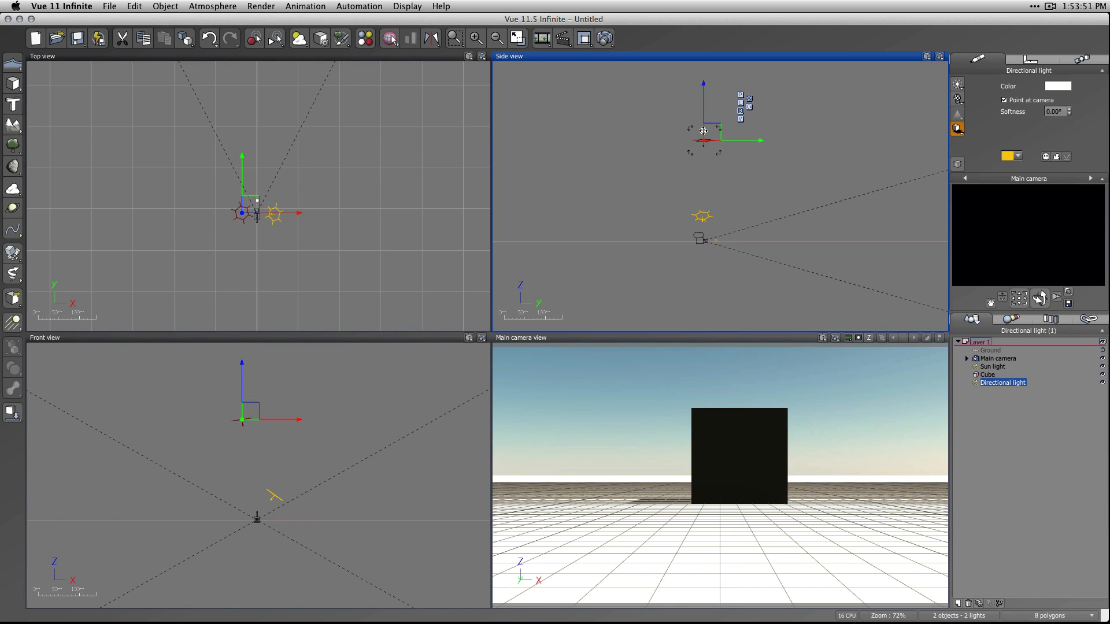
drag(709, 129, 690, 214)
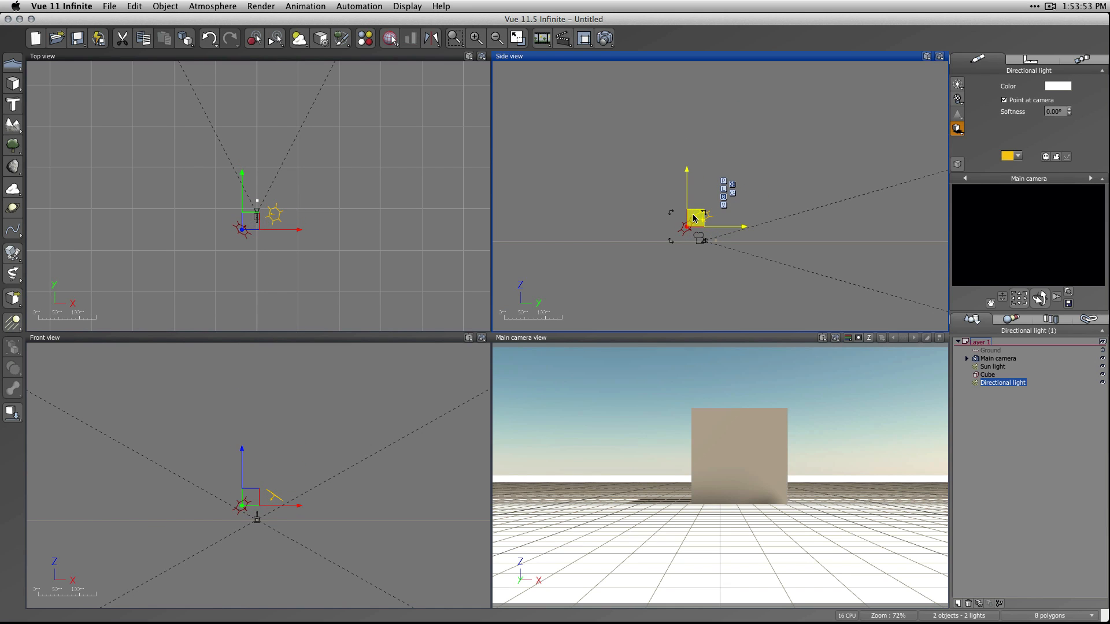
Move the directional light forward in the top view so it sits slightly behind the camera, opposite the sun light.
scroll(265, 263, up, 2)
scroll(266, 261, up, 10)
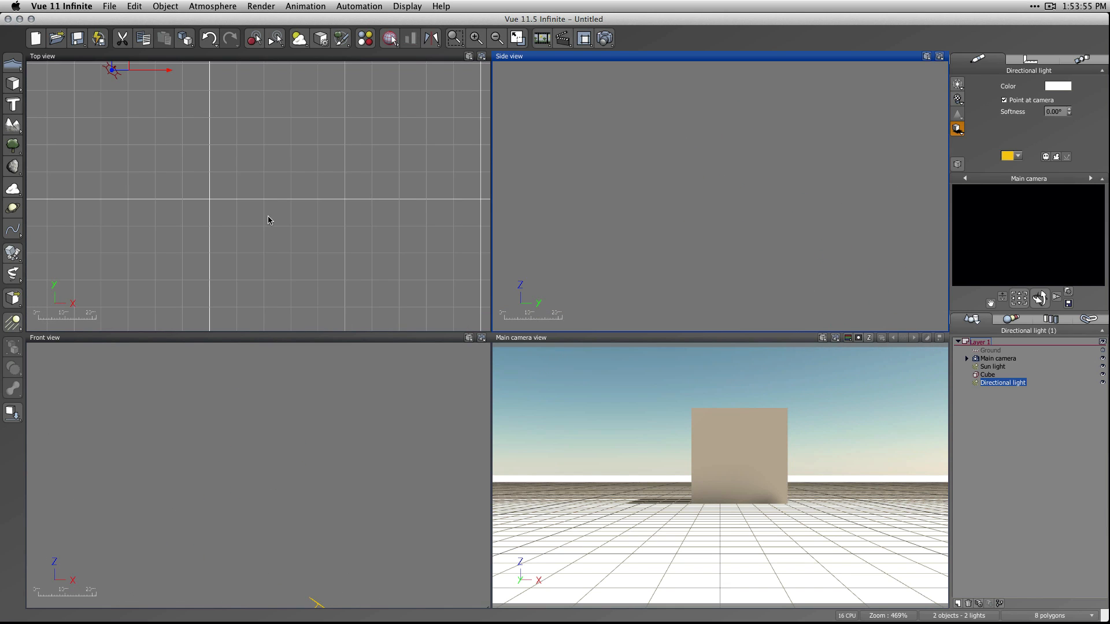
right_drag(268, 216, 370, 374)
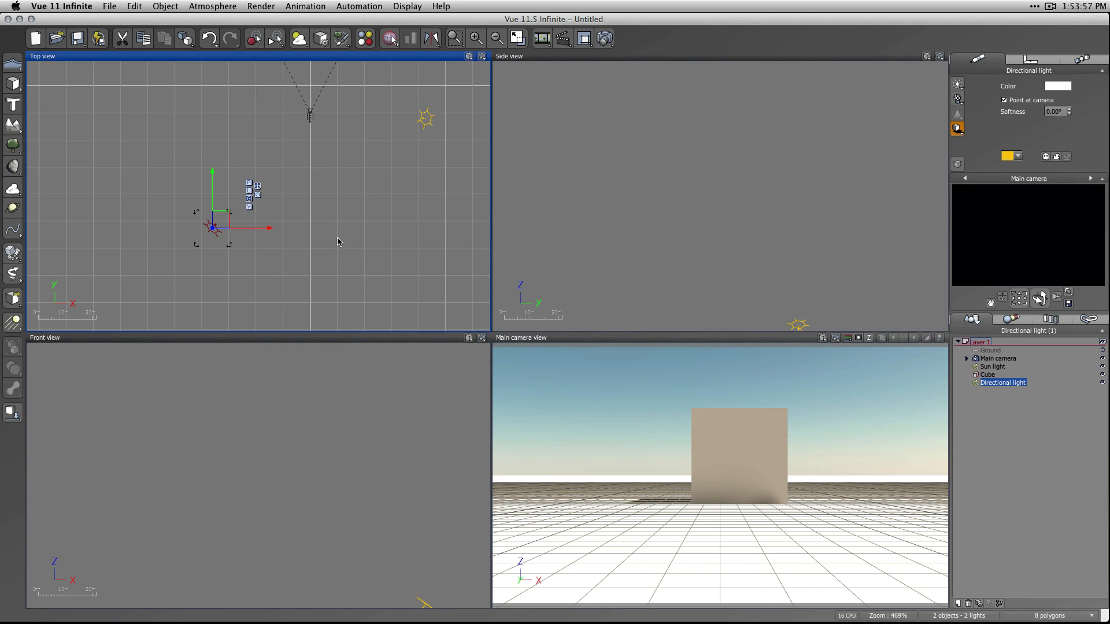
right_drag(341, 240, 332, 300)
click(416, 190)
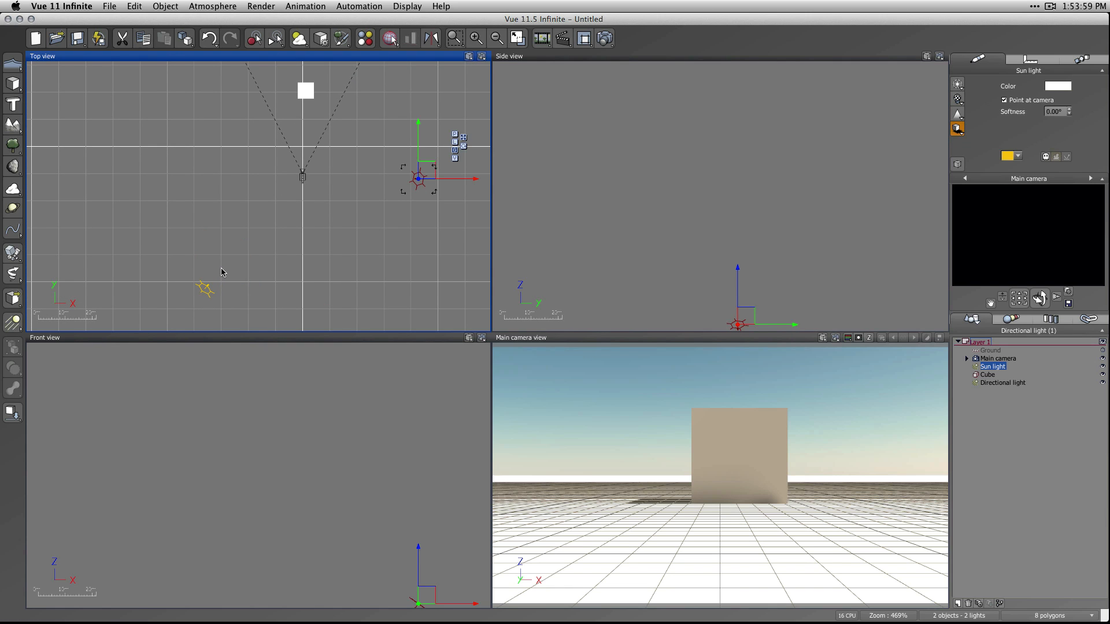
drag(205, 289, 163, 212)
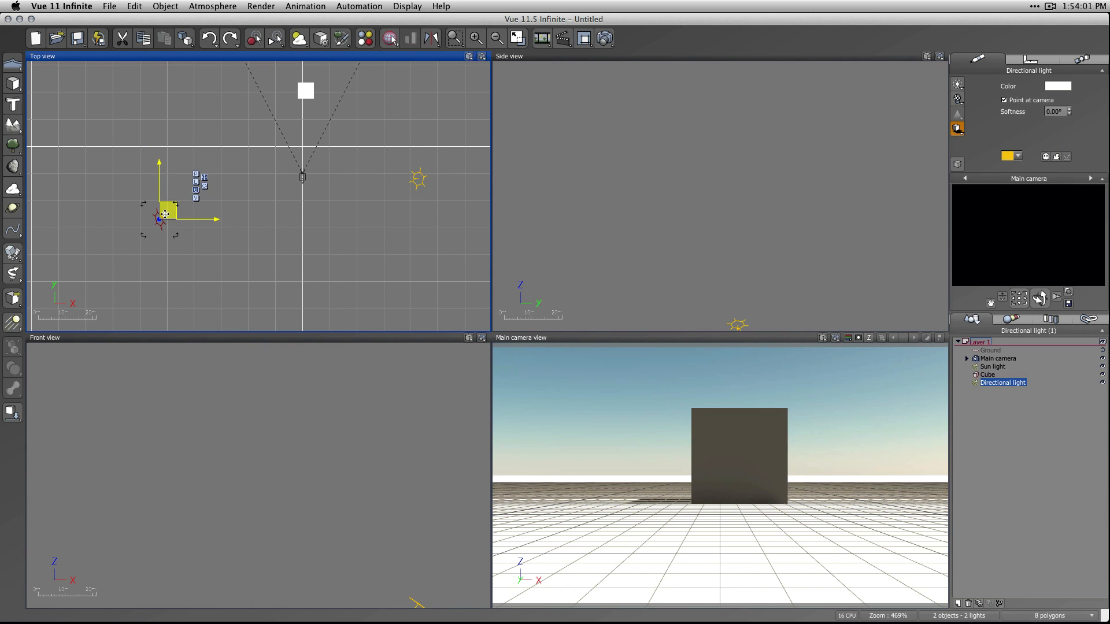
click(300, 220)
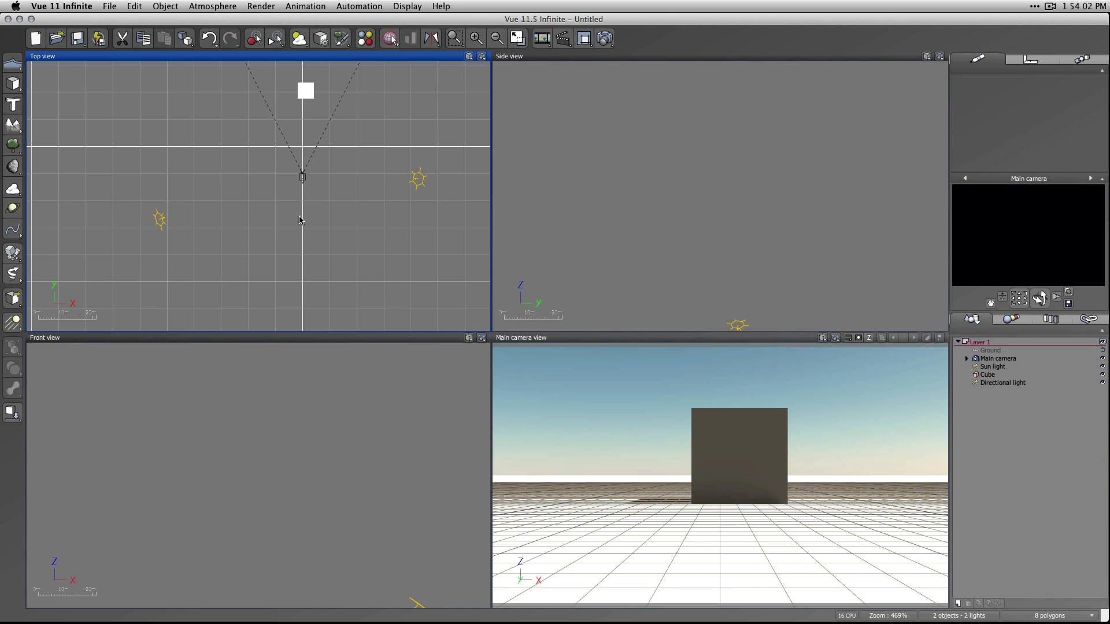
click(157, 220)
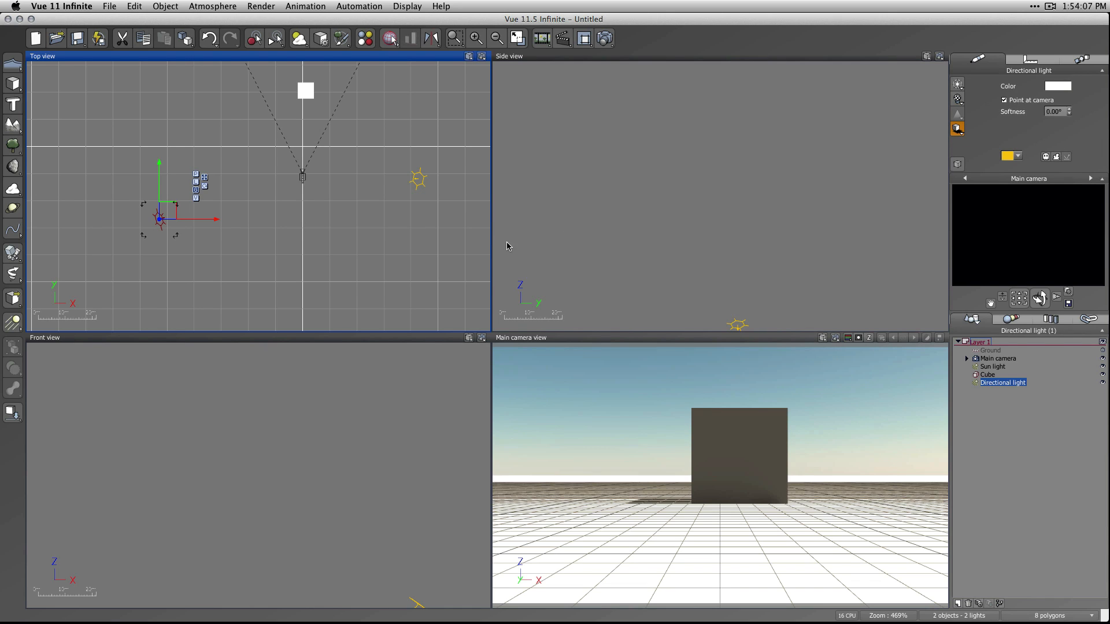
click(421, 186)
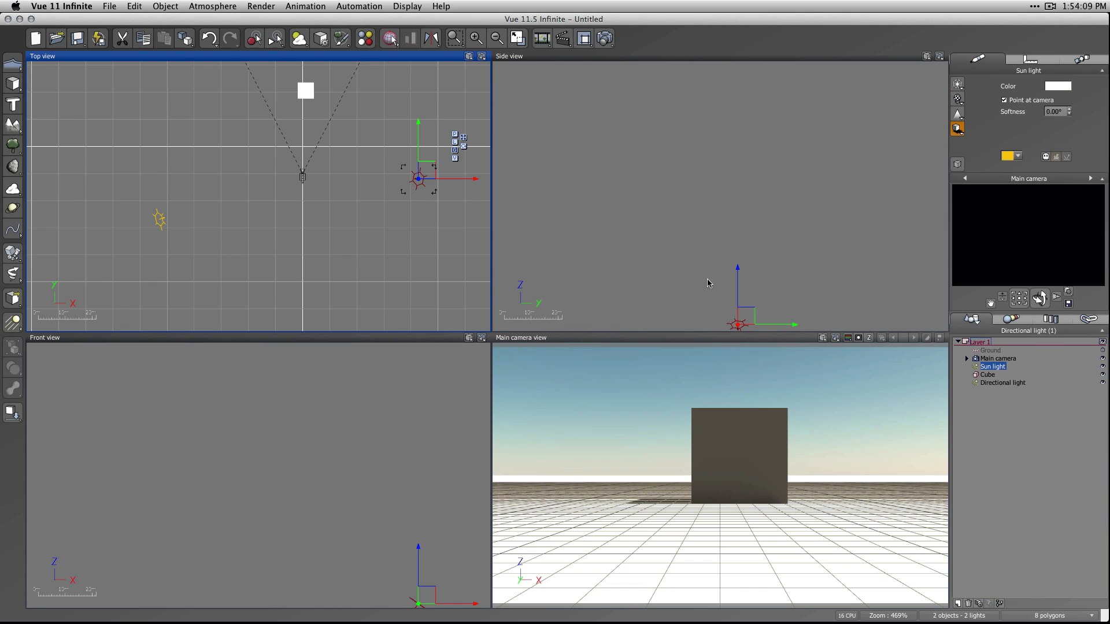
click(998, 403)
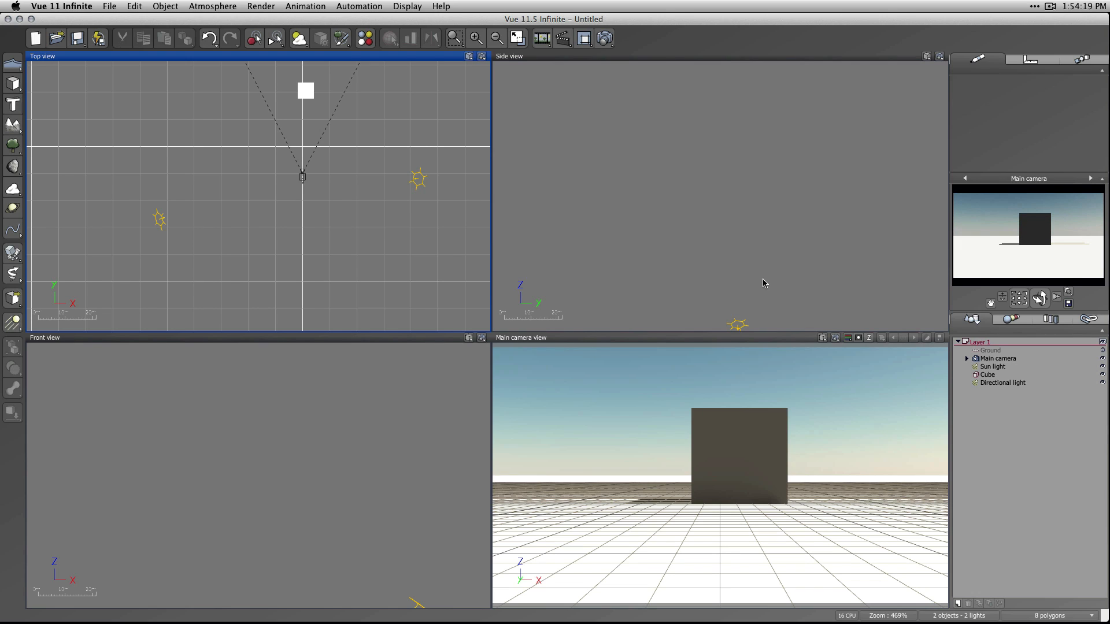
Move the sun light slightly closer to the camera in the top view and deselect it.
click(418, 179)
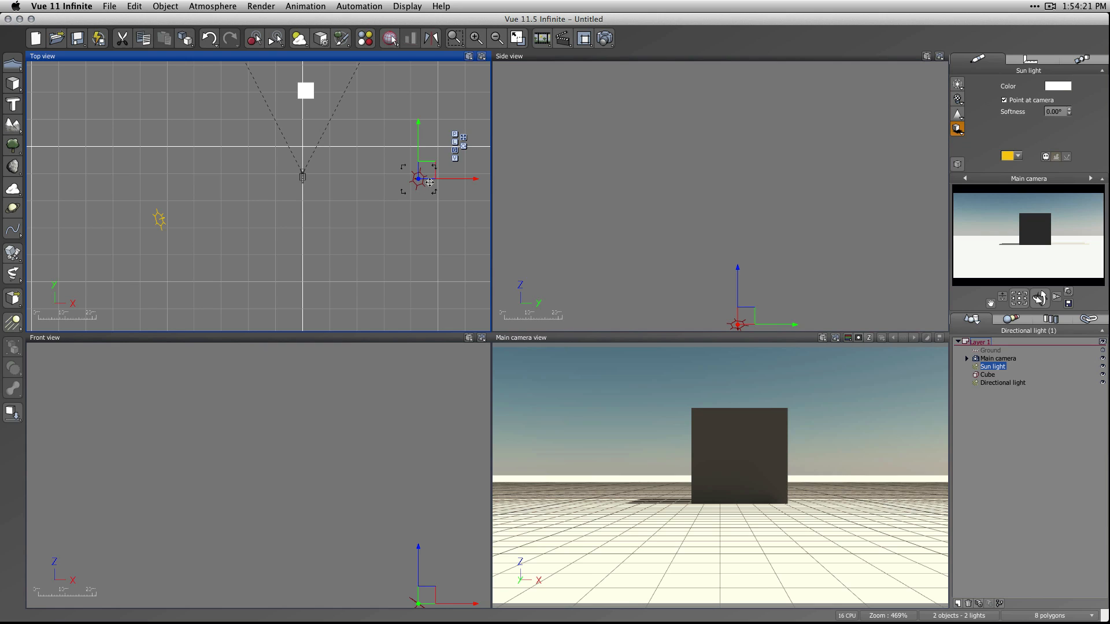
mouse_move(421, 175)
mouse_down()
mouse_move(423, 185)
mouse_move(404, 185)
mouse_up()
click(367, 231)
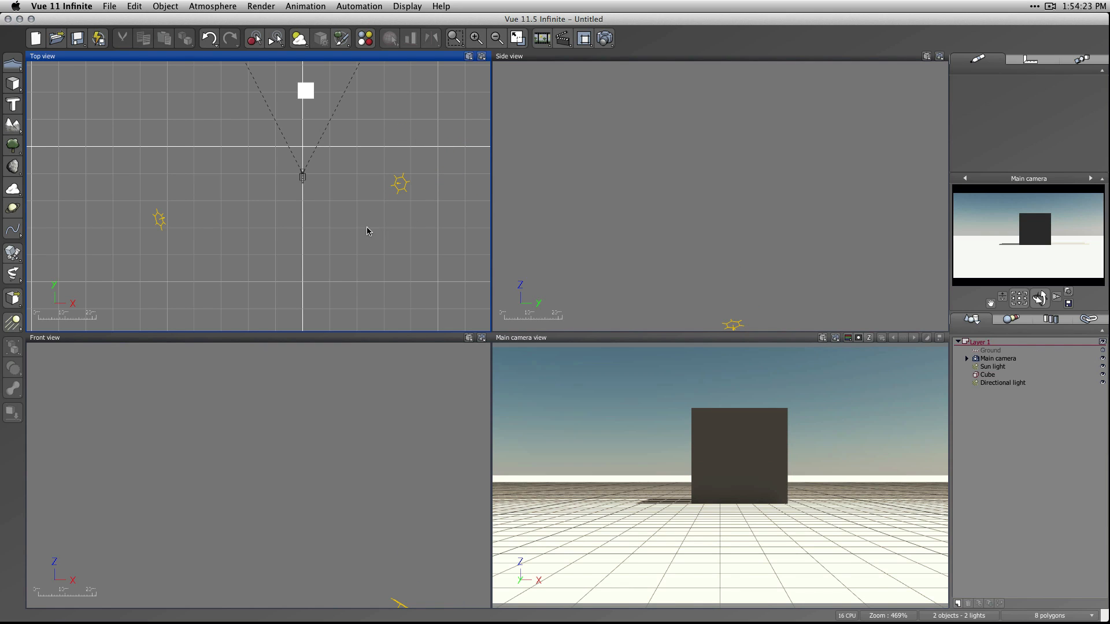
Delete the directional light from the scene.
click(157, 219)
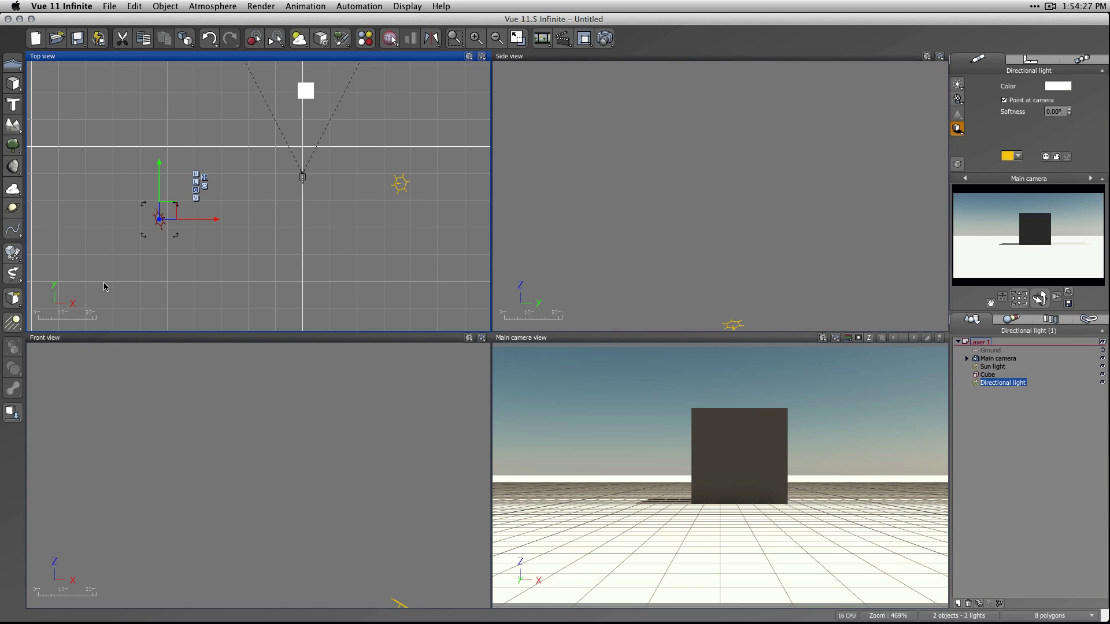
key(BackSpace)
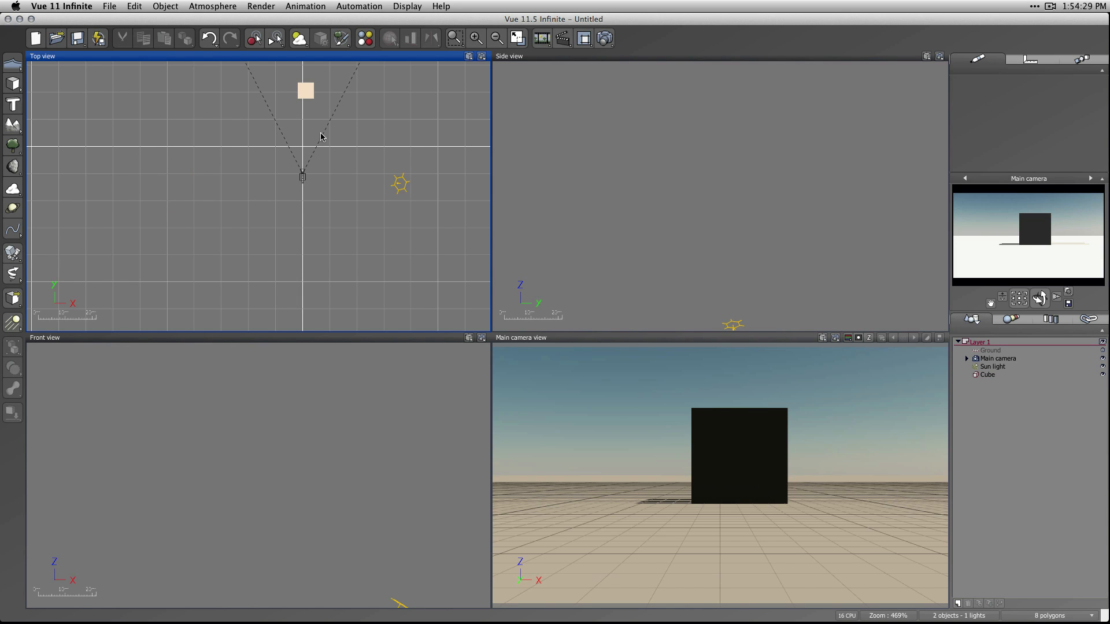
Stretch the cube into a long, thin back wall and move it farther in front of the camera in the top view.
click(303, 95)
drag(295, 90, 390, 85)
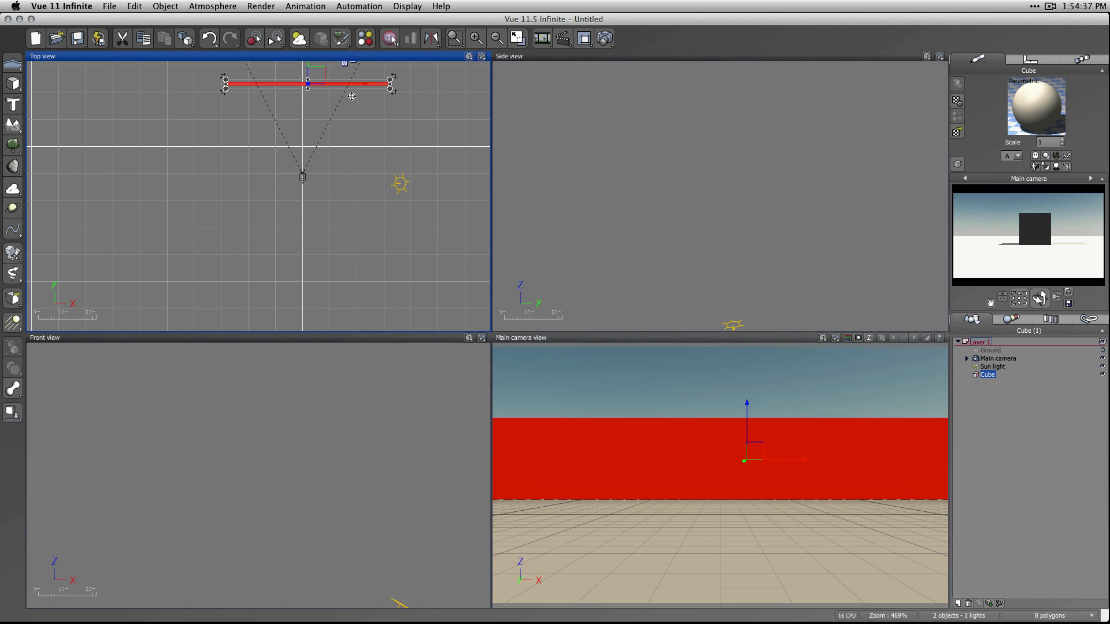
mouse_move(316, 78)
mouse_down()
mouse_move(304, 58)
mouse_move(305, 68)
mouse_up()
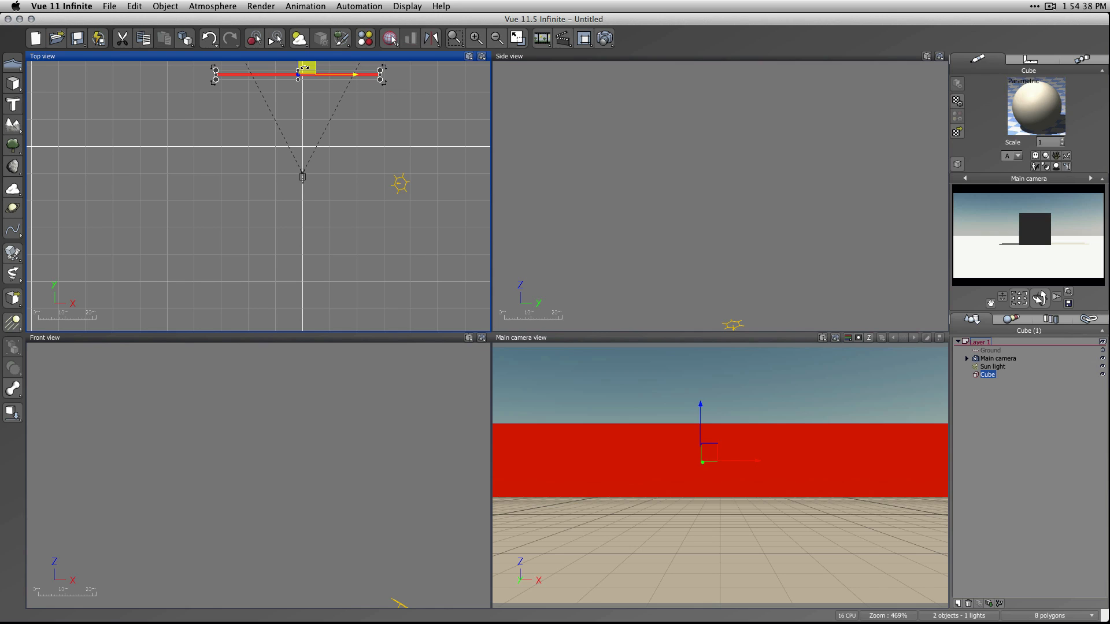
click(188, 126)
Add a second cube and shape it into a long, thin side wall meeting the left end of the back wall.
click(13, 83)
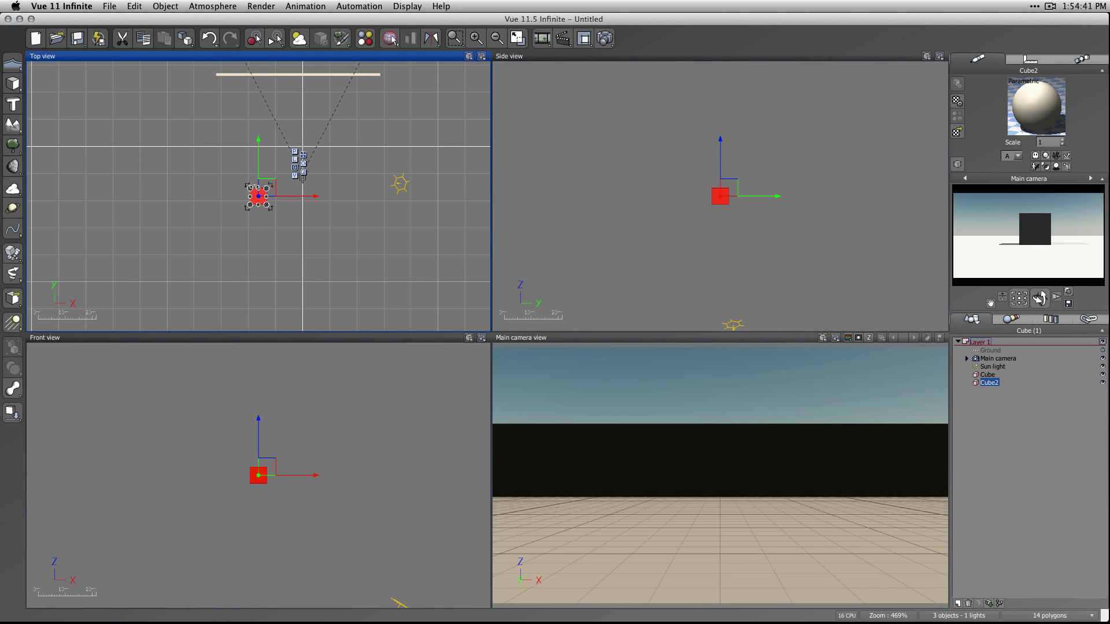
drag(258, 178, 258, 62)
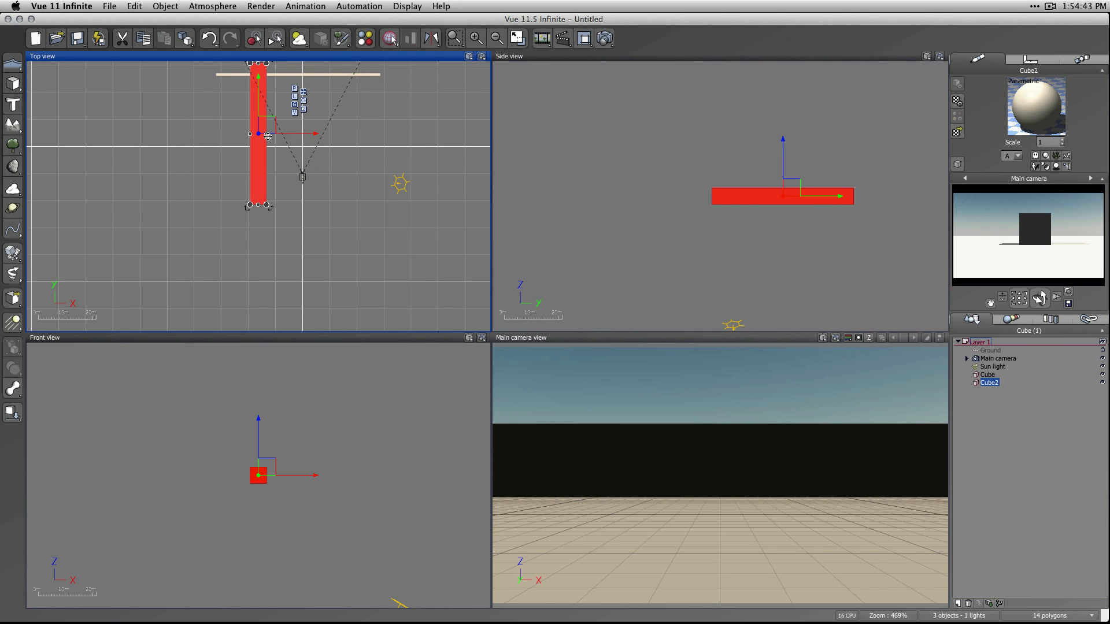
drag(266, 133, 253, 134)
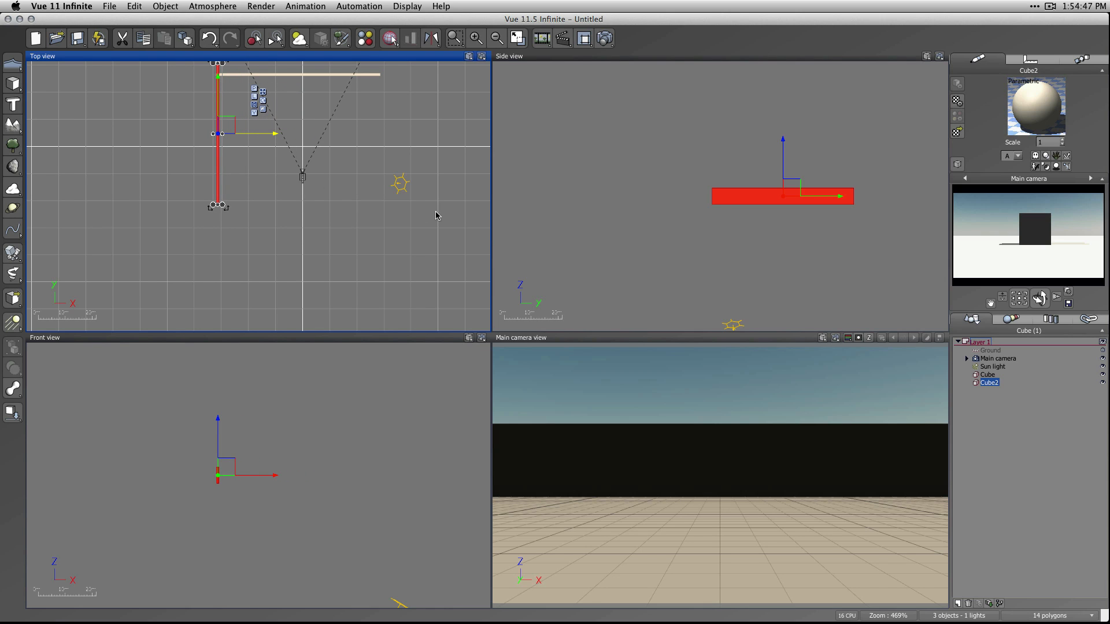
key(shift+d)
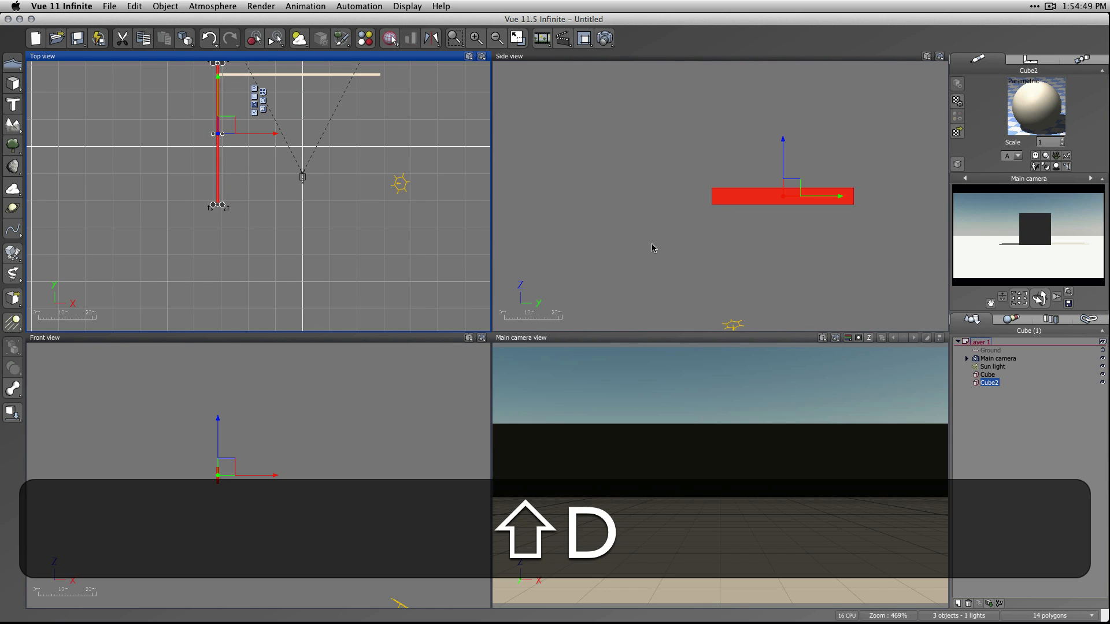
click(315, 75)
key(shift+d)
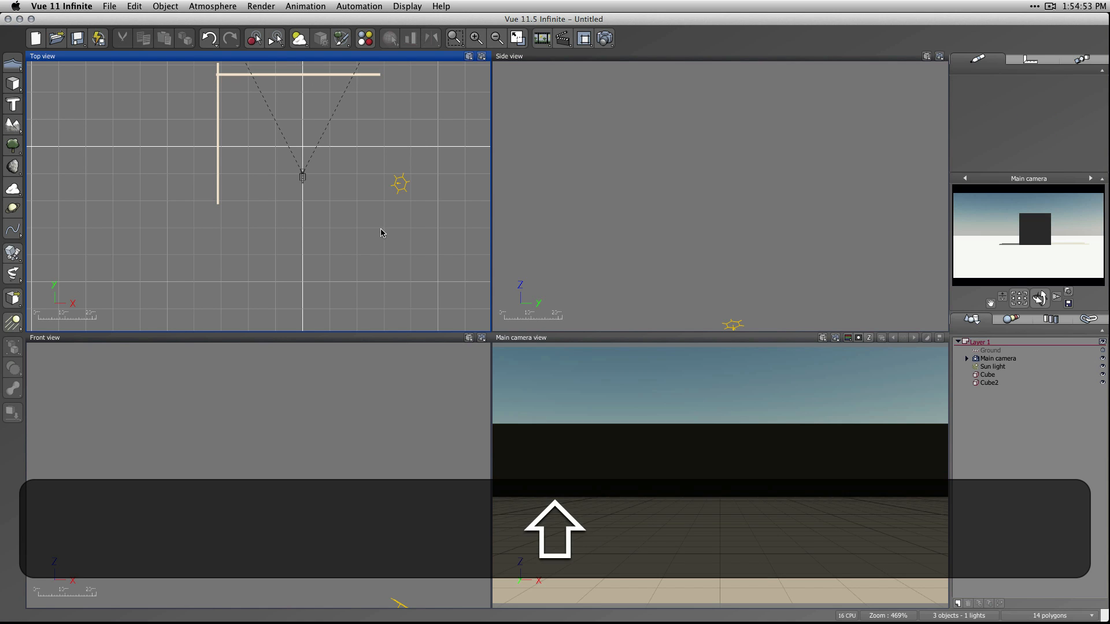
Turn the main camera toward the wall corner and move both walls together closer to it in the top view.
drag(1019, 298, 978, 303)
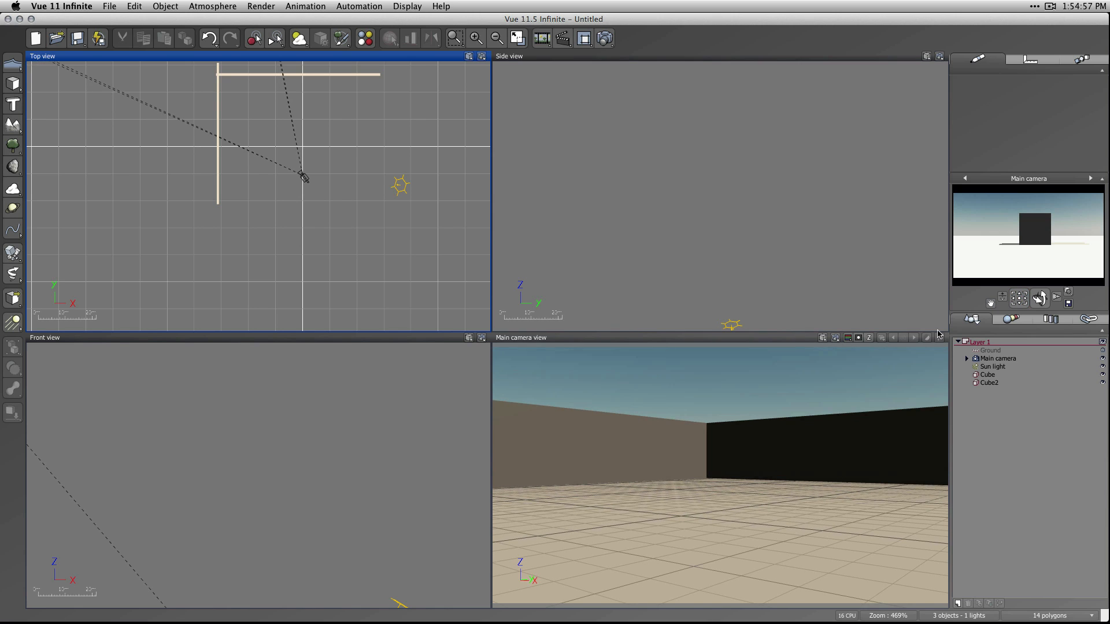
click(219, 88)
shift+click(240, 74)
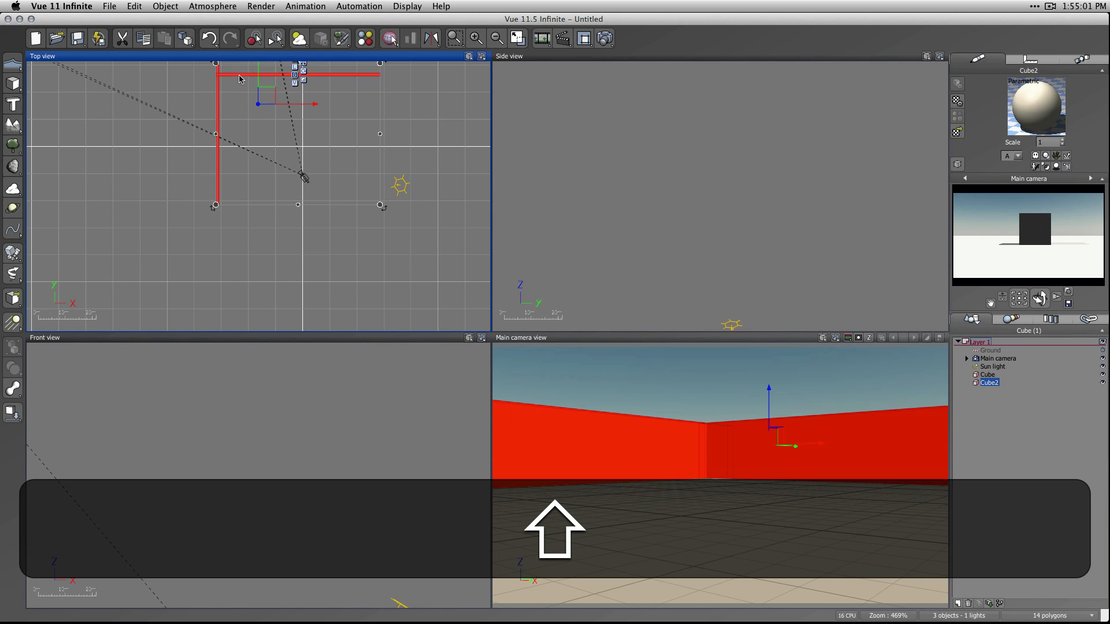
drag(239, 74, 281, 120)
click(429, 181)
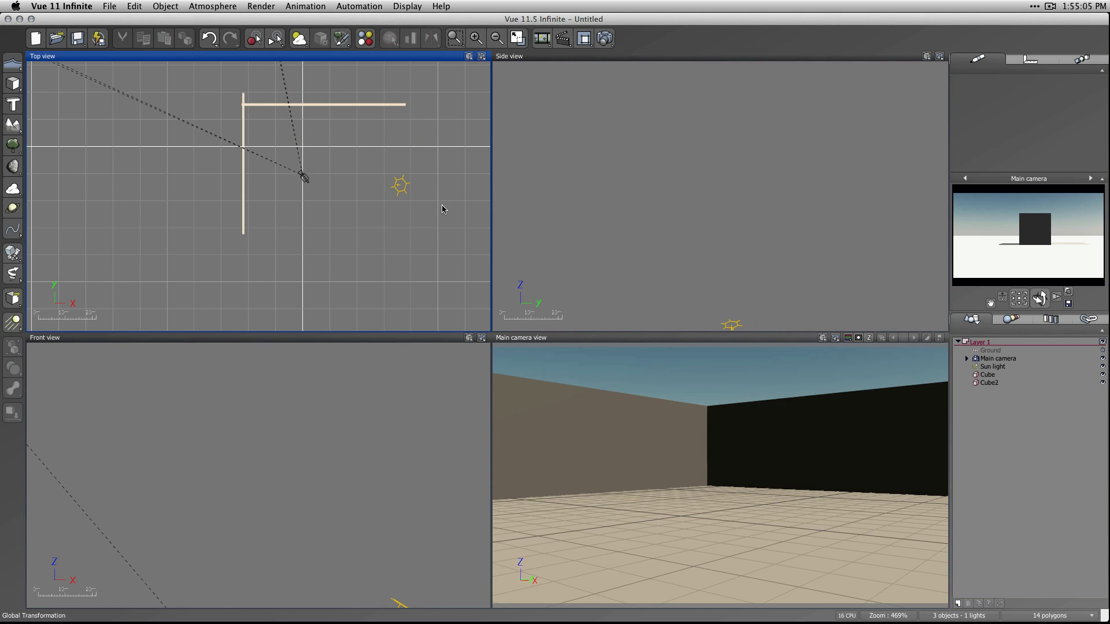
Remove the sunlight in the Atmosphere Editor by setting the sun's pitch to -90° and reducing the size of the sun to its minimum.
click(295, 41)
click(673, 184)
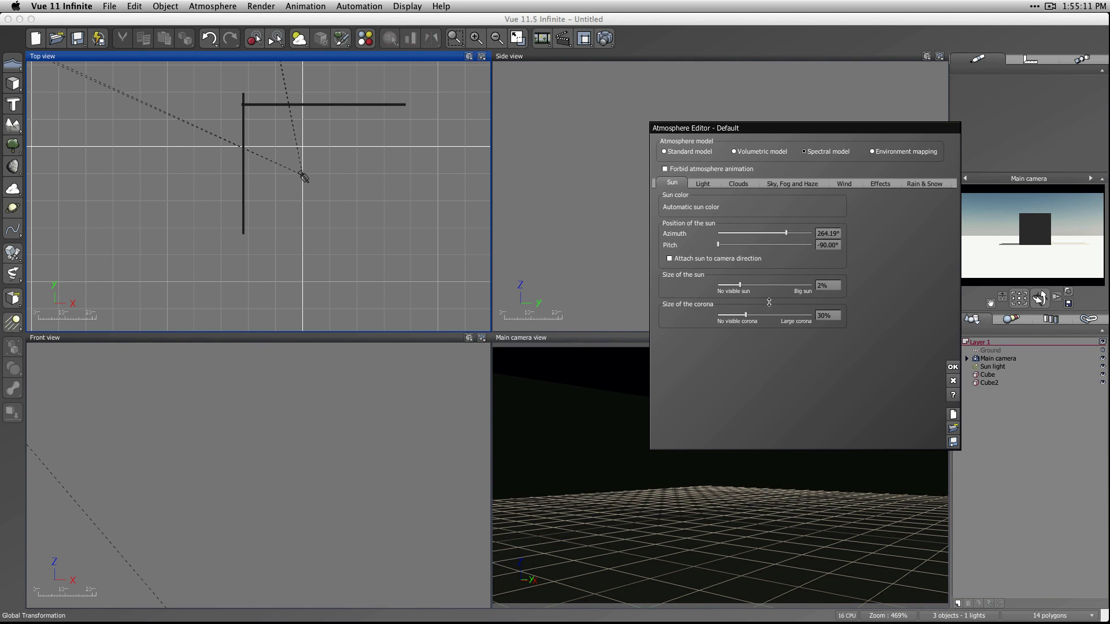
drag(740, 285, 571, 282)
click(952, 367)
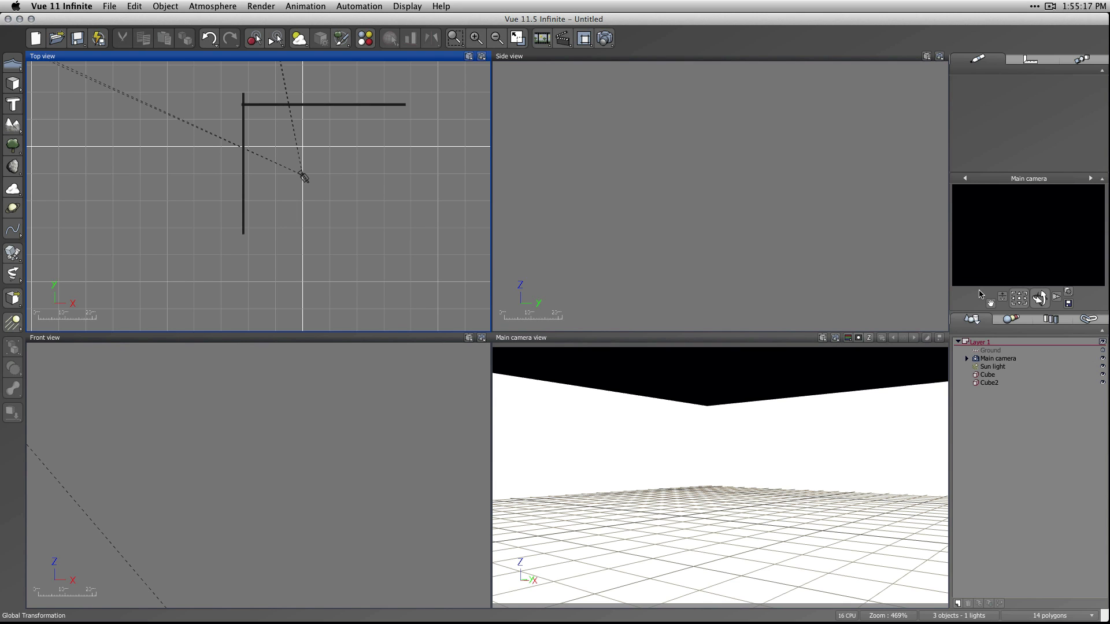
click(999, 375)
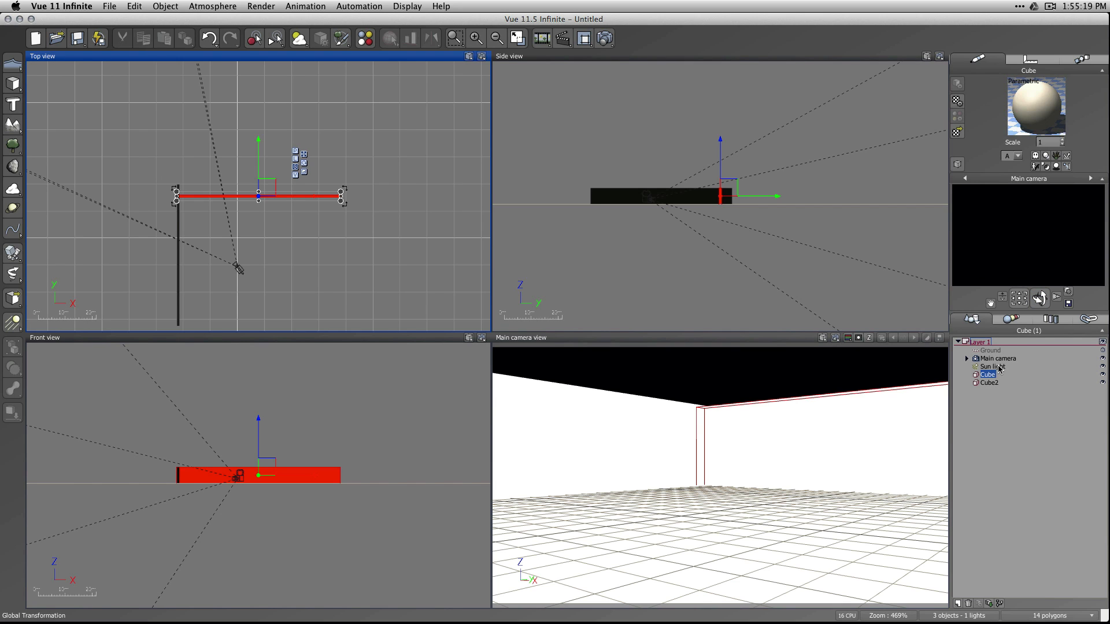
click(999, 367)
click(1011, 409)
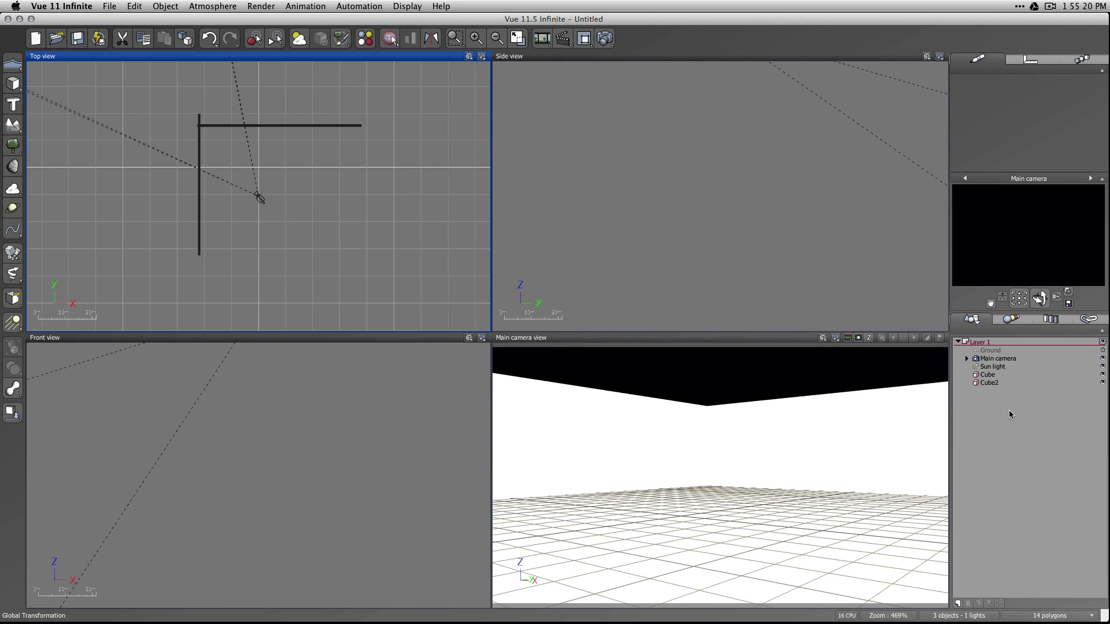
right_click(1040, 252)
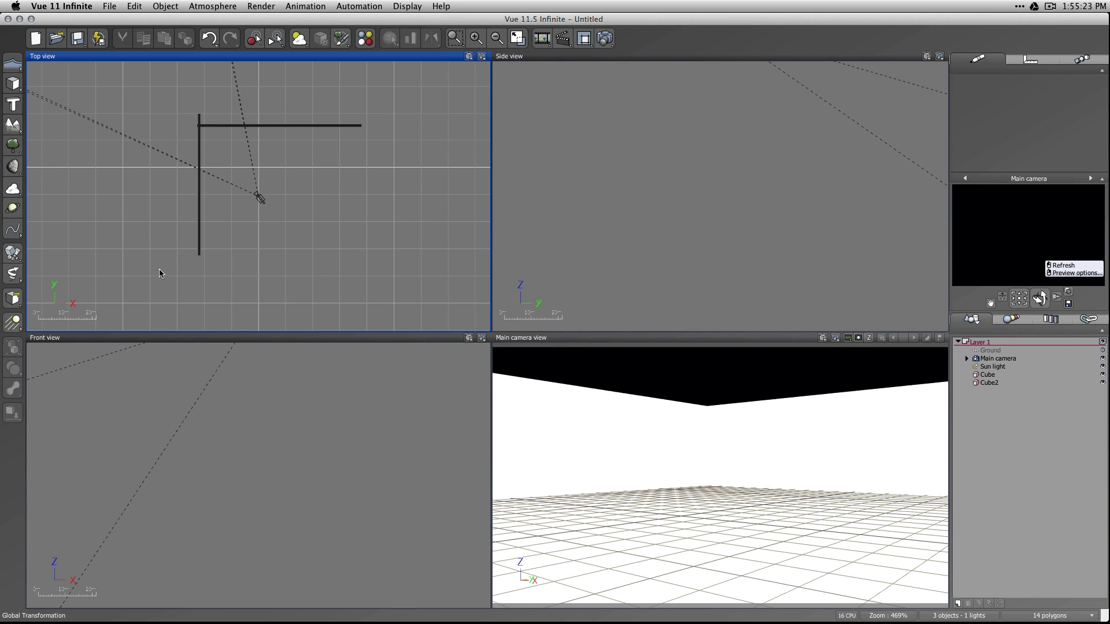
Add a point light and raise it above the ground in the side view, slightly behind the main camera.
click(14, 334)
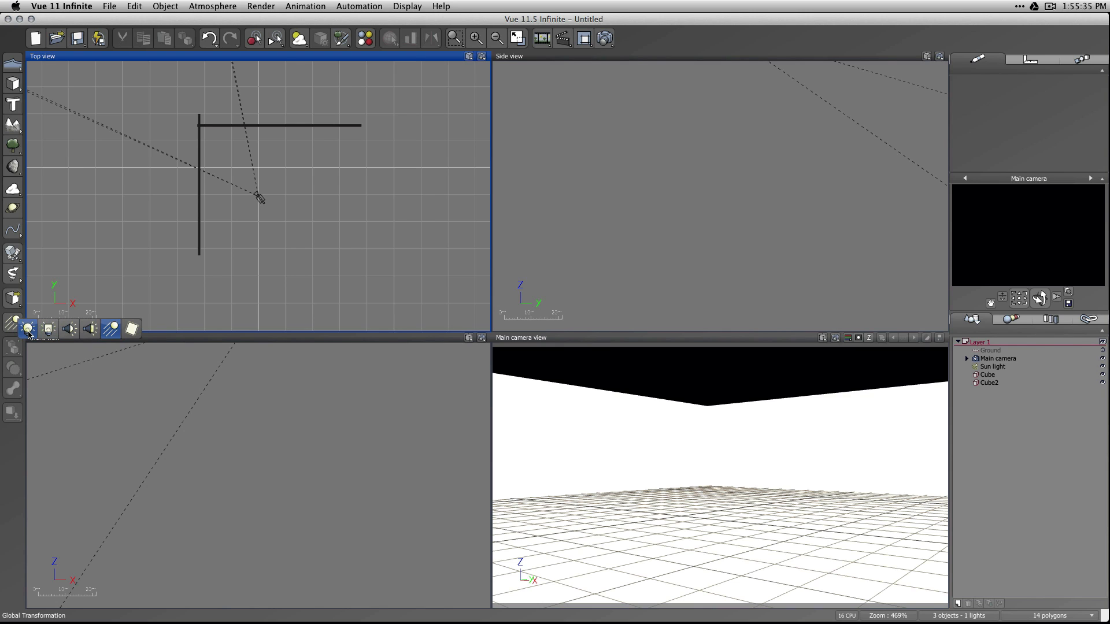
click(28, 329)
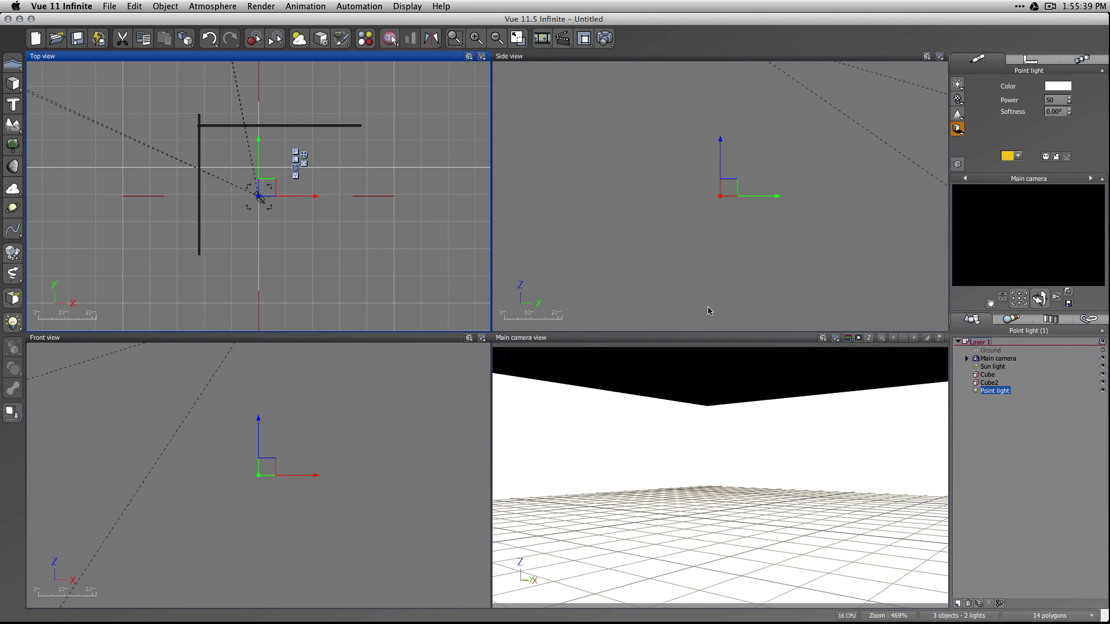
scroll(723, 281, down, 5)
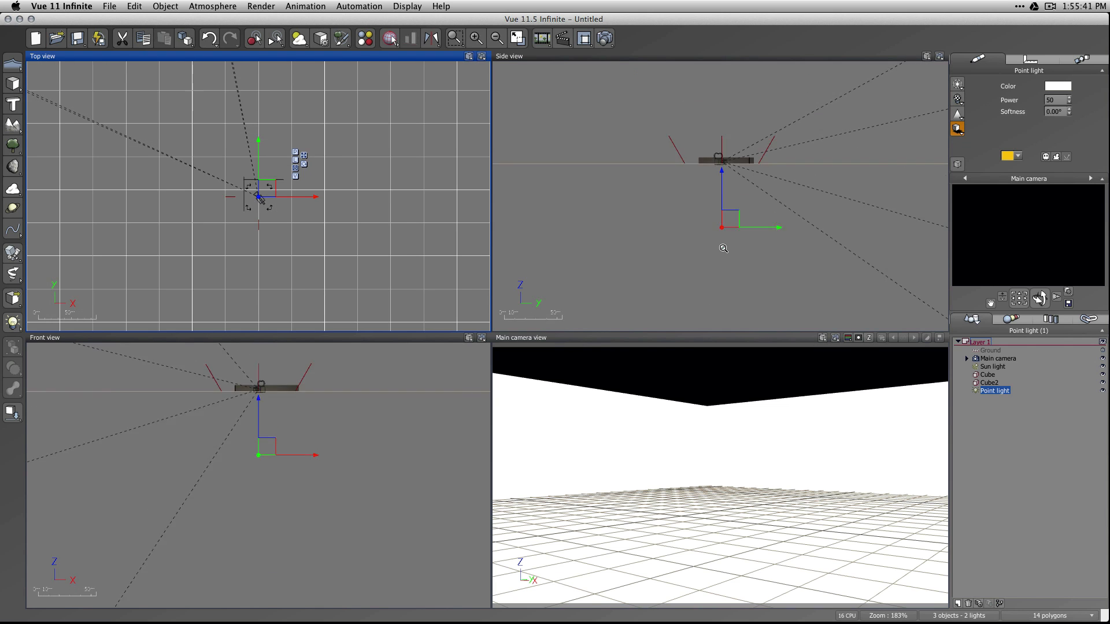
click(725, 180)
scroll(724, 180, up, 10)
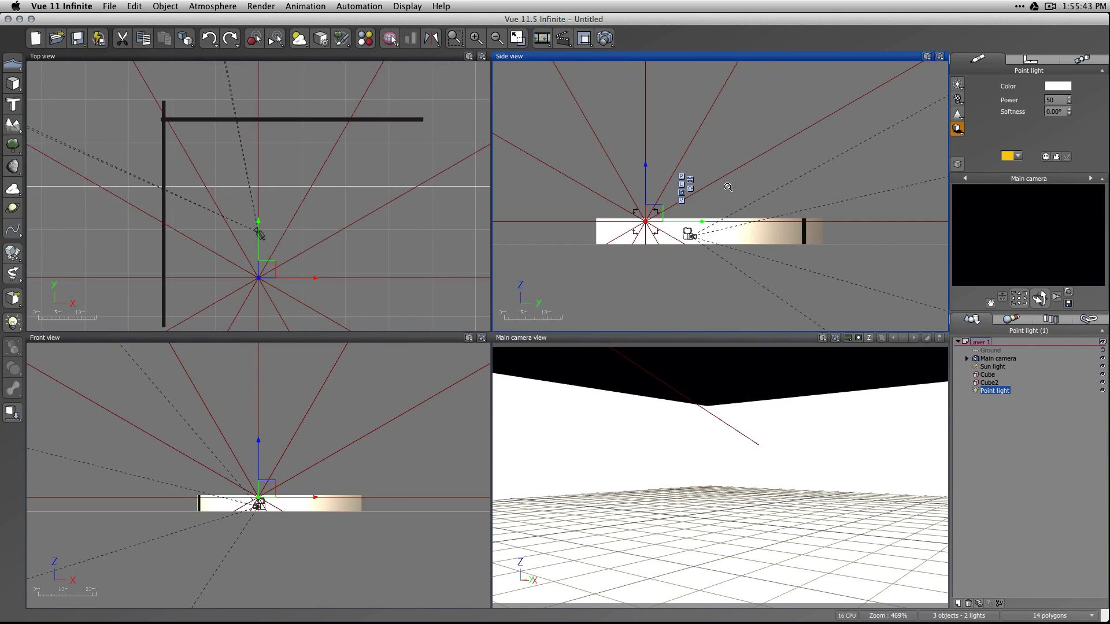
Move the point light in the top view from behind the camera into the corner between the two walls.
scroll(726, 213, down, 5)
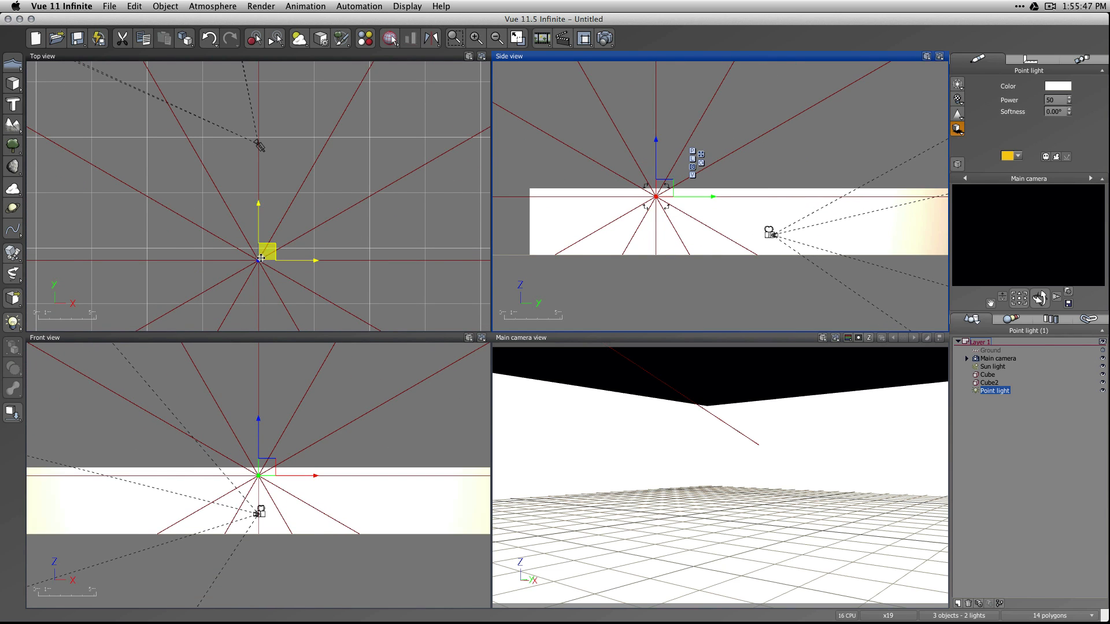
drag(265, 253, 165, 66)
right_drag(200, 131, 329, 286)
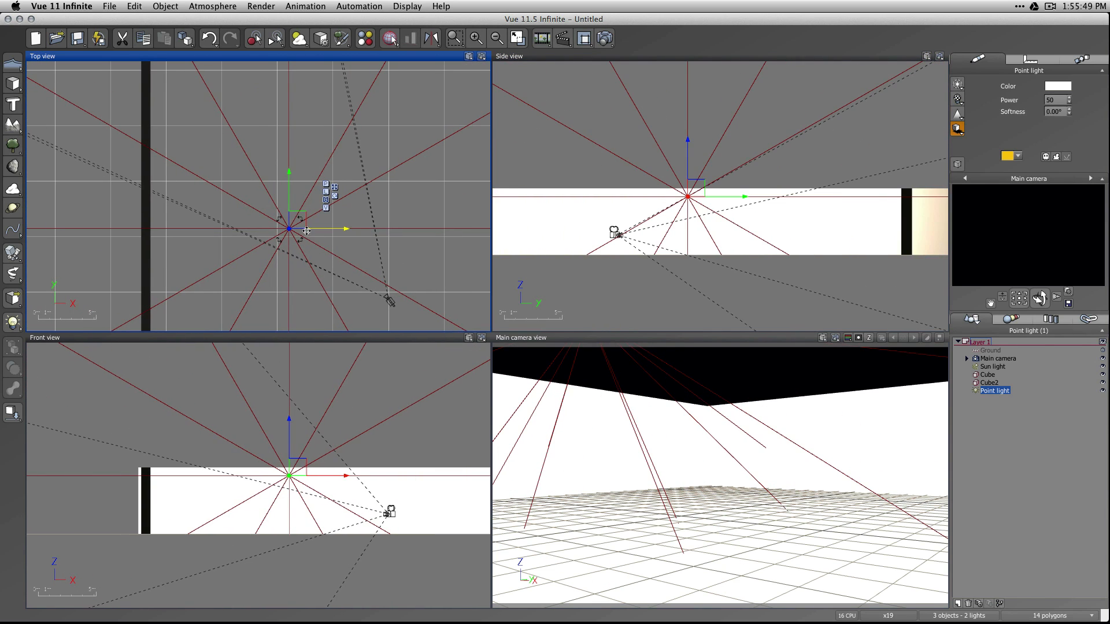
drag(299, 219, 235, 84)
right_drag(264, 122, 304, 231)
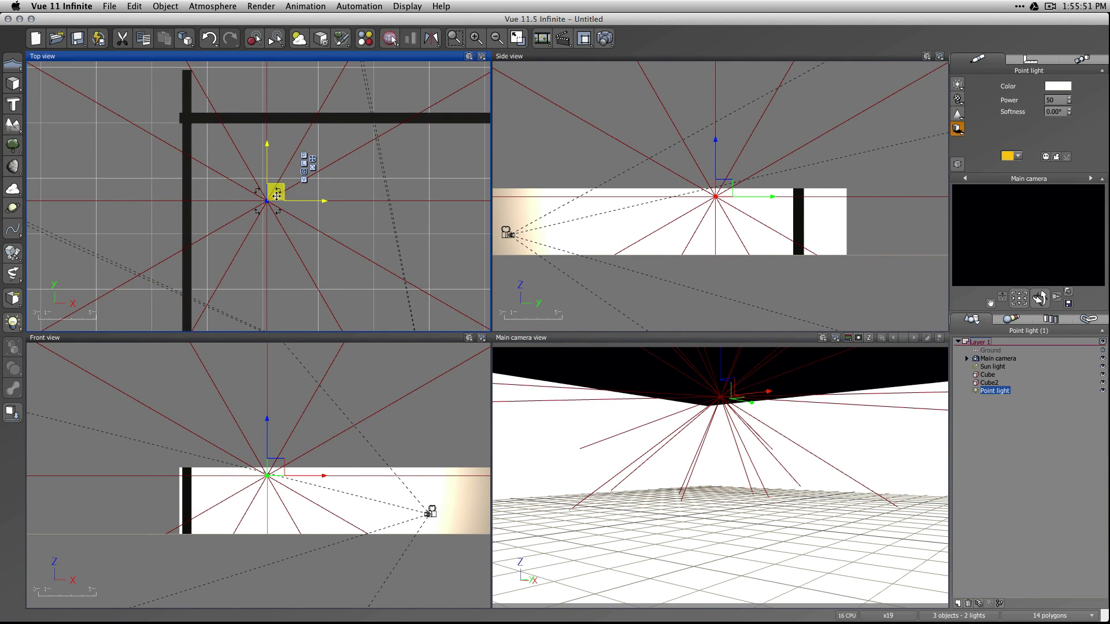
drag(275, 195, 272, 187)
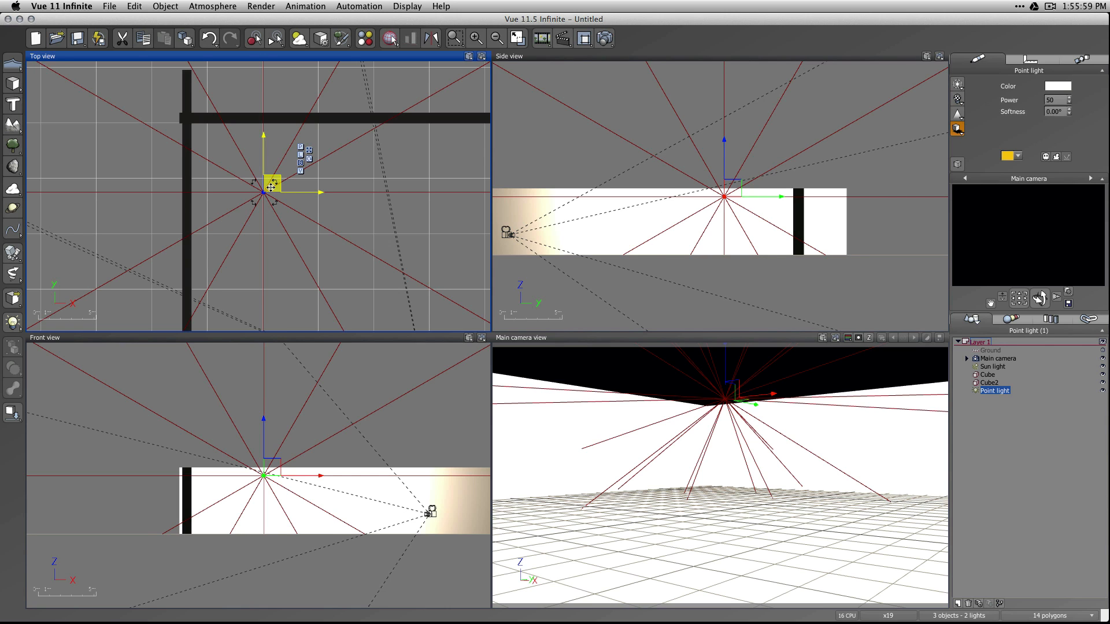
drag(271, 187, 246, 159)
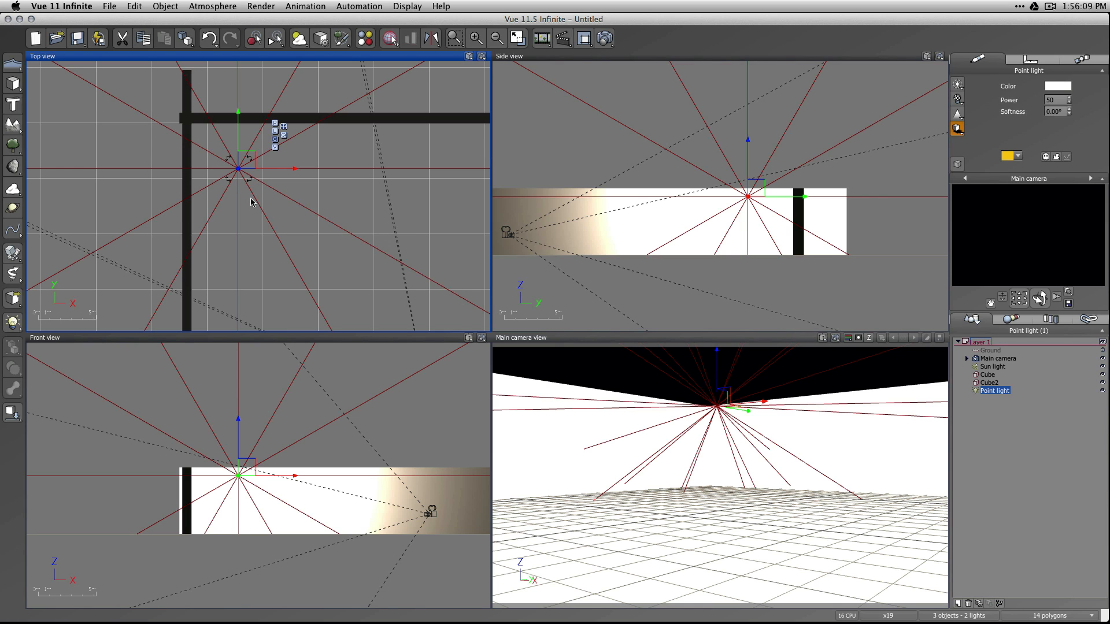
Add a third cube, shrink it, place it beside the point light near the back wall, and lower it below the light's height.
click(13, 82)
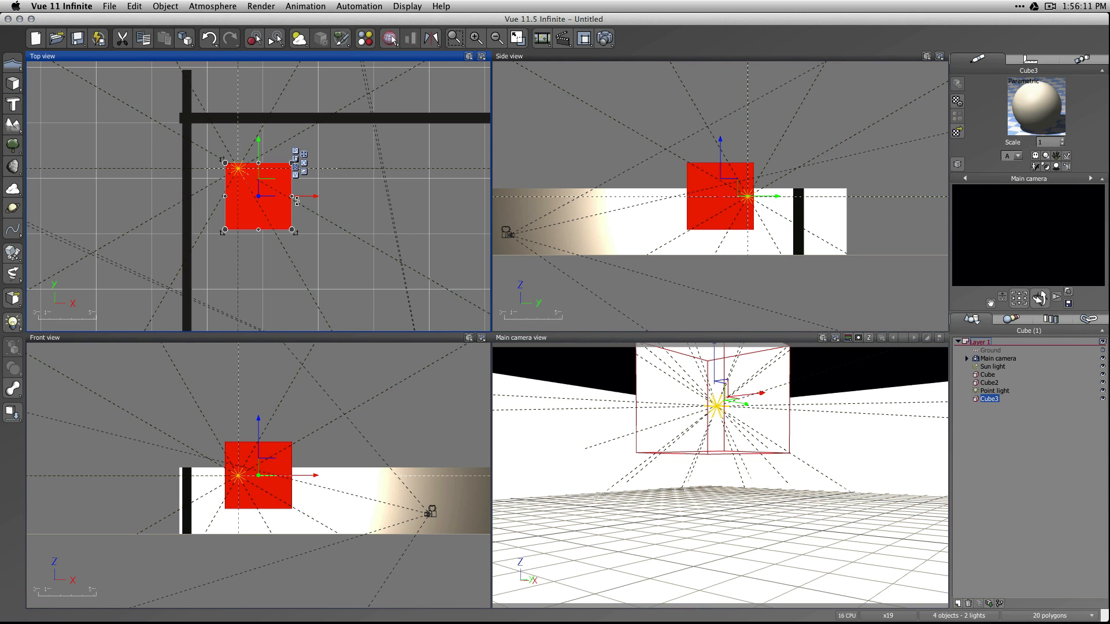
drag(292, 230, 293, 155)
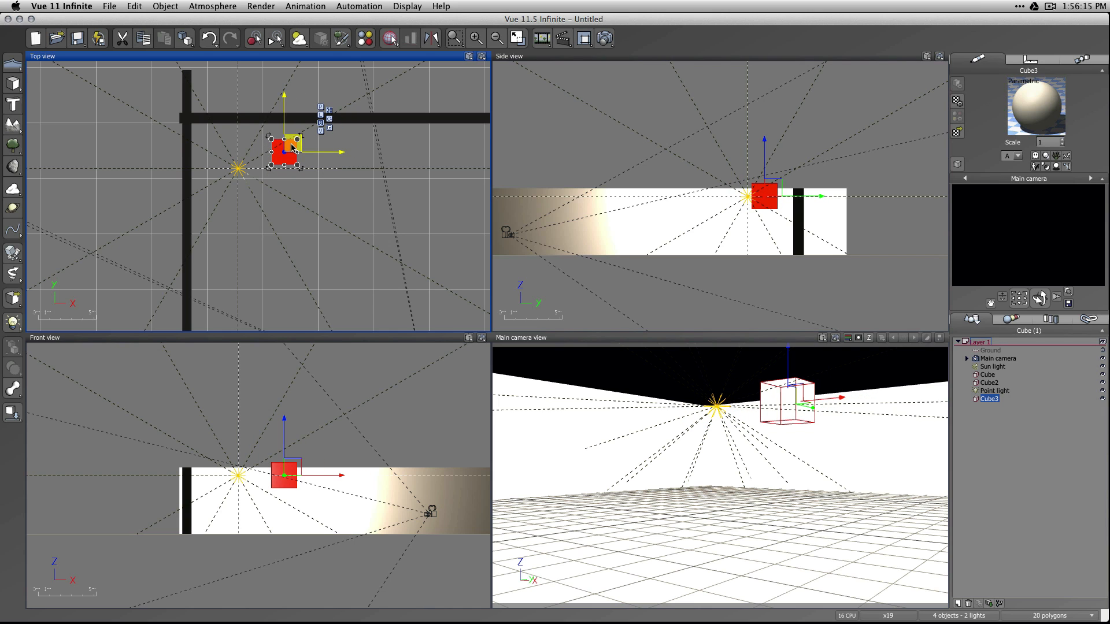
drag(789, 354, 788, 396)
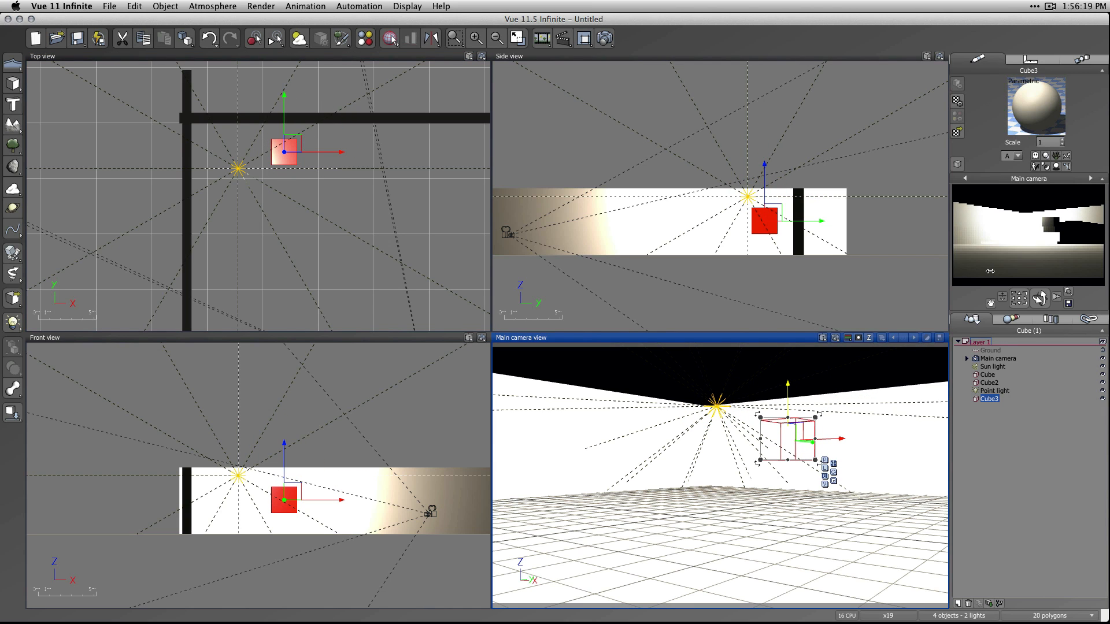
Render the main camera view to examine how the point light illuminates the cube and walls.
right_click(997, 285)
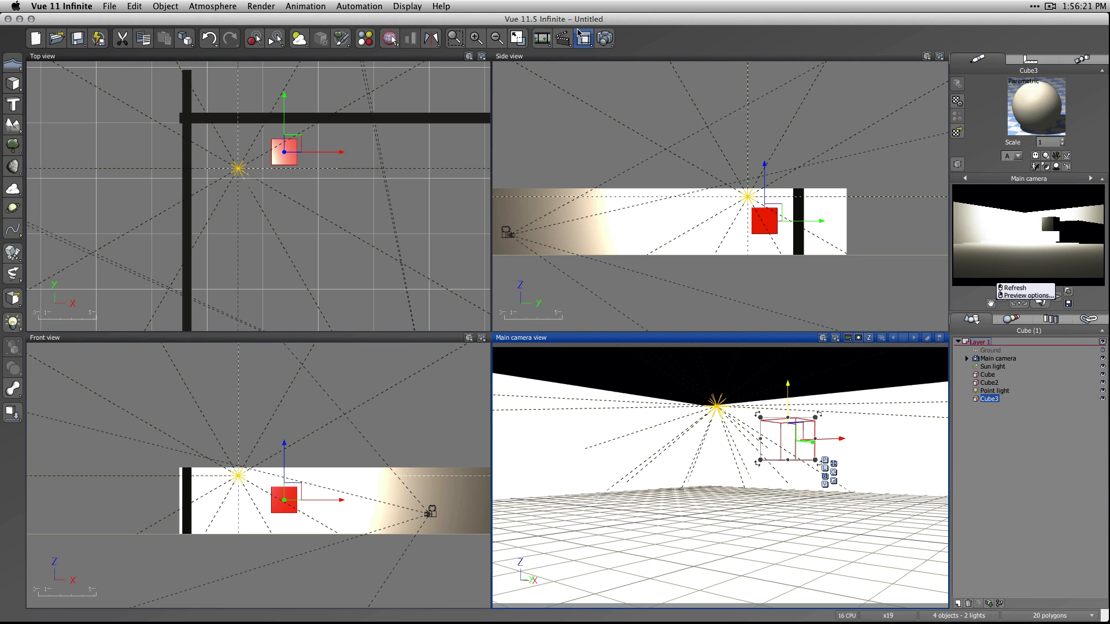
click(606, 38)
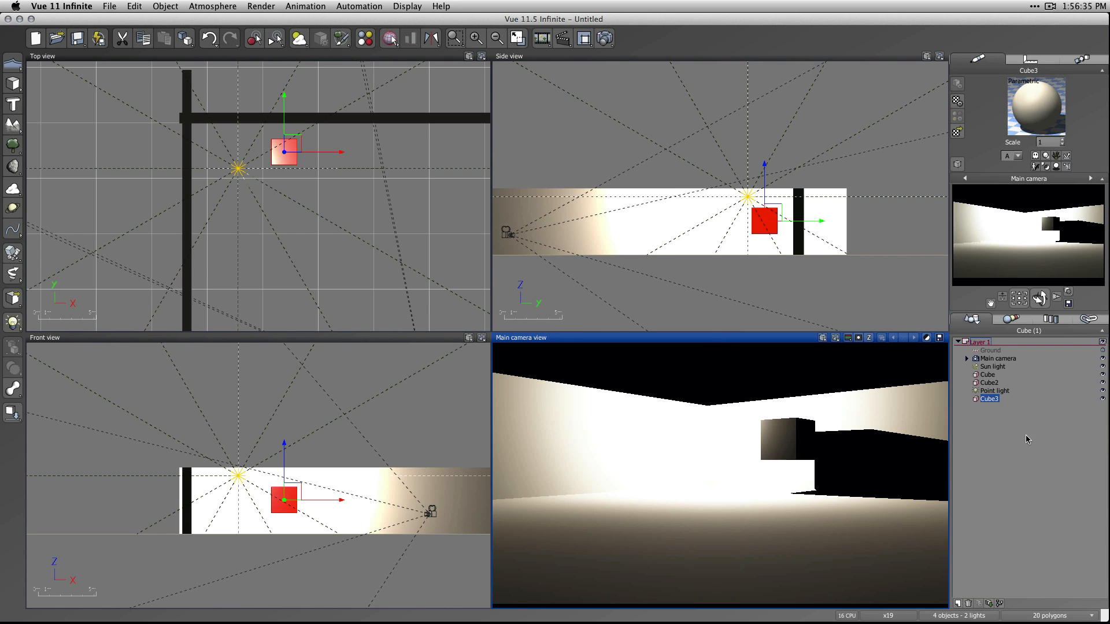
Change the point light's color to a pale orange with hue 16 and RGB 253, 209, 181.
click(717, 387)
click(993, 392)
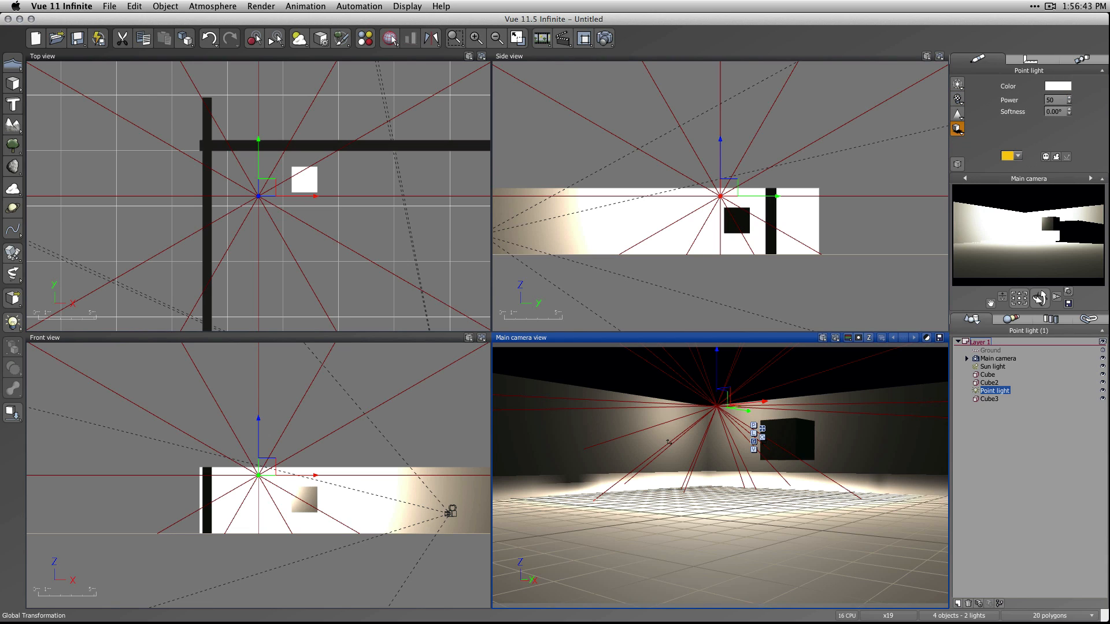
click(1053, 86)
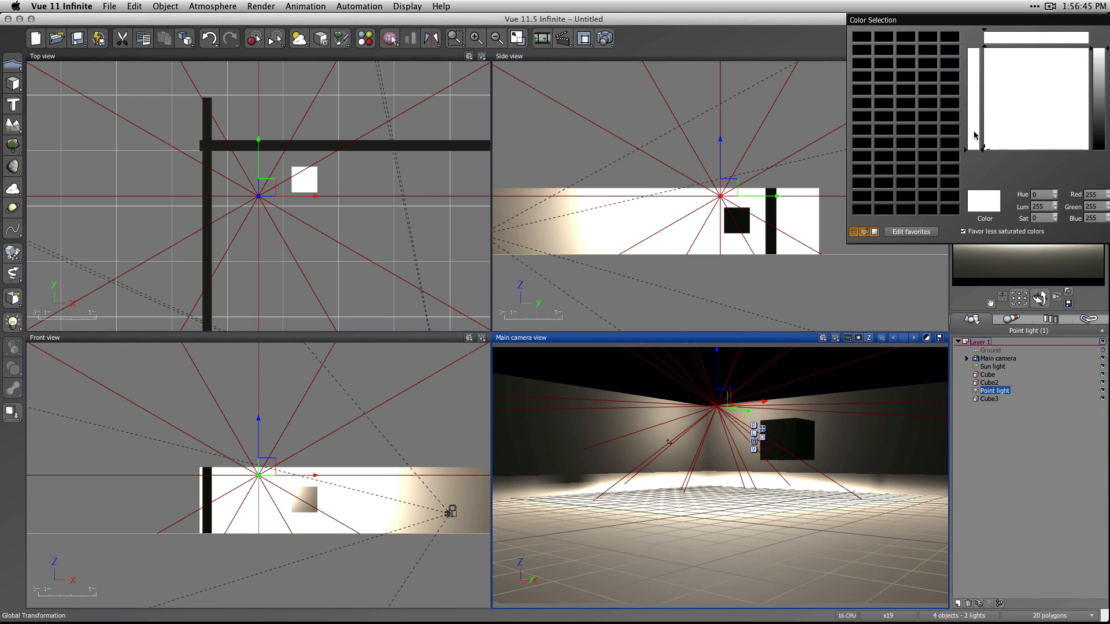
drag(1010, 22, 870, 34)
drag(958, 77, 960, 103)
drag(856, 108, 851, 64)
drag(960, 113, 963, 78)
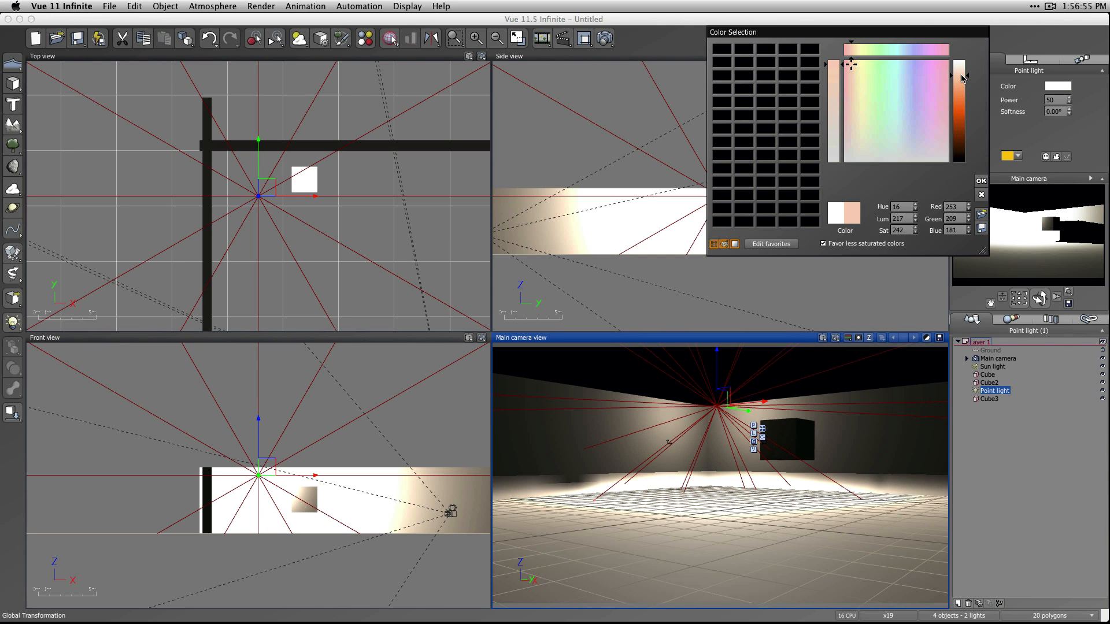
click(977, 183)
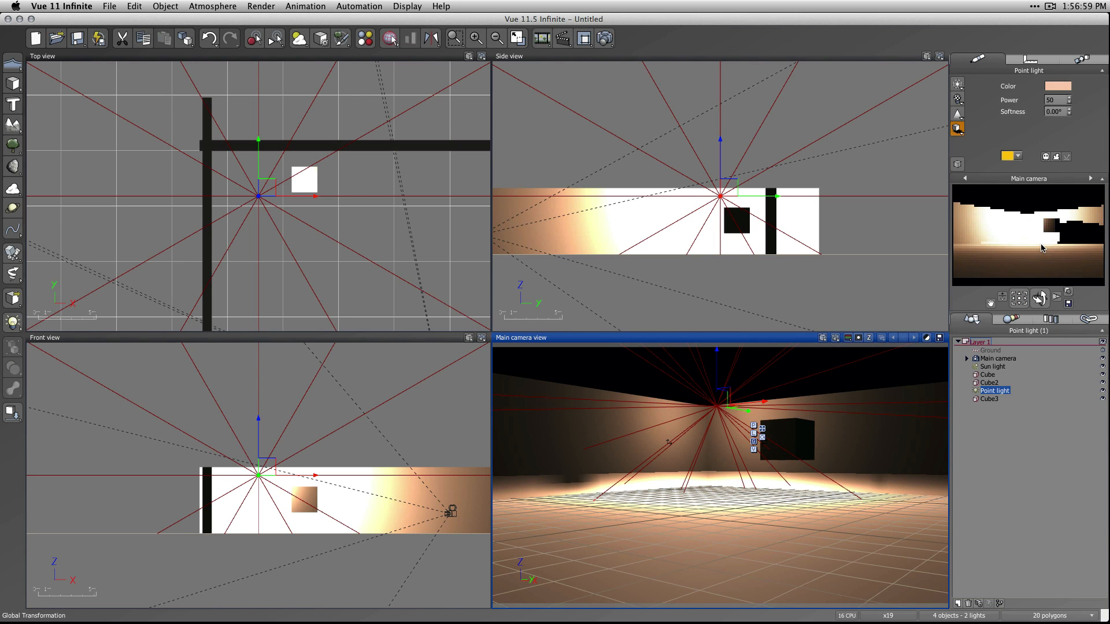
Set the point light's power to 5, leave its softness at 0.00°, and deselect the light.
click(1057, 100)
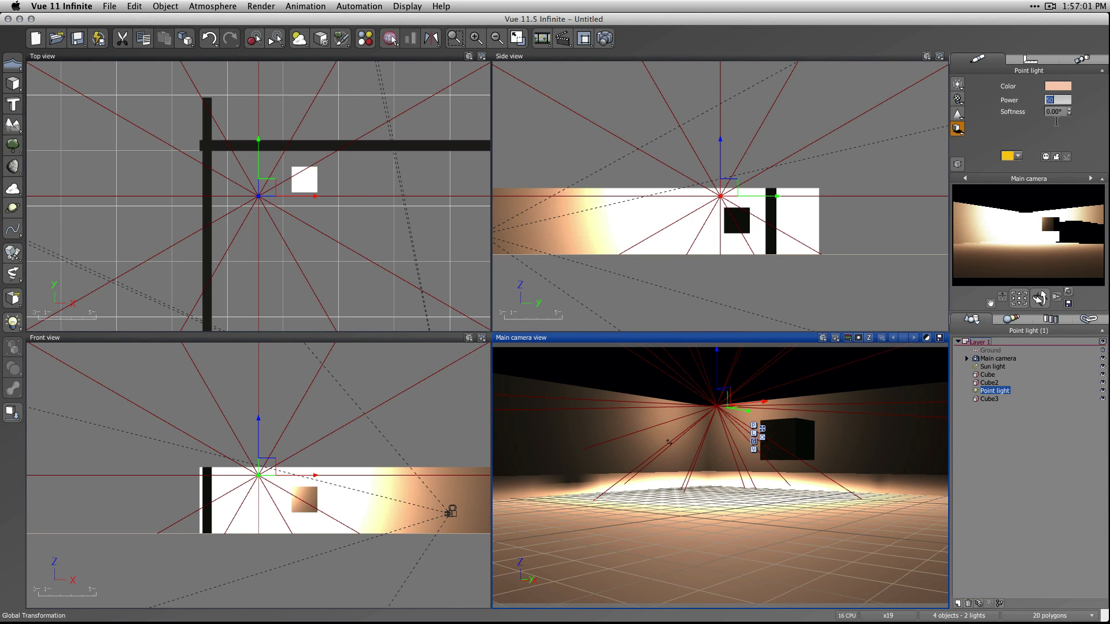
text(5)
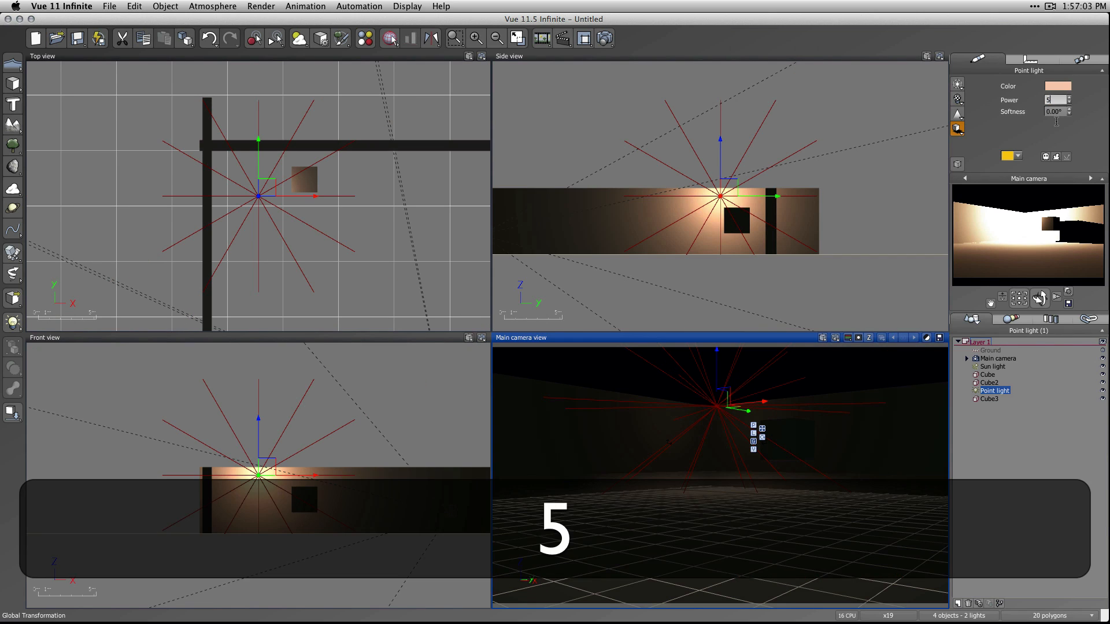
click(1067, 109)
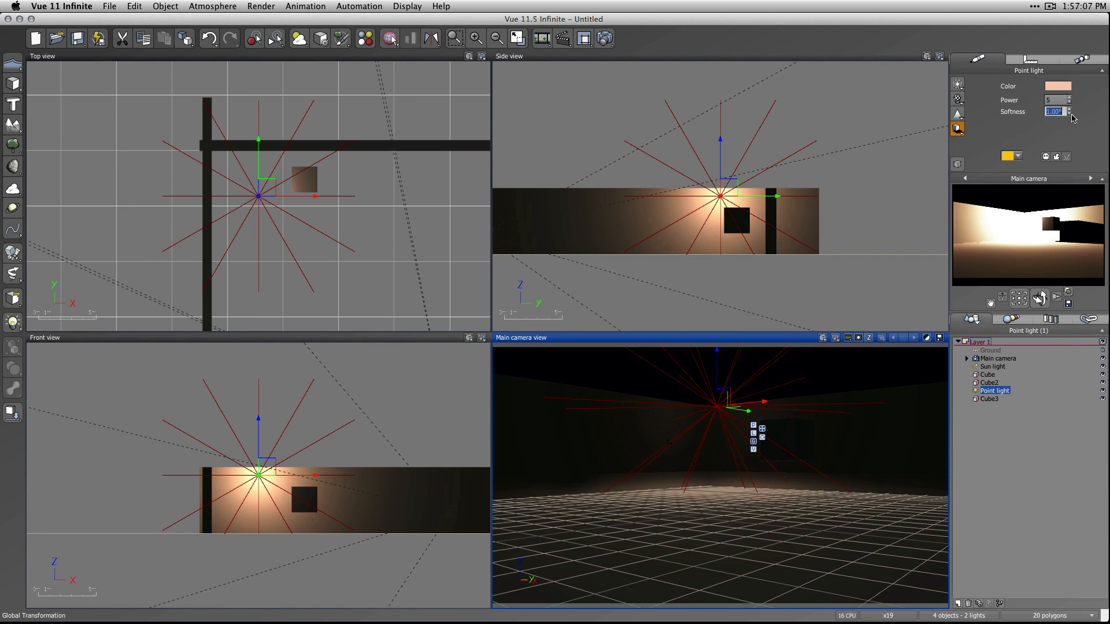
click(1044, 512)
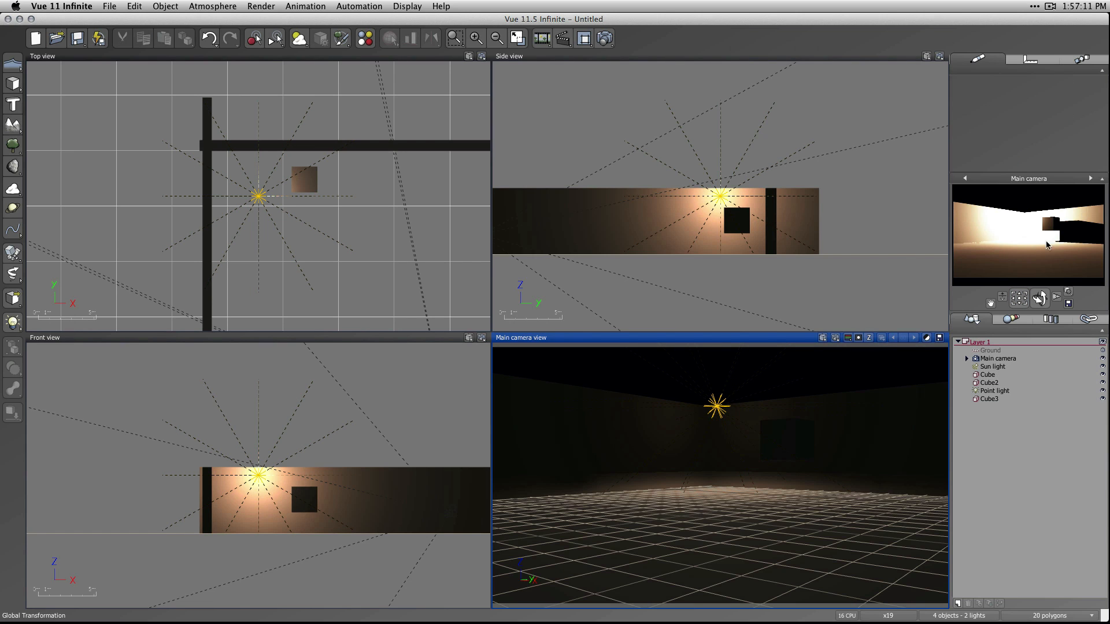
Render the scene to screen with the Final quality preset at 800x450 resolution.
click(607, 39)
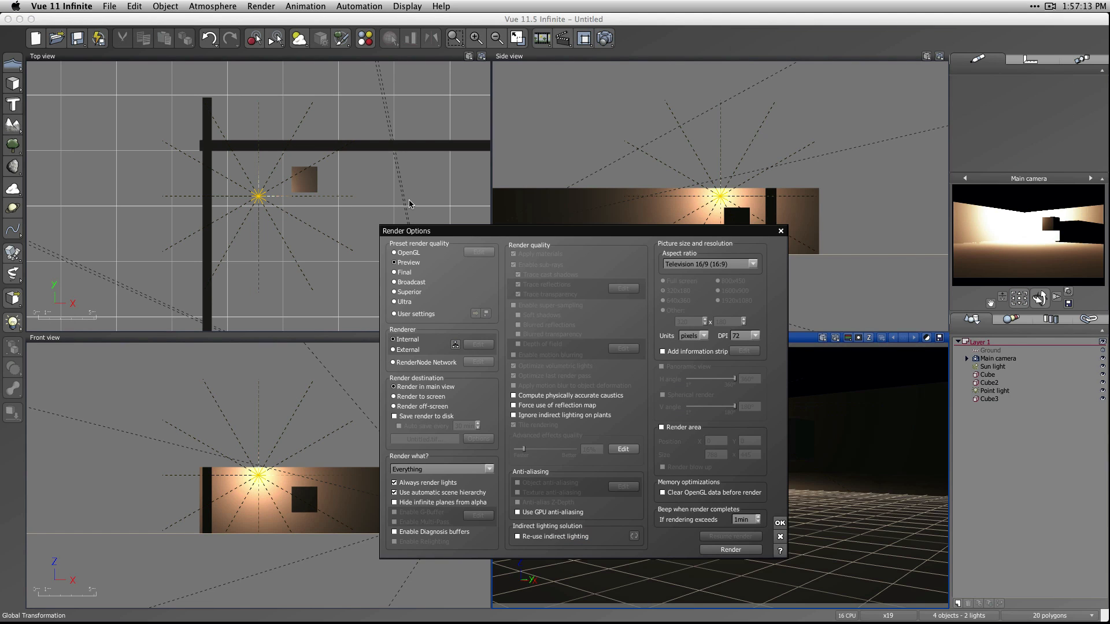
click(395, 273)
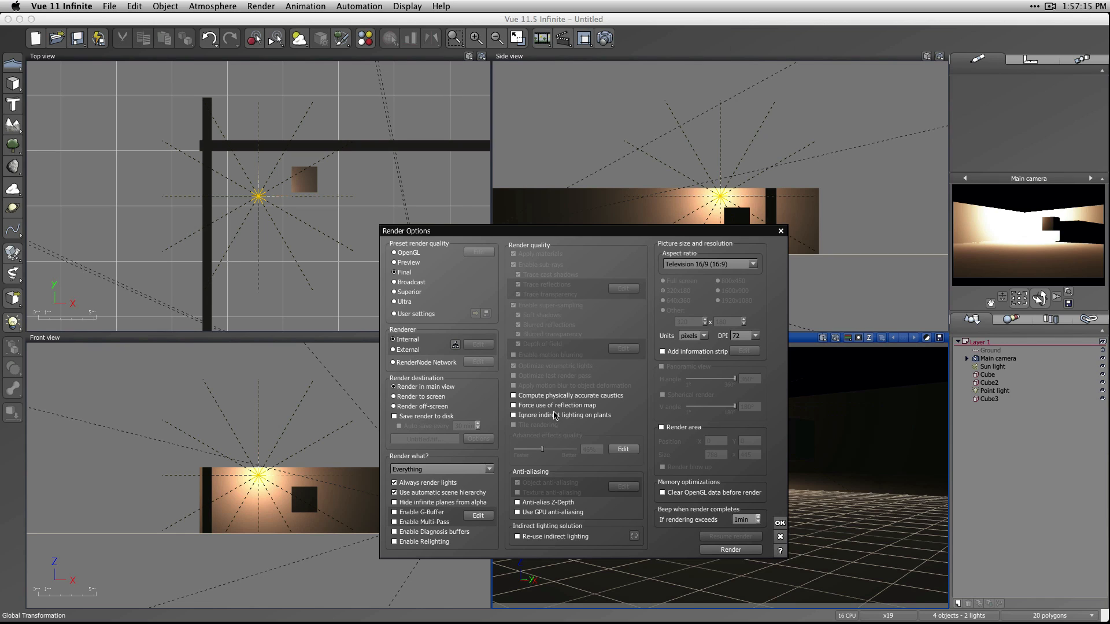
click(406, 398)
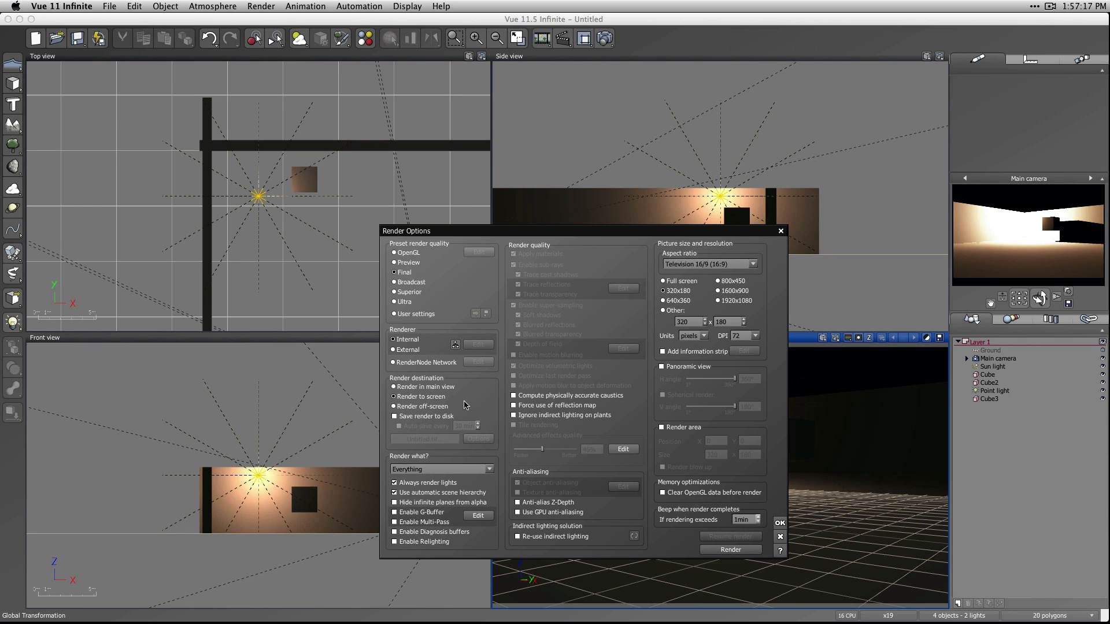
click(718, 281)
click(730, 550)
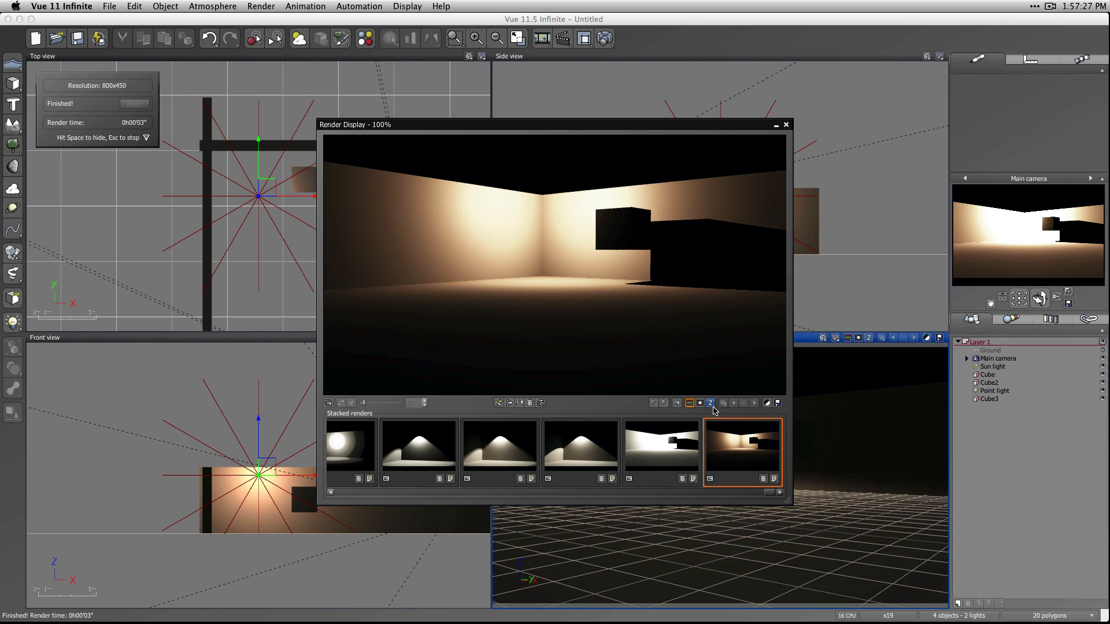
Disable auto-exposure and natural film response in the post-render film settings, apply them to the render, and close the render display.
click(767, 403)
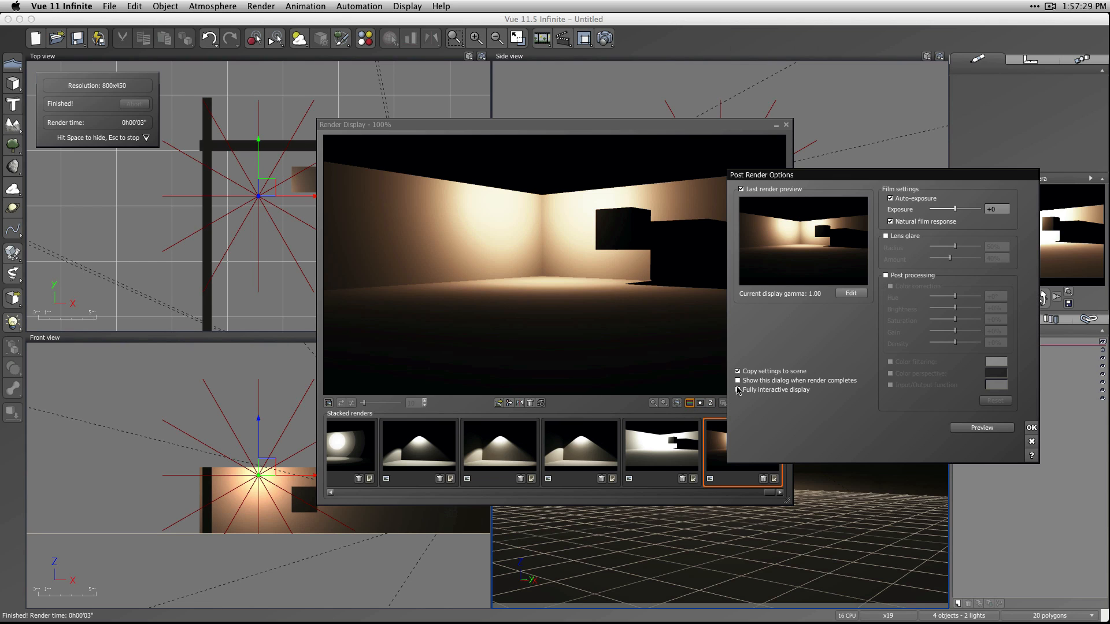
click(906, 223)
click(904, 200)
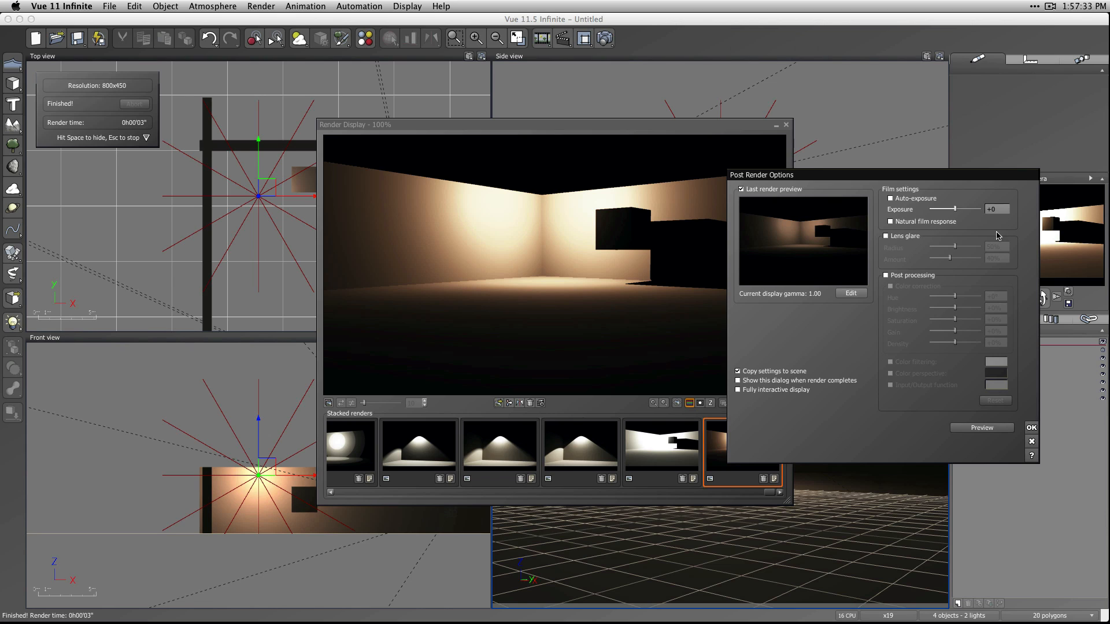
click(919, 222)
click(919, 222)
click(919, 222)
click(892, 223)
click(1031, 428)
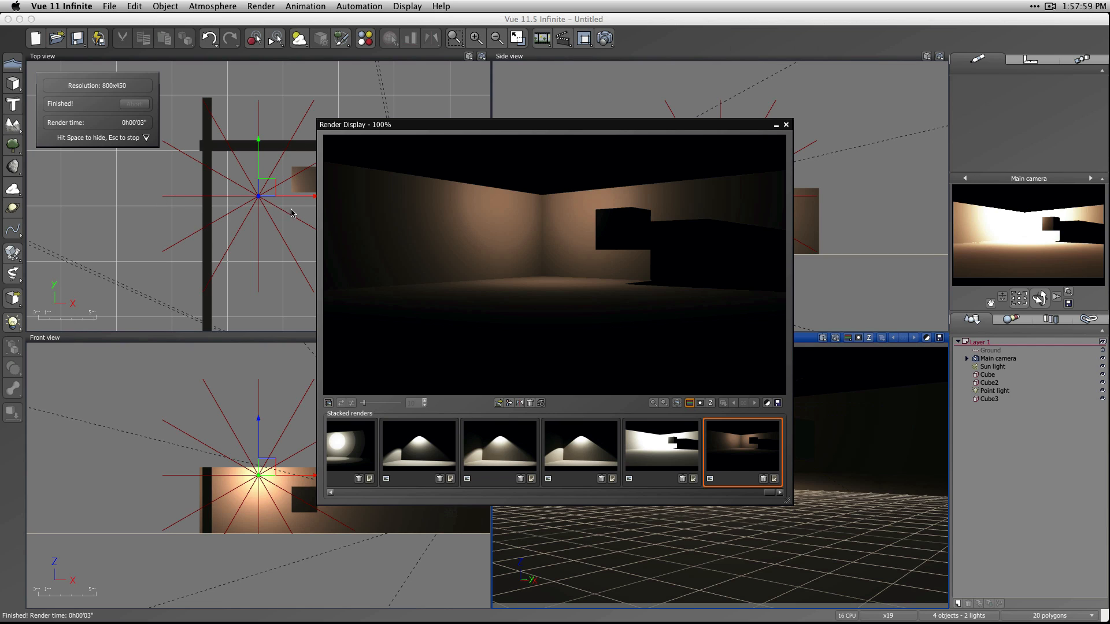
click(786, 126)
Move the point light in the top view away from the wall corner, in front of the small cube, and render the scene.
click(262, 202)
click(260, 199)
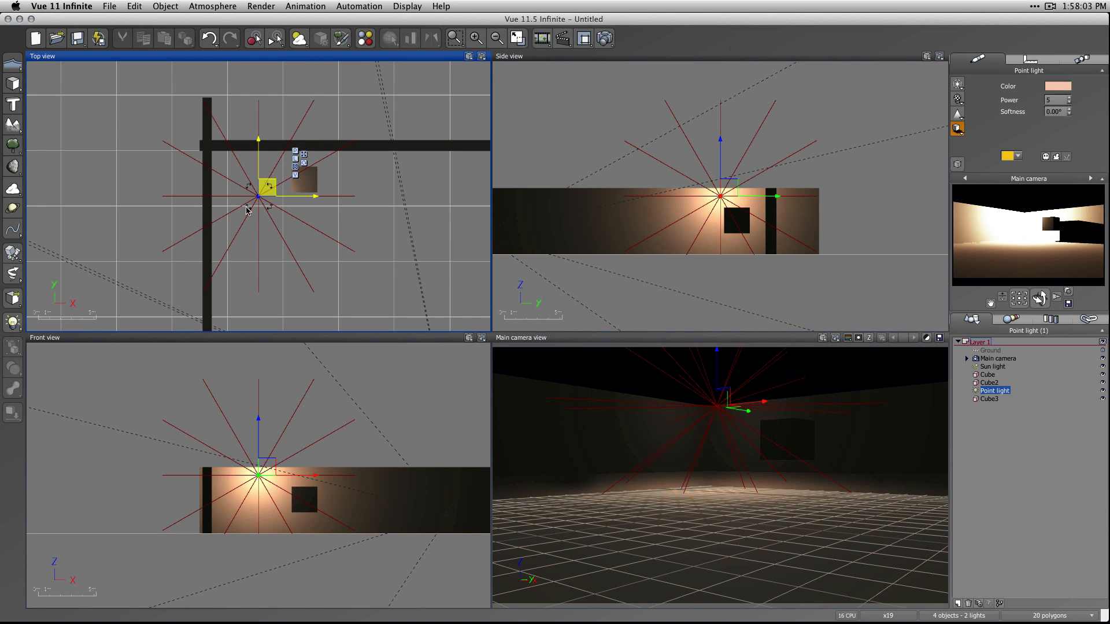
drag(260, 198, 293, 272)
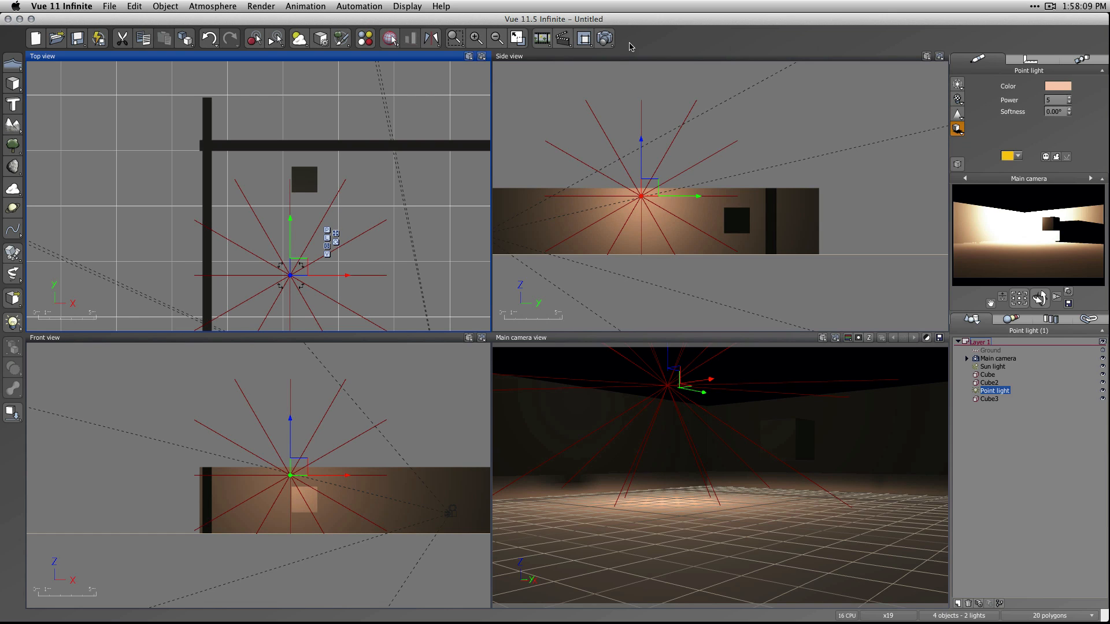
click(605, 38)
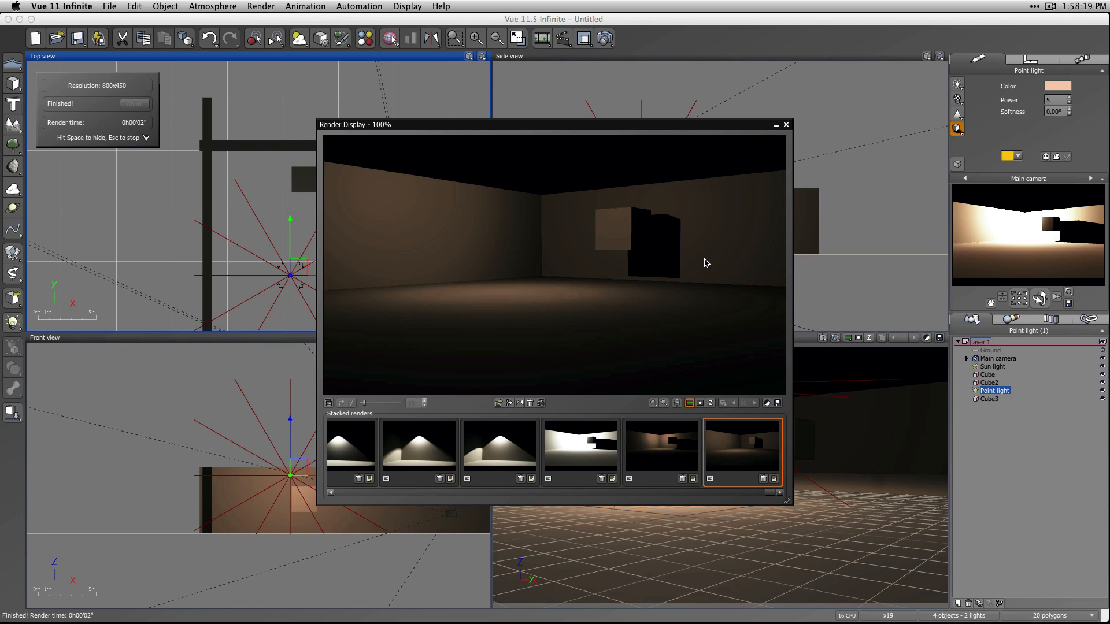
click(786, 125)
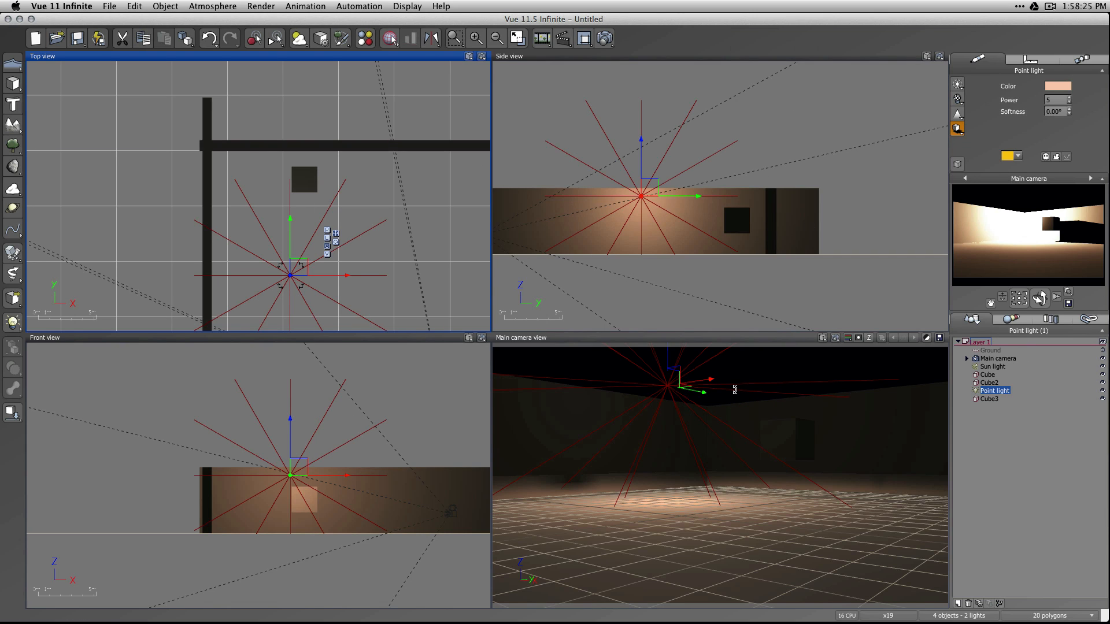
Change the point light's attenuation to Quadratic in the Light Editor.
double_click(1008, 388)
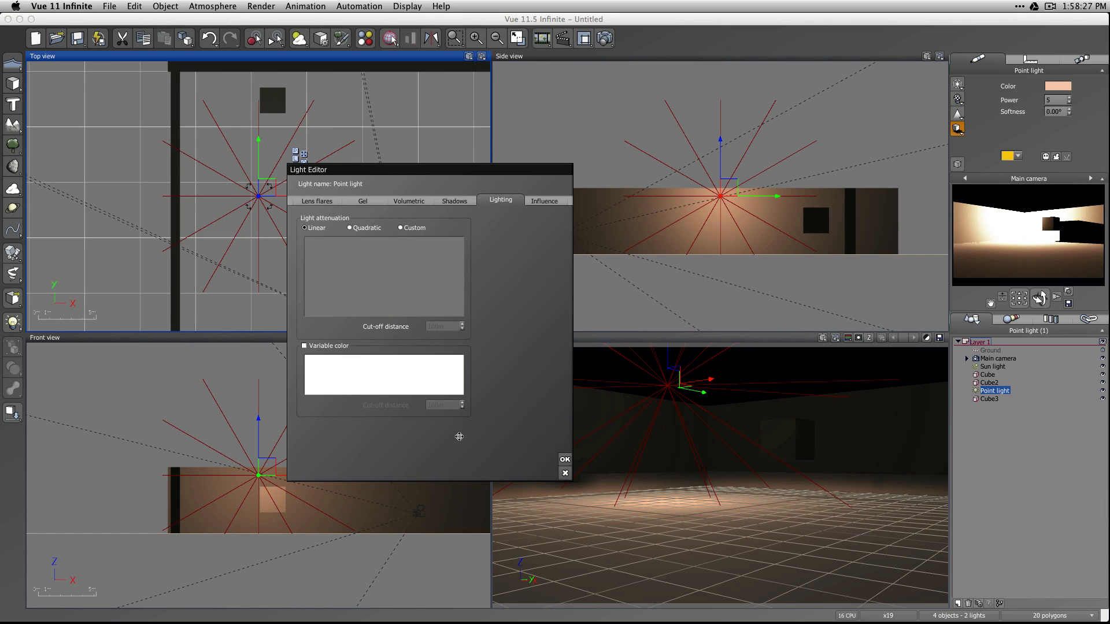
click(11, 325)
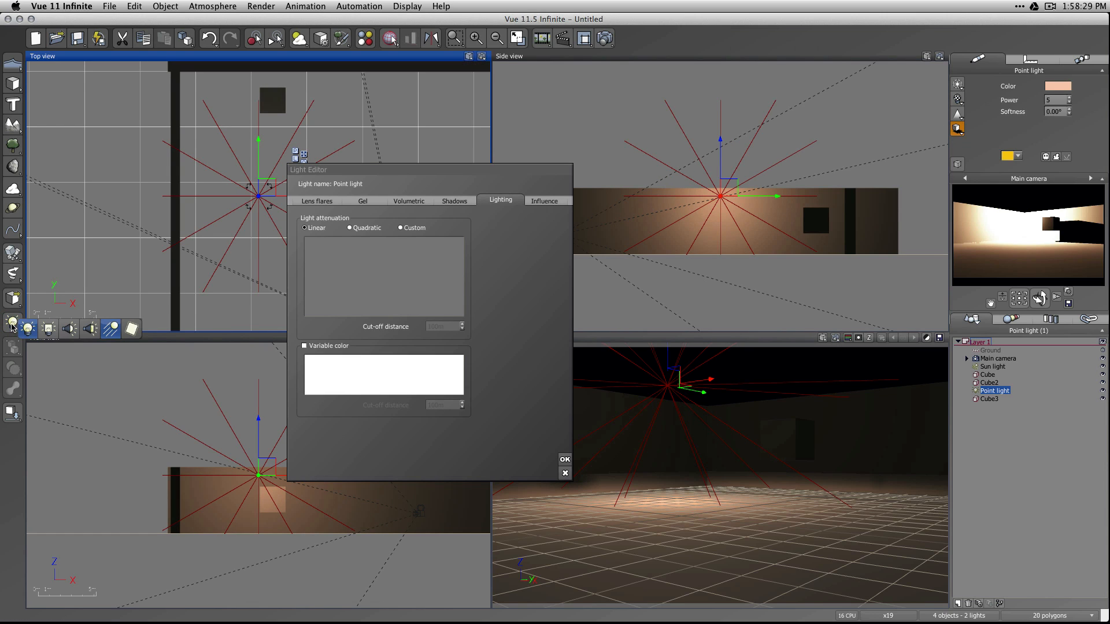
click(349, 227)
click(565, 461)
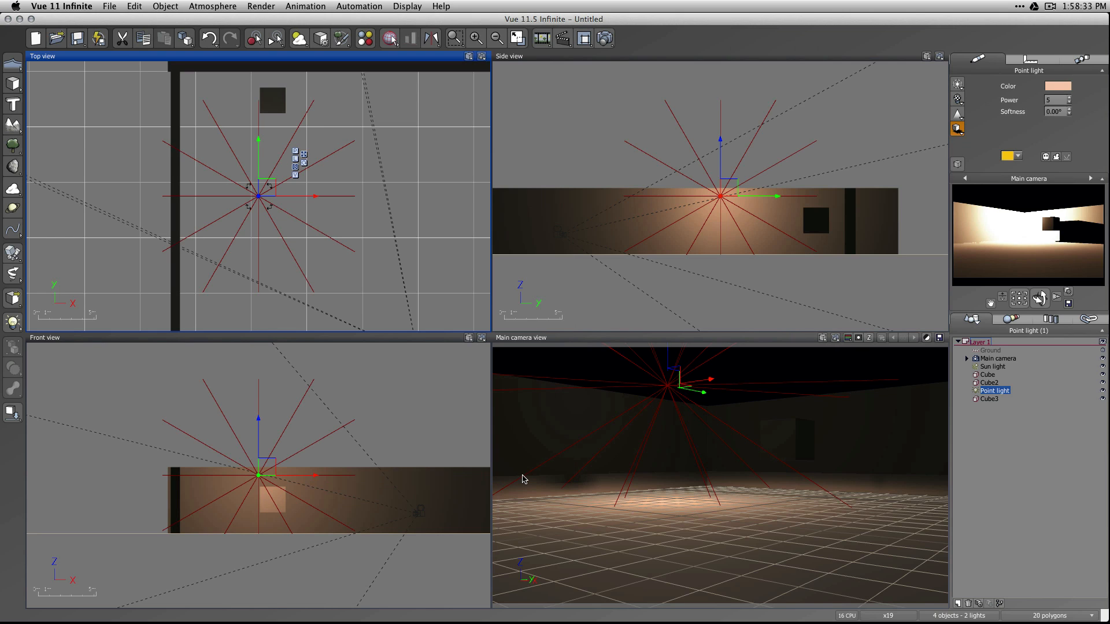
Render the quadratic falloff and compare it with the previous stacked renders.
click(605, 38)
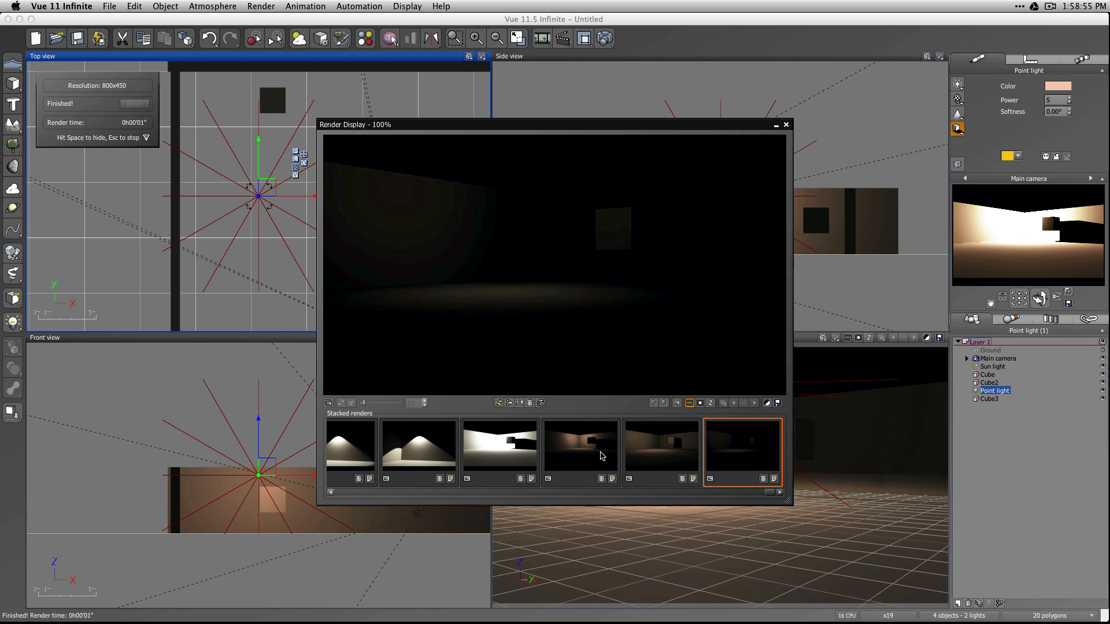
click(602, 455)
click(659, 439)
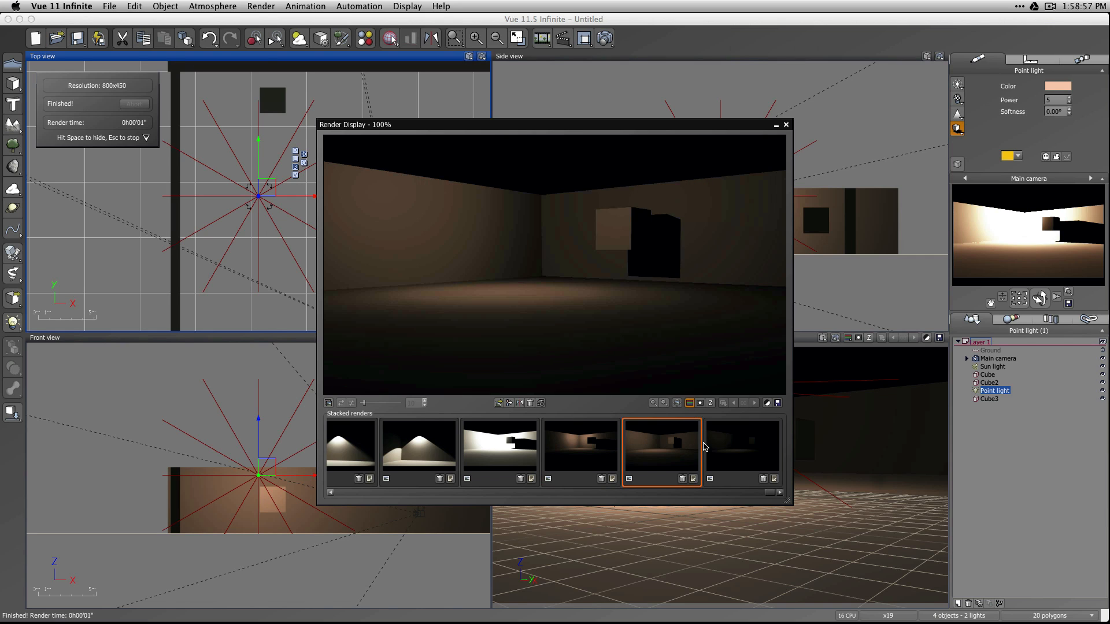
click(731, 450)
click(786, 125)
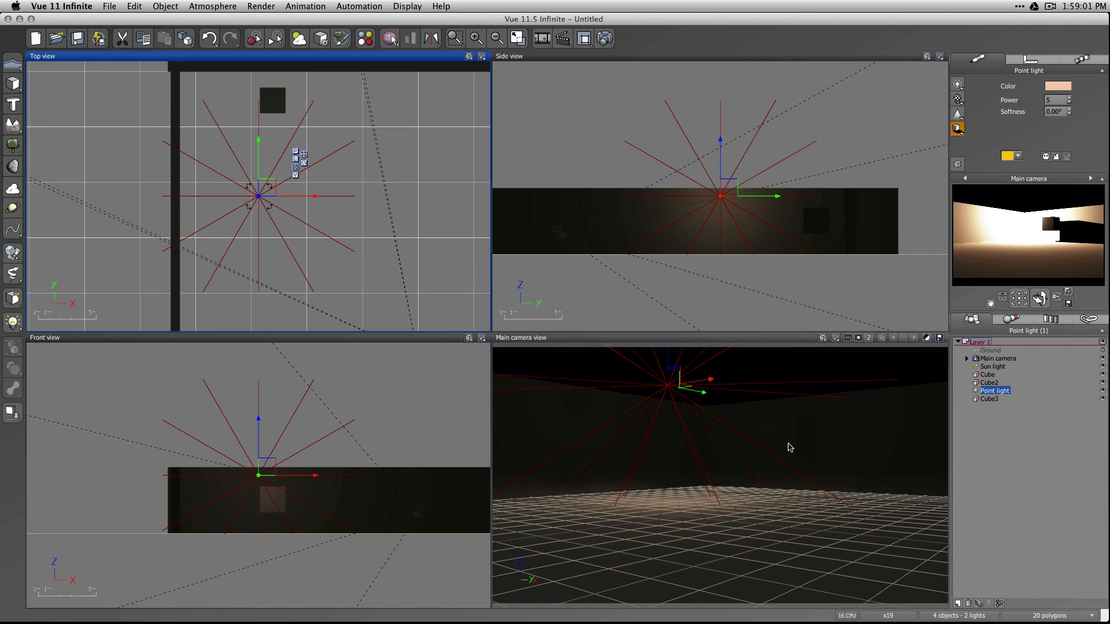
Lower the point light close to the ground and render the scene to check the falloff.
drag(672, 351, 665, 444)
click(607, 38)
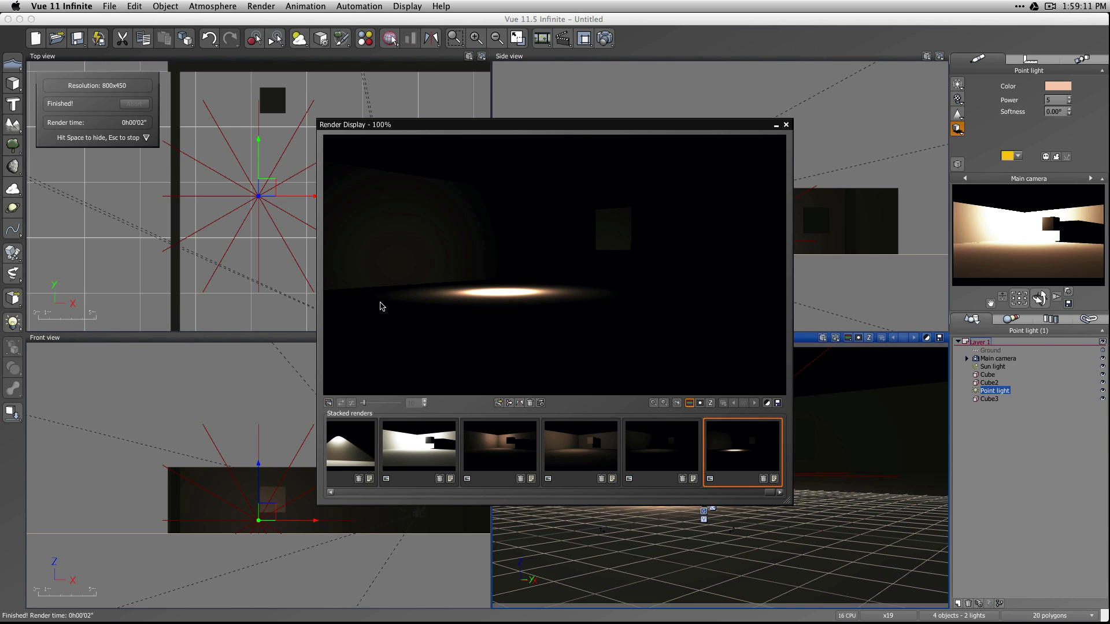
click(787, 124)
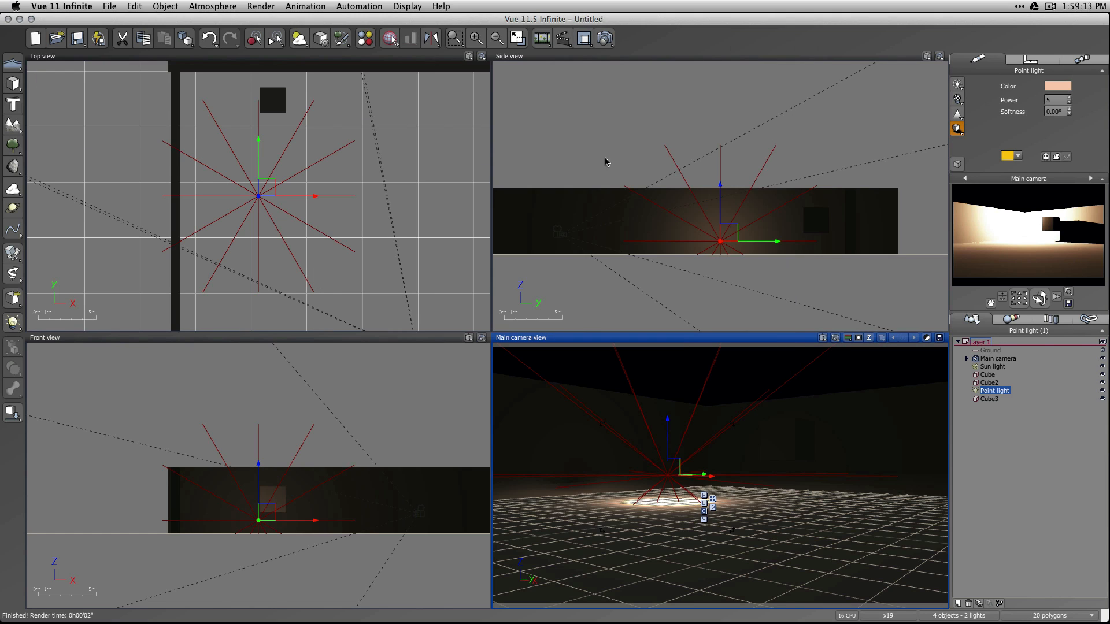
Switch the atmosphere's lighting model to Global radiosity and render the scene.
click(299, 39)
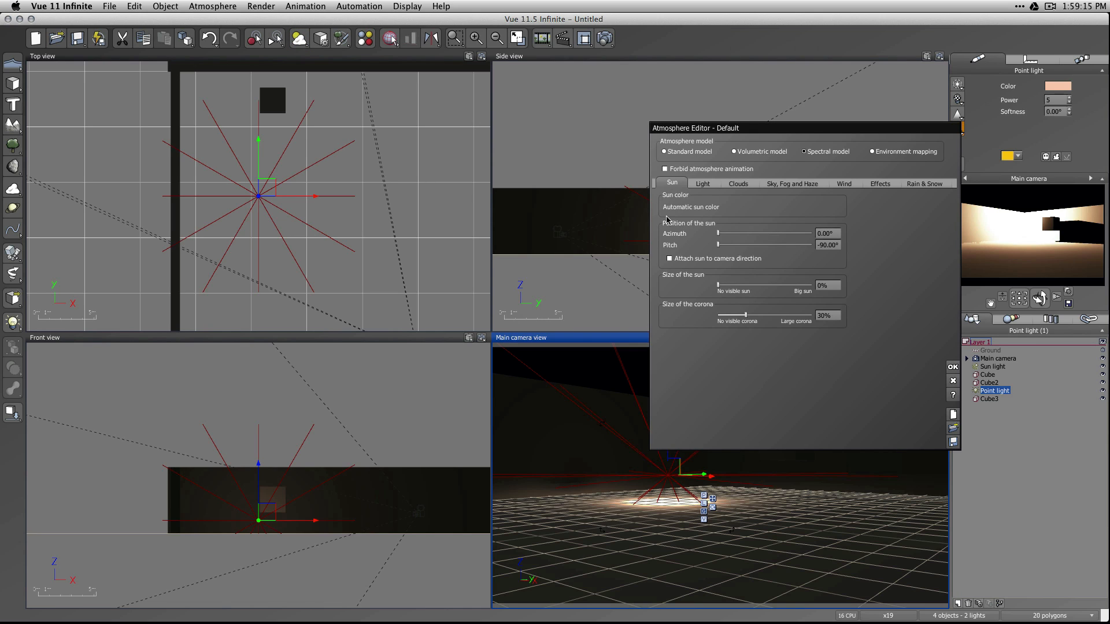
click(704, 184)
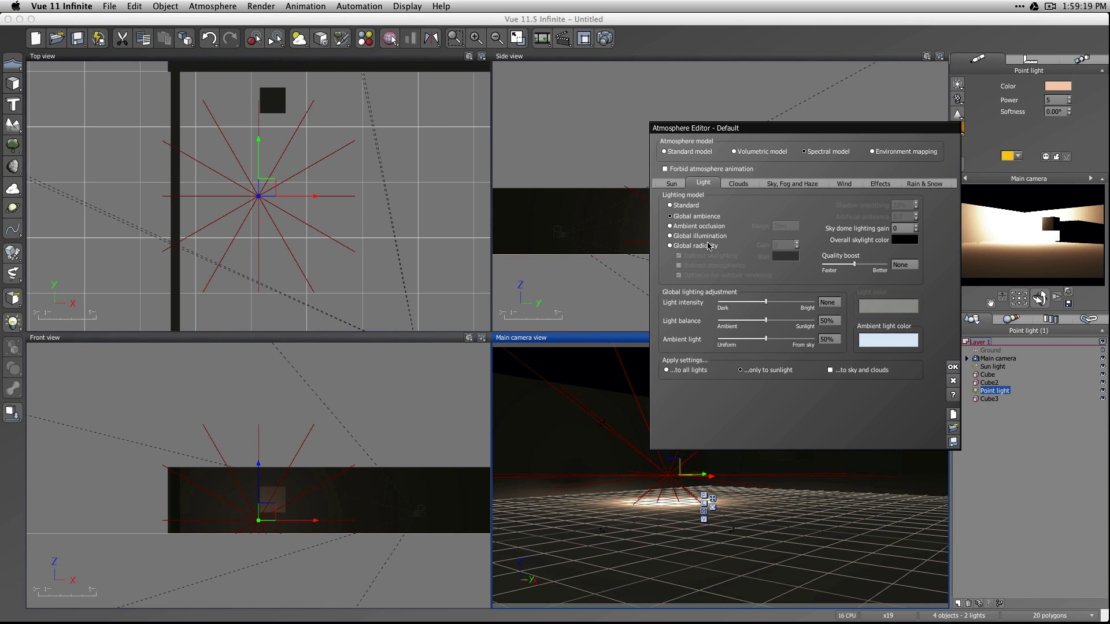
click(683, 246)
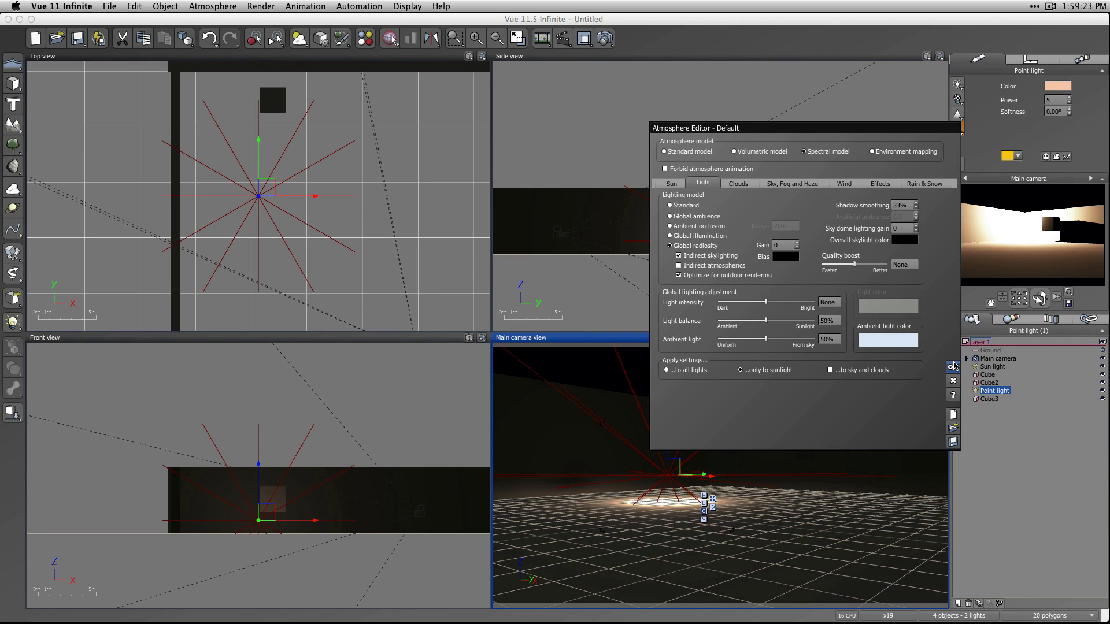
click(952, 368)
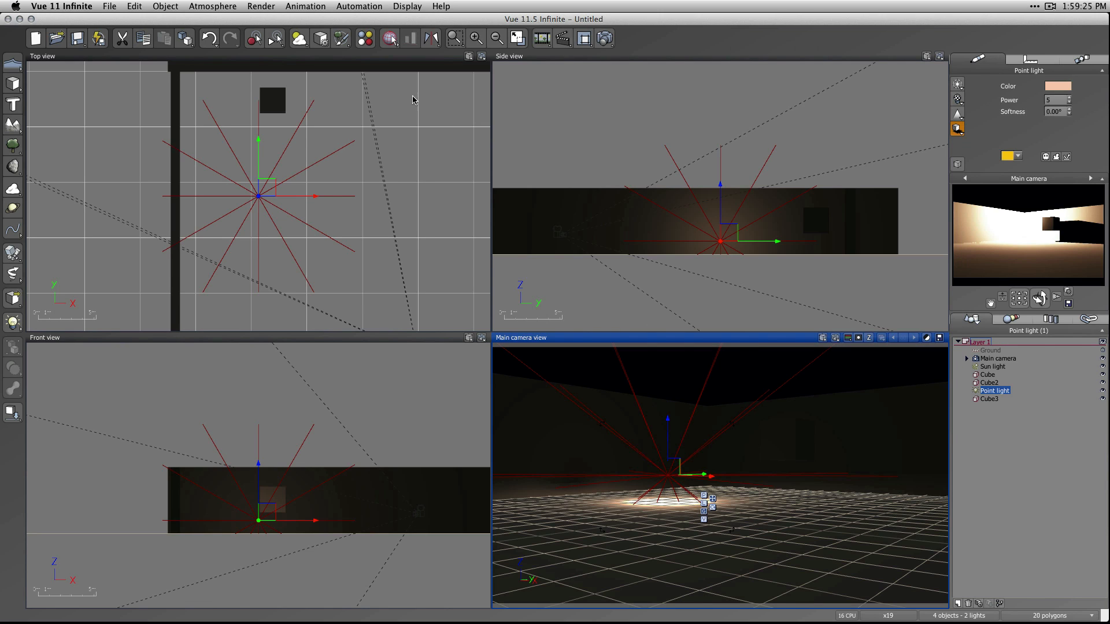
click(606, 38)
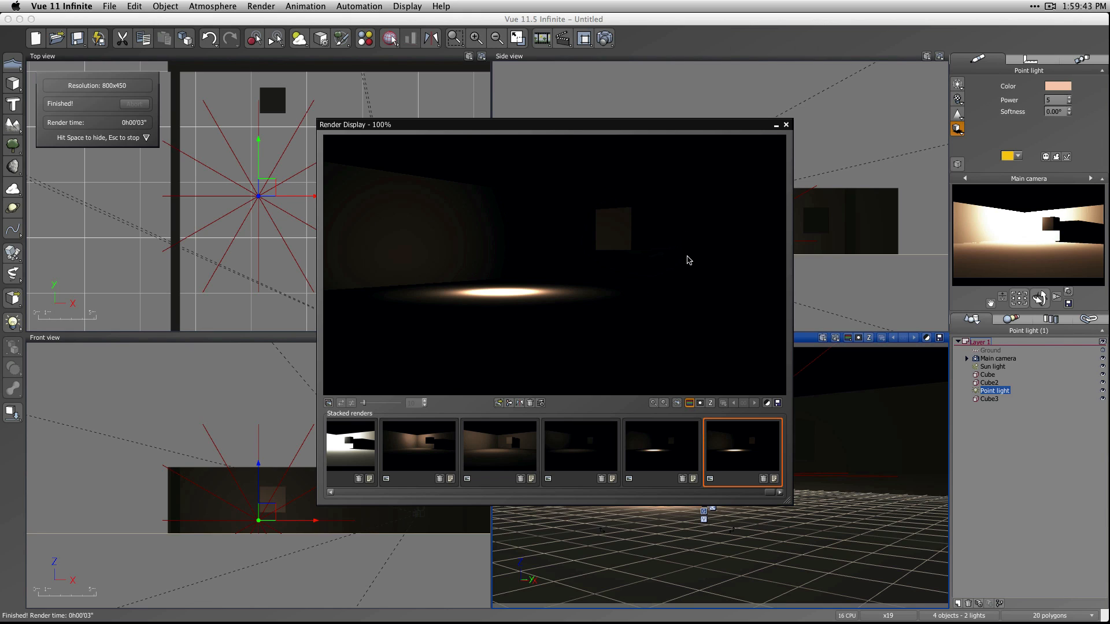
click(786, 125)
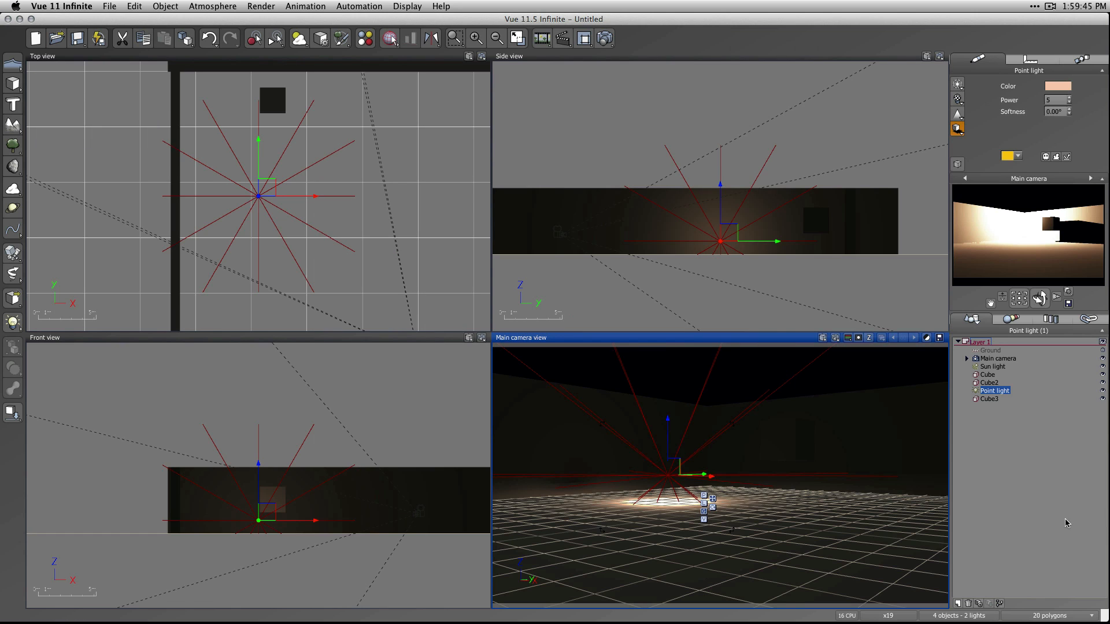
Enable a lens flare on the point light and render the scene.
click(1021, 491)
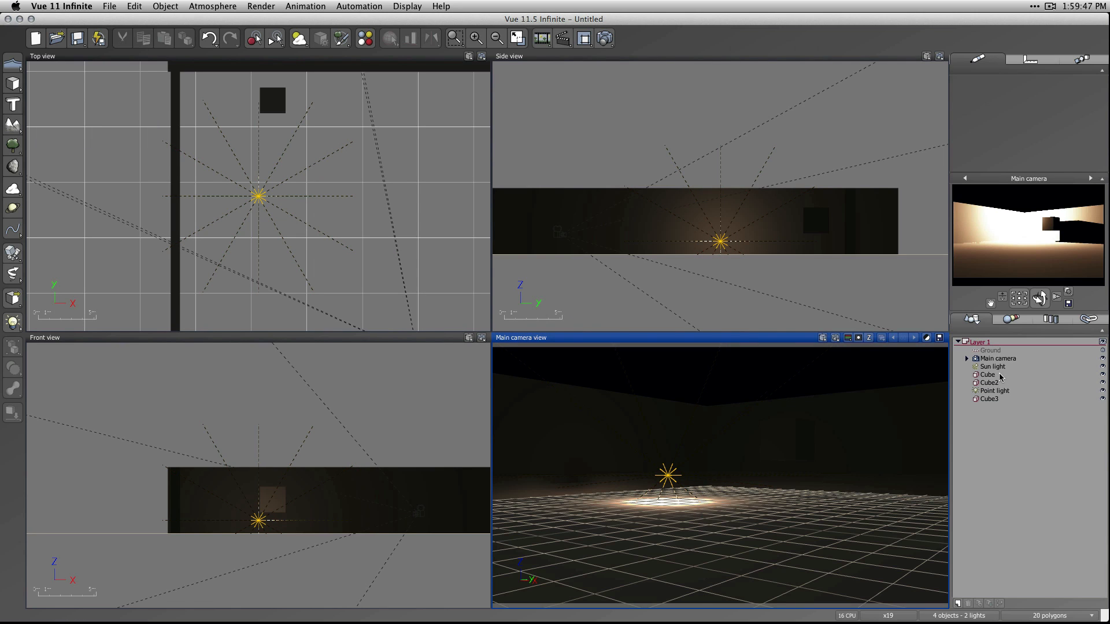
click(995, 391)
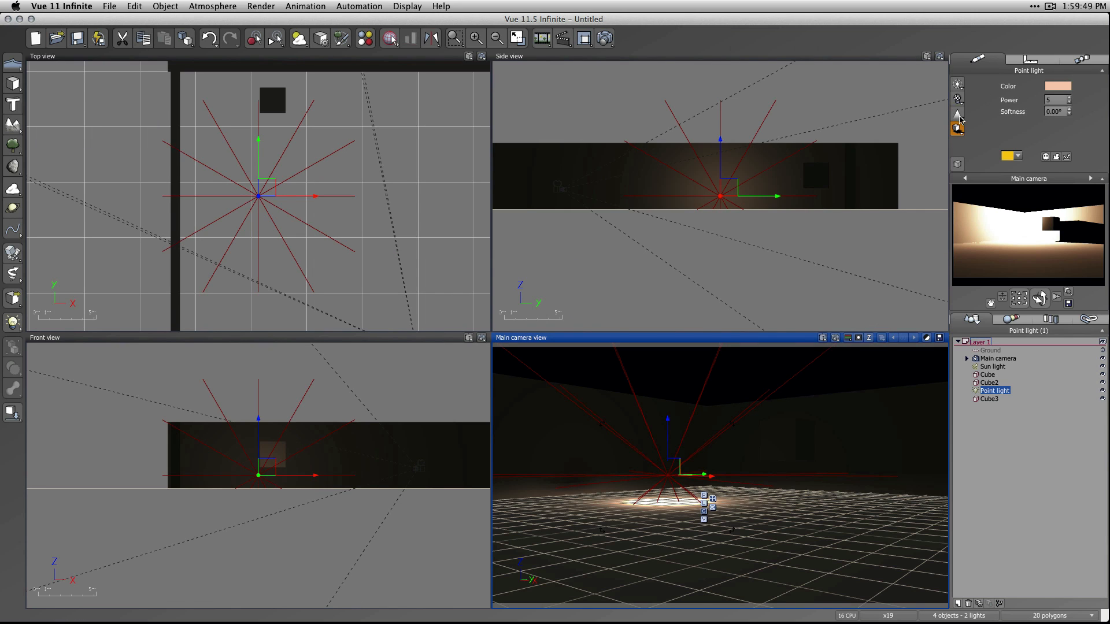
click(605, 38)
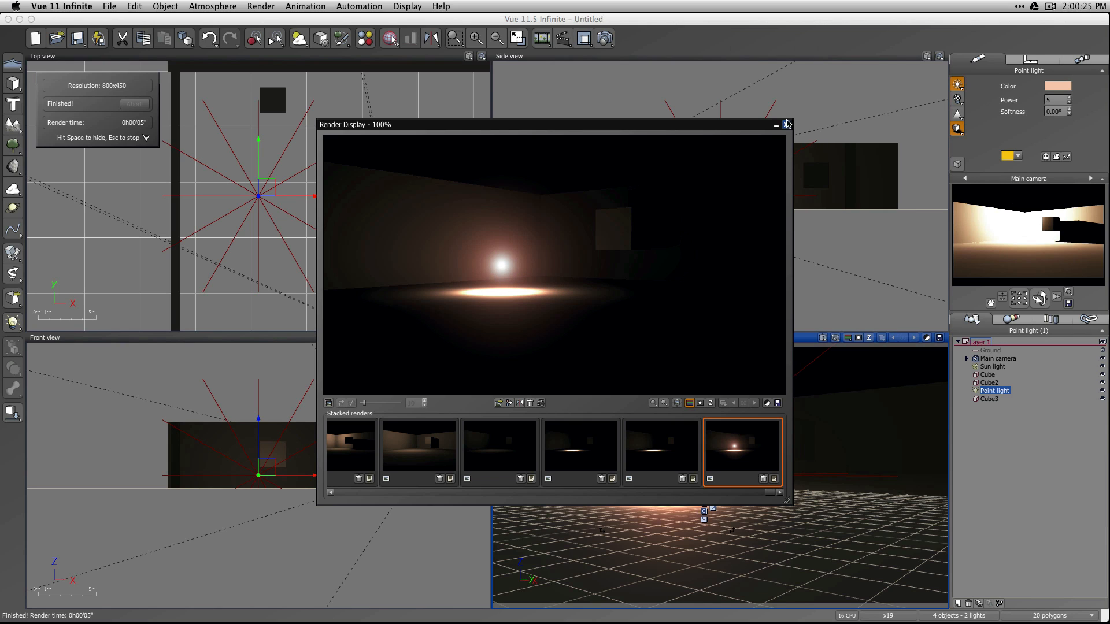
click(786, 125)
Set the point light's attenuation to Linear, render again, and compare the result with the previous stacked render.
double_click(1003, 392)
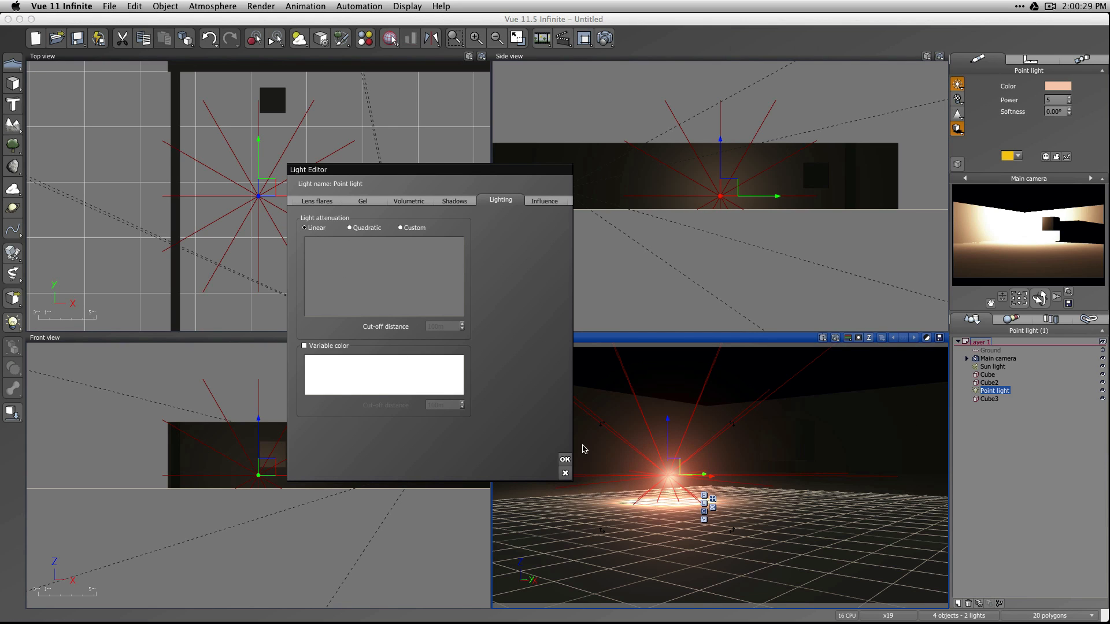
click(565, 460)
key(super+r)
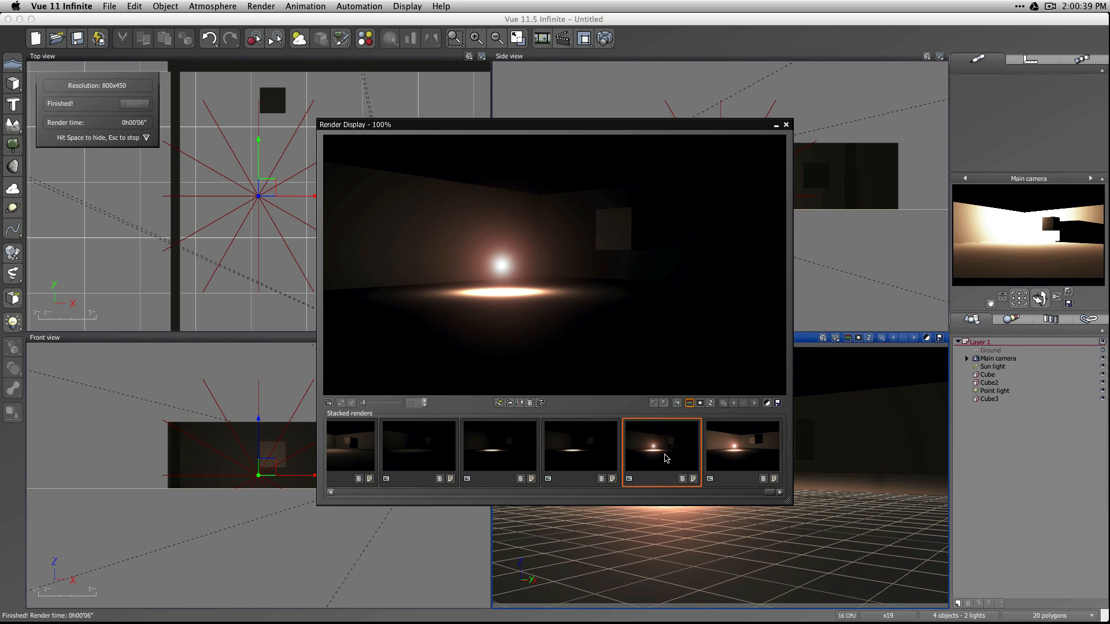
click(694, 462)
click(749, 464)
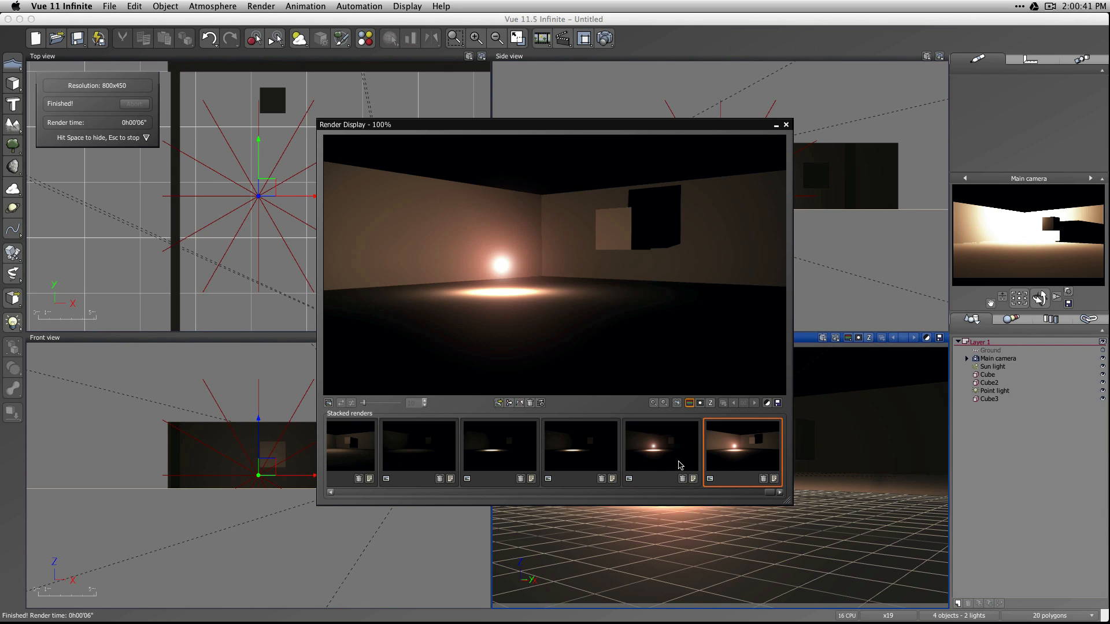
Compare the last two stacked renders, before and after the linear attenuation change, and close the render display.
click(682, 464)
click(735, 460)
click(680, 463)
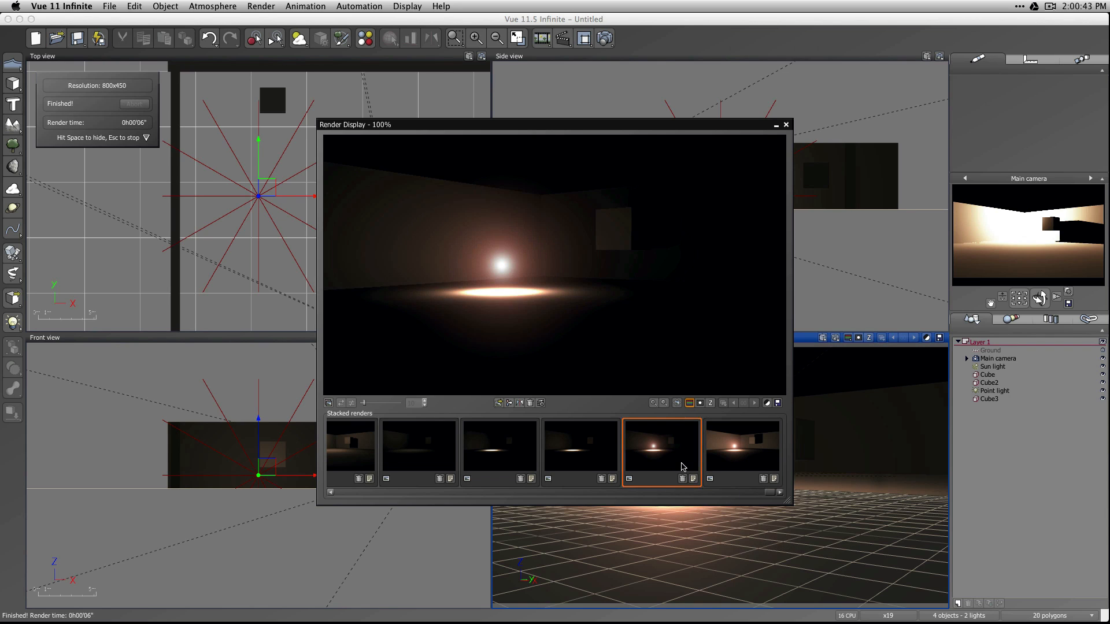
click(752, 455)
click(662, 460)
click(735, 461)
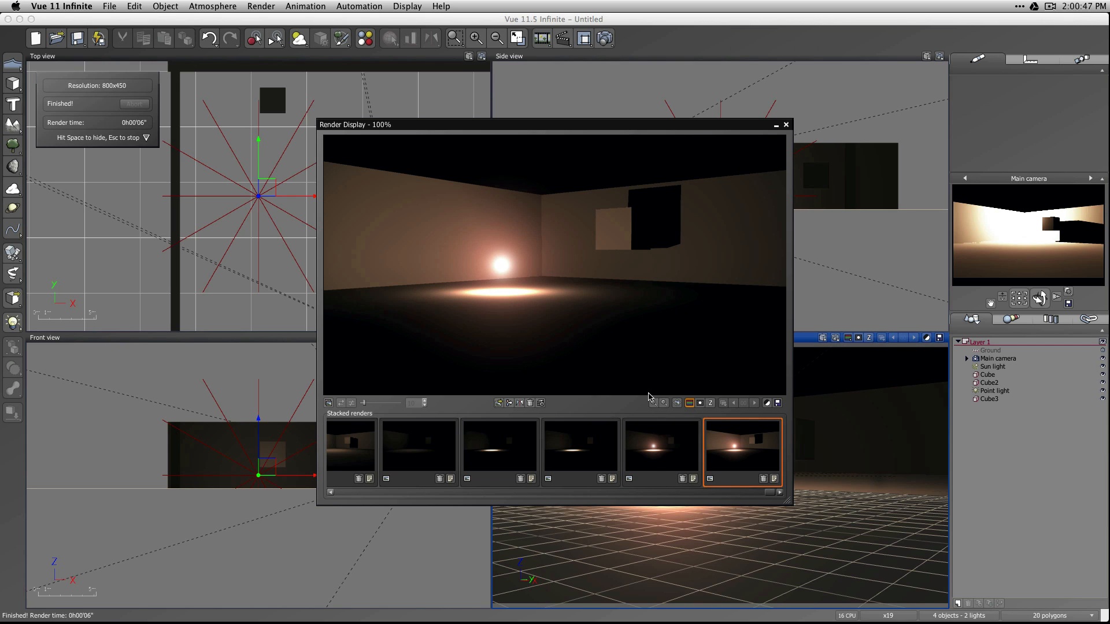
click(656, 466)
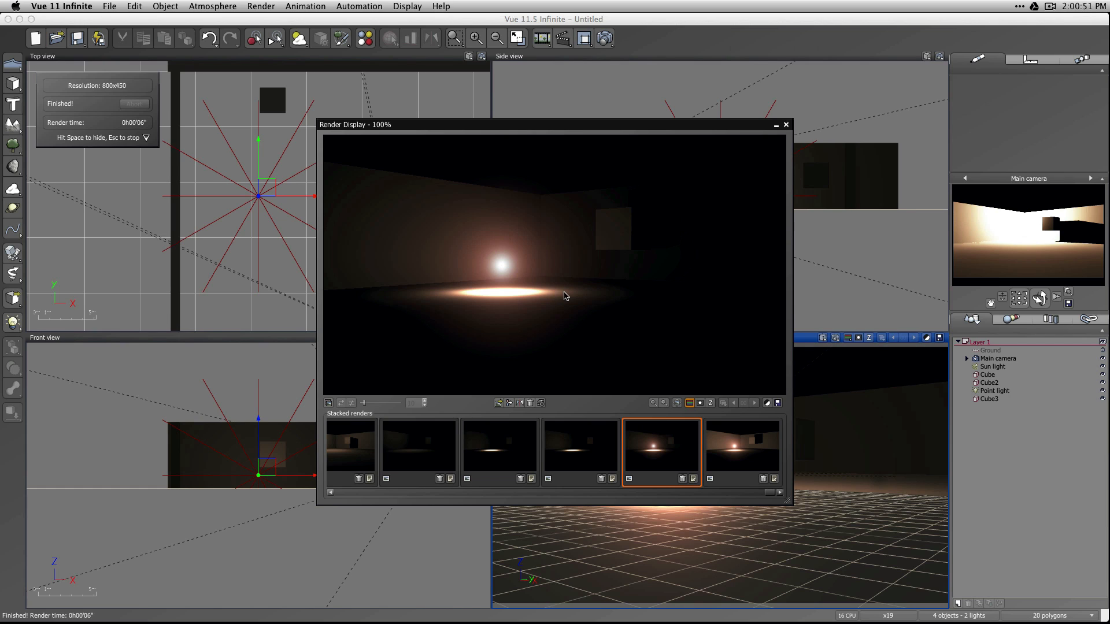
click(727, 440)
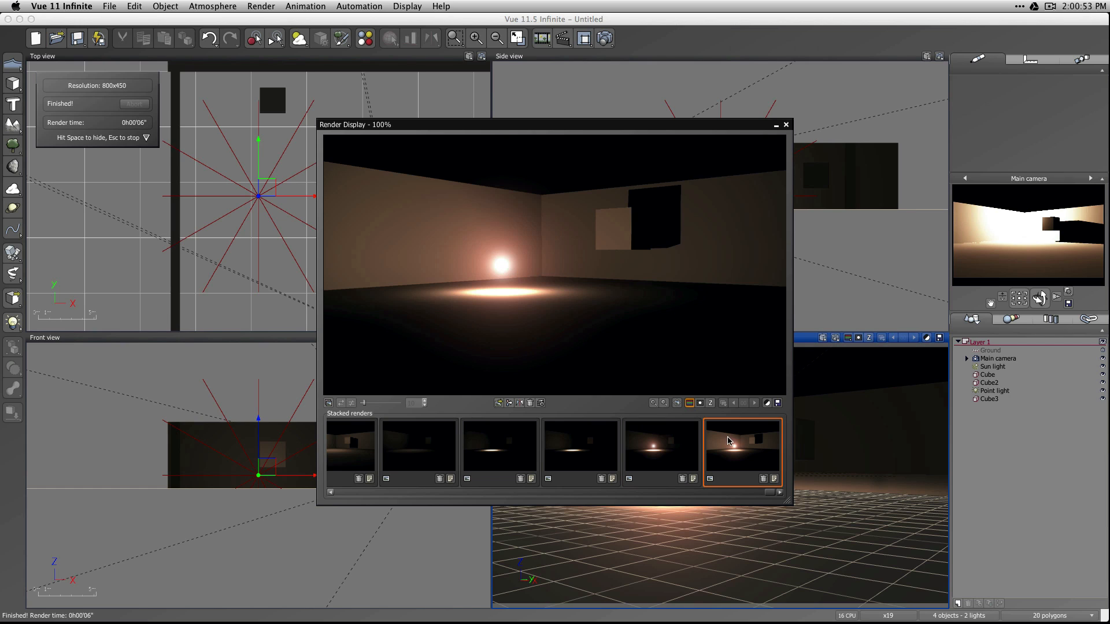
click(643, 449)
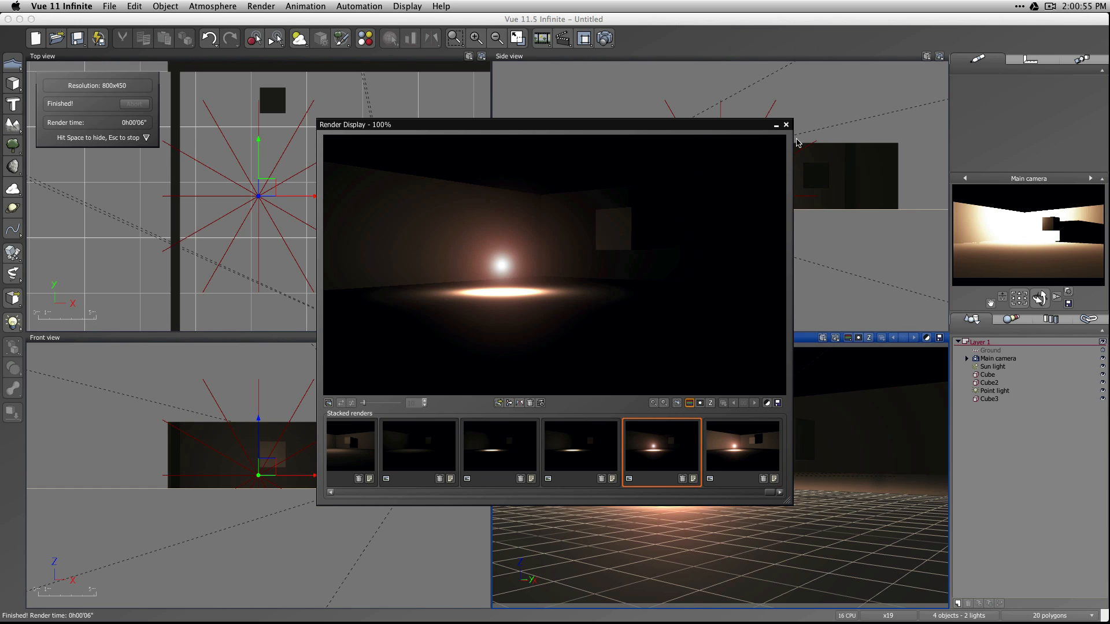
key(Escape)
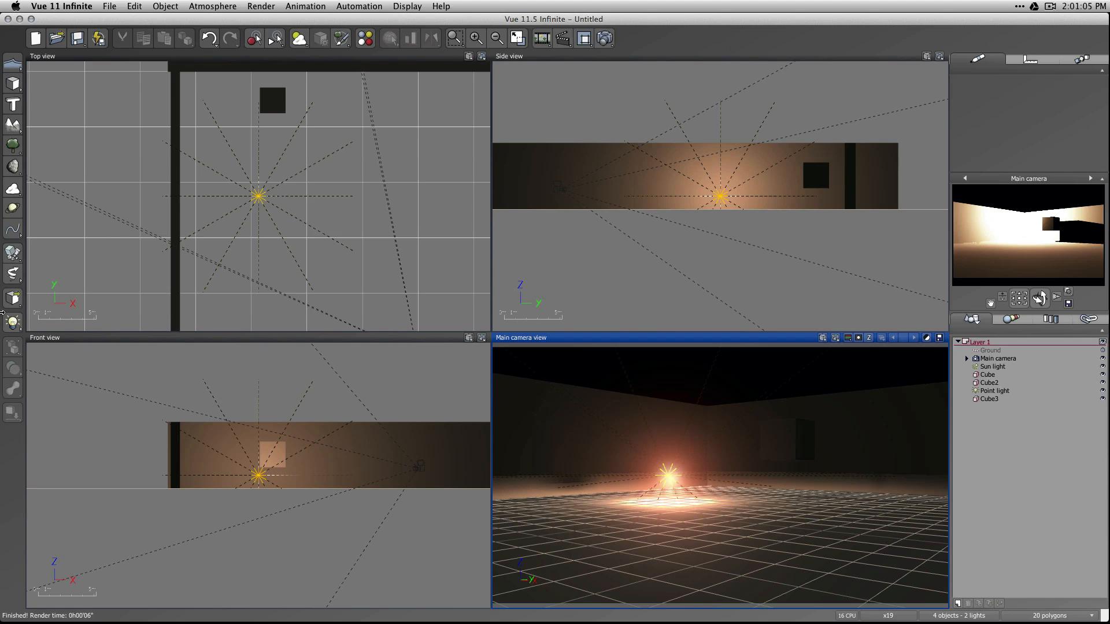
Add a spot light to the scene, delete both point lights, and select the spot light.
click(12, 322)
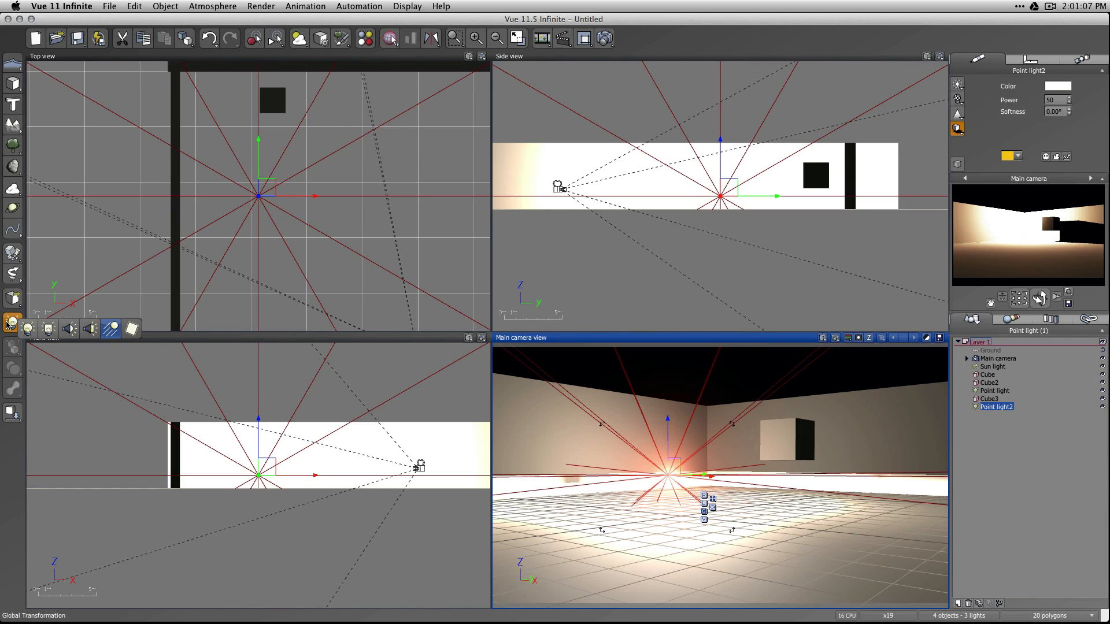
click(71, 332)
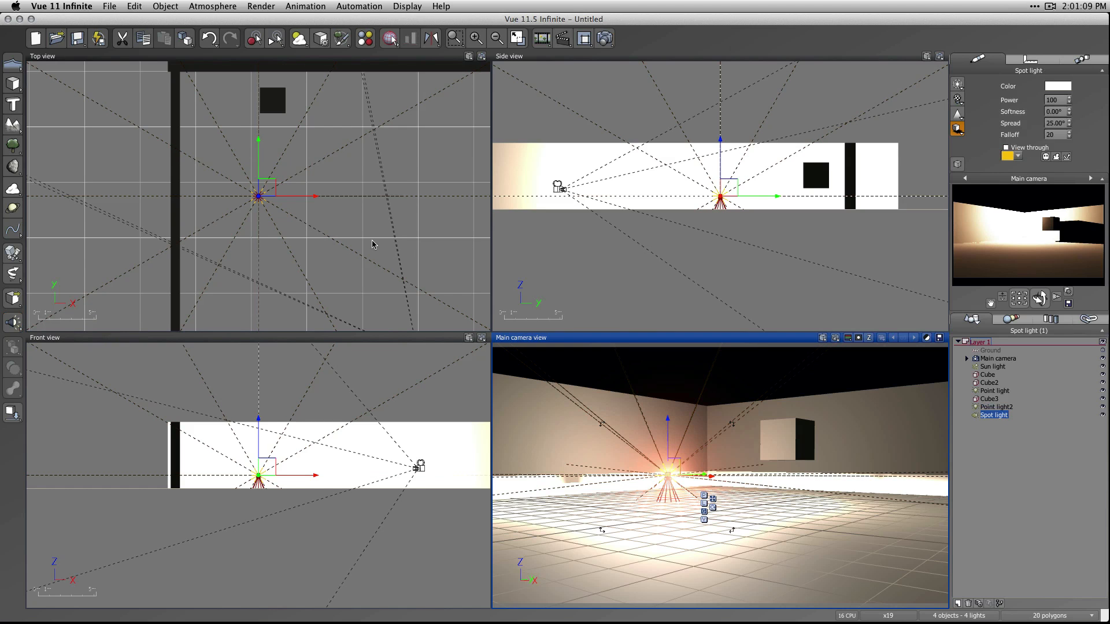
click(1001, 432)
click(996, 407)
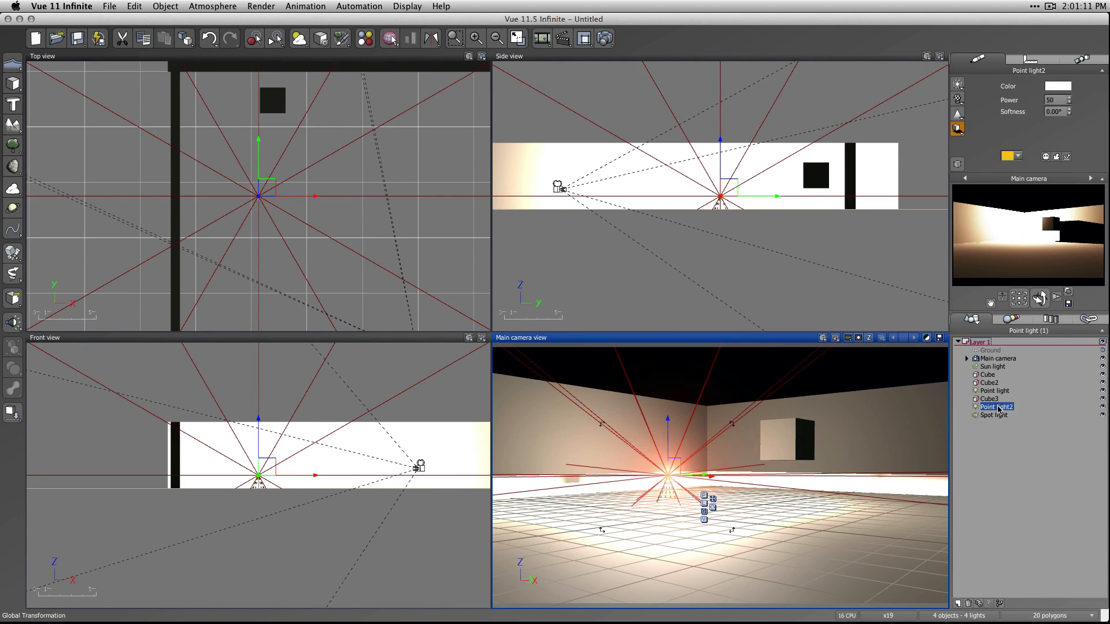
key(BackSpace)
click(994, 384)
click(994, 390)
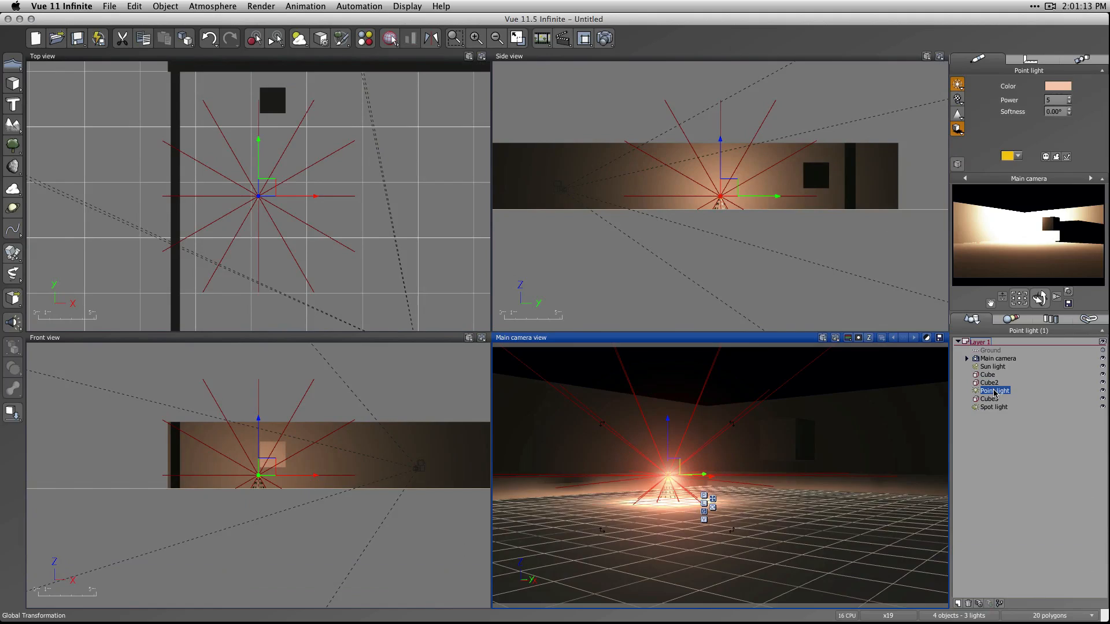
key(BackSpace)
click(993, 399)
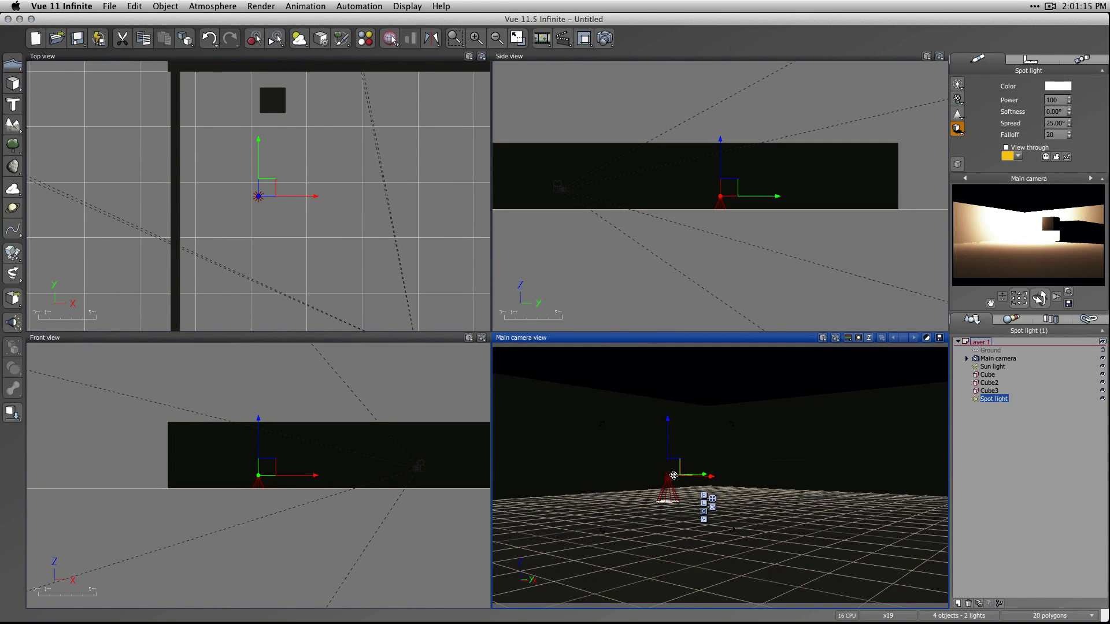
Raise the spot light above the walls, set its power to 5, and refresh the camera preview.
drag(671, 443, 661, 316)
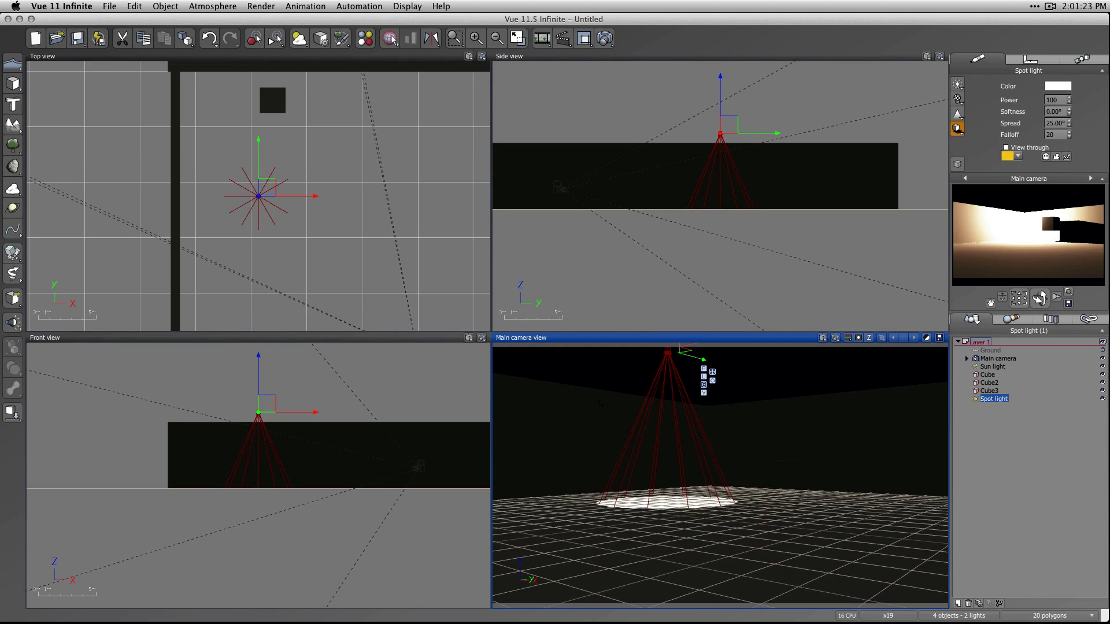
click(1057, 100)
text(5)
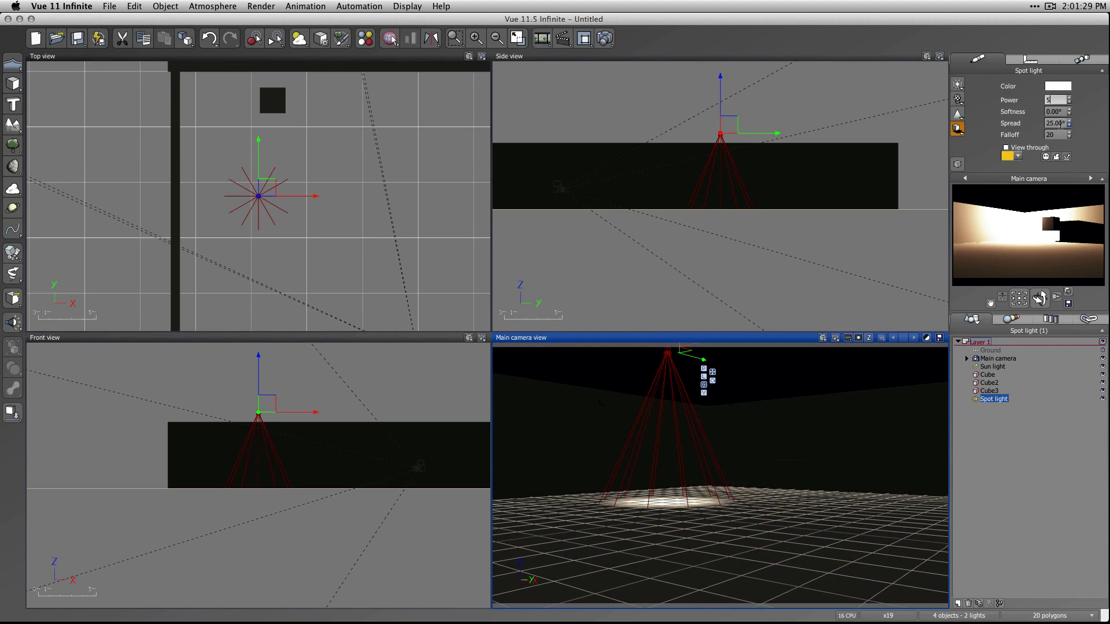
click(1030, 228)
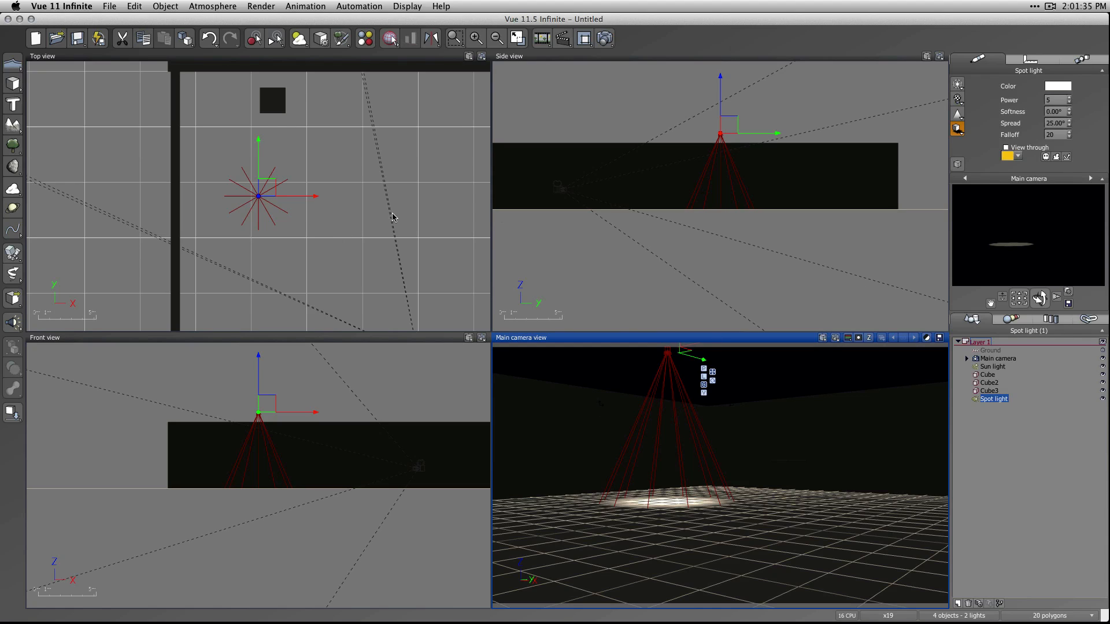
Move the spot light next to the long side wall and lower it to about the wall's top edge.
click(1037, 59)
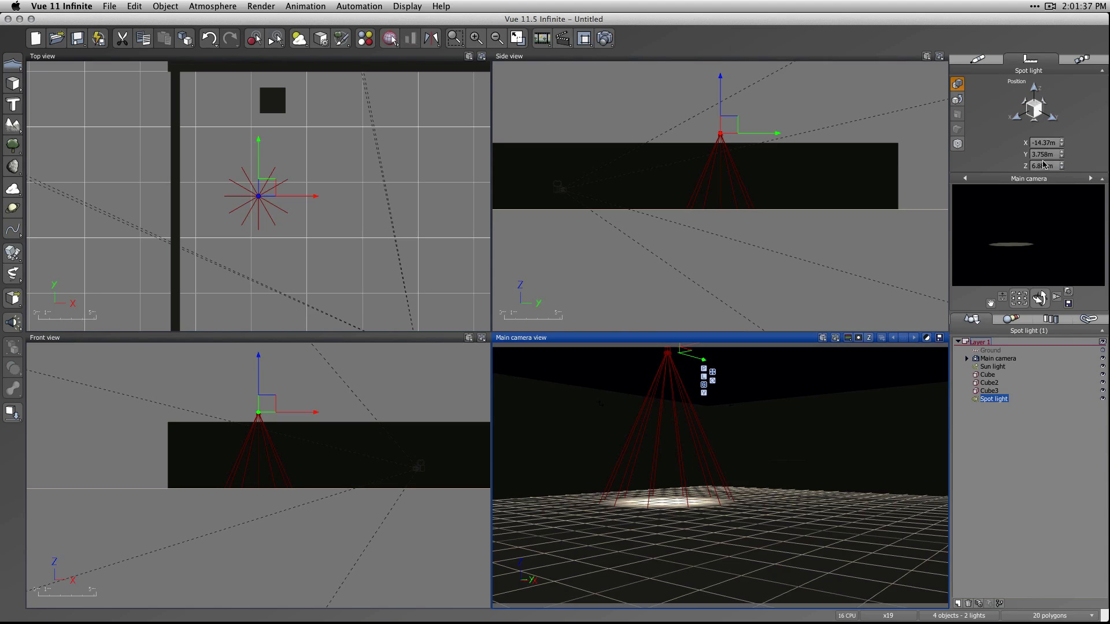
click(976, 60)
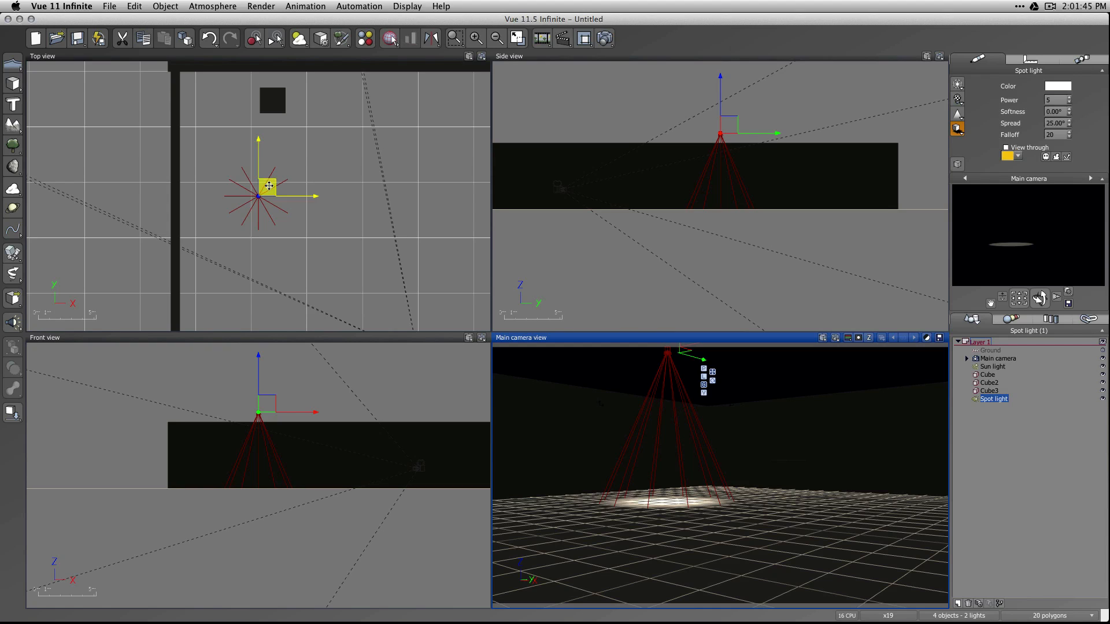
drag(267, 186, 196, 189)
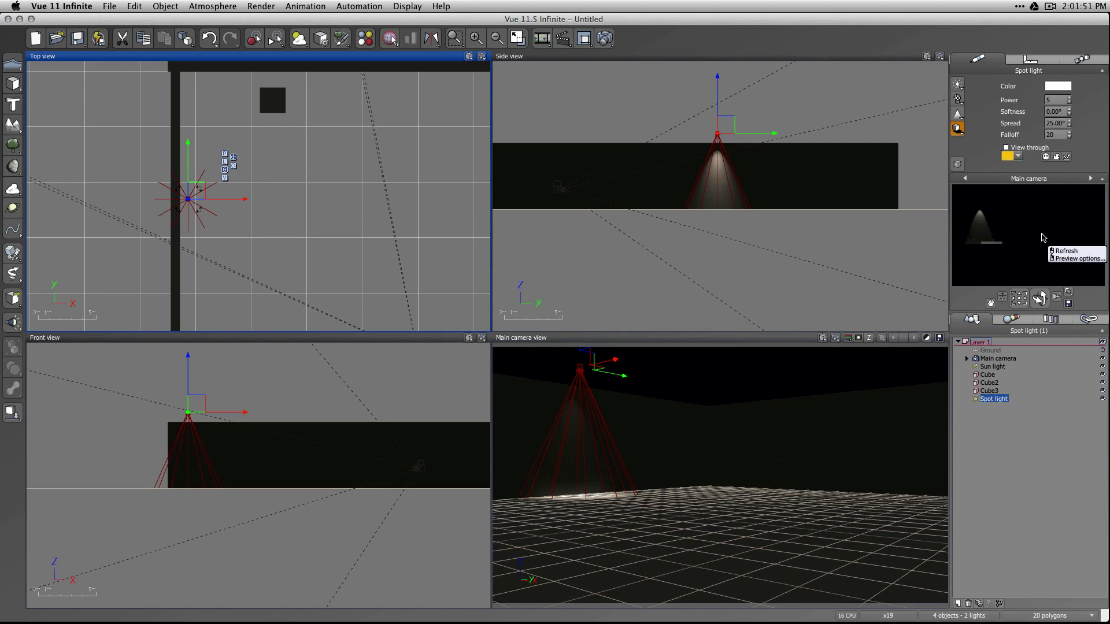
drag(1019, 297, 1008, 296)
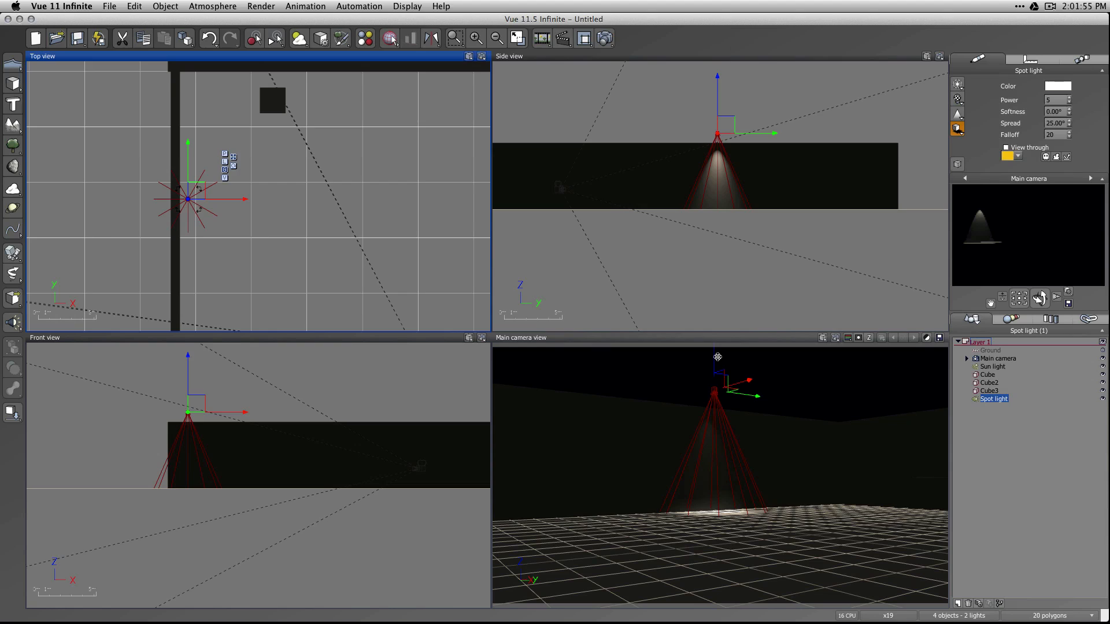
drag(717, 357, 711, 380)
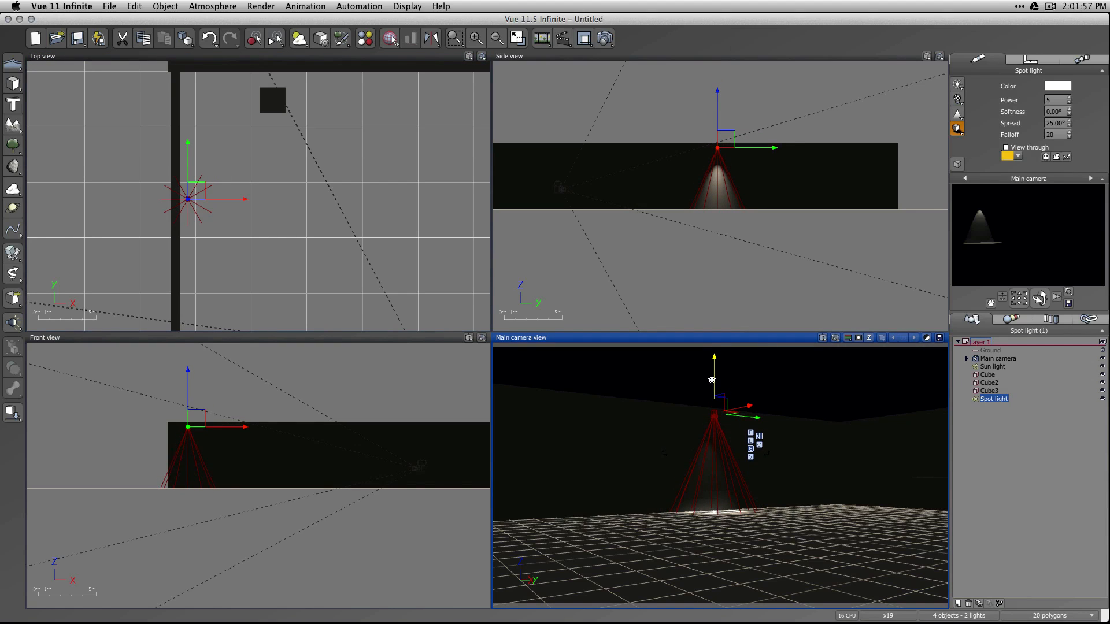
Rotate the spot light to aim diagonally down along the wall toward the corner, and refresh the closer camera preview.
click(760, 445)
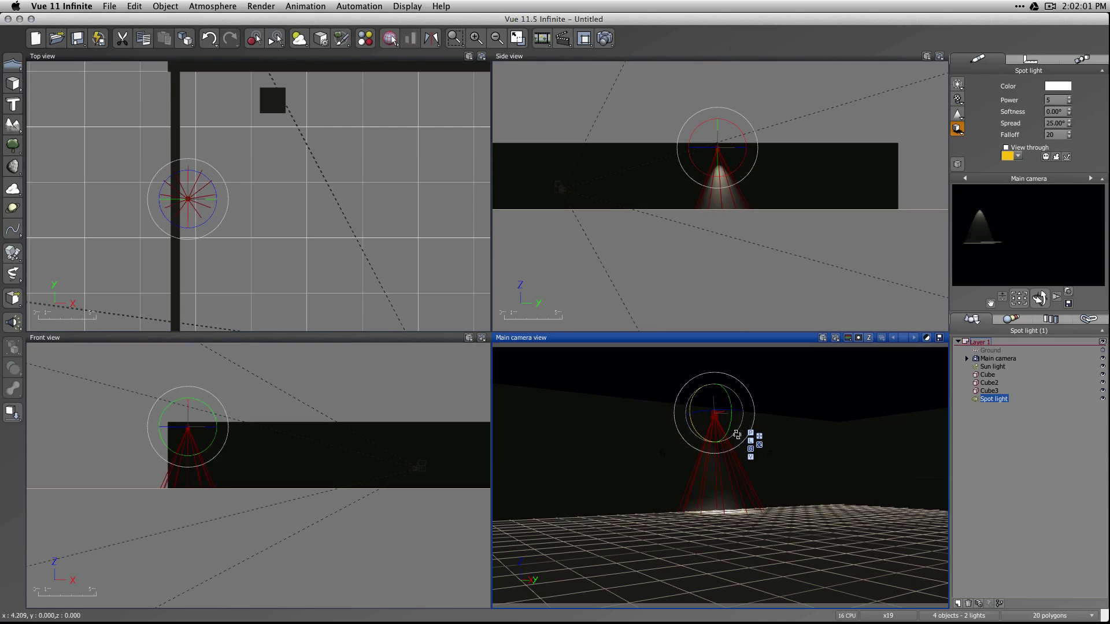
drag(737, 435, 753, 416)
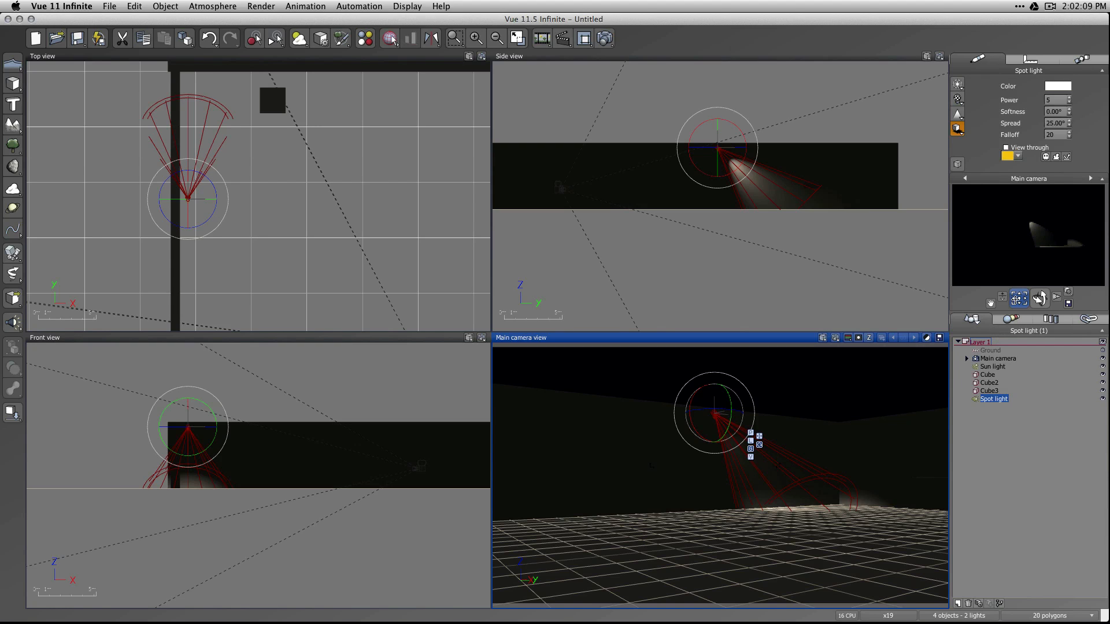
drag(1039, 299, 1044, 309)
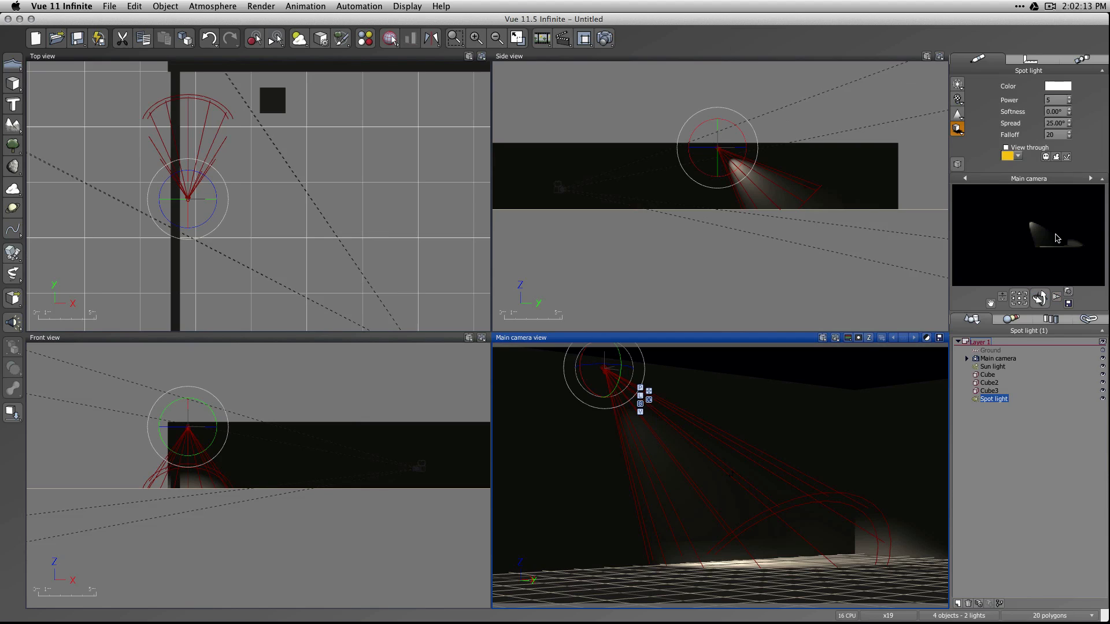
right_click(1026, 268)
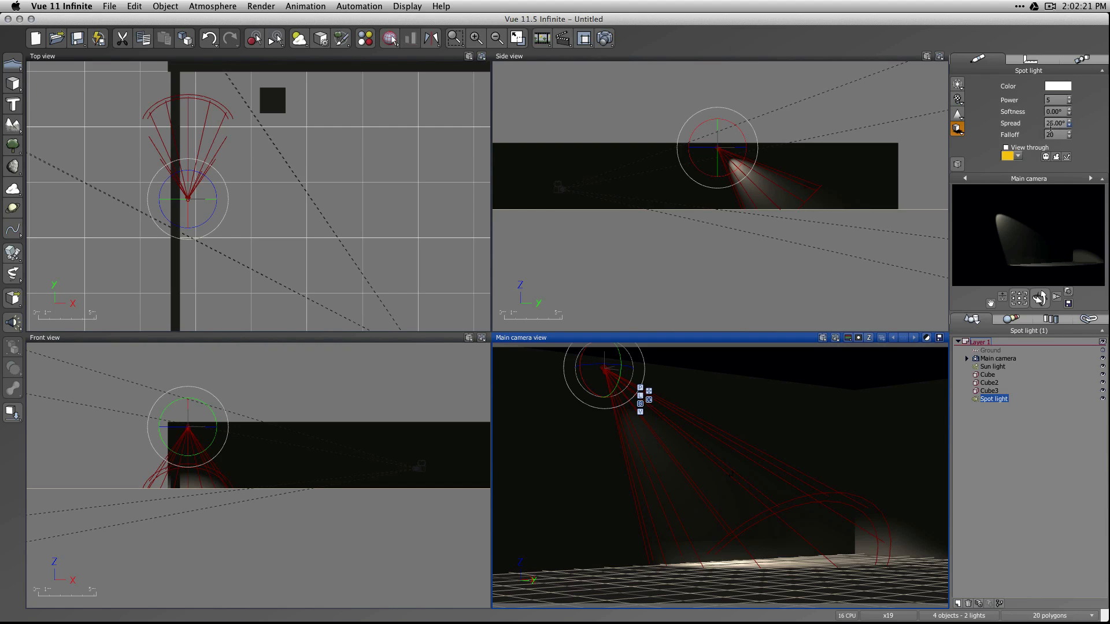
Set the spot light's spread to 40° and falloff to 95, and render the scene from a higher camera angle.
click(1051, 124)
mouse_move(1069, 122)
mouse_down()
mouse_move(1070, 104)
mouse_move(1070, 127)
mouse_move(1070, 114)
mouse_up()
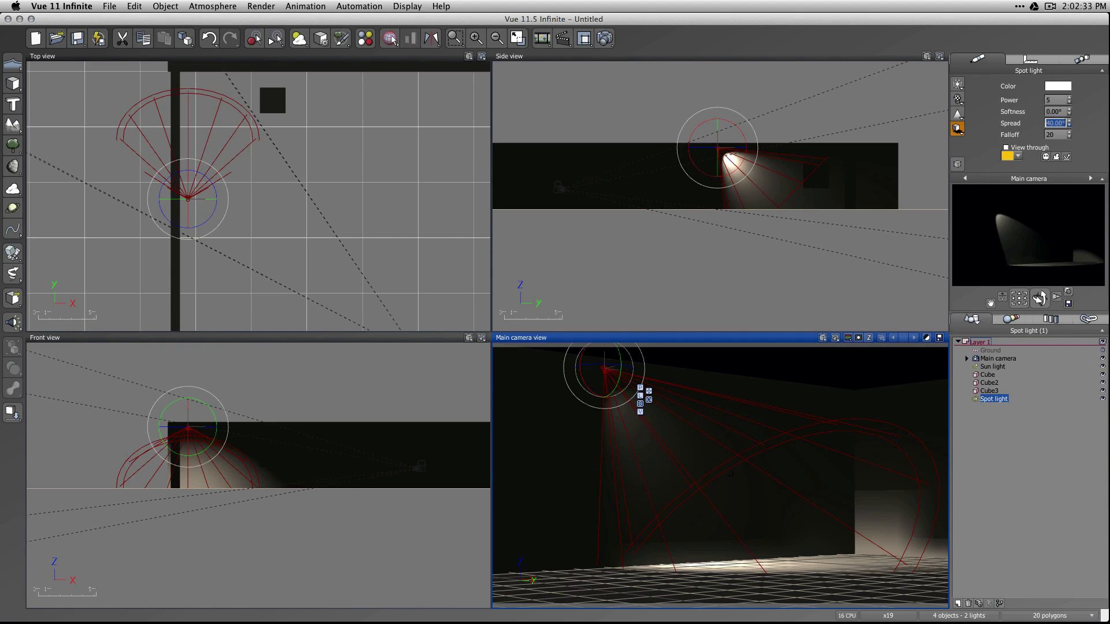
drag(1071, 134, 1071, 129)
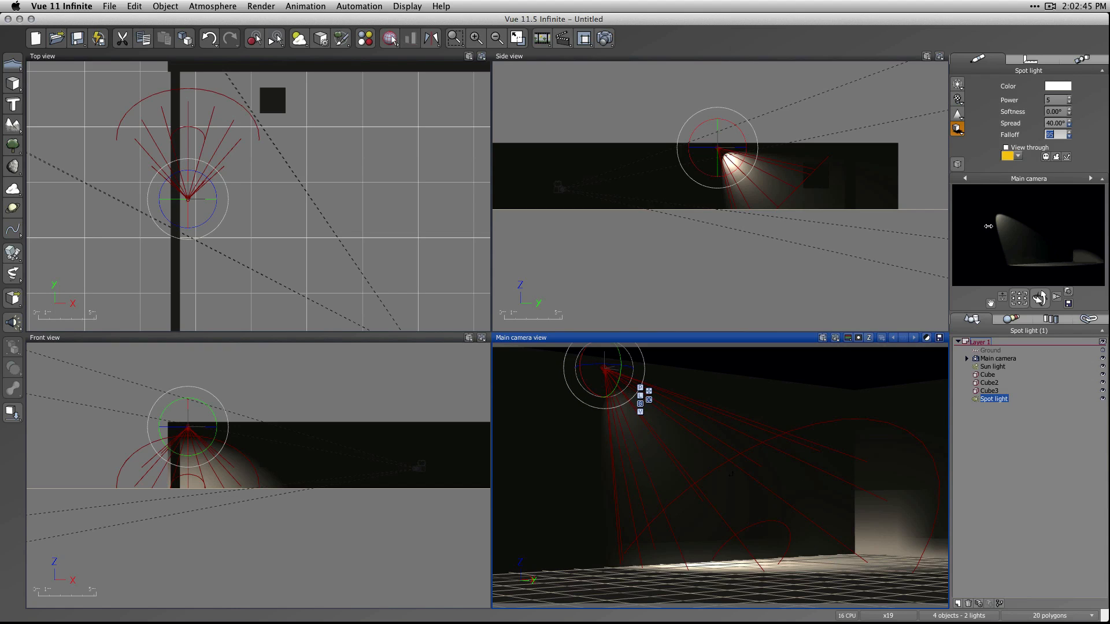
drag(1039, 300, 1046, 302)
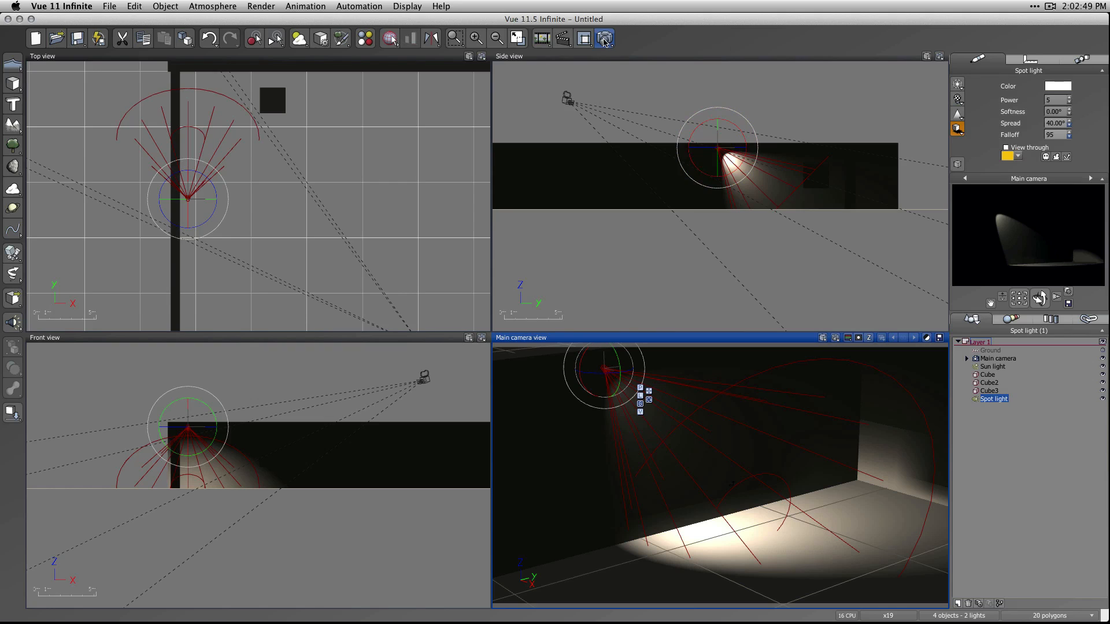
click(605, 38)
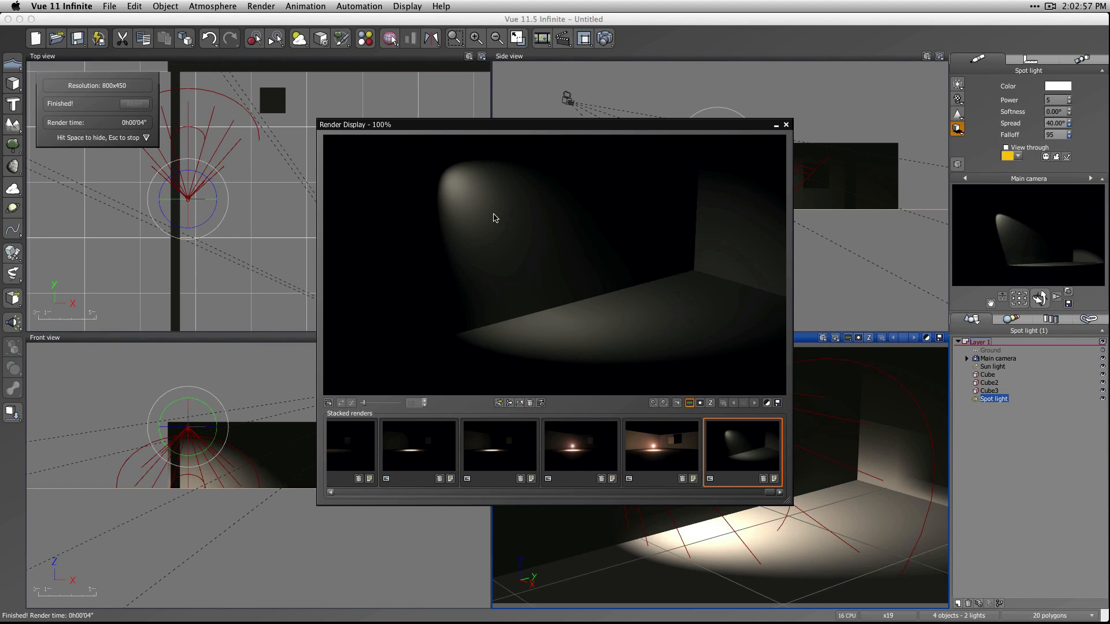
click(786, 125)
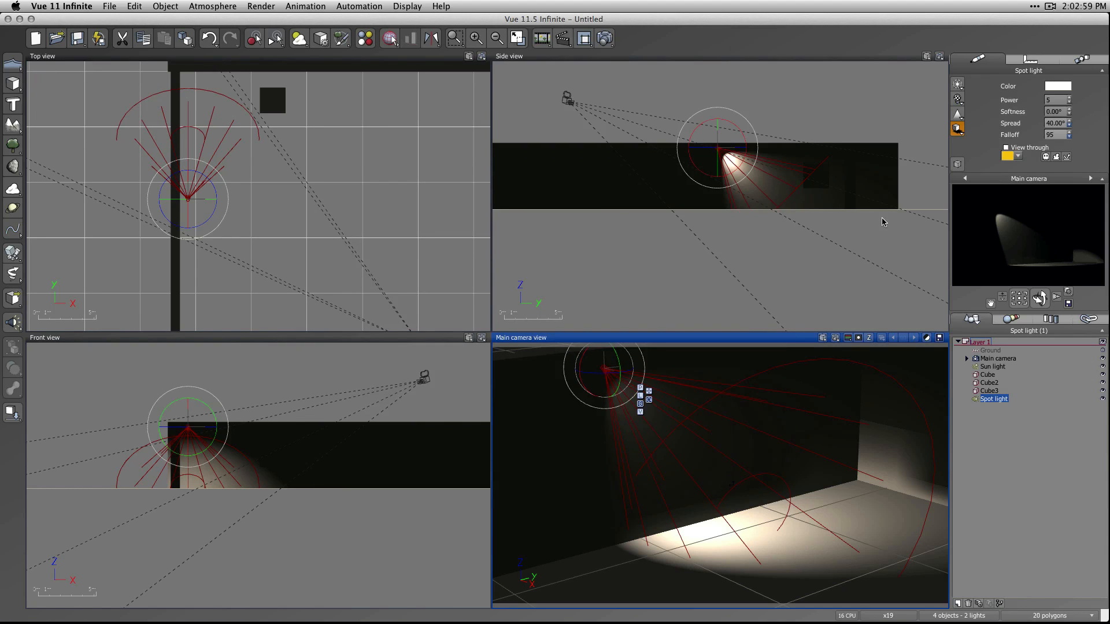
Duplicate the spot light, place the copy along the back wall, and turn it toward the floating cube.
click(1028, 458)
click(607, 371)
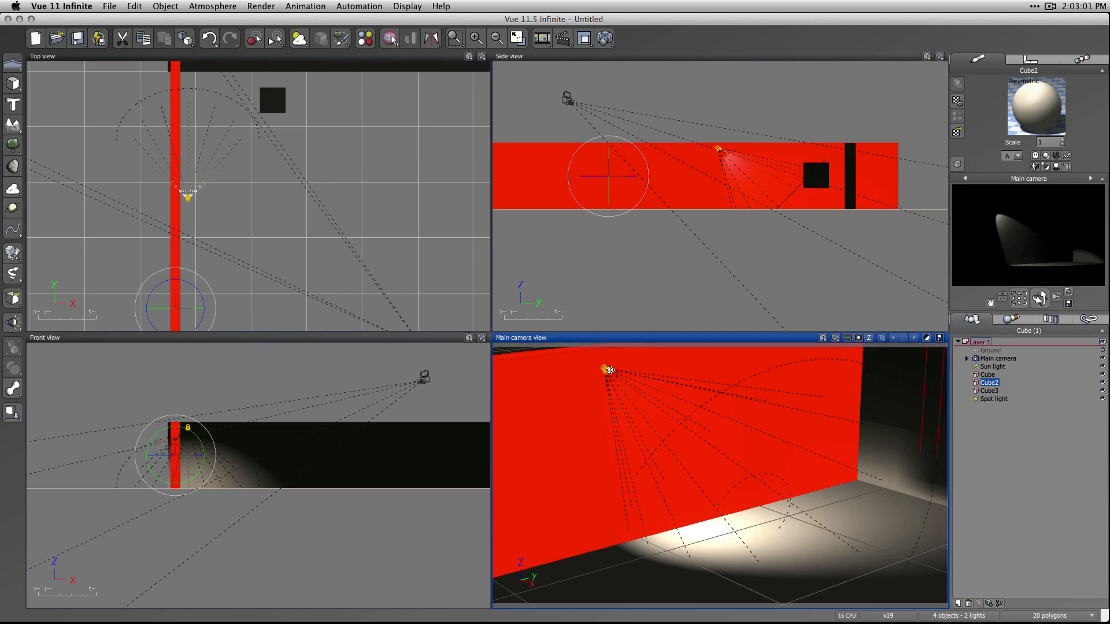
click(990, 400)
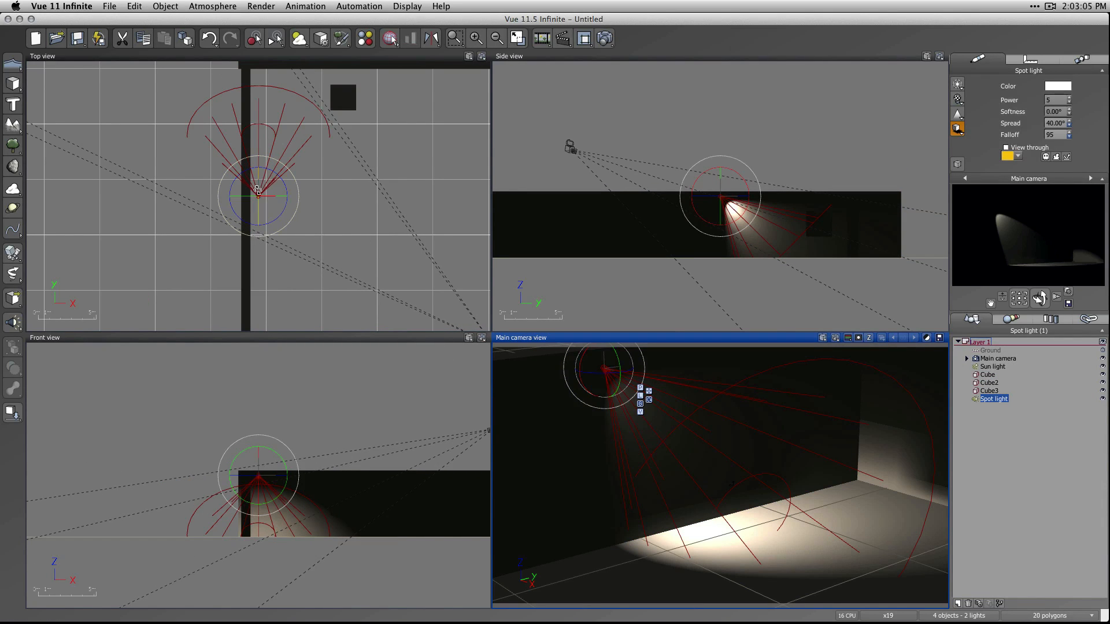
click(291, 164)
click(302, 150)
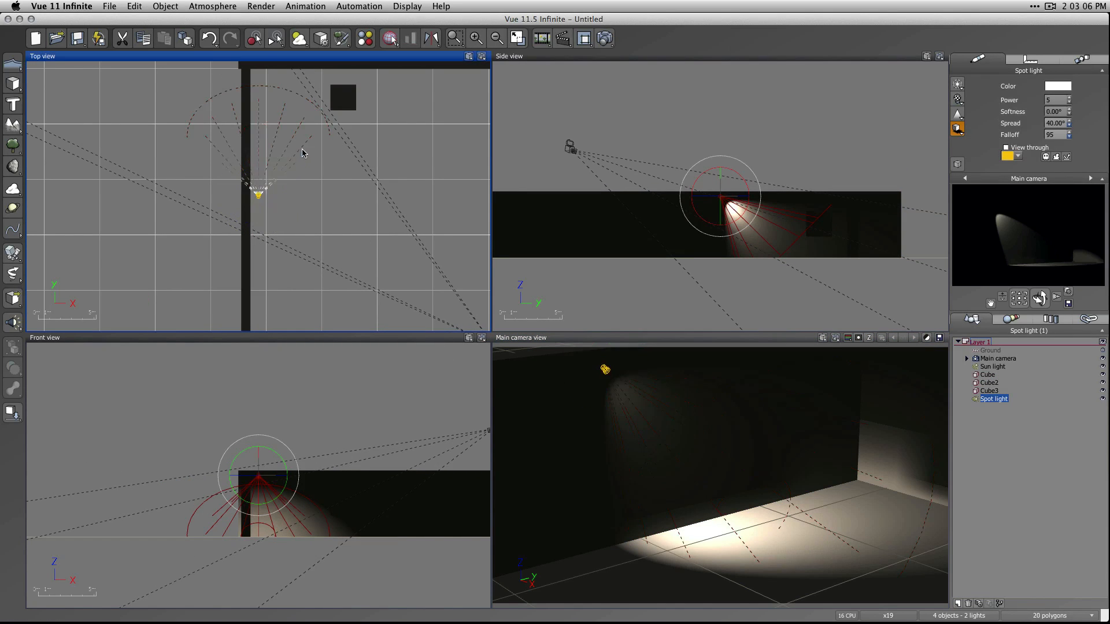
click(258, 195)
click(304, 154)
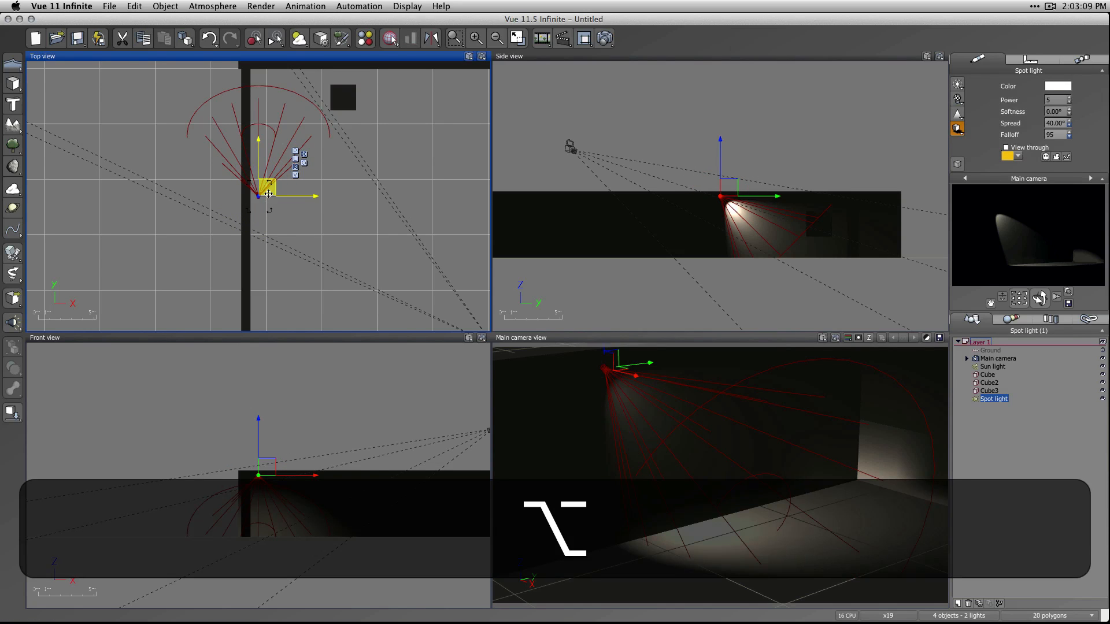
alt+drag(269, 189, 459, 57)
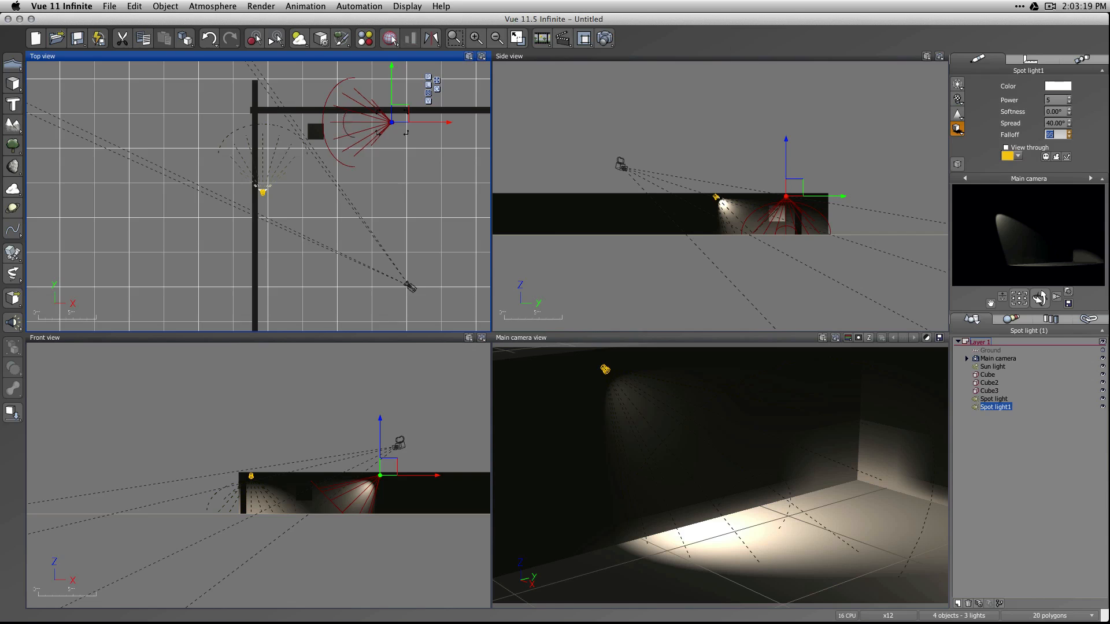
Set the duplicated spot light's falloff to 5 and its spread to 17.5°.
drag(1069, 135, 1069, 144)
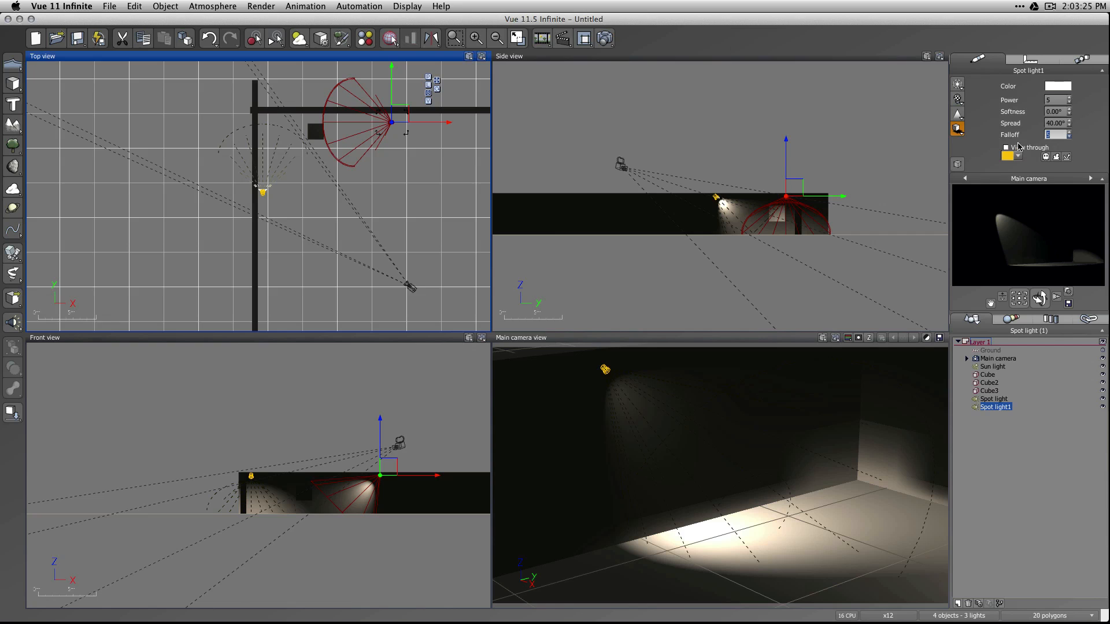
click(1055, 123)
text(17.5)
key(Return)
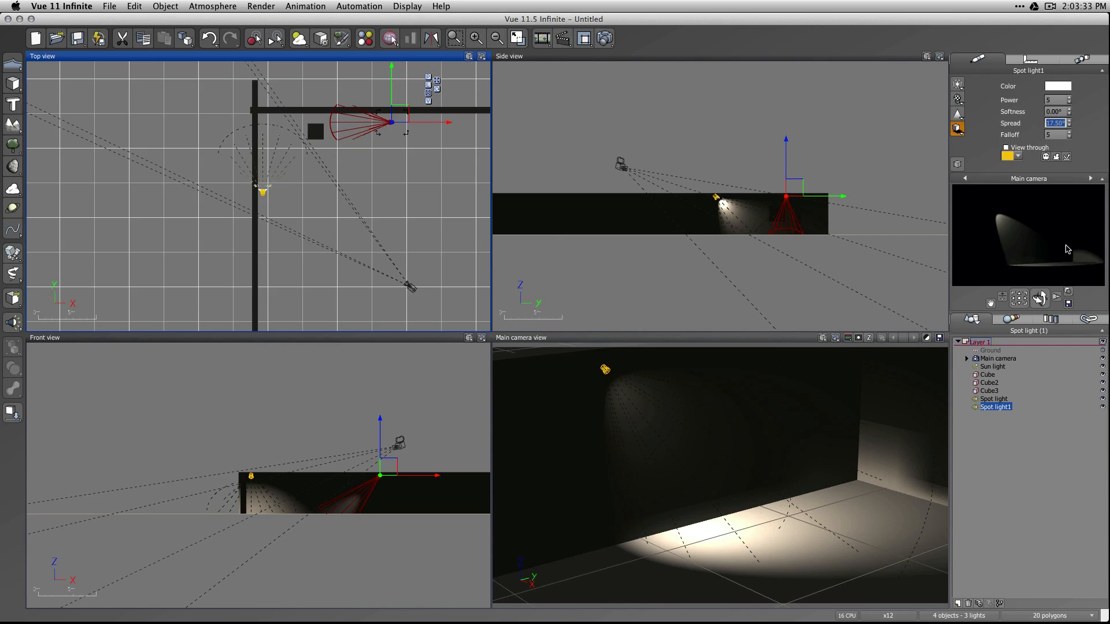
Turn the camera toward the duplicated spot light, refresh the camera preview, and render the scene.
click(1019, 298)
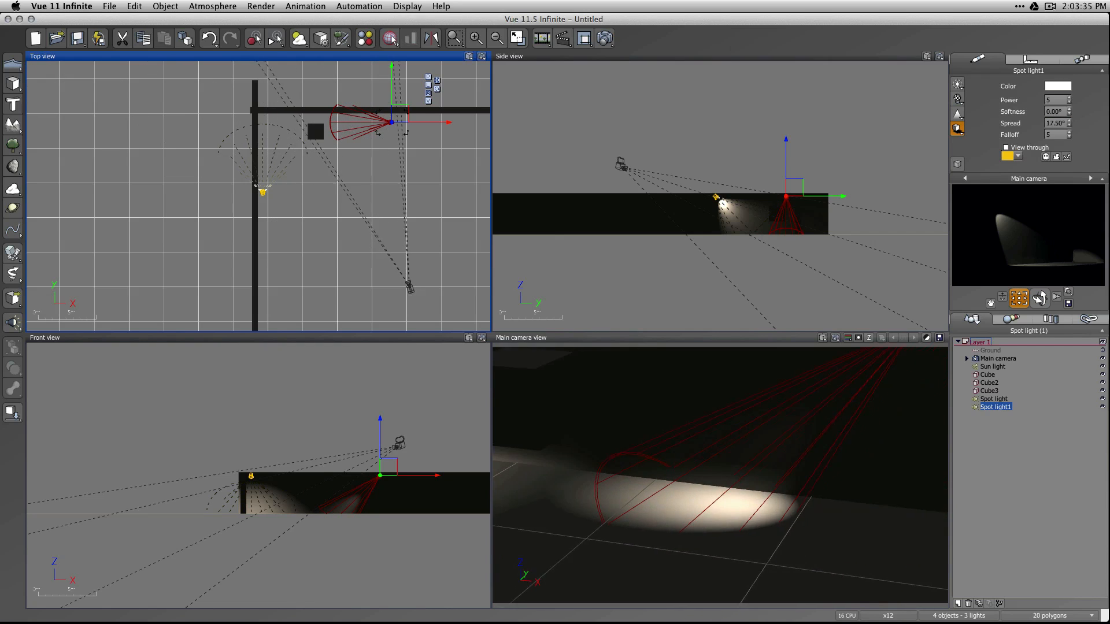
right_click(1030, 265)
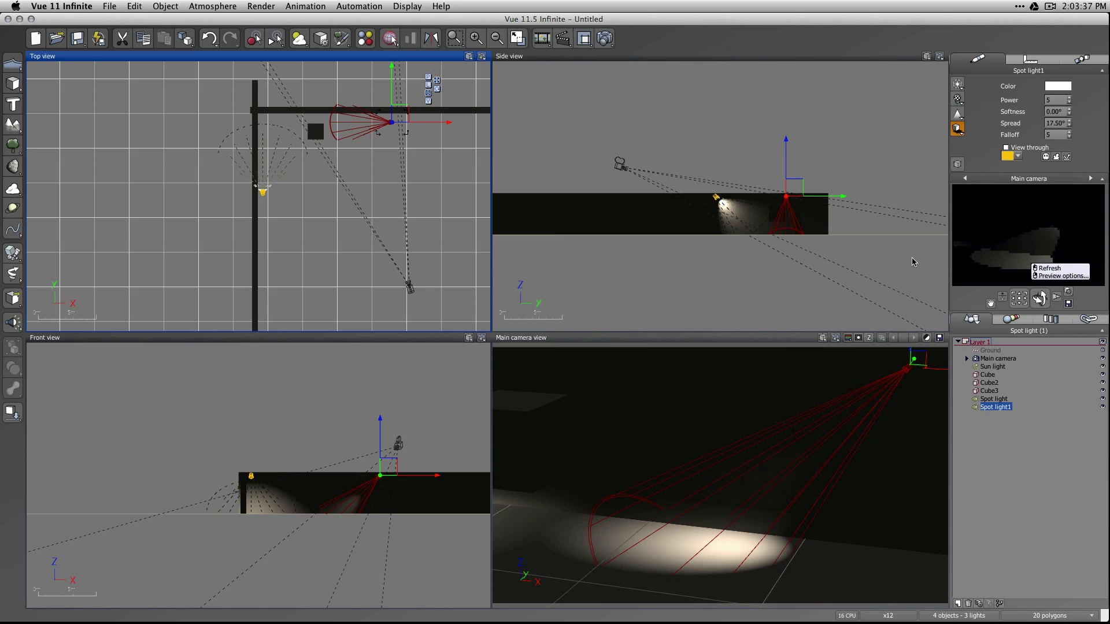
click(605, 38)
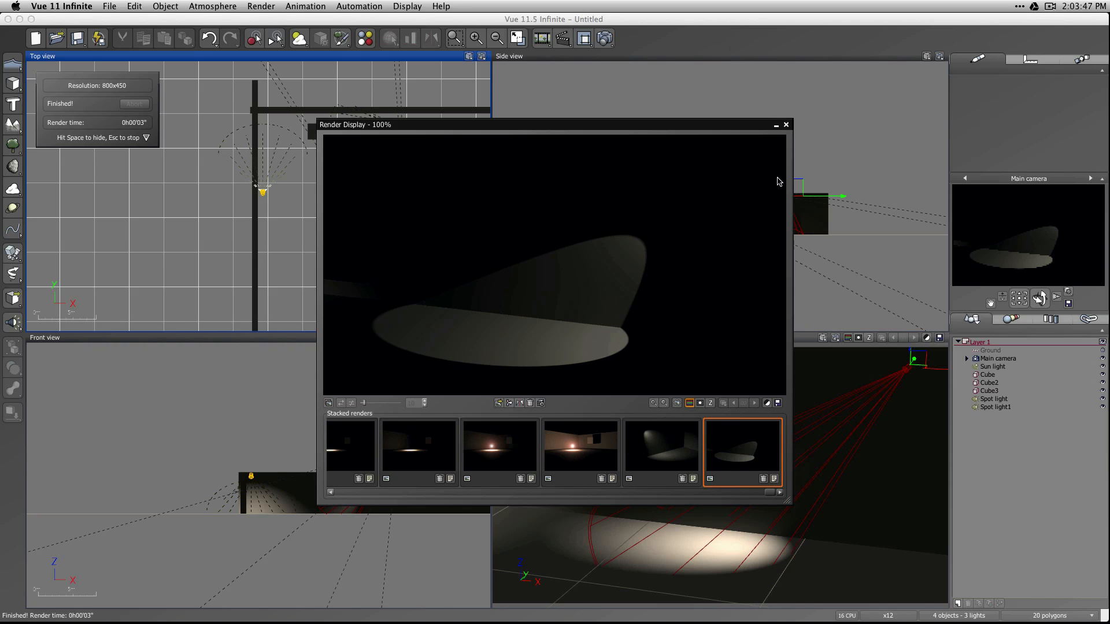
Compare the renders of the two spot lights in the render stack and close the render display.
click(678, 465)
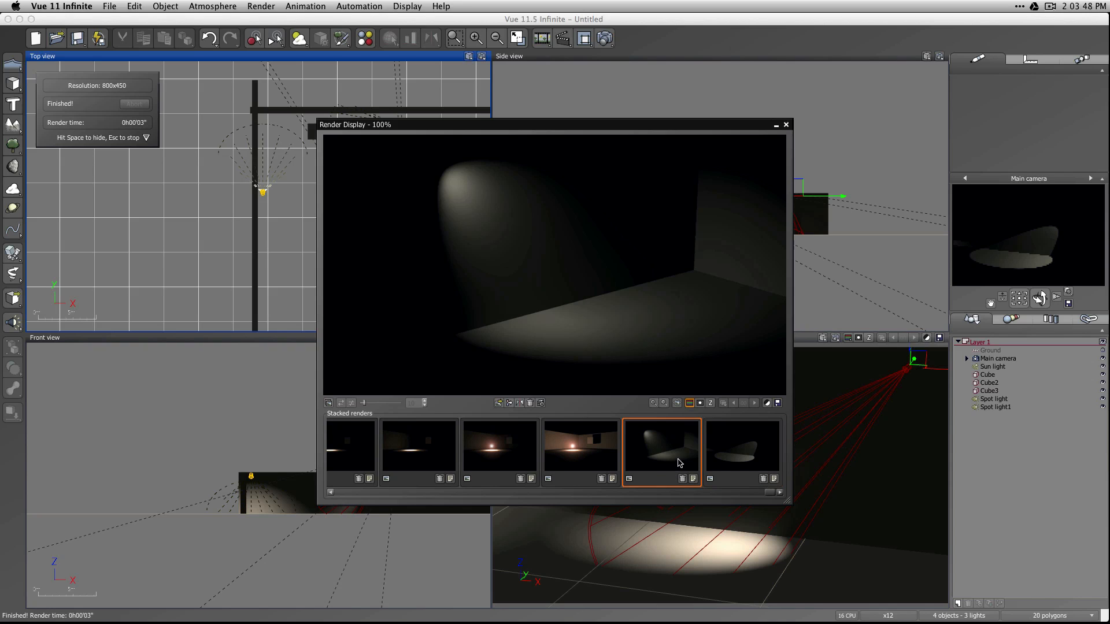
click(741, 455)
click(687, 462)
click(745, 458)
click(662, 461)
click(747, 447)
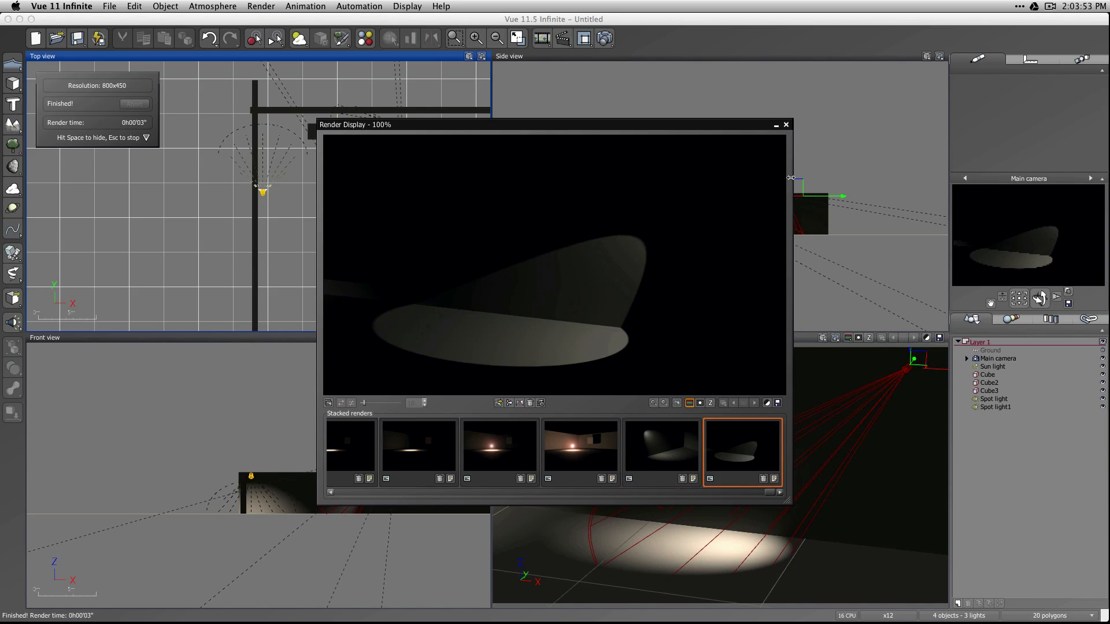
click(785, 126)
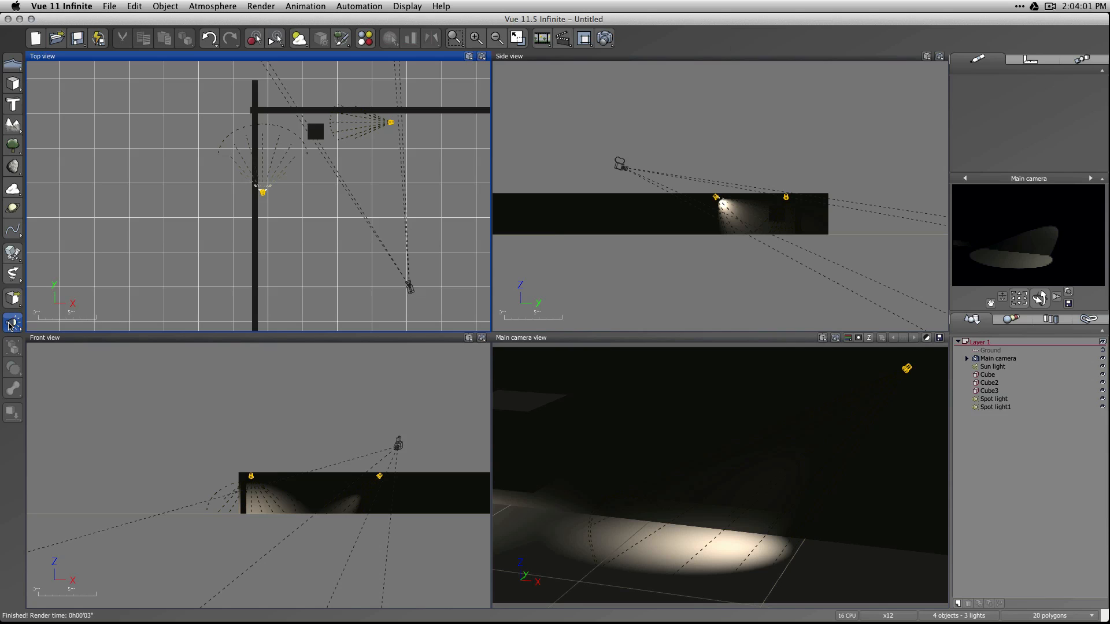
Add a quadratic spot light, shift it away from the wall, and delete it.
drag(13, 323, 51, 330)
click(52, 330)
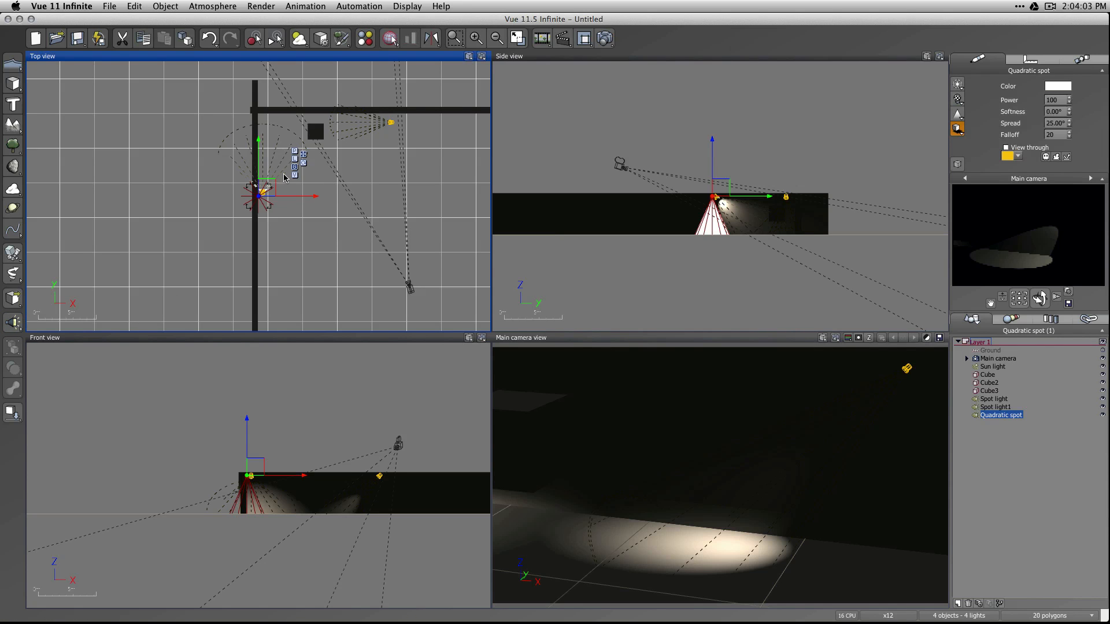
drag(285, 188, 314, 187)
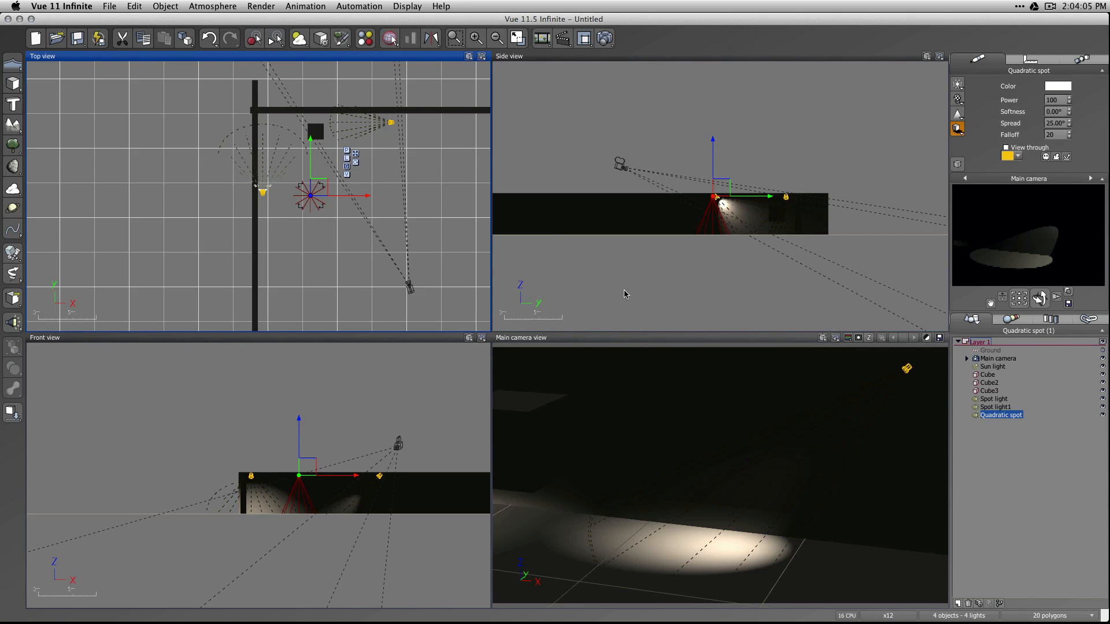
key(BackSpace)
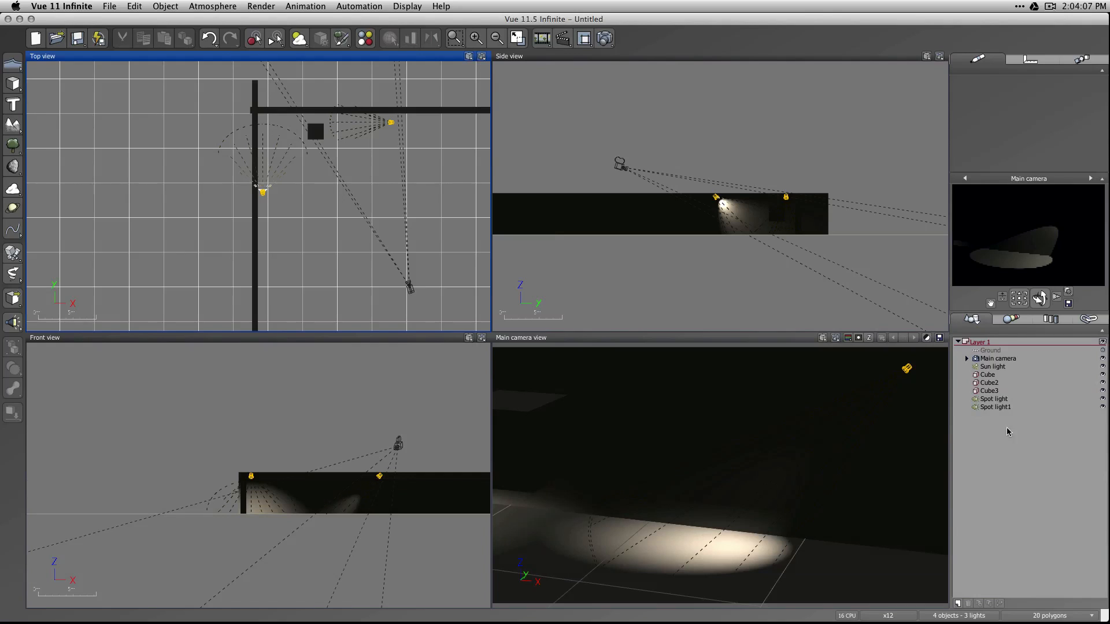
Set the light attenuation of both spot lights to Quadratic.
click(993, 399)
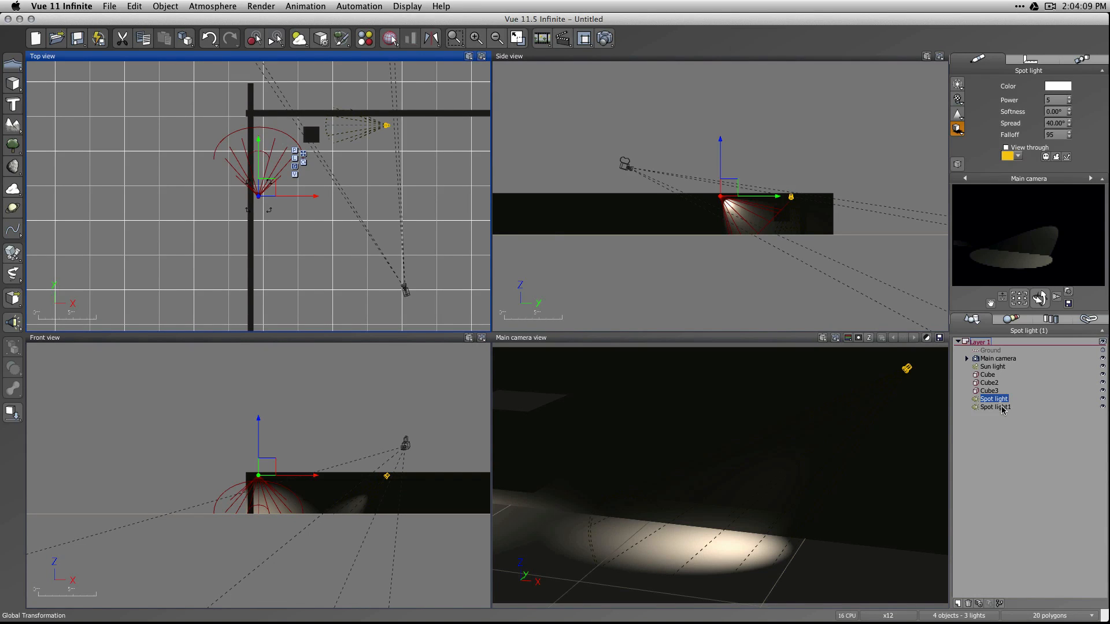
shift+click(995, 407)
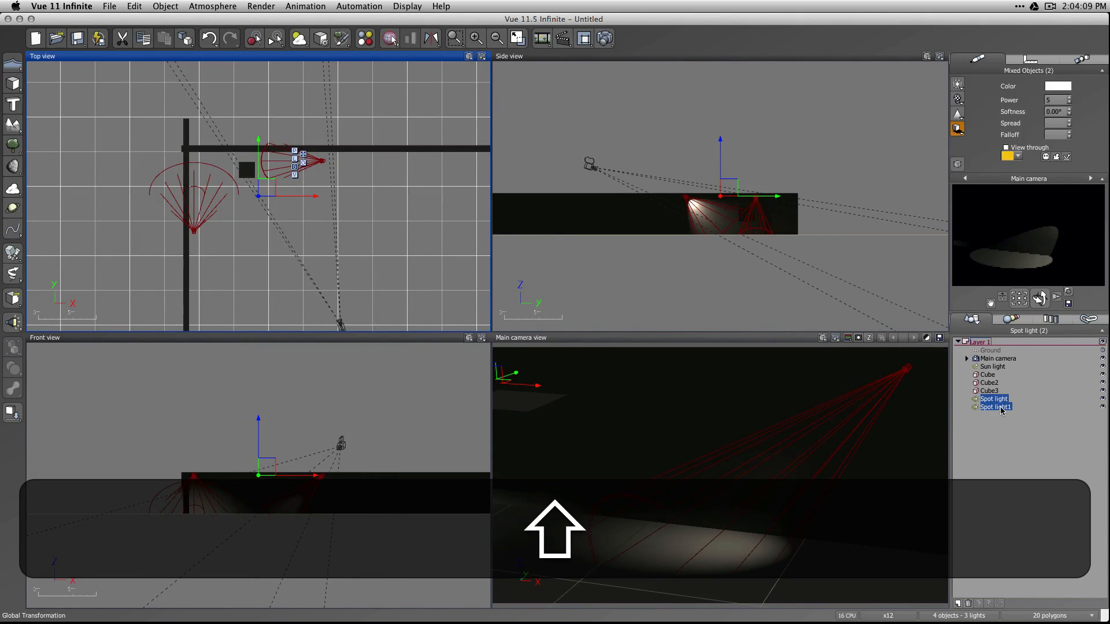
click(957, 131)
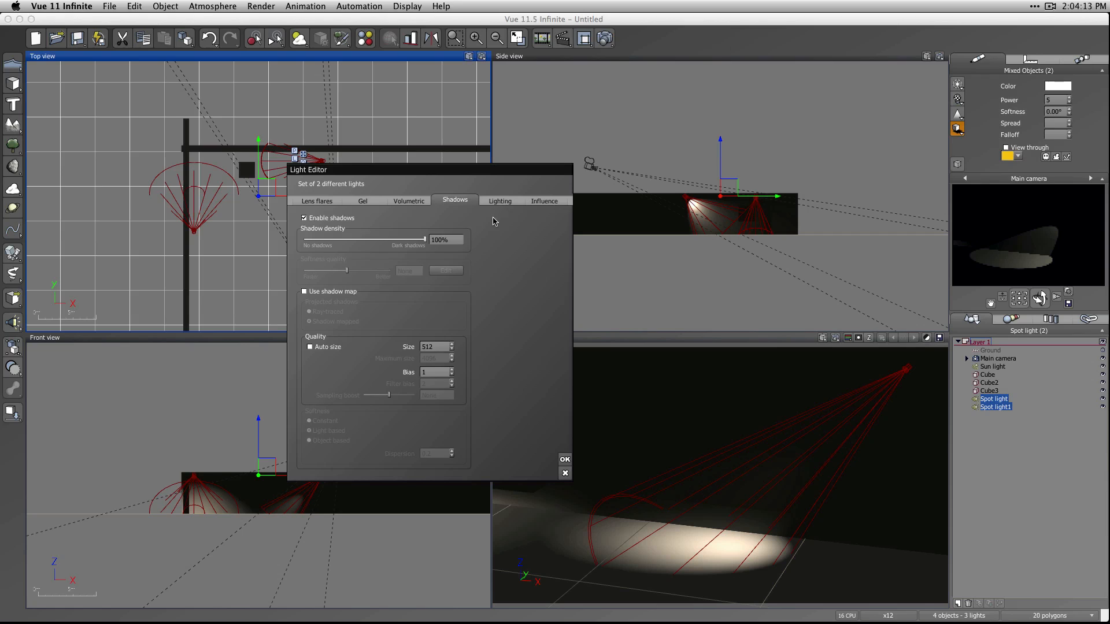
click(501, 201)
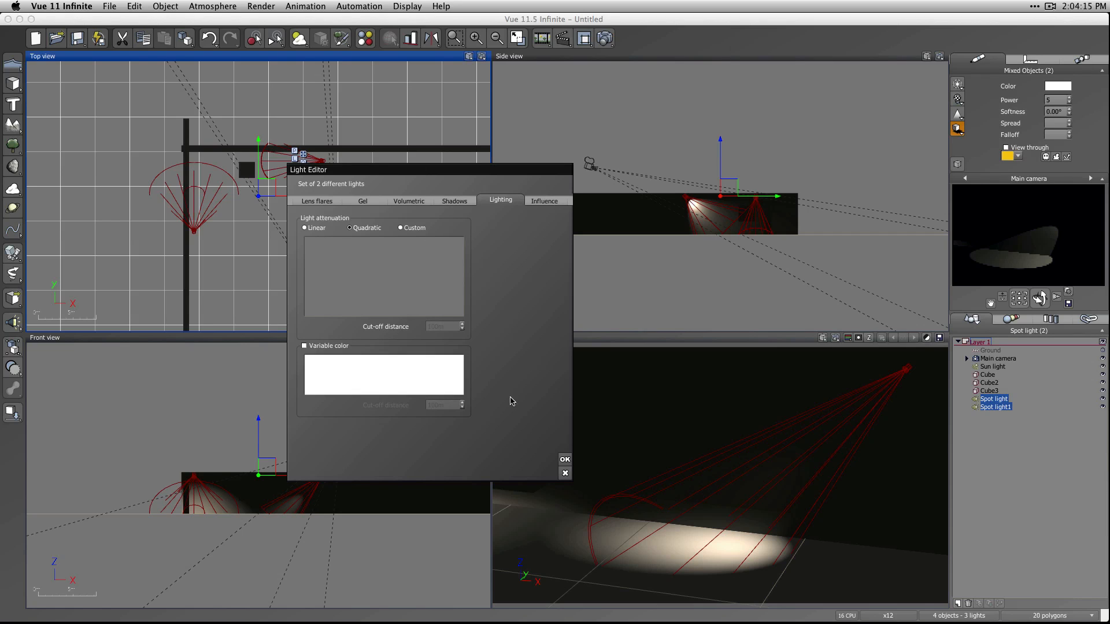
click(564, 458)
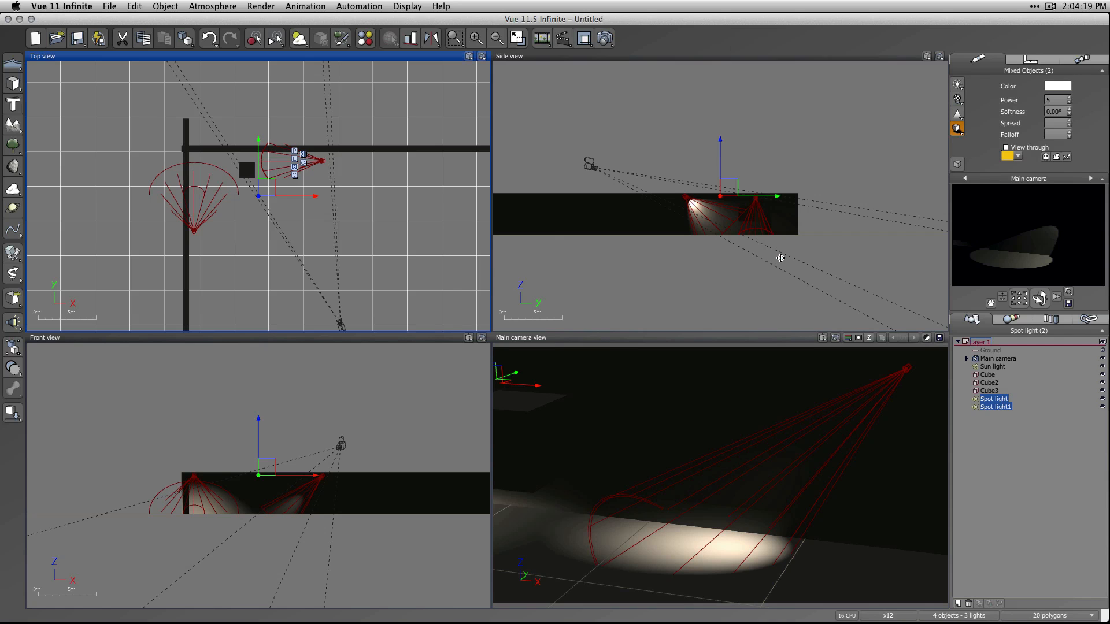
Render both spot lights from a wider camera angle and undo the camera move.
drag(1021, 299, 1044, 297)
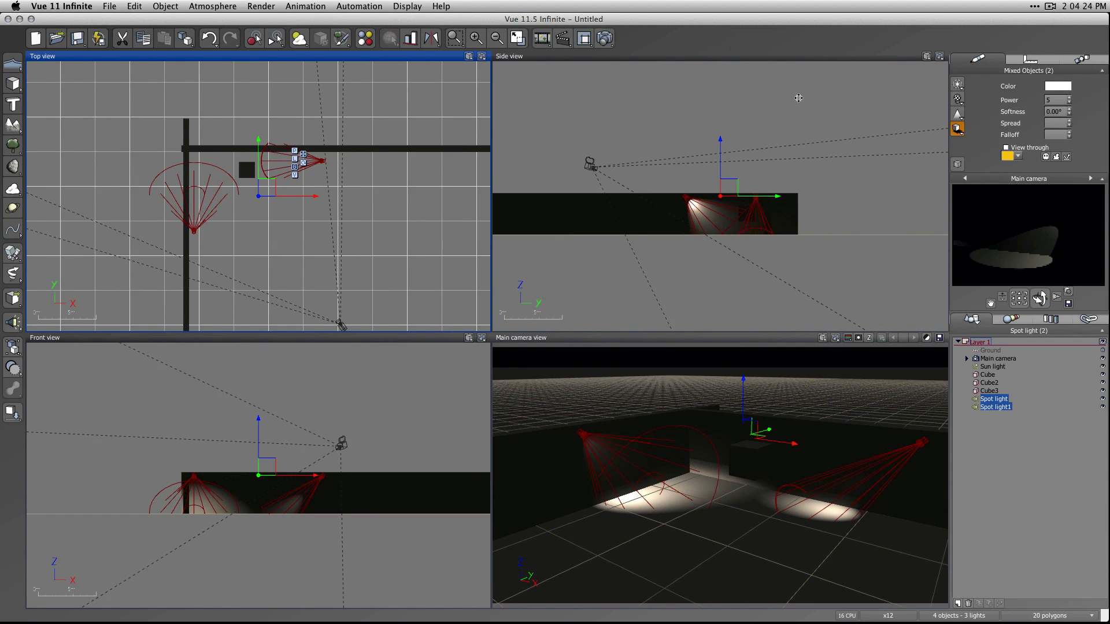
key(ctrl+F9)
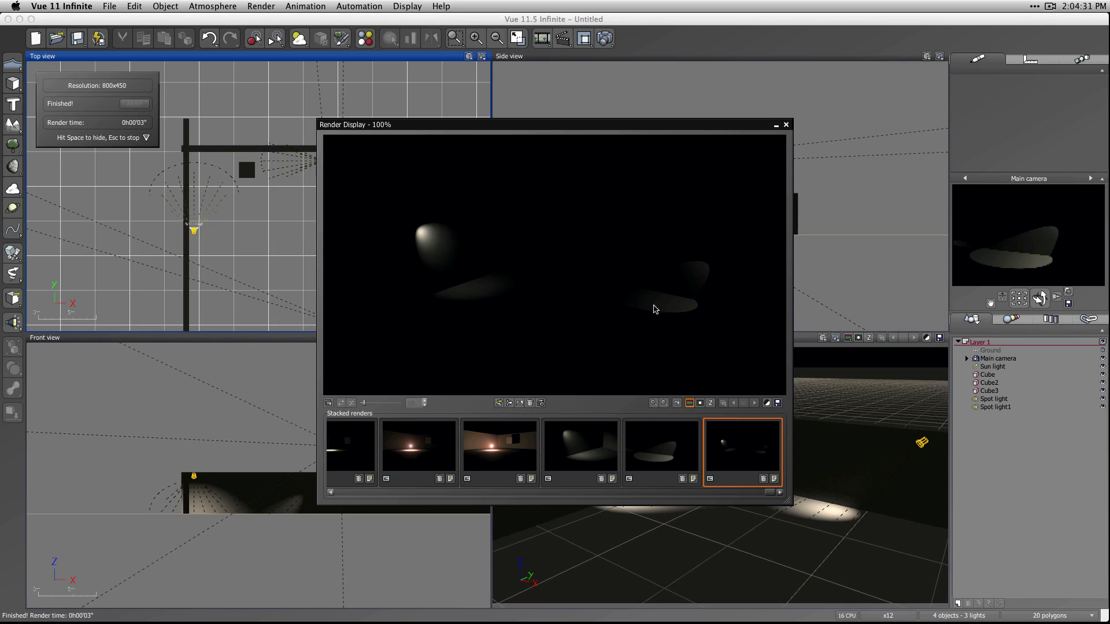
click(786, 125)
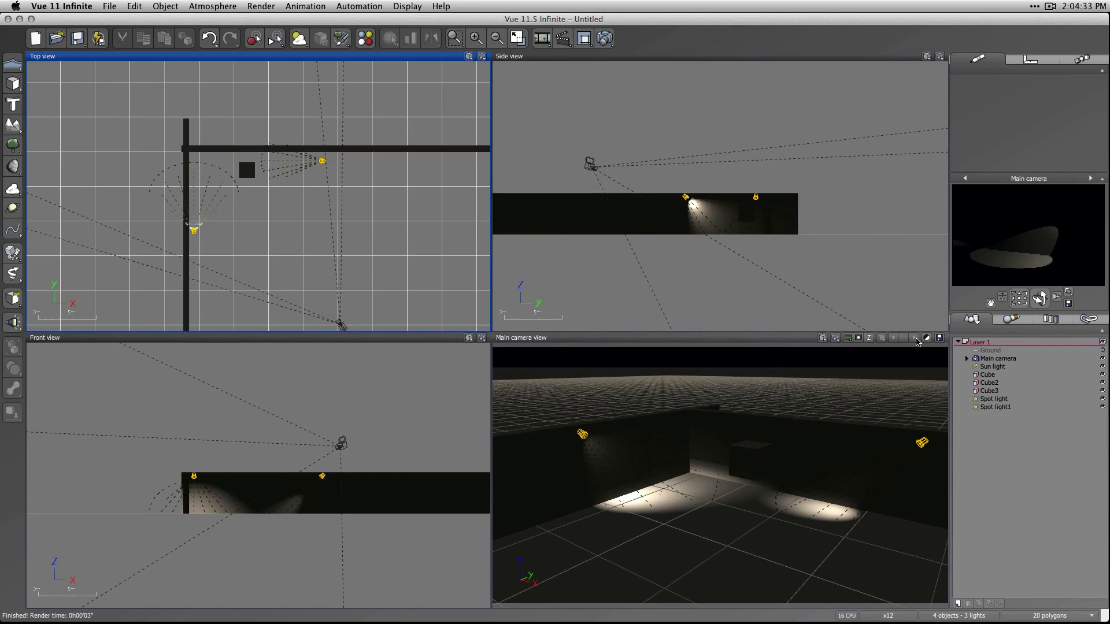
key(super+z)
key(super+z)
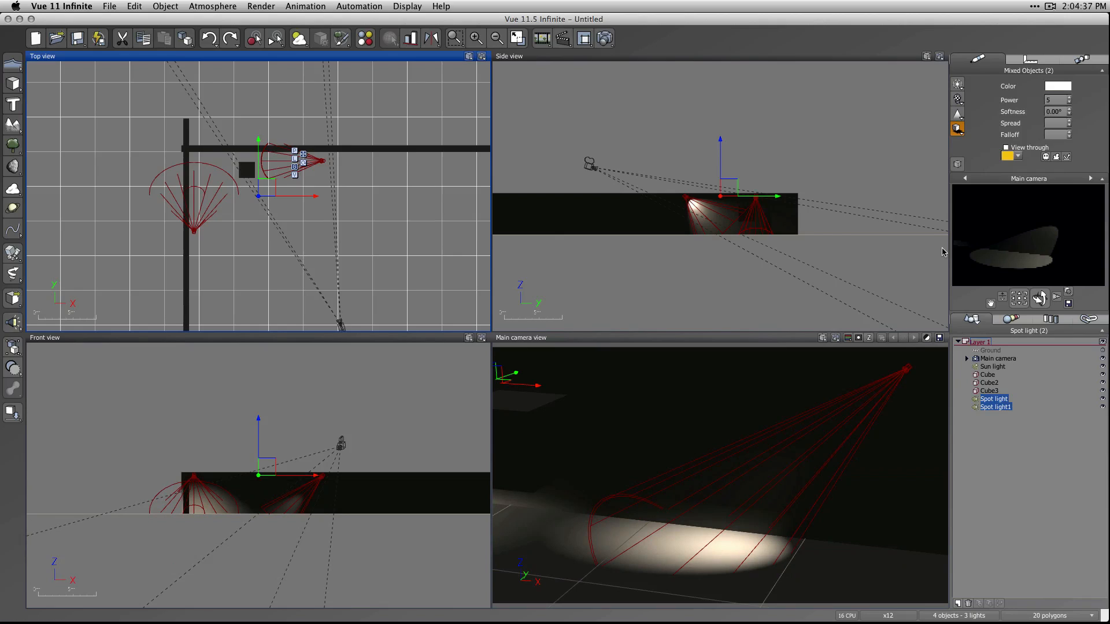
Render the scene with quadratic attenuation and compare it with the earlier linear render of the same spot light.
click(605, 38)
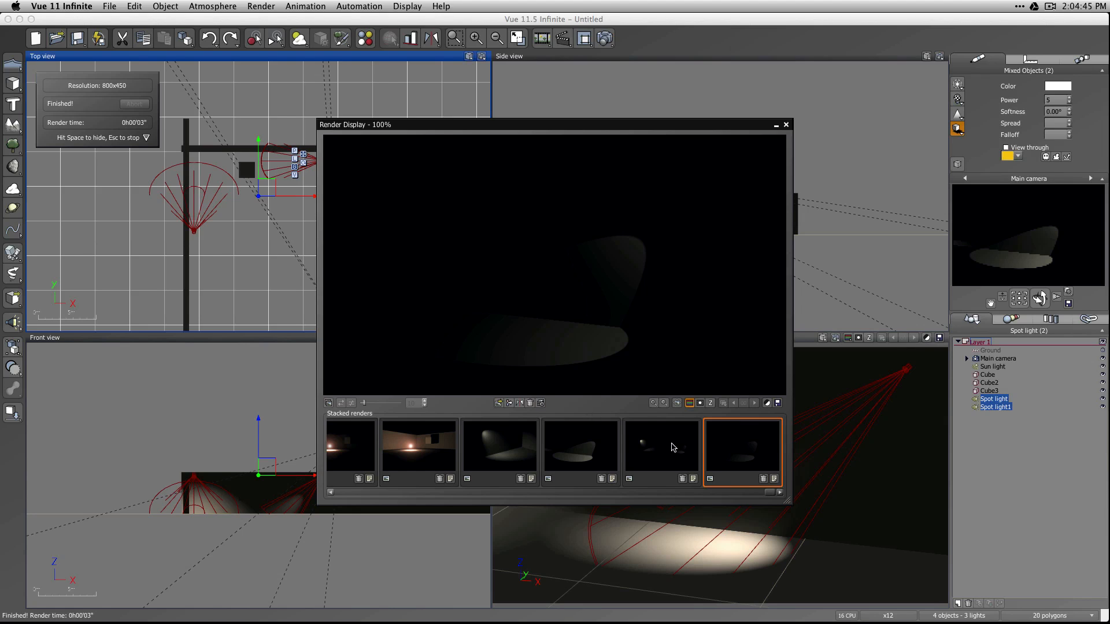
click(590, 451)
click(777, 446)
click(615, 455)
click(739, 452)
click(590, 460)
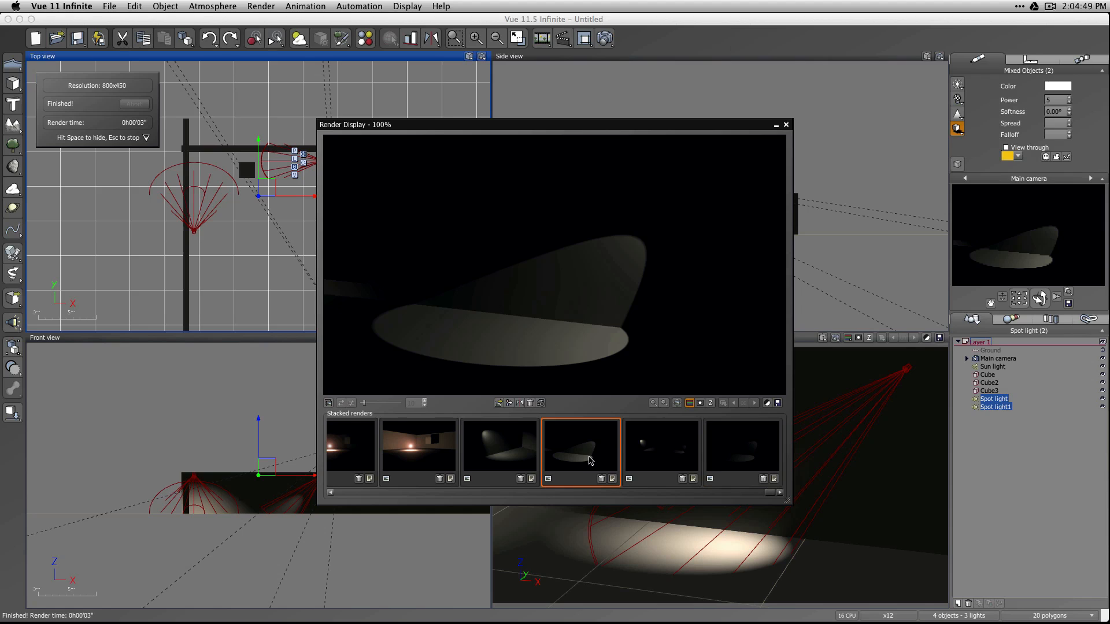
click(786, 125)
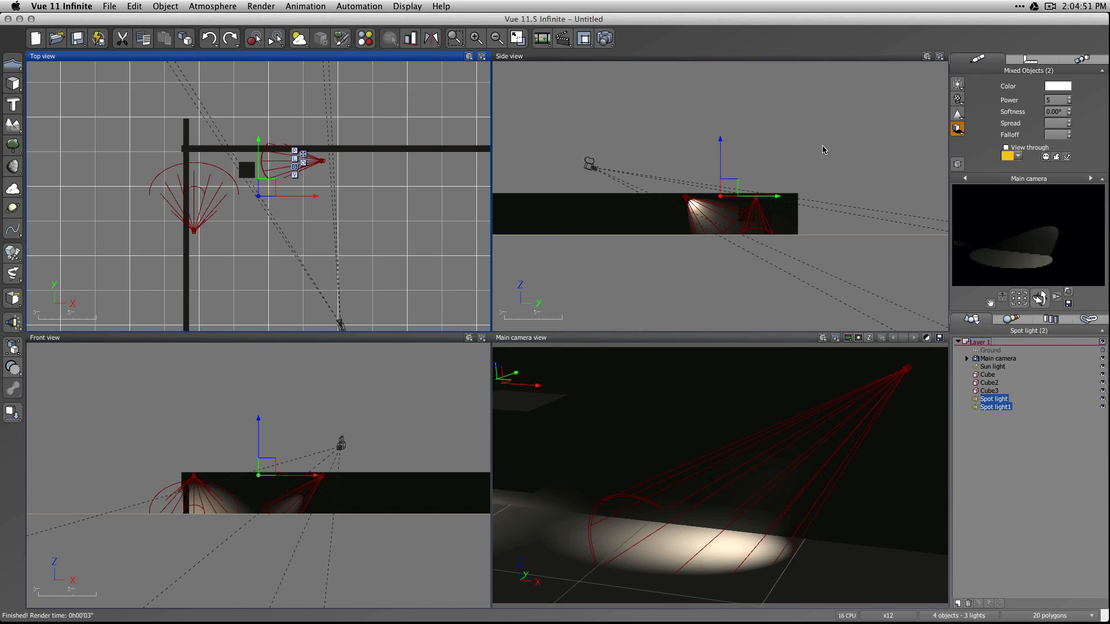
Add a point light and place it close to the side wall, away from the corner and the spot lights.
click(1035, 440)
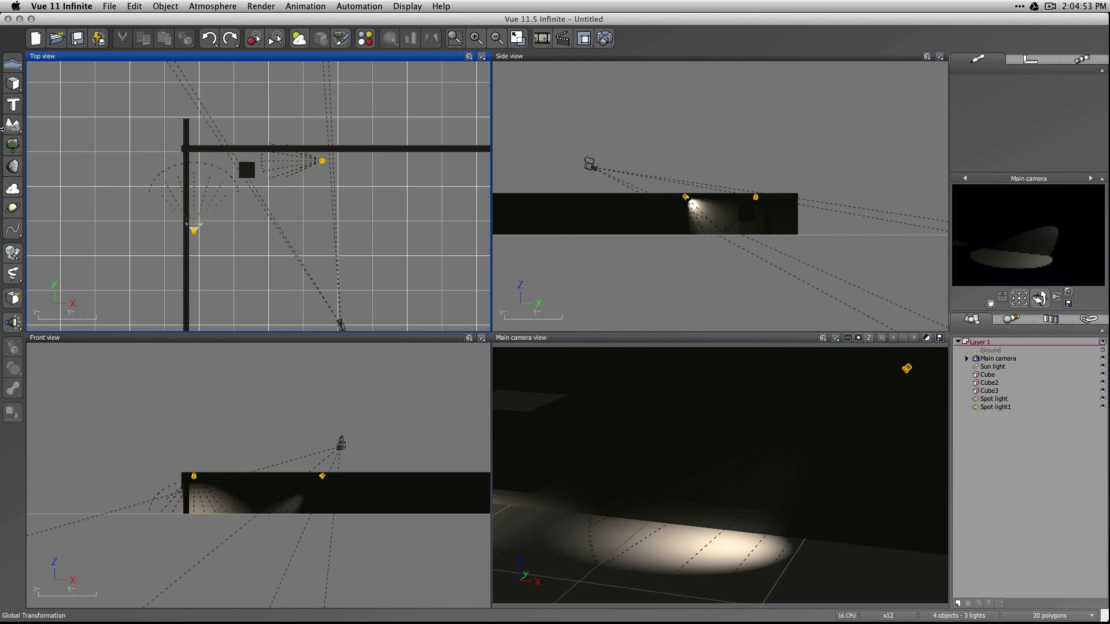
drag(13, 317, 24, 325)
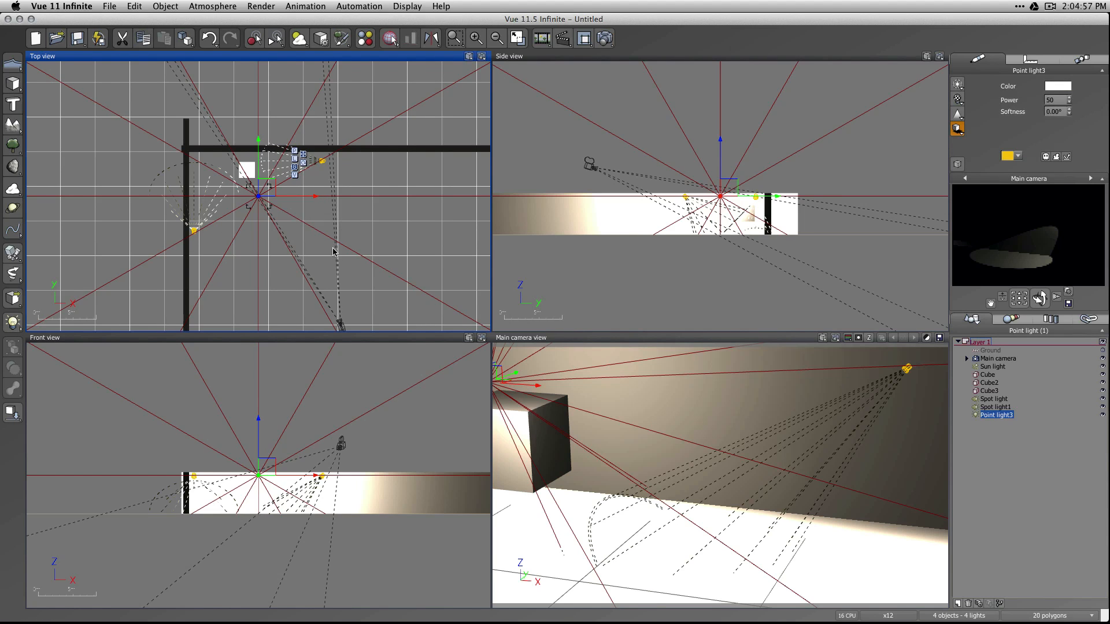
drag(264, 187, 202, 294)
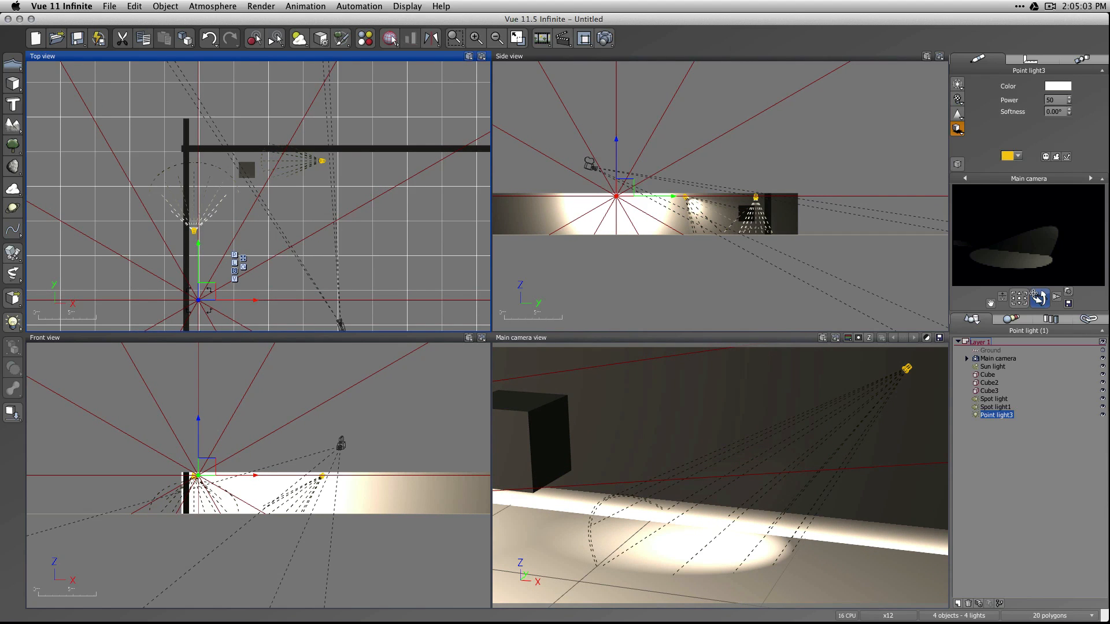
Turn the camera toward the new point light and set its power to 10.
drag(1019, 298, 952, 297)
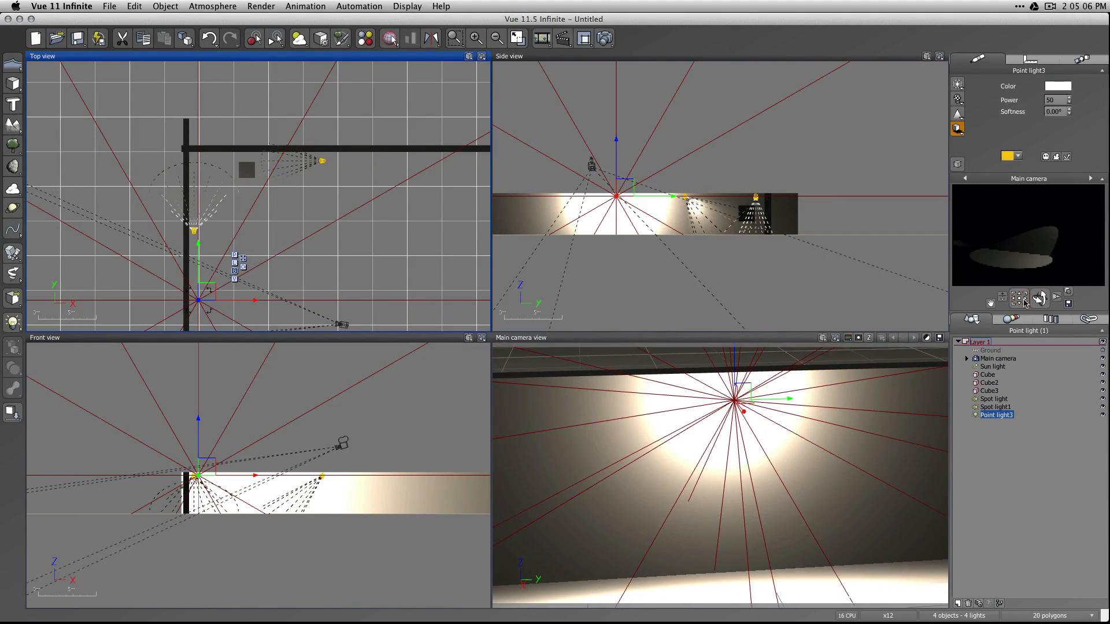
click(1056, 100)
text(10)
key(Return)
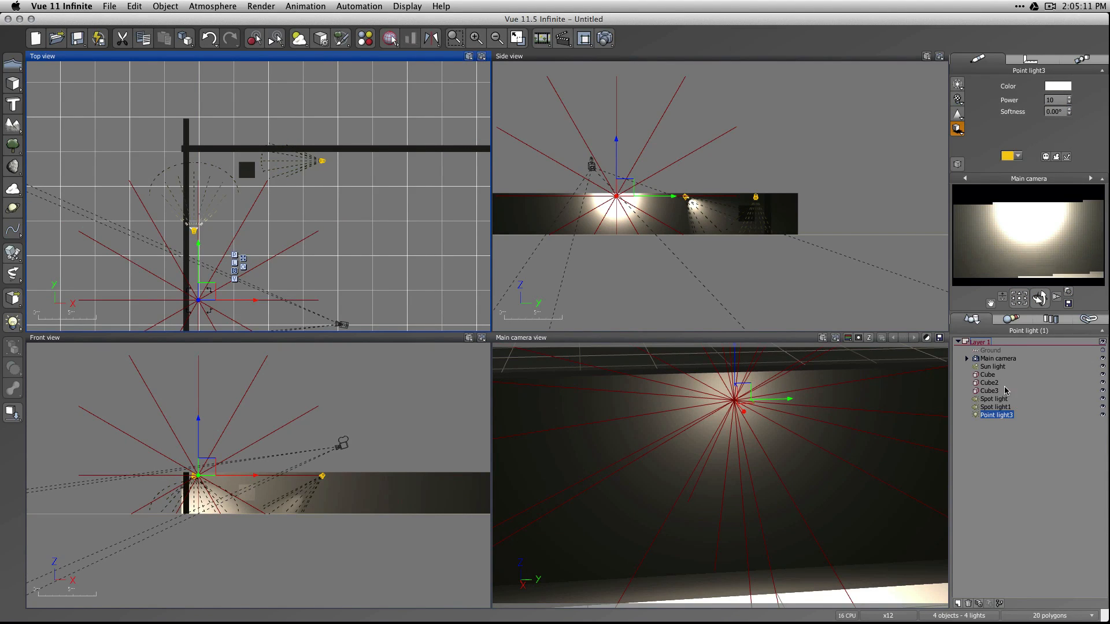
Switch the new point light's attenuation to Custom.
click(1006, 432)
double_click(996, 415)
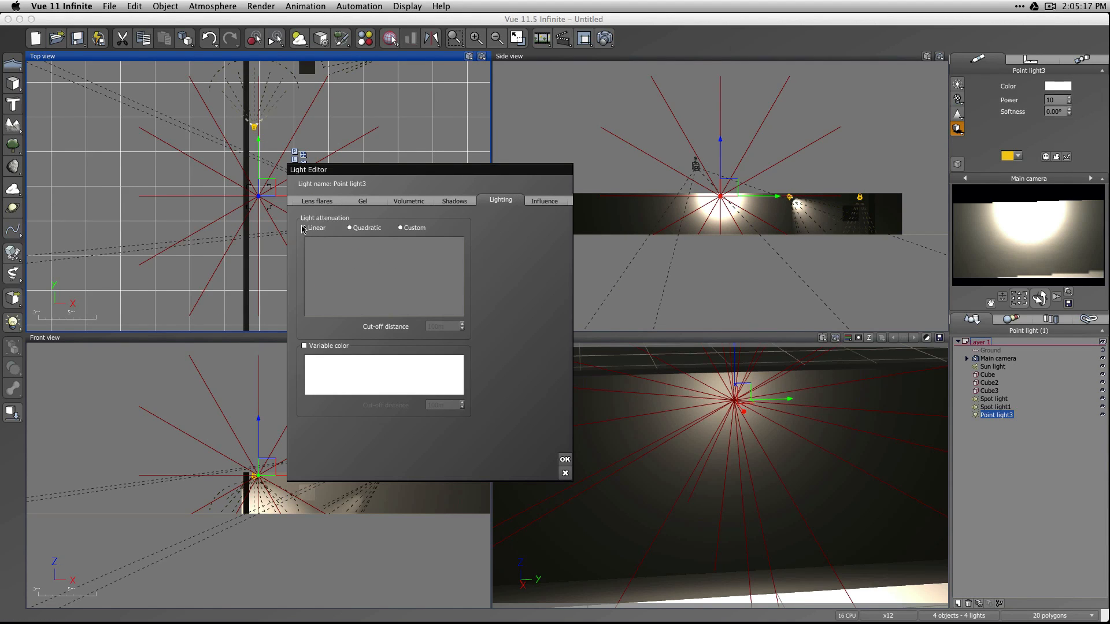
click(359, 228)
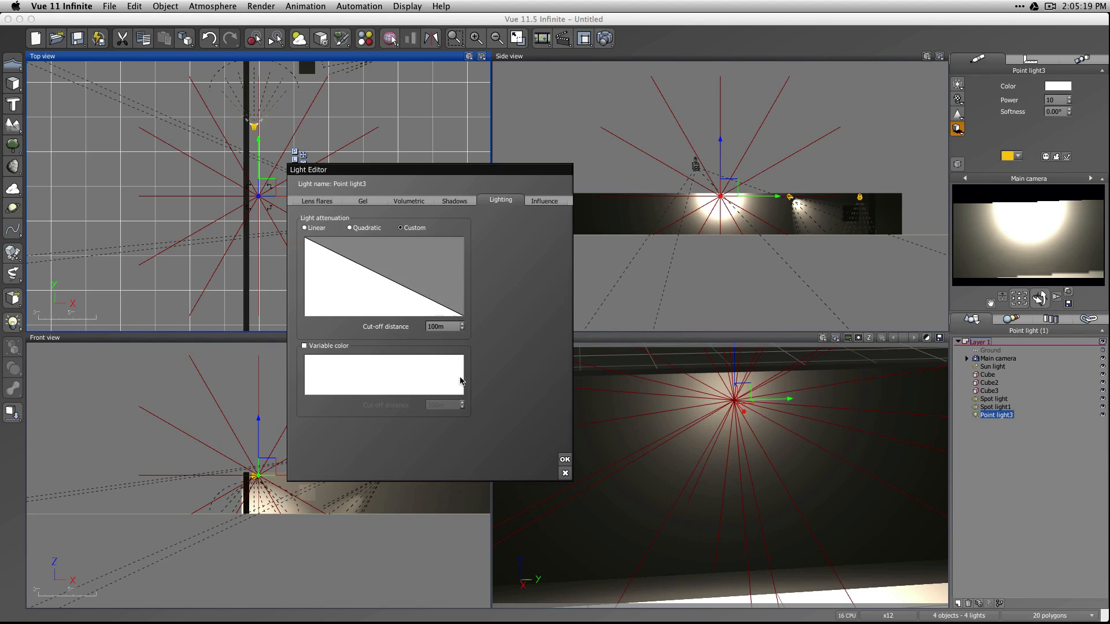
Reshape the attenuation profile into a smooth convex curve with a keypoint at about X 89.6, Y 0.37.
right_click(379, 292)
click(391, 296)
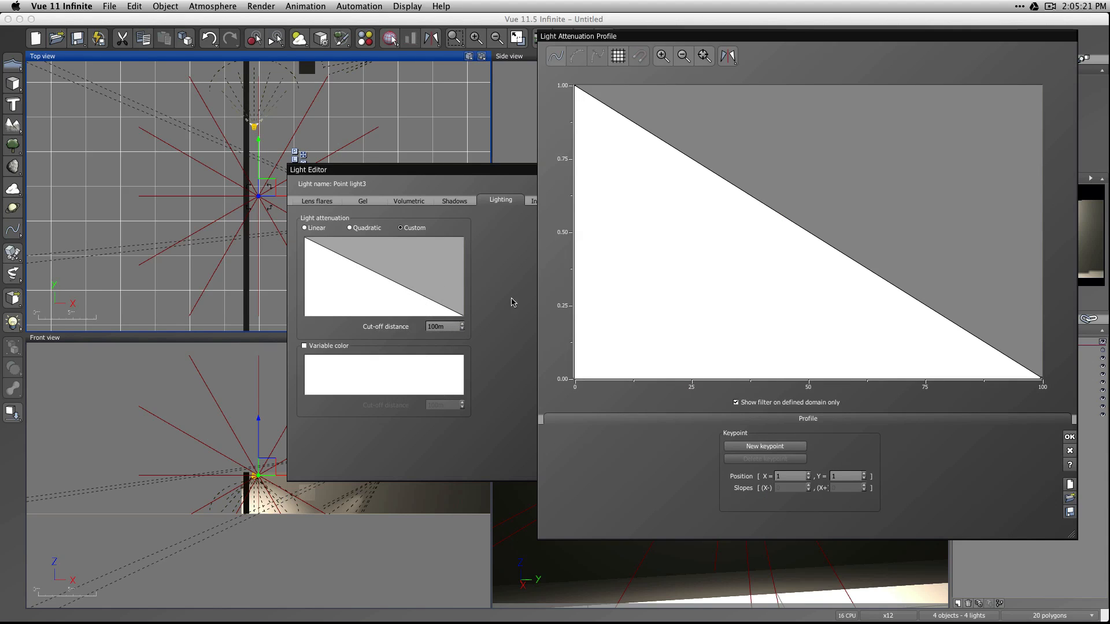
click(798, 227)
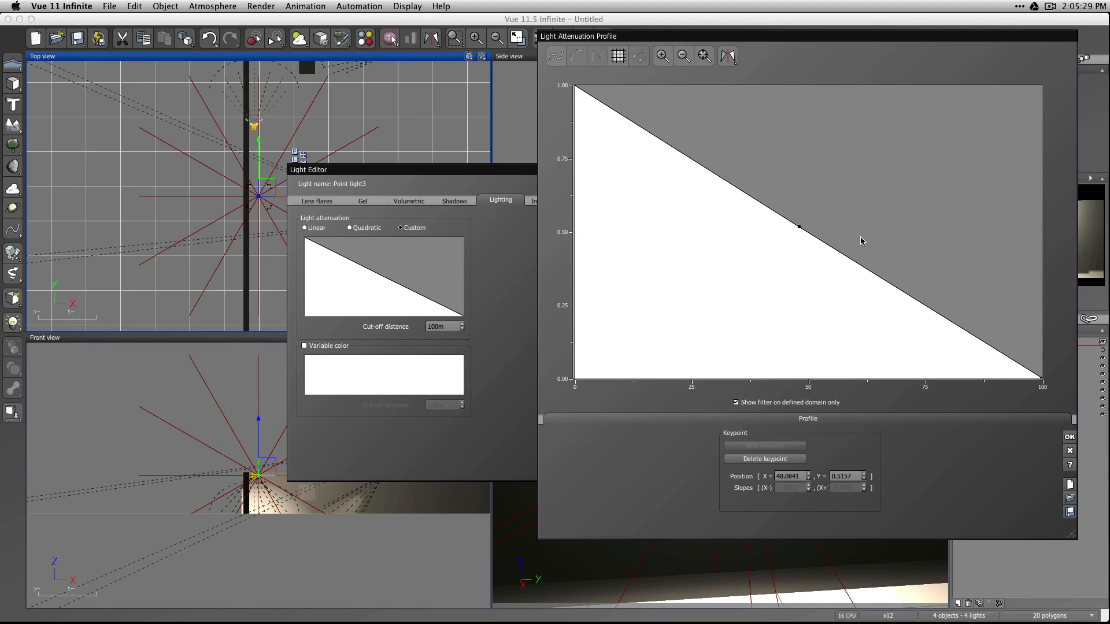
drag(801, 228, 913, 133)
click(556, 55)
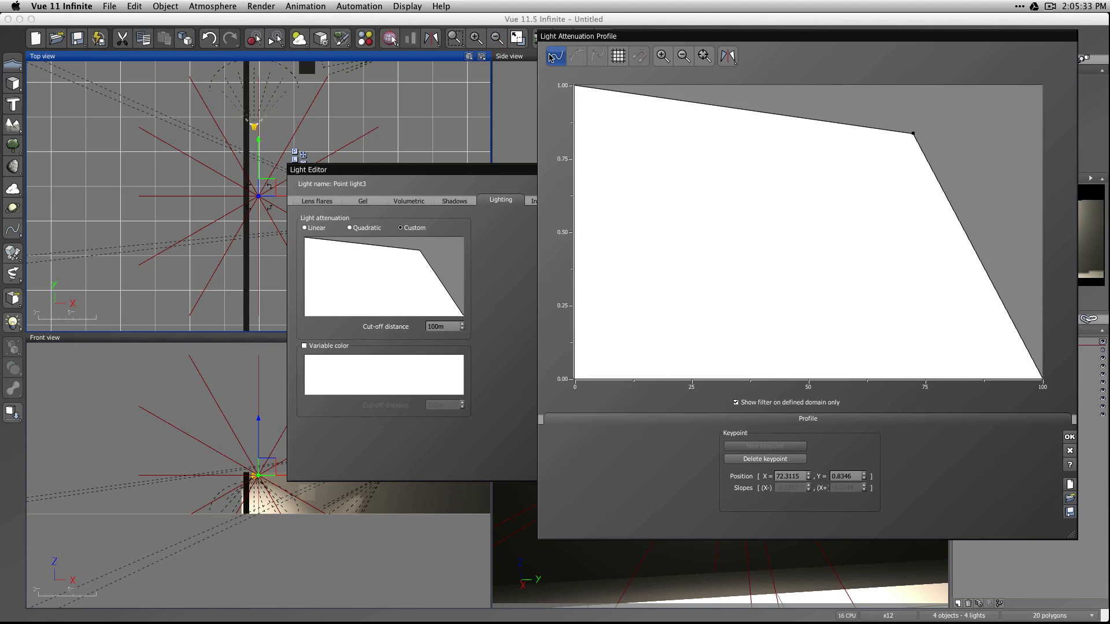
click(1041, 380)
drag(1029, 379, 1030, 359)
drag(912, 134, 989, 269)
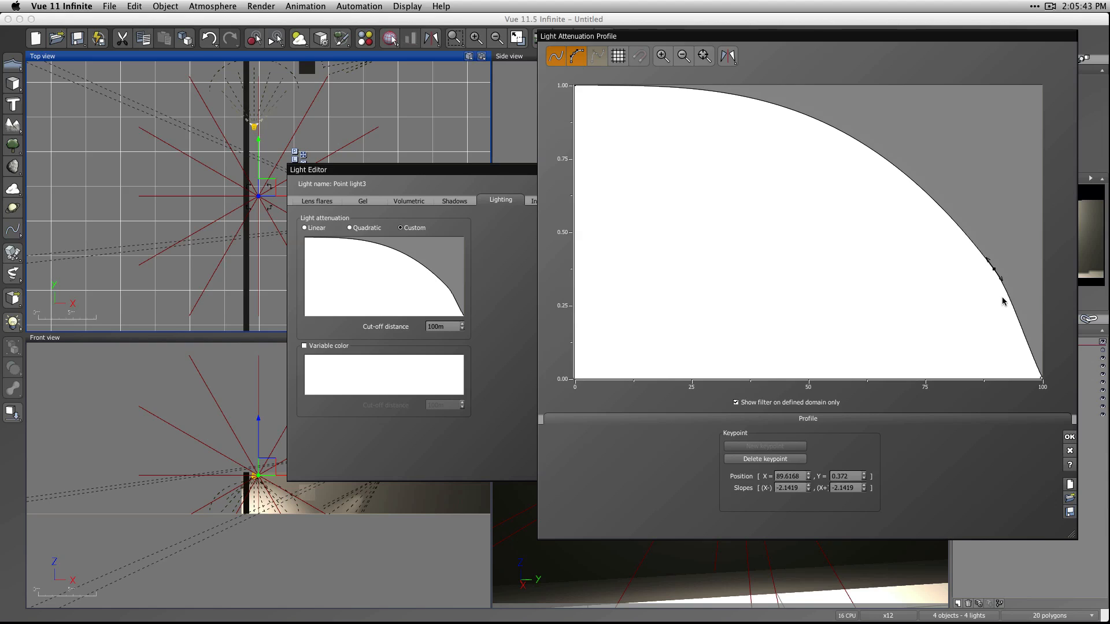
click(1069, 437)
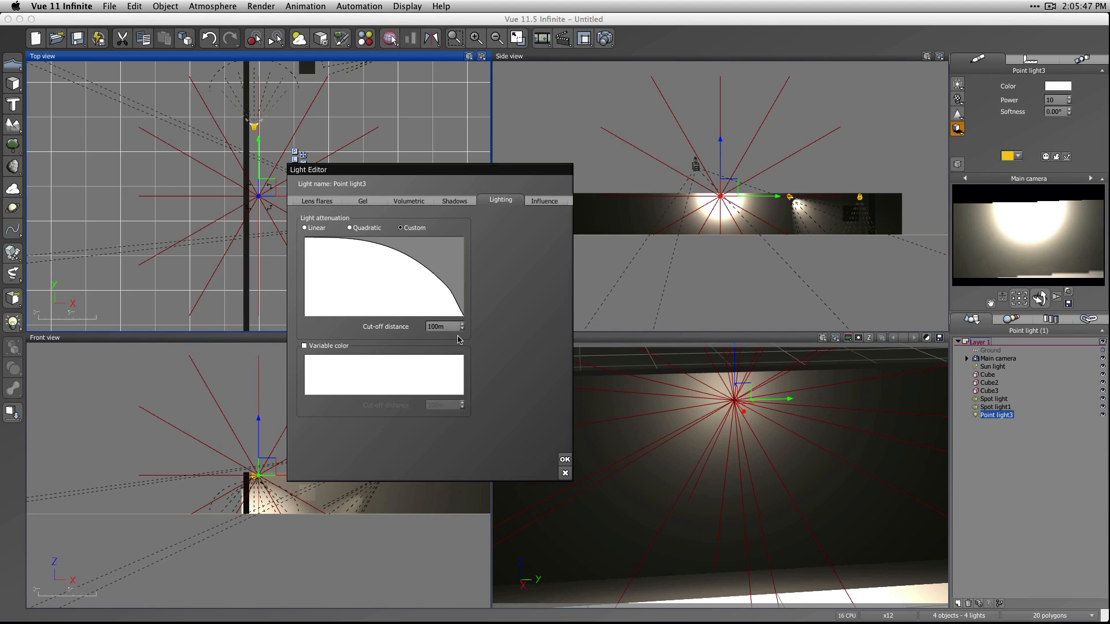
Set the custom attenuation's cut-off distance to 5 and refresh the camera preview.
click(440, 328)
text(5)
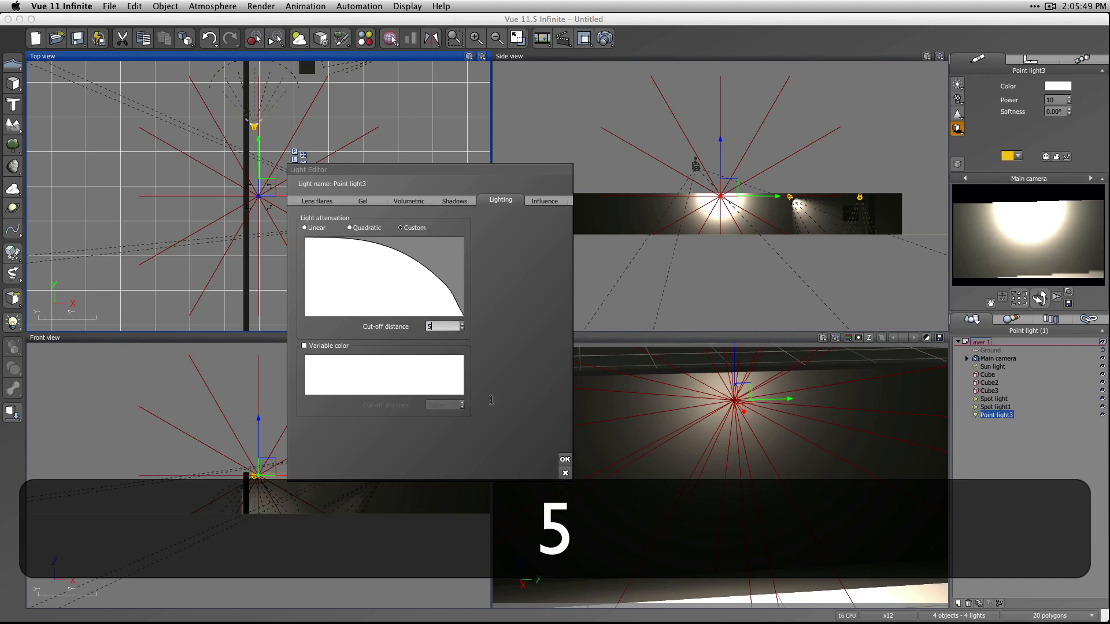
click(565, 458)
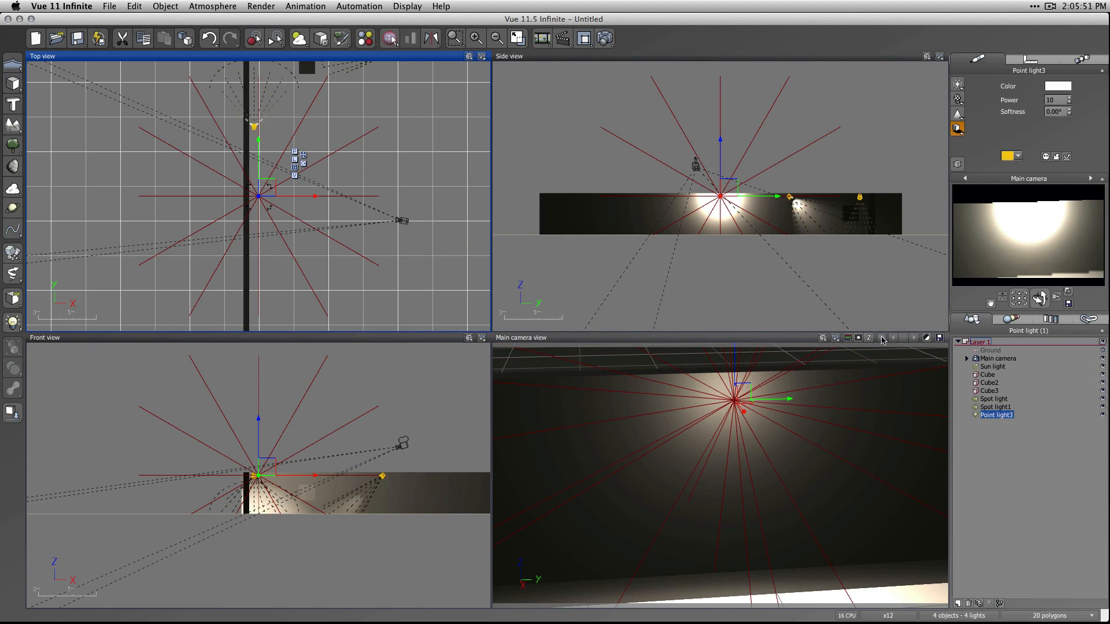
right_click(1039, 263)
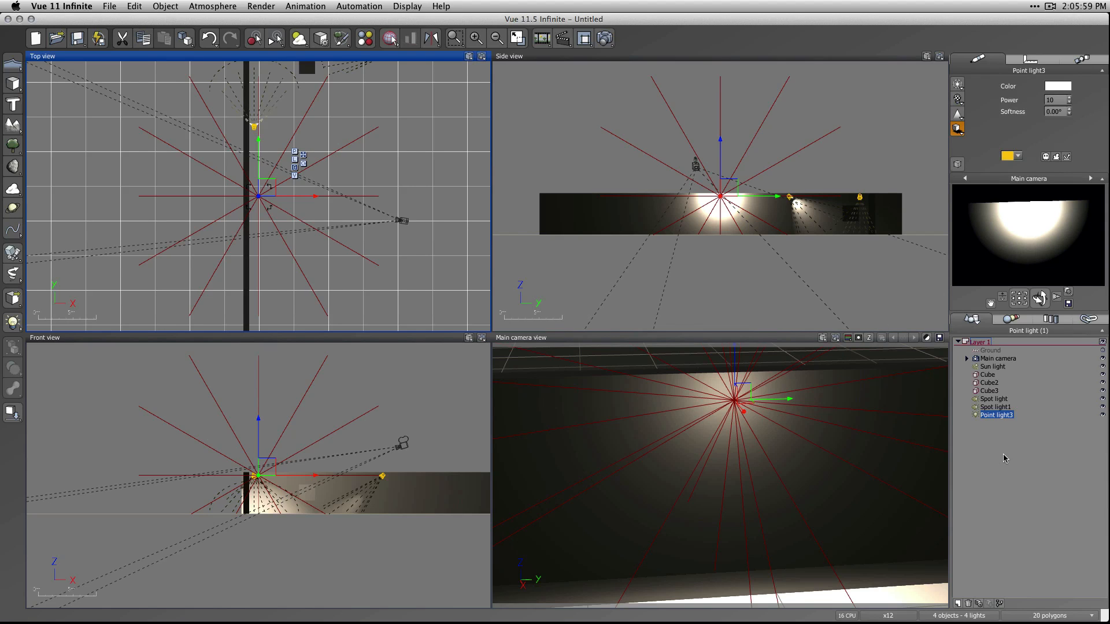
Render the wall lit by the custom-attenuated point light and close the finished render.
click(604, 38)
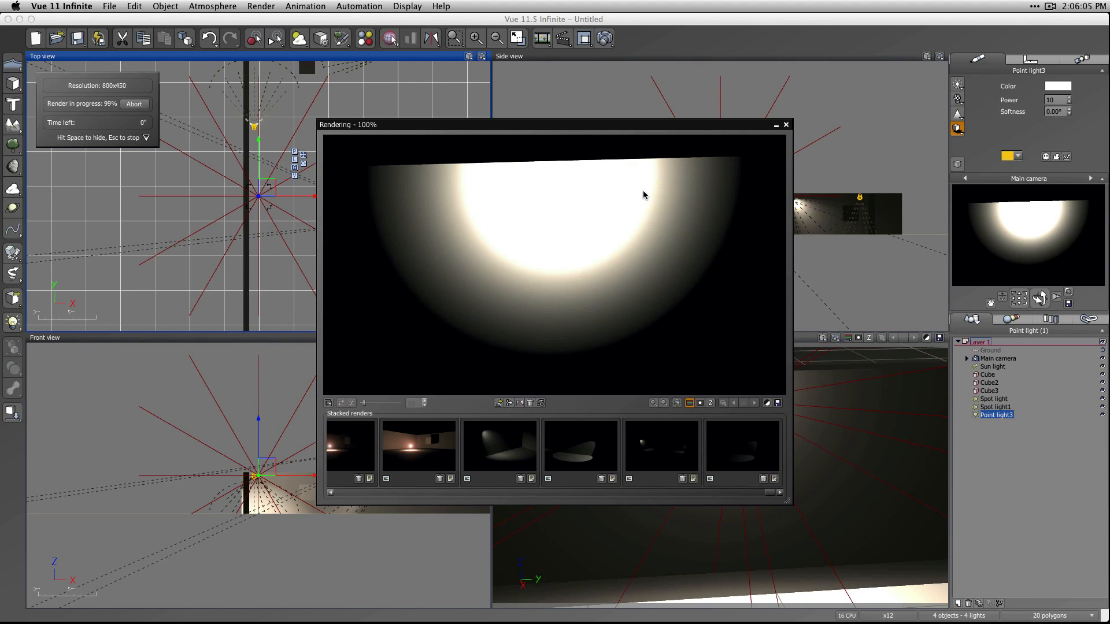
click(786, 124)
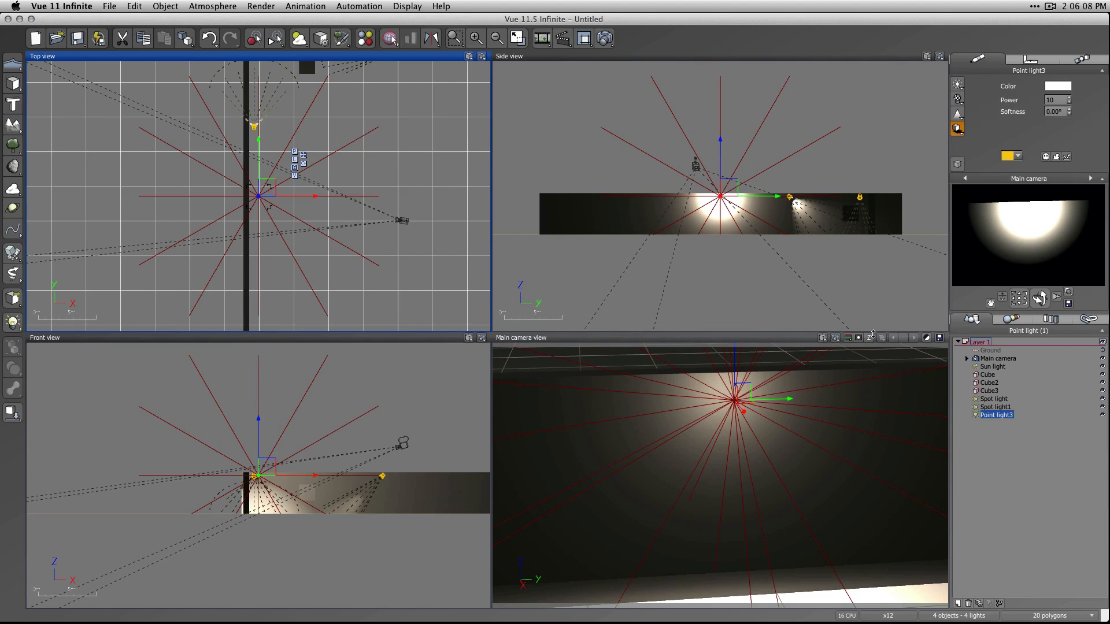
click(1002, 473)
Switch the point light's attenuation to Quadratic and render the scene for comparison.
click(990, 415)
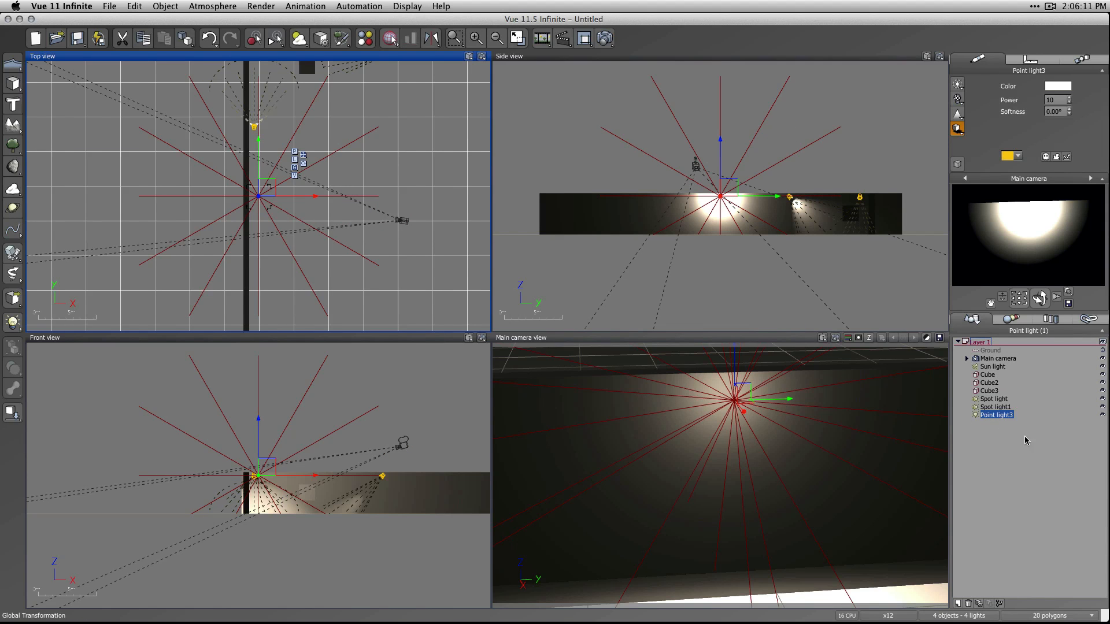
double_click(996, 415)
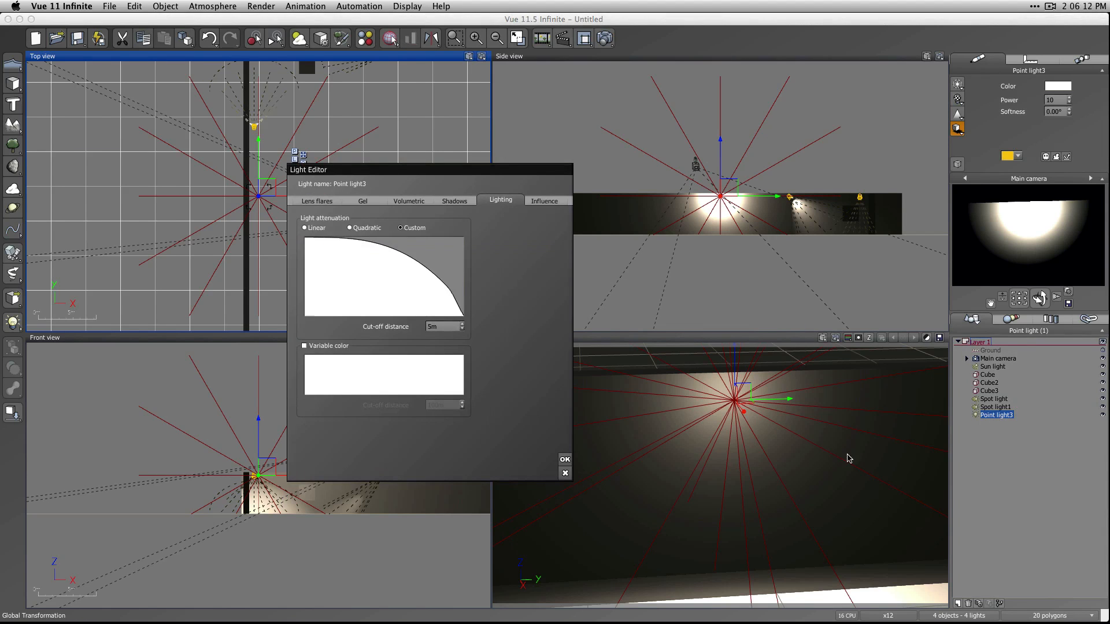
click(306, 228)
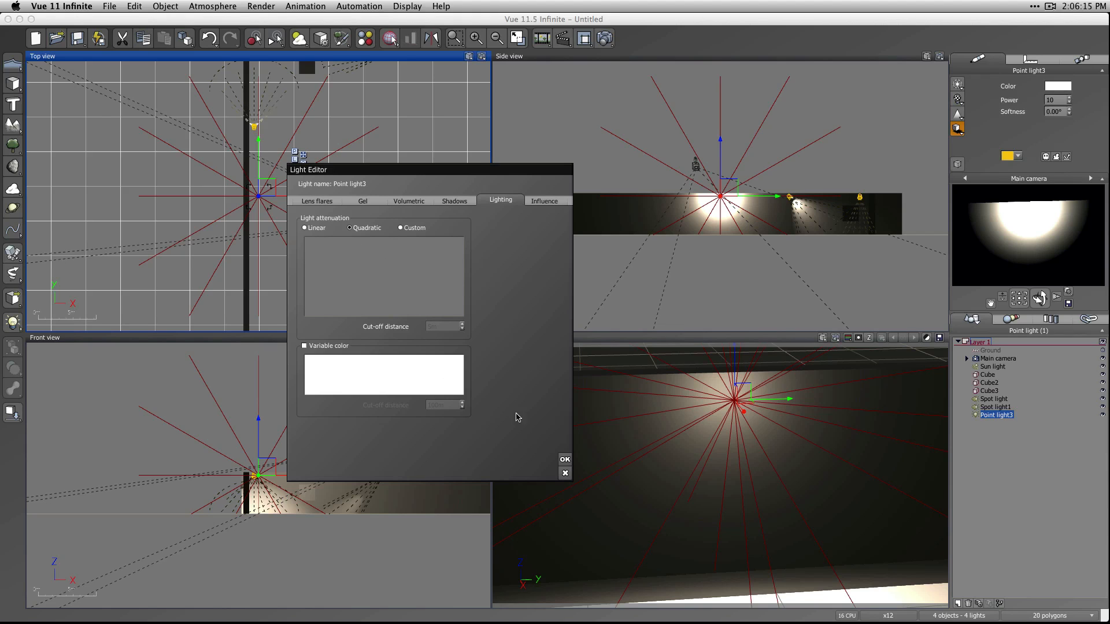
click(564, 460)
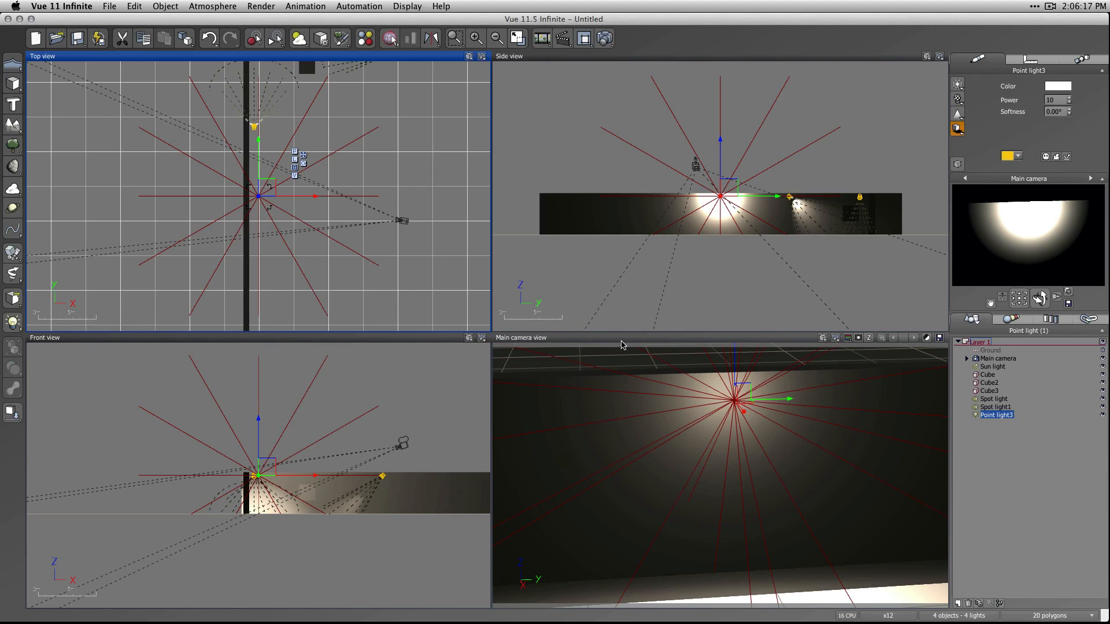
click(605, 39)
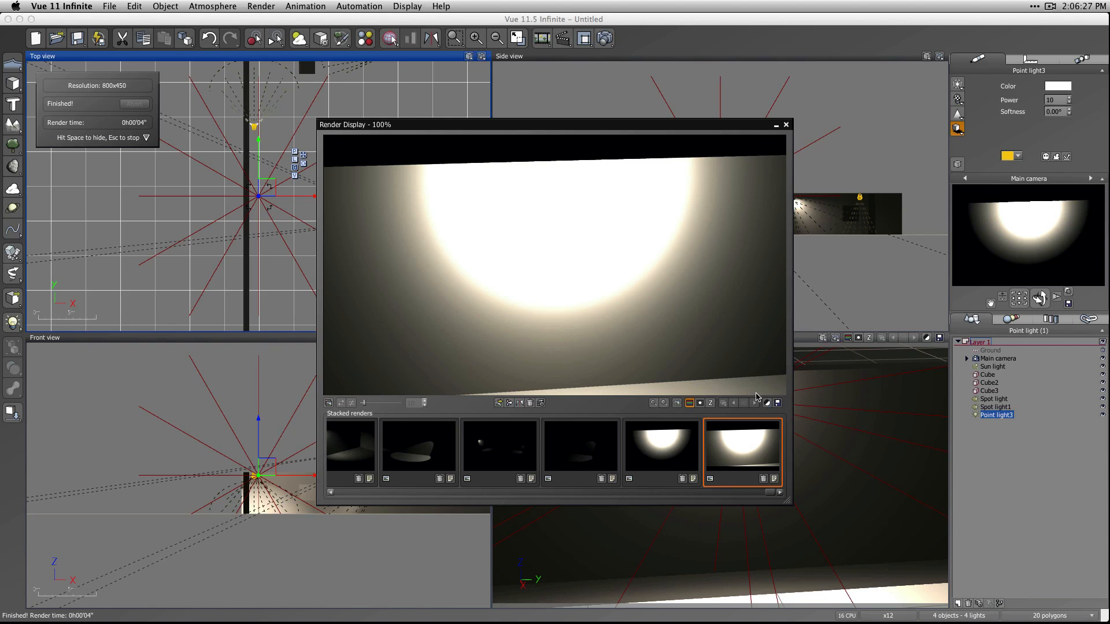
click(787, 125)
Set the point light's power to 5, render again, and compare the result with the stacked custom-attenuation render.
double_click(1050, 100)
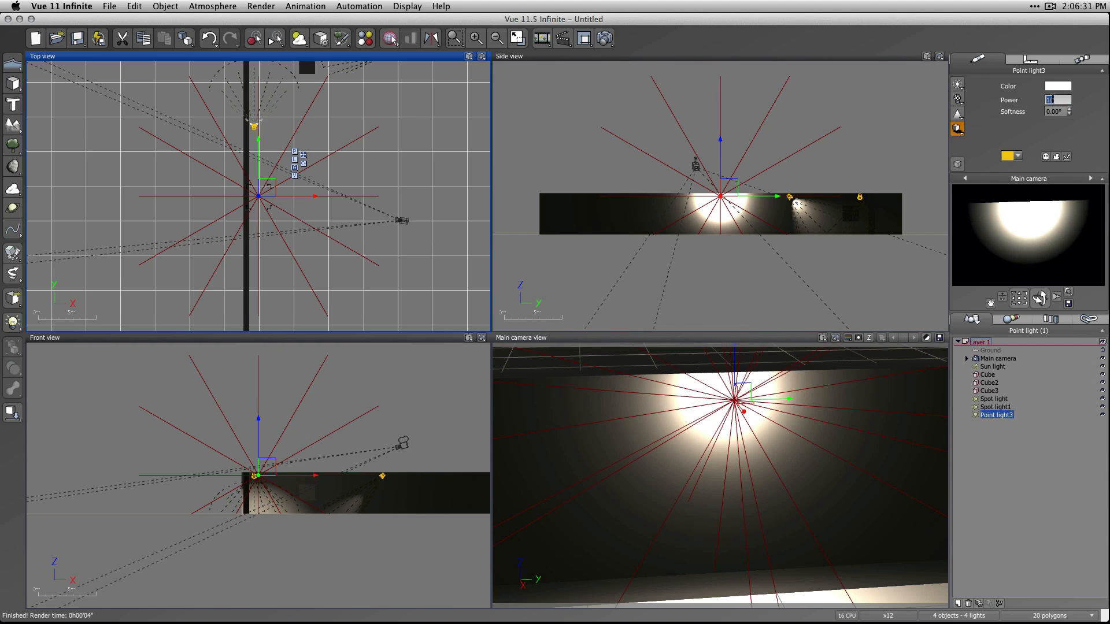
text(5)
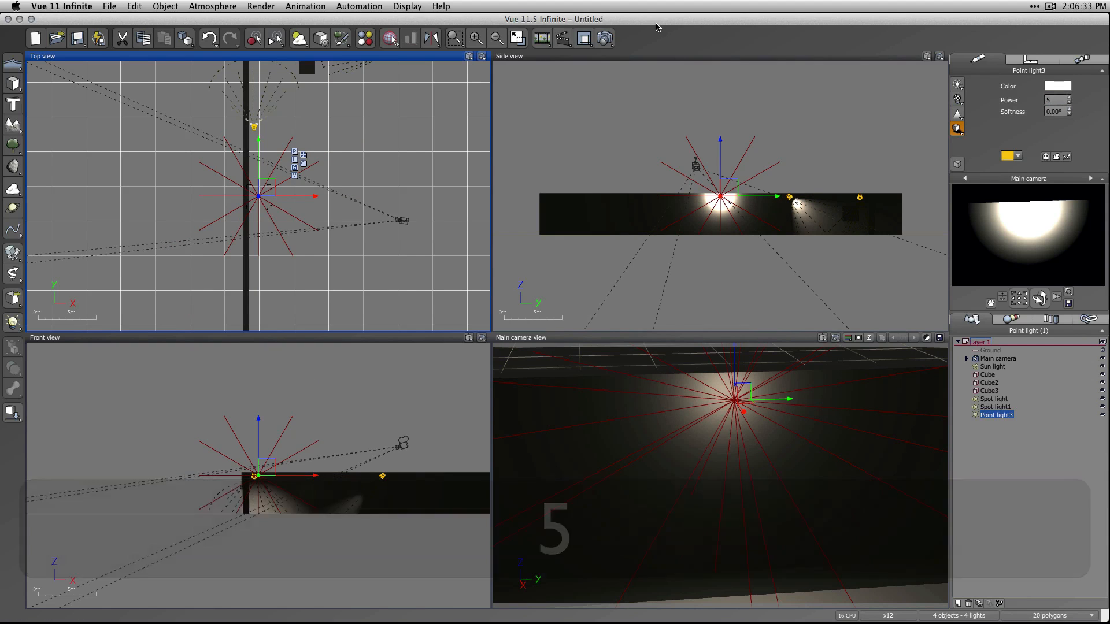
click(604, 38)
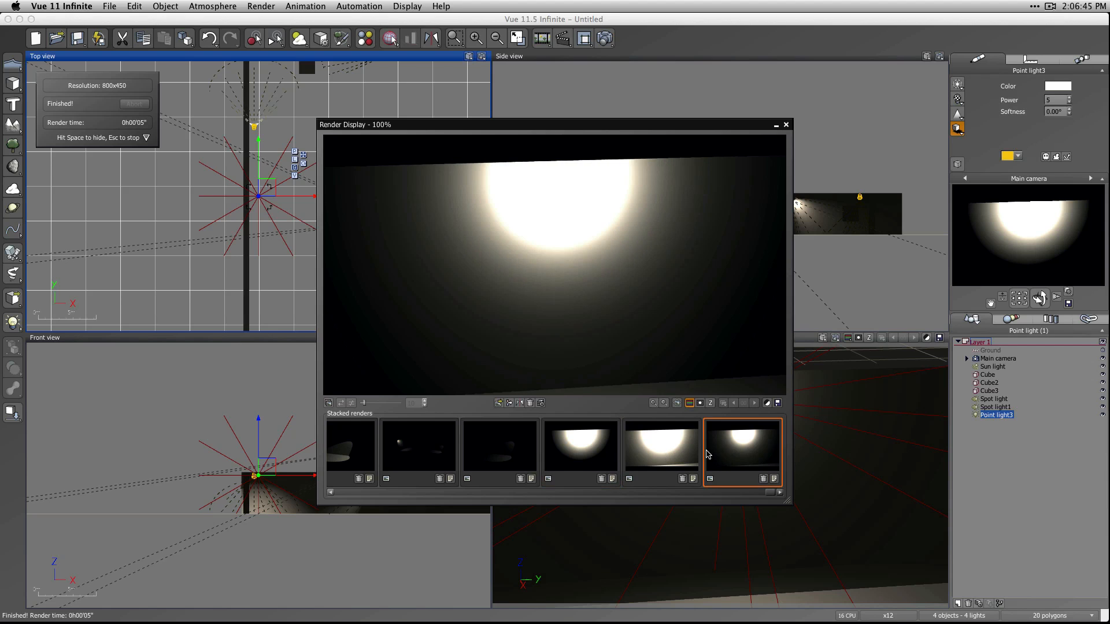
click(574, 455)
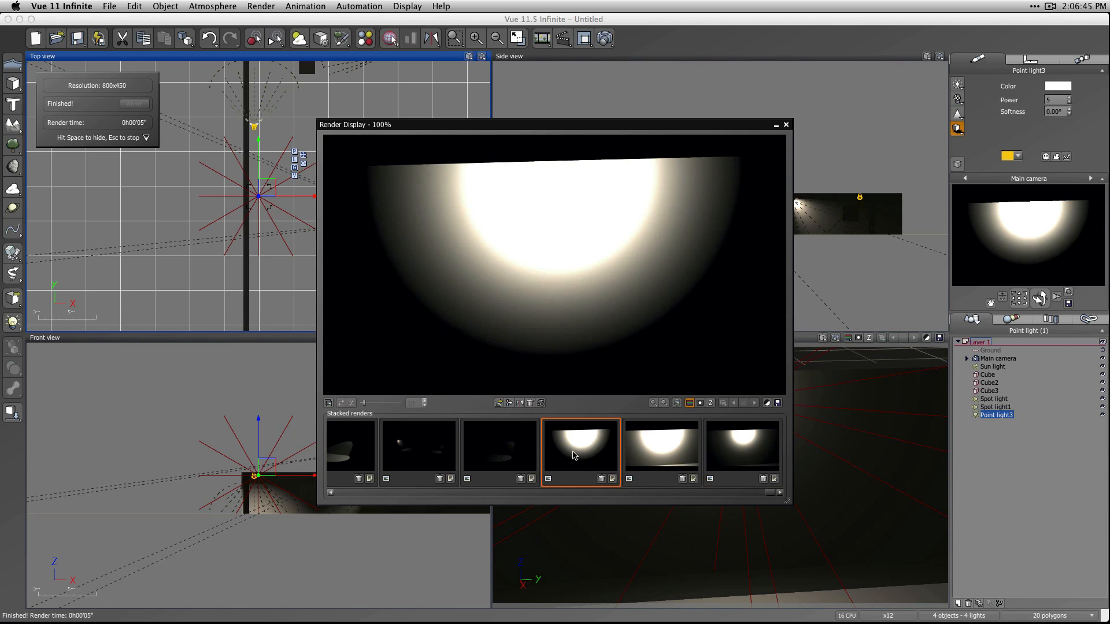
click(786, 125)
Add a light panel and move it away from the wall into the open room in the top view.
click(1036, 537)
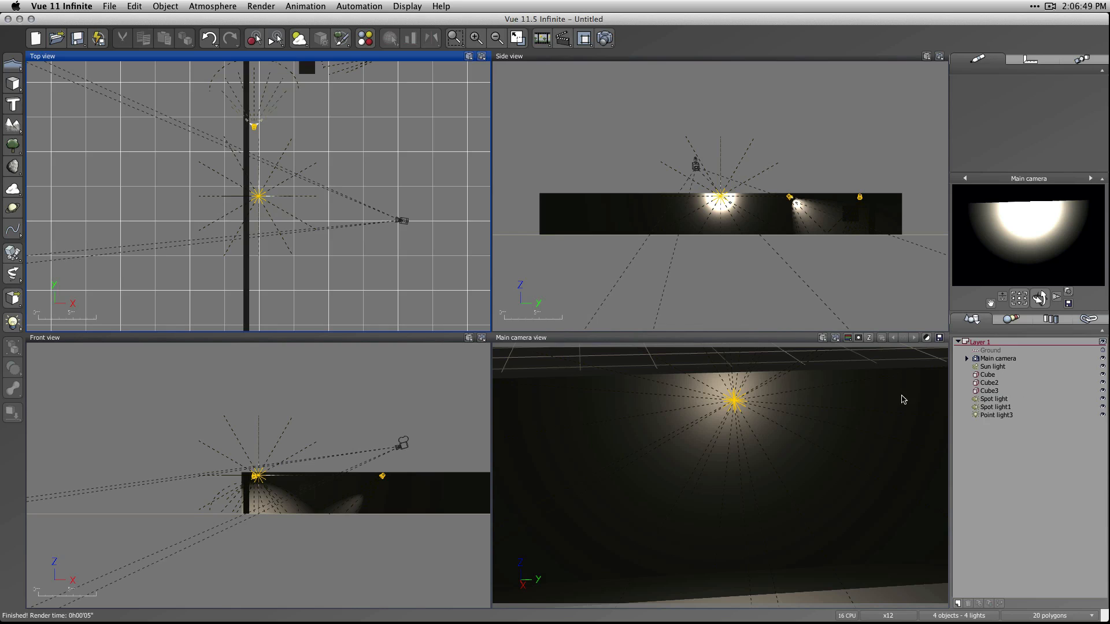
click(21, 322)
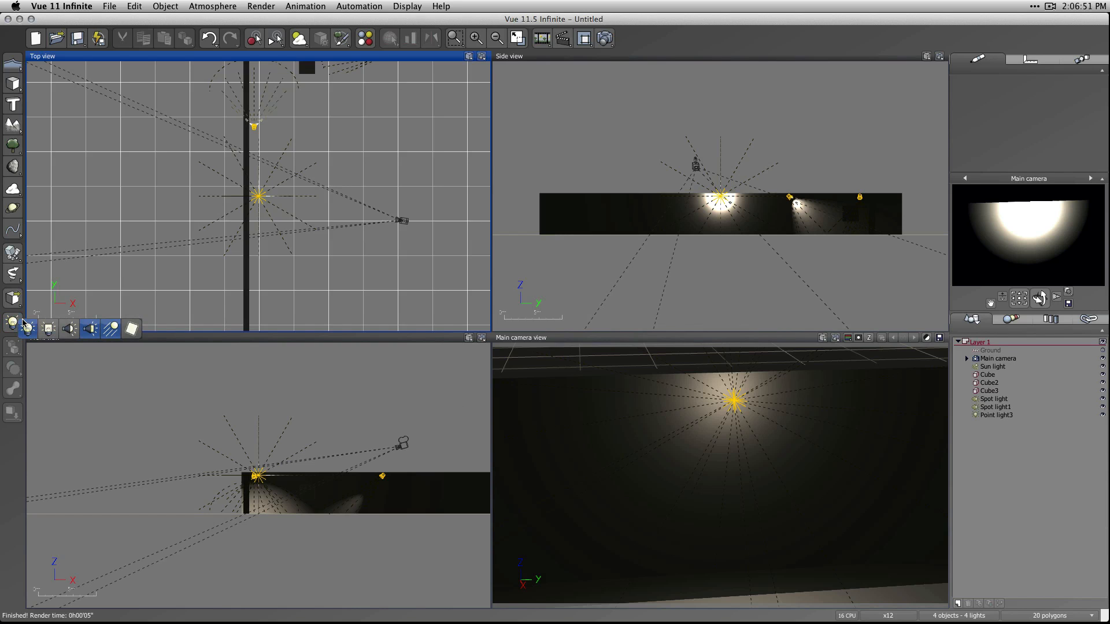
click(132, 329)
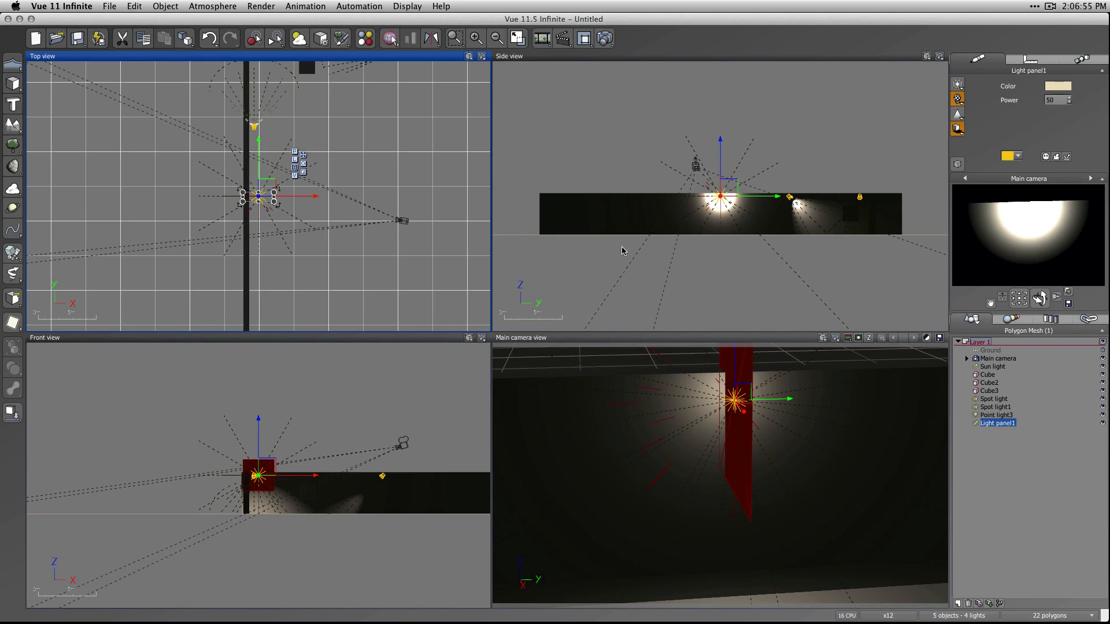
drag(269, 185, 379, 136)
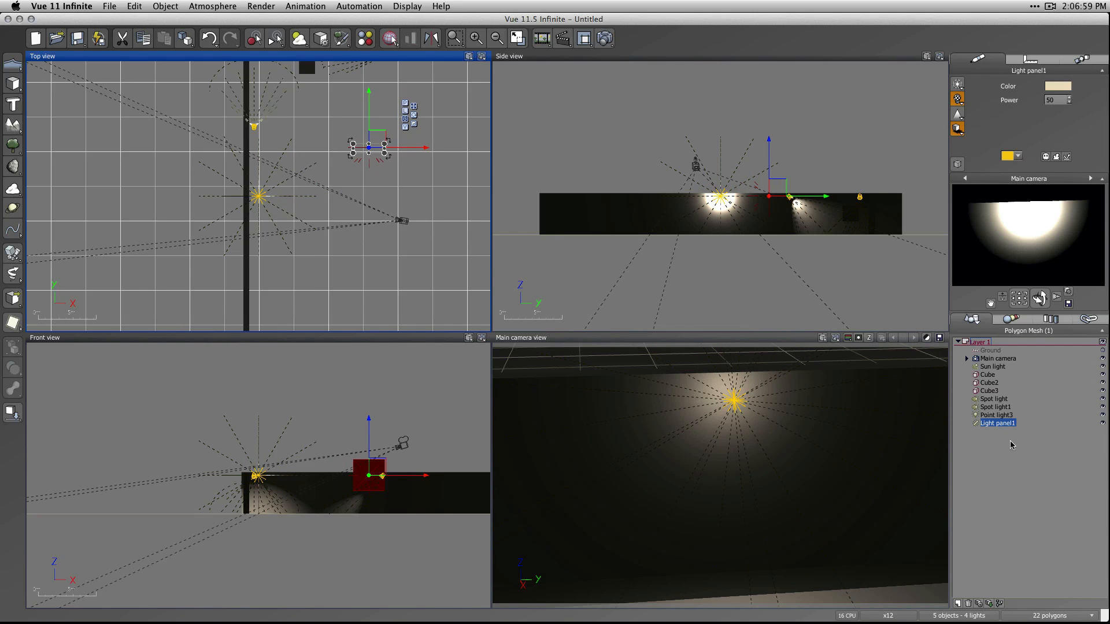
Delete the point light and both spot lights so the light panel is the only added light.
click(1023, 483)
click(1005, 416)
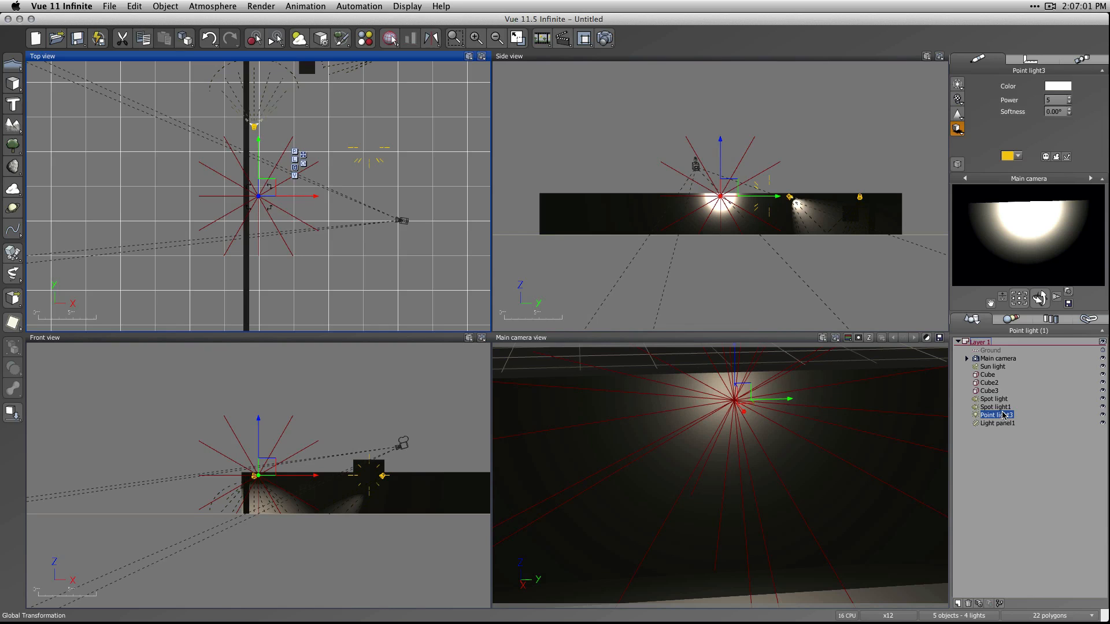
shift+click(995, 401)
key(shift+BackSpace)
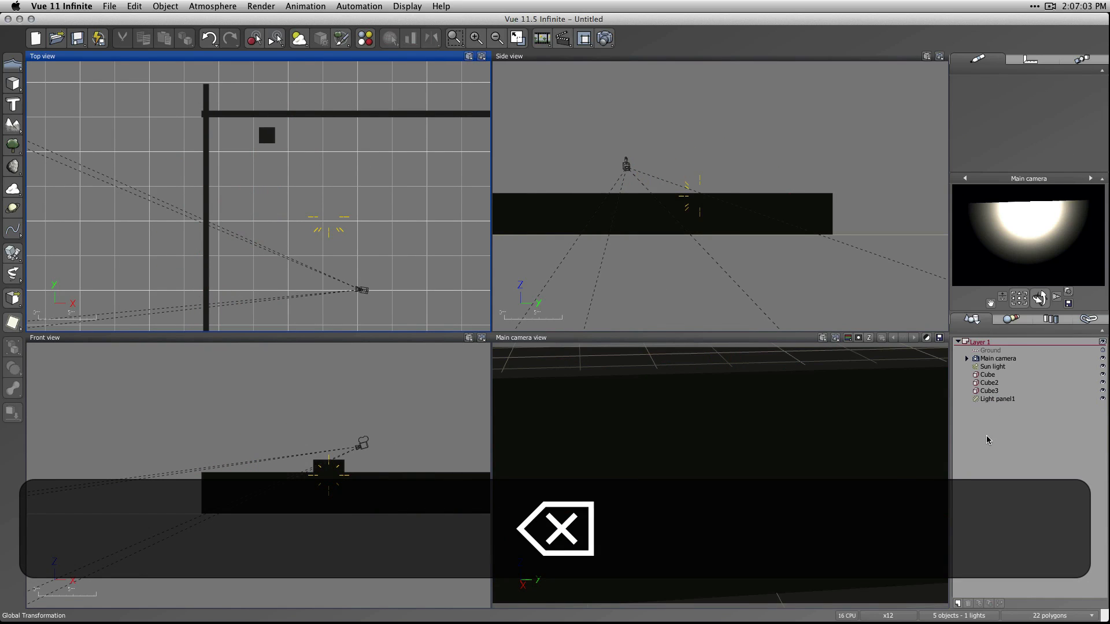
Turn the main camera toward the room's corner and move the light panel close to the small cube.
click(996, 398)
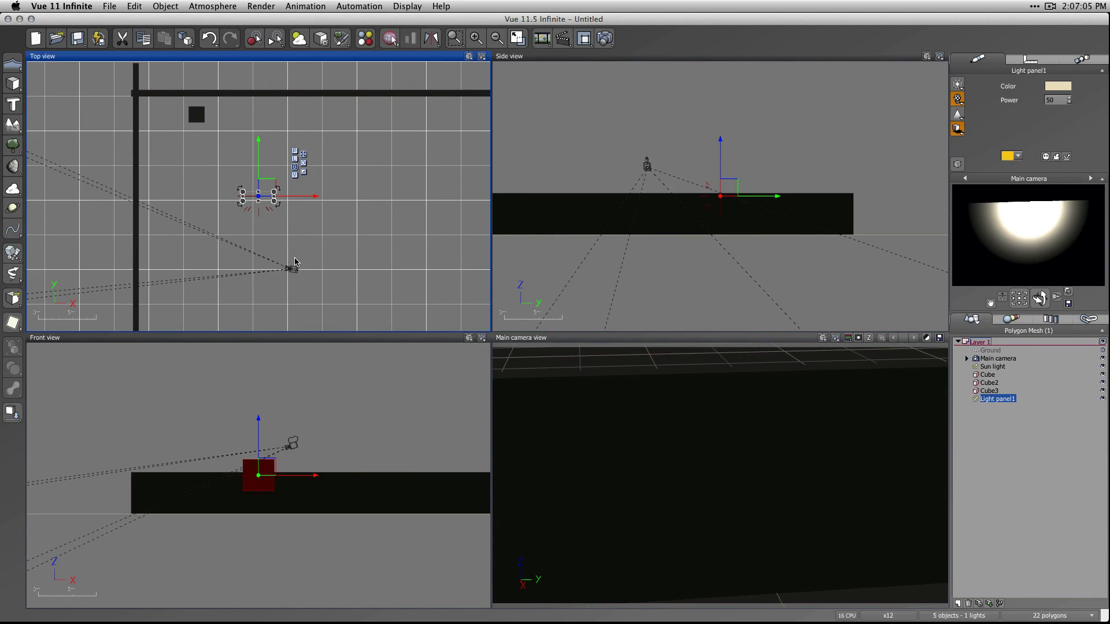
drag(1024, 299, 1002, 352)
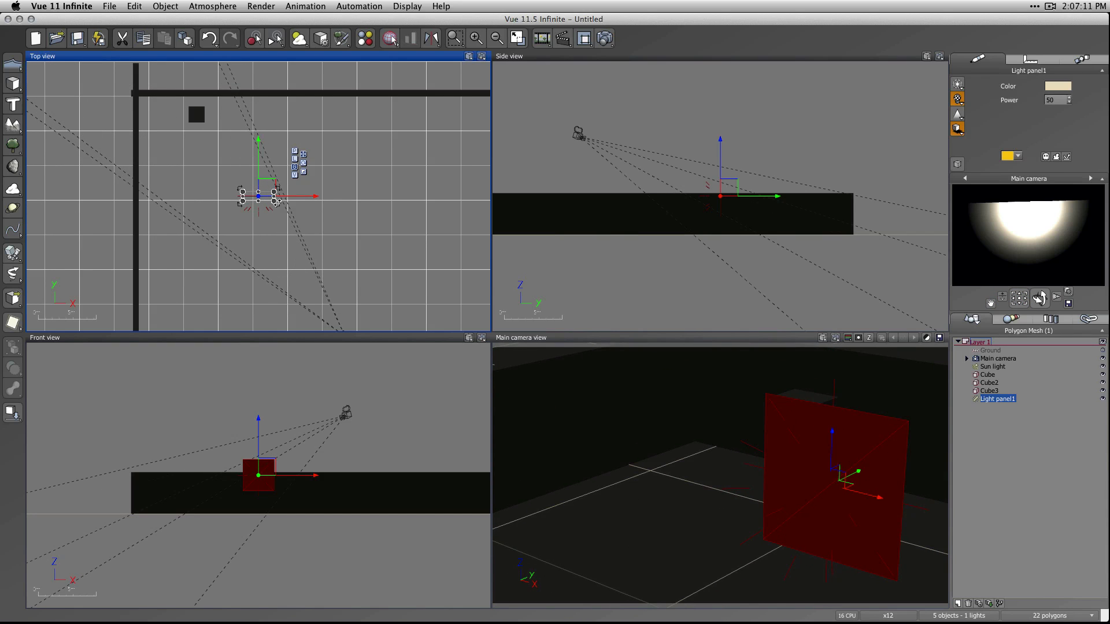
drag(266, 188, 214, 156)
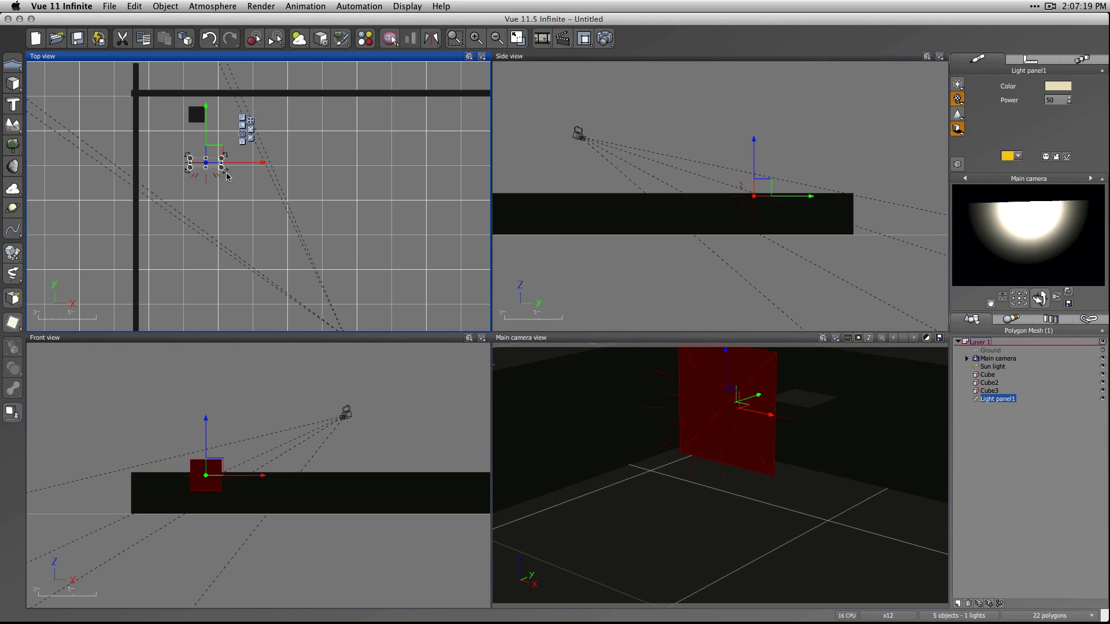
click(228, 174)
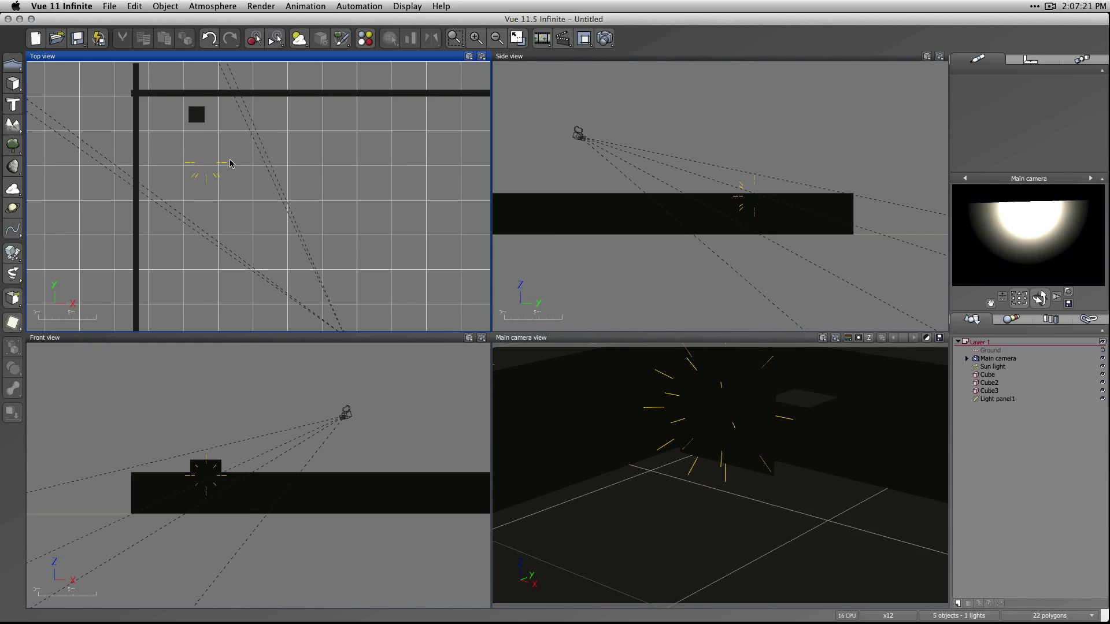
Turn the light panel around toward the back wall, farther from the small cube, and tilt it down toward the floor.
drag(166, 139, 250, 206)
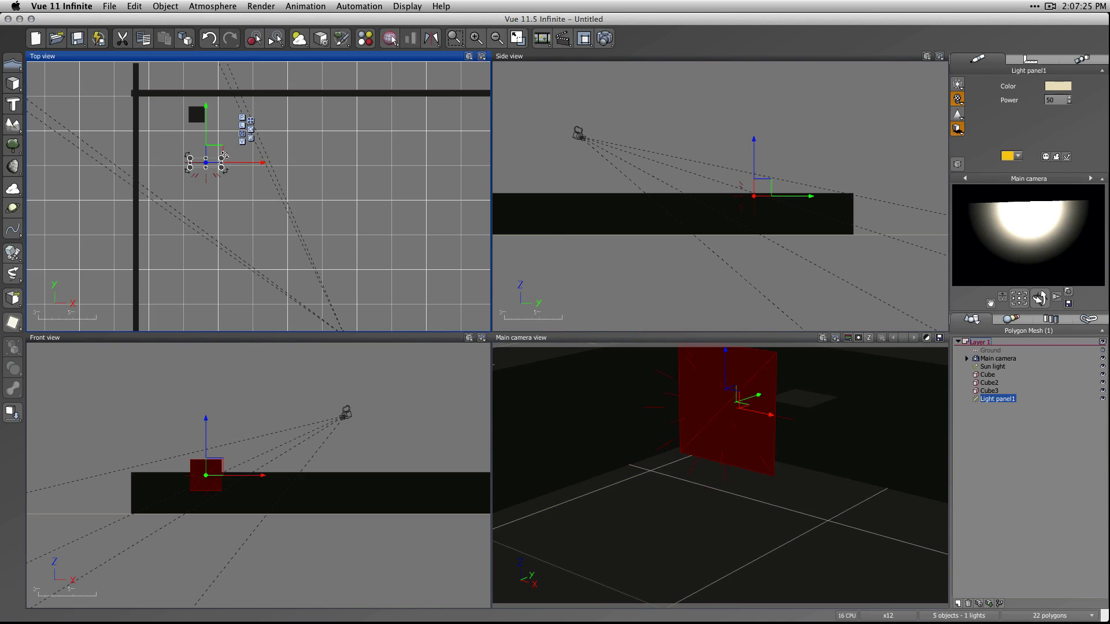
drag(224, 155, 197, 204)
click(701, 181)
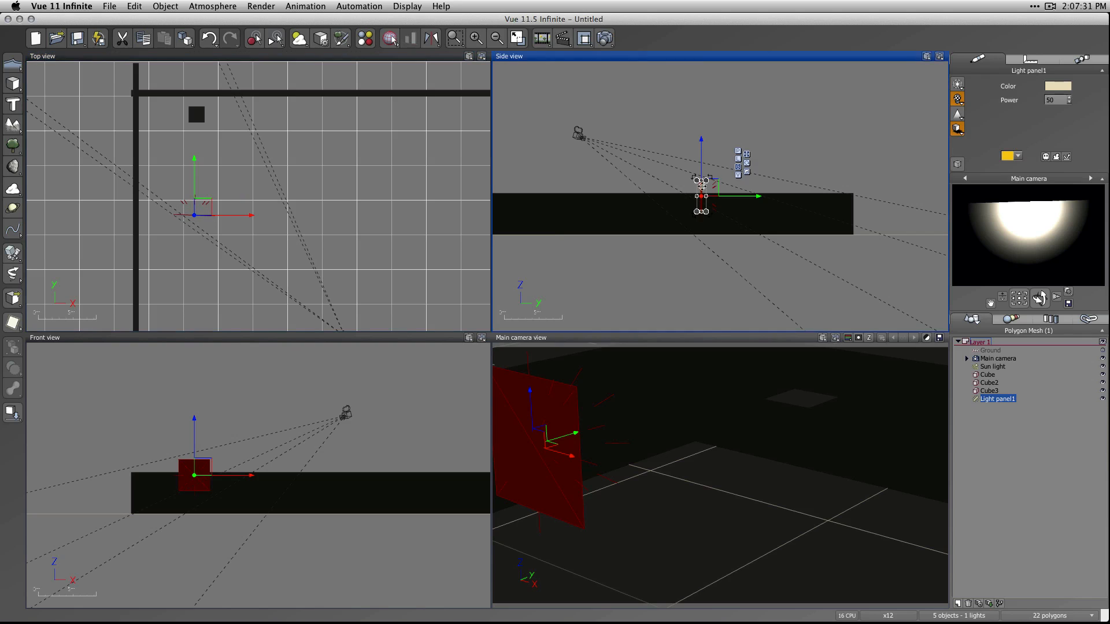
drag(710, 176, 726, 193)
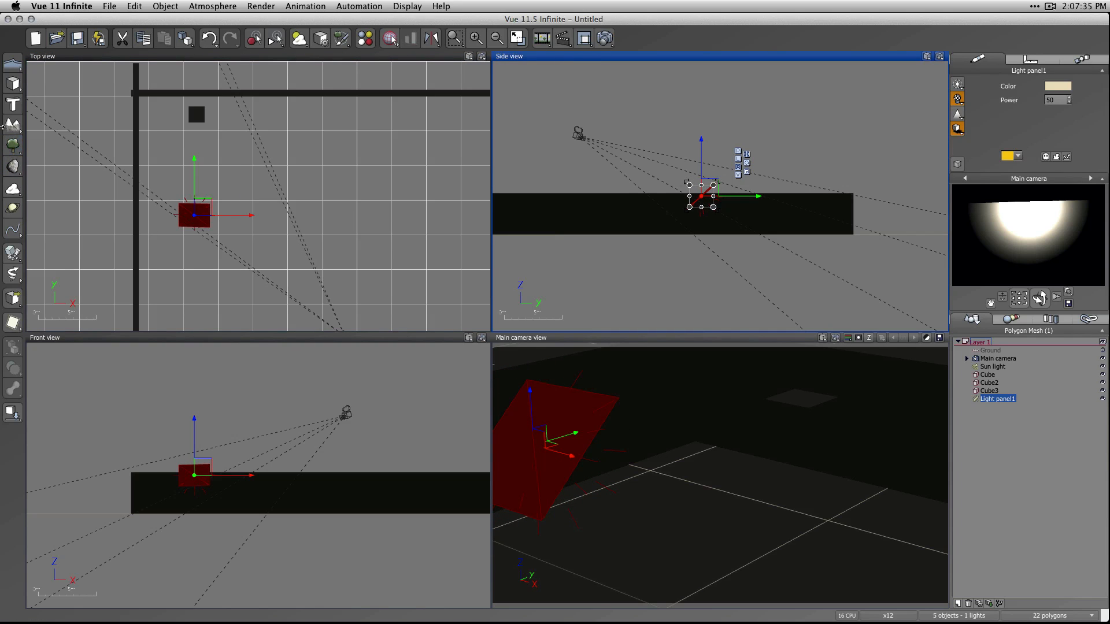
click(13, 83)
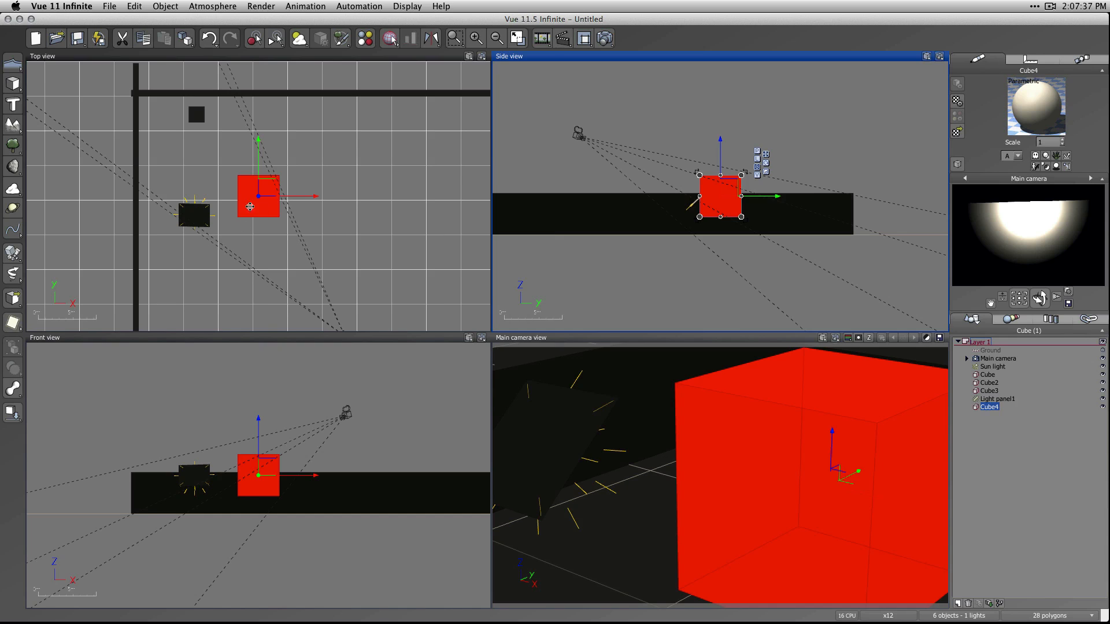
drag(250, 206, 234, 171)
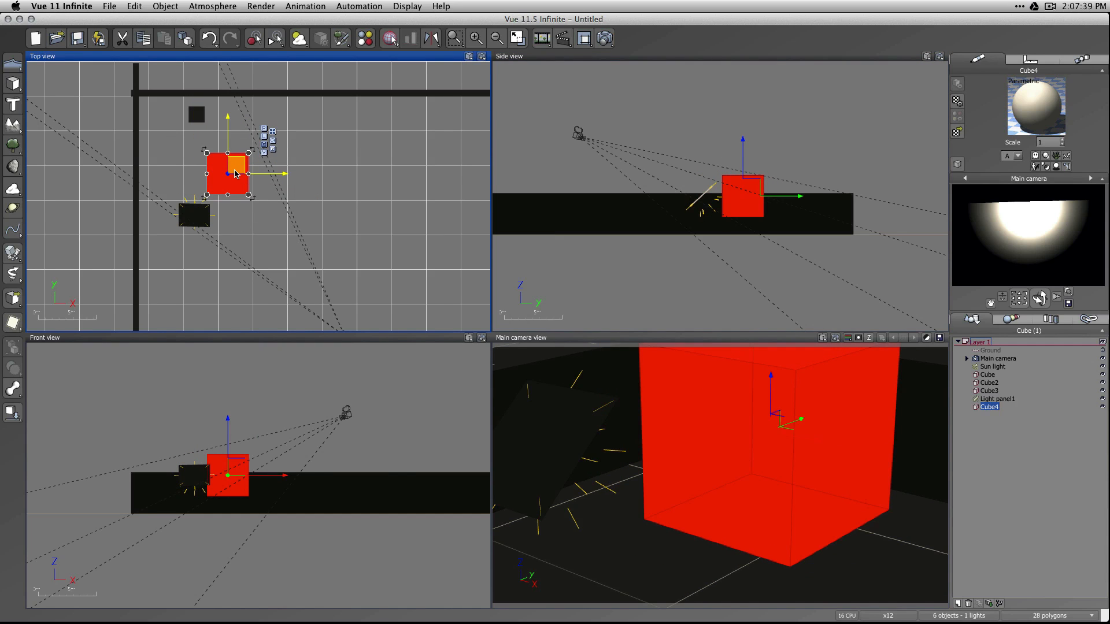
key(BackSpace)
Move the existing small cube closer to the light panel, drop it onto the ground, and render the scene.
click(199, 112)
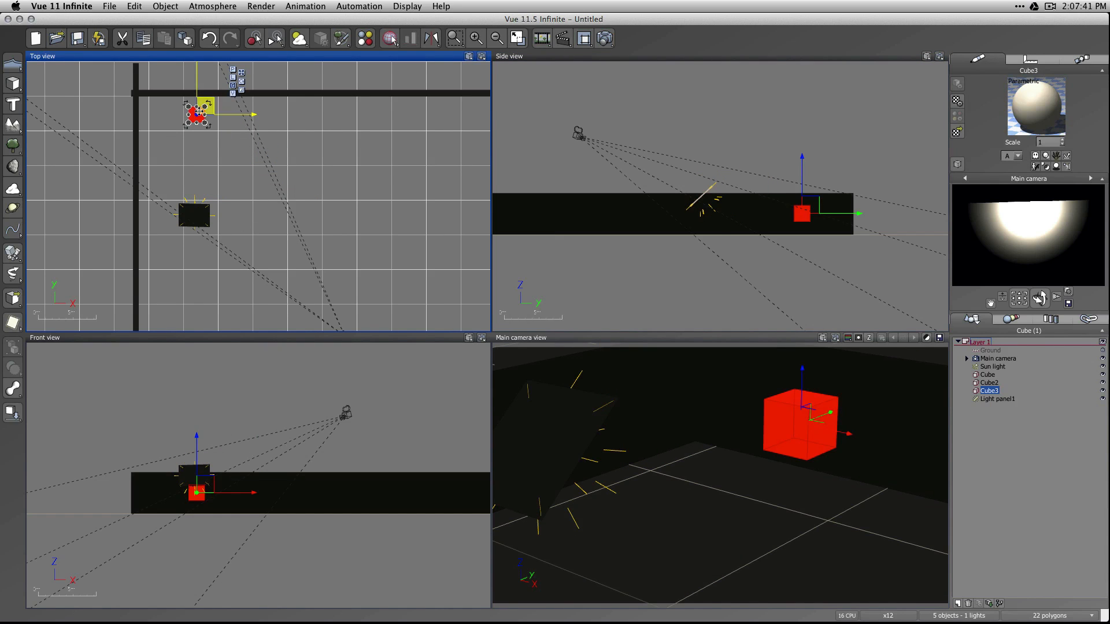
drag(199, 112, 199, 157)
key(shift+d)
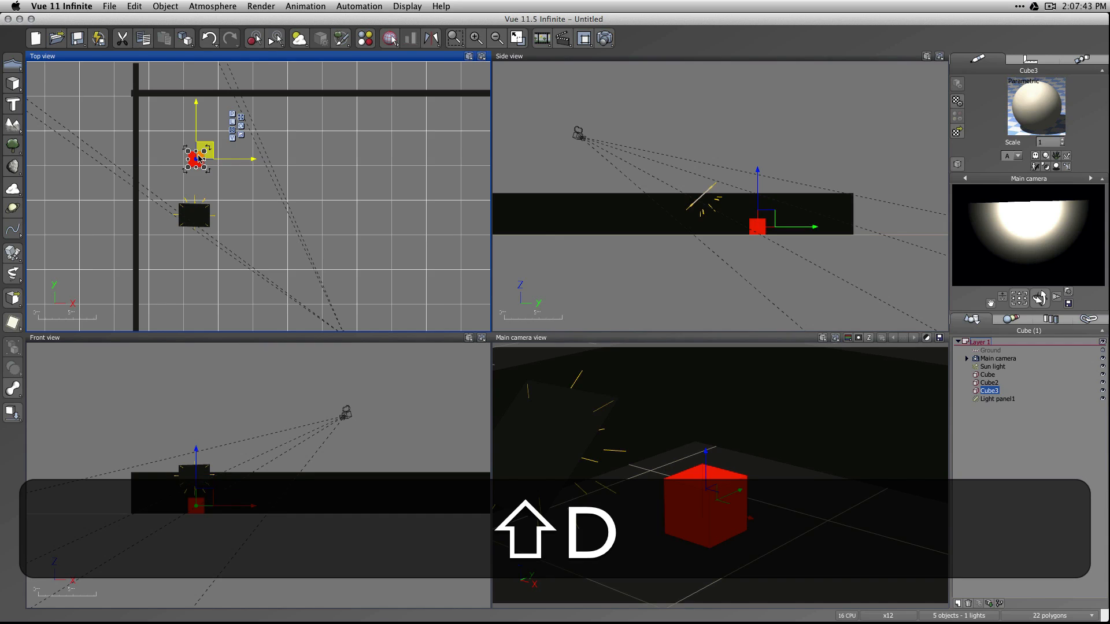
click(605, 39)
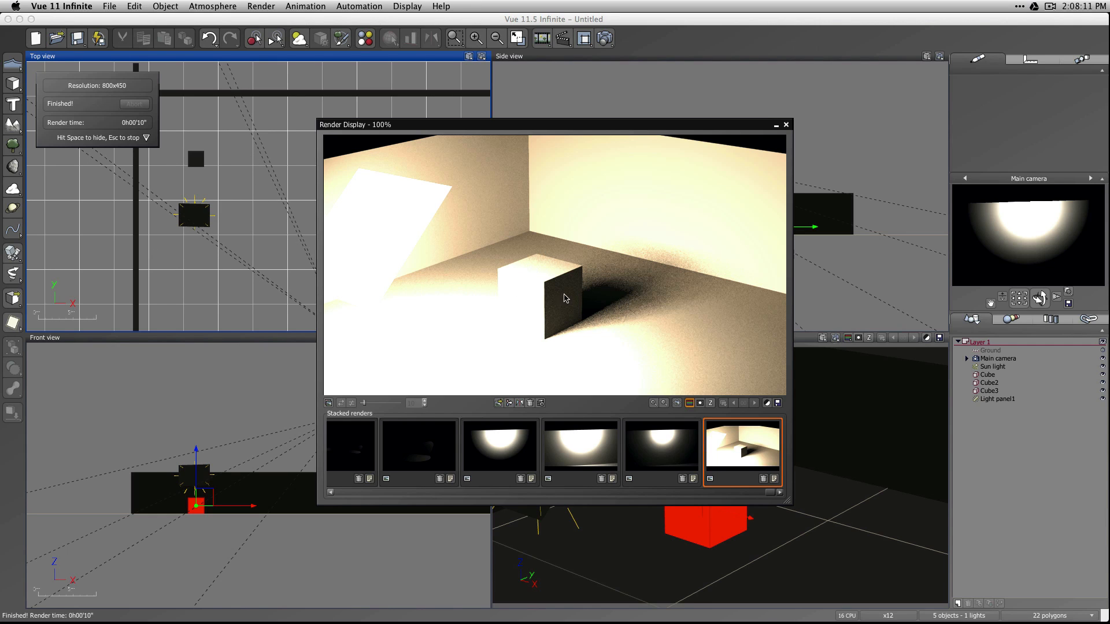
click(785, 124)
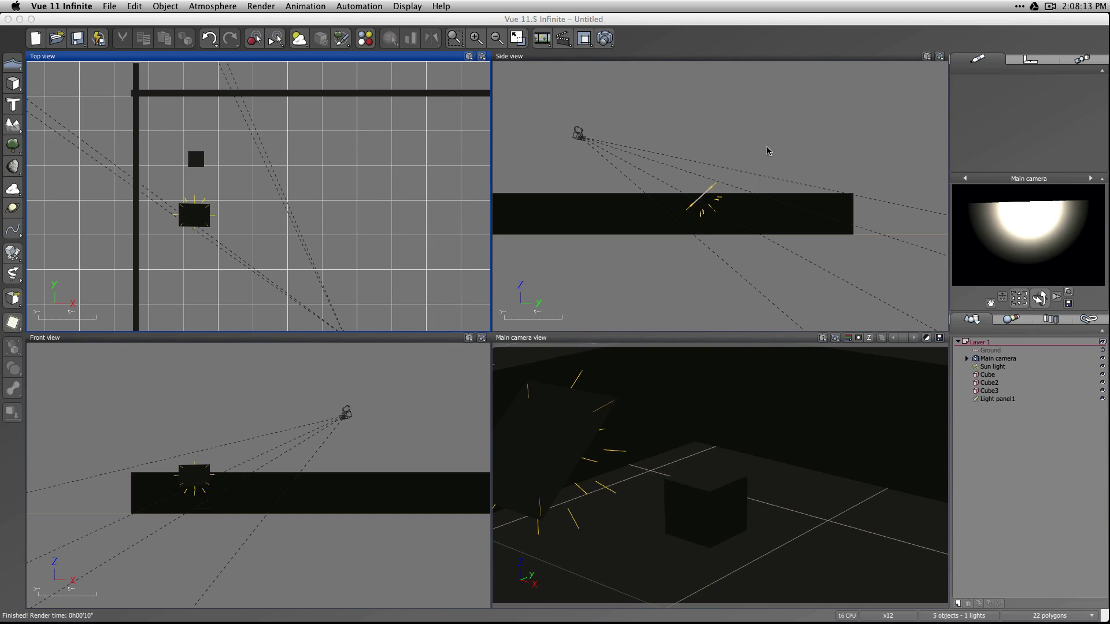
Set the light panel's power to 5 and render the scene again.
click(998, 399)
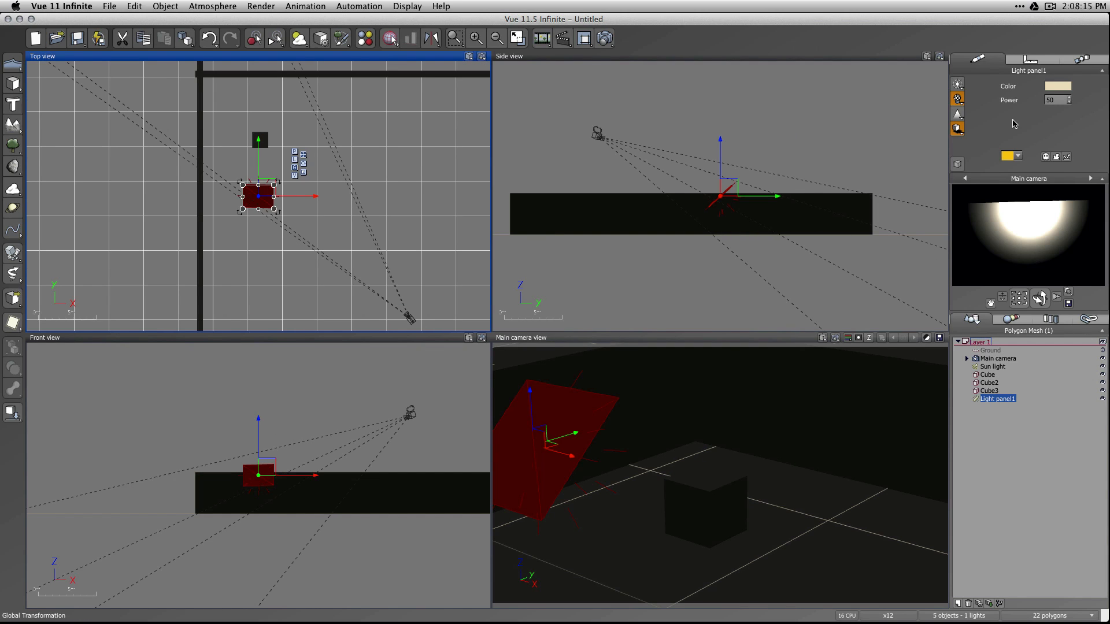
click(1055, 101)
text(5)
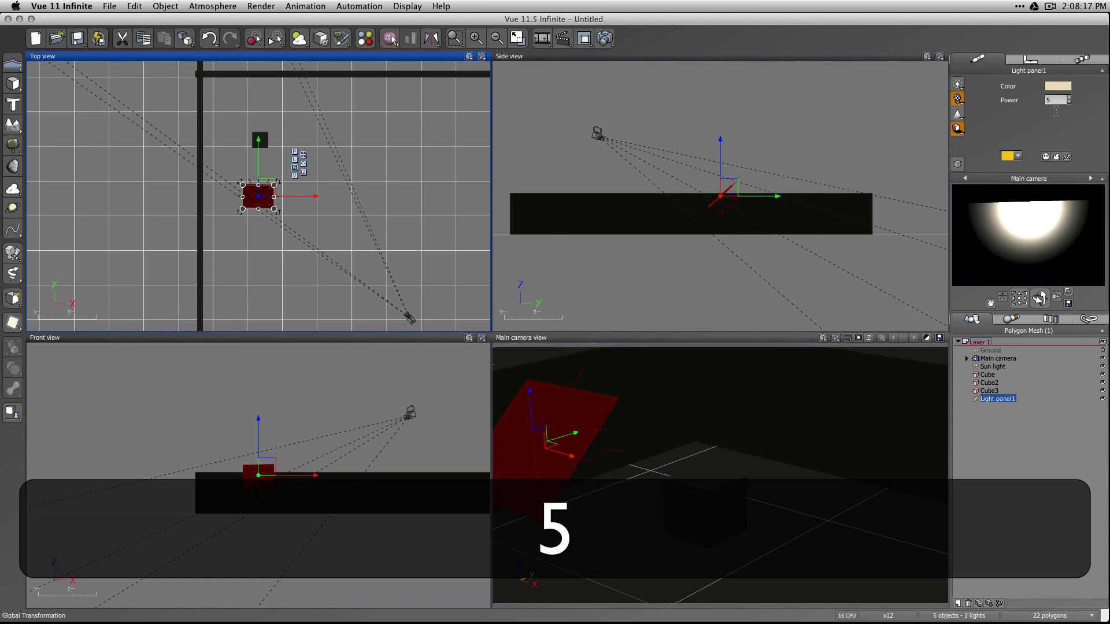
click(858, 263)
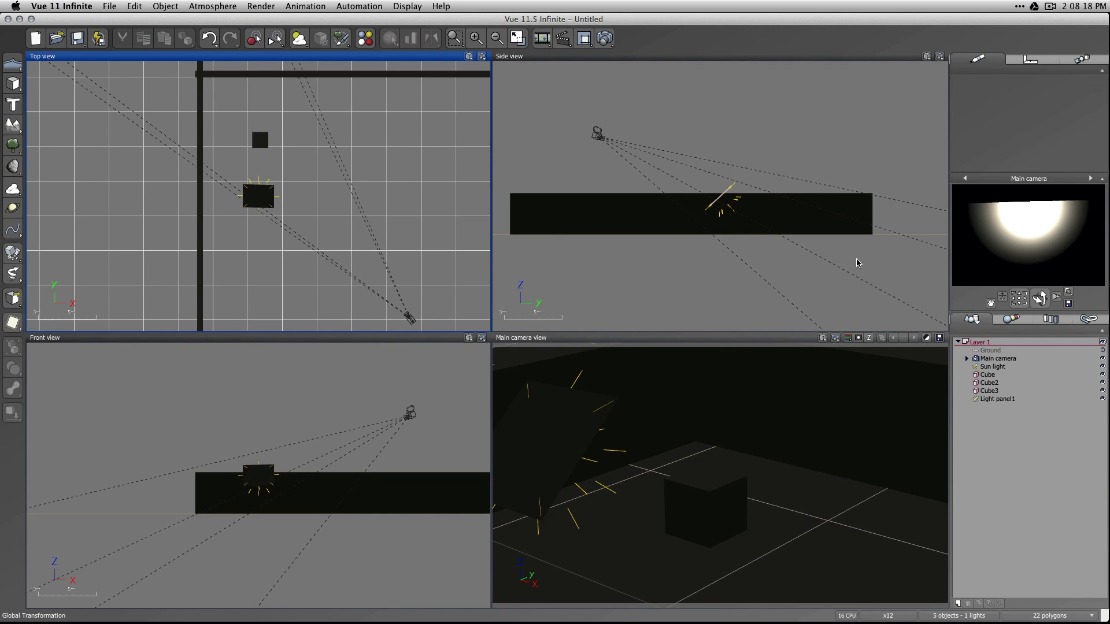
click(604, 38)
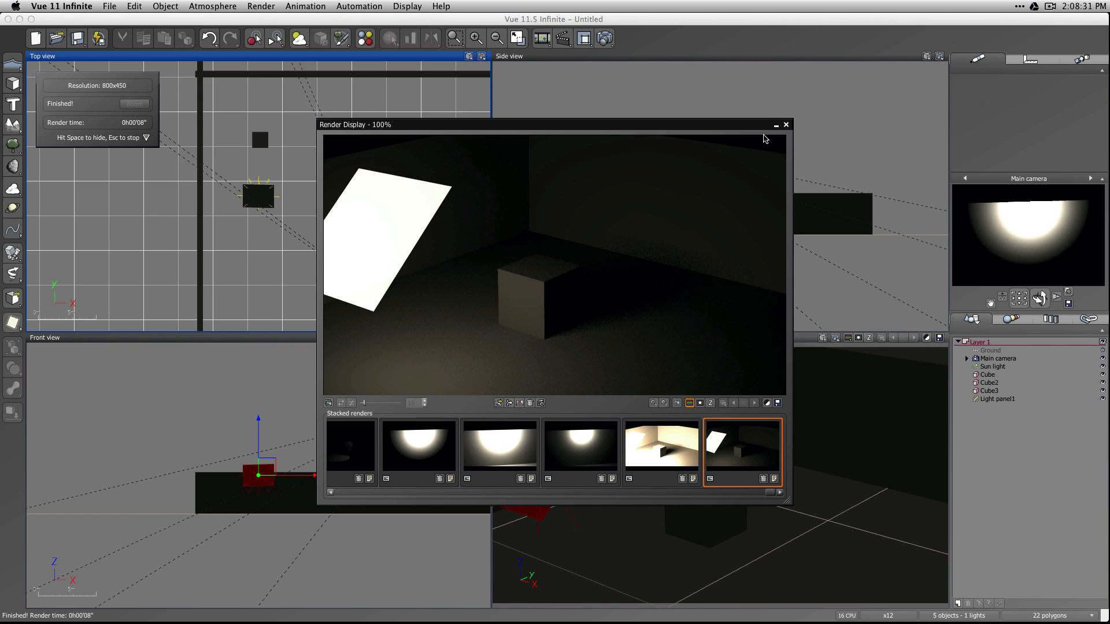
click(785, 124)
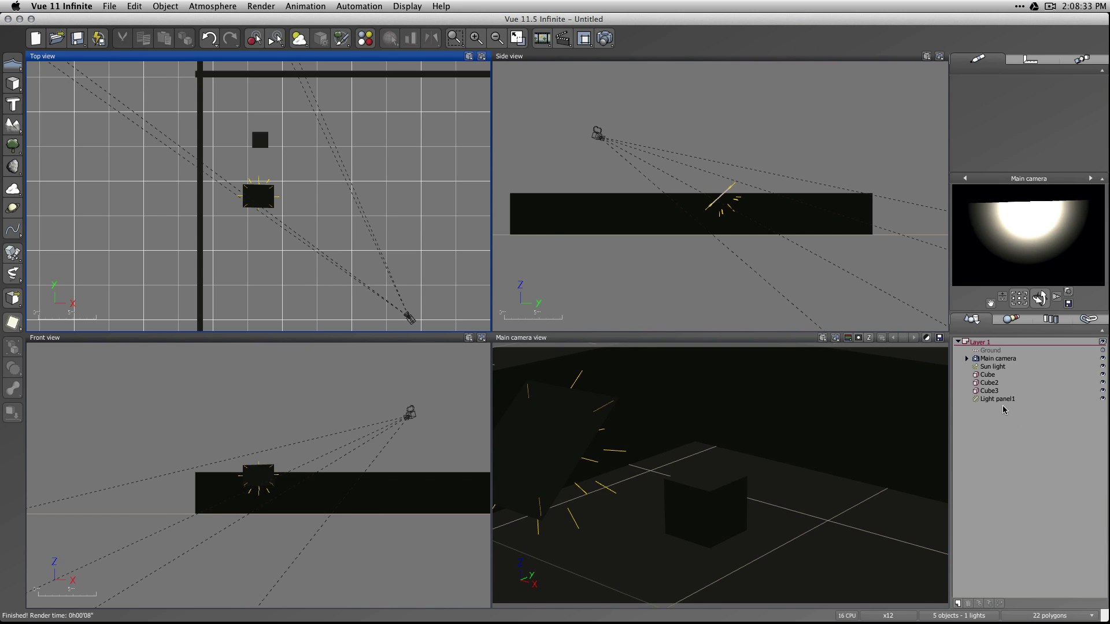
Add a point light at the light panel's position and disable the light panel.
right_click(14, 324)
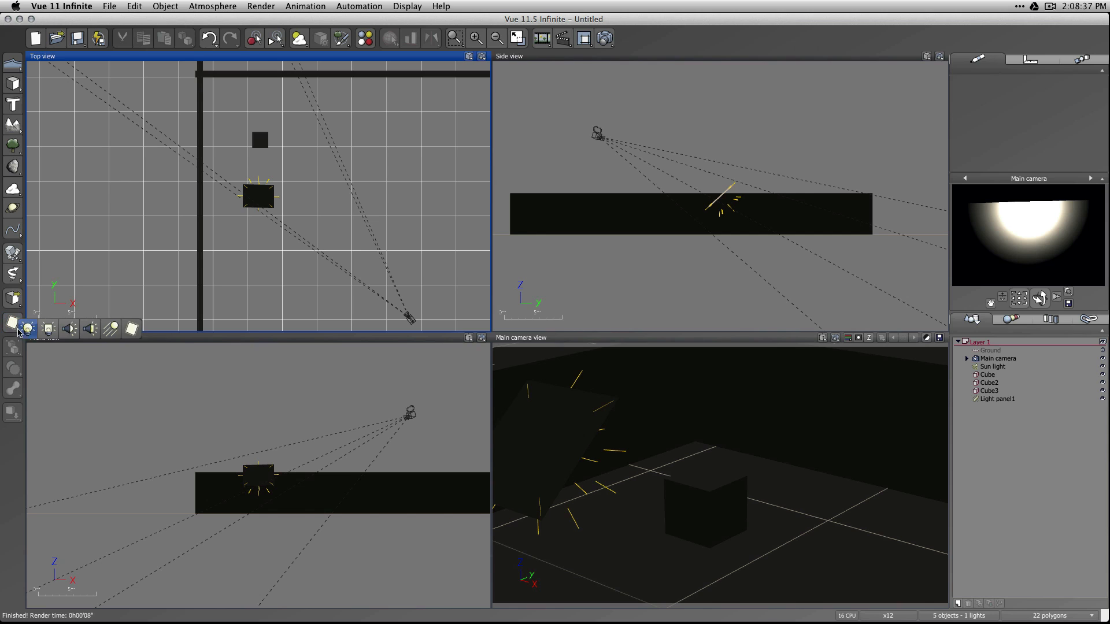
click(27, 330)
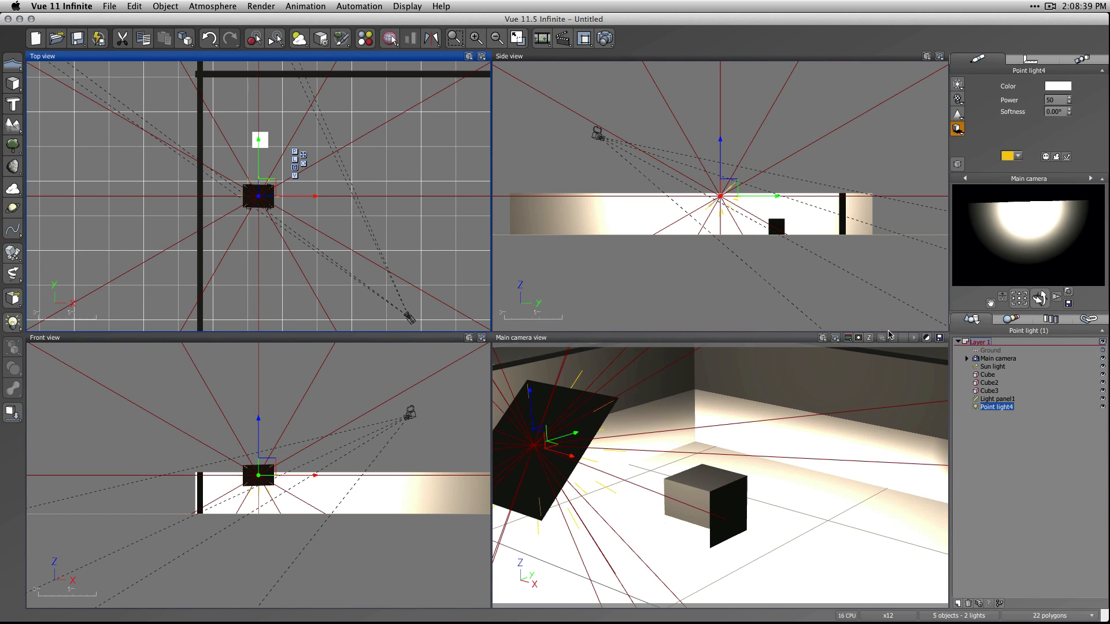
click(986, 400)
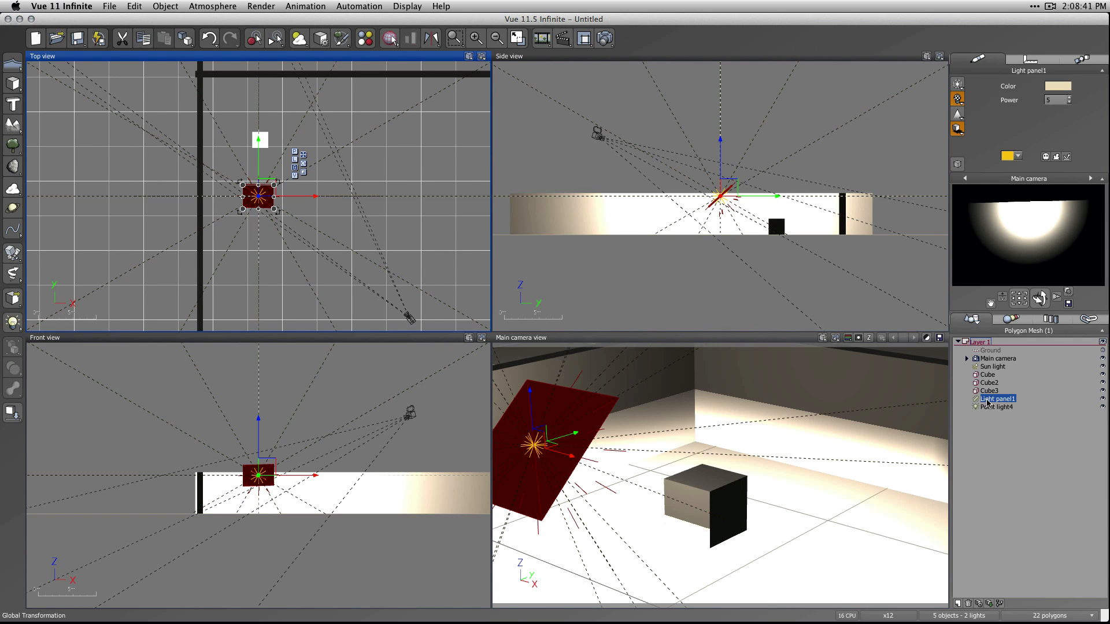
click(976, 402)
click(768, 339)
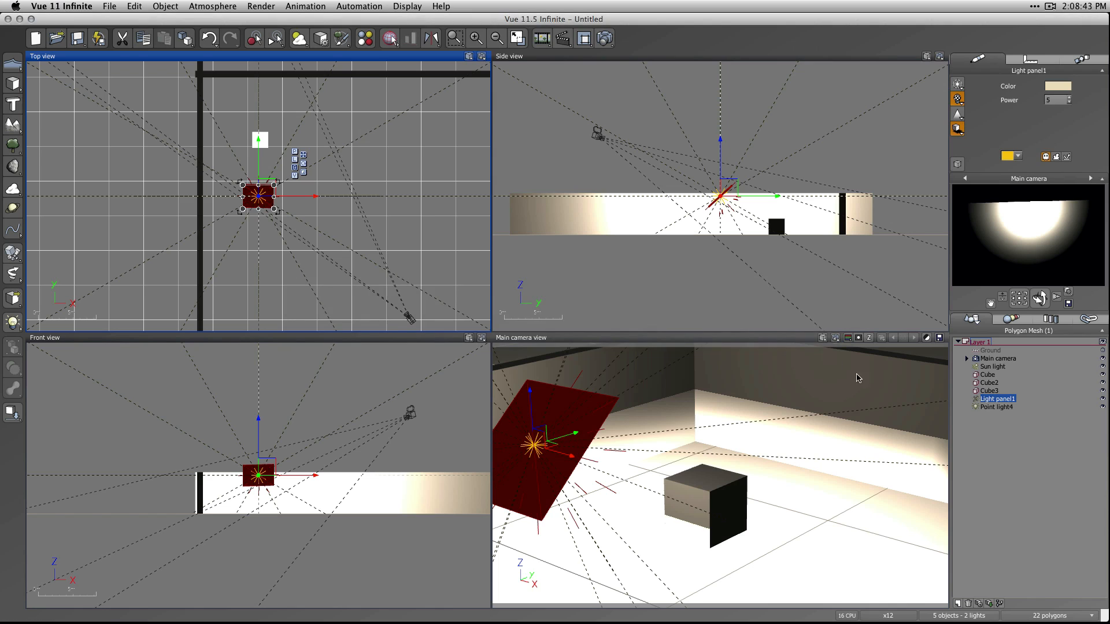
Set the point light's softness to 25 degrees and render the scene.
click(997, 407)
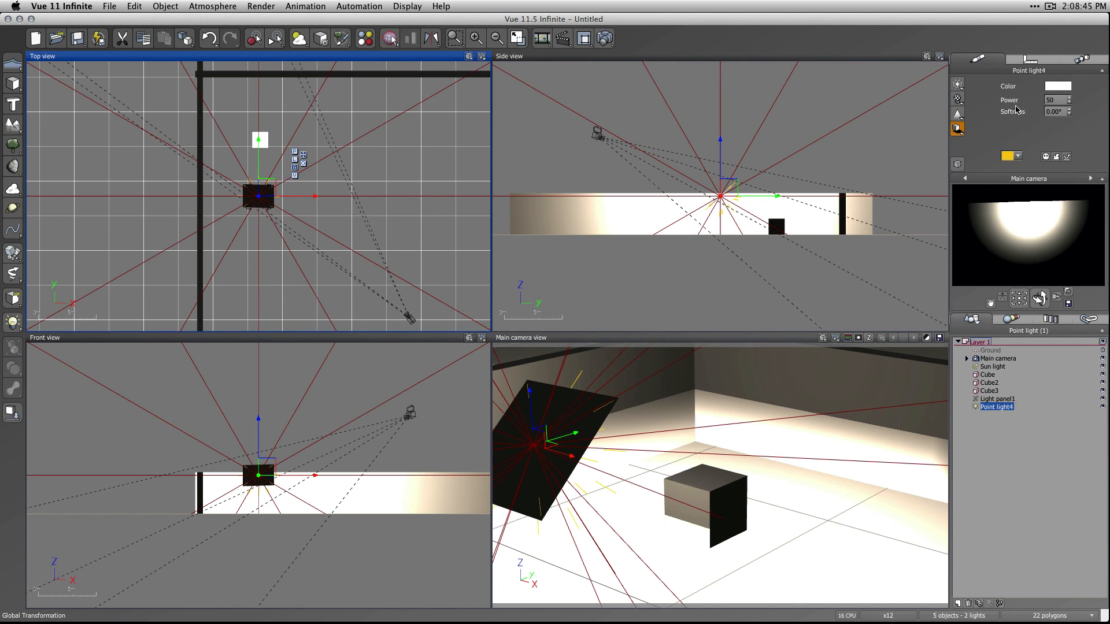
click(1063, 112)
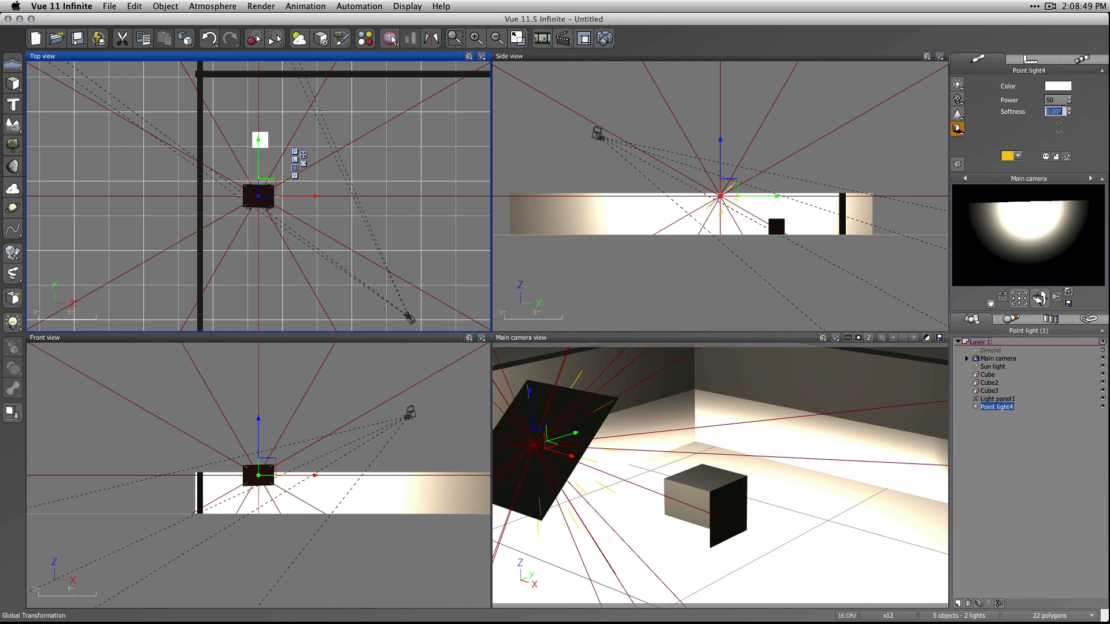
text(25)
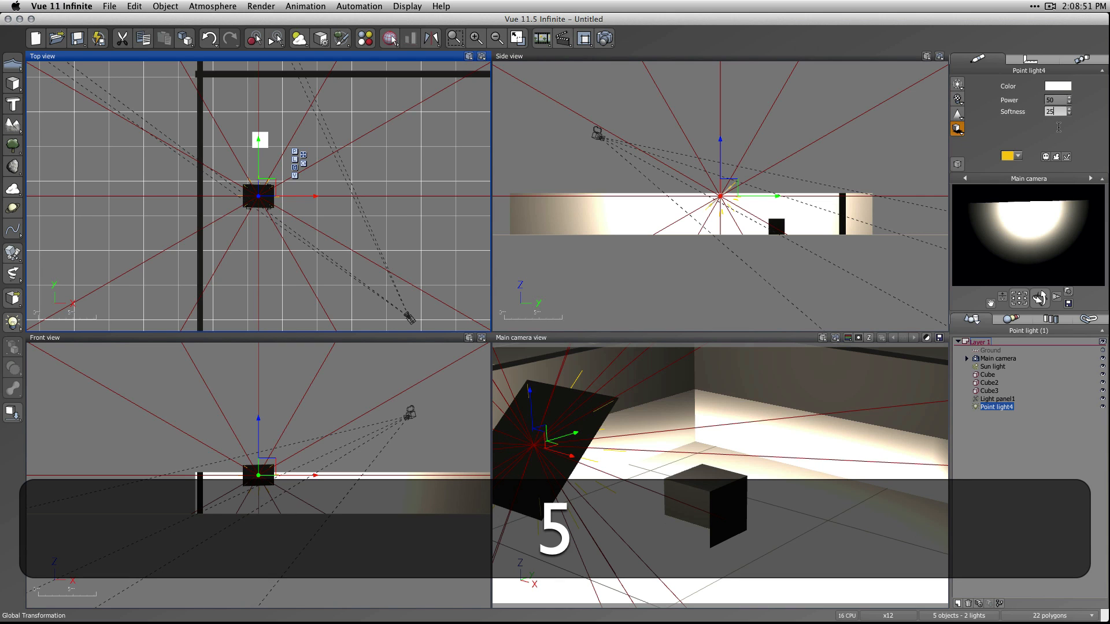
click(1017, 448)
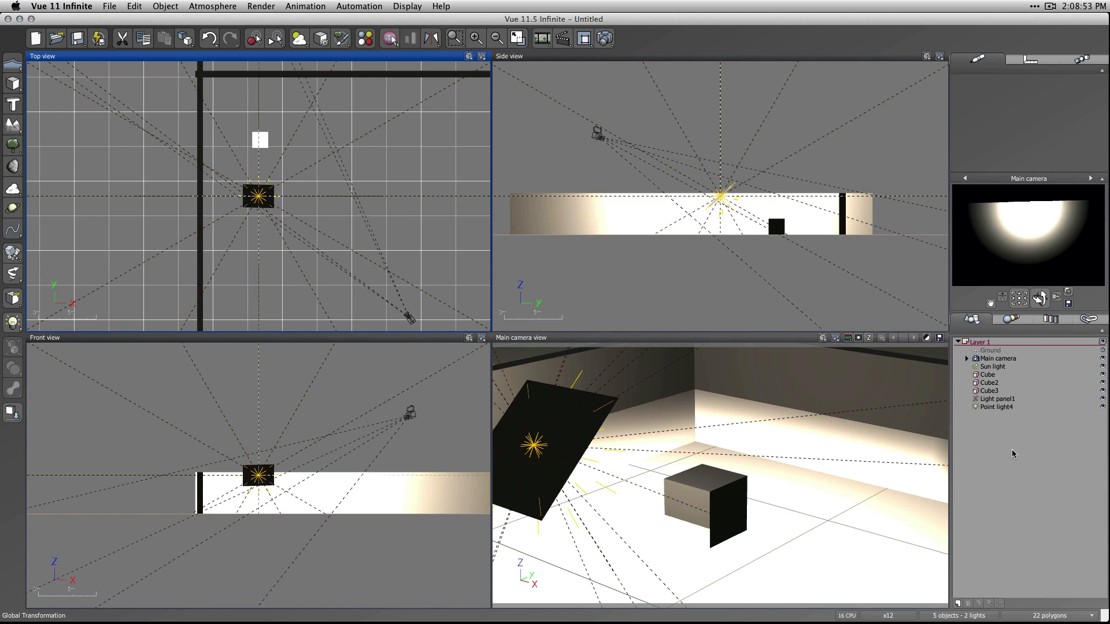
click(999, 406)
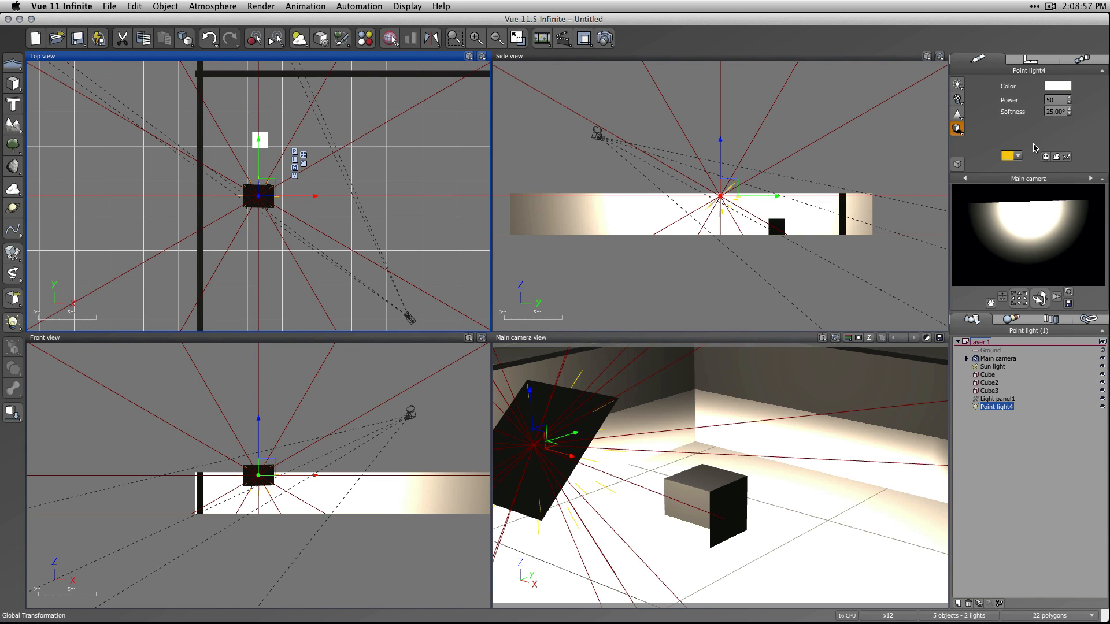
click(612, 38)
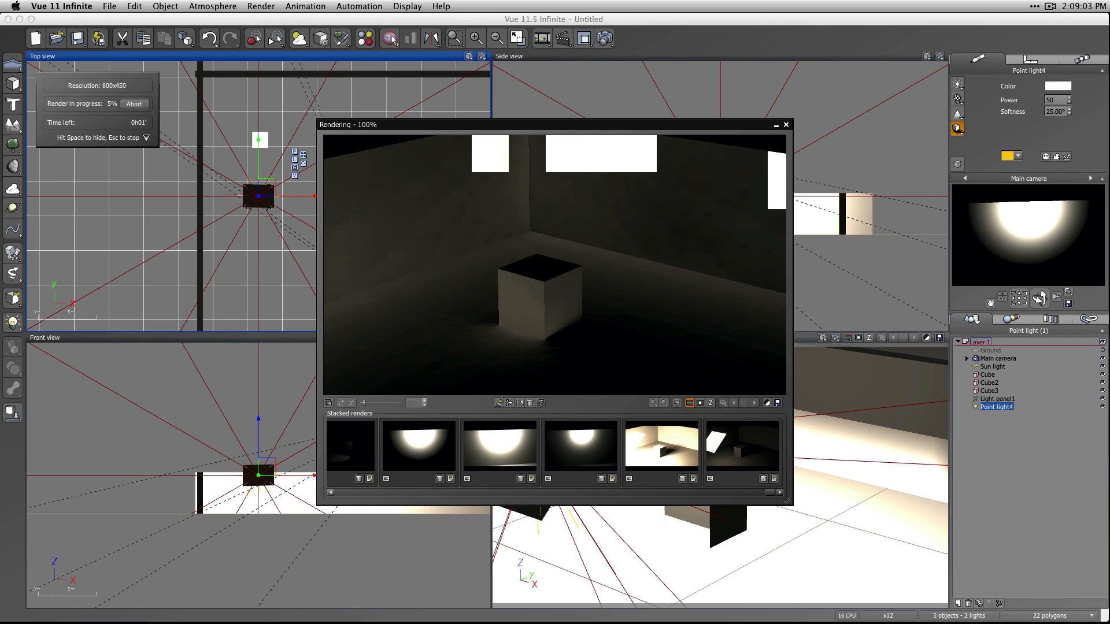
click(1049, 5)
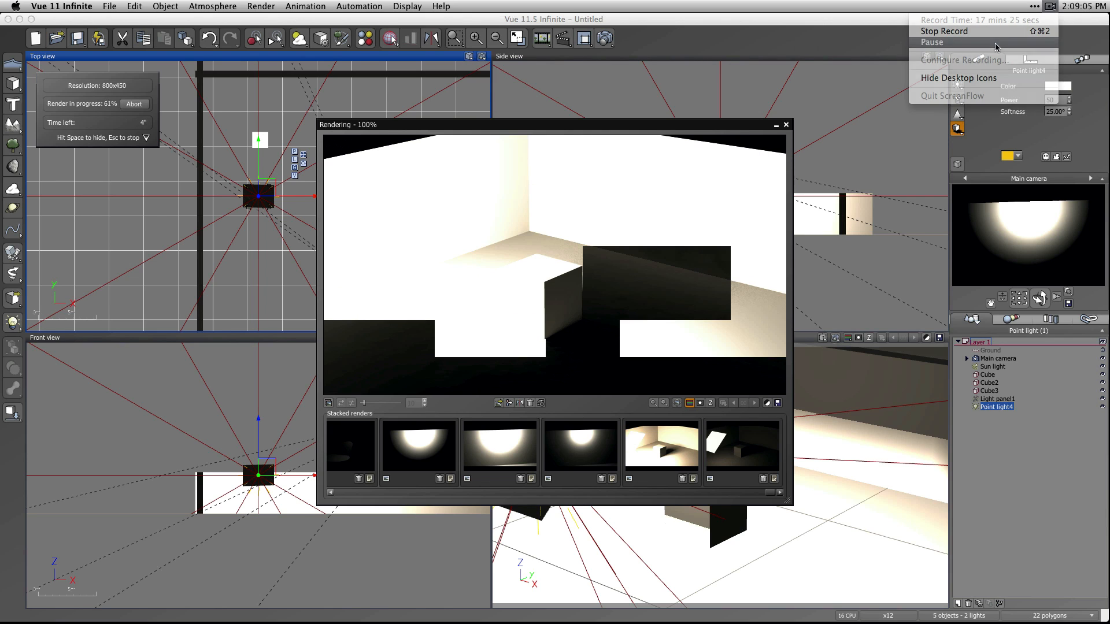
click(997, 43)
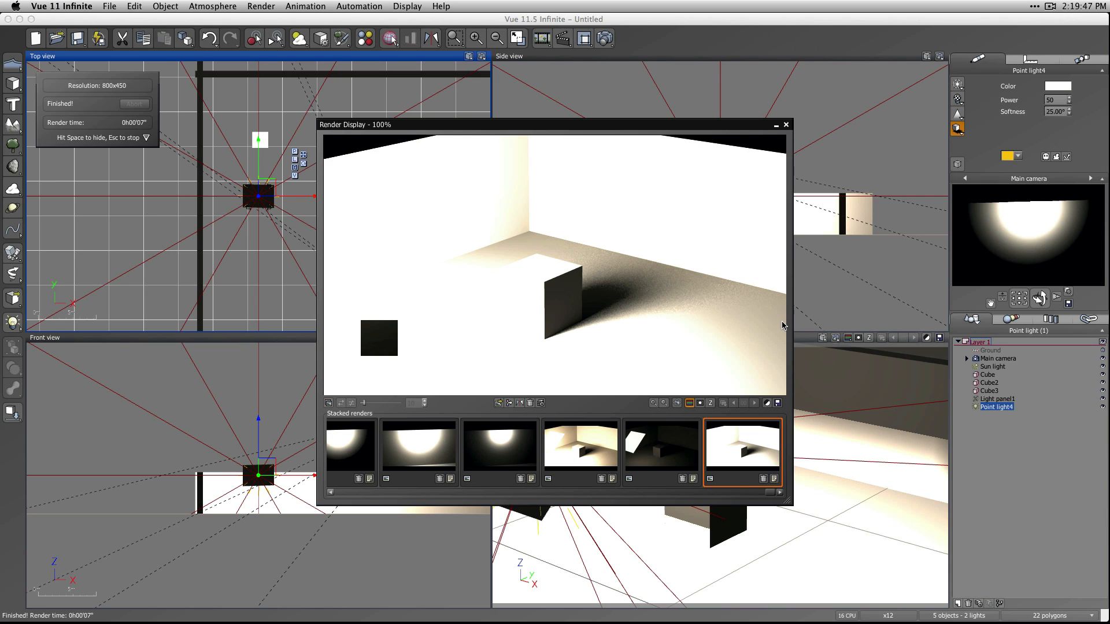
click(787, 126)
Set the point light's power to 15 and render the scene again.
double_click(1060, 100)
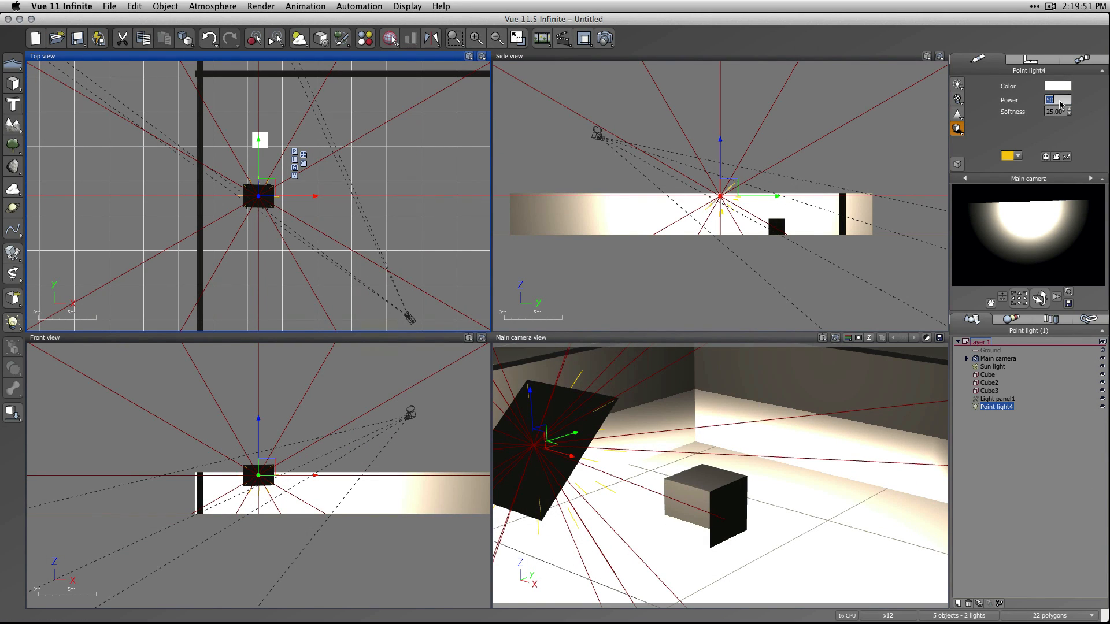
text(10)
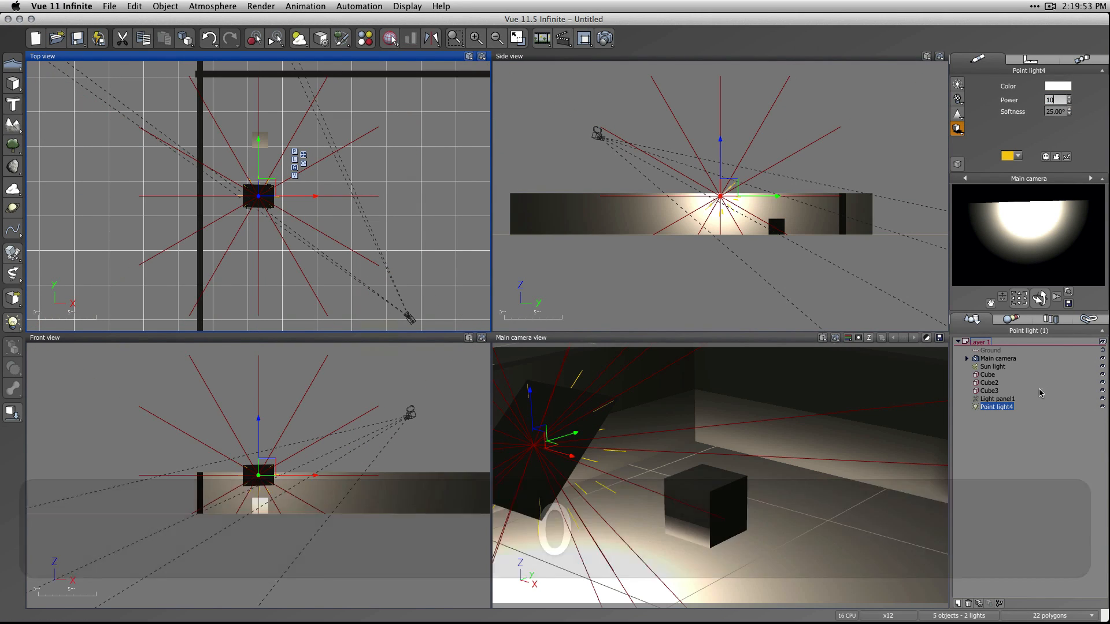
key(BackSpace)
text(5)
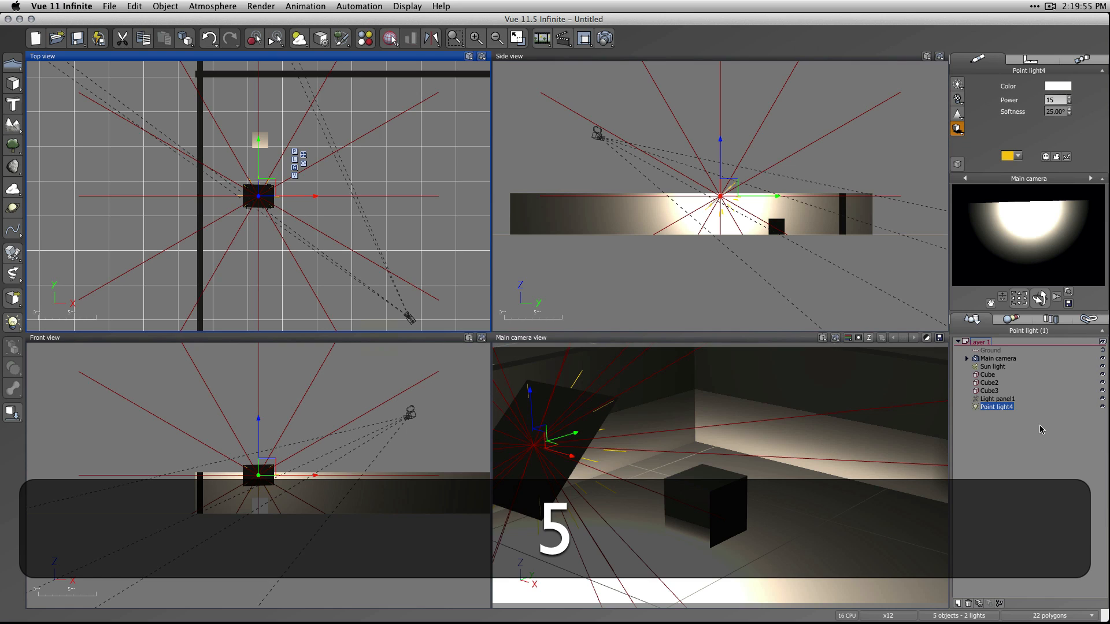
click(1005, 508)
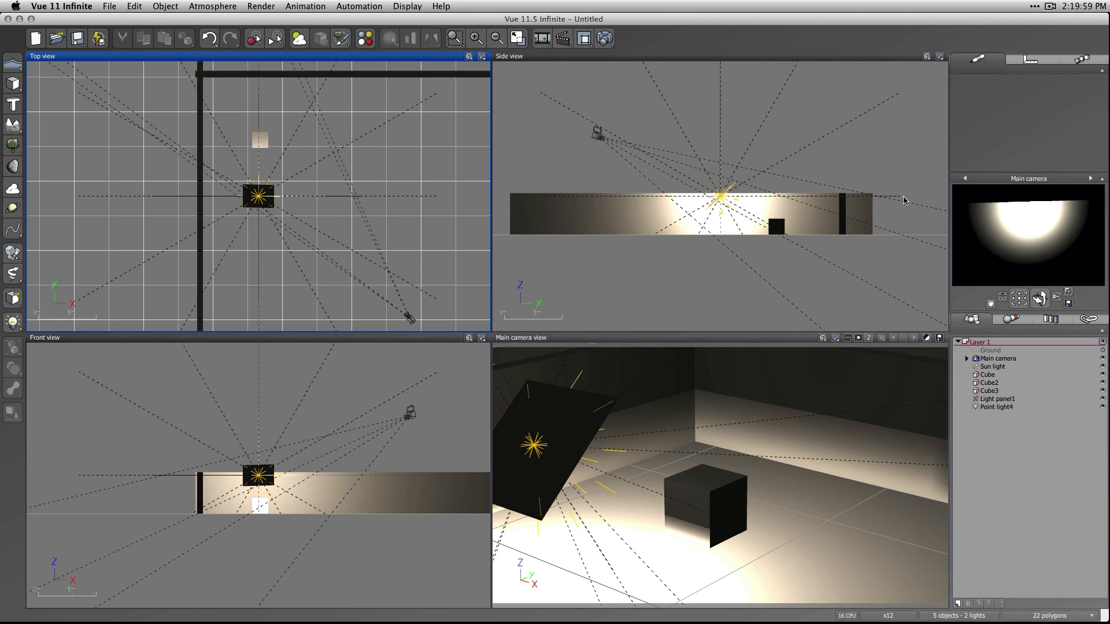
click(608, 40)
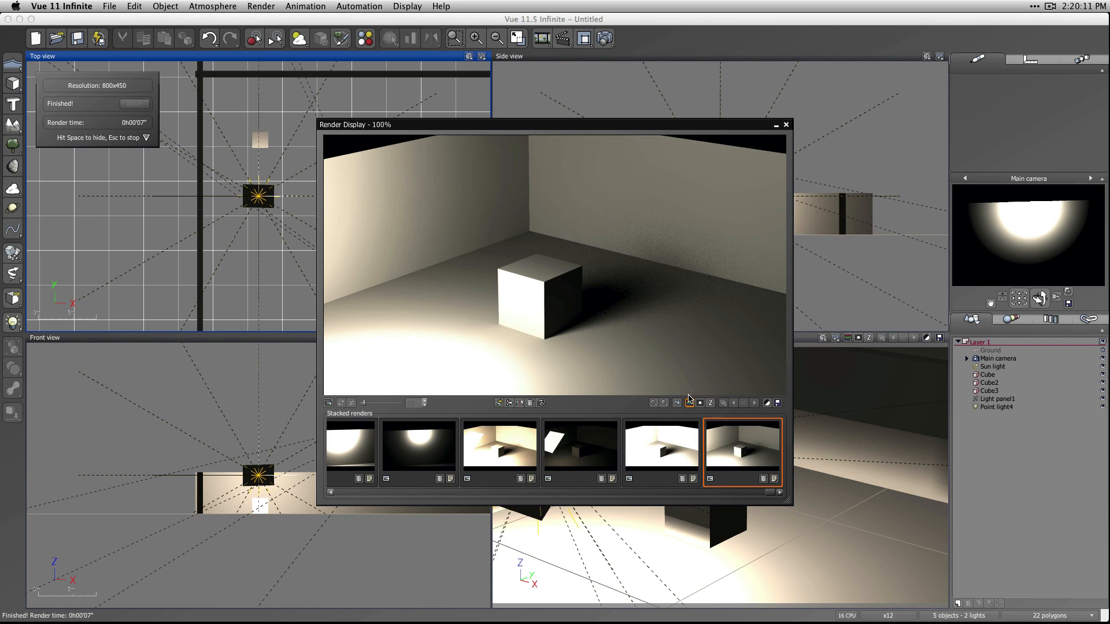
Compare the stacked light panel renders with the point light renders, examining the brightness and shadow around the cube.
click(521, 449)
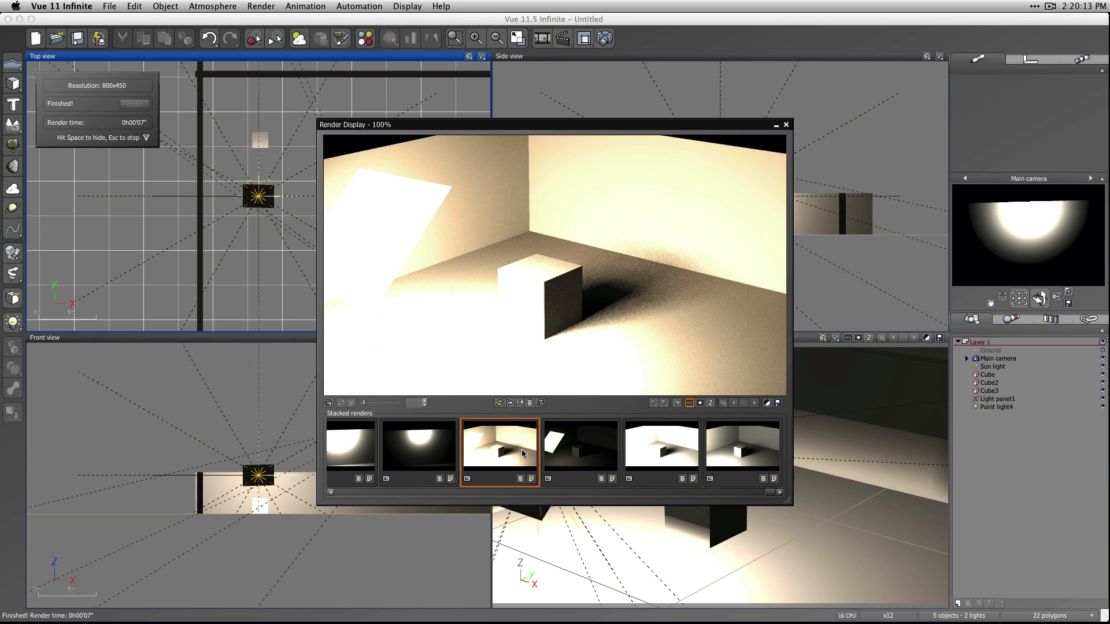
click(729, 442)
click(584, 450)
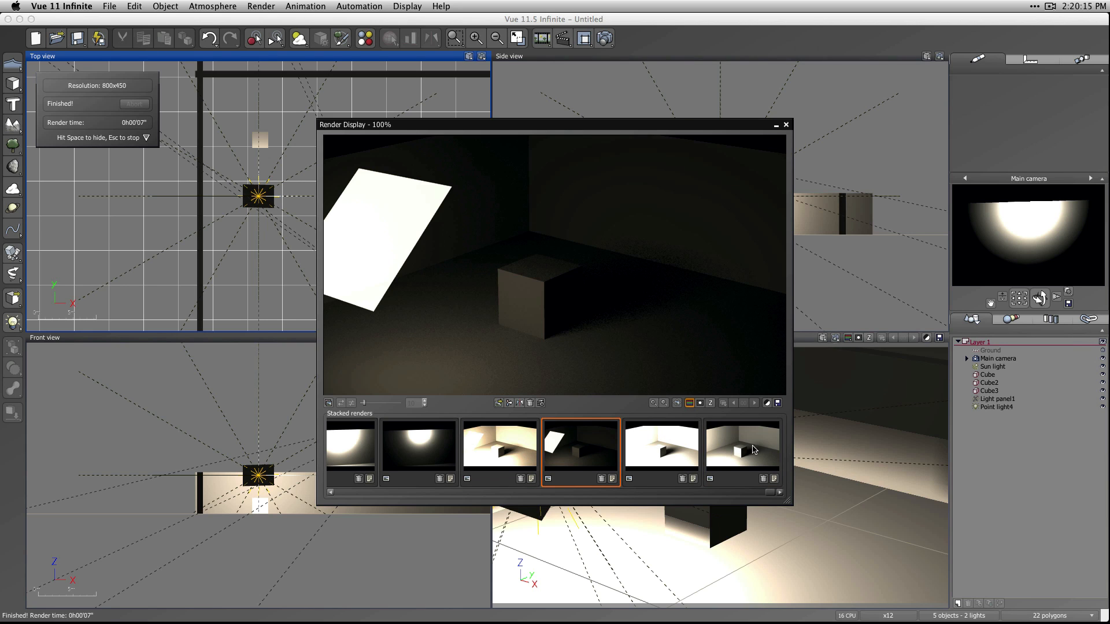
click(729, 453)
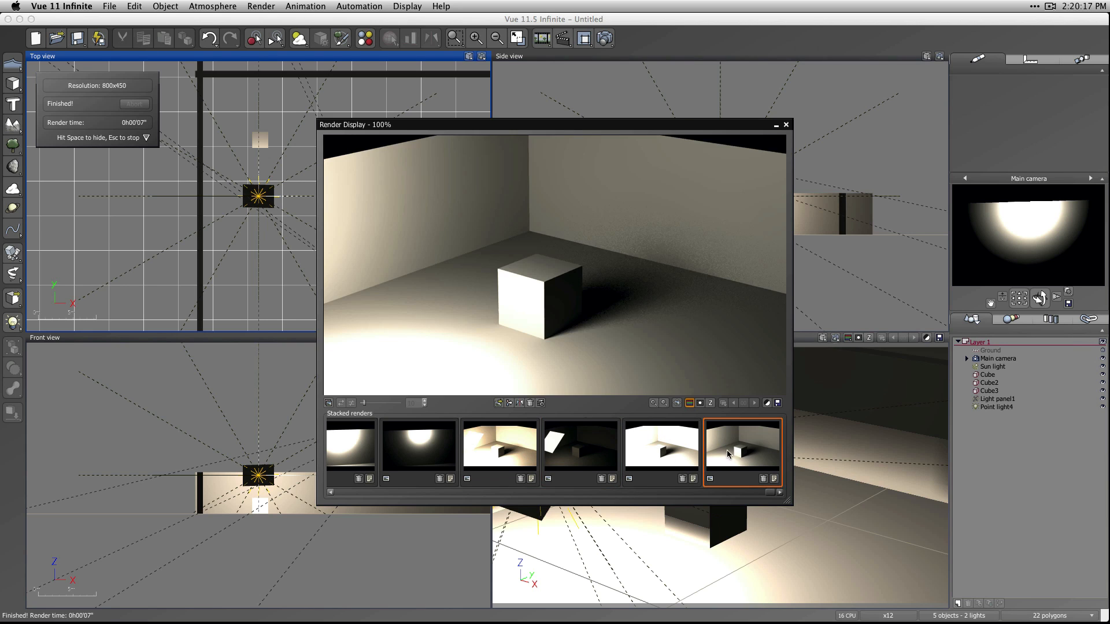
click(644, 452)
click(495, 452)
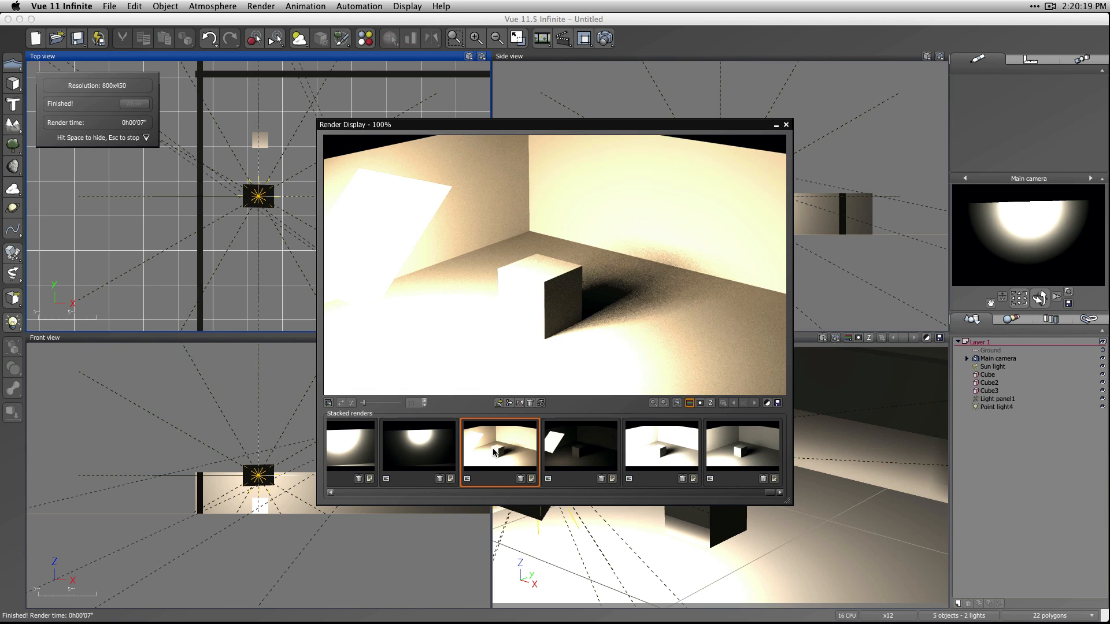
click(663, 449)
click(510, 460)
click(636, 449)
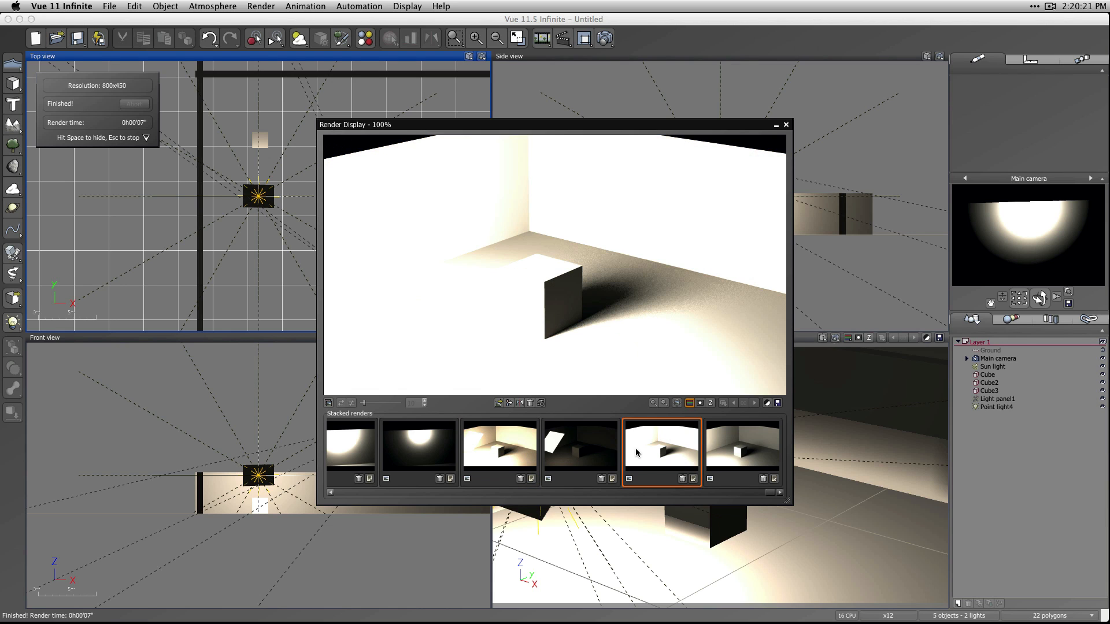
click(515, 446)
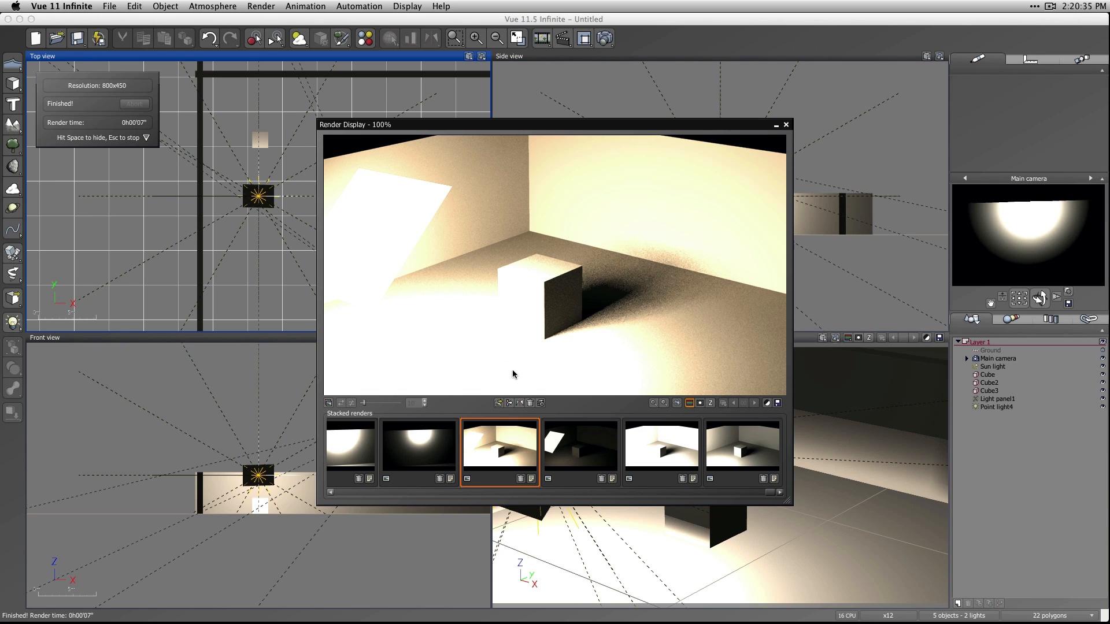
Compare the stacked light panel, point light and earlier attenuation renders, examining brightness and falloff, and close the render display.
click(686, 464)
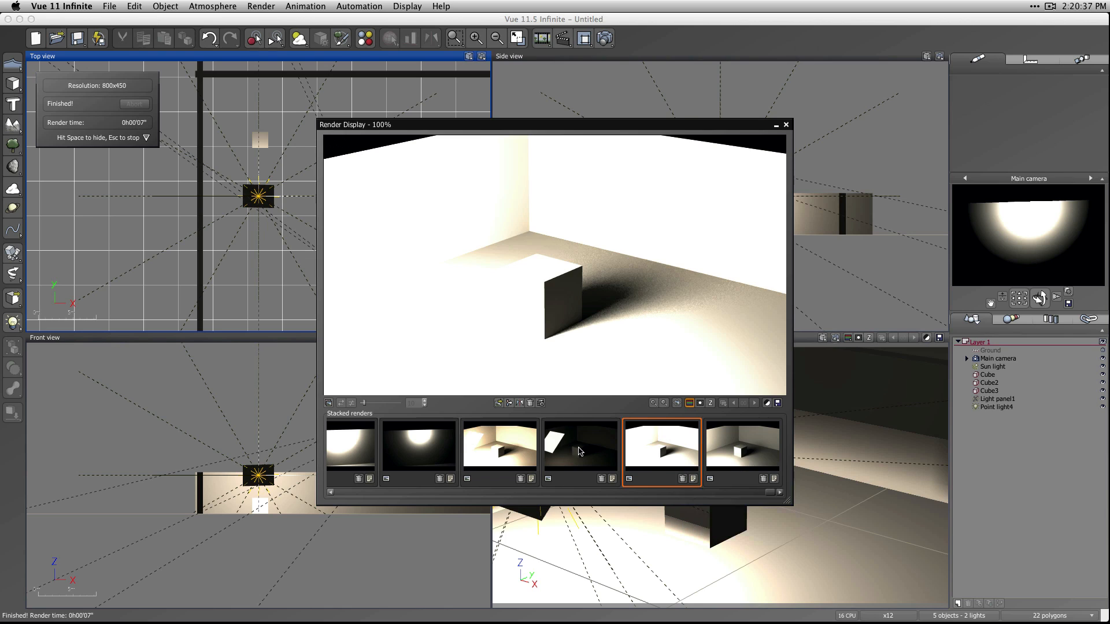
click(583, 453)
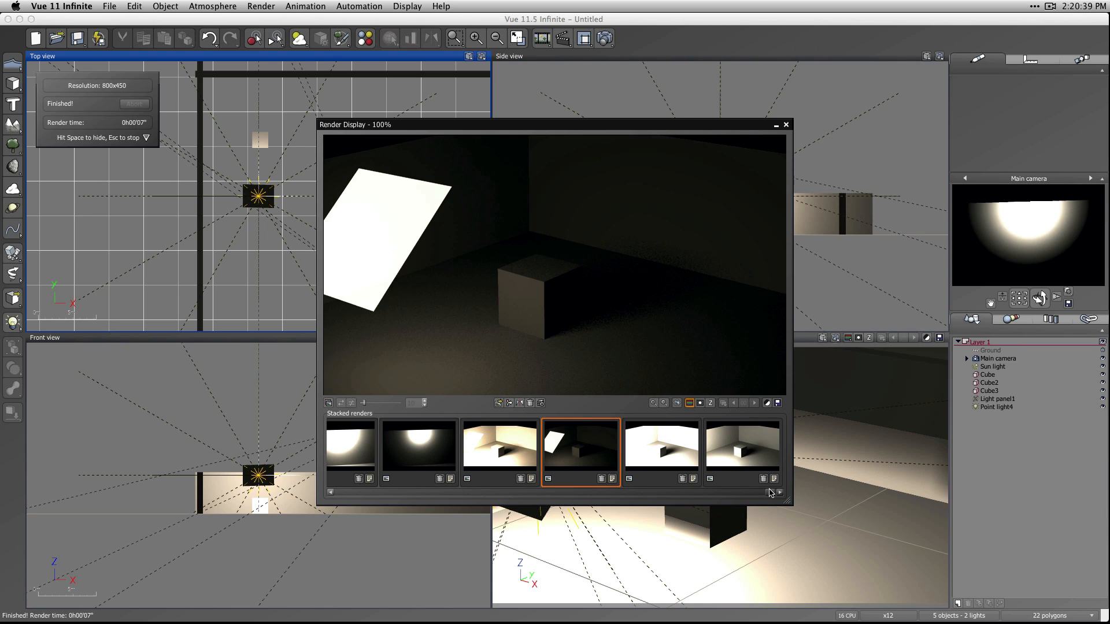
drag(767, 492, 741, 495)
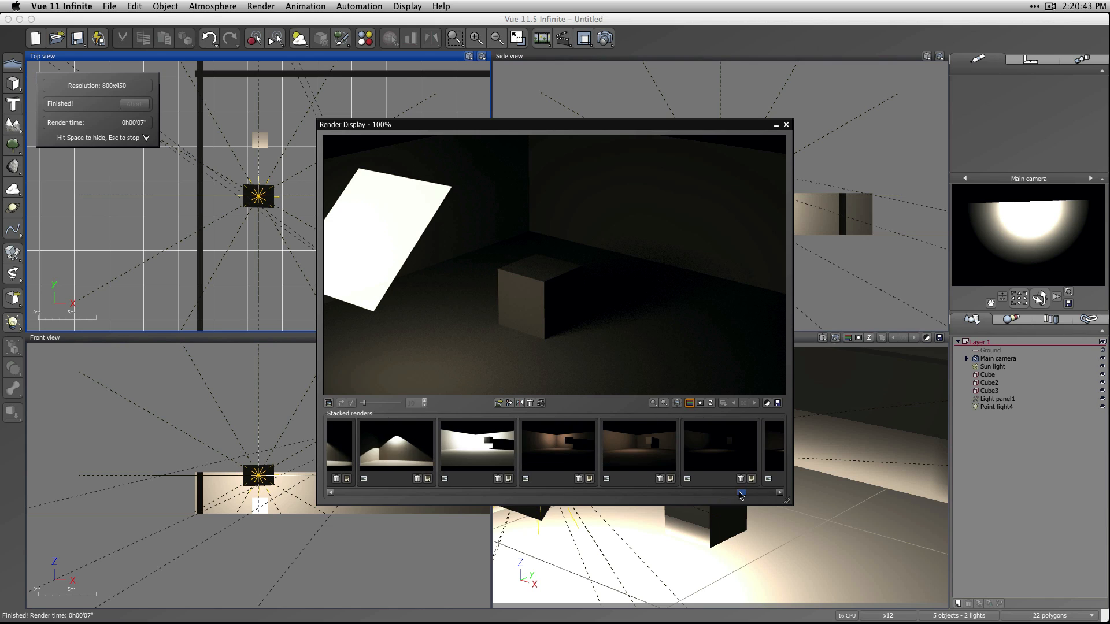
click(647, 449)
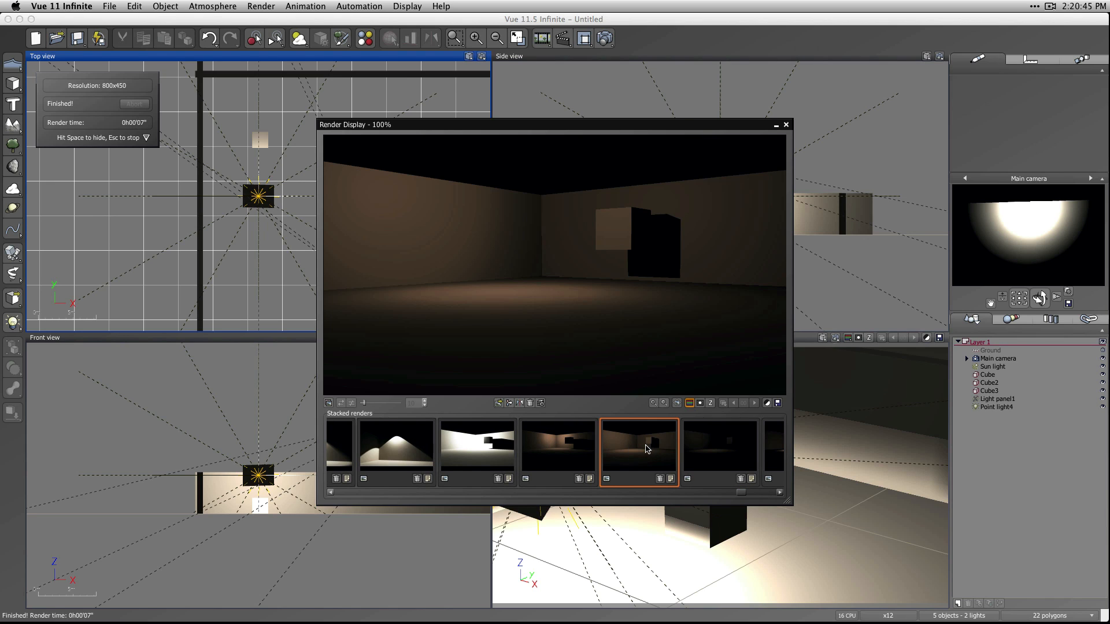
mouse_move(647, 449)
click(779, 460)
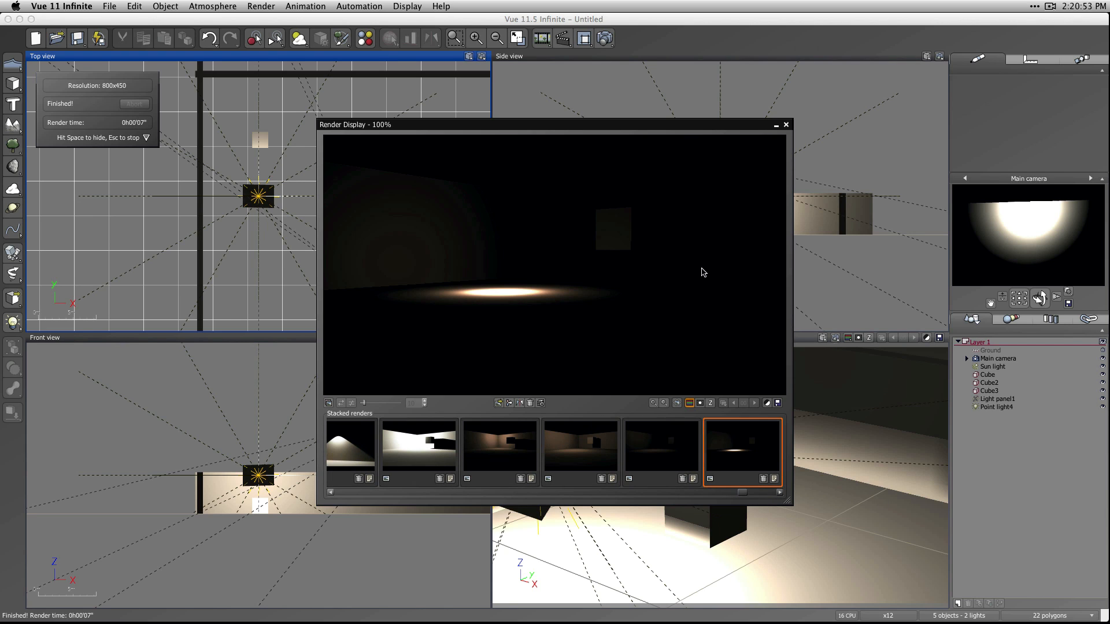
click(786, 125)
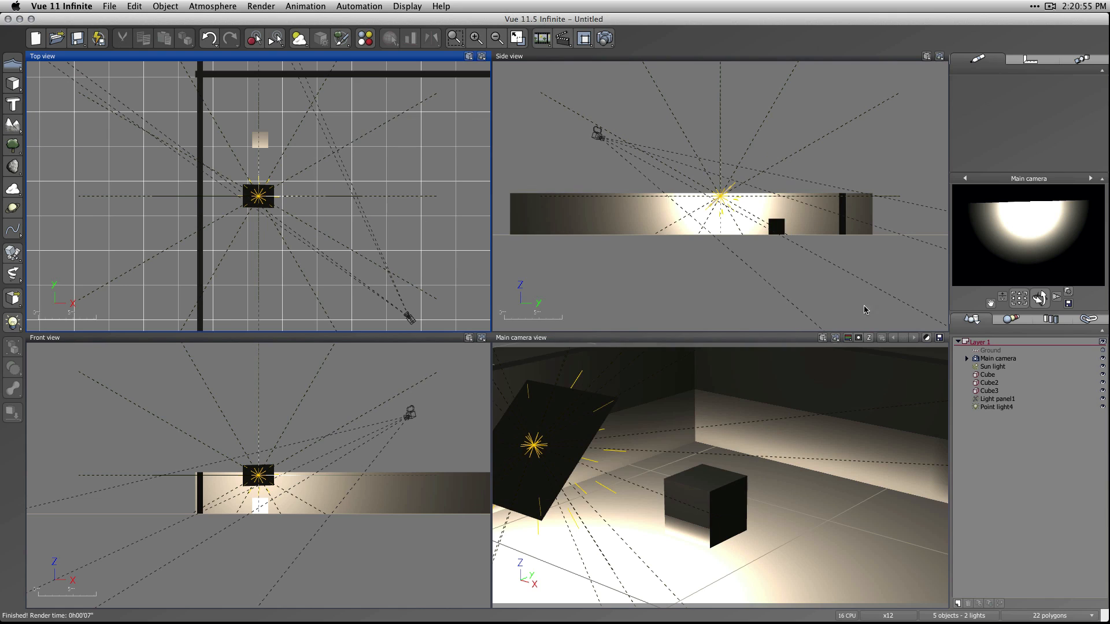
Create a 3D text object reading "Land 6340".
click(271, 197)
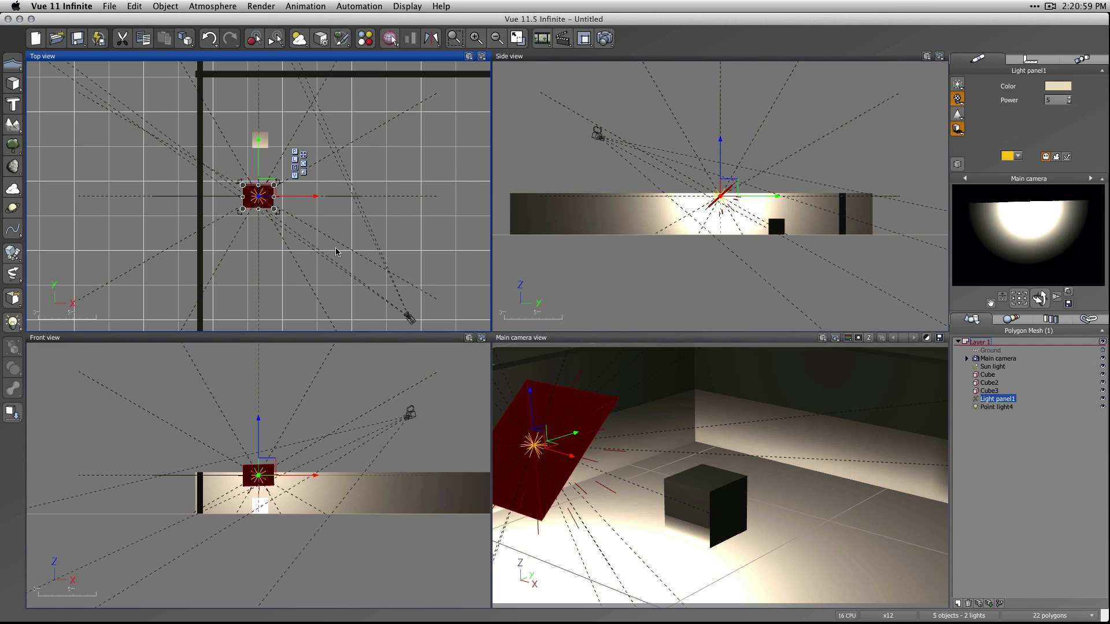
scroll(90, 215, up, 5)
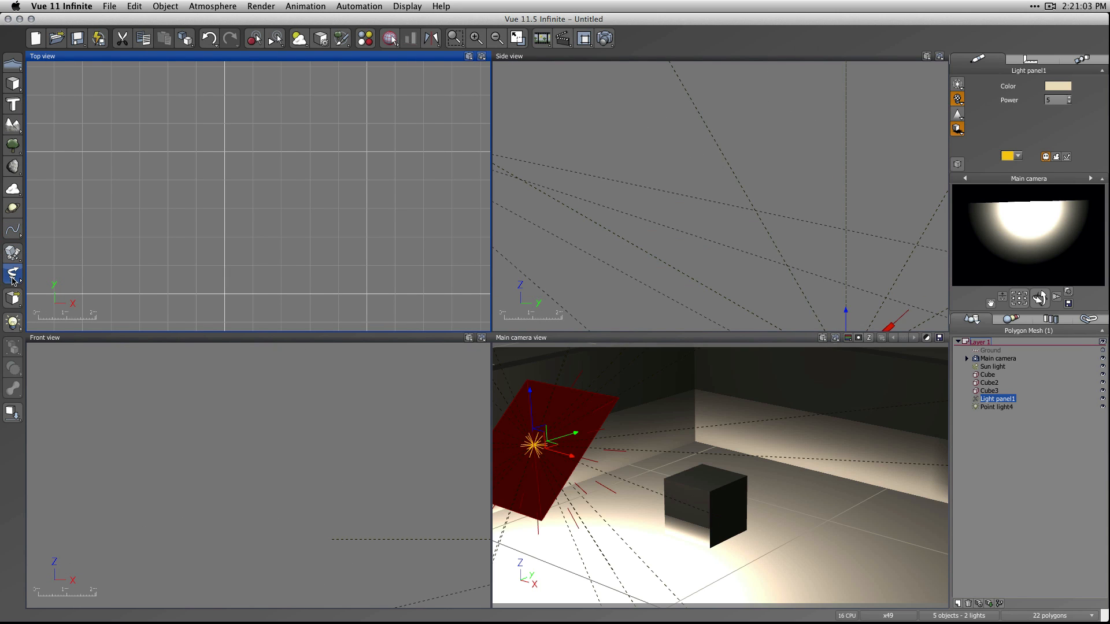
click(1020, 510)
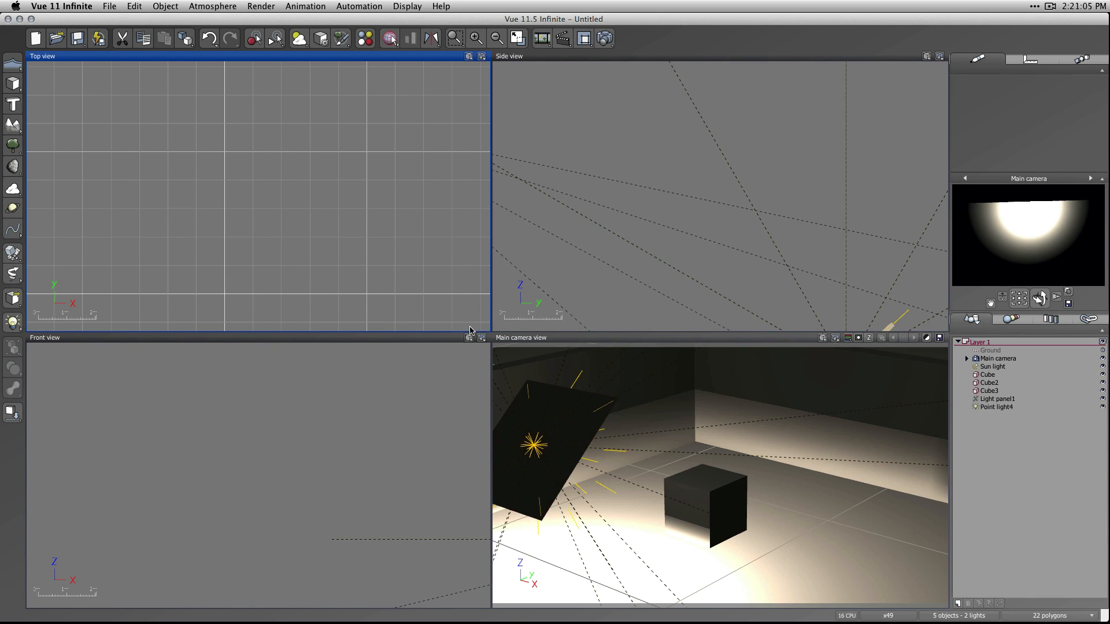
click(13, 104)
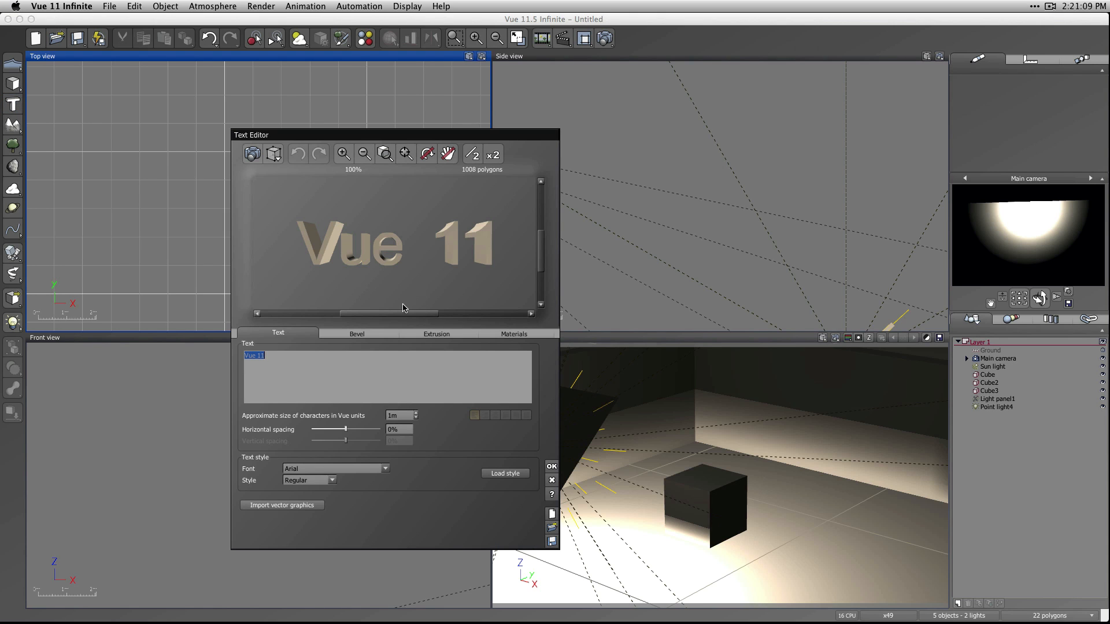
text(Land)
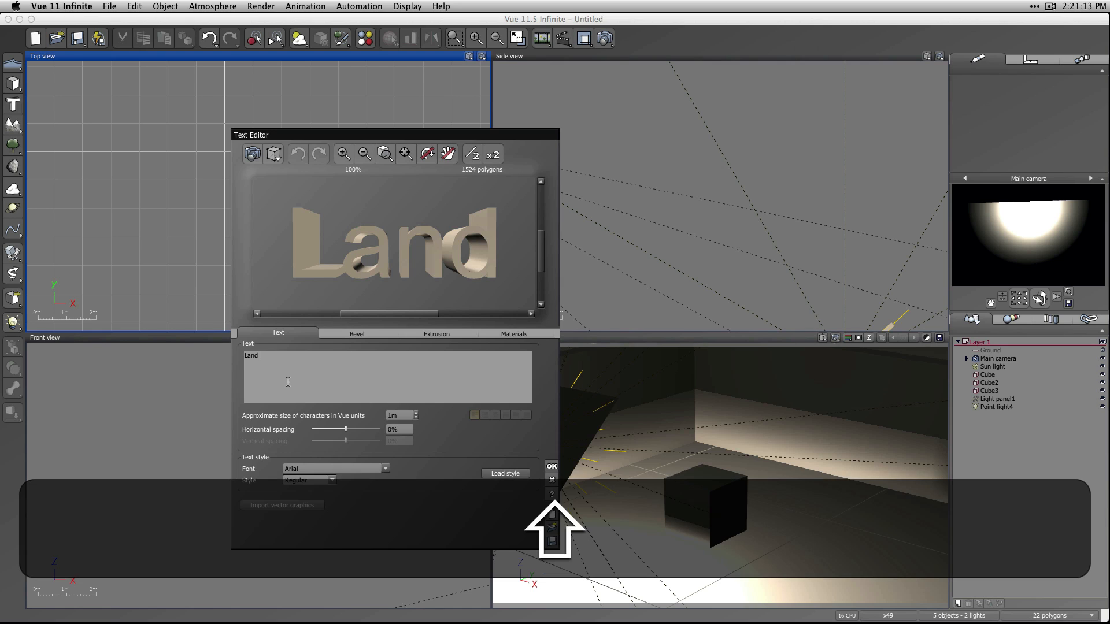
text( 6340)
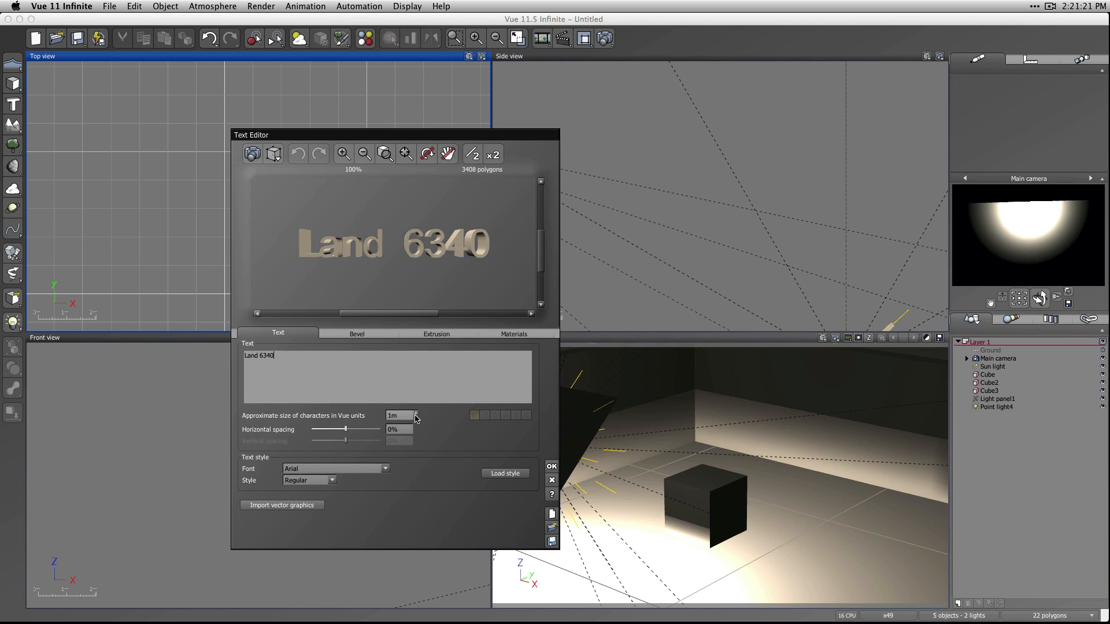
Reduce the text's extrusion length to 8.66 cm with the flat profile and add the text to the scene.
click(344, 333)
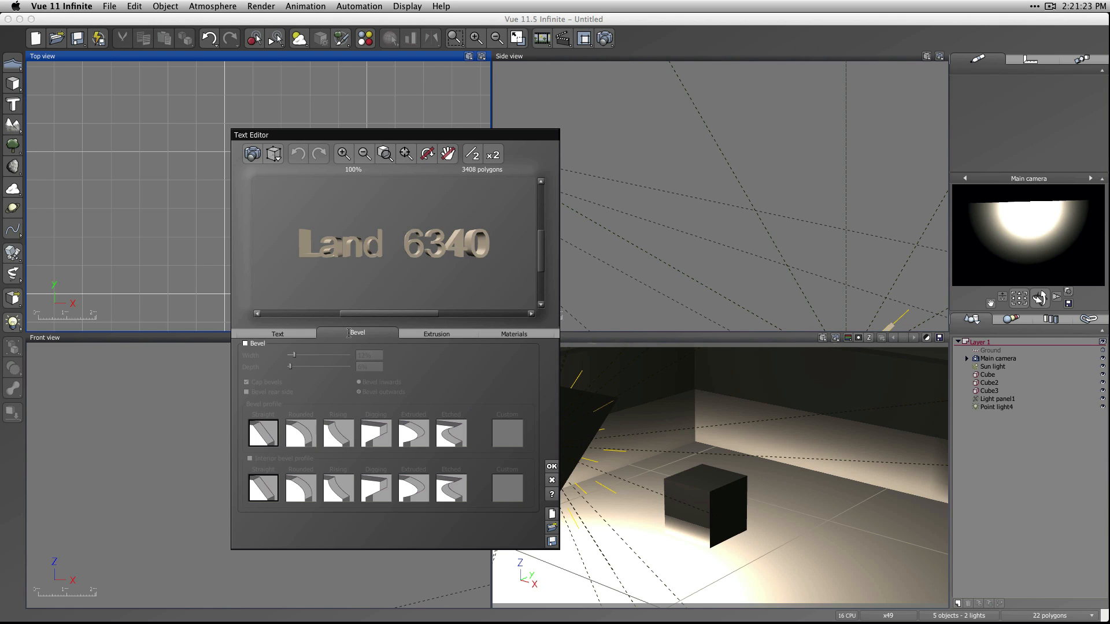
click(429, 332)
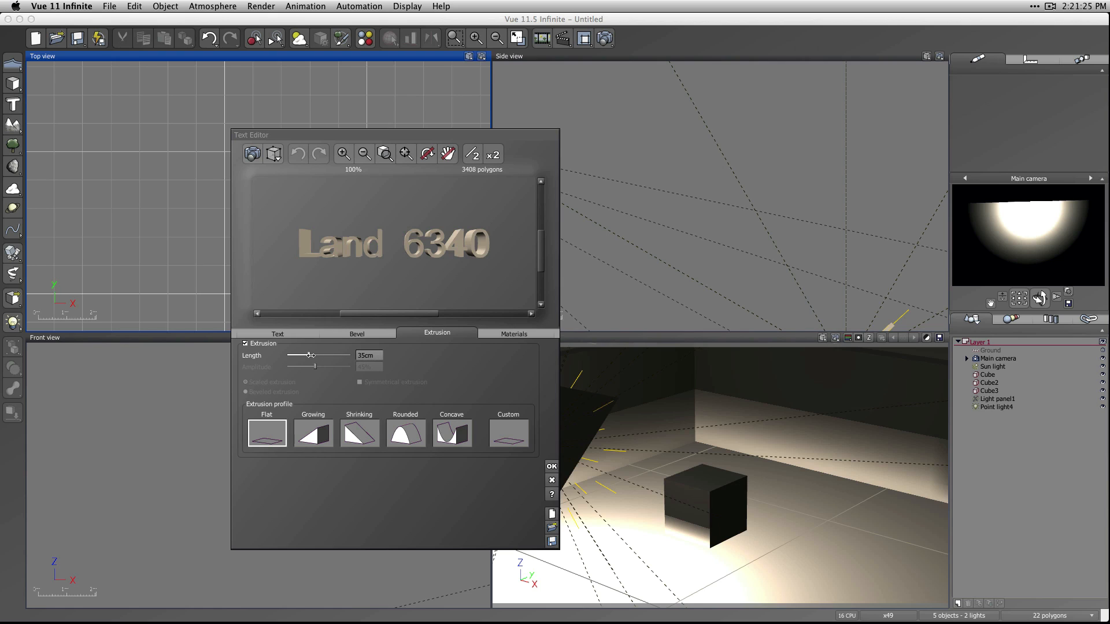
drag(310, 355, 300, 355)
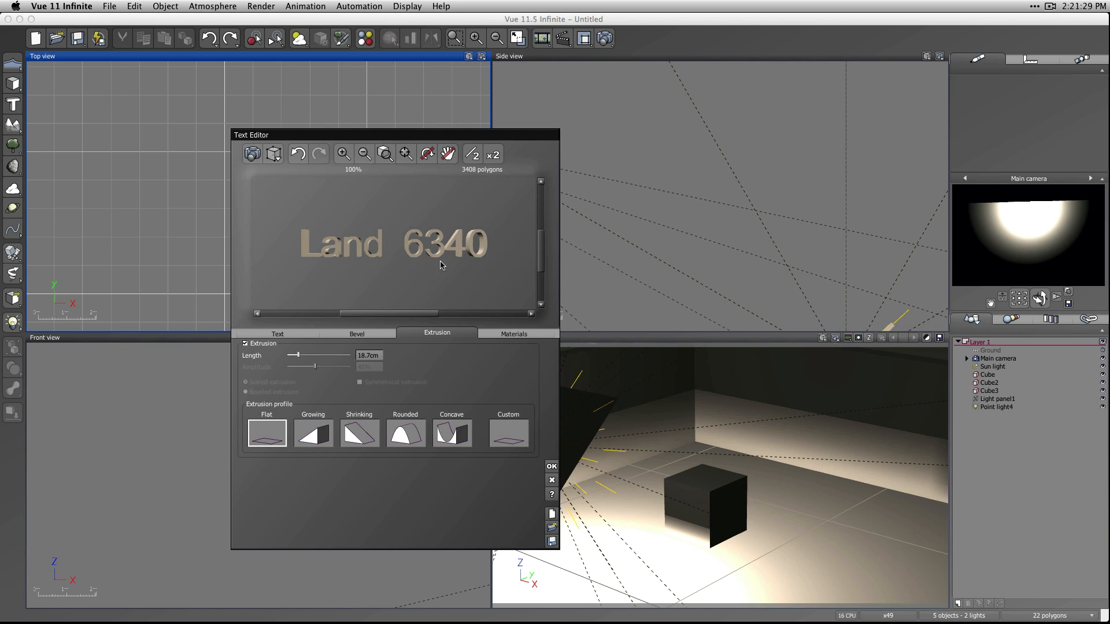
drag(478, 272, 358, 327)
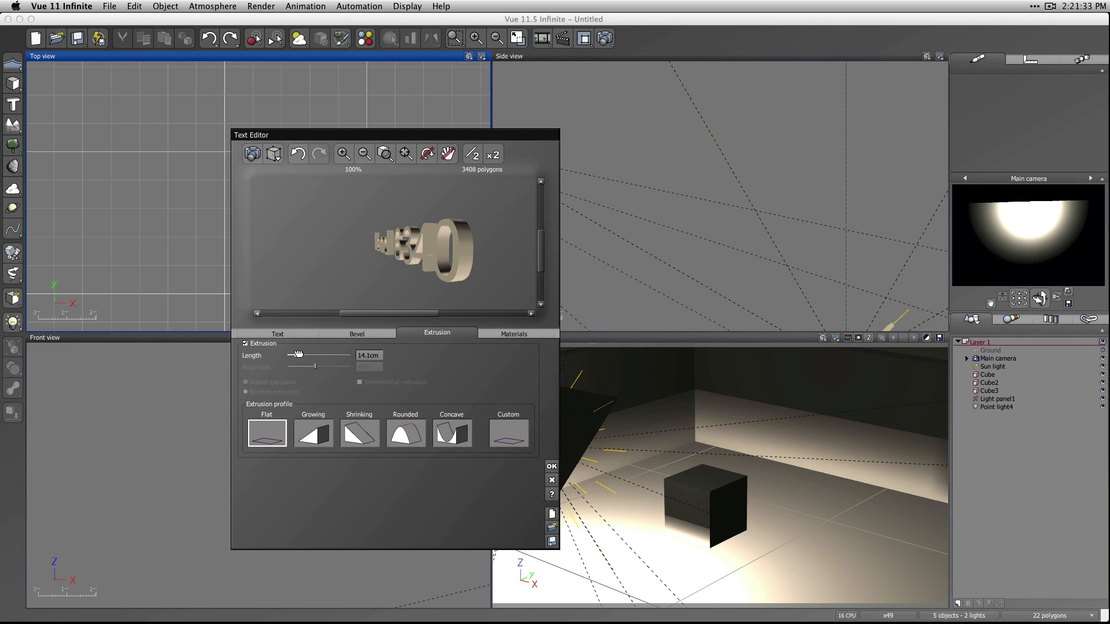
drag(298, 354, 293, 355)
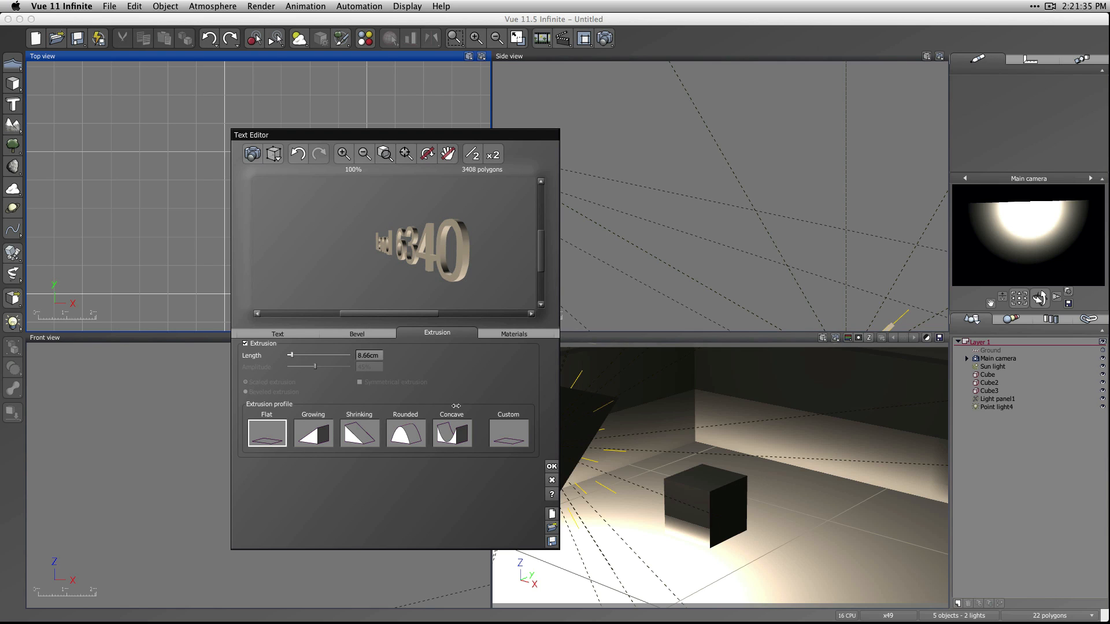
click(551, 466)
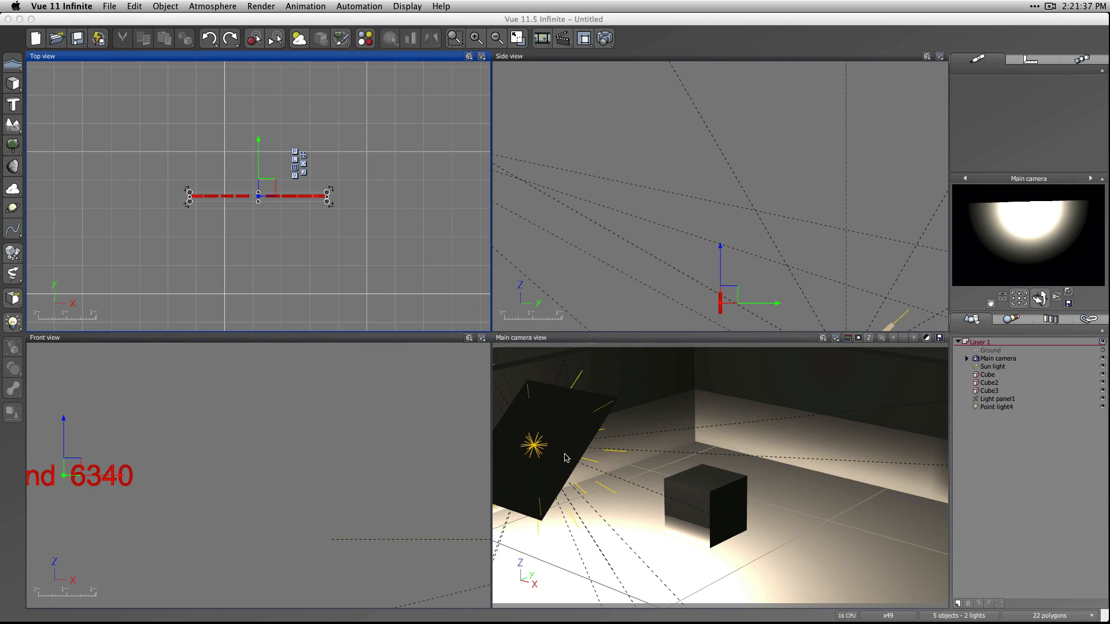
Position the Land 6340 text just in front of the back wall's inner face, lowered below the wall's upper edge.
scroll(328, 240, down, 5)
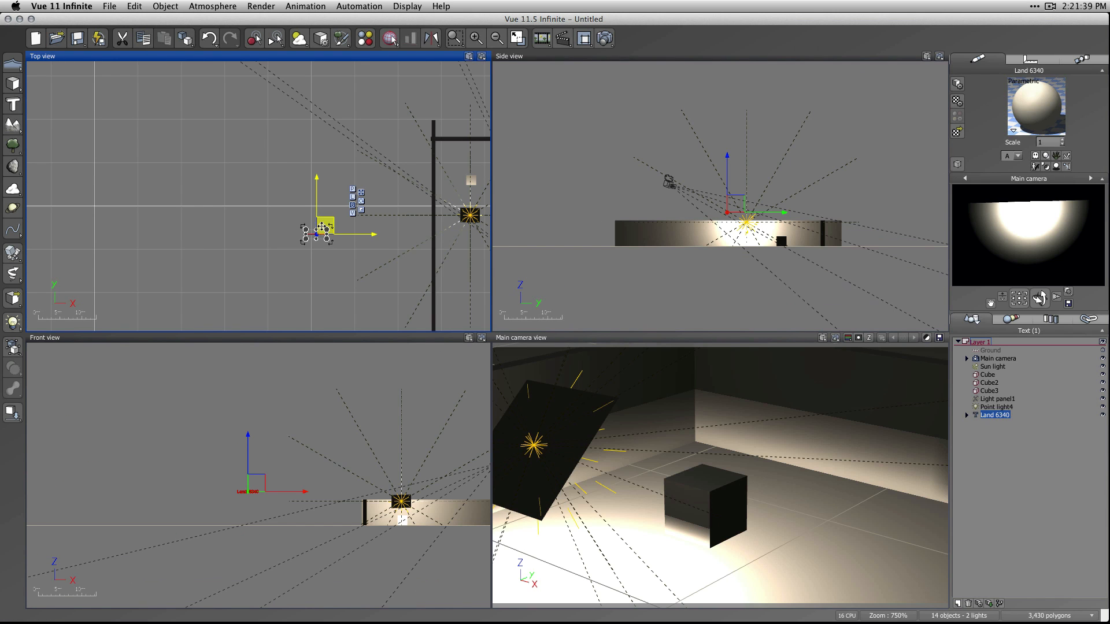
drag(322, 226, 481, 132)
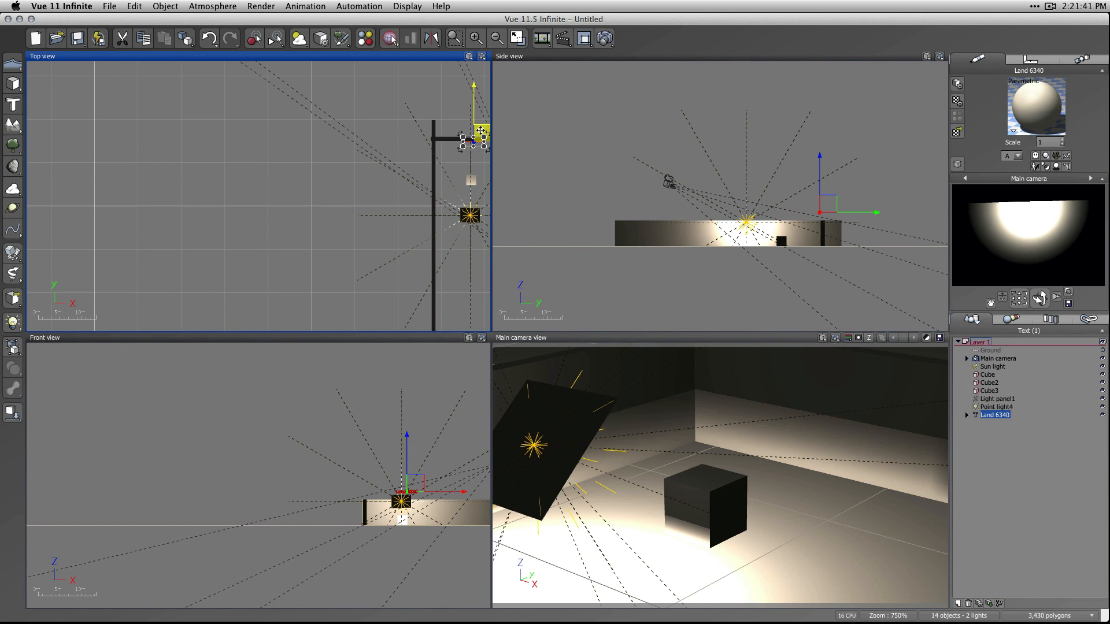
scroll(462, 127, up, 8)
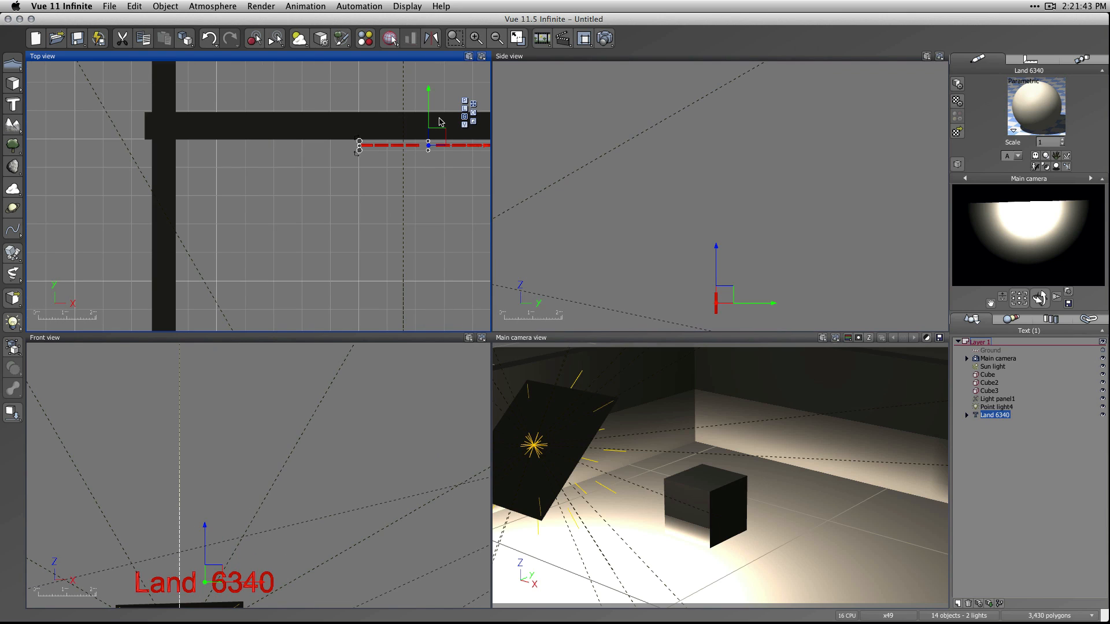
click(433, 193)
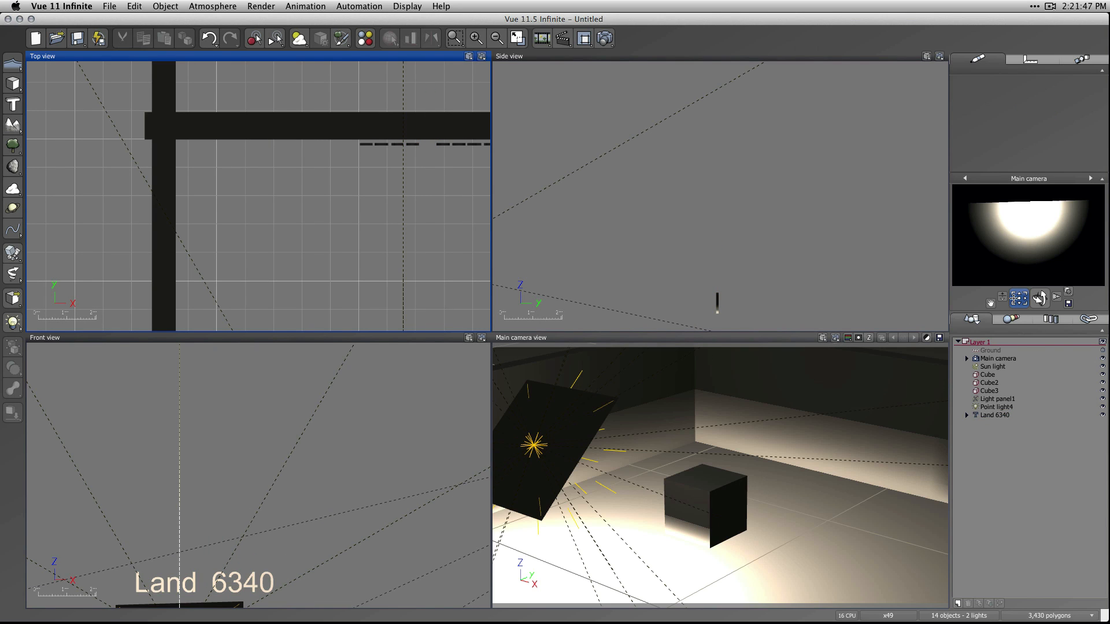
drag(1013, 298, 864, 416)
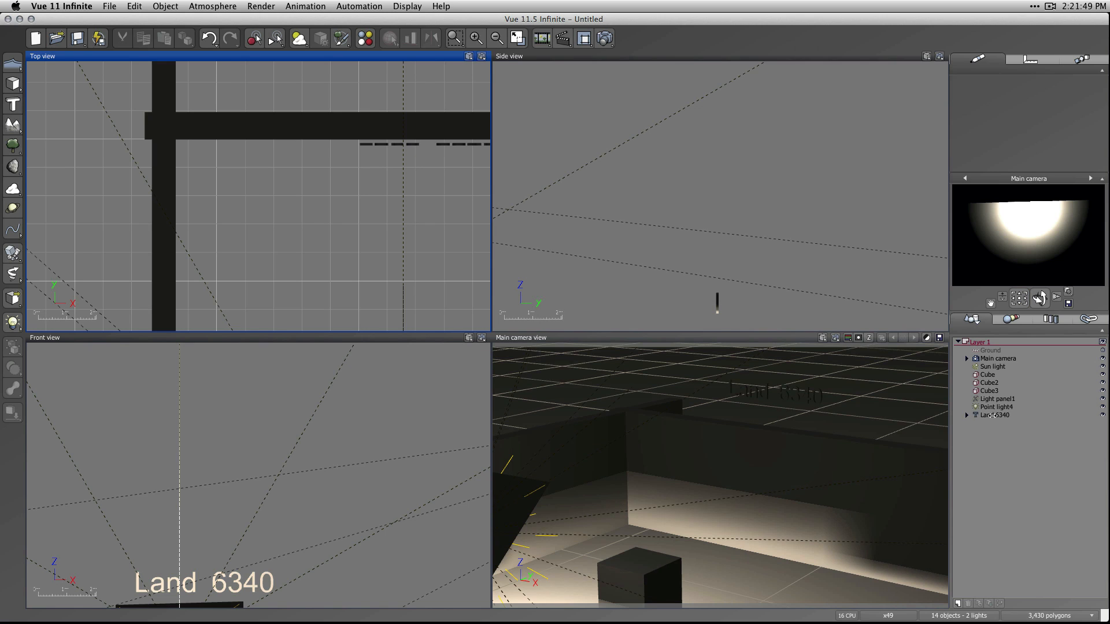
click(993, 415)
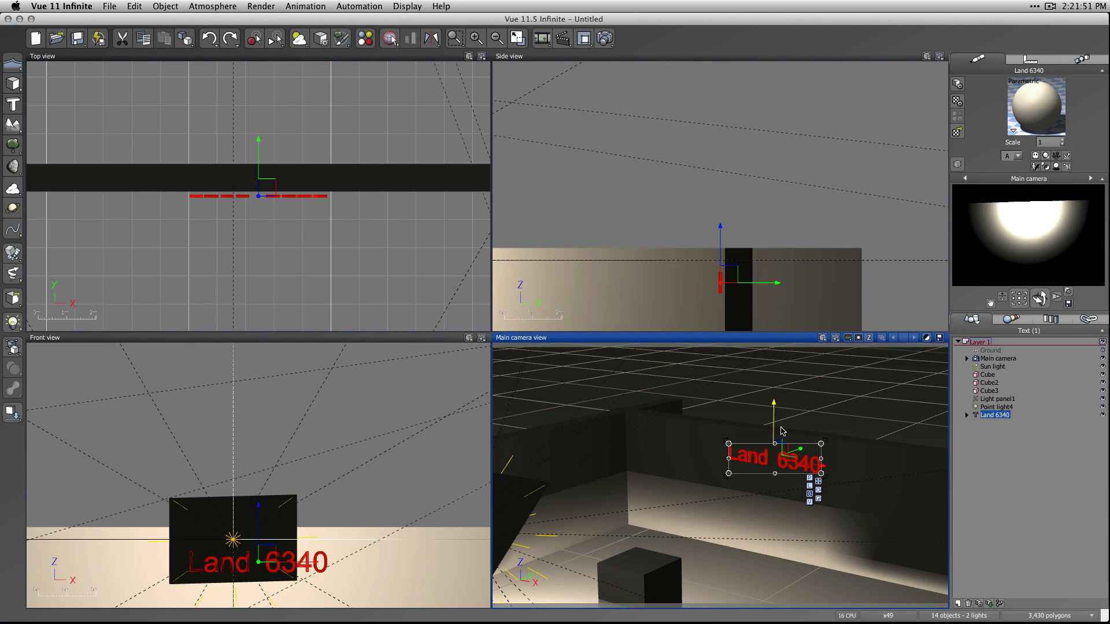
click(988, 430)
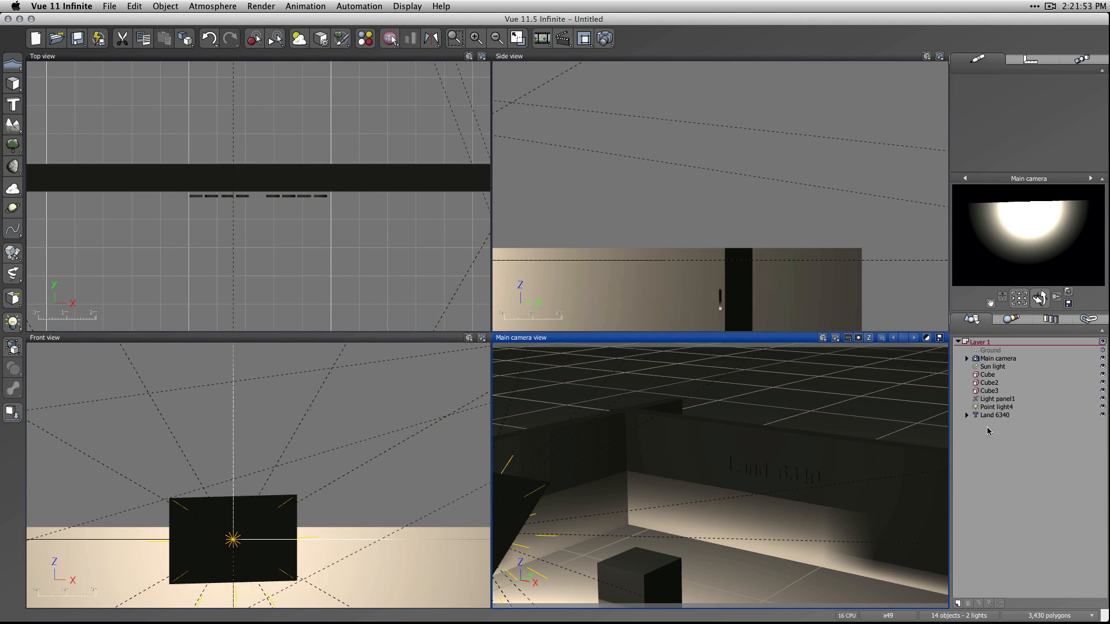
Delete the light panel and the point light from the scene.
click(990, 391)
click(997, 399)
shift+click(999, 408)
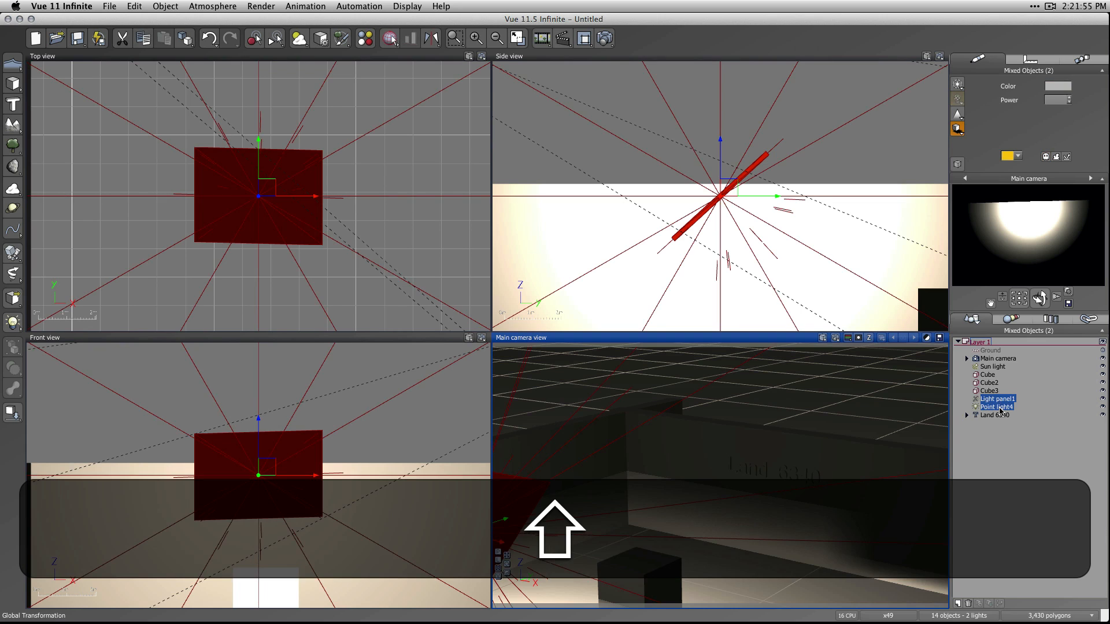
key(shift+BackSpace)
Convert the Land 6340 text to an area light and render the scene.
click(995, 399)
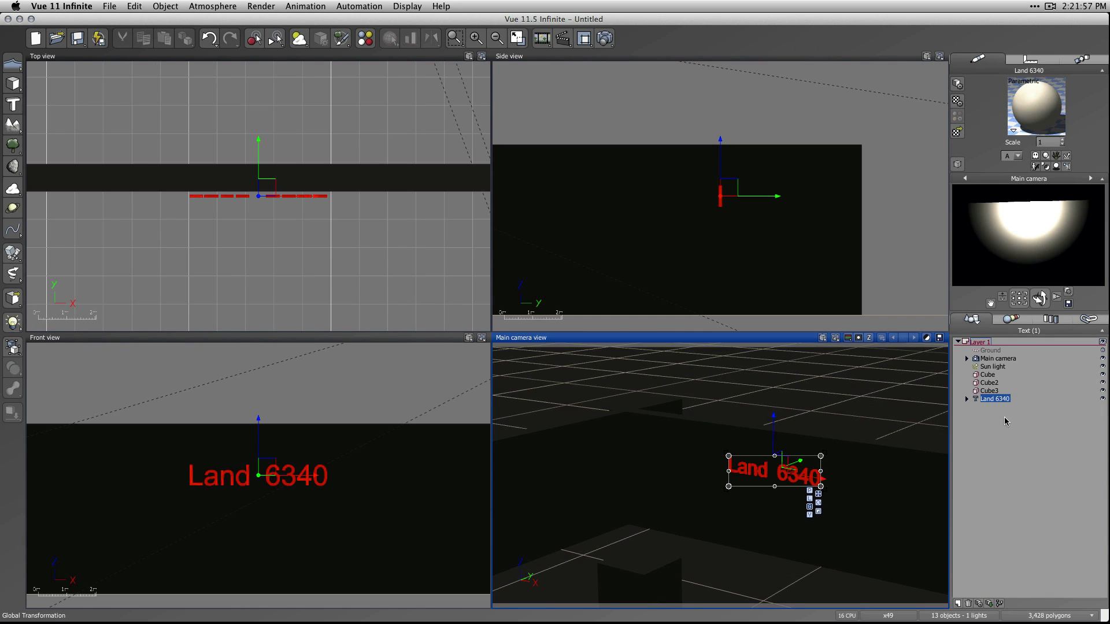
right_click(991, 401)
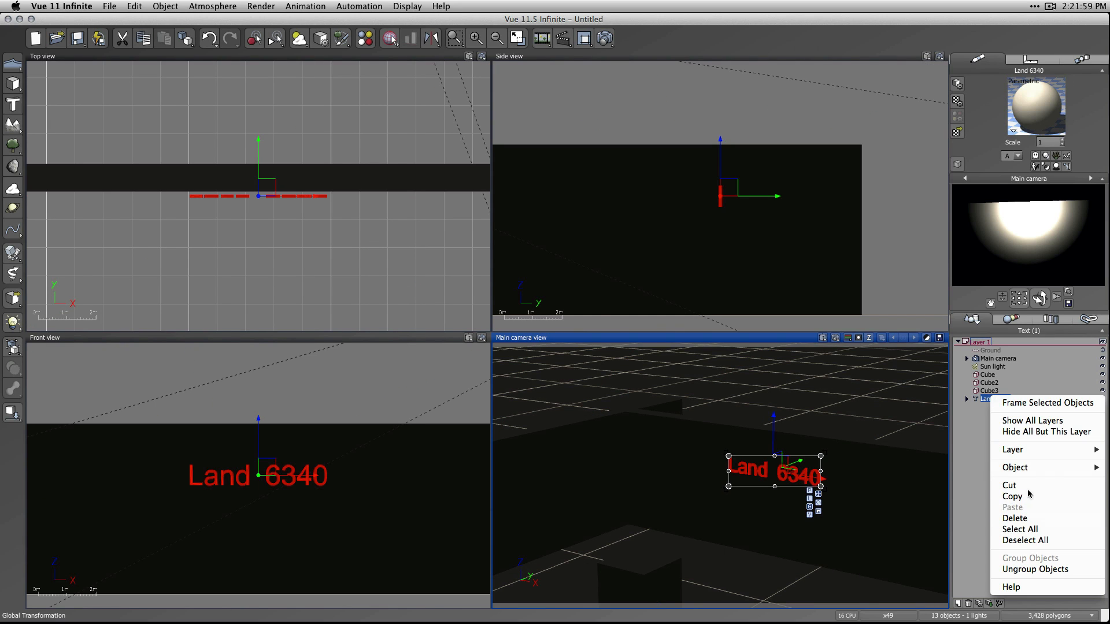
mouse_move(1035, 468)
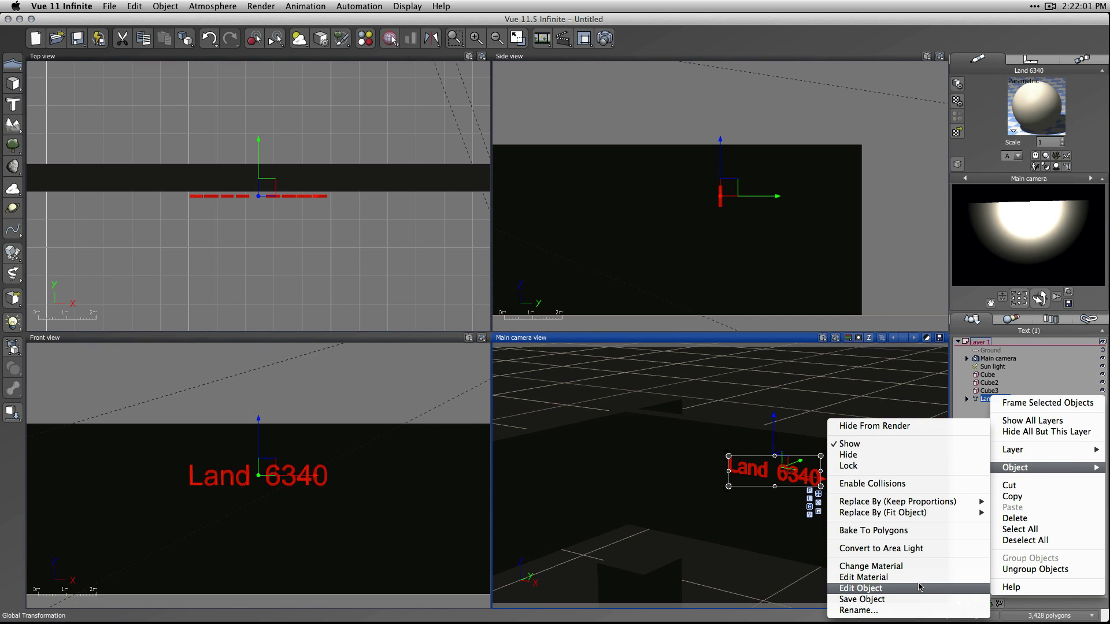
click(888, 549)
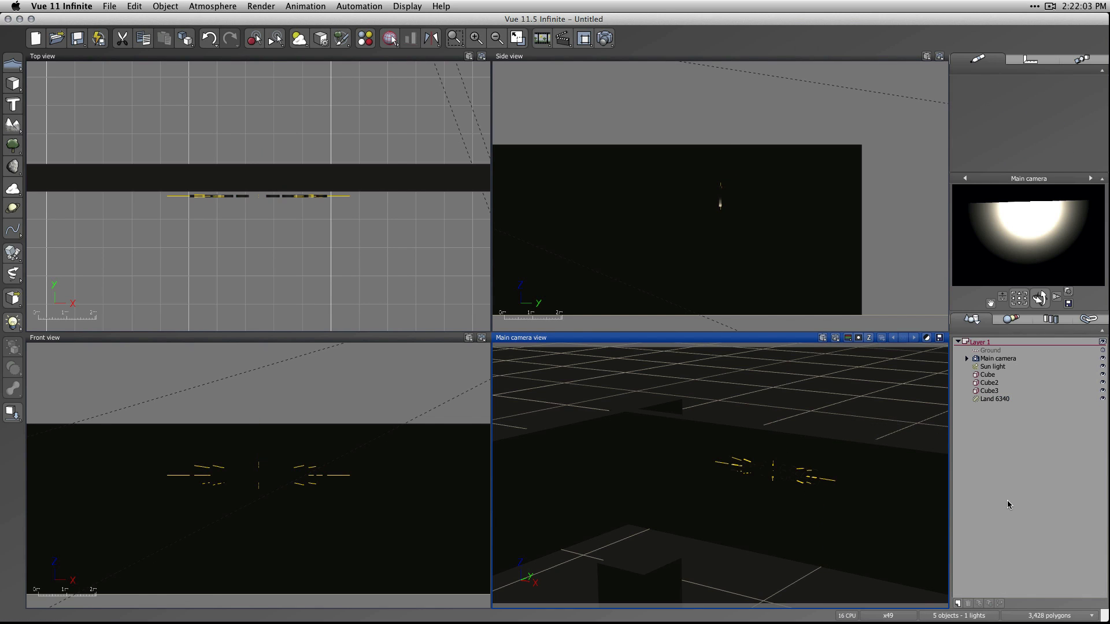
click(604, 38)
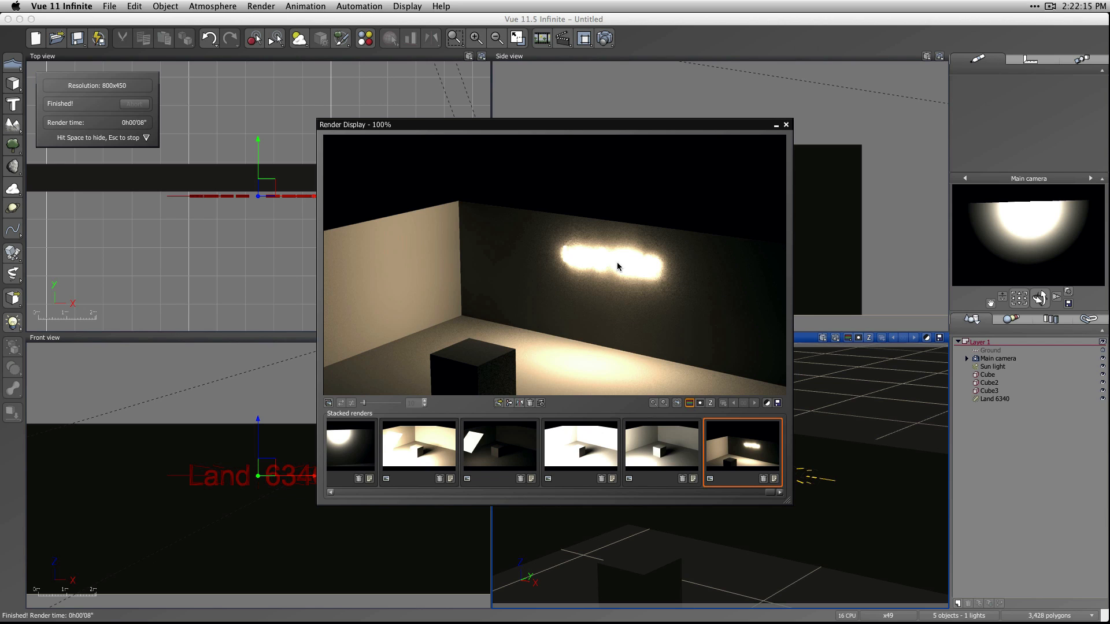
click(786, 125)
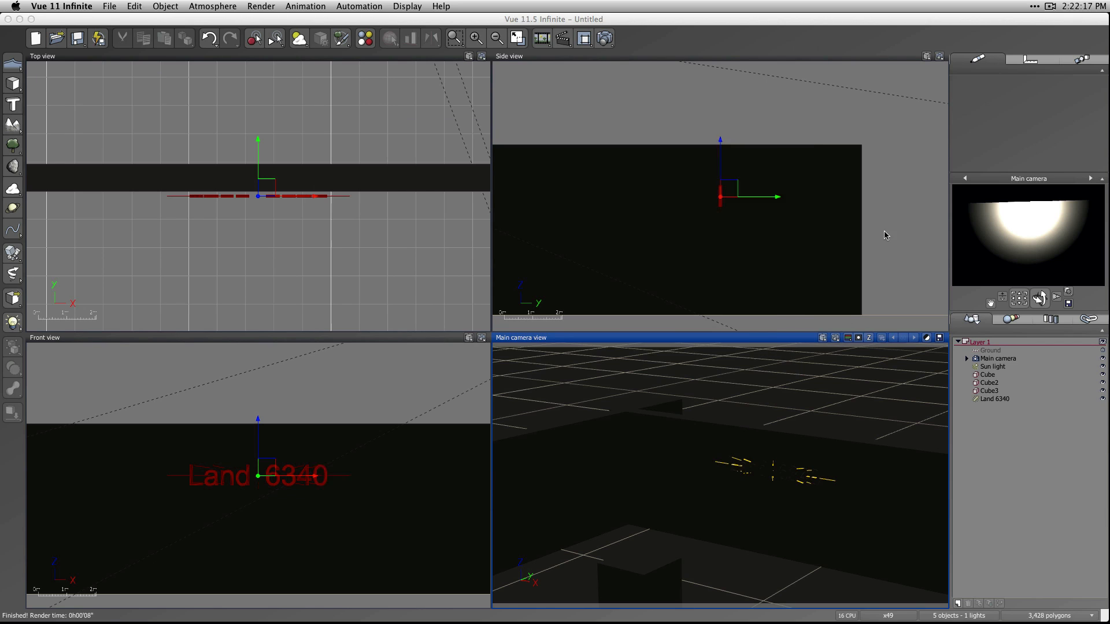
Set the Land 6340 area light's power to 5 and render the scene again.
click(1001, 400)
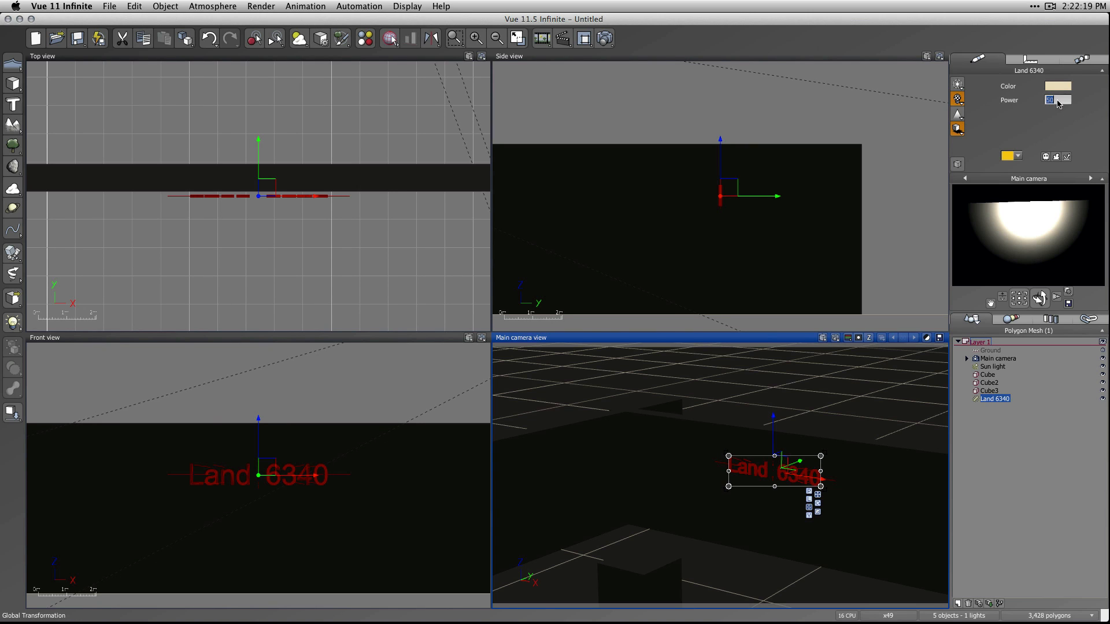
text(5)
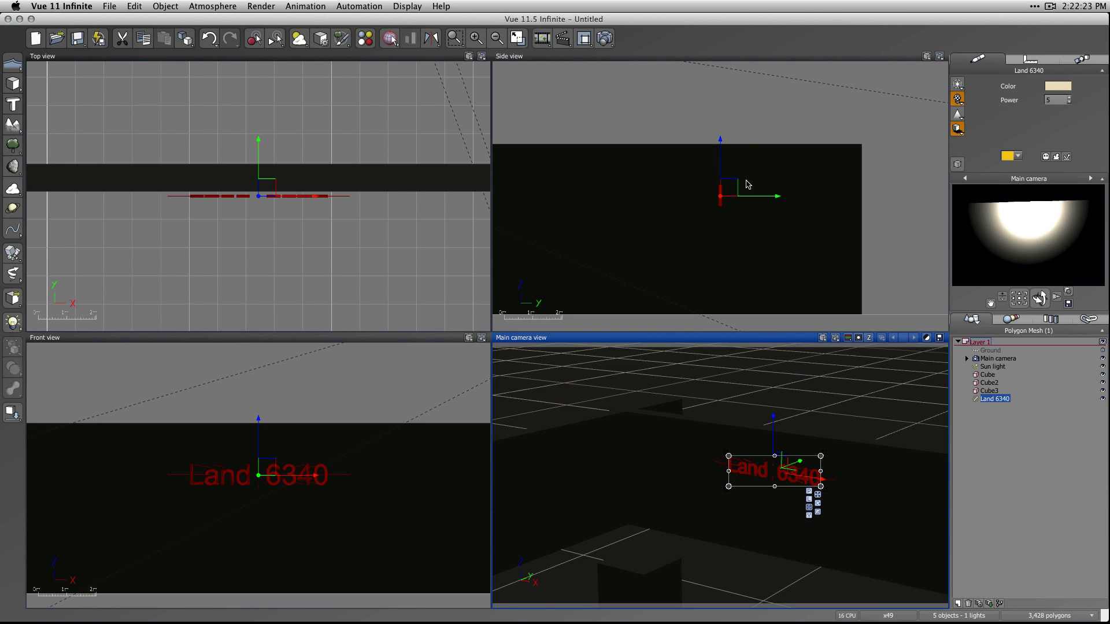
click(605, 39)
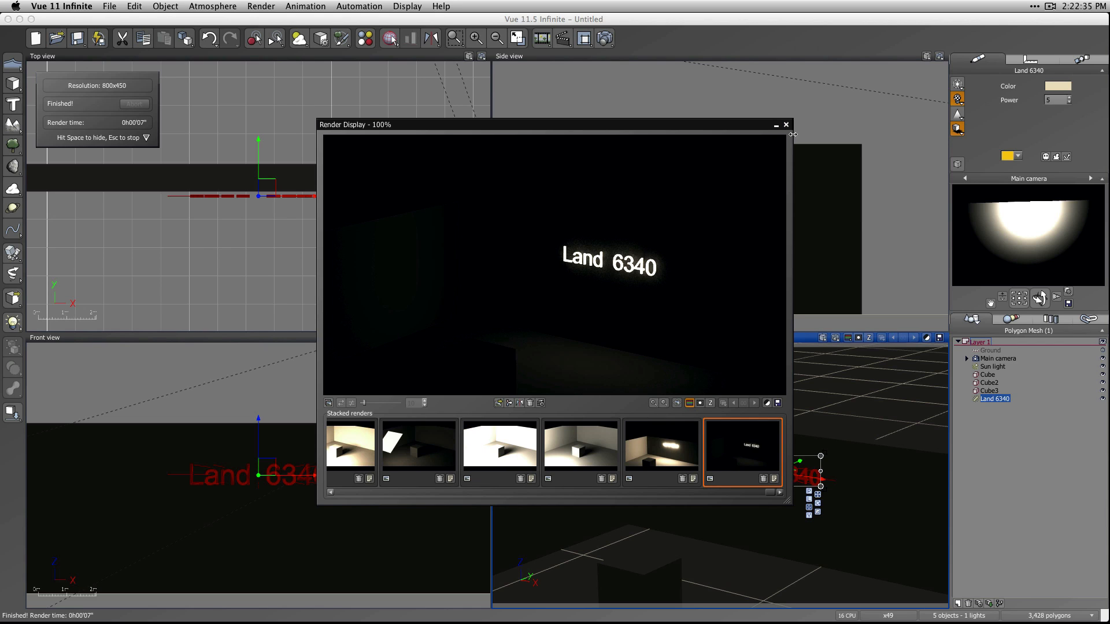
Close the finished render and bake the Land 6340 area light to polygons.
click(786, 124)
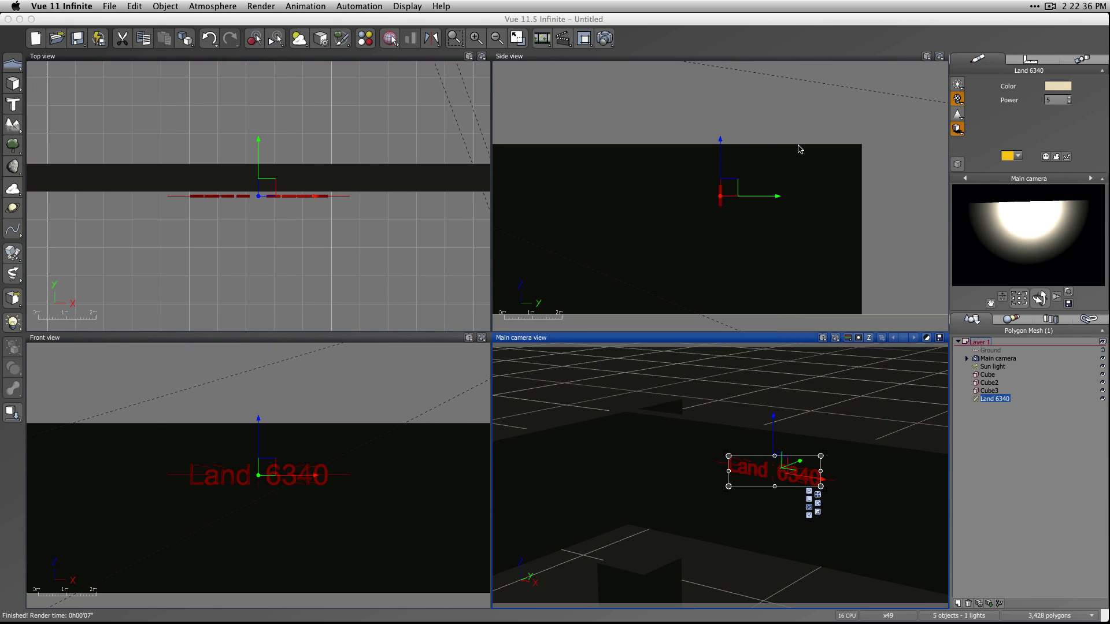
click(1033, 441)
right_click(995, 399)
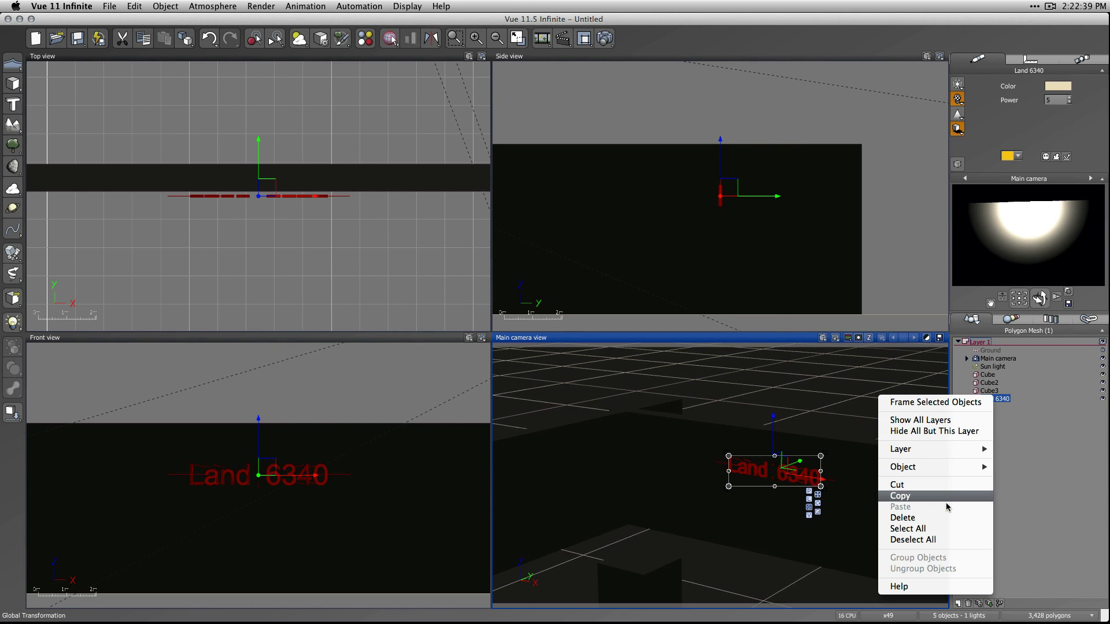
mouse_move(939, 469)
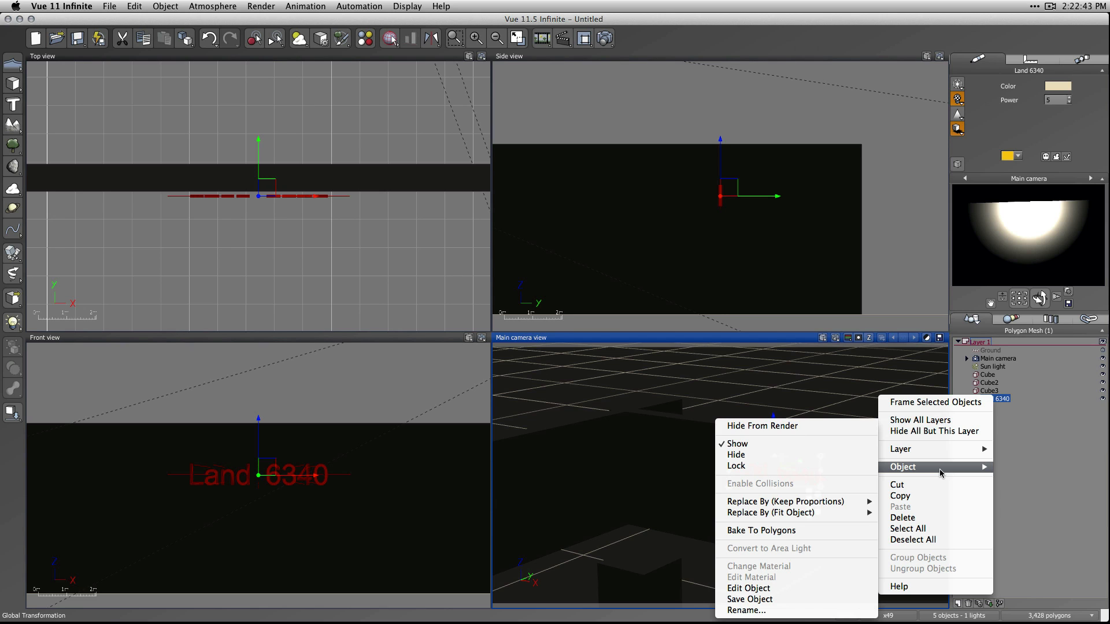
click(737, 530)
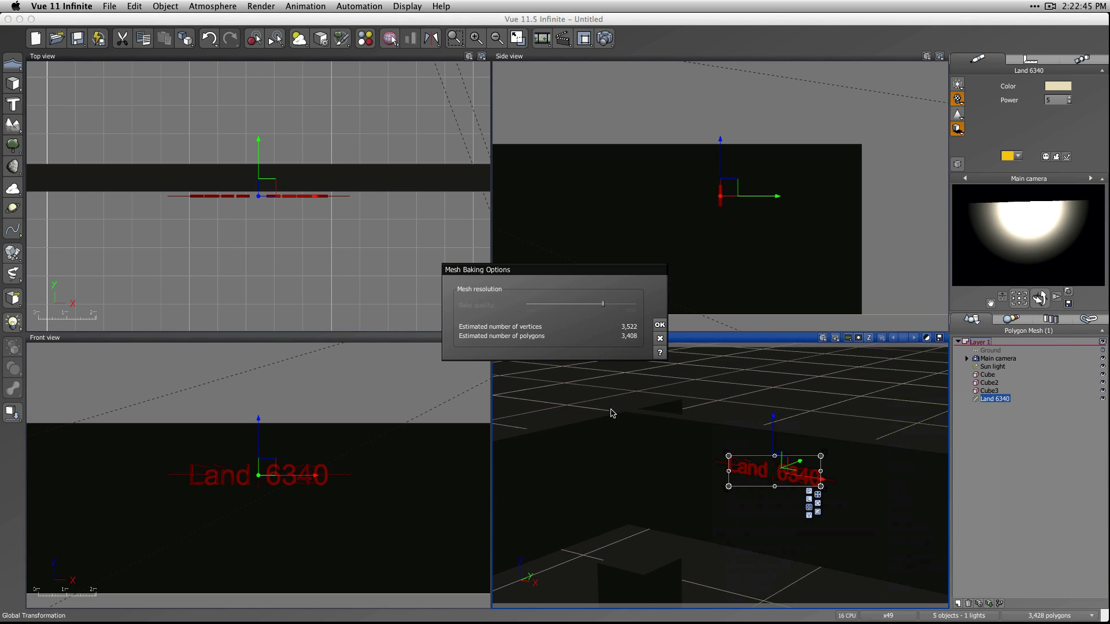
drag(605, 305, 641, 306)
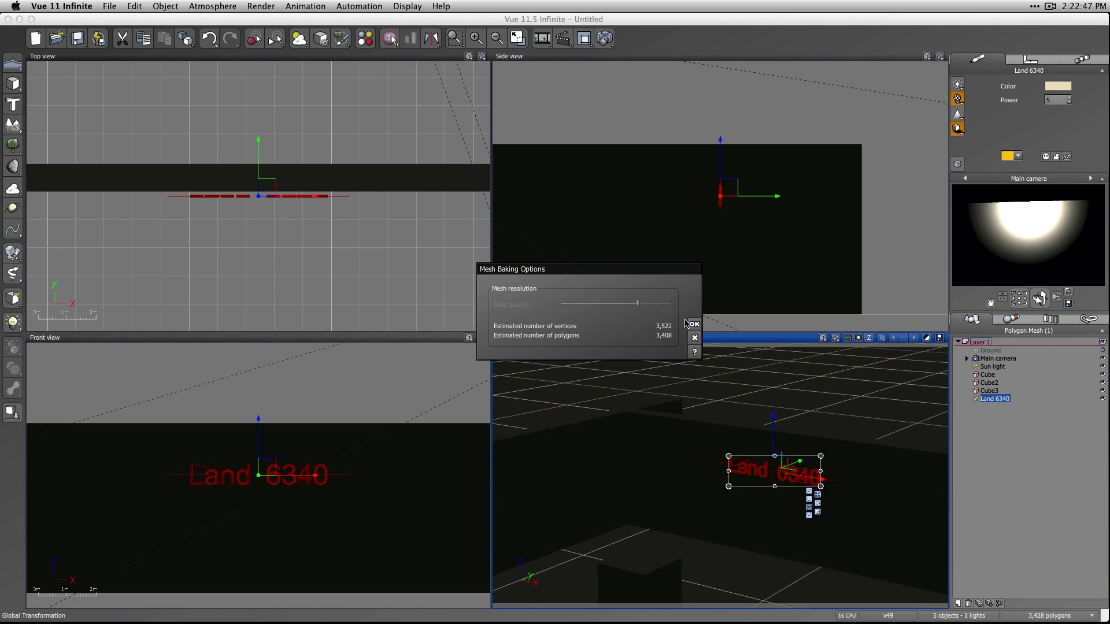
click(688, 324)
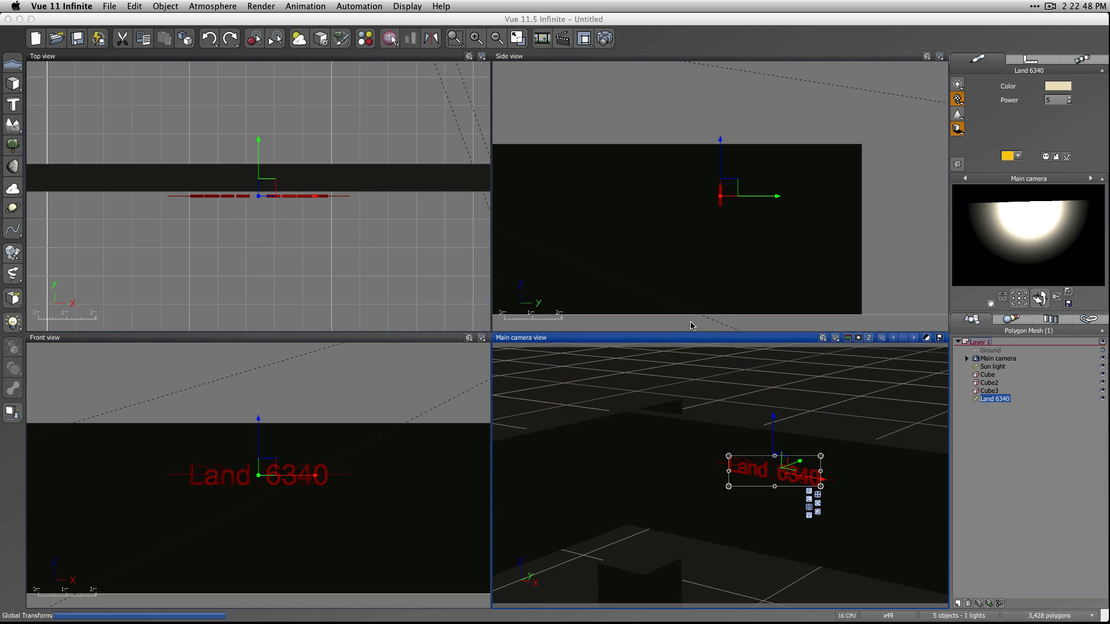
click(996, 444)
click(993, 399)
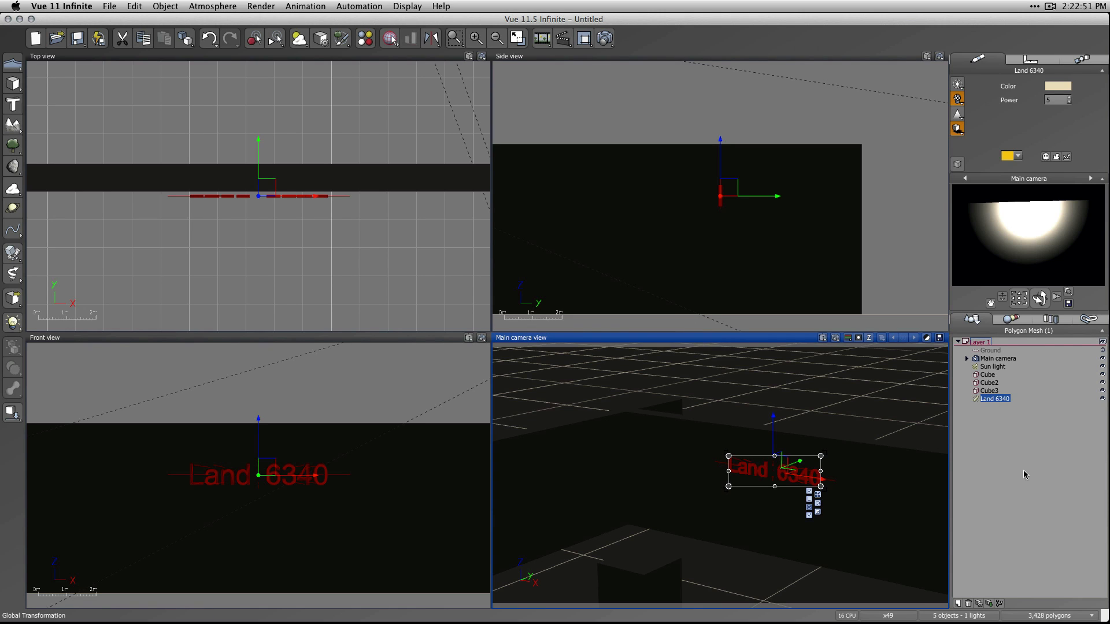
click(1004, 467)
click(996, 400)
click(1011, 453)
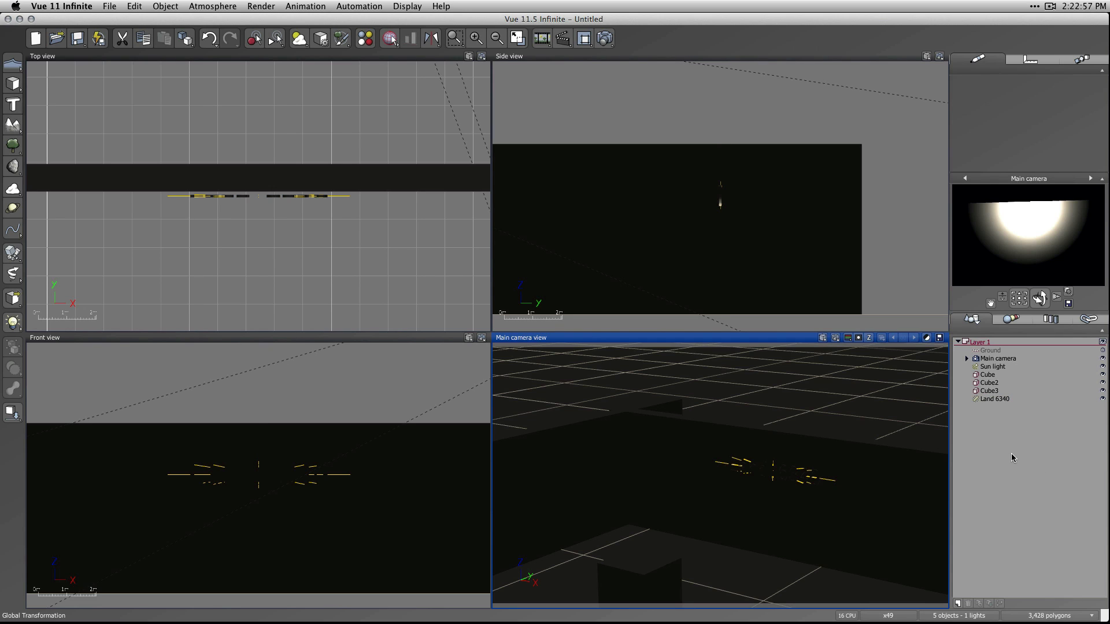
click(1006, 402)
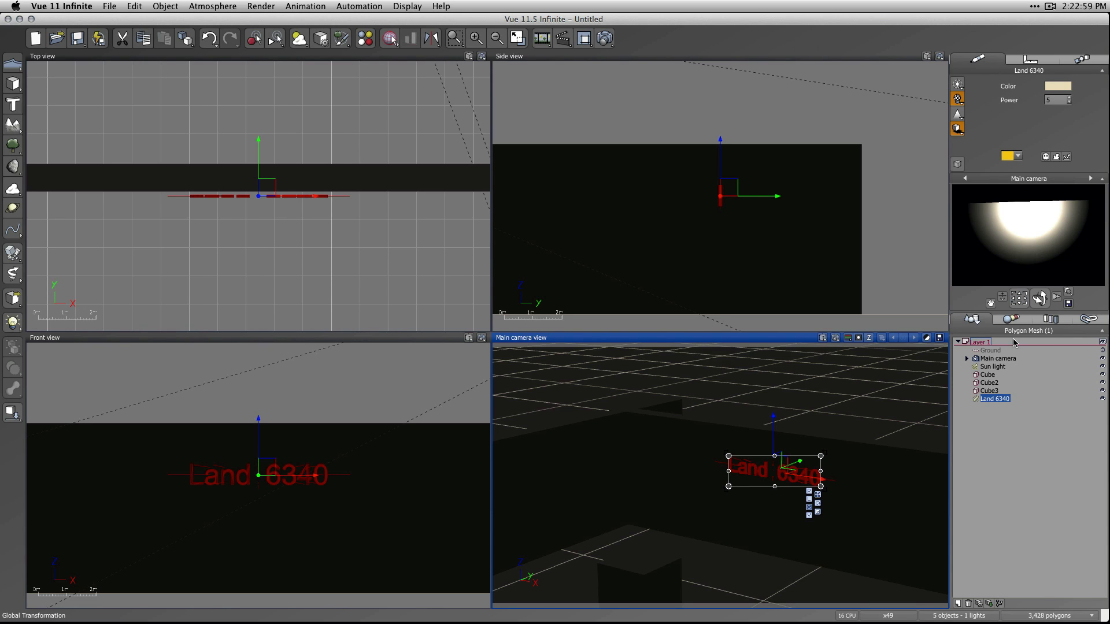
click(1014, 428)
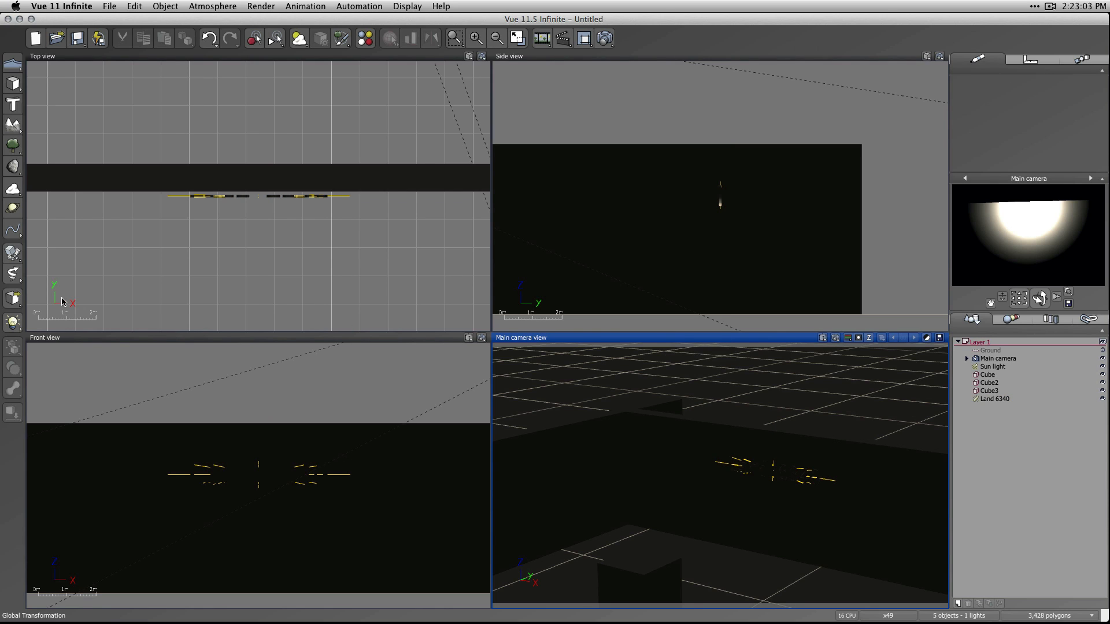
click(13, 323)
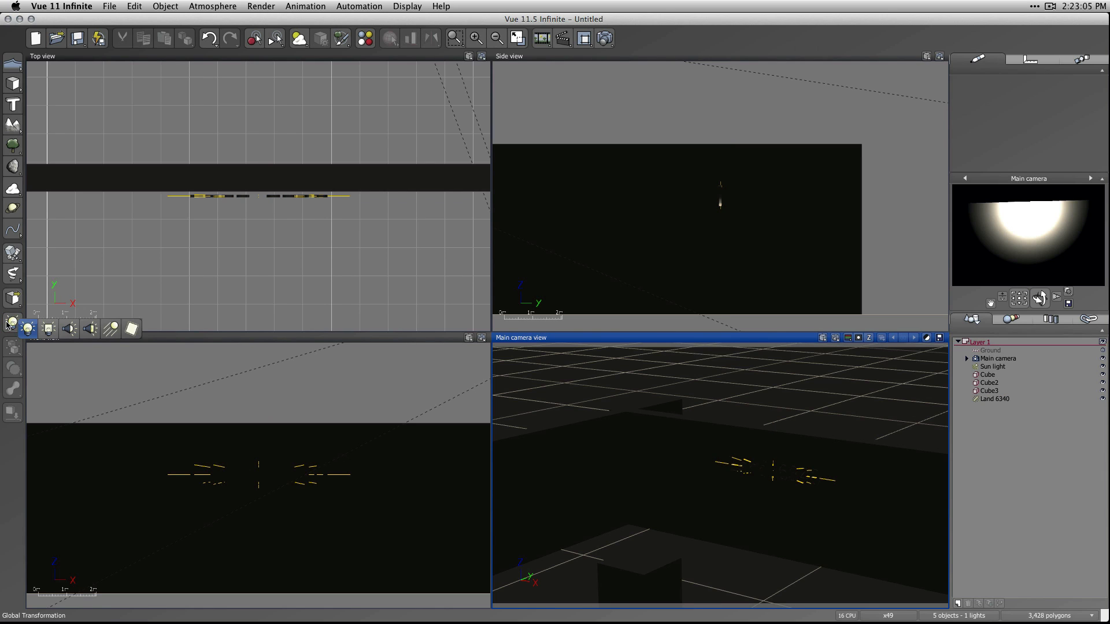
click(6, 326)
click(6, 326)
click(28, 329)
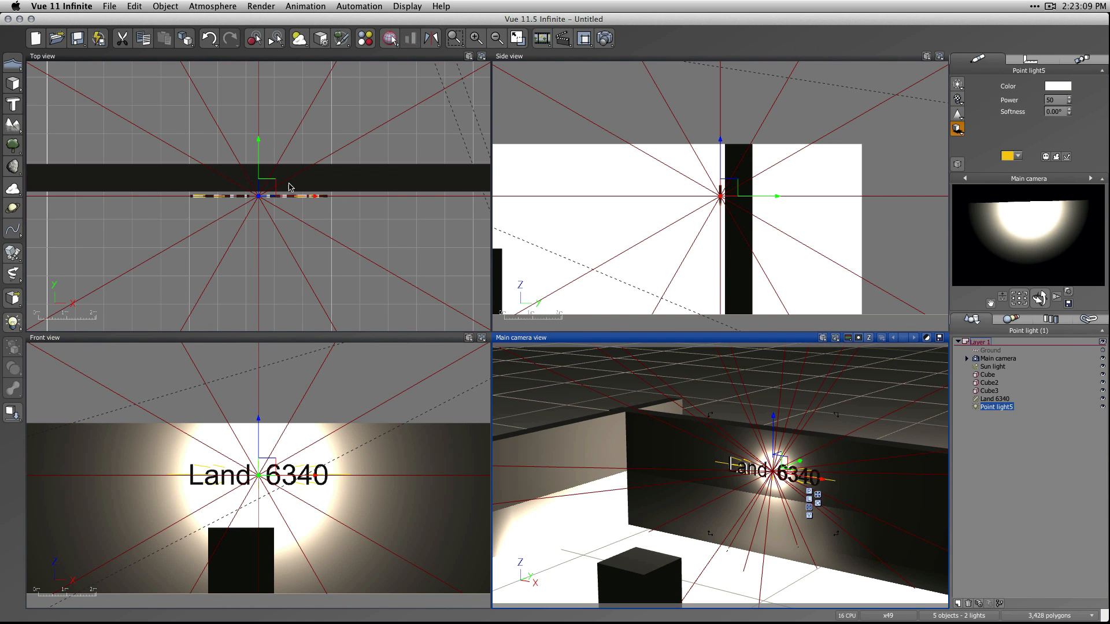
drag(271, 184, 174, 258)
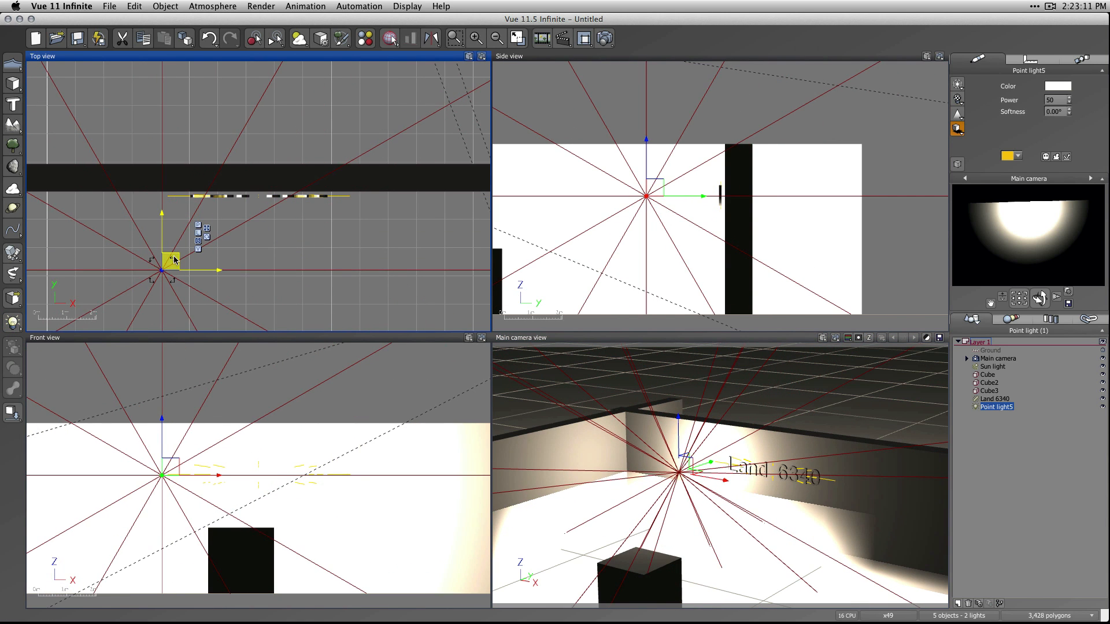
key(BackSpace)
Delete the small cube inside the walls and put an Alder - Late Summer tree near its former spot.
scroll(335, 191, down, 5)
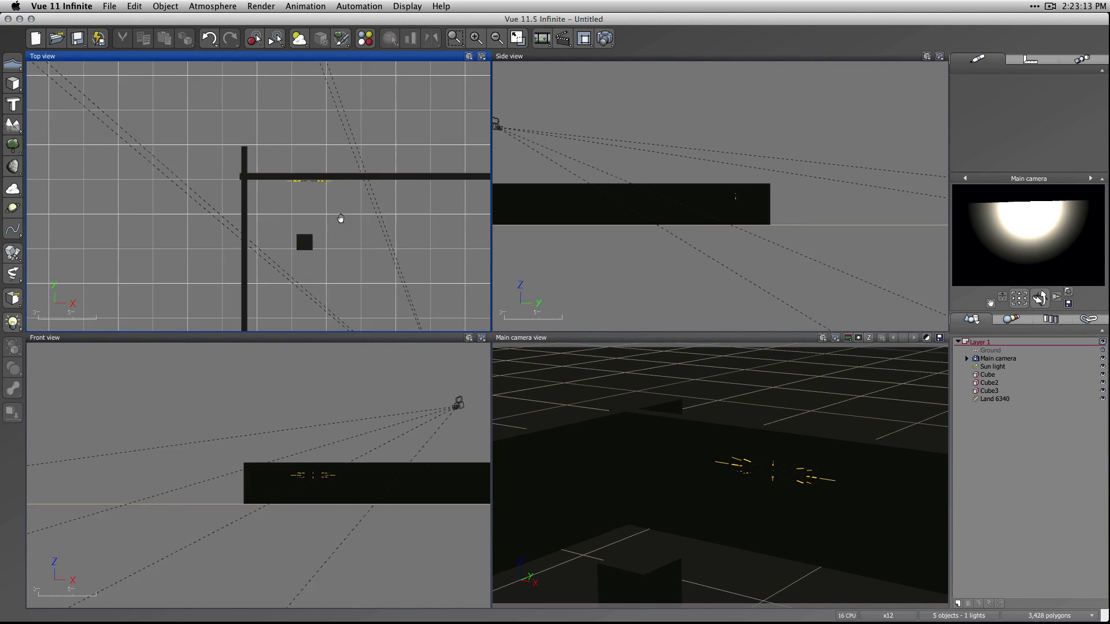
right_drag(340, 218, 328, 205)
click(291, 232)
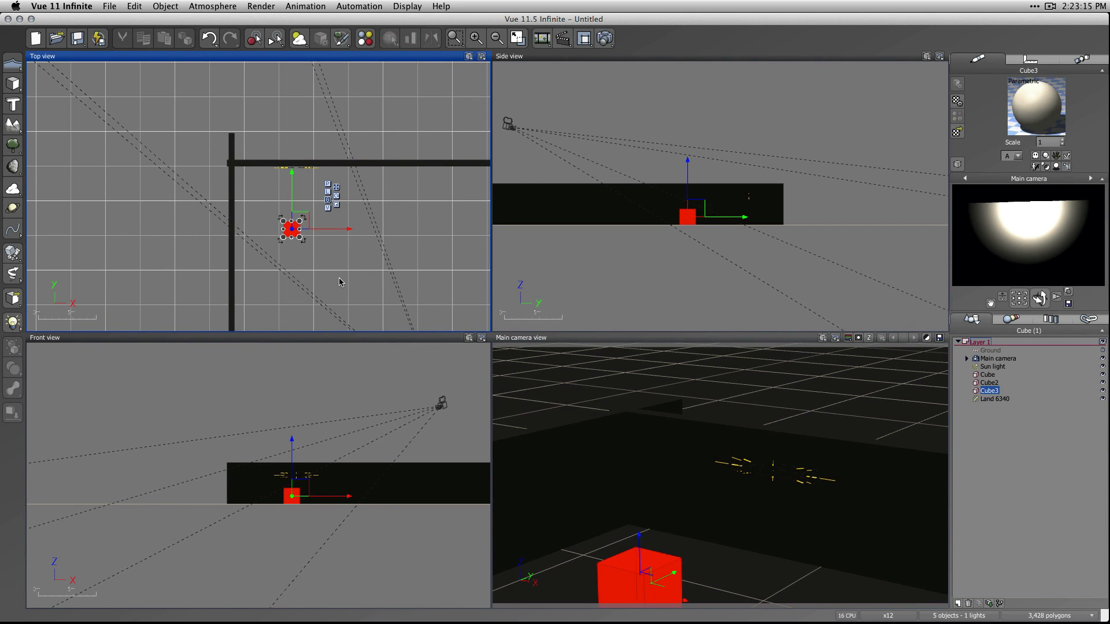
key(BackSpace)
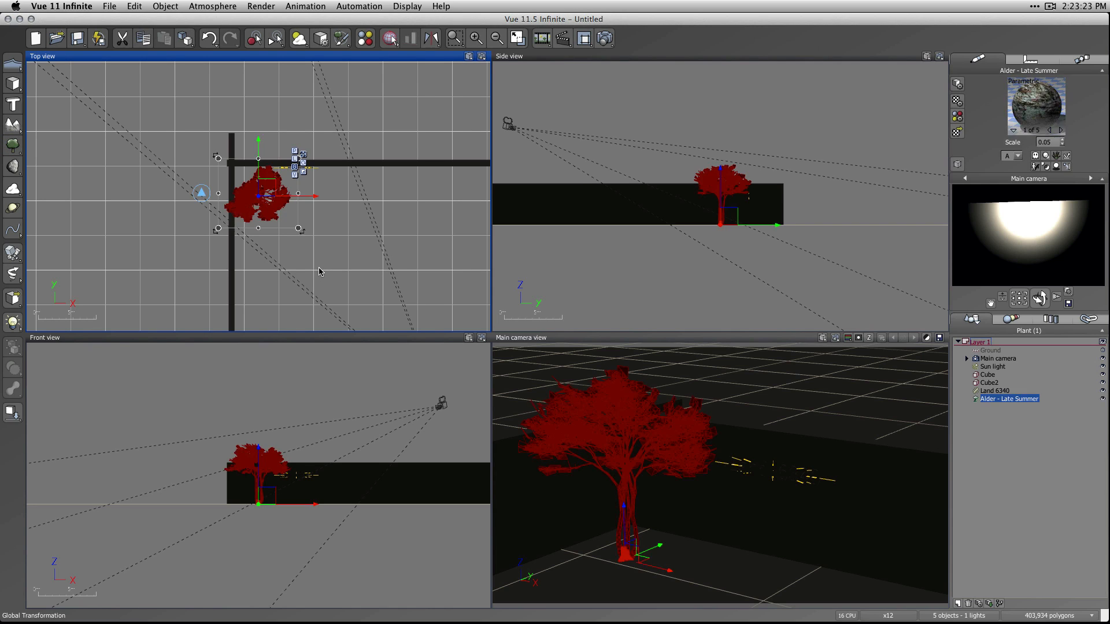
drag(270, 195, 320, 229)
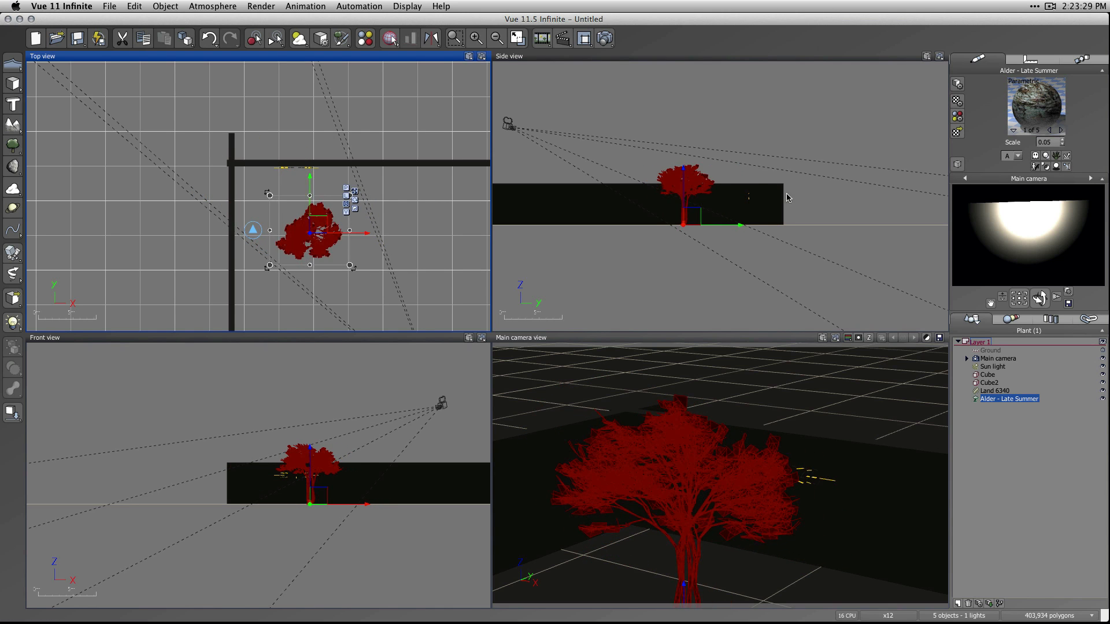
Move the main camera lower and closer to the walls, and aim it at the tree and the Land 6340 text.
click(515, 127)
drag(516, 127, 569, 183)
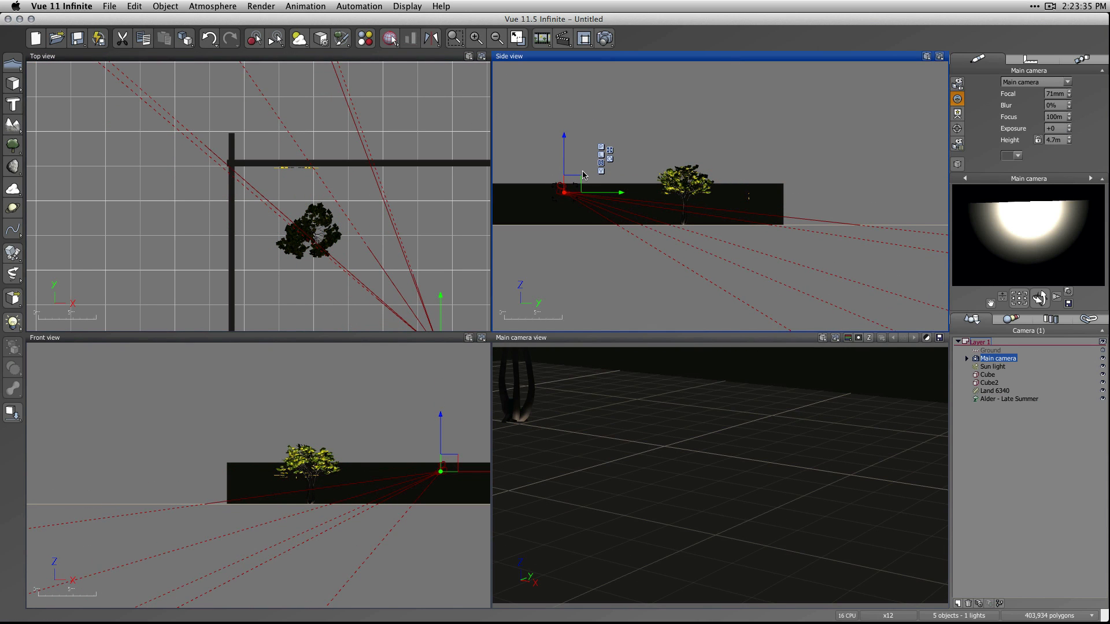
drag(578, 174, 575, 169)
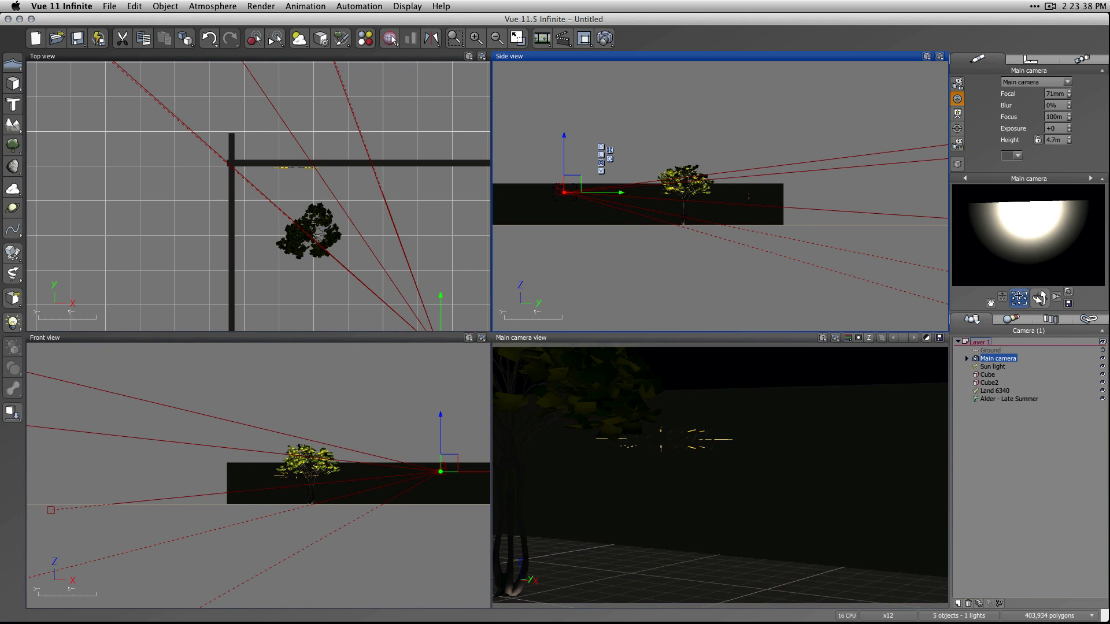
drag(1018, 297, 1018, 297)
key(Escape)
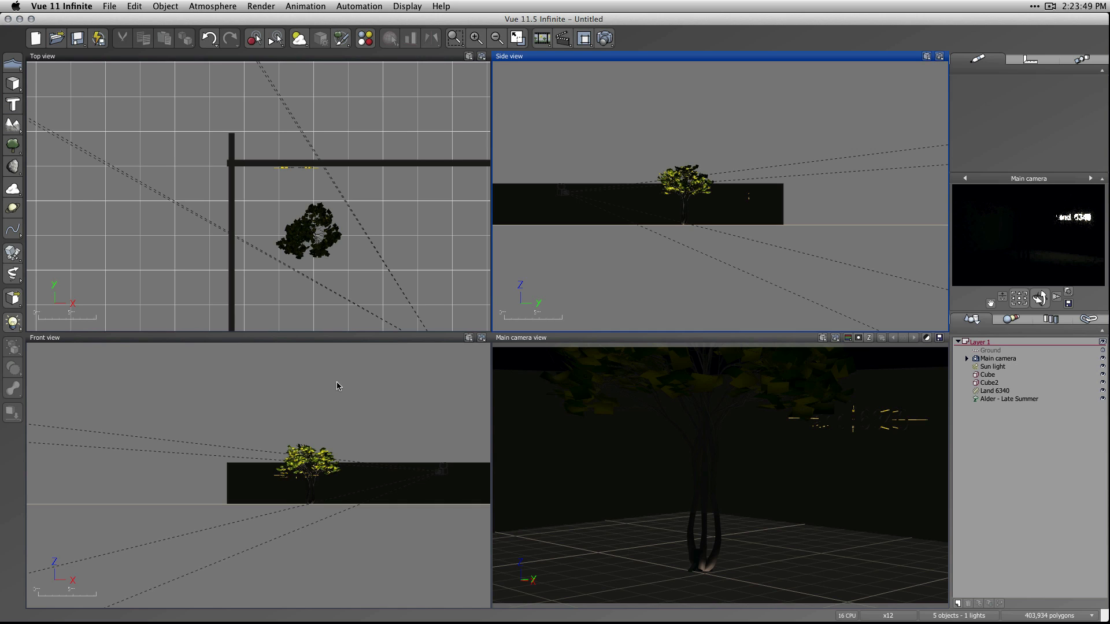
Toggle the rendering of the Alder - Late Summer tree.
click(974, 400)
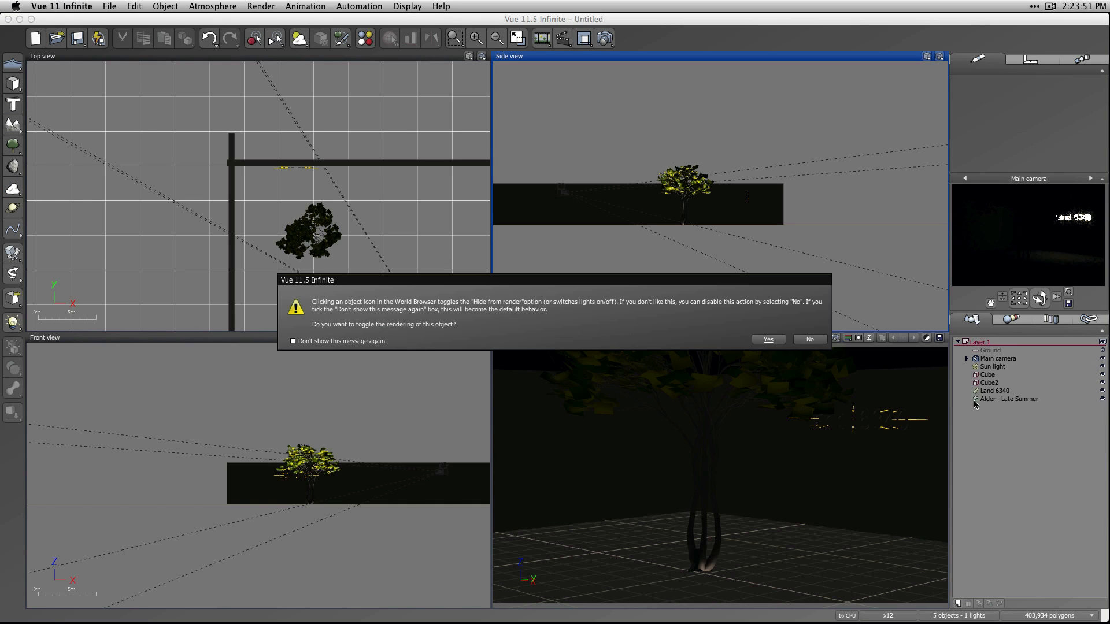
click(768, 339)
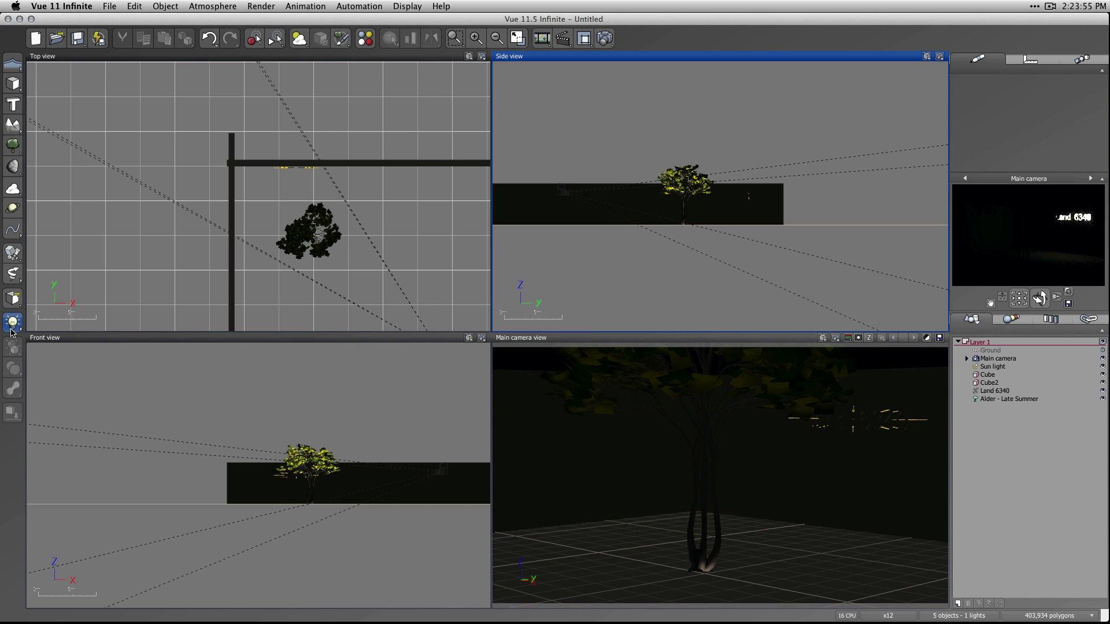
Place a raised spot light beside the tree, toward the camera, and tilt the main camera down toward its circle of light.
drag(12, 329, 62, 336)
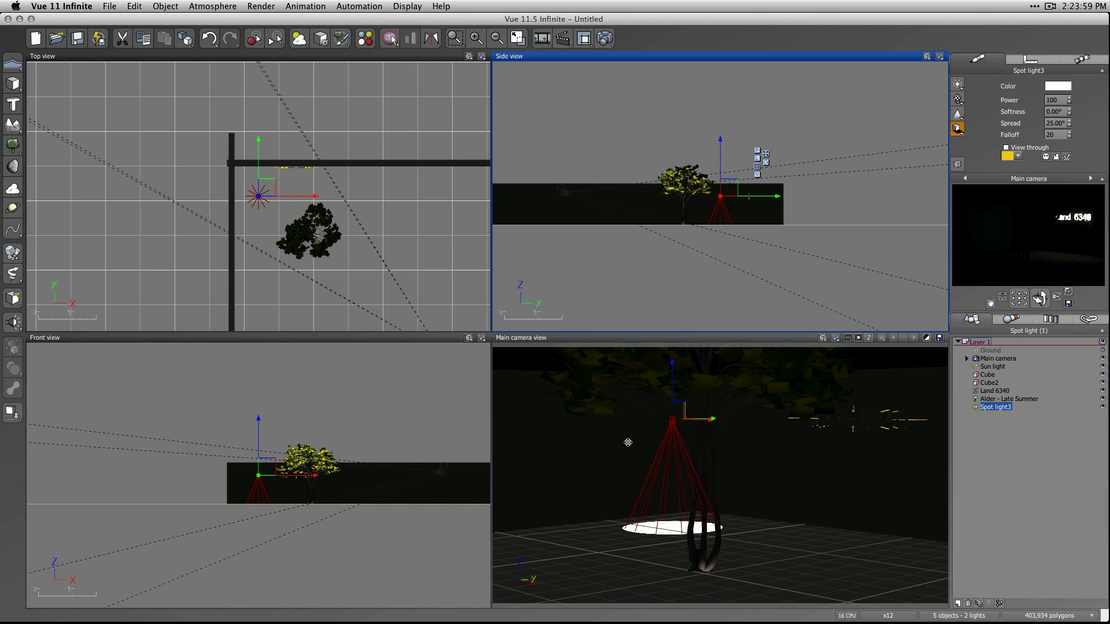
drag(266, 188, 356, 256)
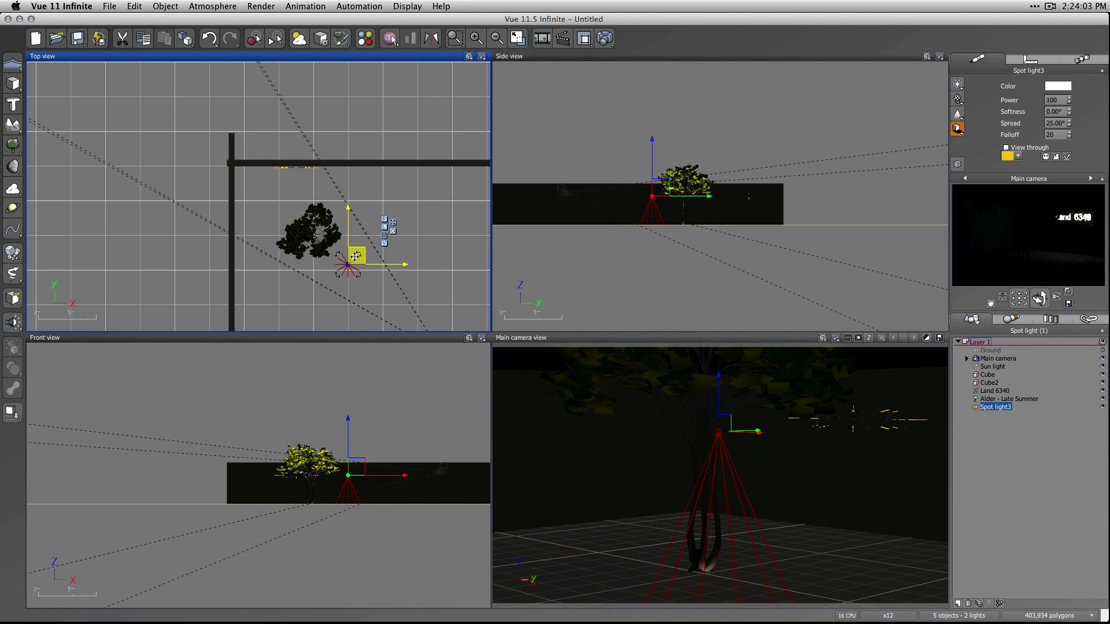
drag(653, 162, 653, 151)
click(1032, 482)
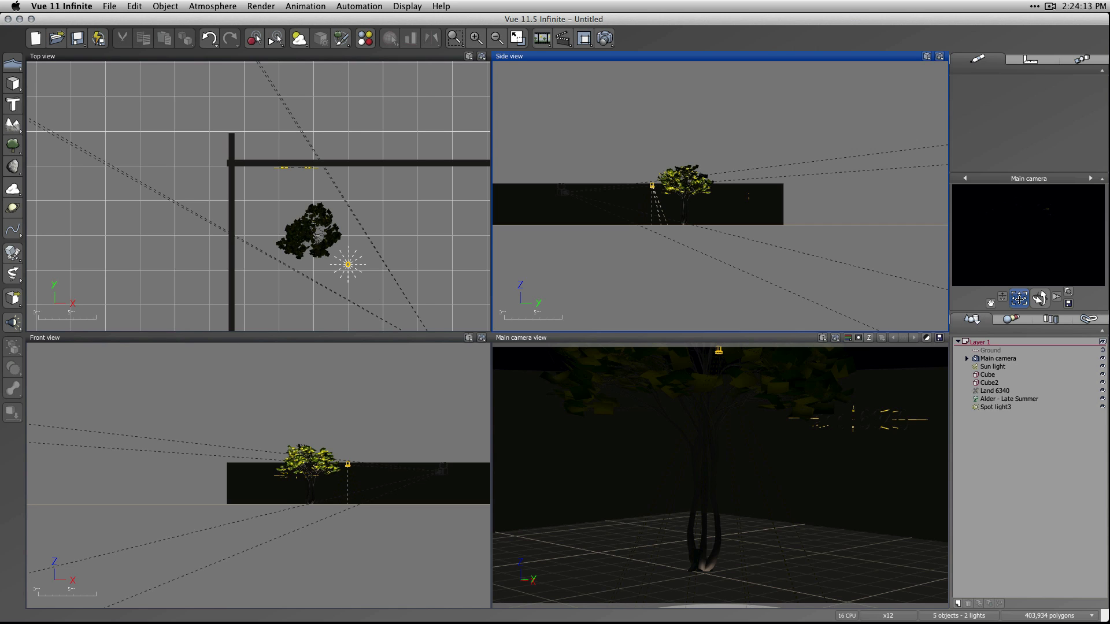
mouse_move(1019, 298)
mouse_down()
mouse_move(1019, 321)
mouse_move(998, 304)
mouse_up()
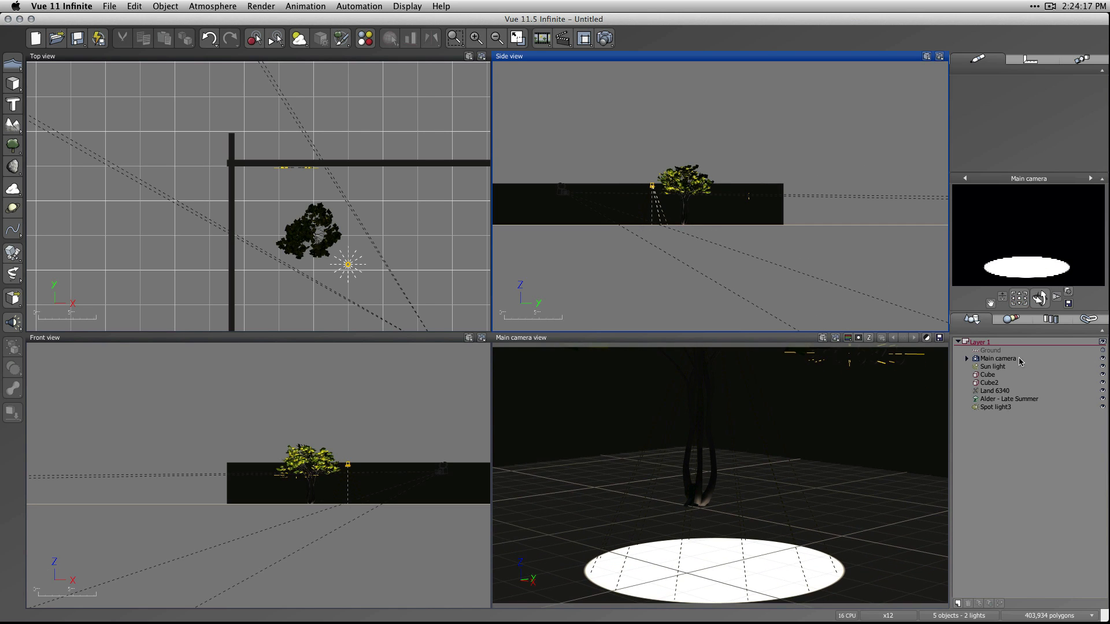
Set the spot light's power to 20 and render the scene.
click(990, 408)
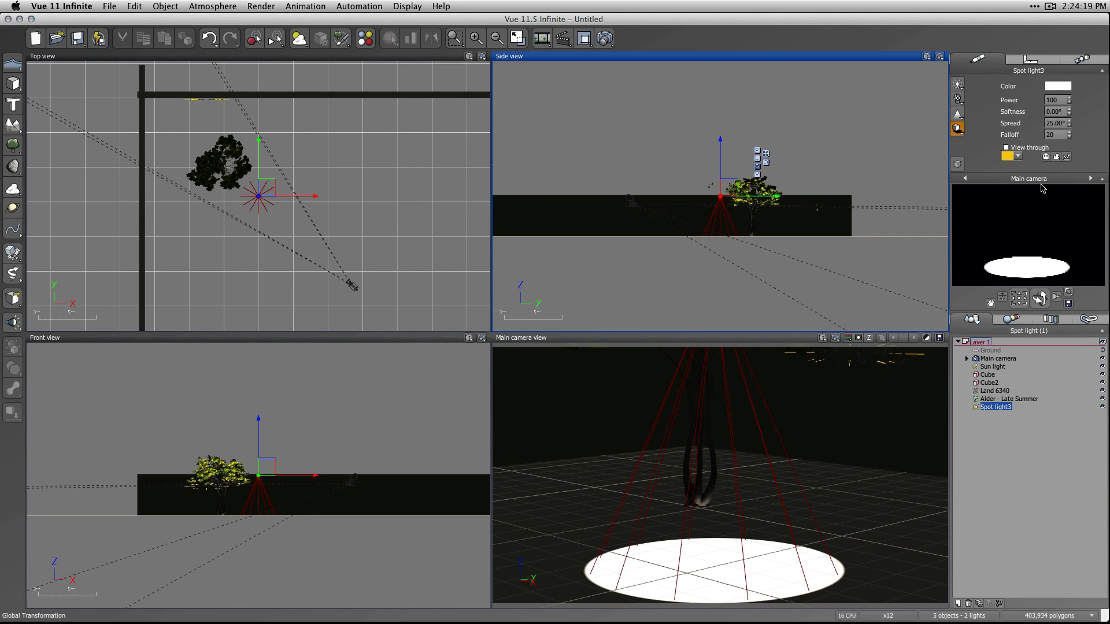
click(1061, 100)
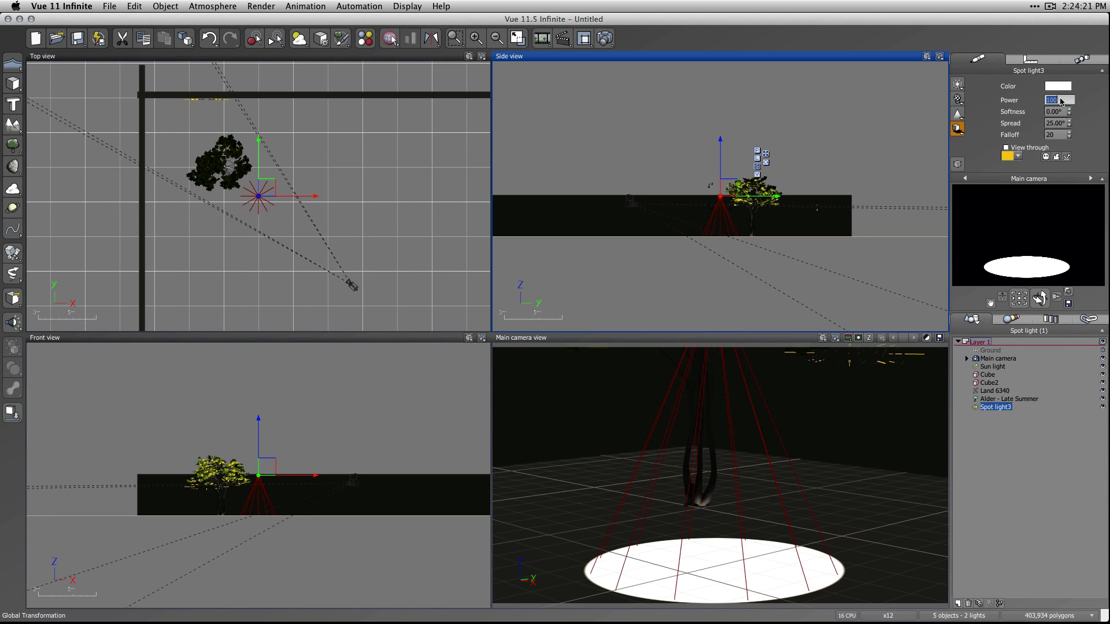
text(20)
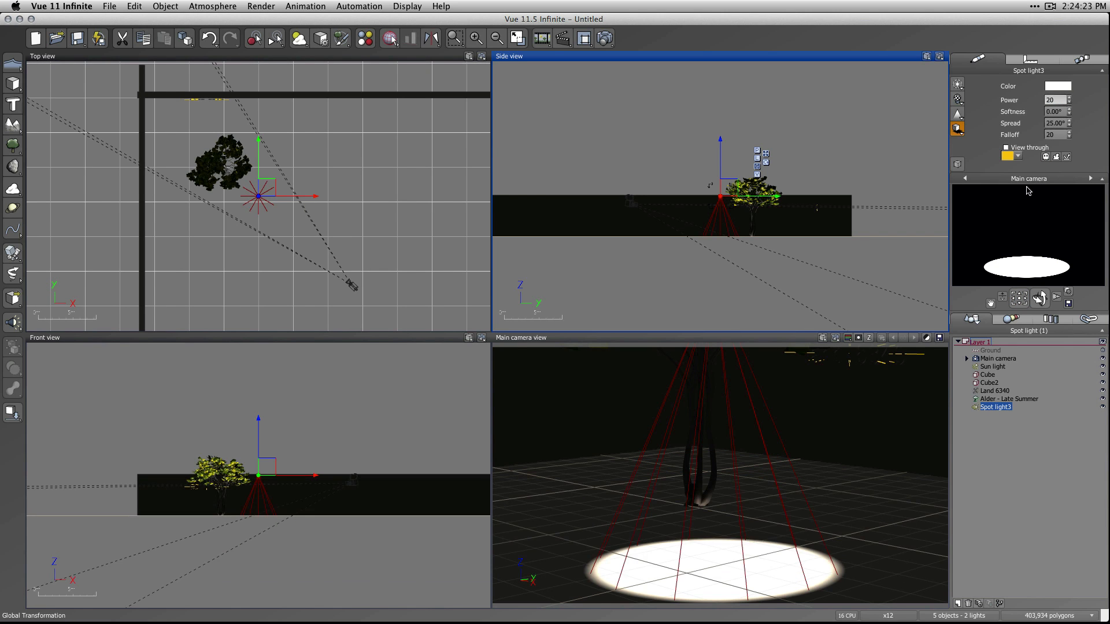
click(1055, 100)
click(1038, 448)
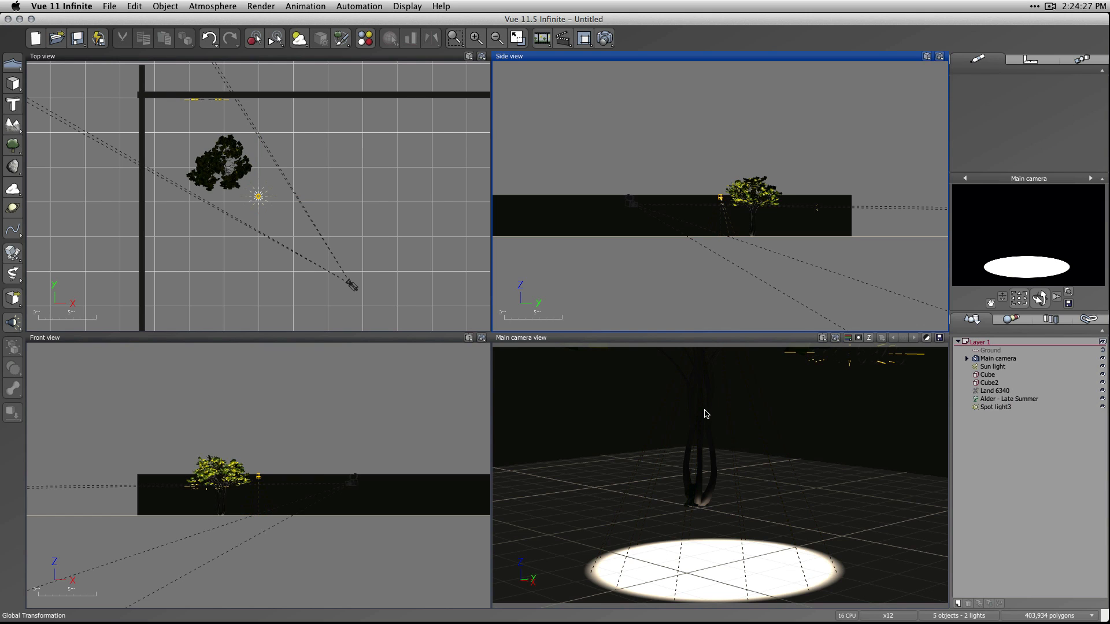
click(605, 38)
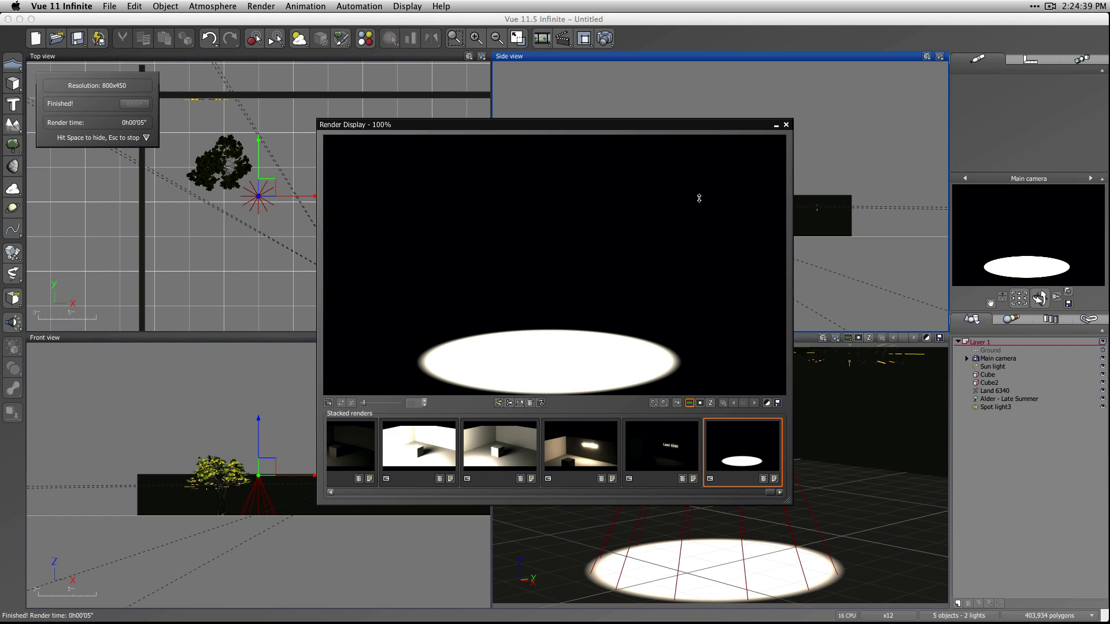
click(786, 124)
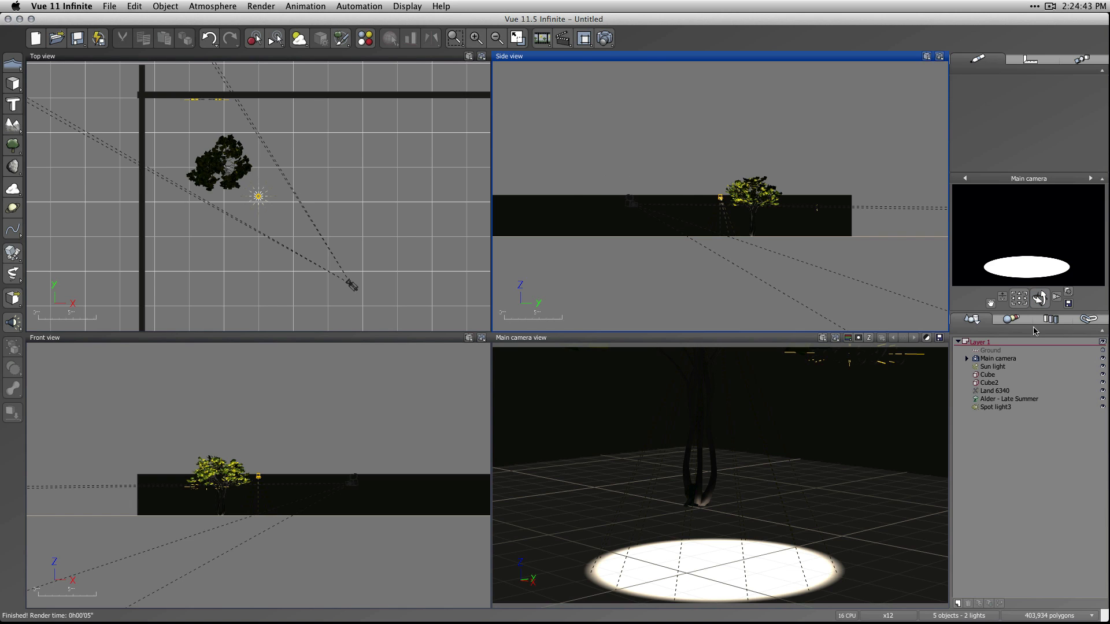
Try a lens flare on the spot light with a refreshed preview, and switch the flare off again.
double_click(995, 408)
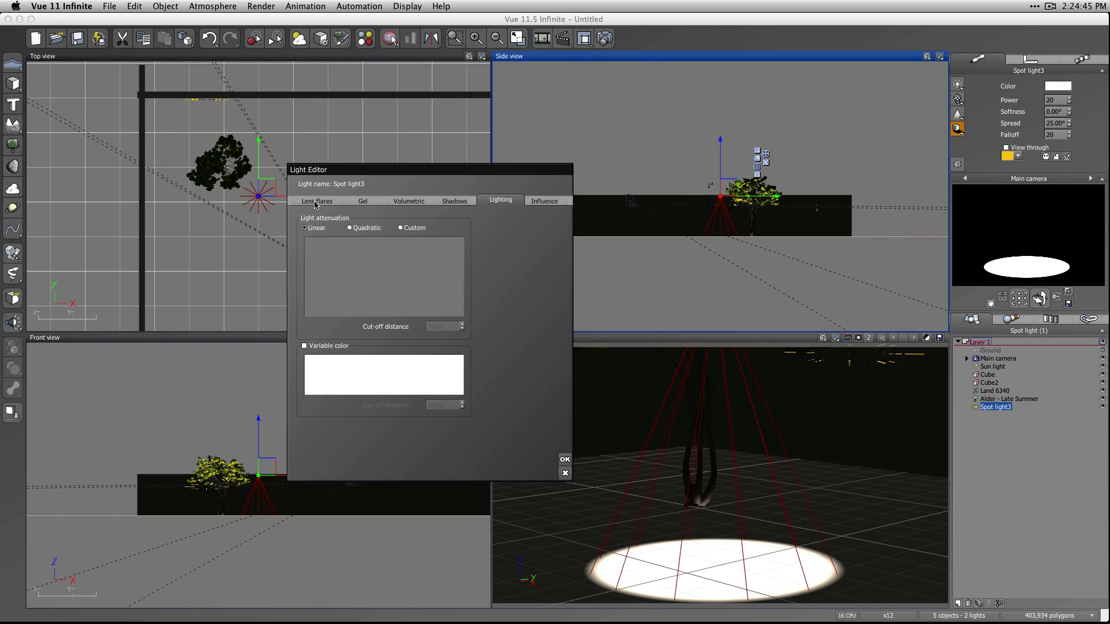
click(316, 202)
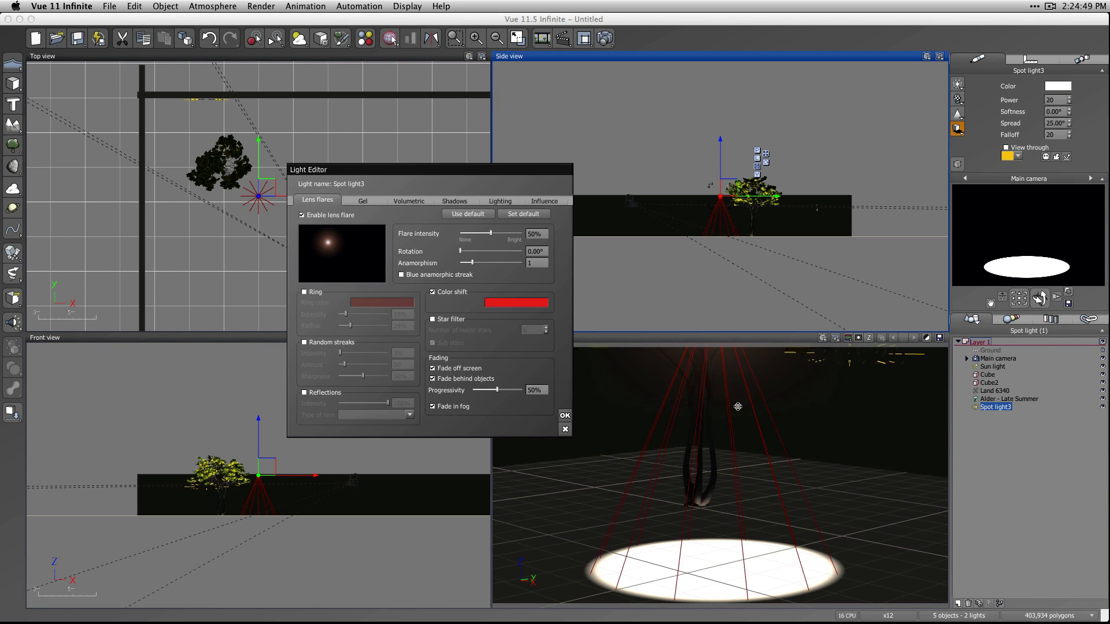
right_click(1046, 253)
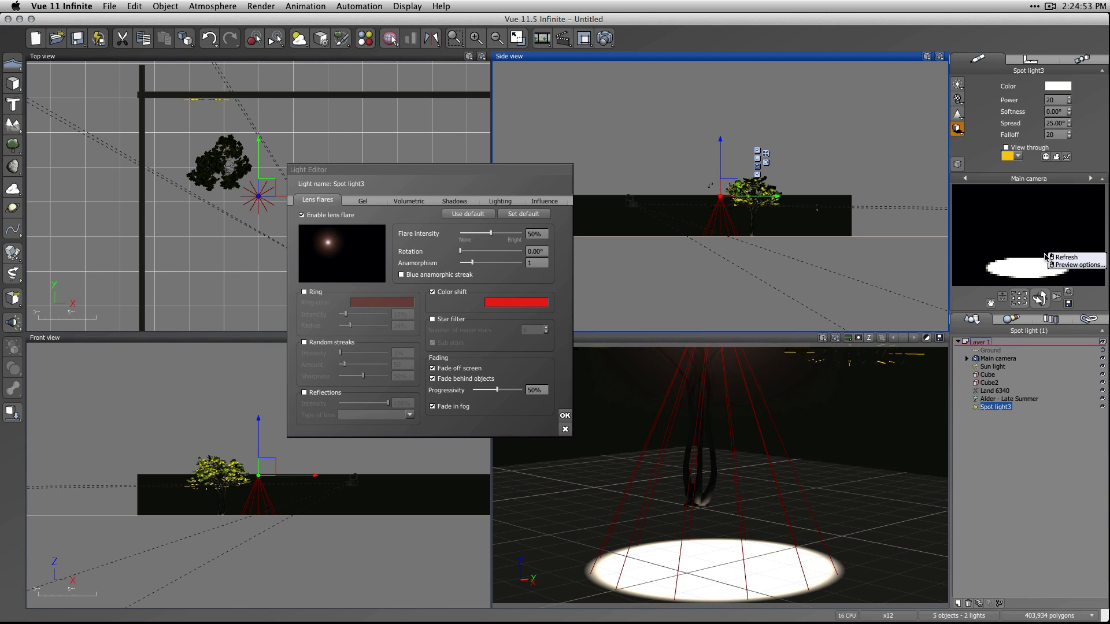
click(1061, 257)
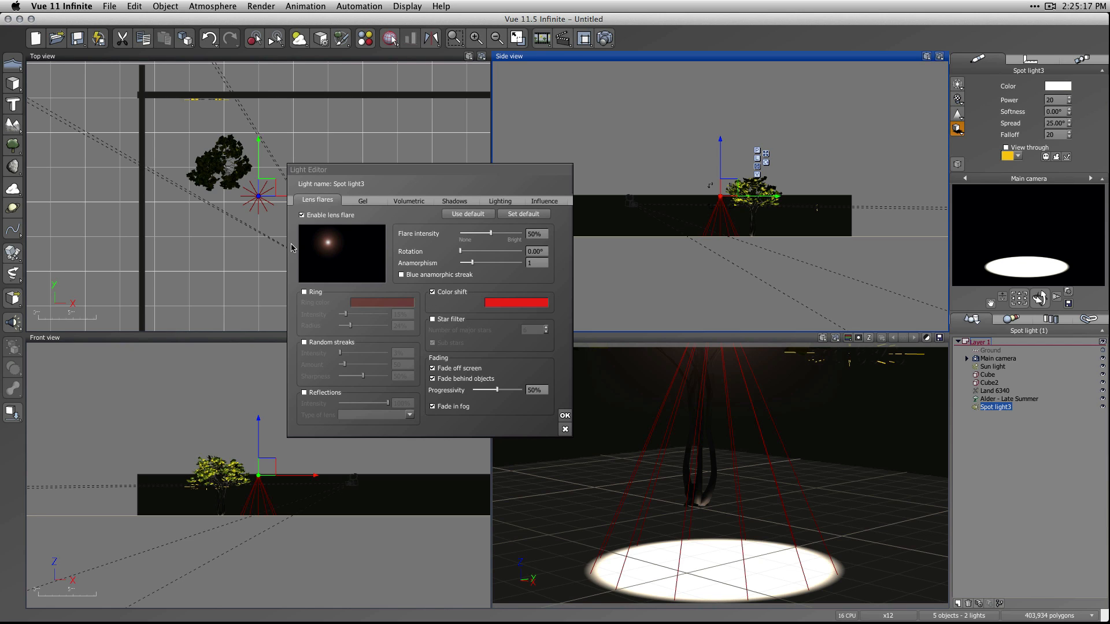
click(301, 215)
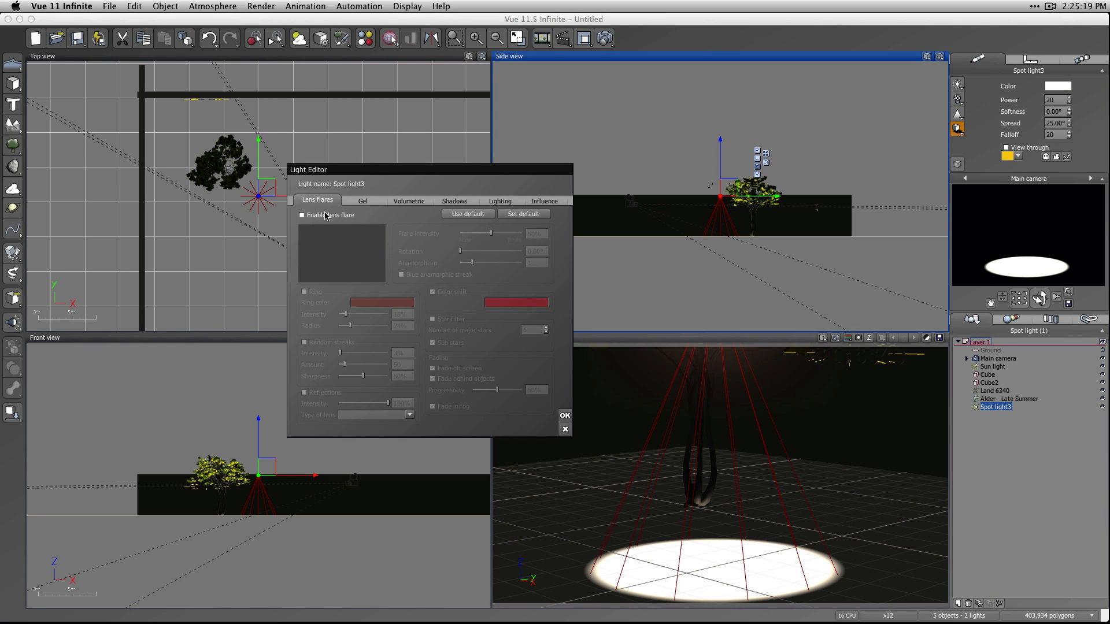
Enable a flat light gel on the spot light and open the gel material for editing.
click(354, 202)
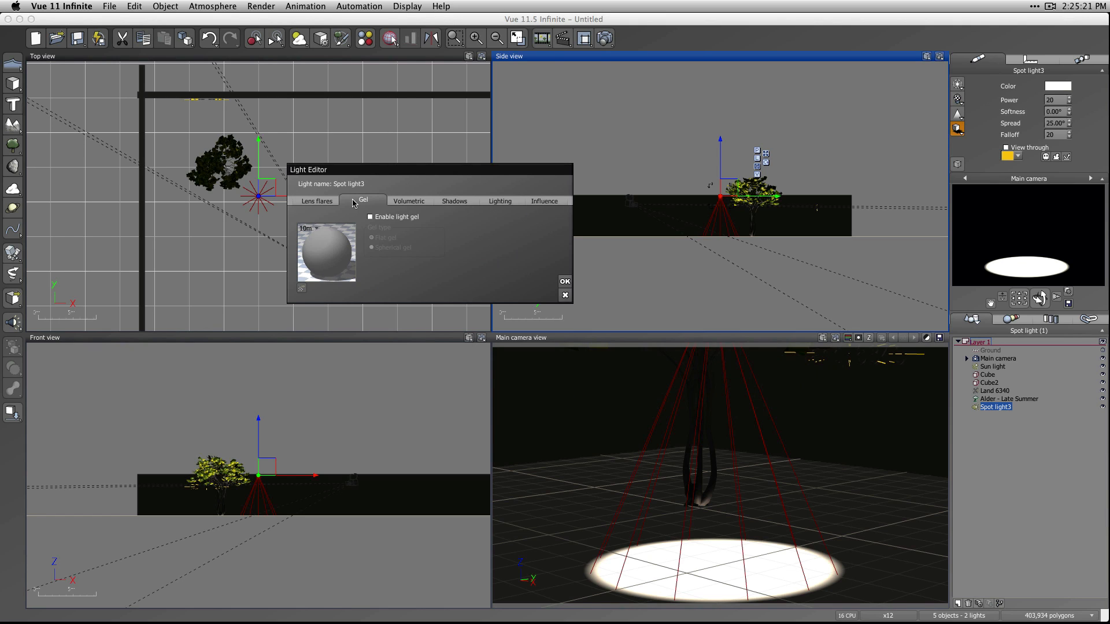
click(390, 217)
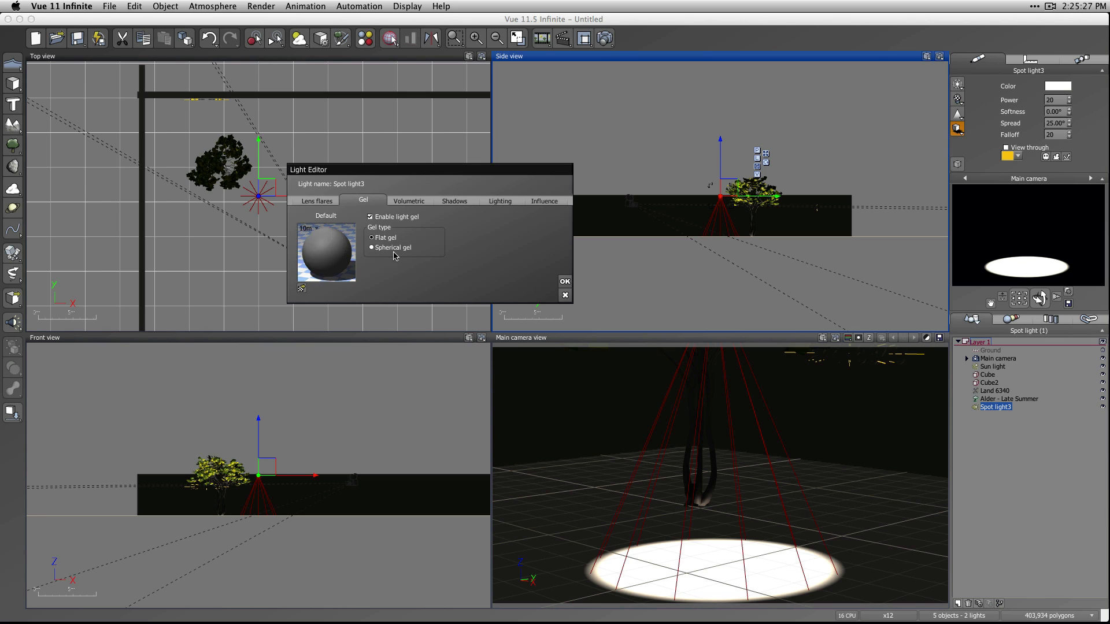
right_click(337, 259)
click(359, 268)
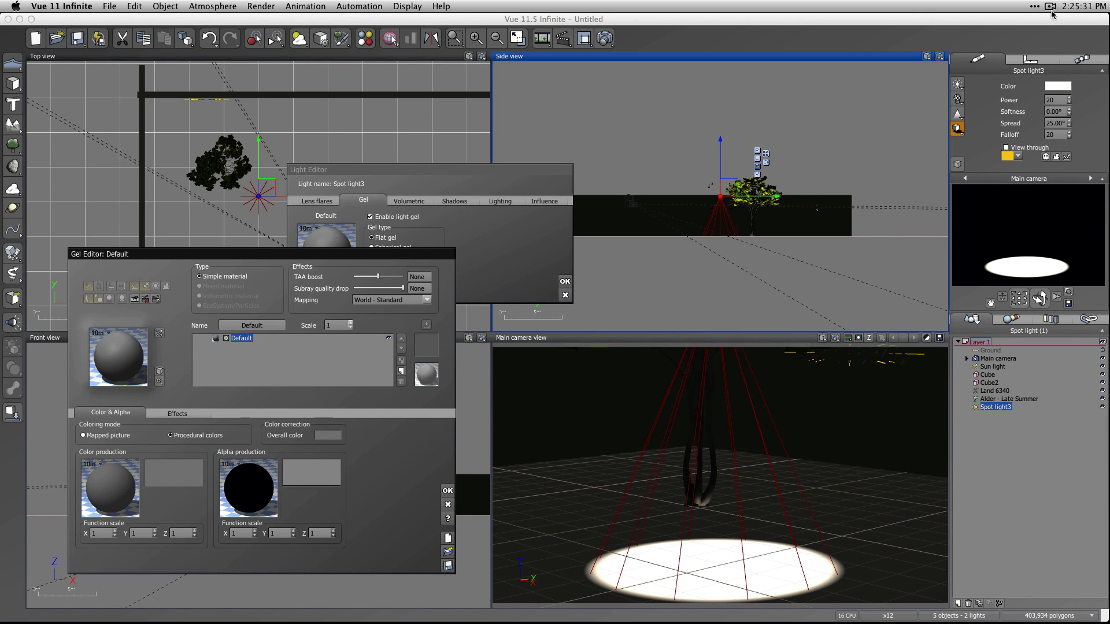
click(1050, 6)
click(1034, 30)
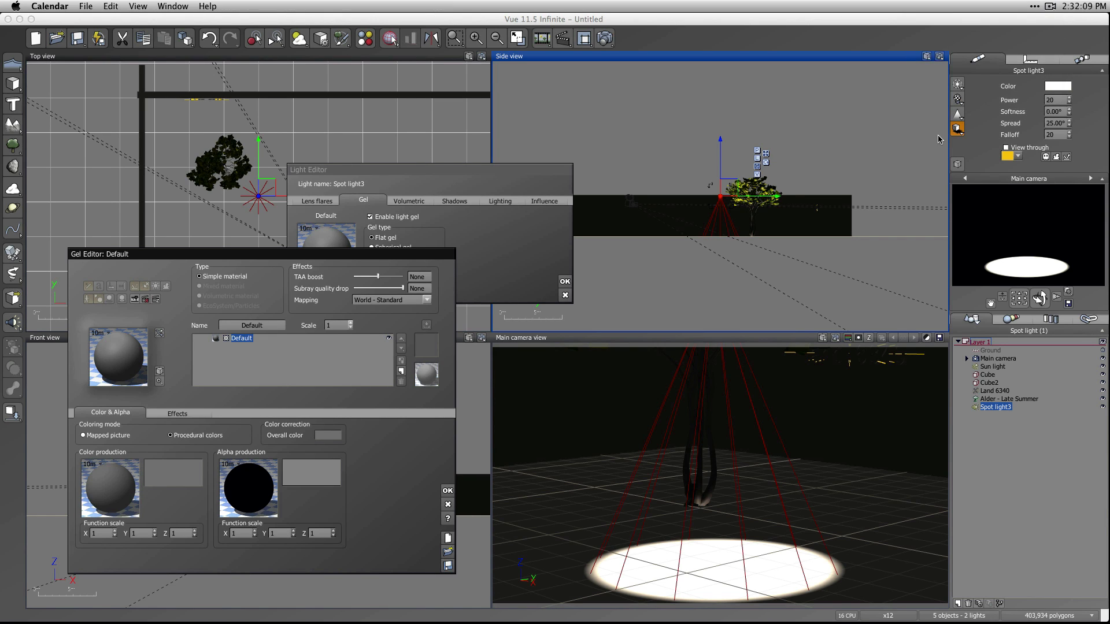
Edit the gel's color production function and delete its default constant, filter and color map nodes.
click(160, 512)
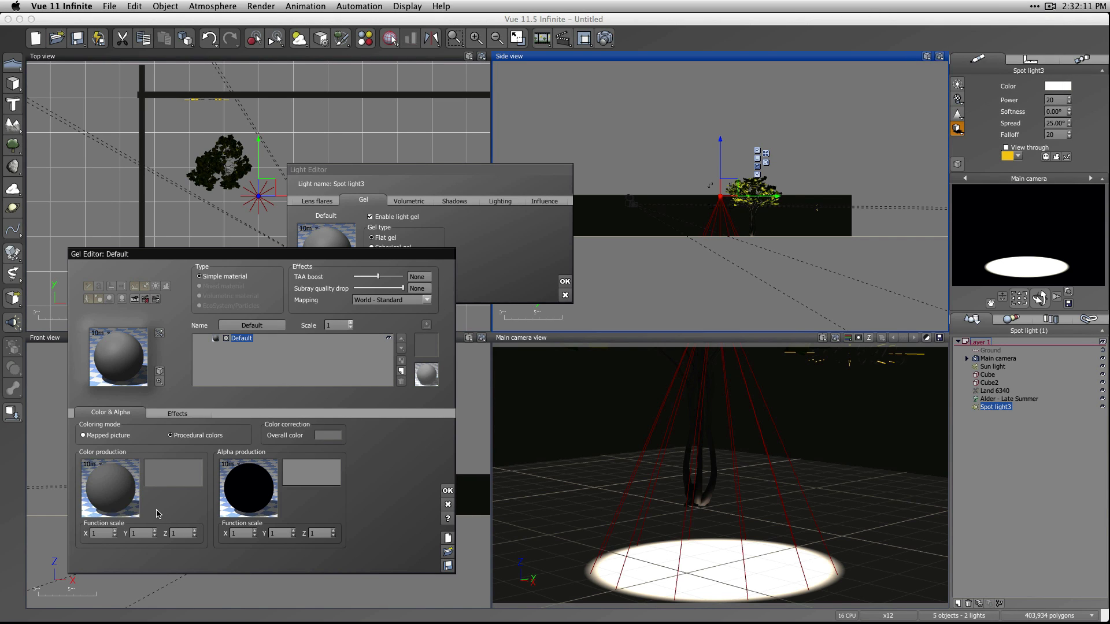
right_click(115, 469)
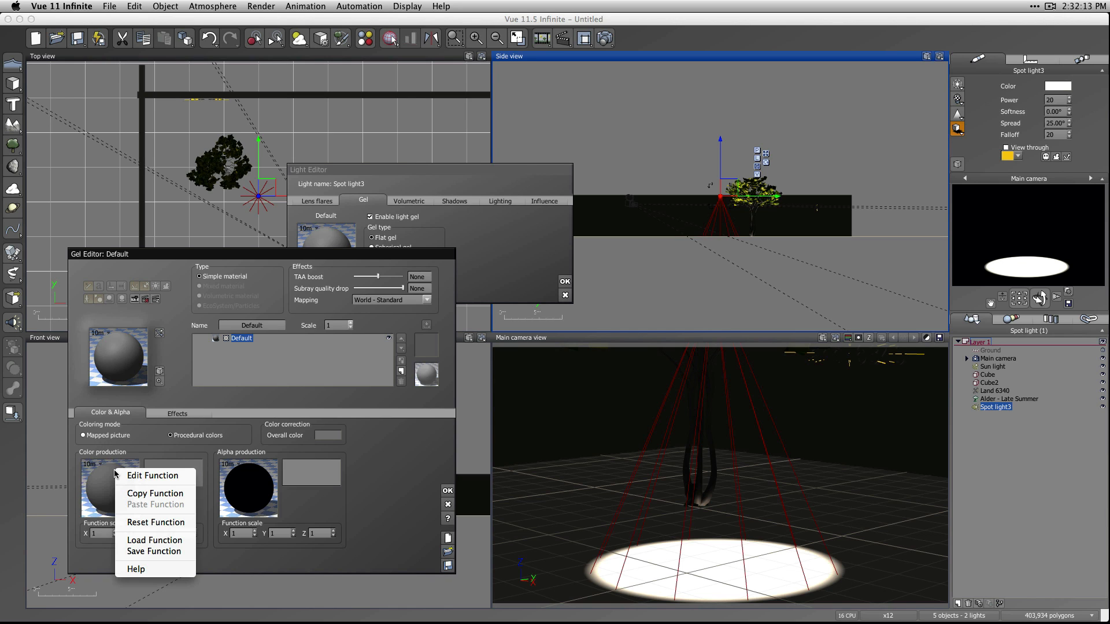
click(156, 476)
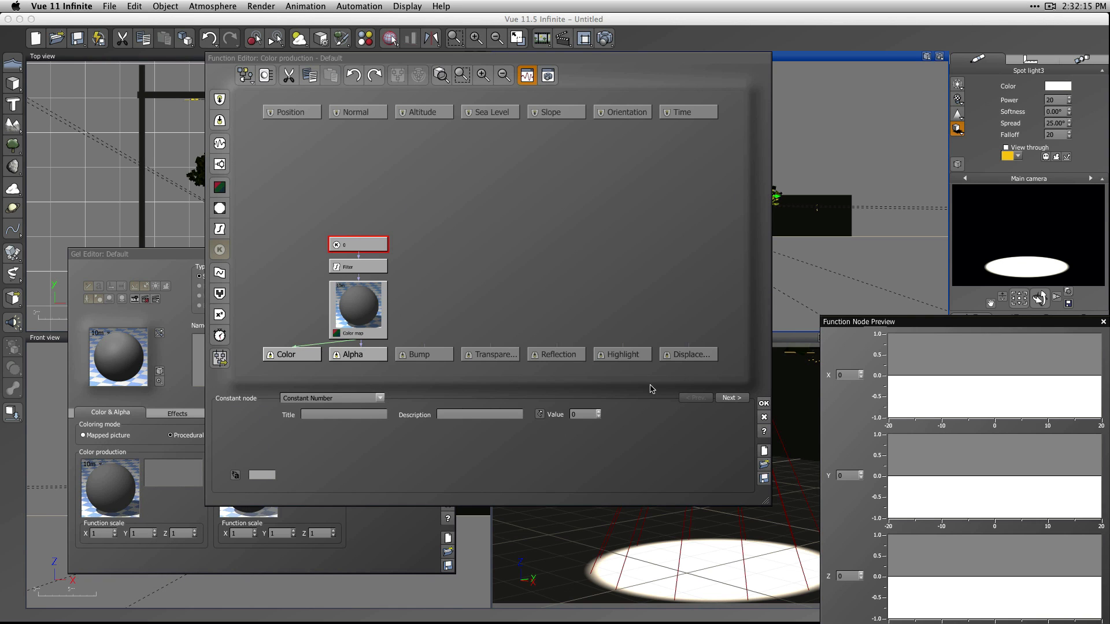
drag(449, 203, 326, 272)
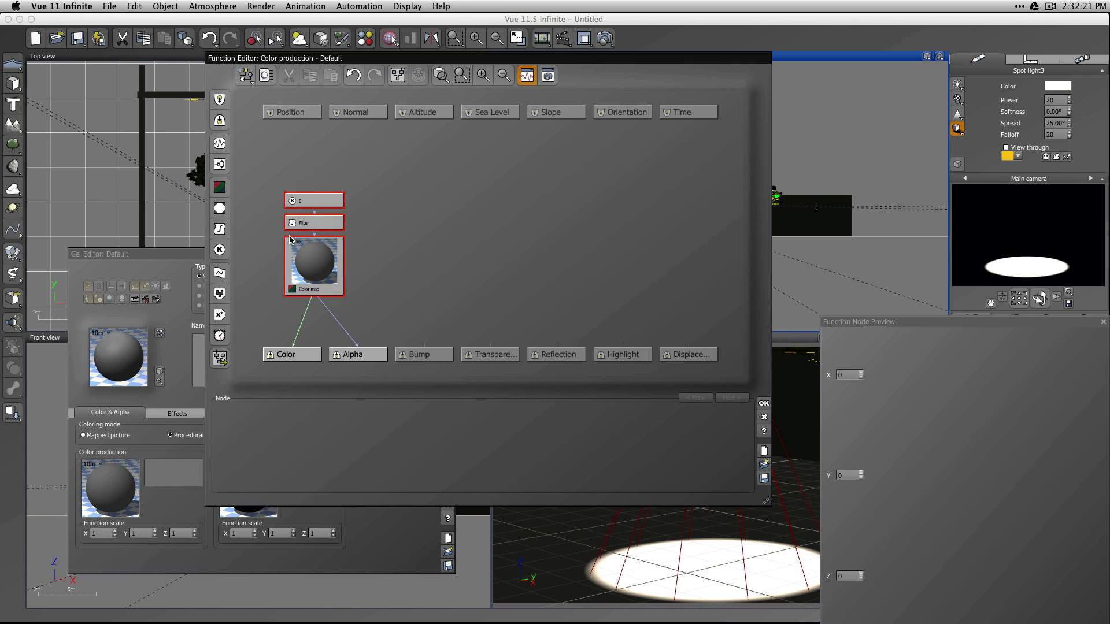
click(220, 164)
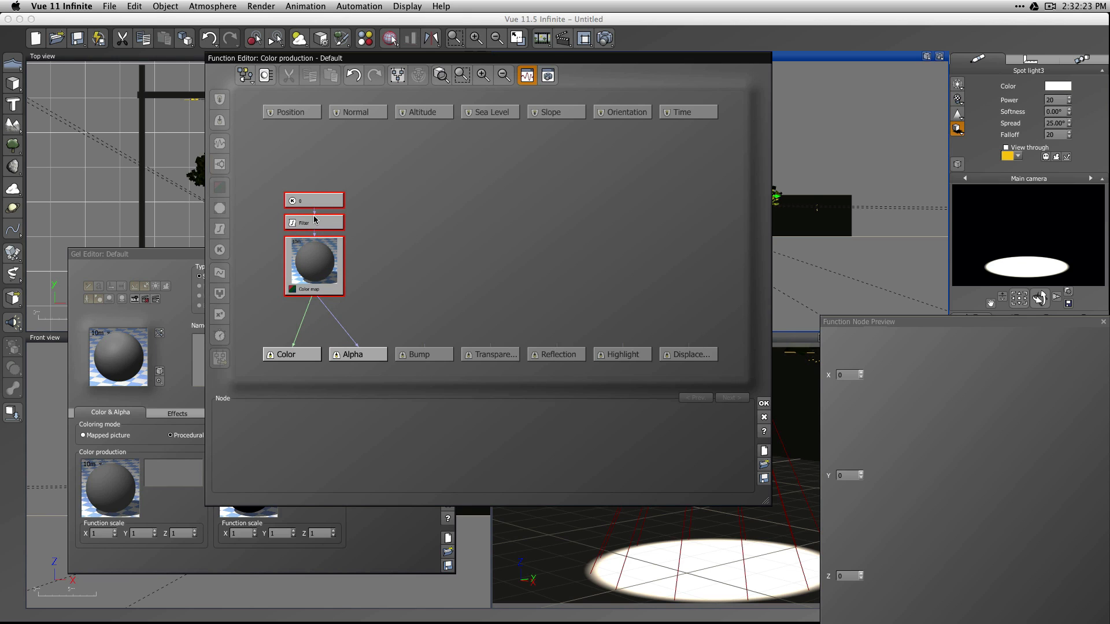
click(401, 198)
drag(364, 169, 315, 297)
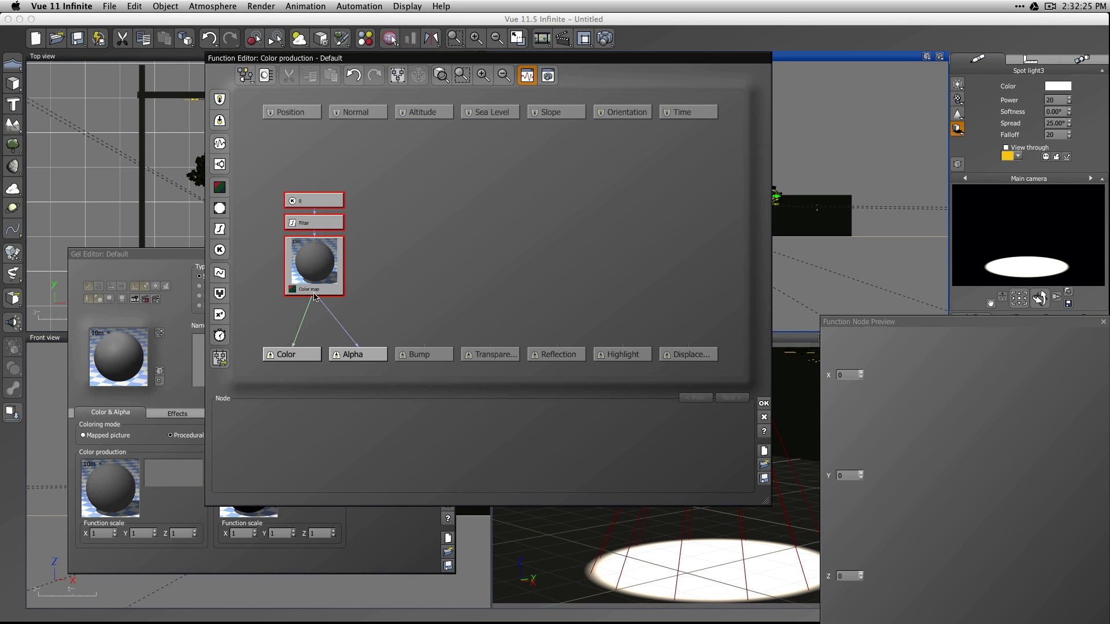
key(BackSpace)
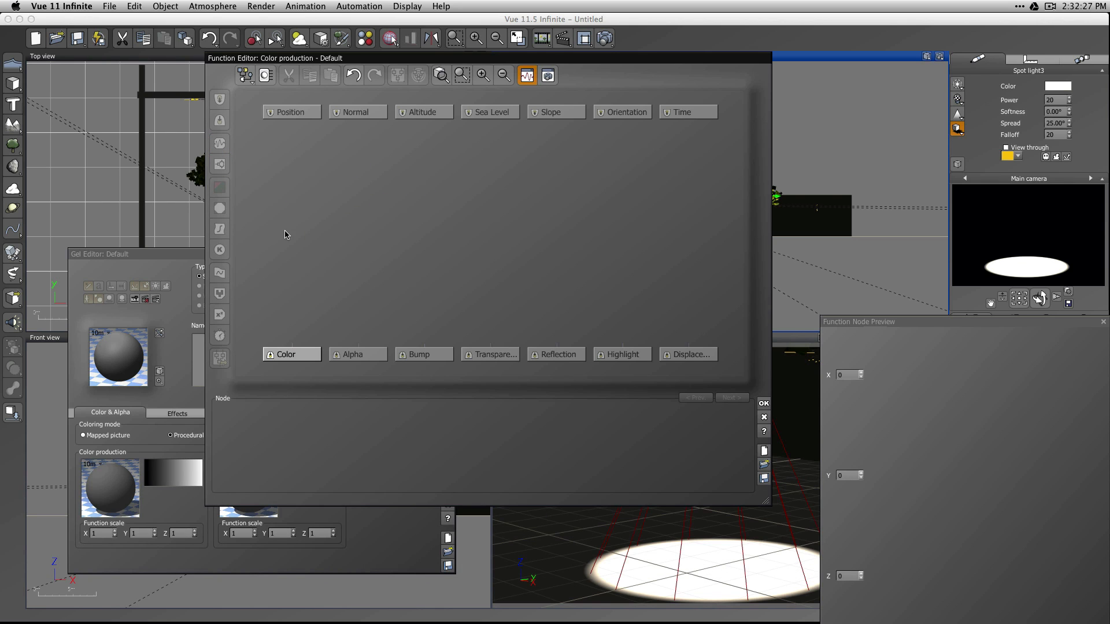
Add a noise node to the gel's color function and make it a Distributed Patterns Round Samples noise.
click(307, 242)
click(220, 143)
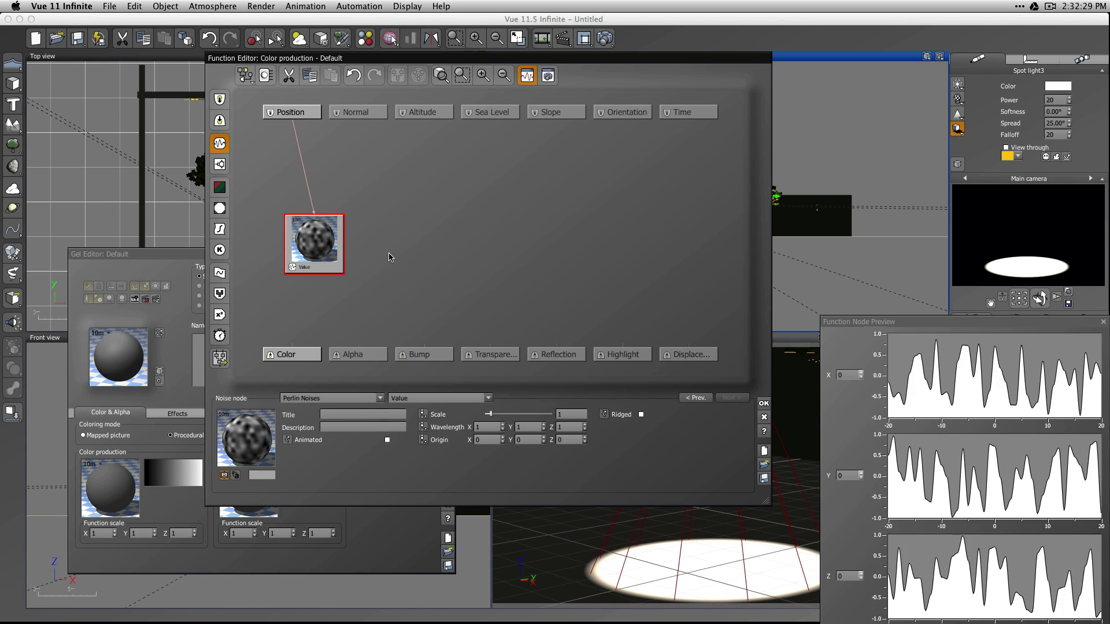
click(379, 398)
mouse_move(437, 426)
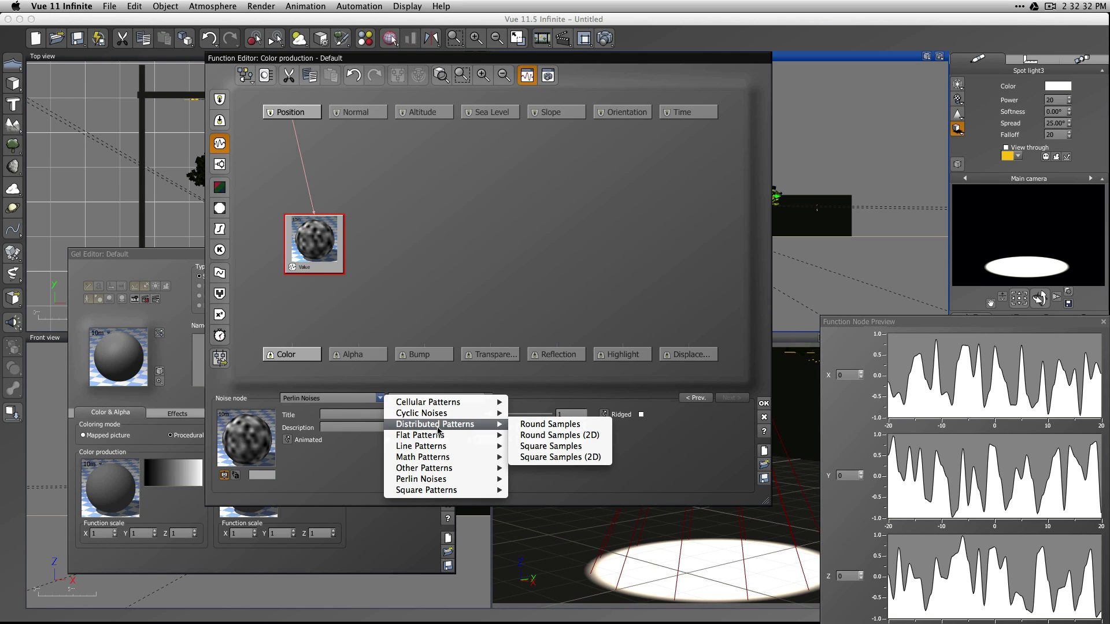
click(538, 425)
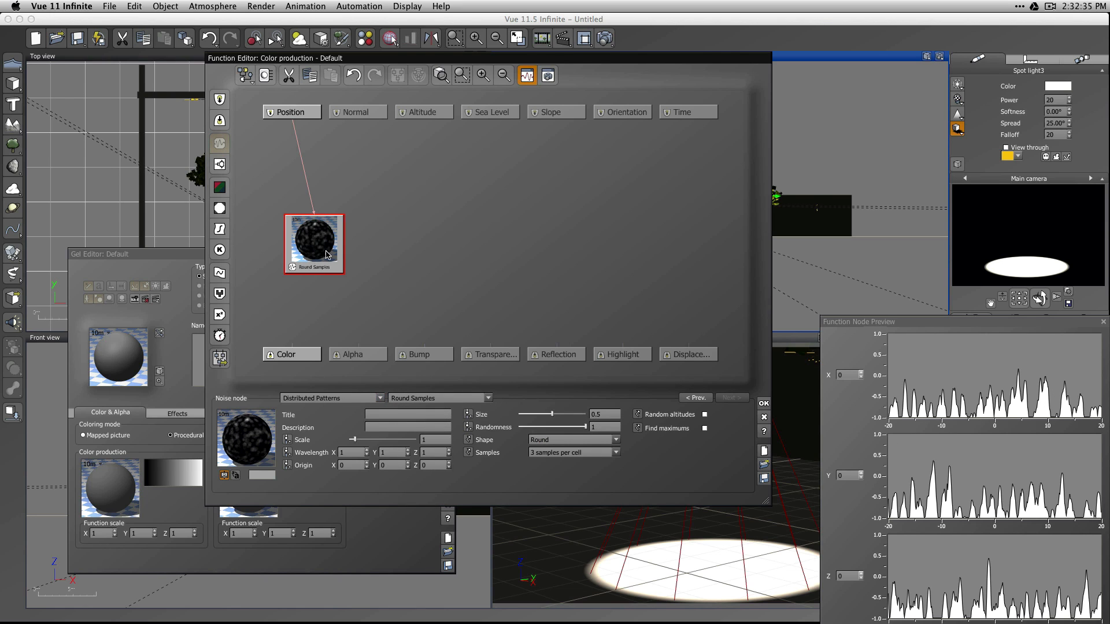
Switch the noise node to the Math Patterns Leopard noise and connect it to the Color output, accepting the function.
click(381, 400)
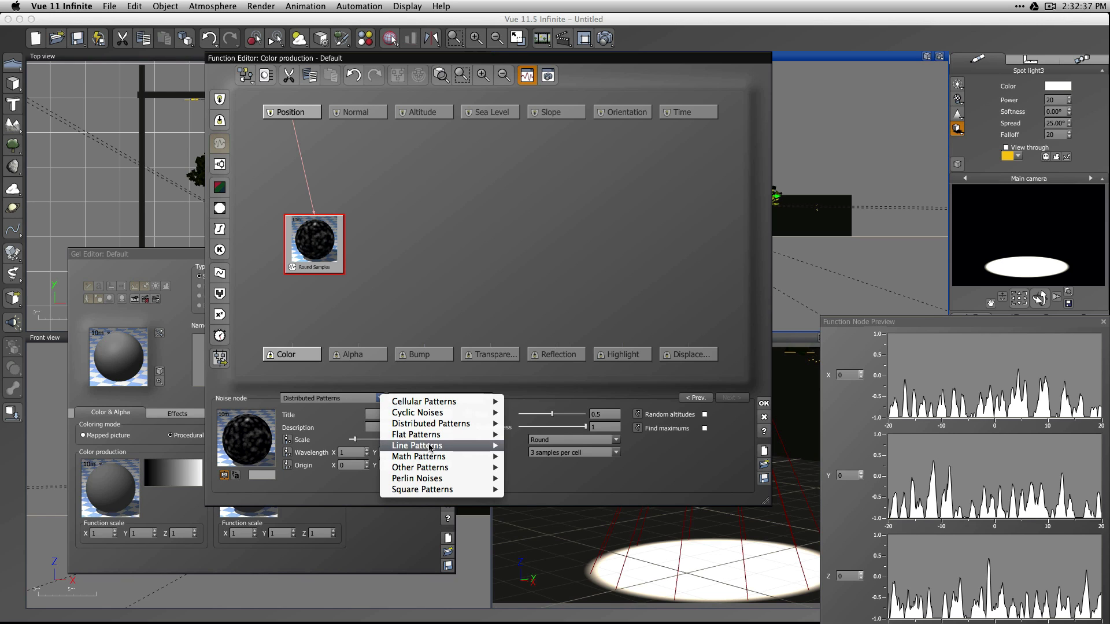
mouse_move(456, 456)
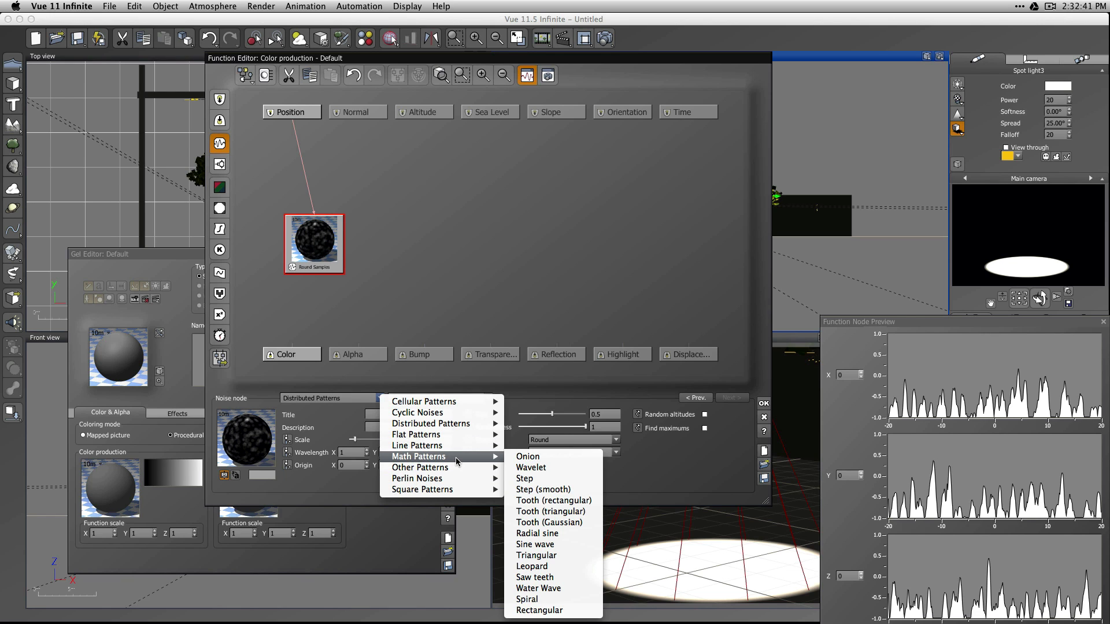
click(554, 569)
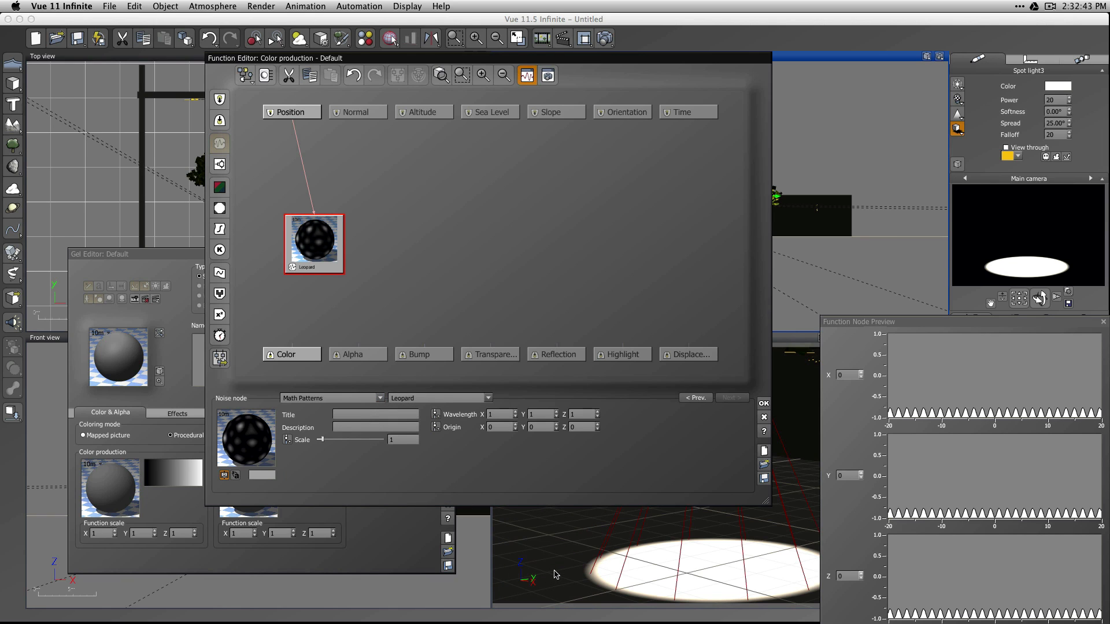
drag(293, 345, 315, 249)
click(764, 404)
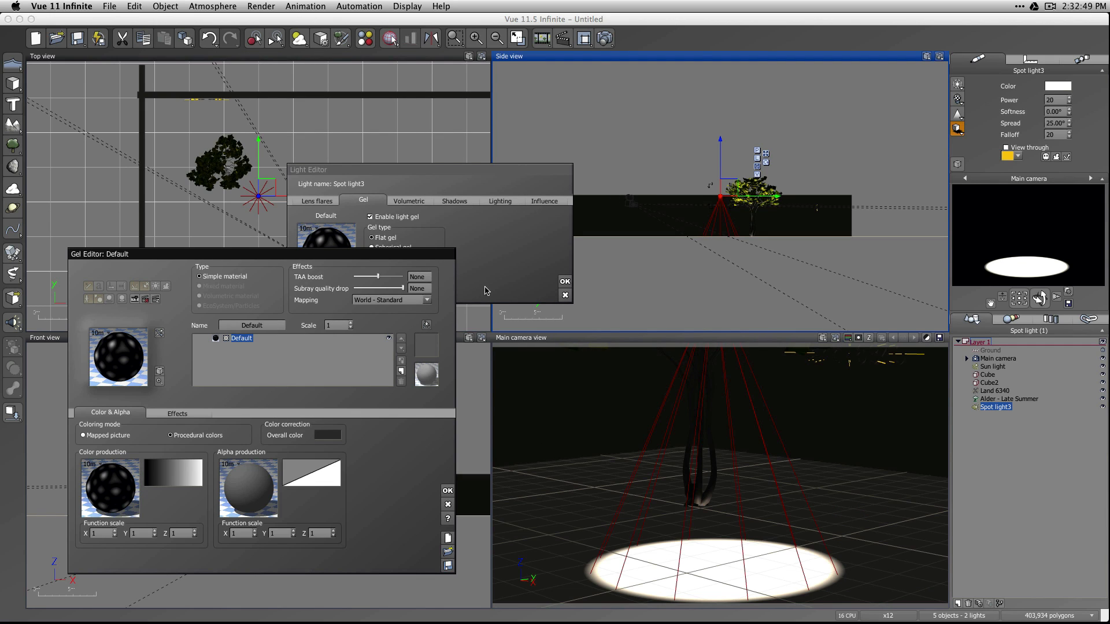
Accept the gel and light settings, and render the scene with the Leopard gel on the spot light.
click(659, 43)
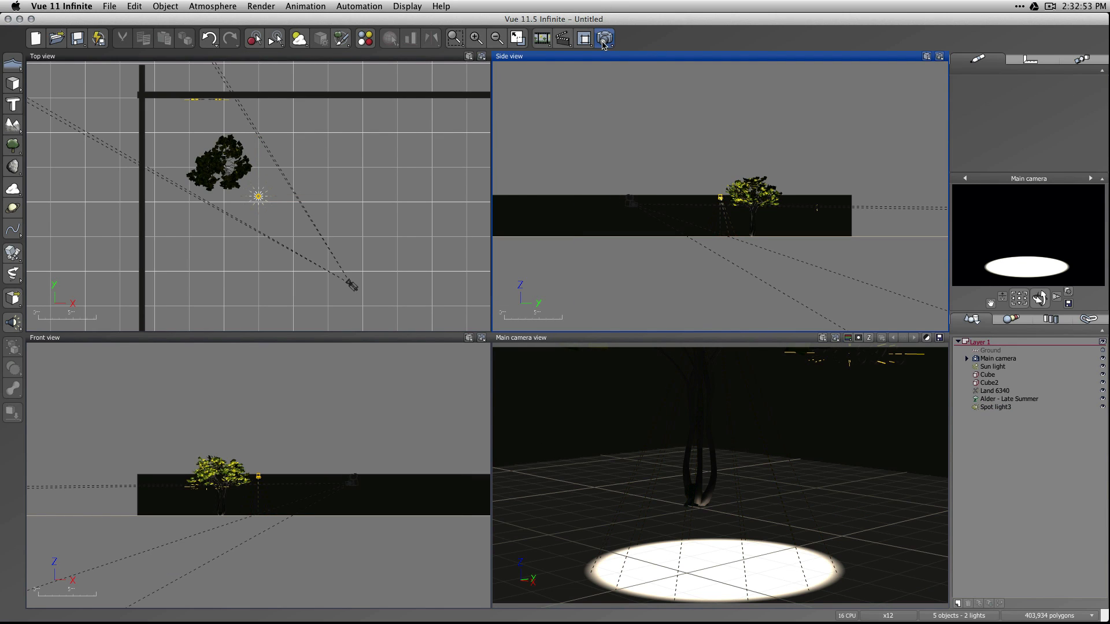
click(604, 40)
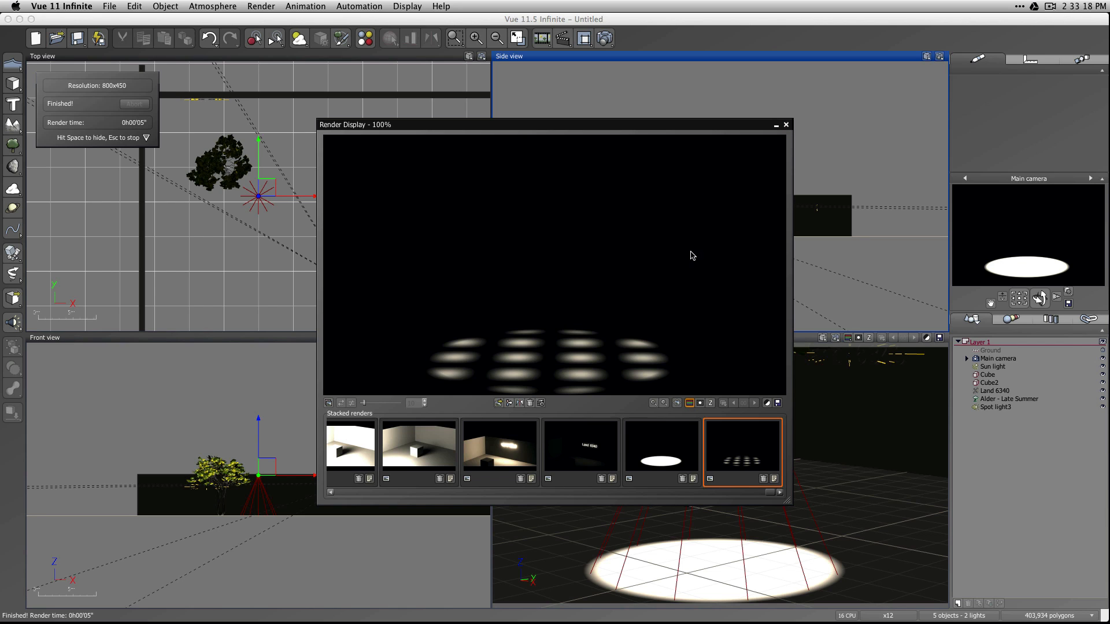
click(787, 125)
Enable volumetric lighting on the spot light, with volume shadows and smoke or dust in the beam, and render the scene.
double_click(989, 408)
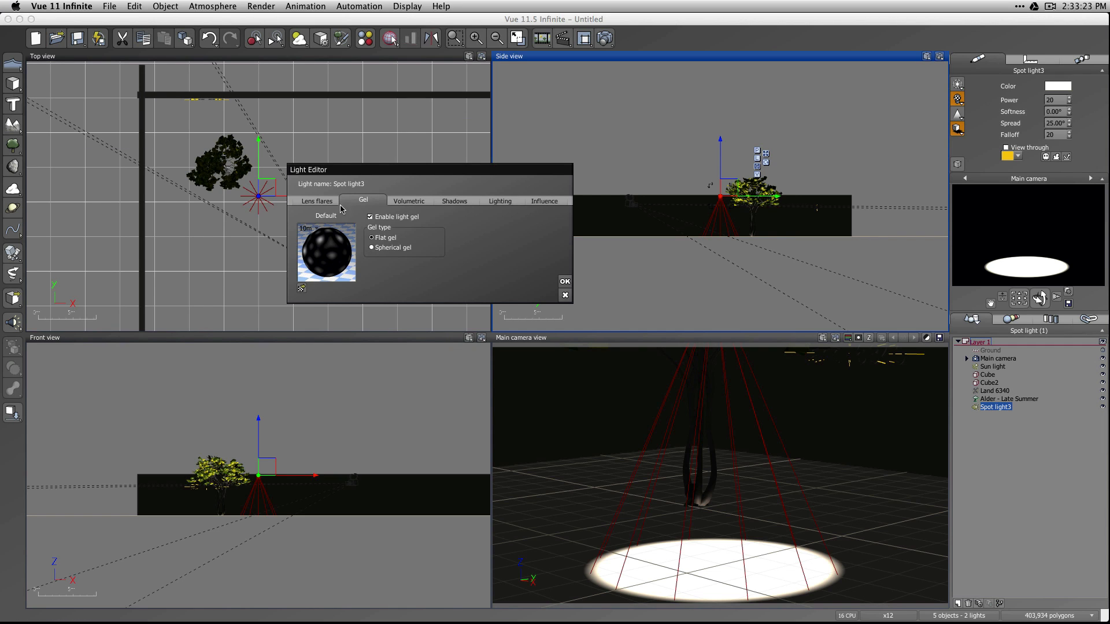
click(411, 201)
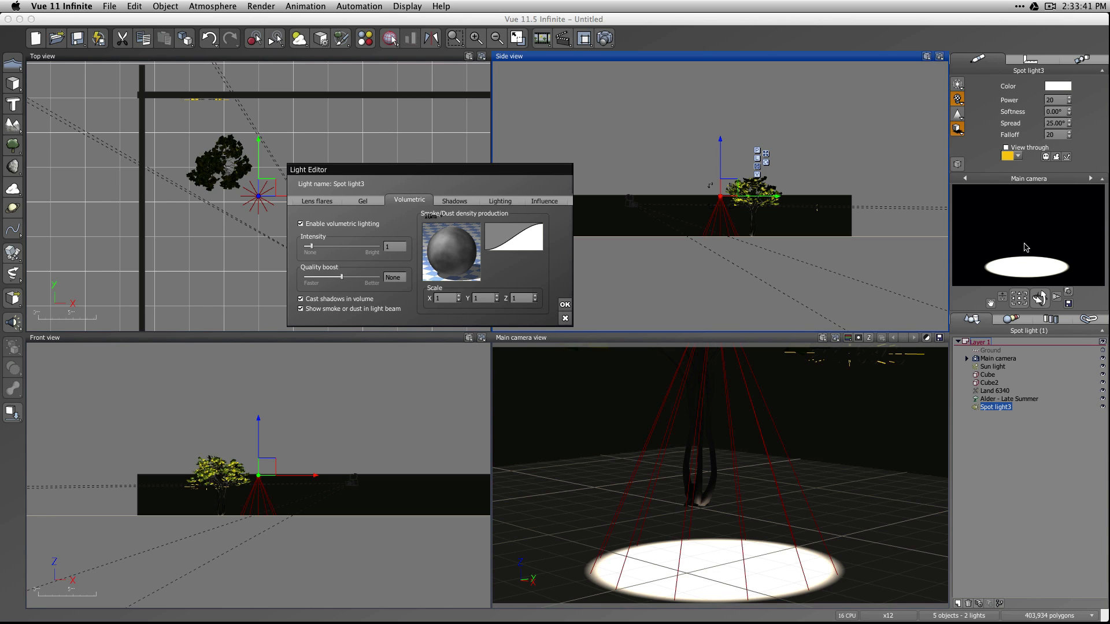
click(605, 39)
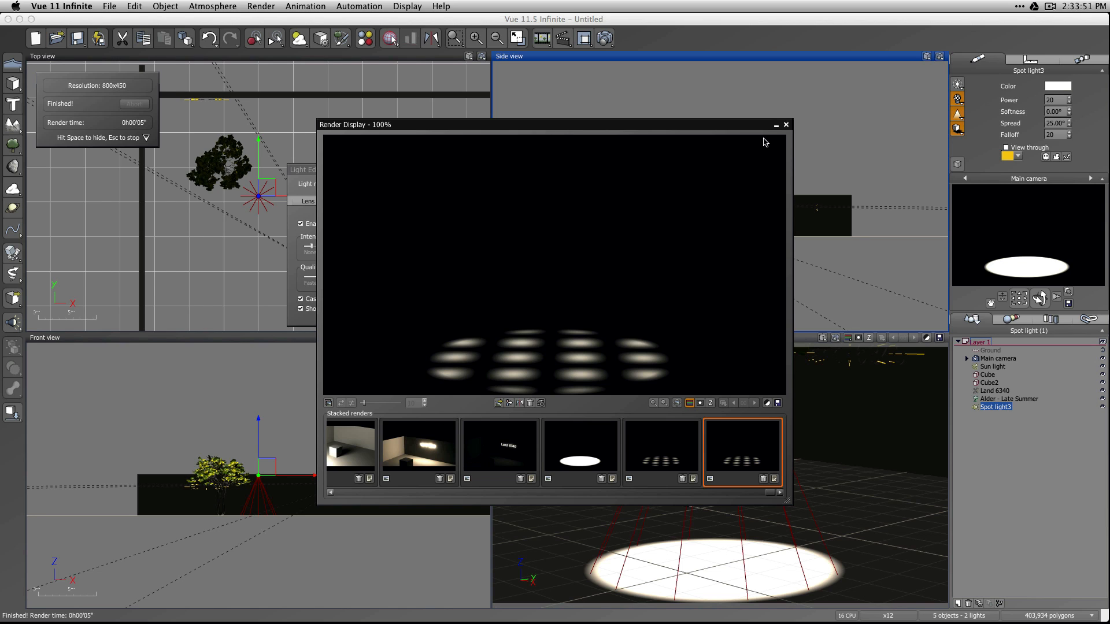
click(787, 125)
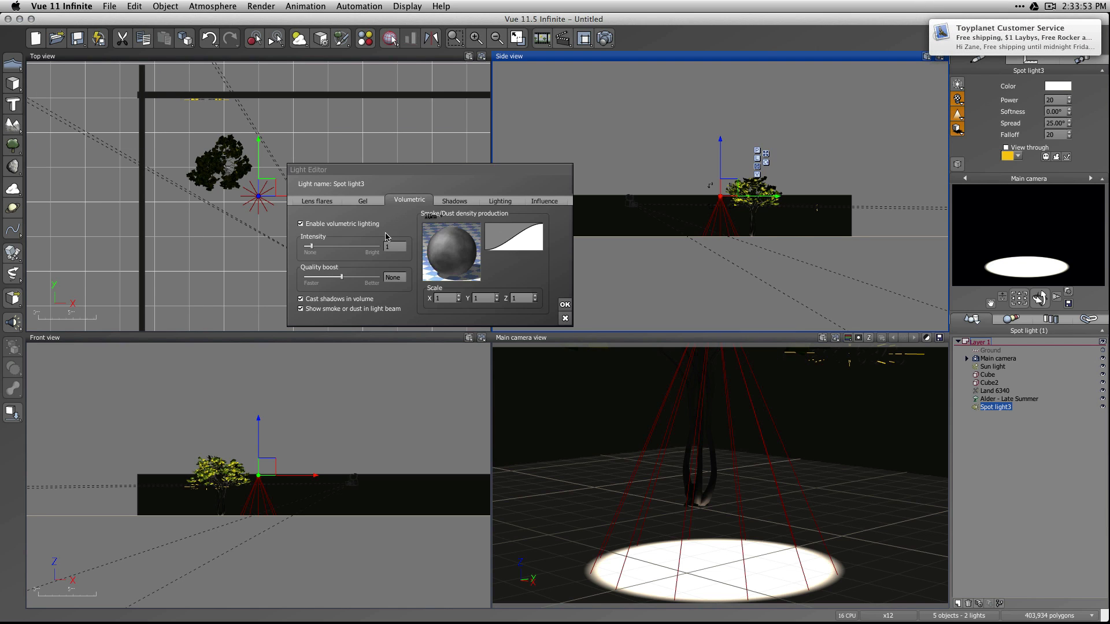
Raise the spot light's volumetric intensity to about 8 and render the scene again.
click(307, 243)
drag(311, 246, 365, 245)
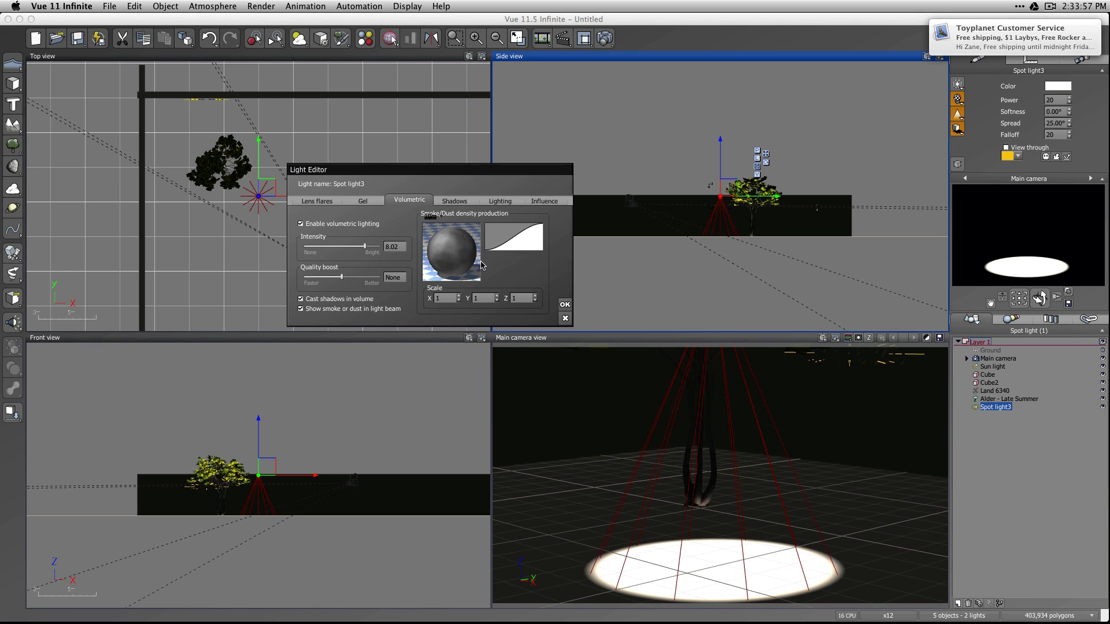
click(605, 38)
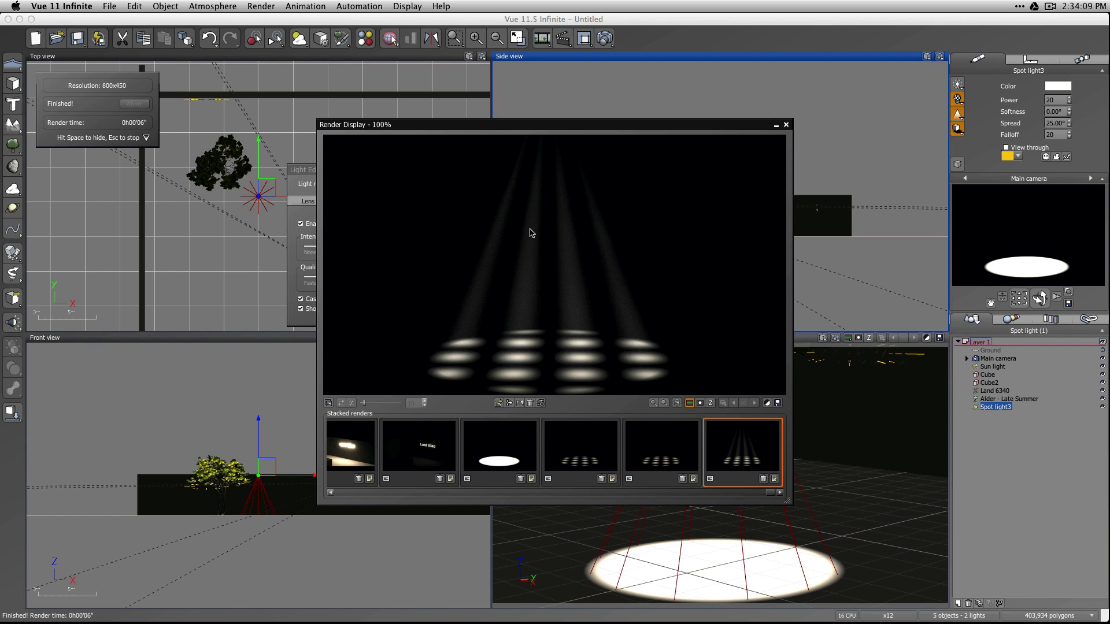
click(786, 125)
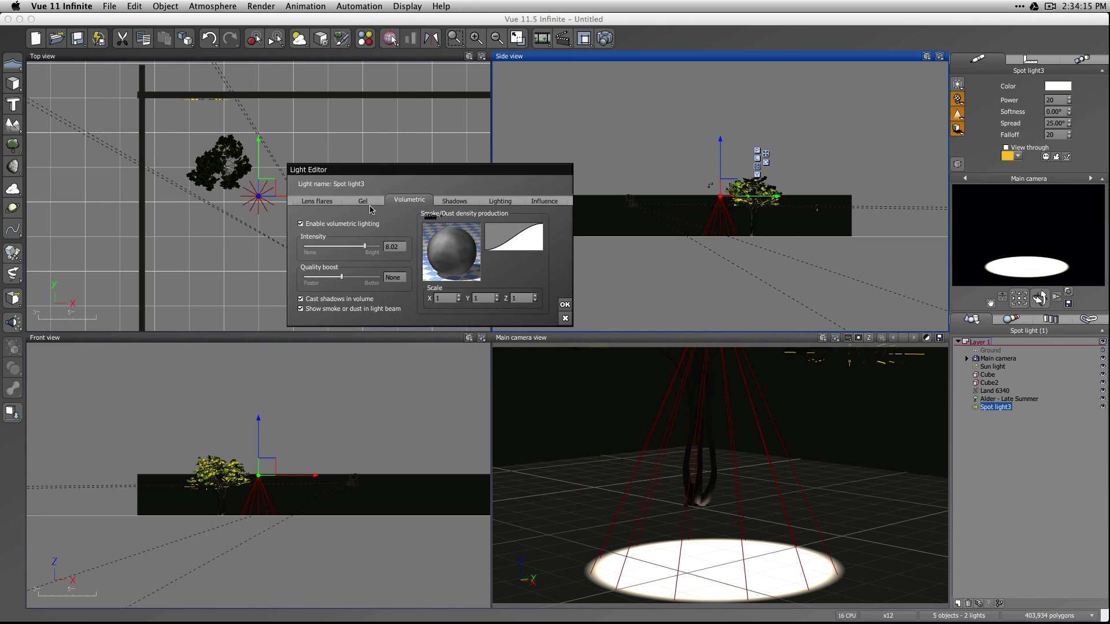
Turn off the spot light's gel while keeping volumetric lighting enabled, and accept the light settings.
click(364, 203)
click(414, 200)
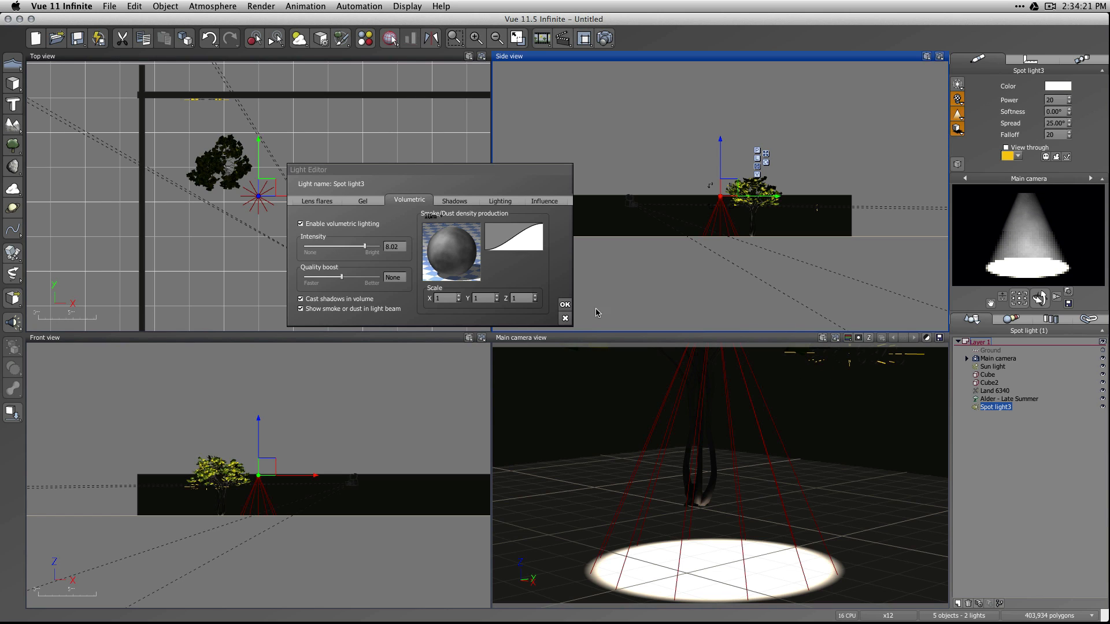
click(565, 305)
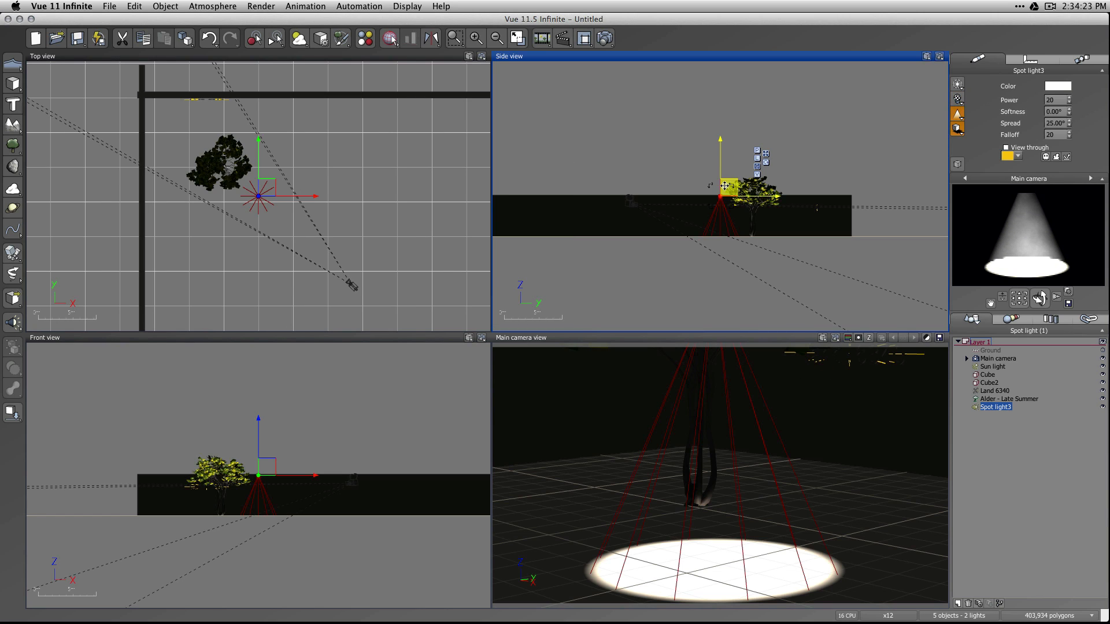
Raise the spot light and centre it directly above the tree, and render the scene.
drag(725, 185, 749, 141)
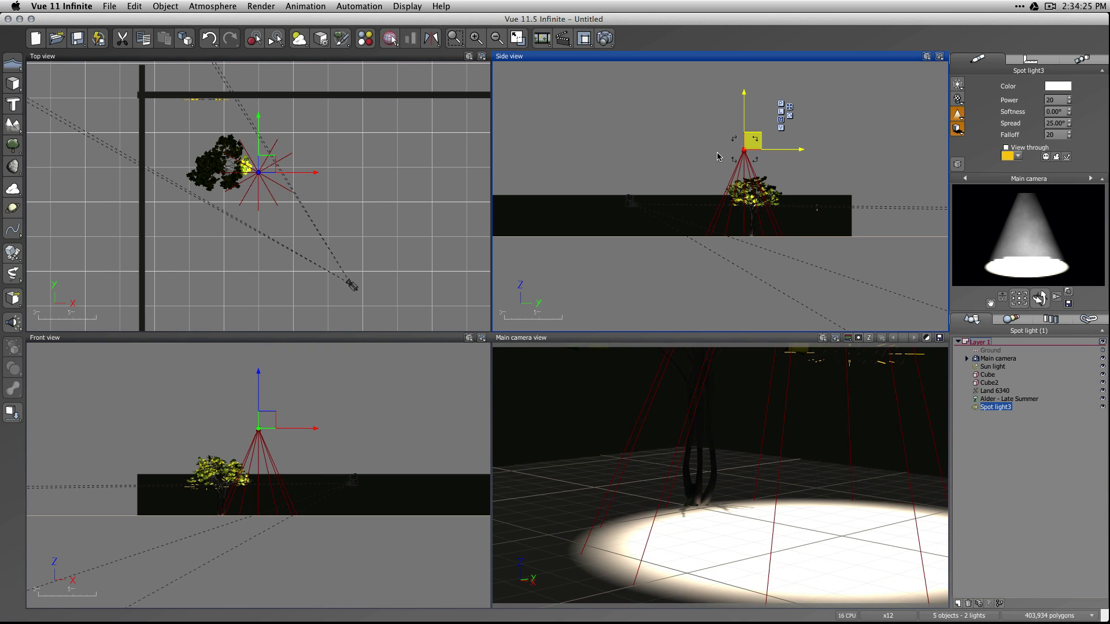
drag(264, 163, 228, 155)
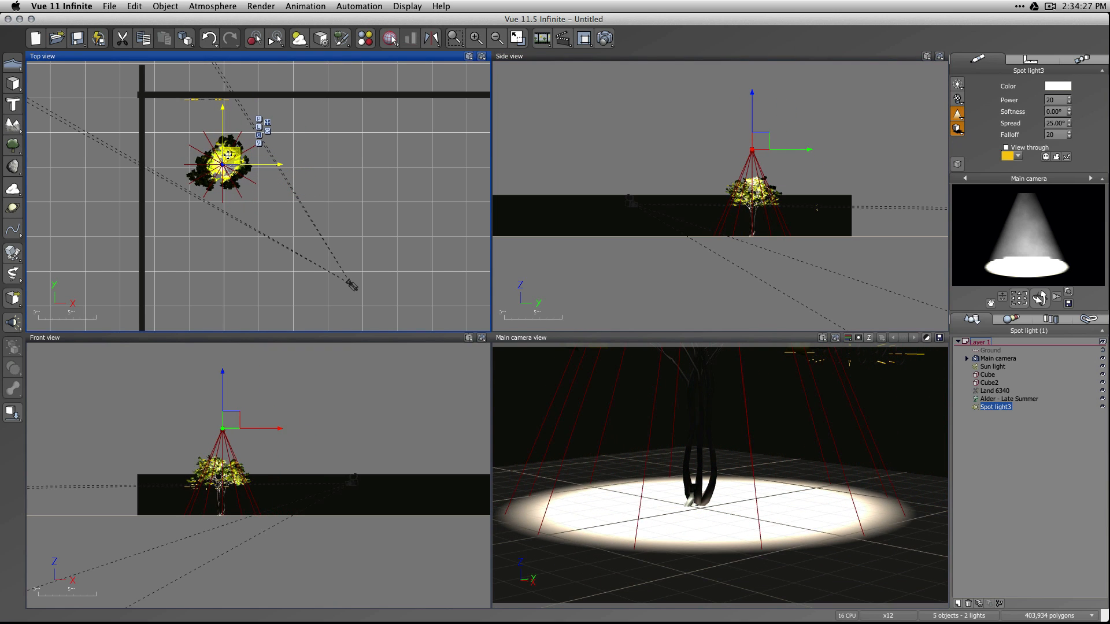
drag(763, 139, 763, 125)
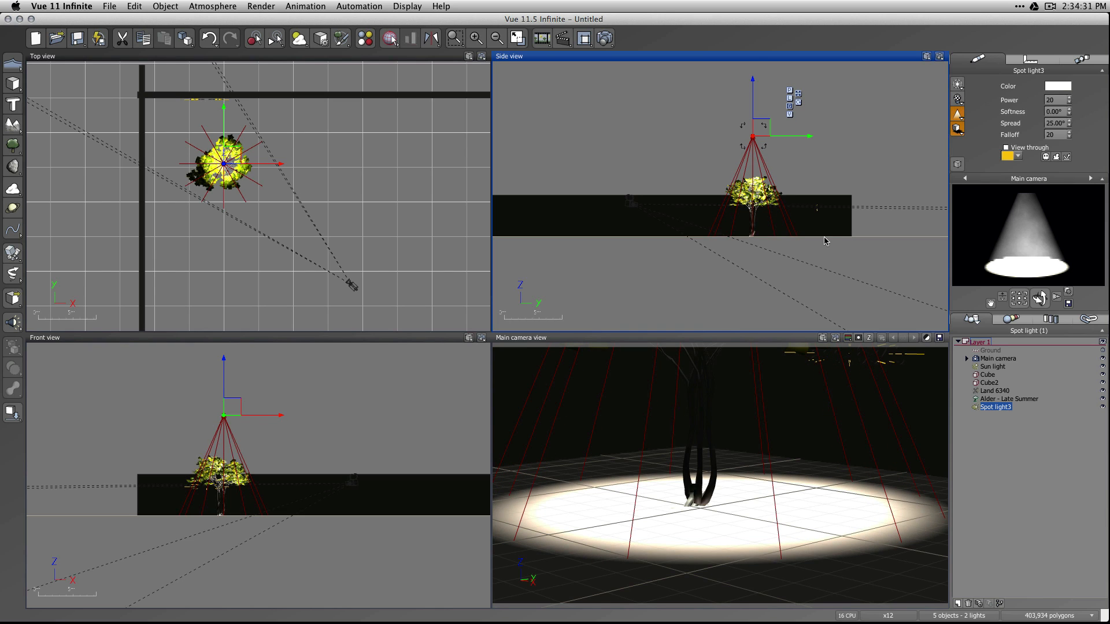
click(603, 39)
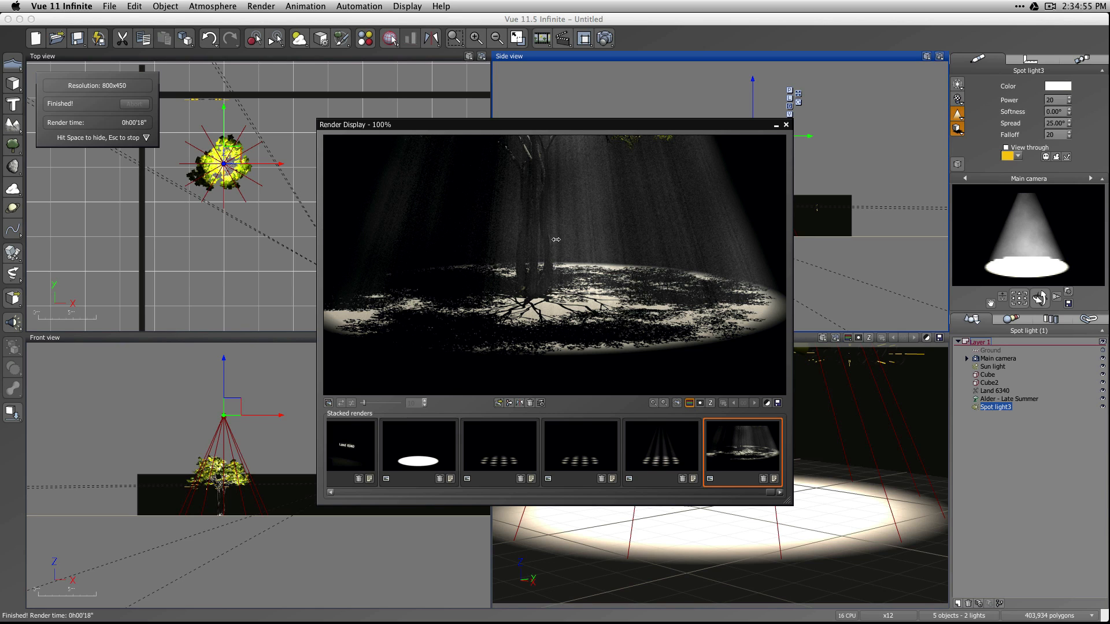
click(786, 125)
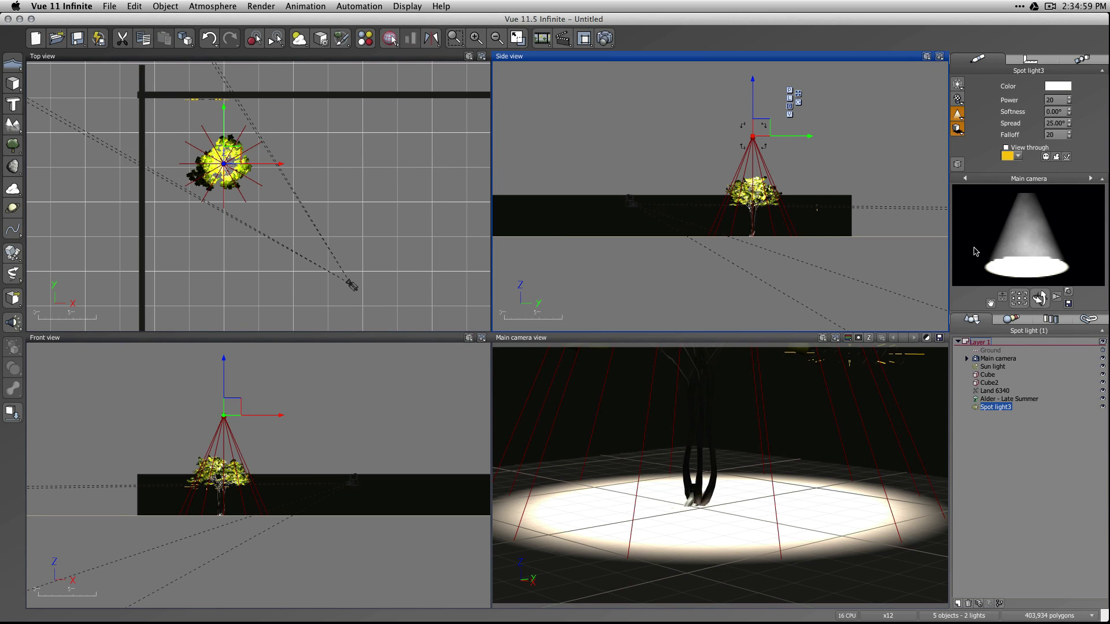
Pull the main camera back and reframe it to include the tree's crown, and render the scene.
drag(1019, 298, 1002, 323)
click(609, 41)
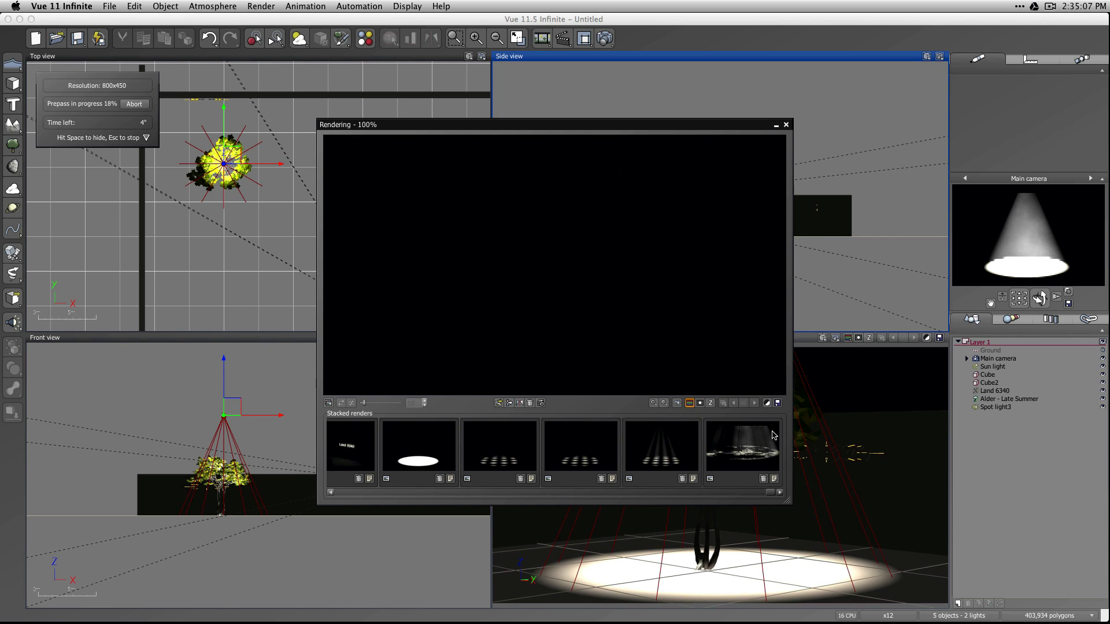
mouse_move(775, 436)
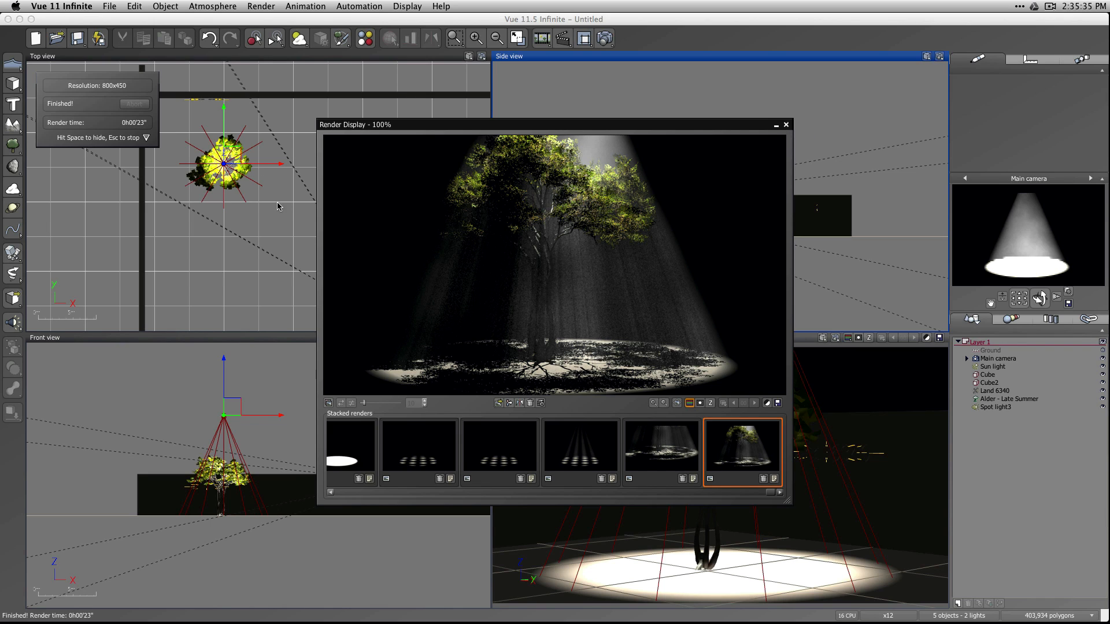
click(786, 125)
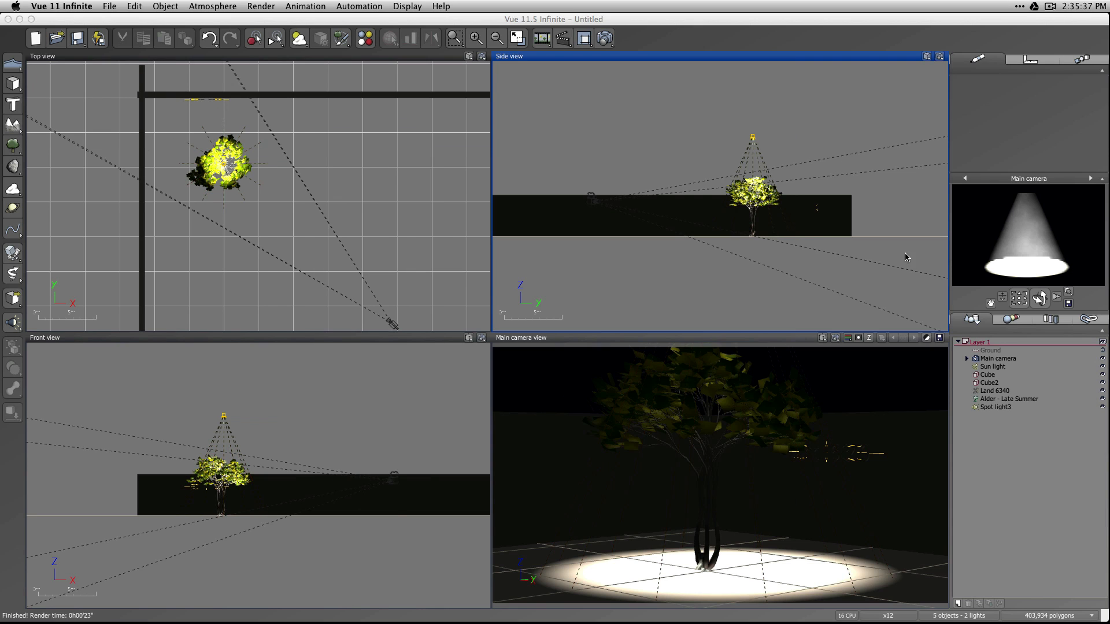
Enable the shadow map on the spot light with shadow-mapped projected shadows, accept the settings, and render the scene.
double_click(989, 408)
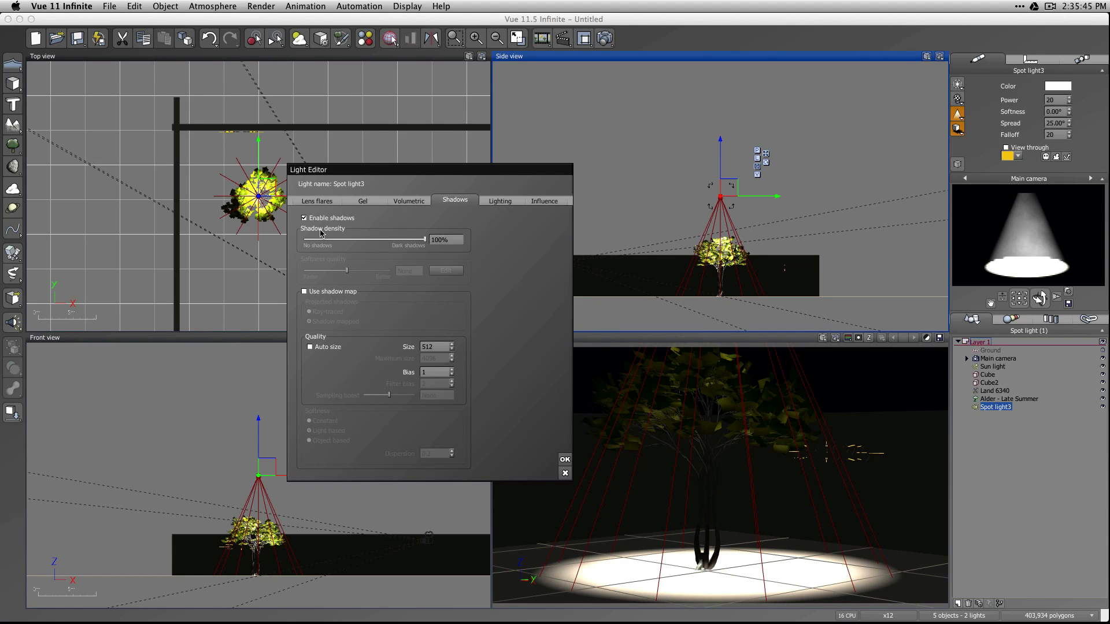
click(316, 292)
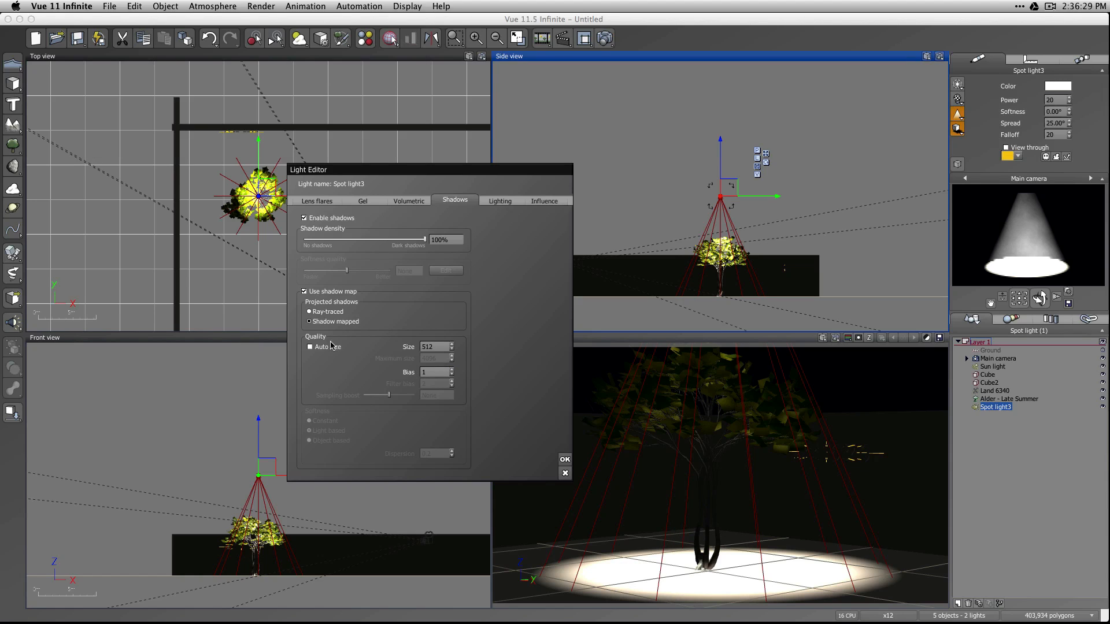
click(564, 459)
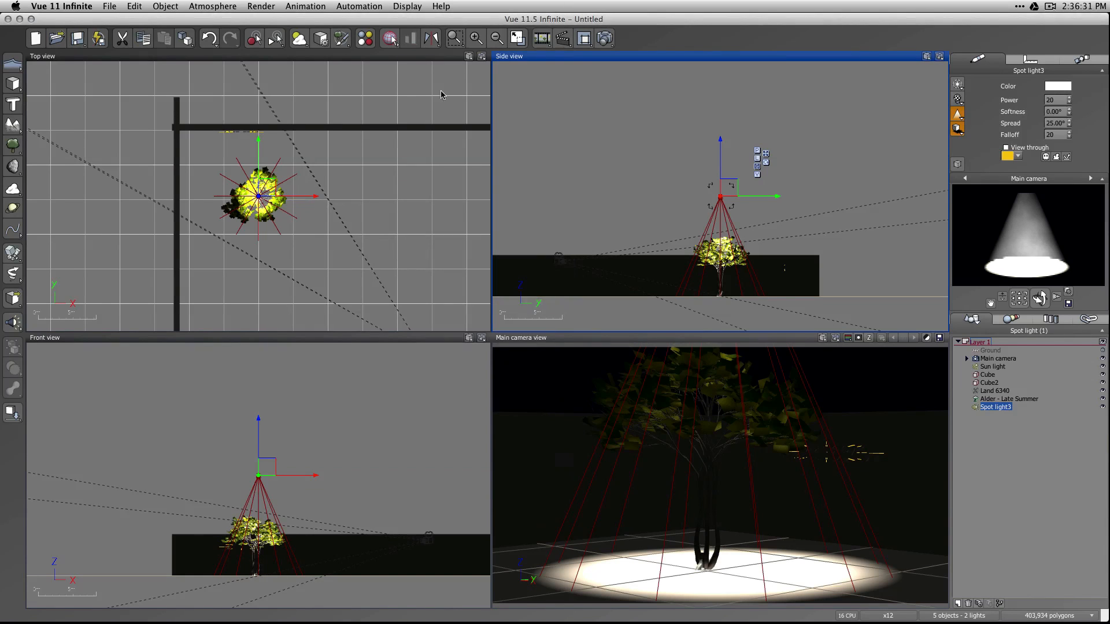
click(668, 66)
click(610, 42)
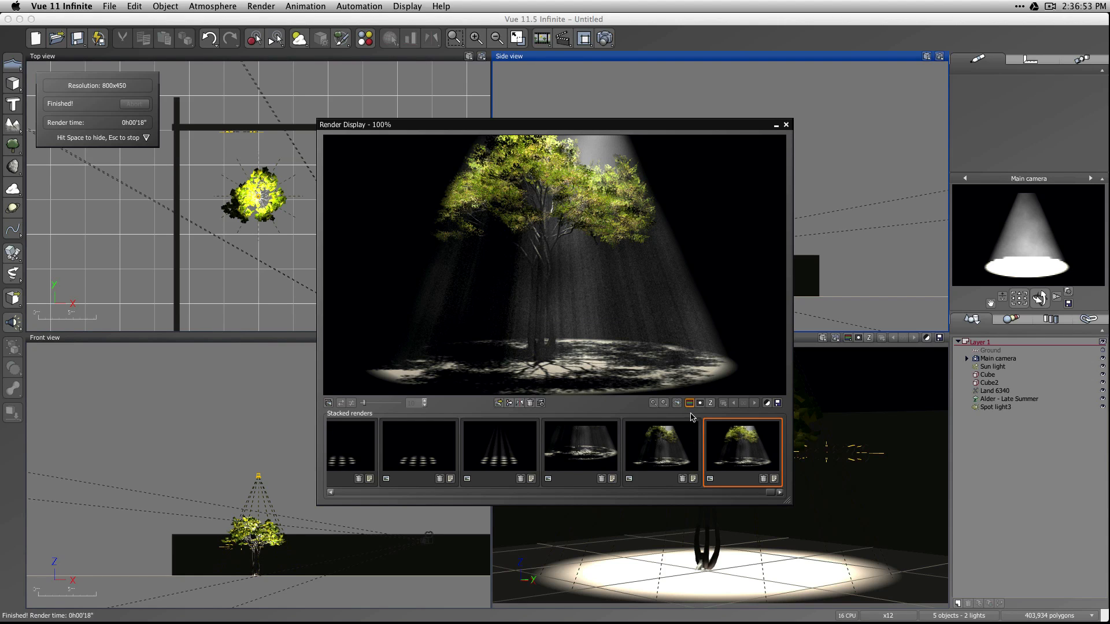
Compare the tree renders made with and without the shadow map in the stacked renders, and close the render display.
click(655, 450)
click(740, 459)
click(670, 459)
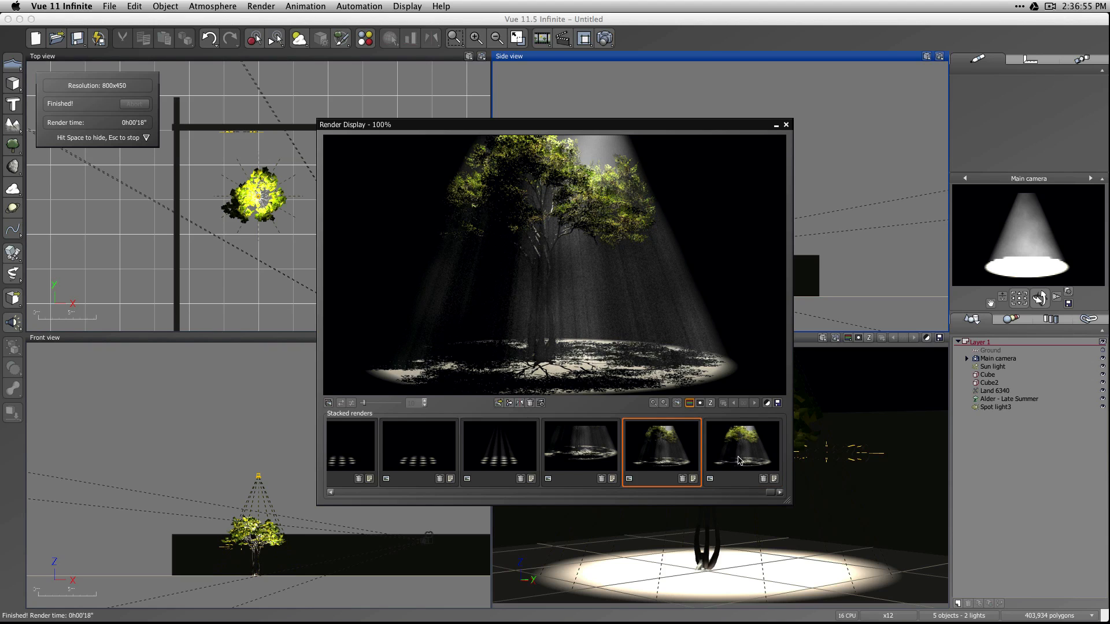
click(740, 461)
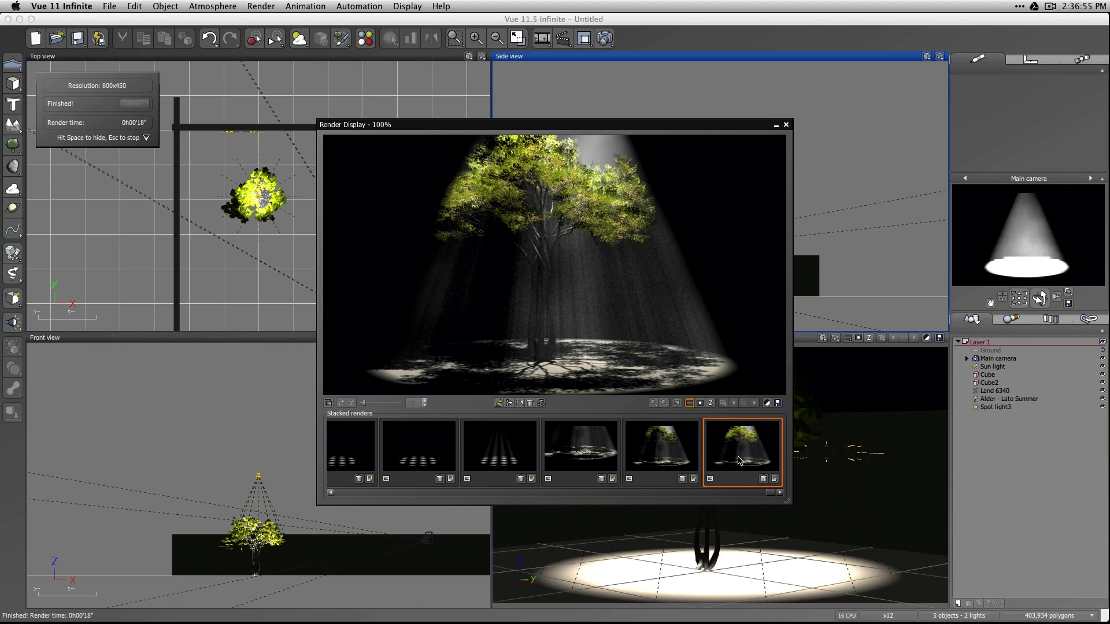
click(672, 458)
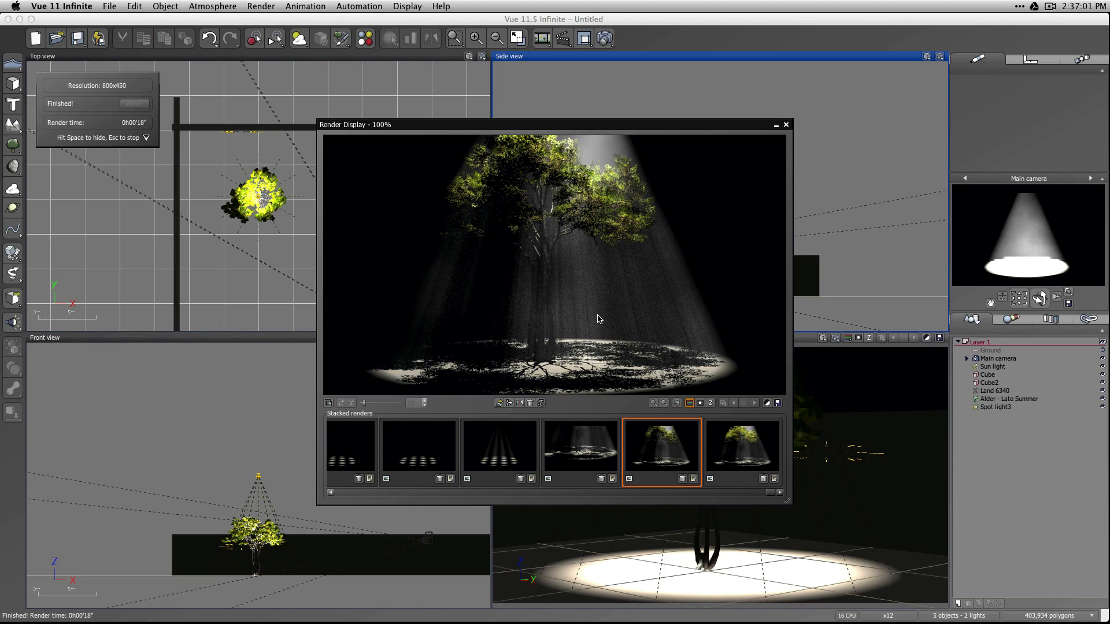
click(752, 444)
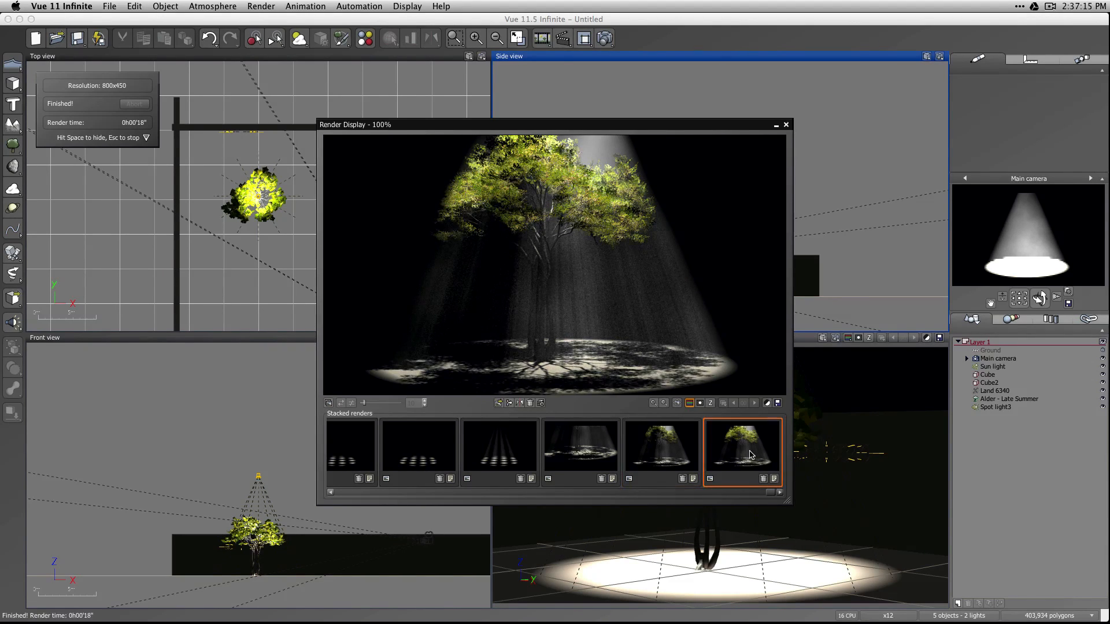
click(786, 125)
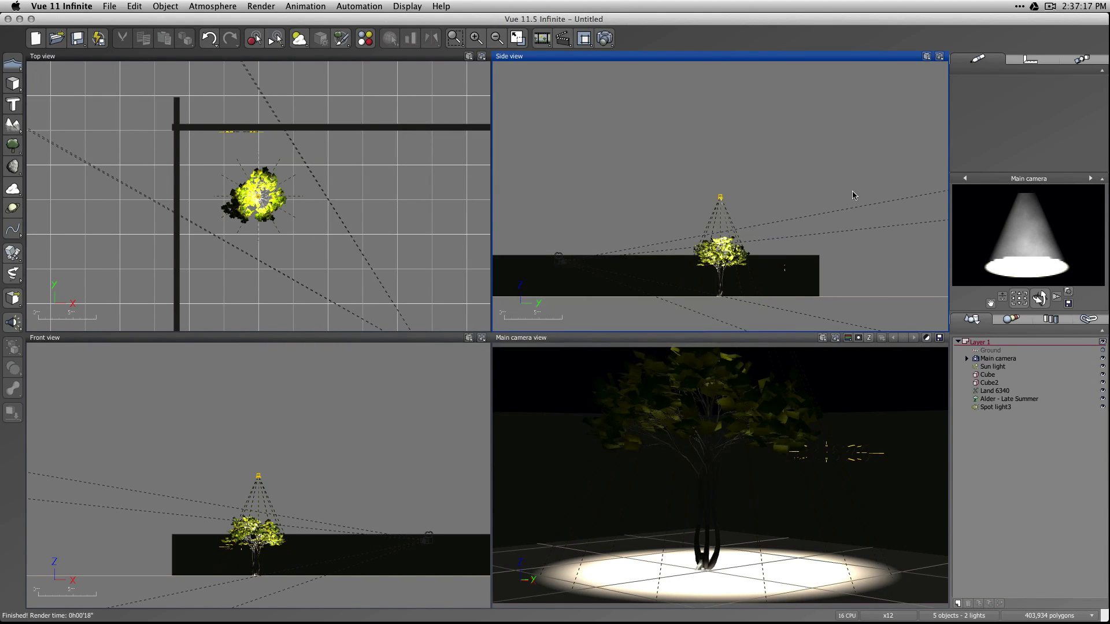
Set the spot light's softness to 5° and deselect the light.
click(1004, 407)
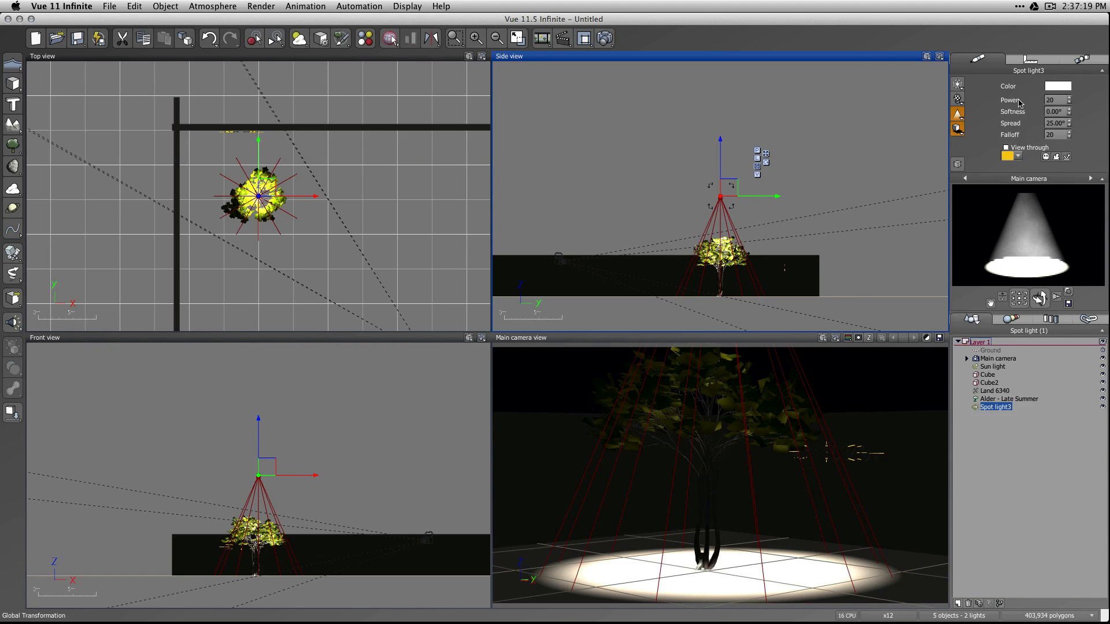
click(1053, 112)
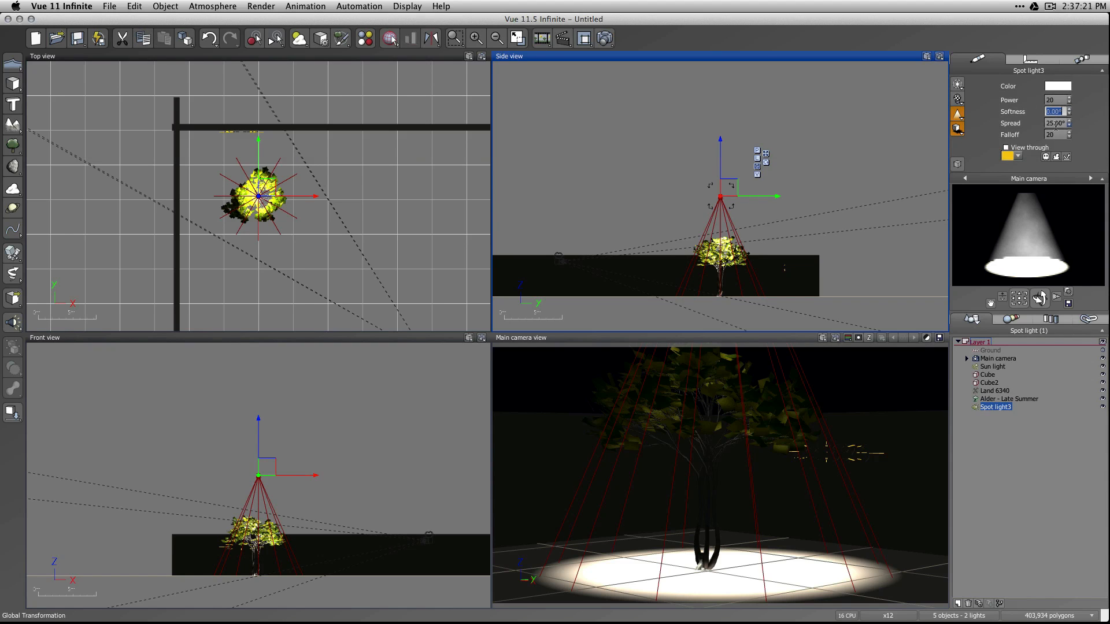
text(5)
click(1017, 477)
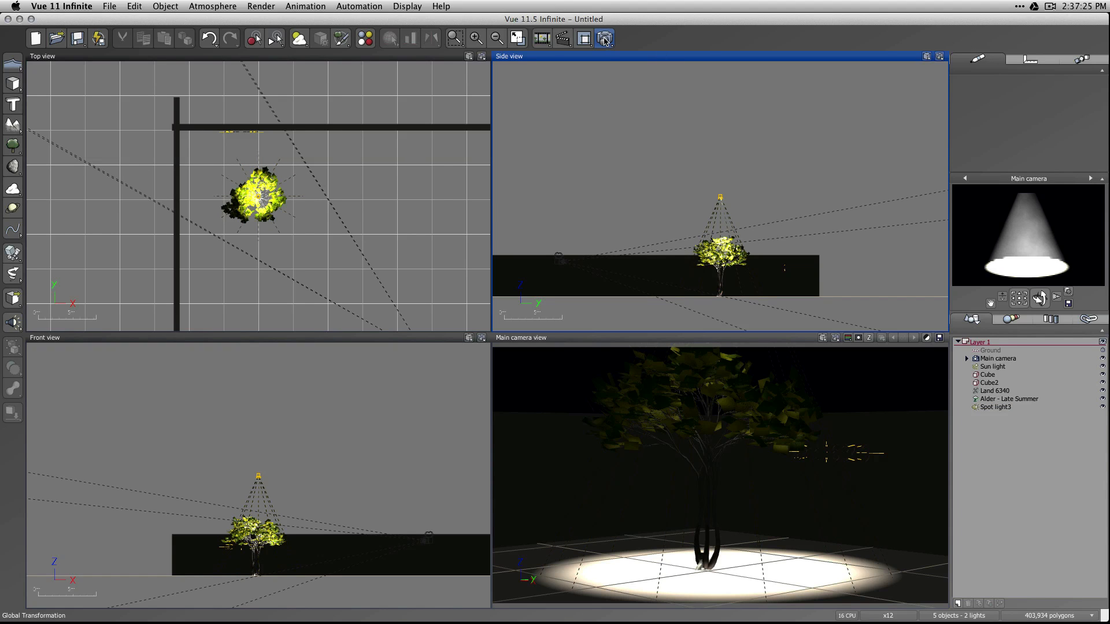
Switch the spot light's projected shadows to ray-traced with the shadow map still enabled, accept the settings, and render the scene.
double_click(995, 408)
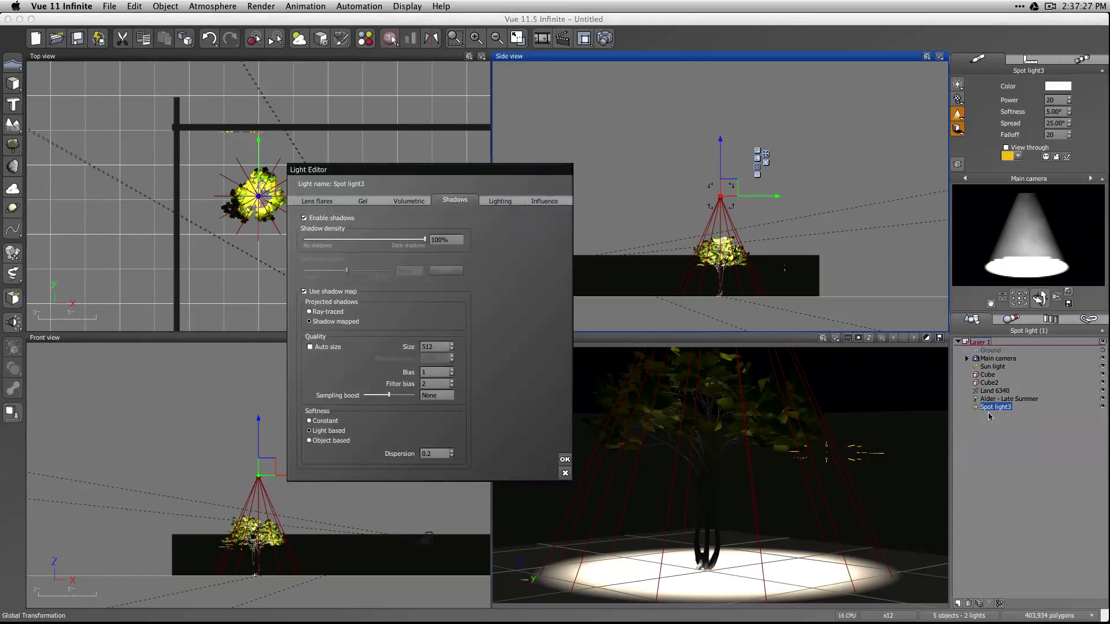
click(326, 313)
click(563, 460)
click(605, 39)
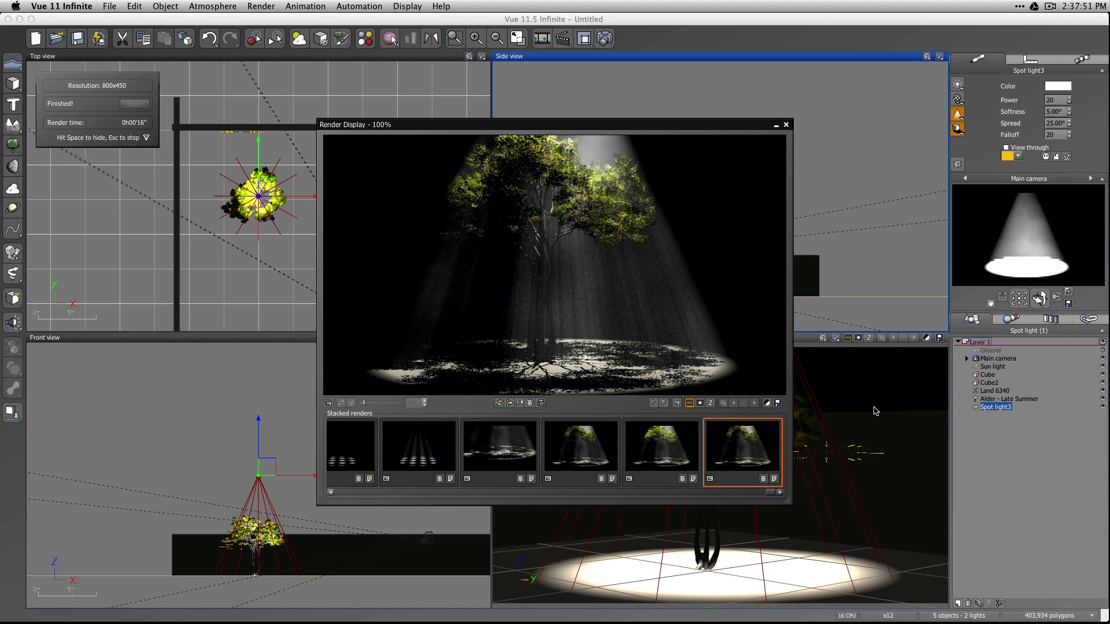
Compare the shadows and light beams in the last stacked tree renders, and close the render display.
mouse_move(727, 461)
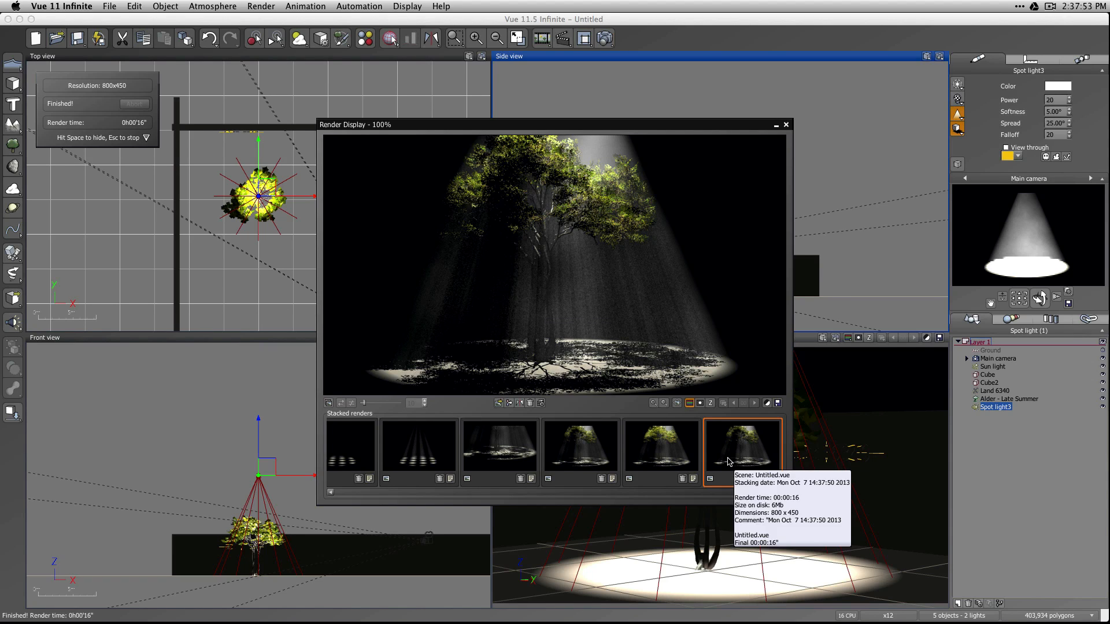
click(666, 461)
click(743, 456)
click(595, 457)
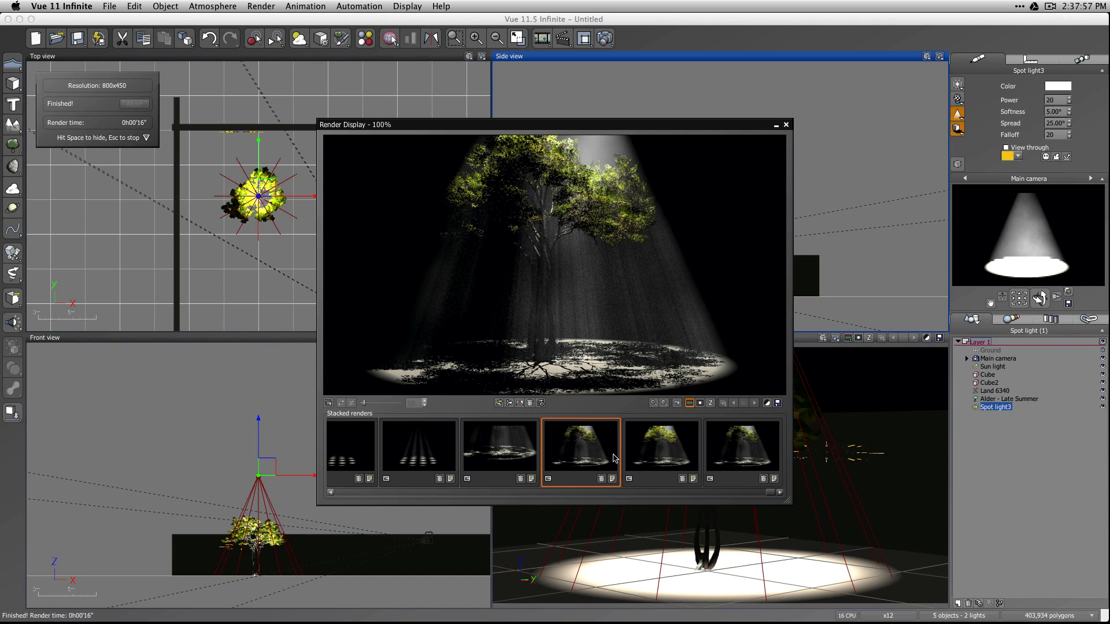
click(740, 454)
click(587, 465)
click(734, 460)
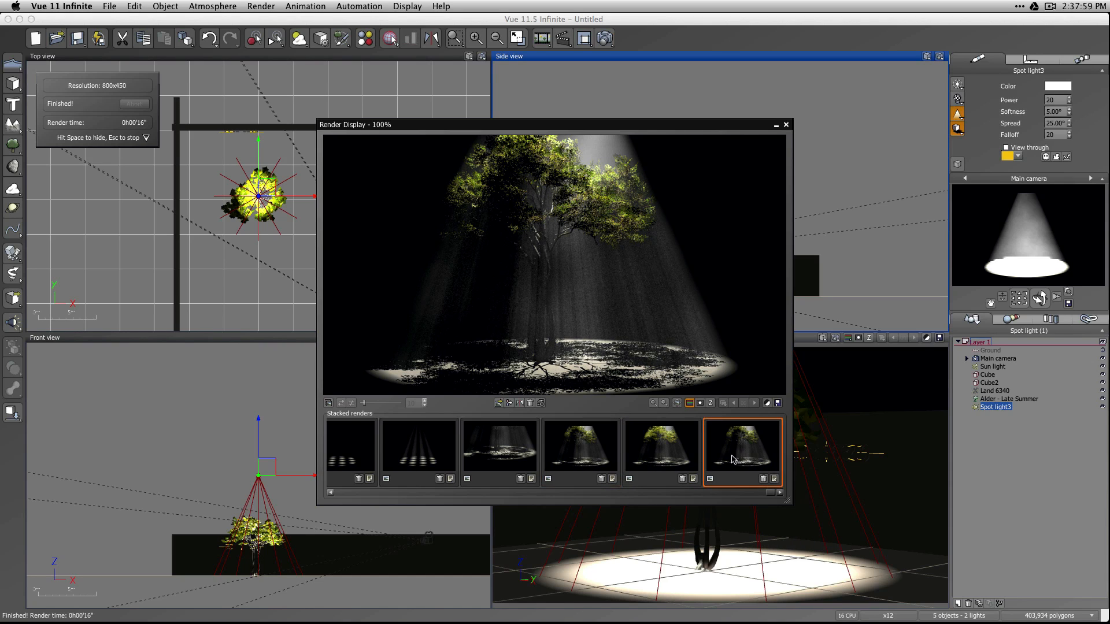
click(577, 468)
click(731, 454)
click(574, 460)
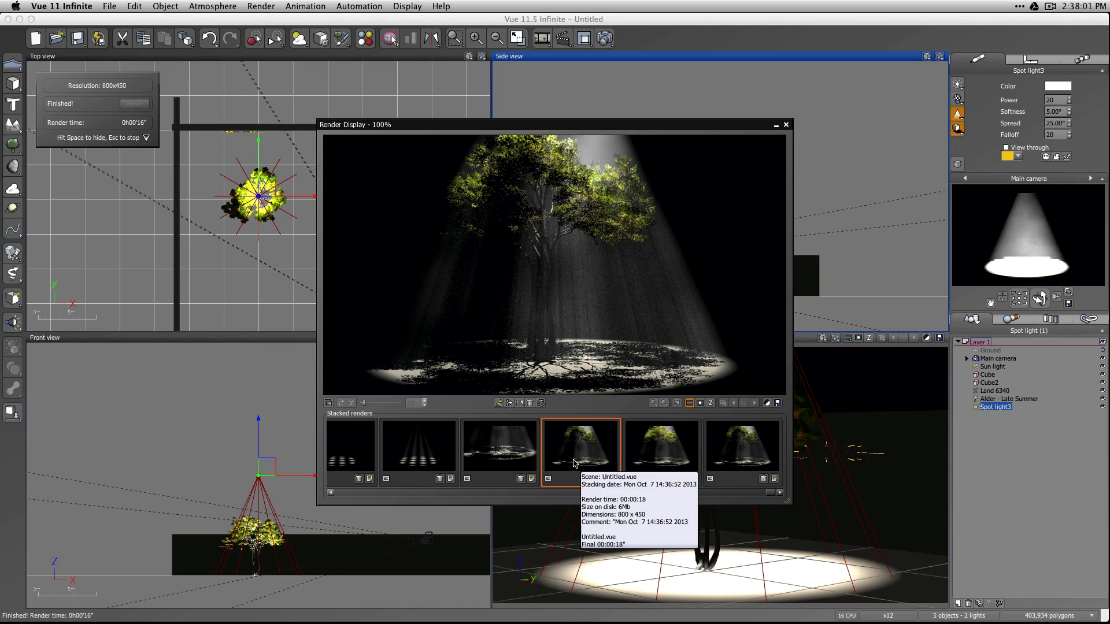
click(500, 458)
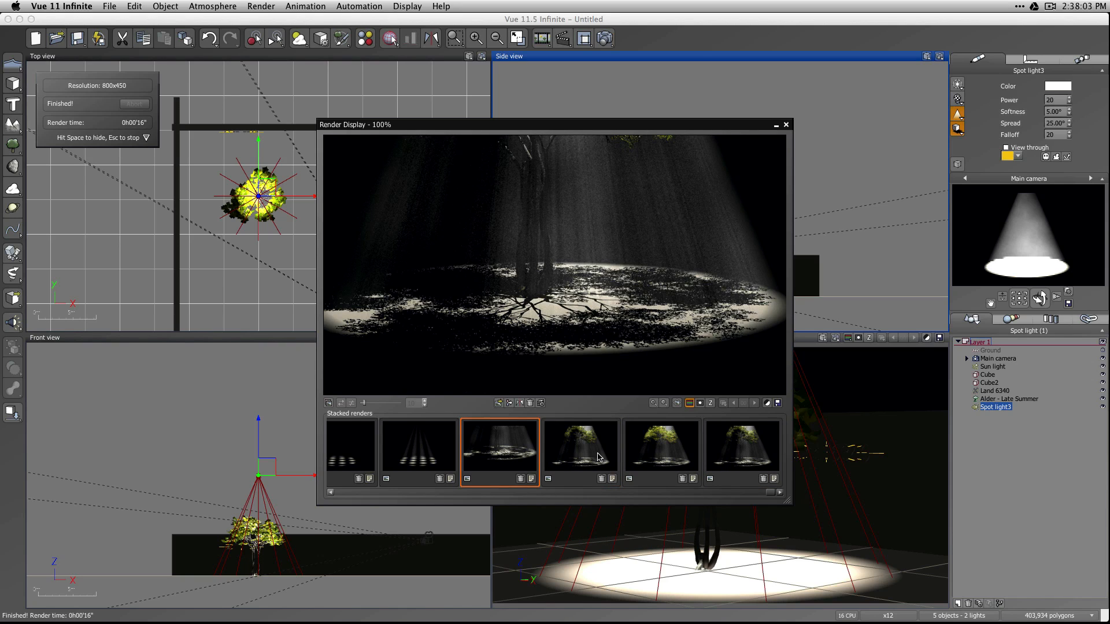
click(598, 457)
click(758, 451)
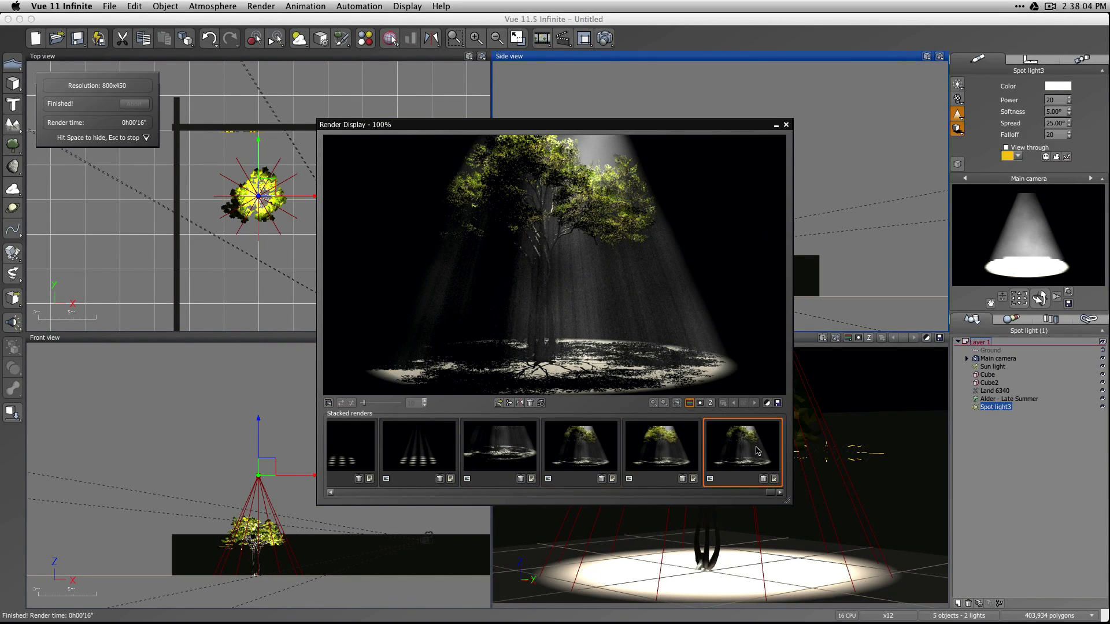
click(606, 460)
click(753, 454)
click(558, 464)
click(662, 464)
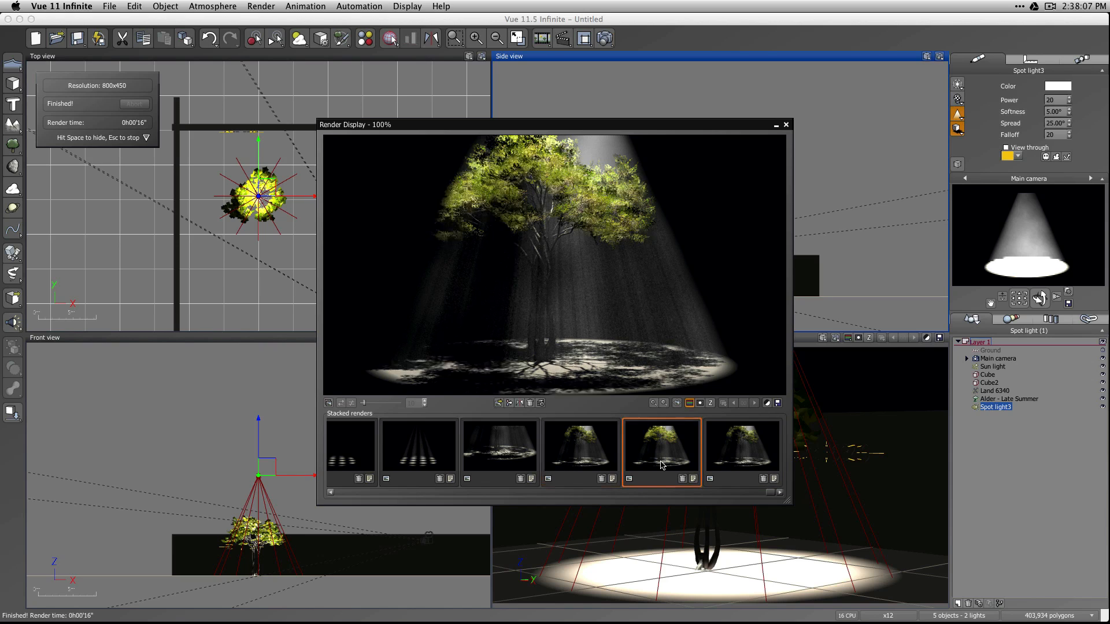
click(753, 458)
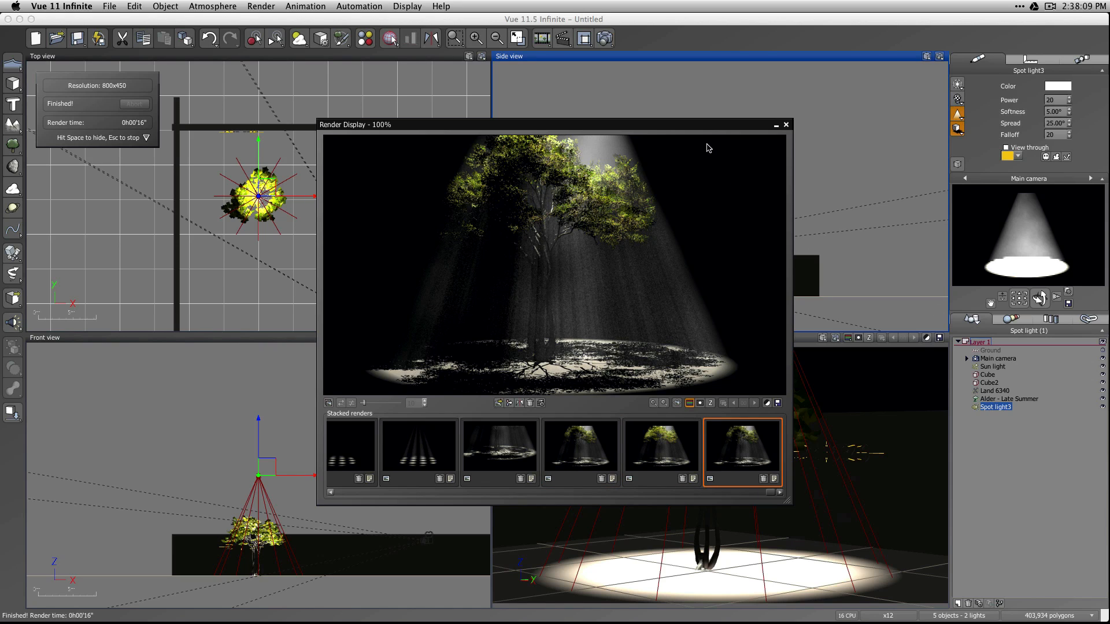
click(660, 456)
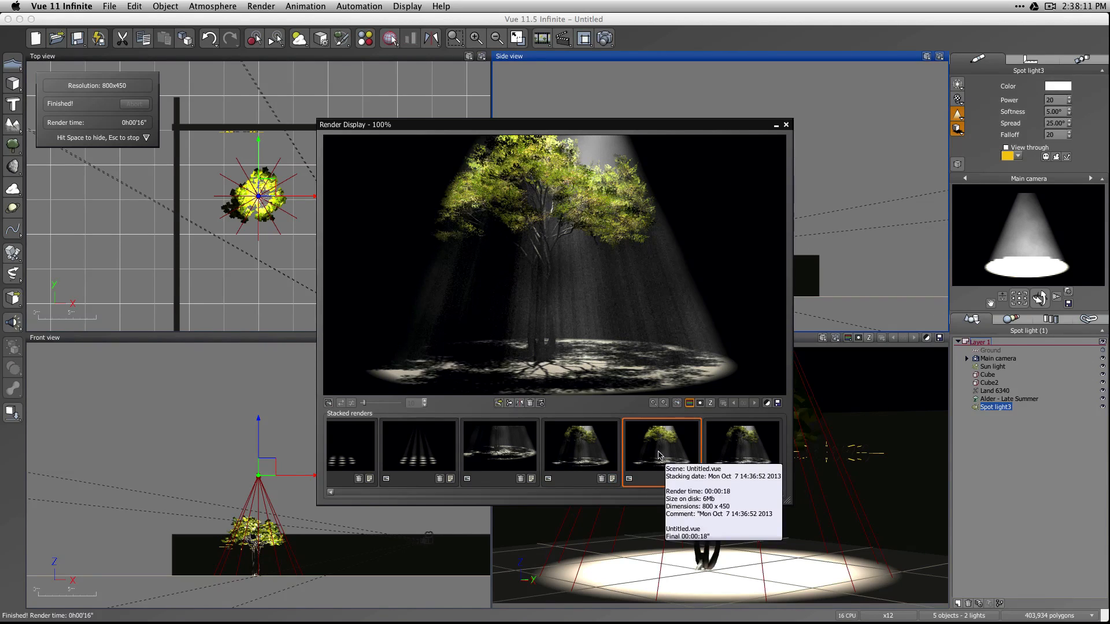
click(597, 457)
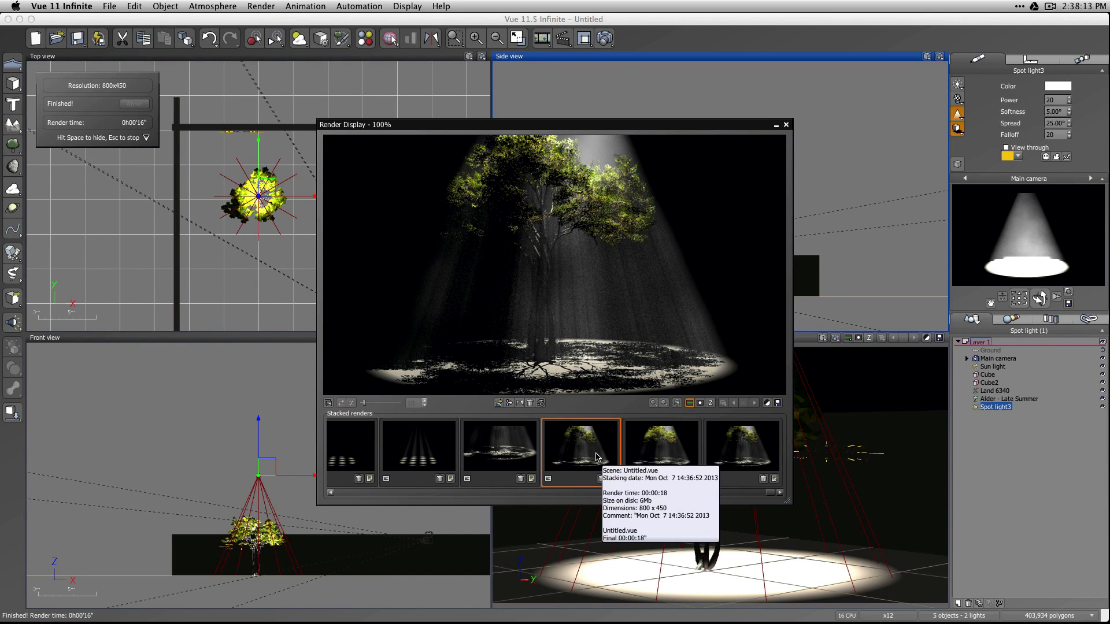
click(665, 441)
click(574, 453)
click(662, 452)
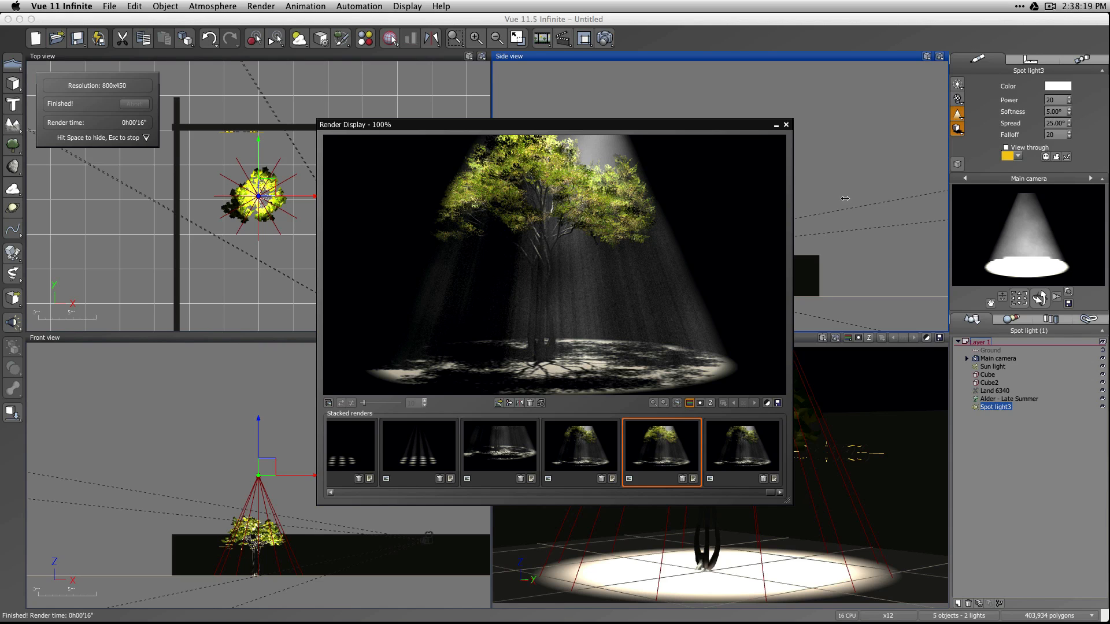
click(753, 452)
click(786, 124)
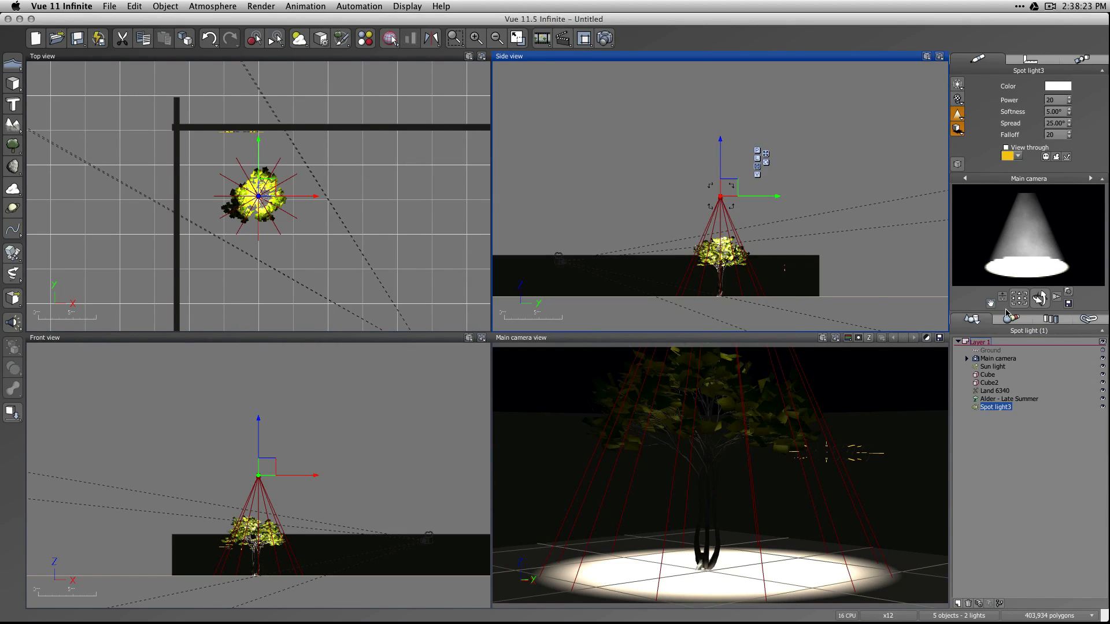
Set the spot light's projected shadows to shadow mapped with a shadow map size of 1024.
double_click(996, 407)
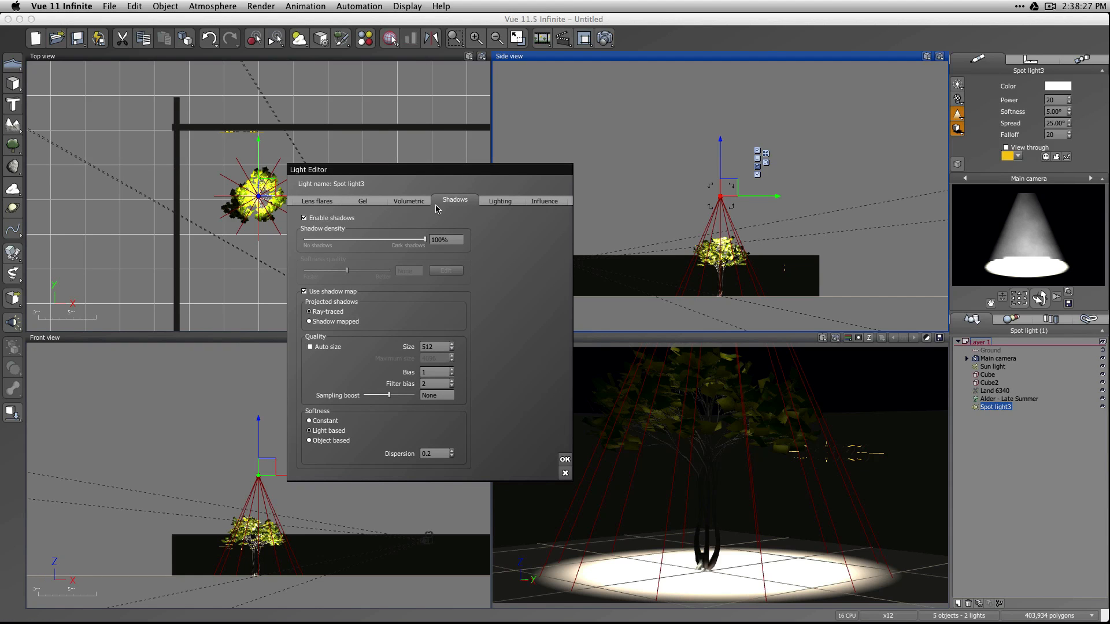
click(403, 200)
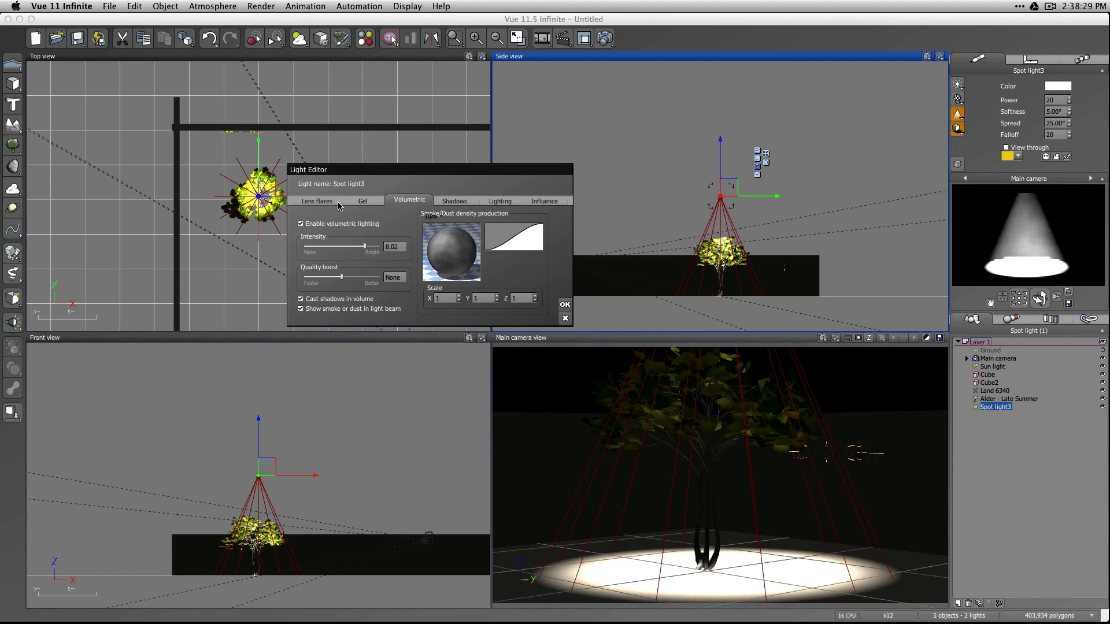
click(339, 202)
click(510, 202)
click(543, 200)
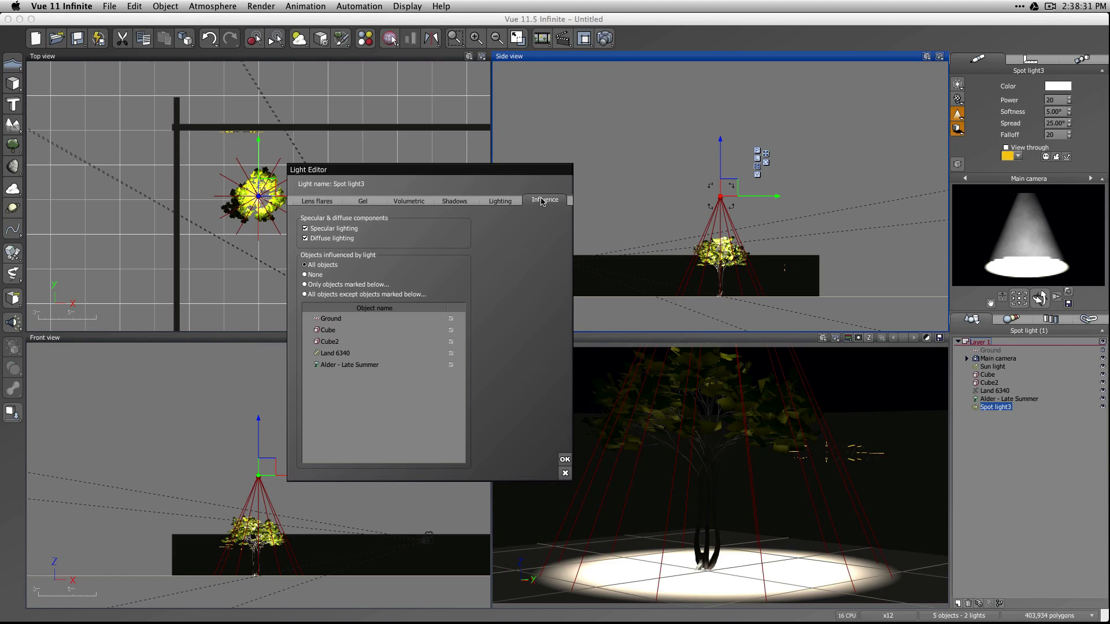
click(412, 202)
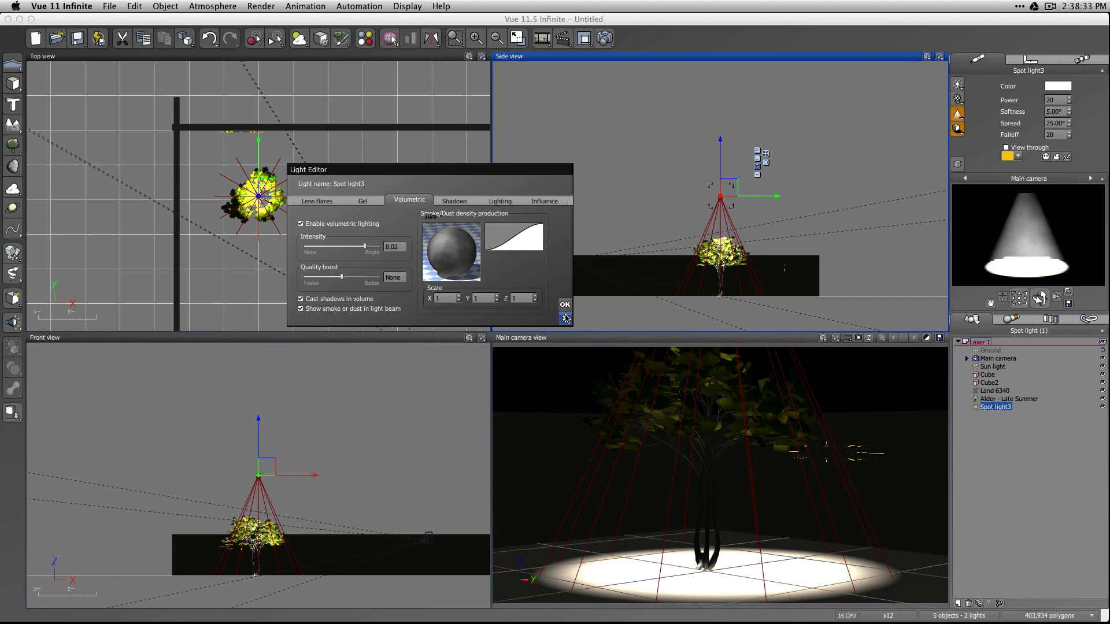
click(455, 202)
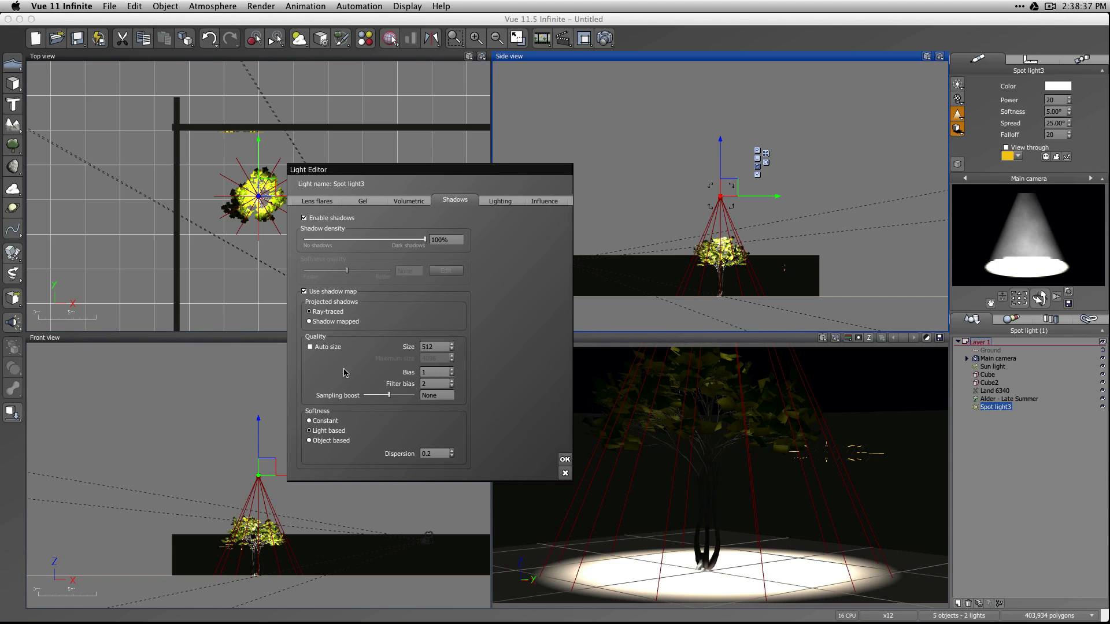
double_click(434, 346)
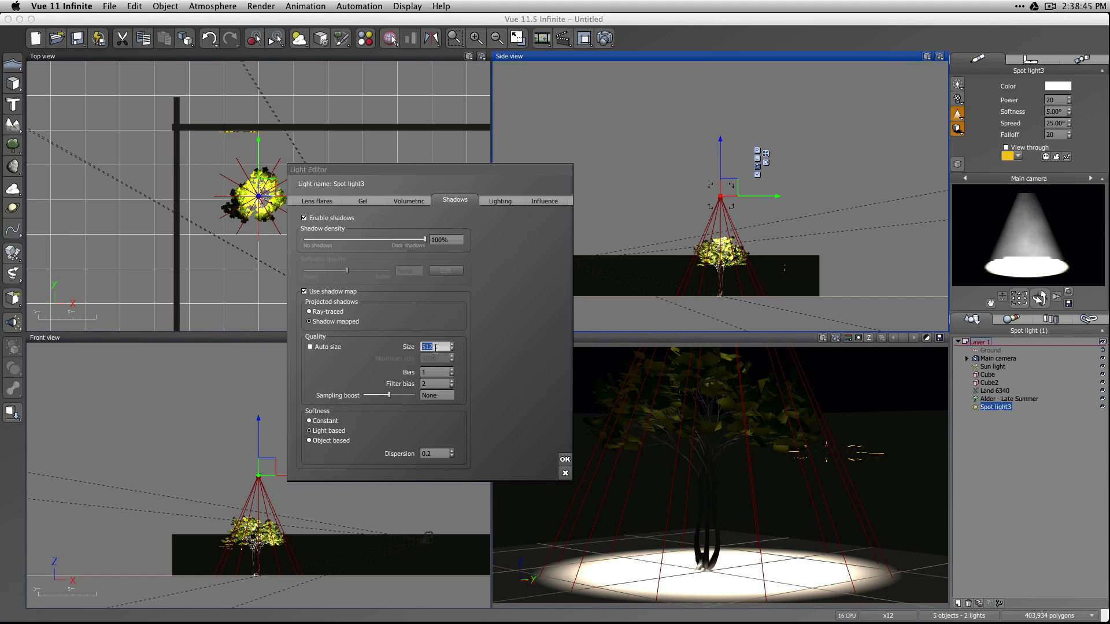
text(1024)
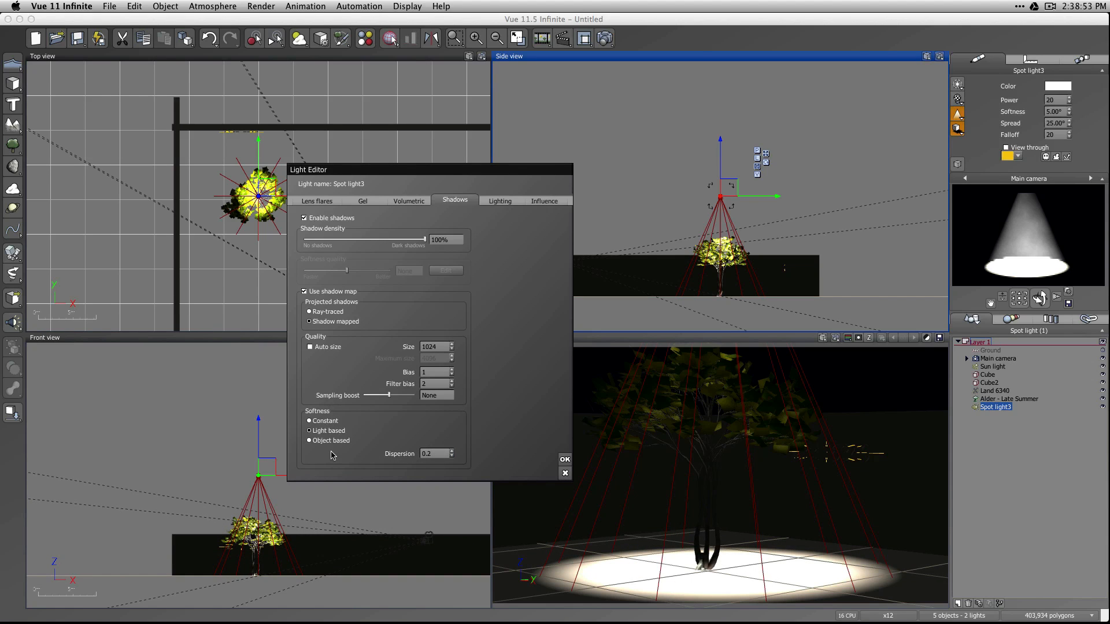
Set the spot light's shadow dispersion to 5 with light-based softness, and render the scene with the accepted settings.
click(311, 431)
click(310, 421)
click(439, 455)
text(5)
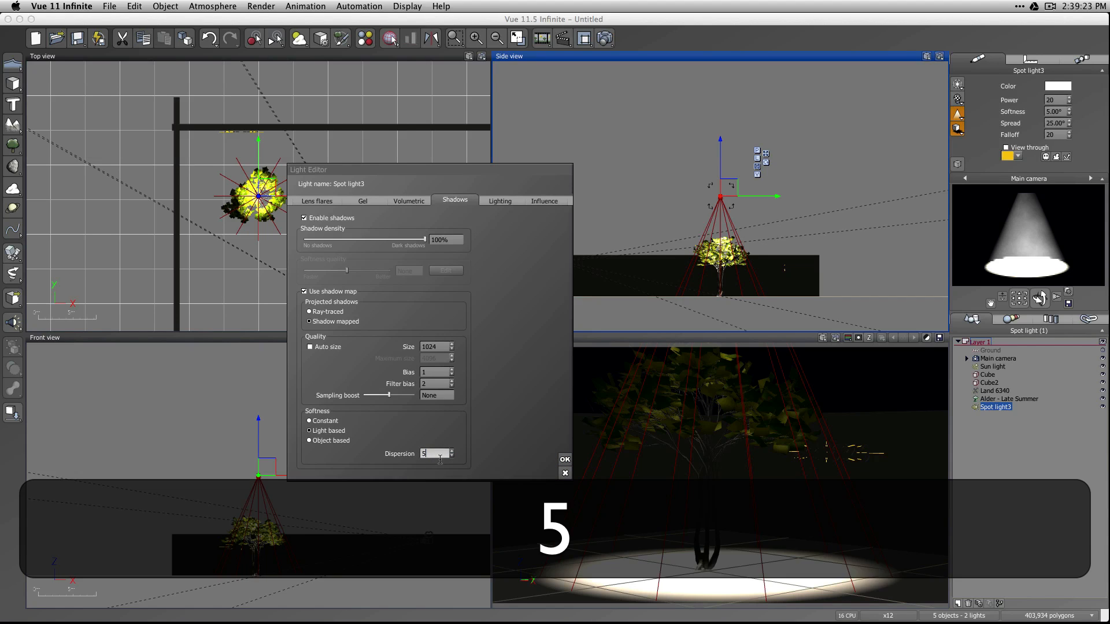
click(565, 459)
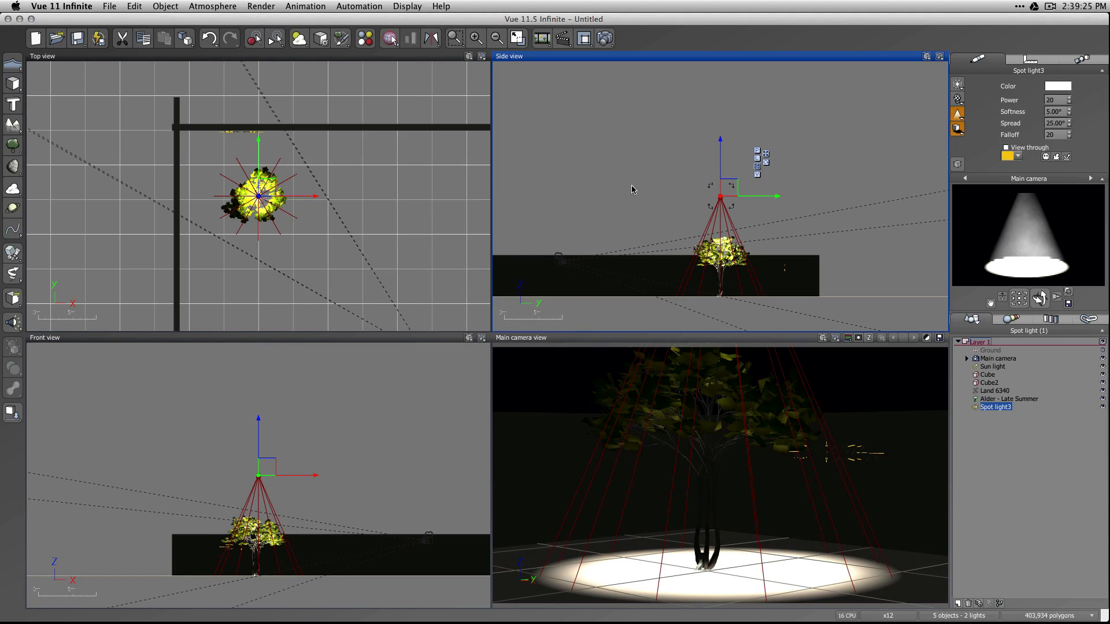
click(604, 38)
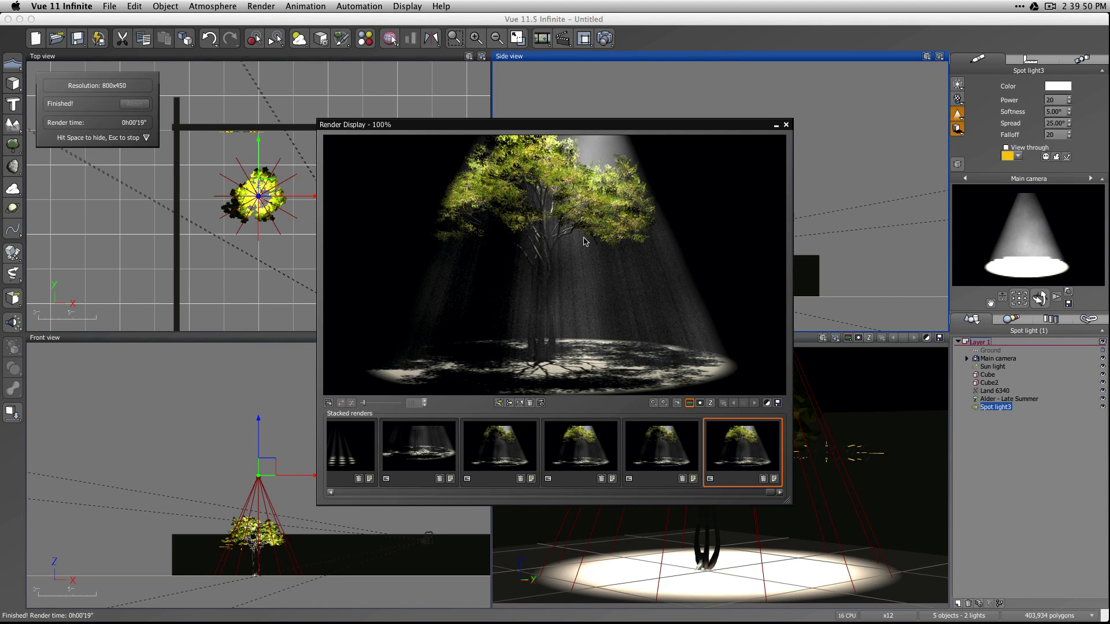
Compare the new shadow-mapped tree render with the earlier stacked renders, and close the render display.
click(664, 464)
click(722, 460)
click(593, 466)
click(758, 463)
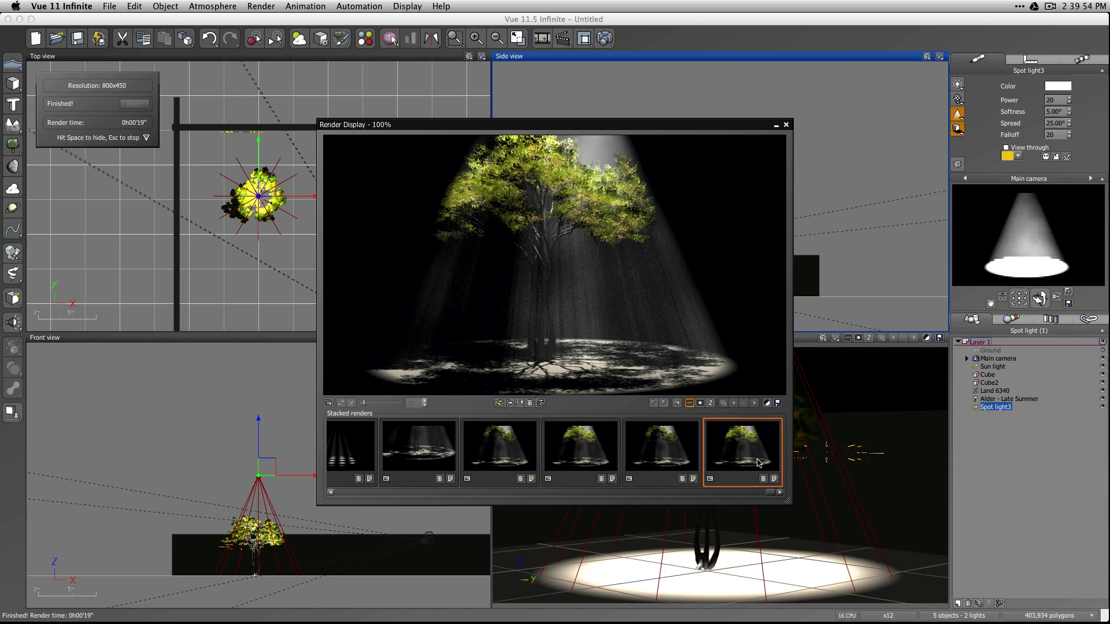
click(588, 462)
click(744, 453)
click(564, 464)
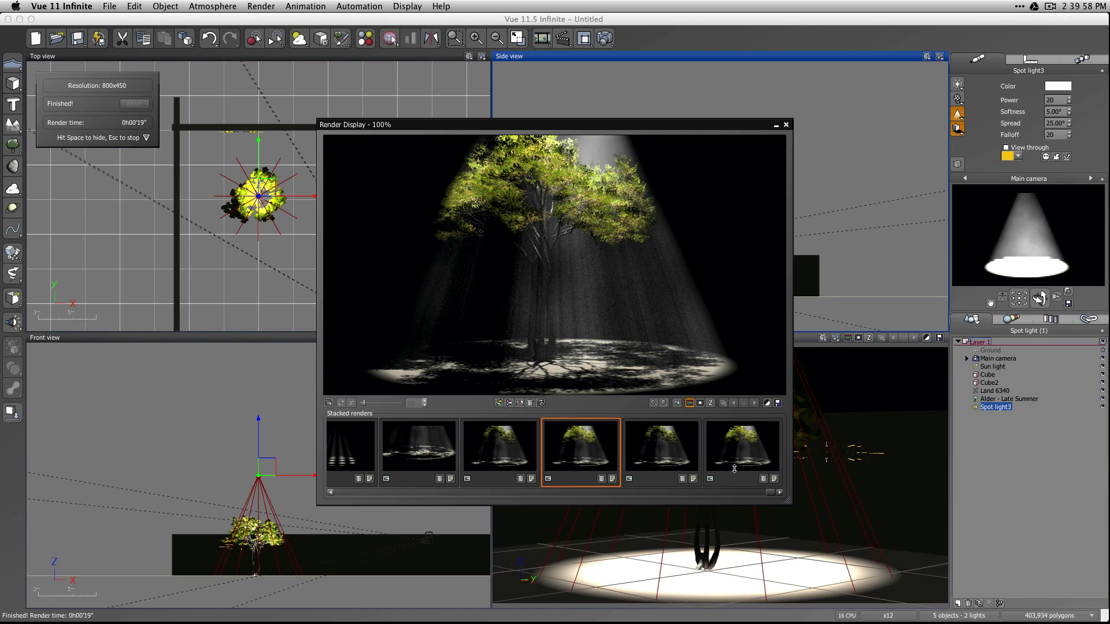
click(748, 451)
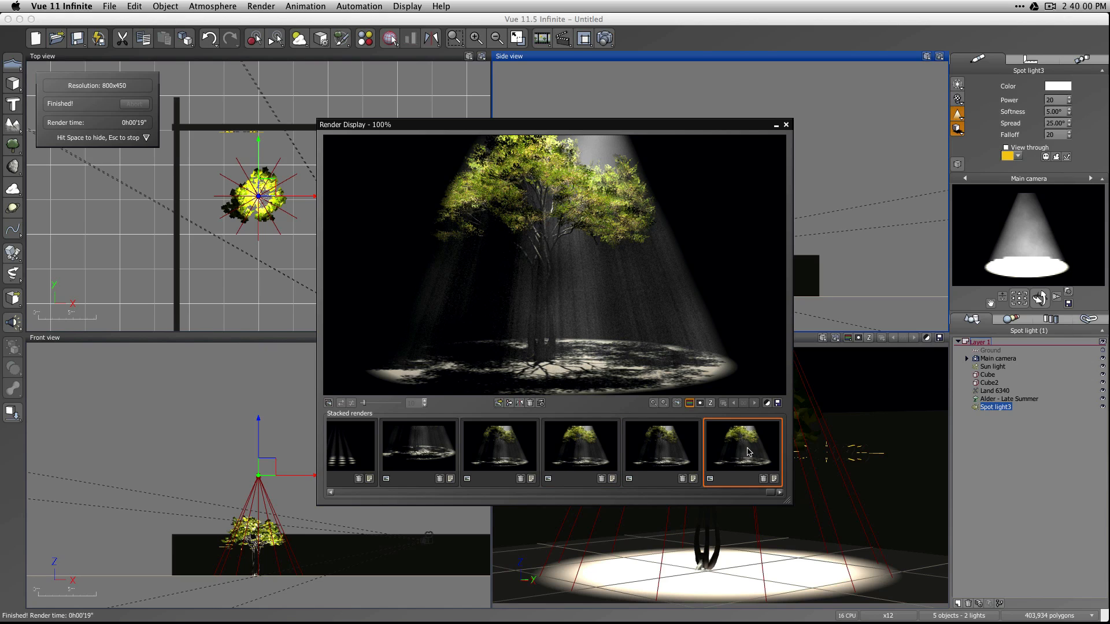
click(588, 453)
click(746, 457)
click(591, 457)
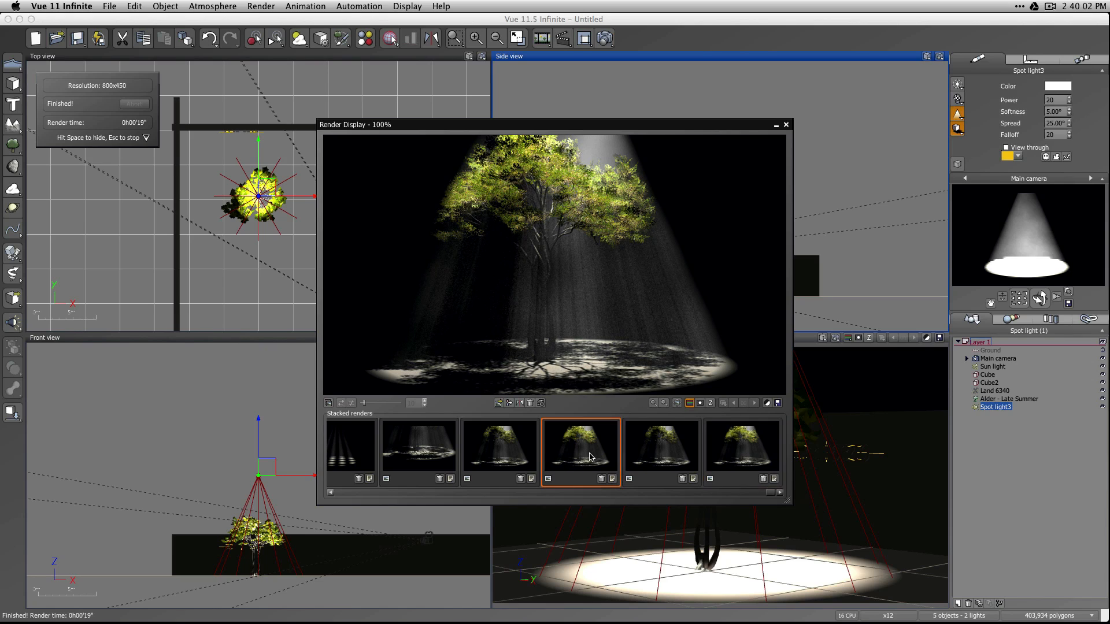
click(751, 462)
click(526, 463)
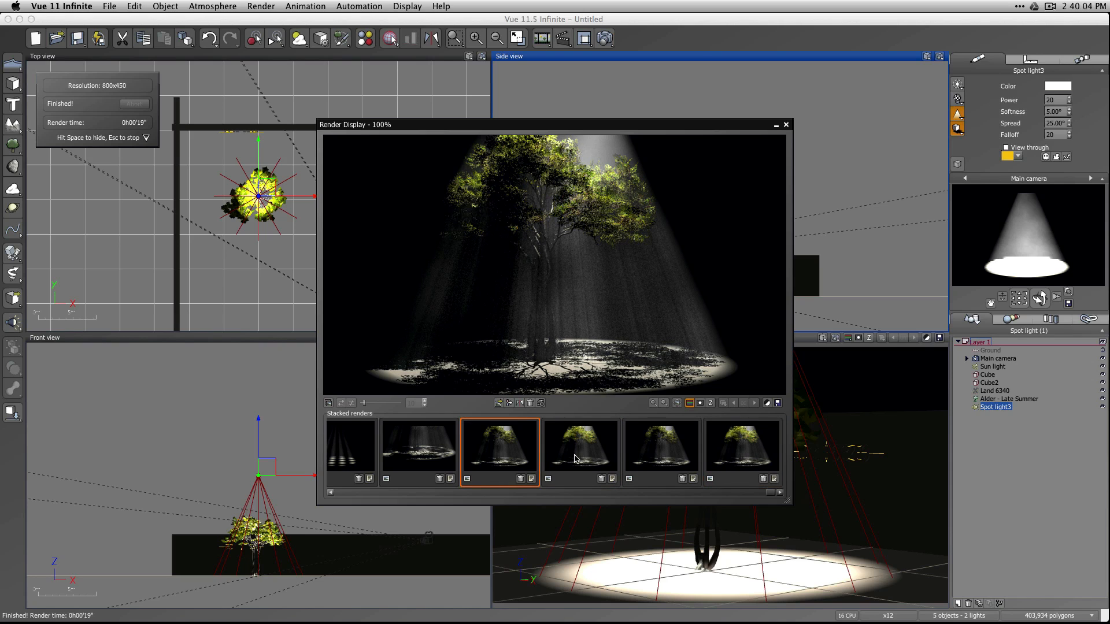
click(577, 459)
click(751, 445)
click(688, 448)
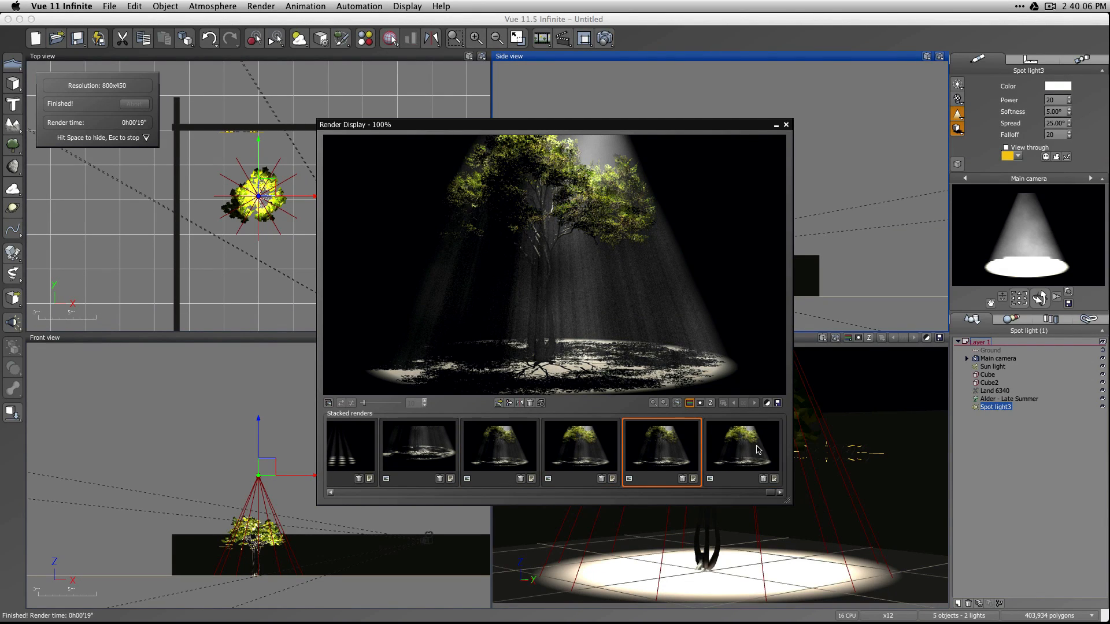
click(759, 450)
click(673, 458)
click(564, 454)
click(475, 457)
click(548, 454)
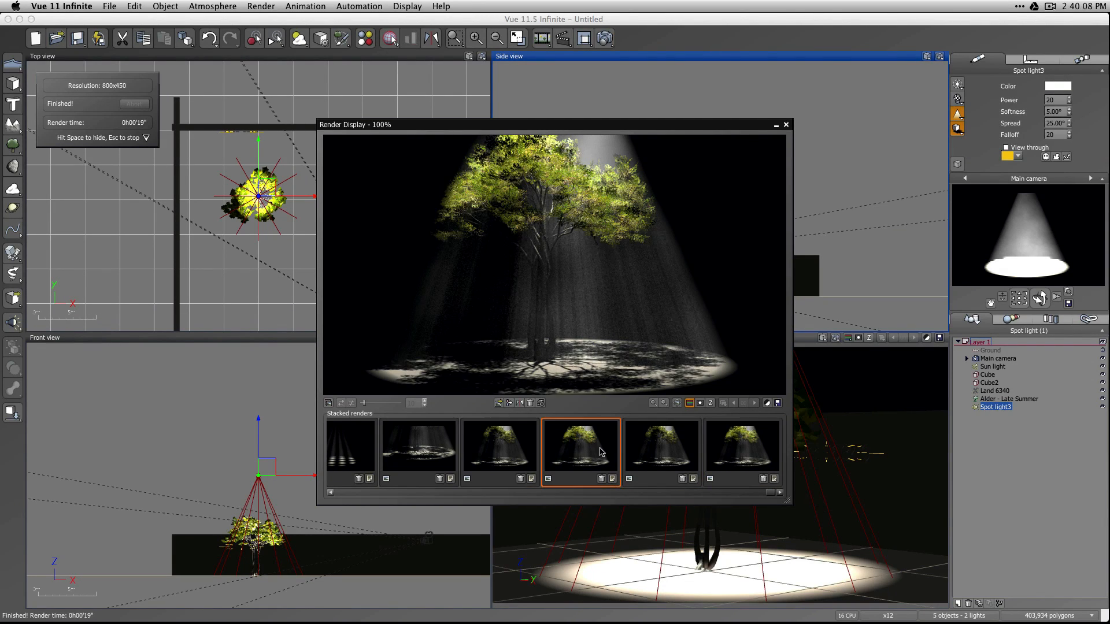
click(771, 450)
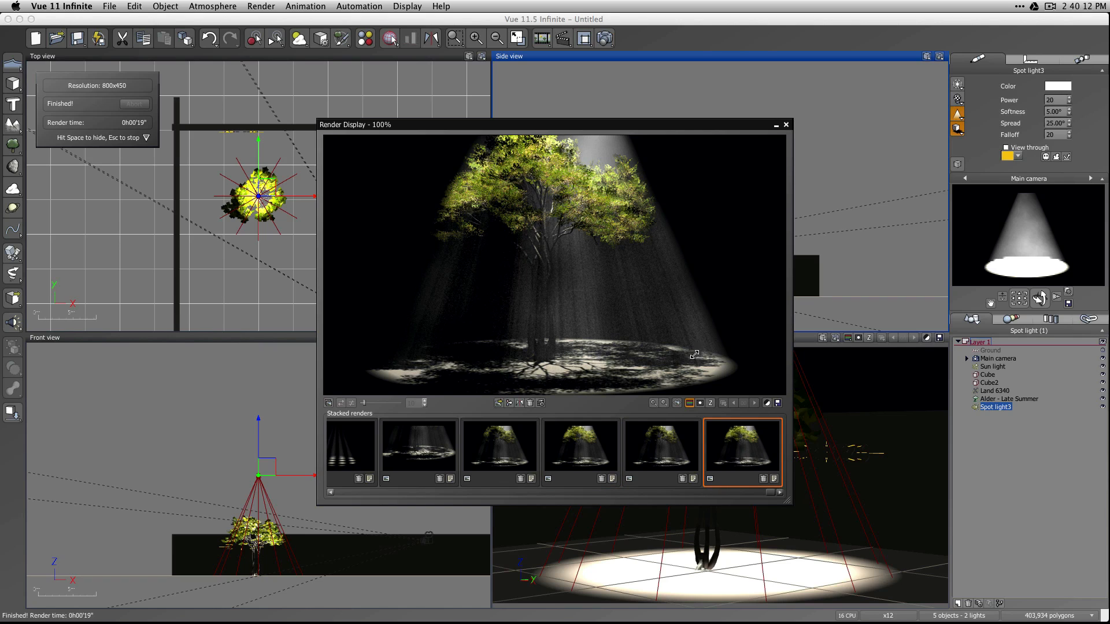
click(786, 125)
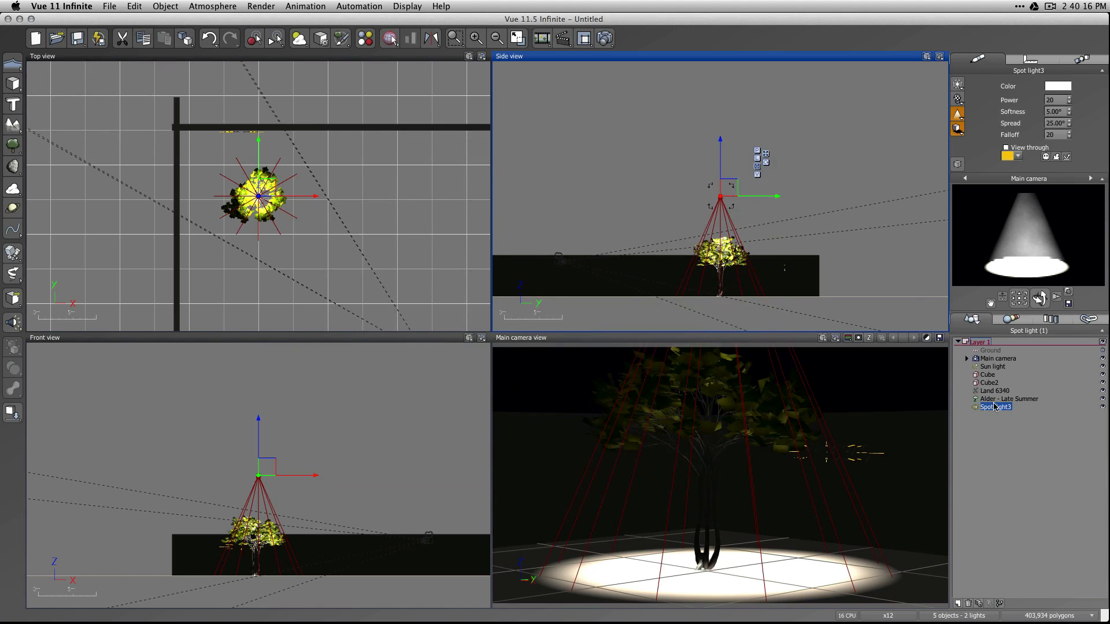
Switch on rendering for the Land 6340 object, and render the scene with nothing selected.
click(994, 405)
click(1007, 448)
click(990, 408)
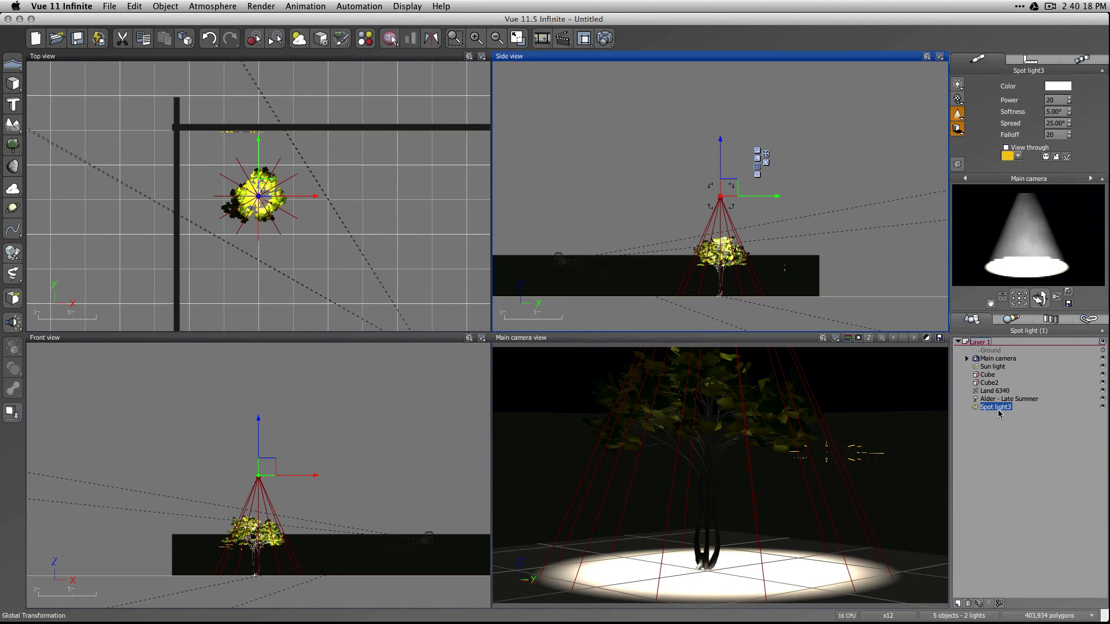
click(1047, 507)
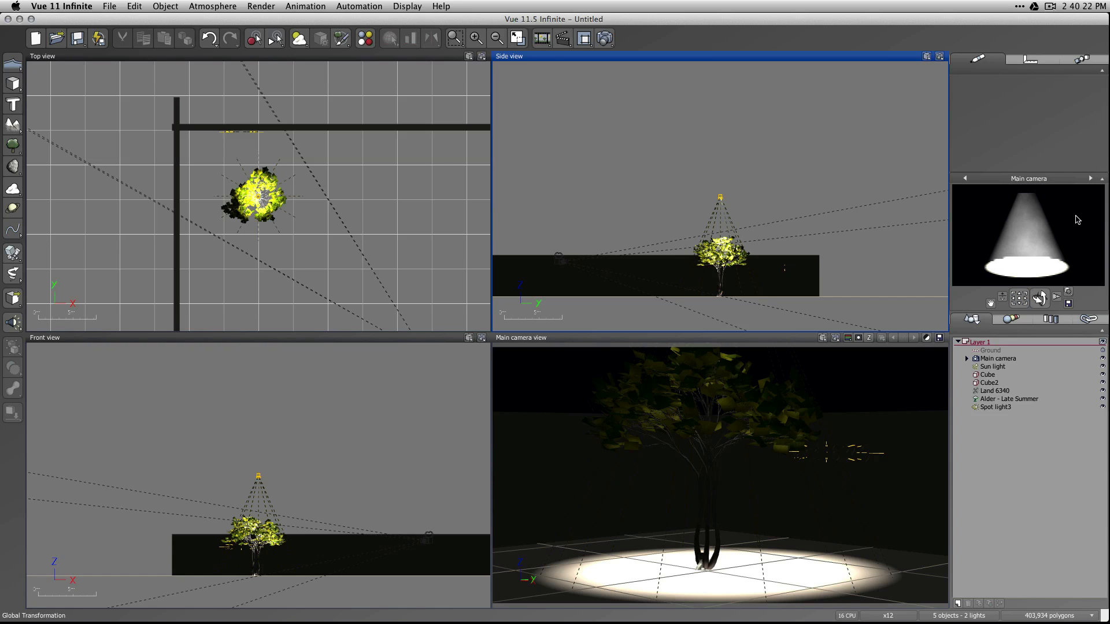
click(974, 396)
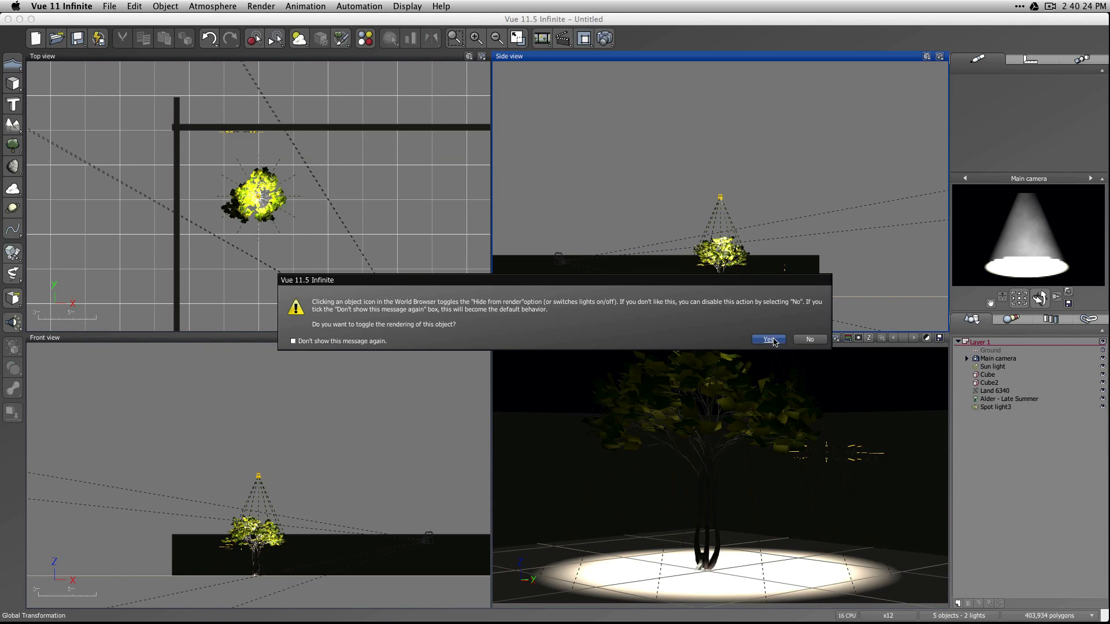
click(773, 339)
click(1005, 474)
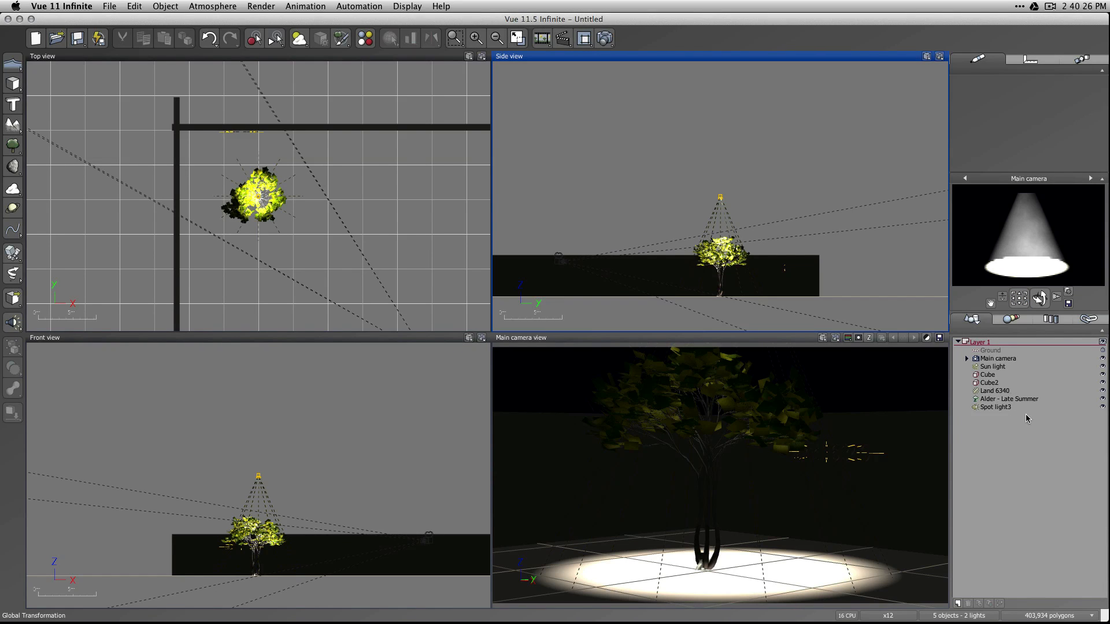
click(605, 39)
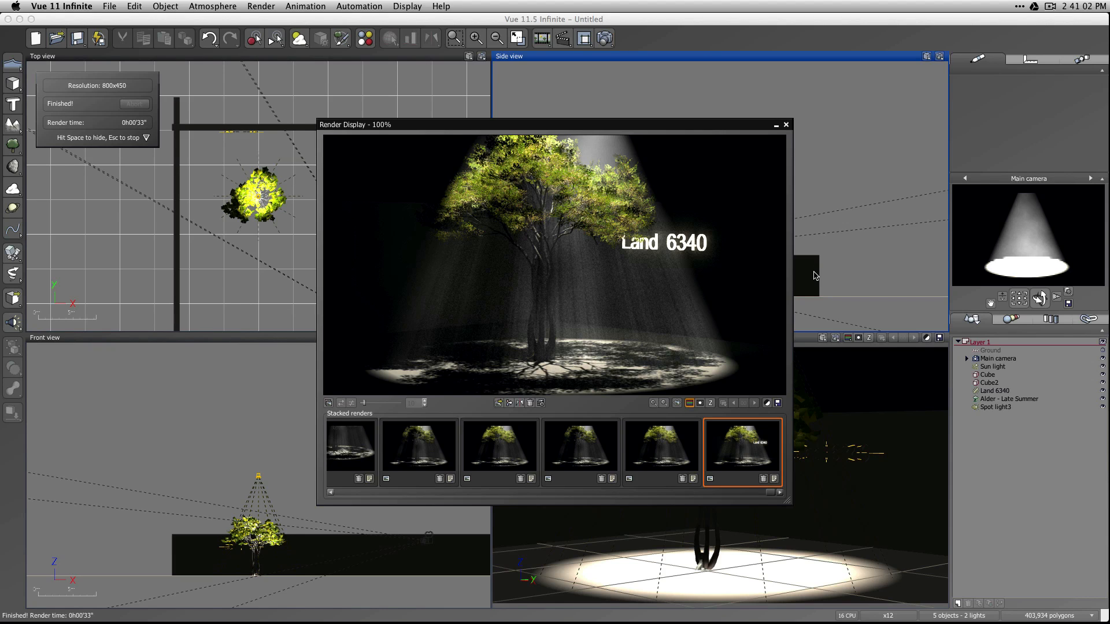
click(785, 126)
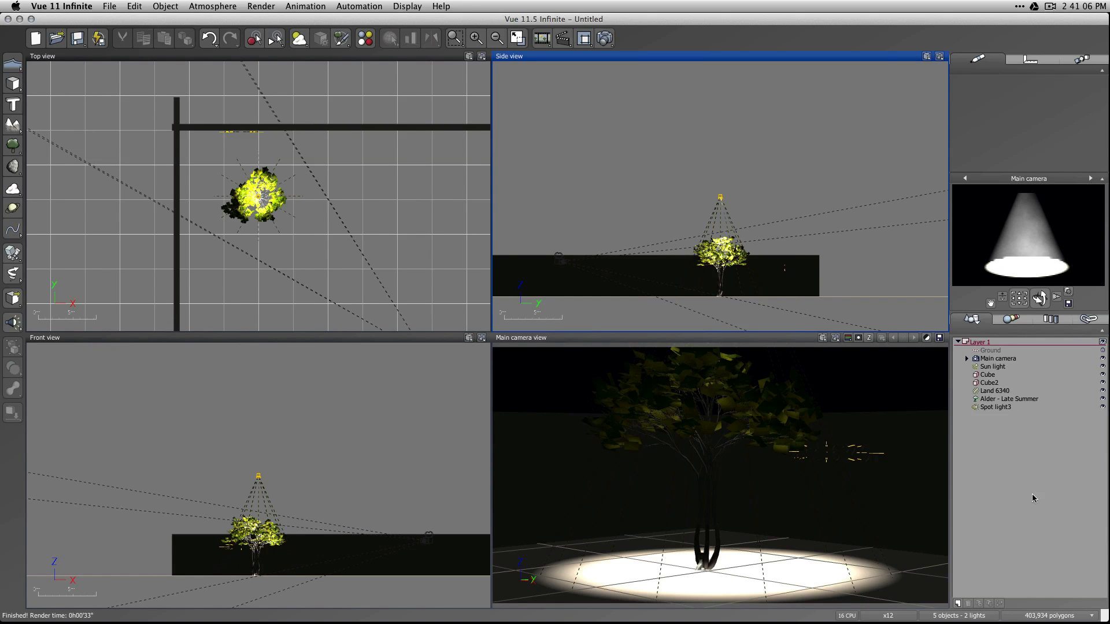
Enable variable color in the spot light's lighting settings and load the Rainbow color map from the Colorful collection.
double_click(996, 407)
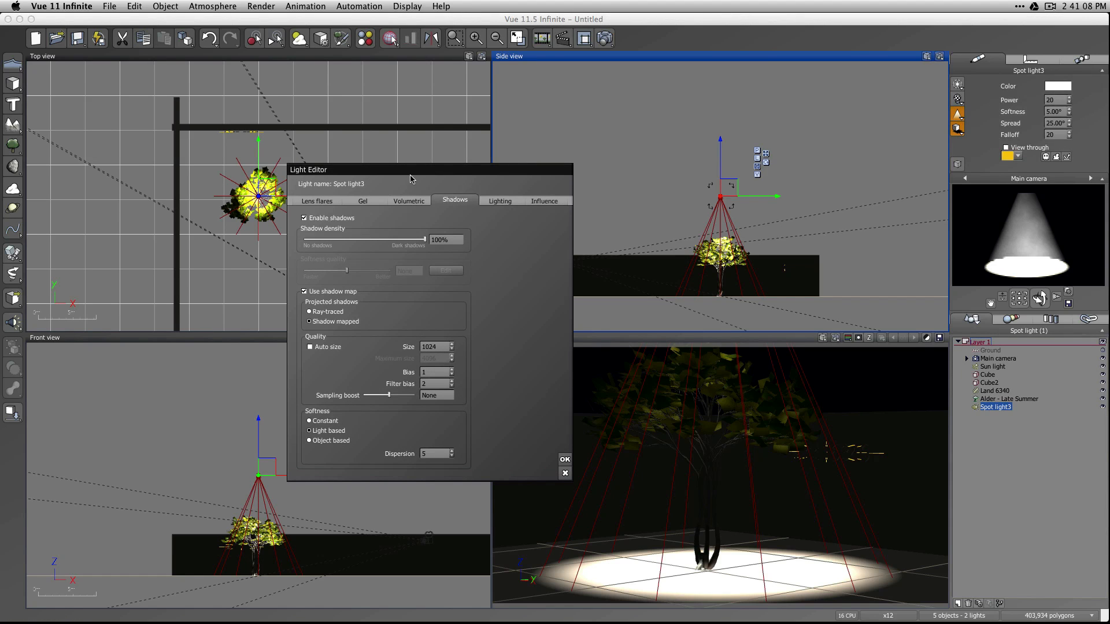
click(411, 202)
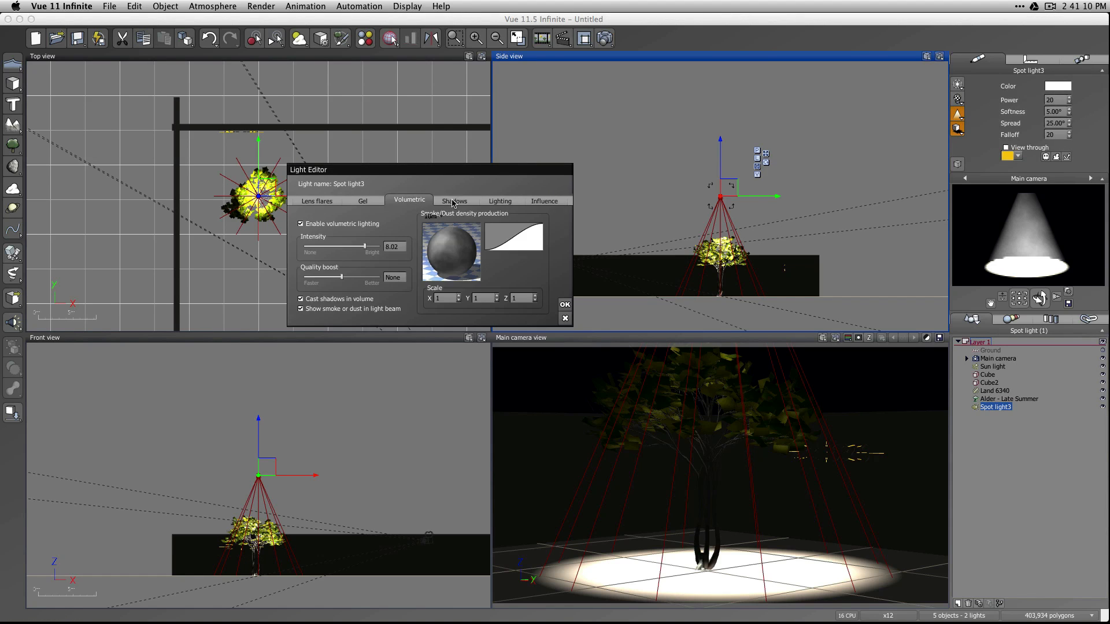
click(359, 202)
click(455, 201)
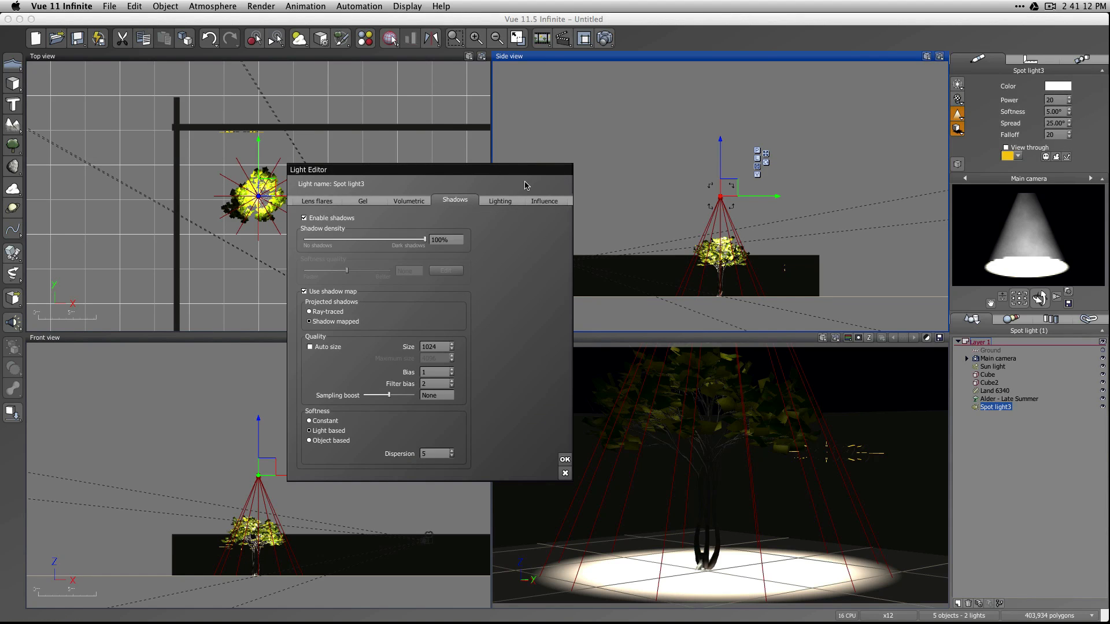
click(501, 201)
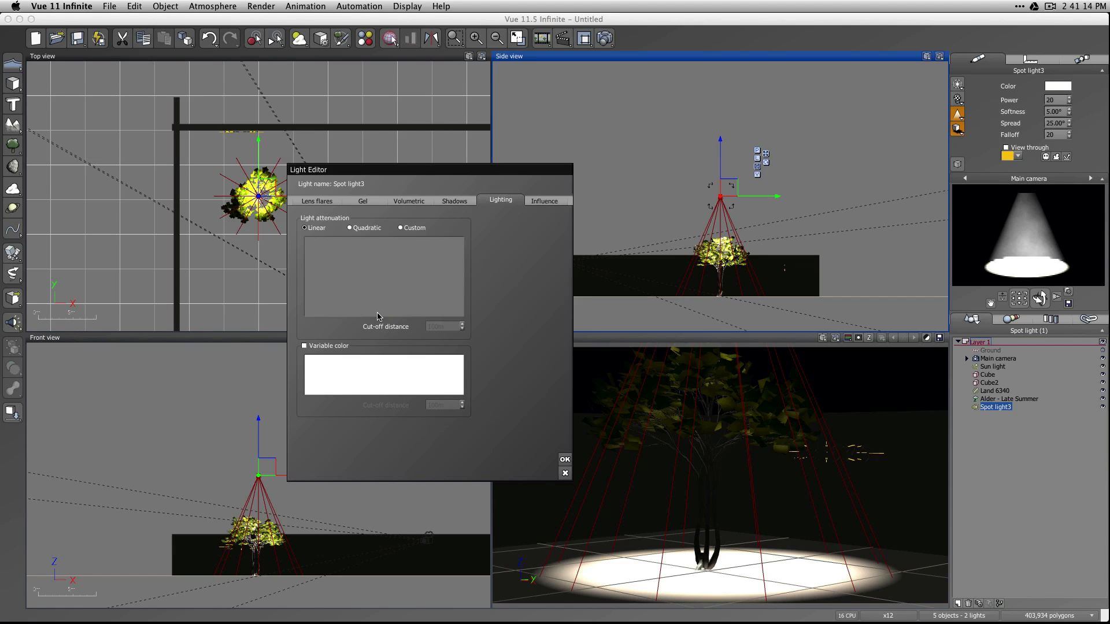
click(313, 346)
right_click(411, 378)
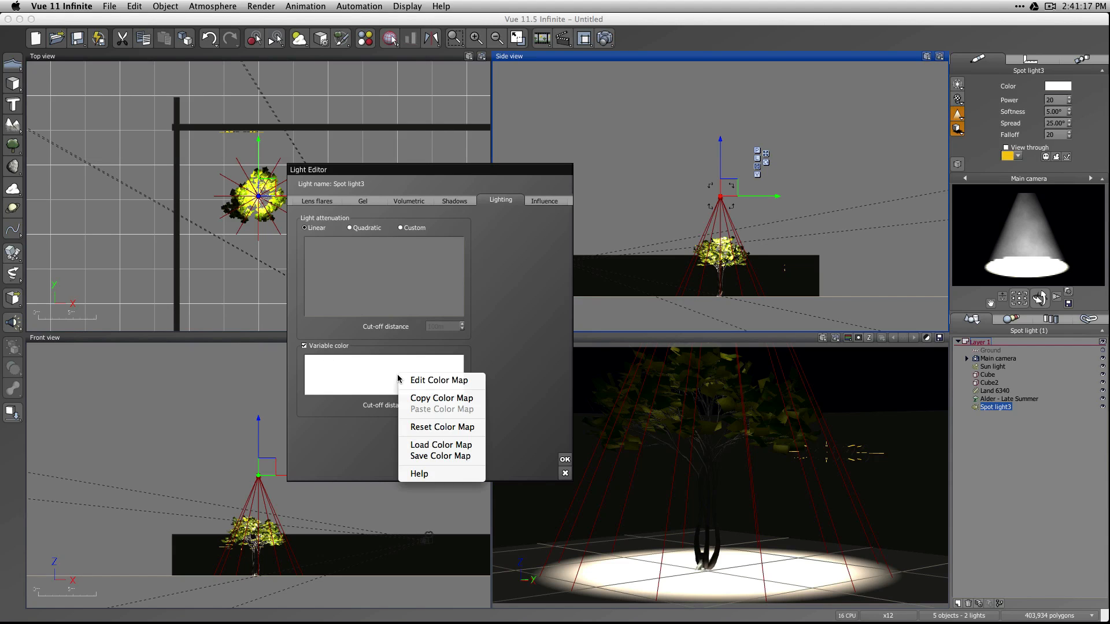
click(465, 444)
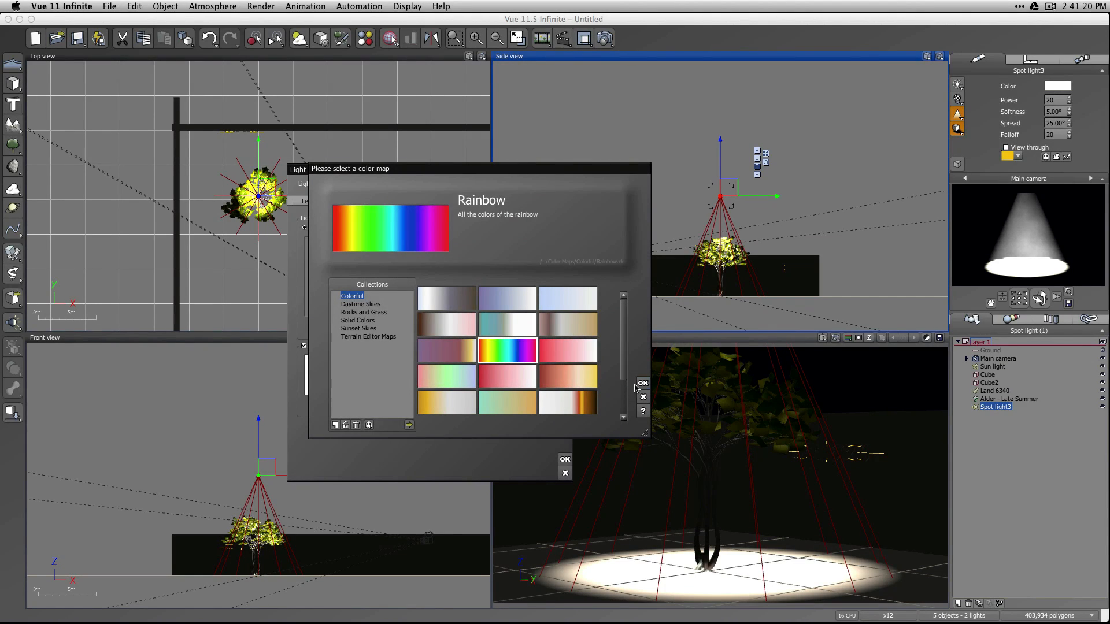
click(642, 383)
Set the variable color cut-off distance to 10m, accept the light settings, and render the scene.
click(444, 406)
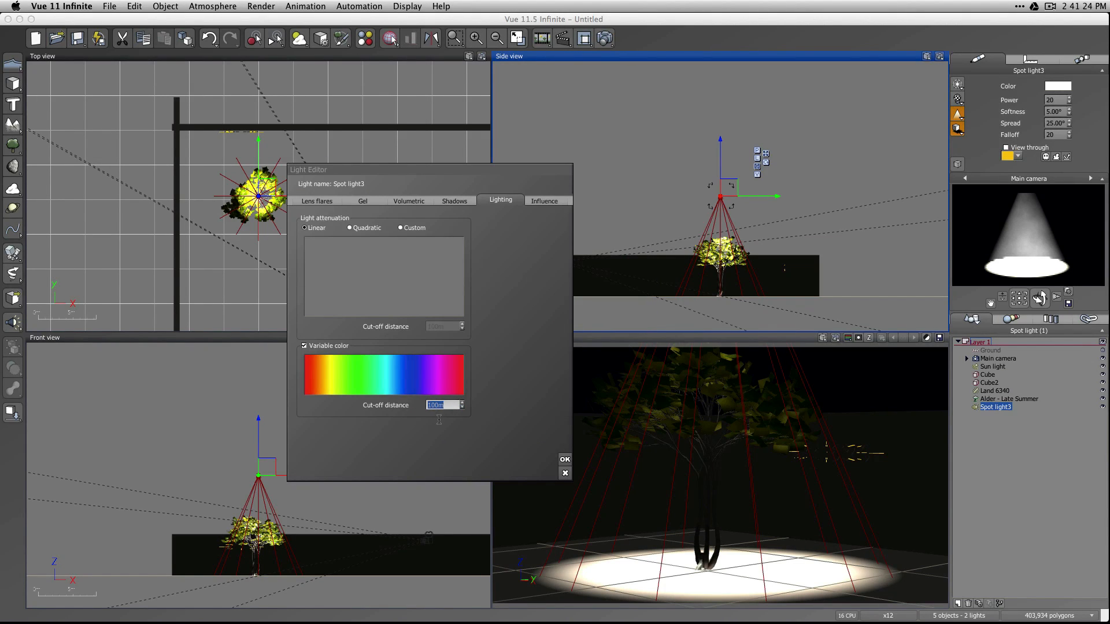
text(10m)
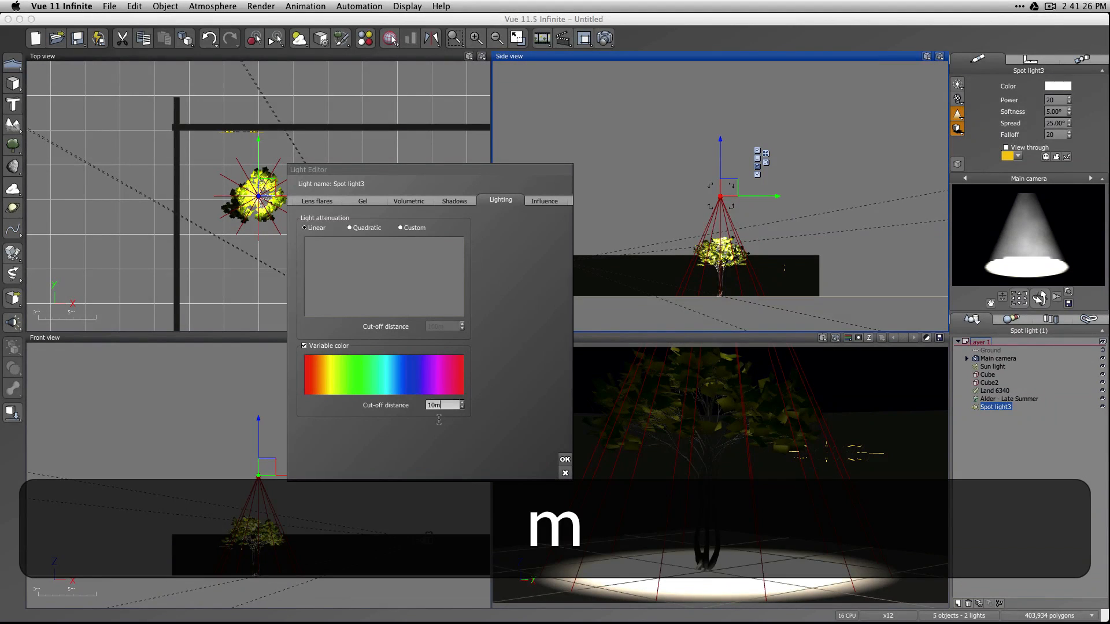
click(450, 424)
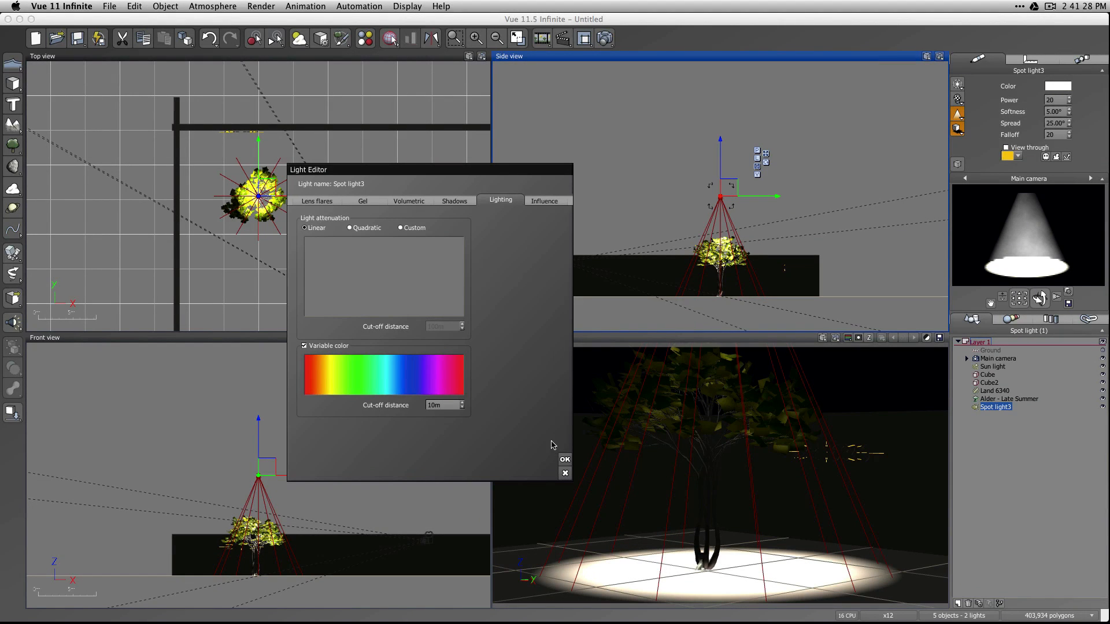
click(562, 460)
click(606, 39)
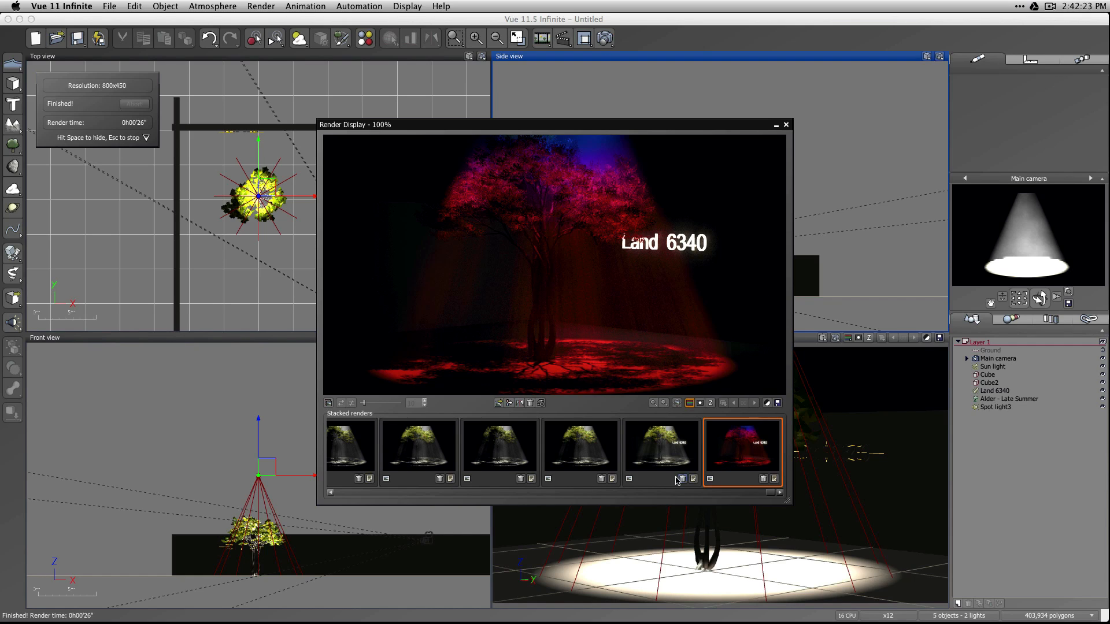
click(787, 125)
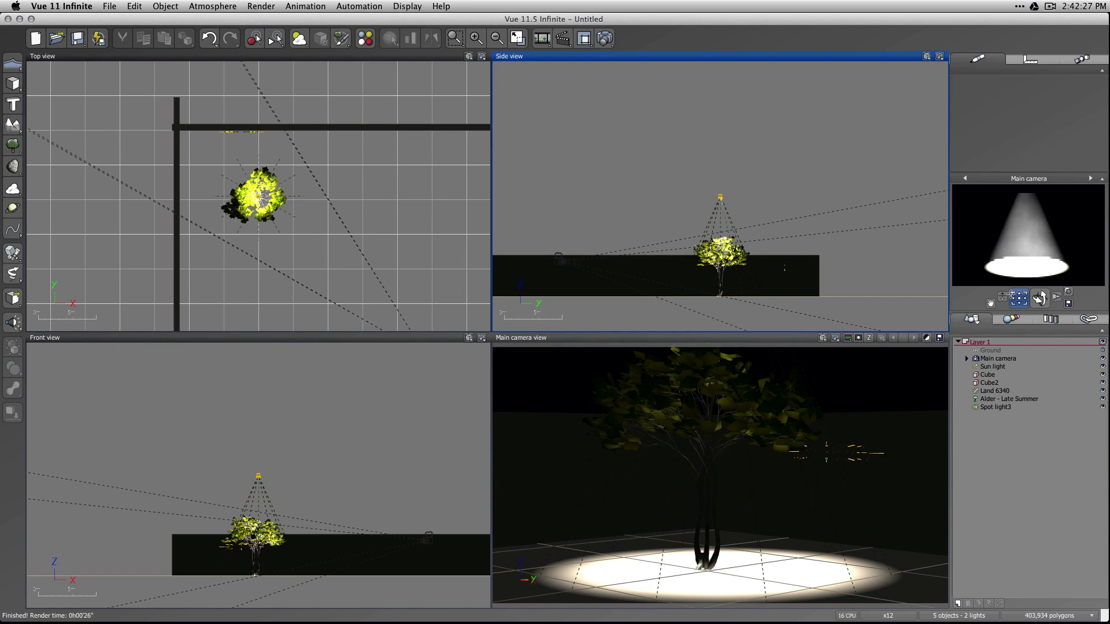
Pull the main camera back from the tree, enable the spot light's gel with the default material, and accept the light settings.
mouse_move(1019, 298)
mouse_down()
mouse_move(1002, 301)
mouse_move(1017, 298)
mouse_up()
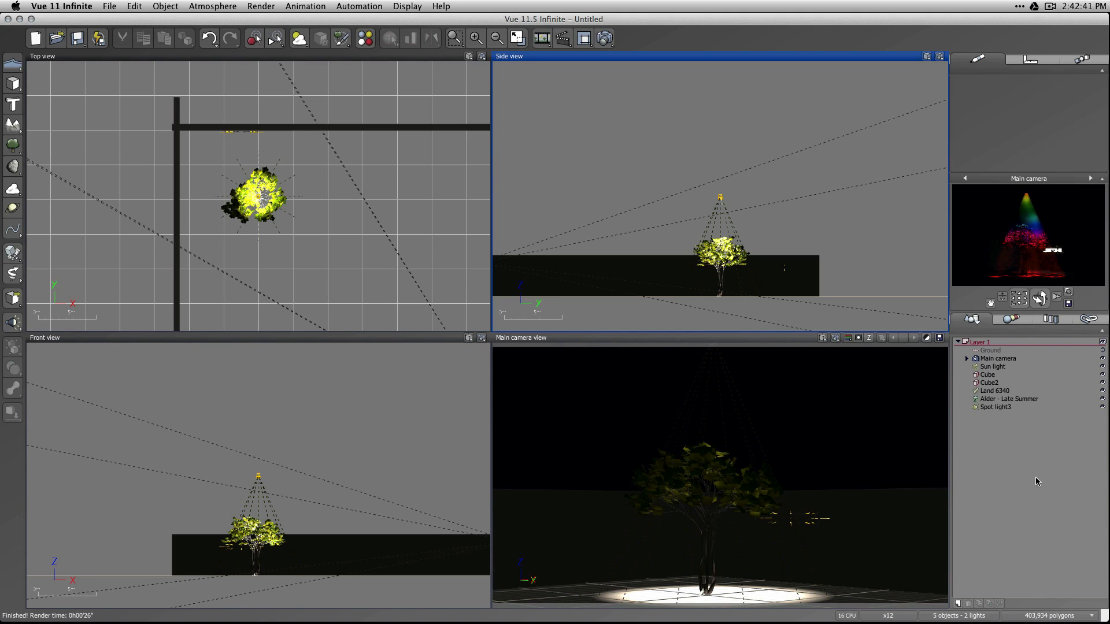
click(993, 408)
double_click(994, 407)
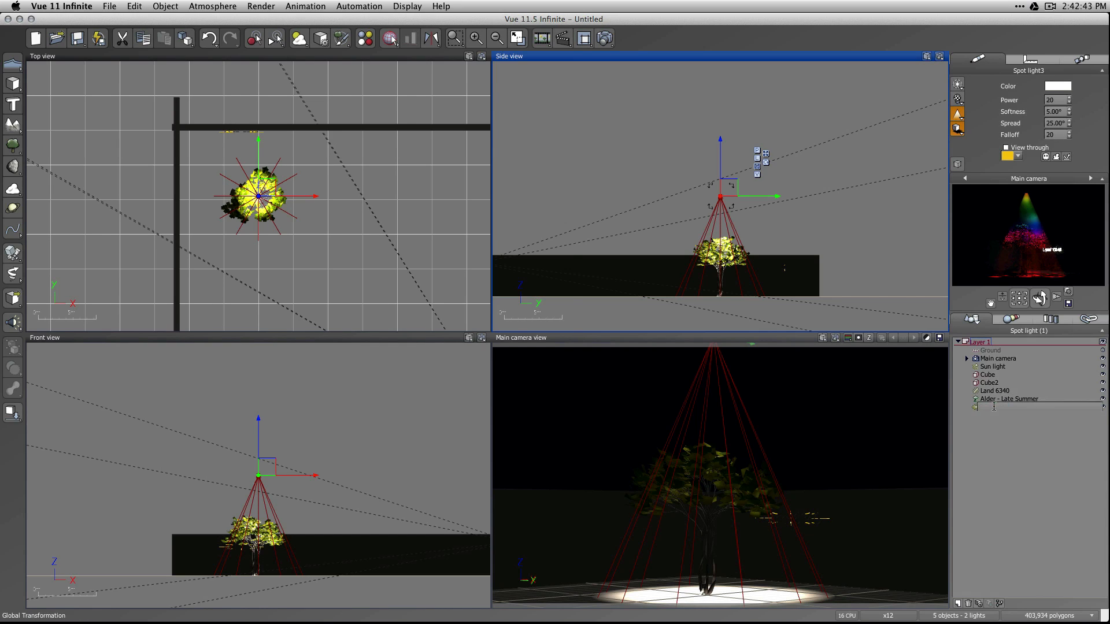
click(375, 204)
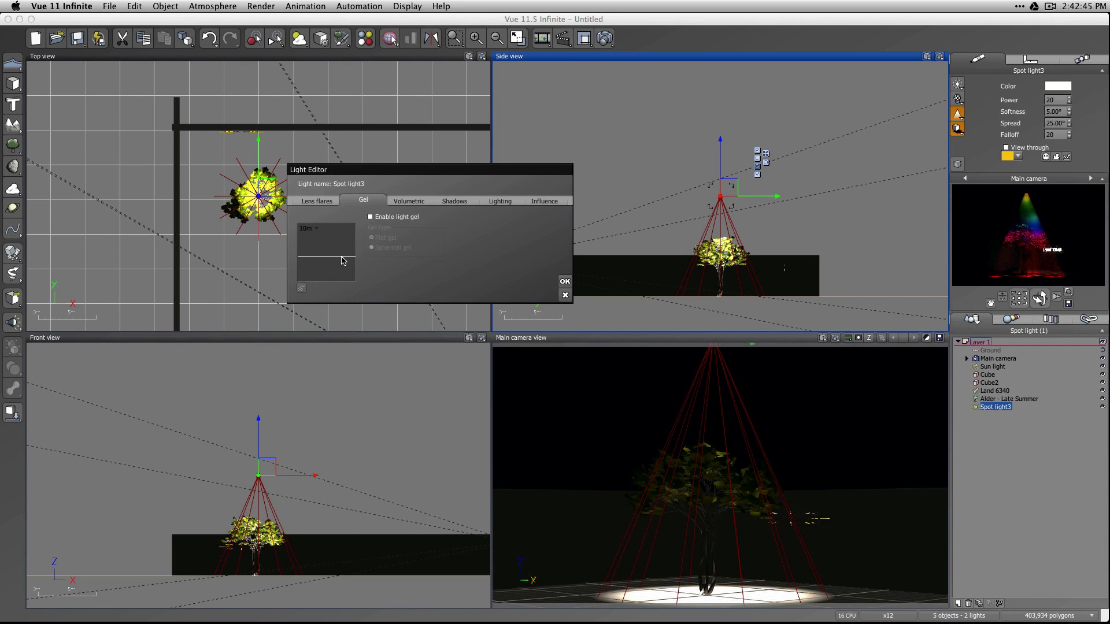
click(385, 217)
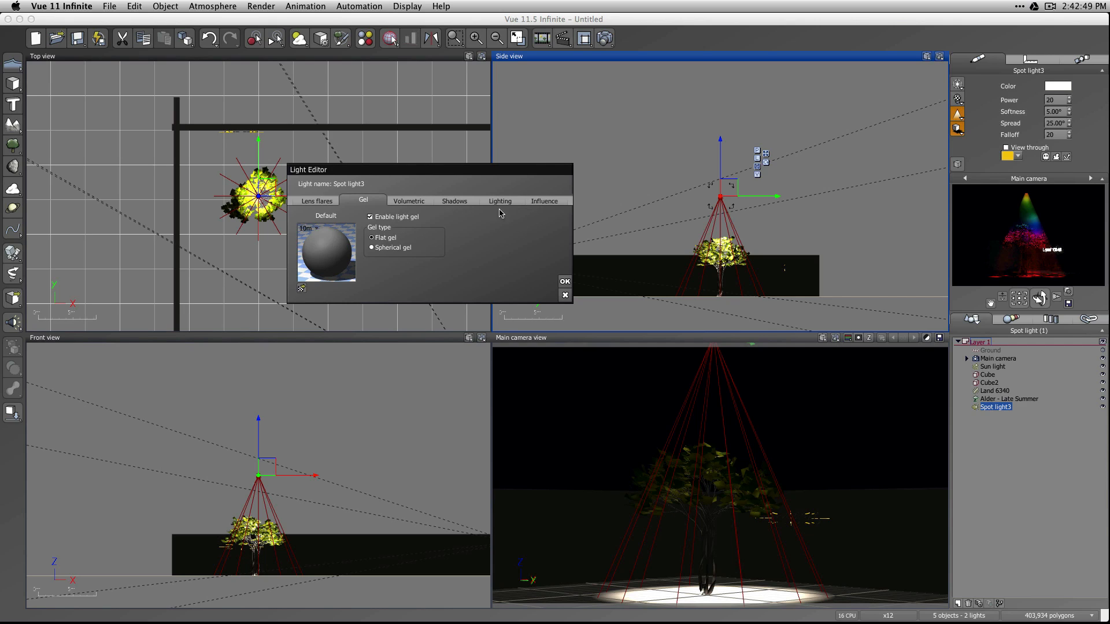
click(564, 281)
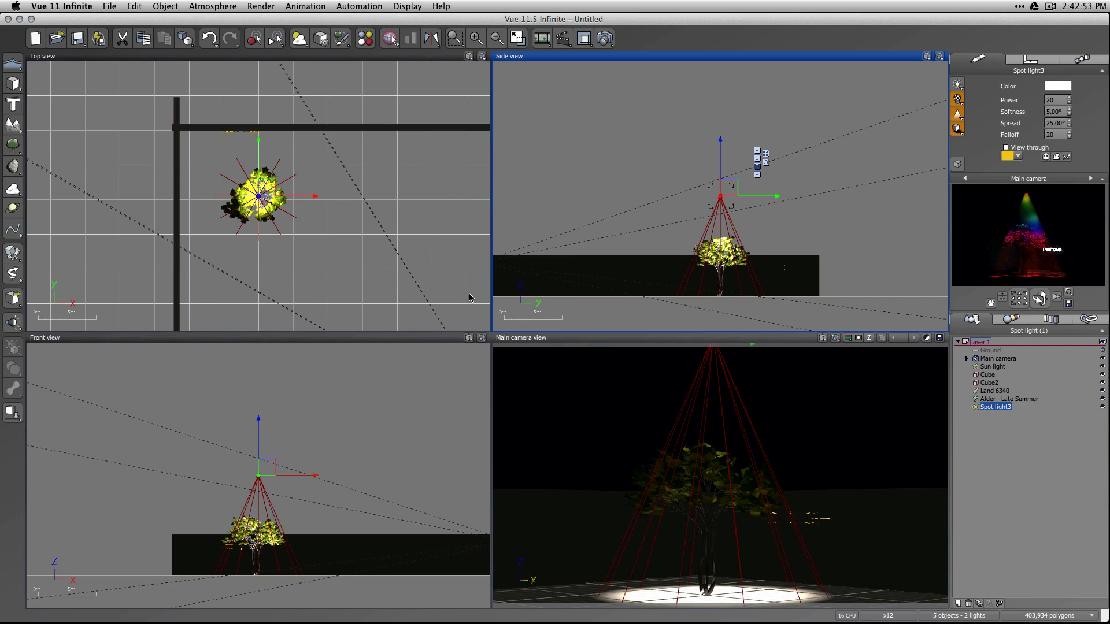
Render the scene with nothing selected to check the default gel, and close the render display.
click(692, 193)
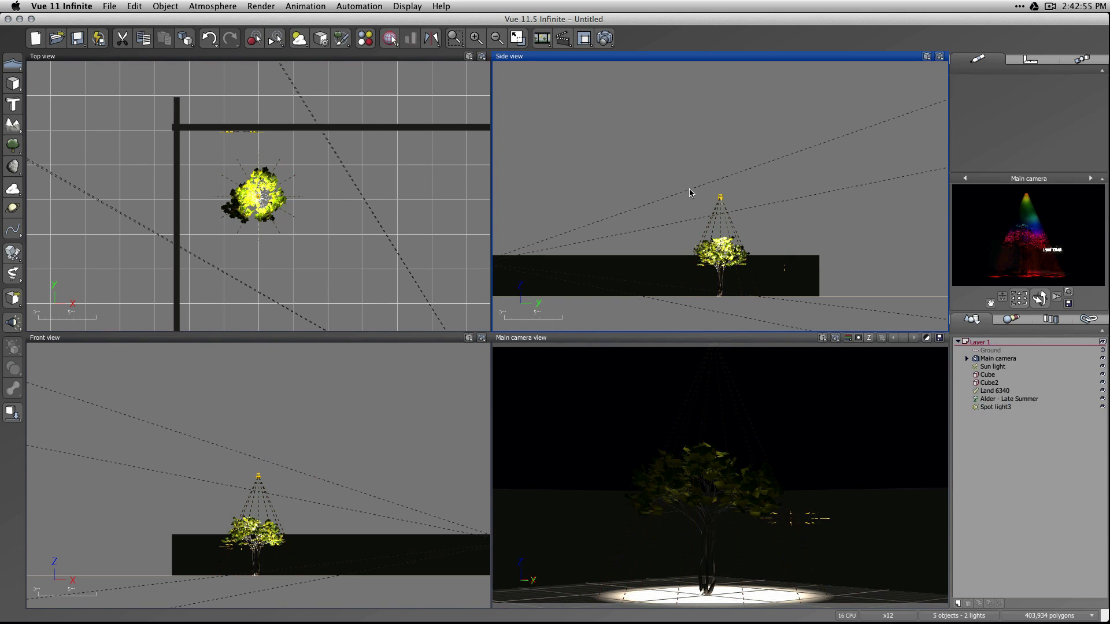
key(ctrl+F9)
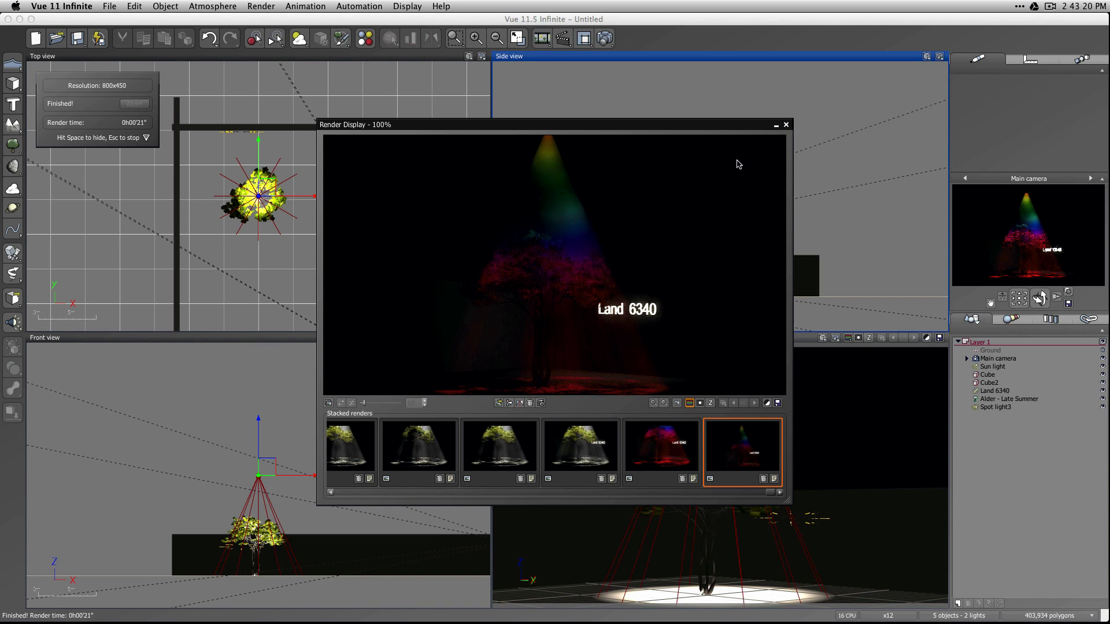
click(785, 125)
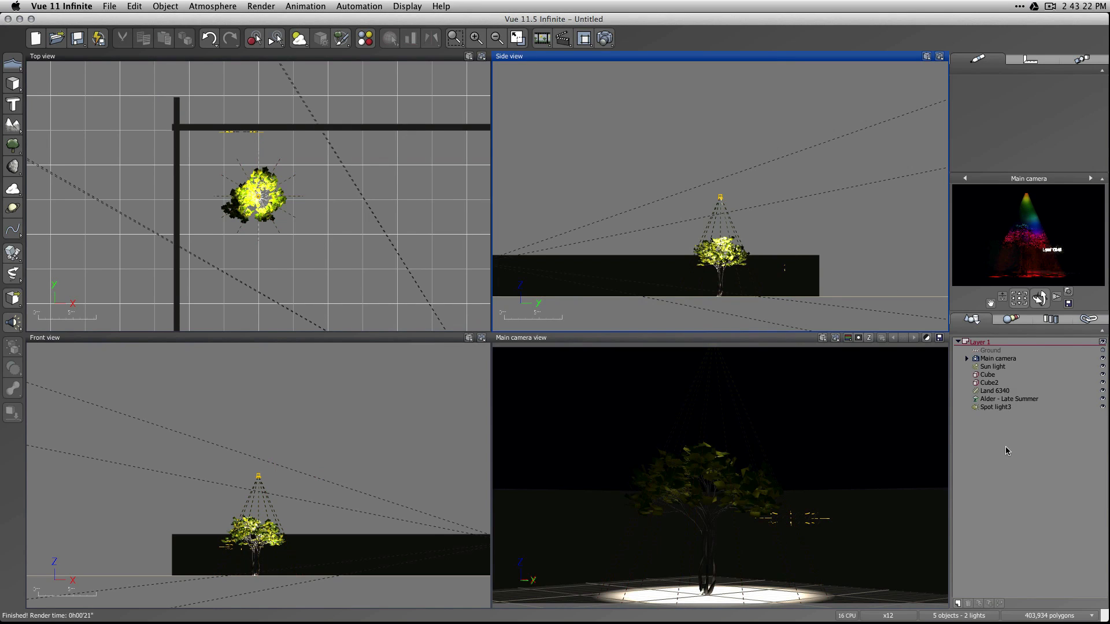
Load the Diffuser Gel material from the Light Gels collection as the spot light's gel.
double_click(1000, 408)
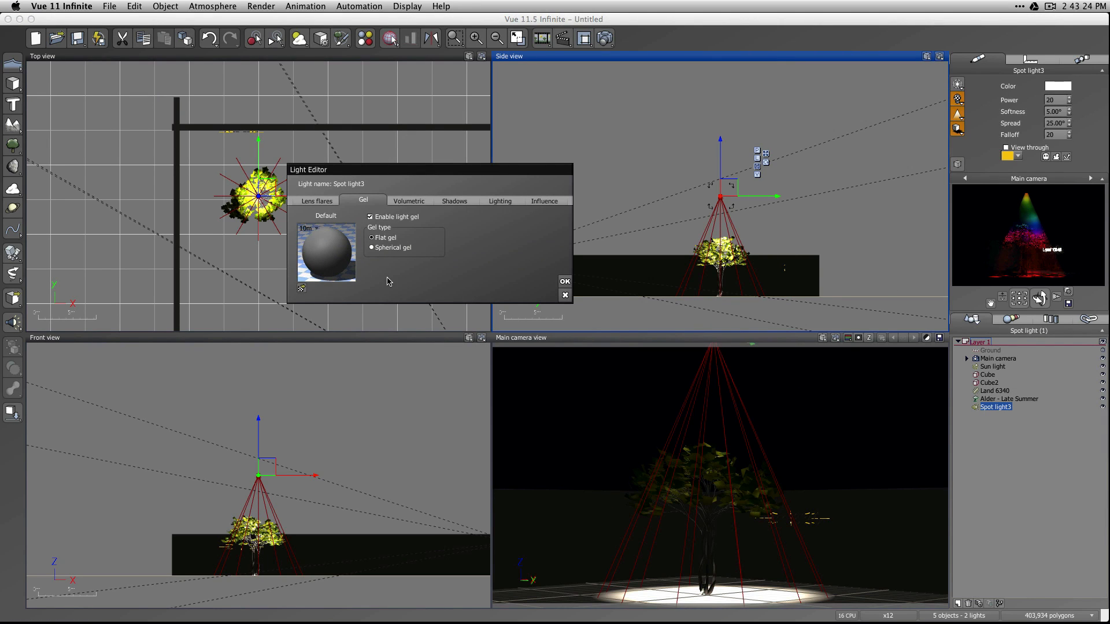
right_click(333, 259)
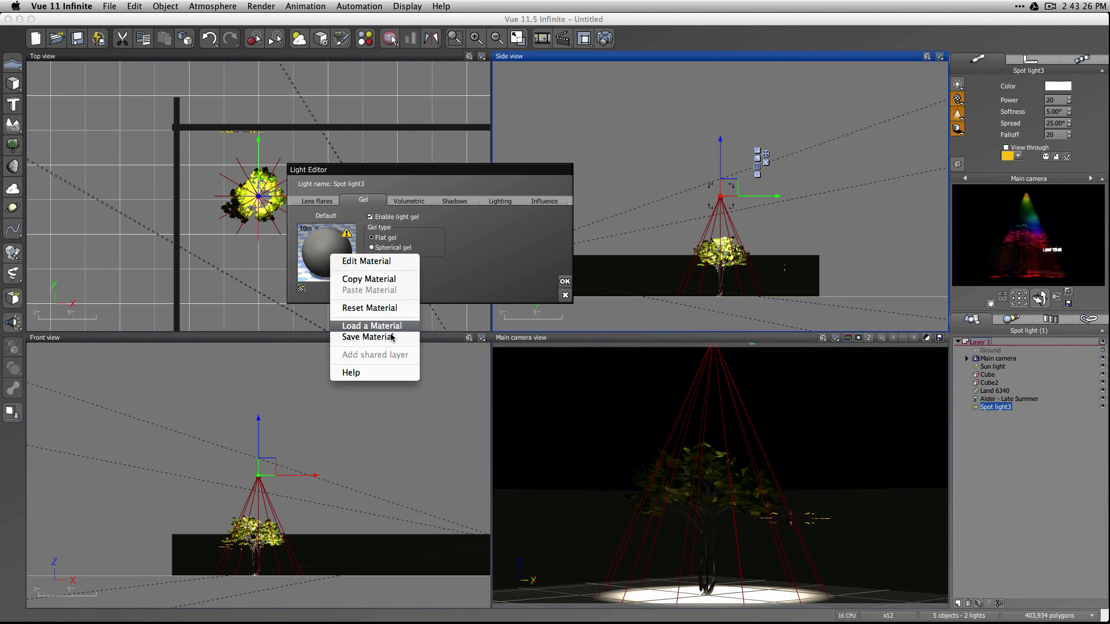
click(414, 326)
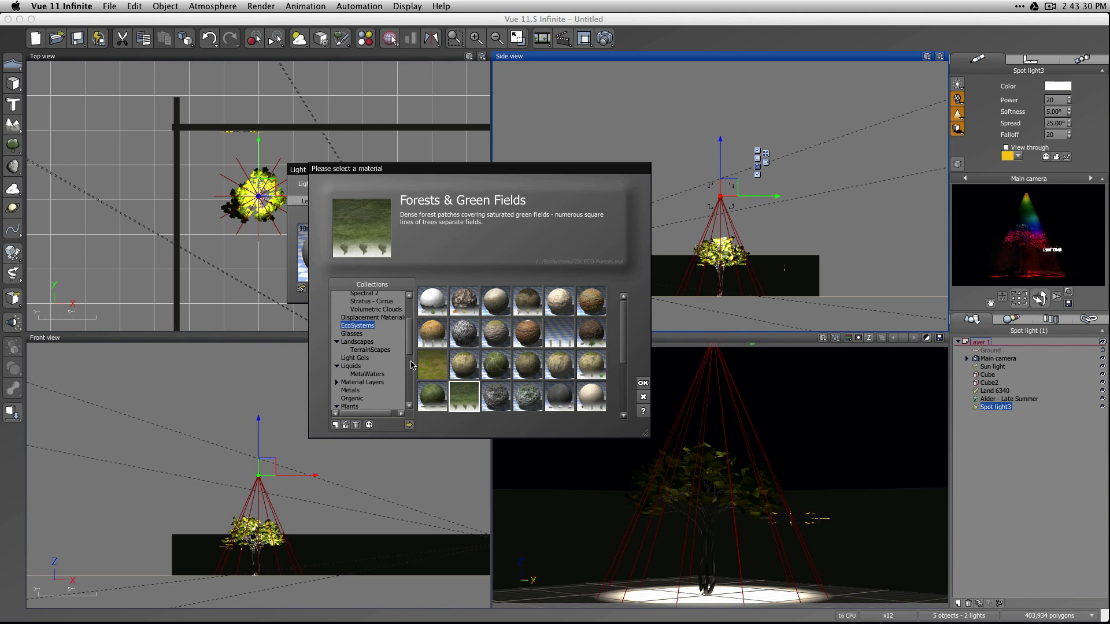
scroll(413, 370, down, 3)
scroll(413, 372, up, 5)
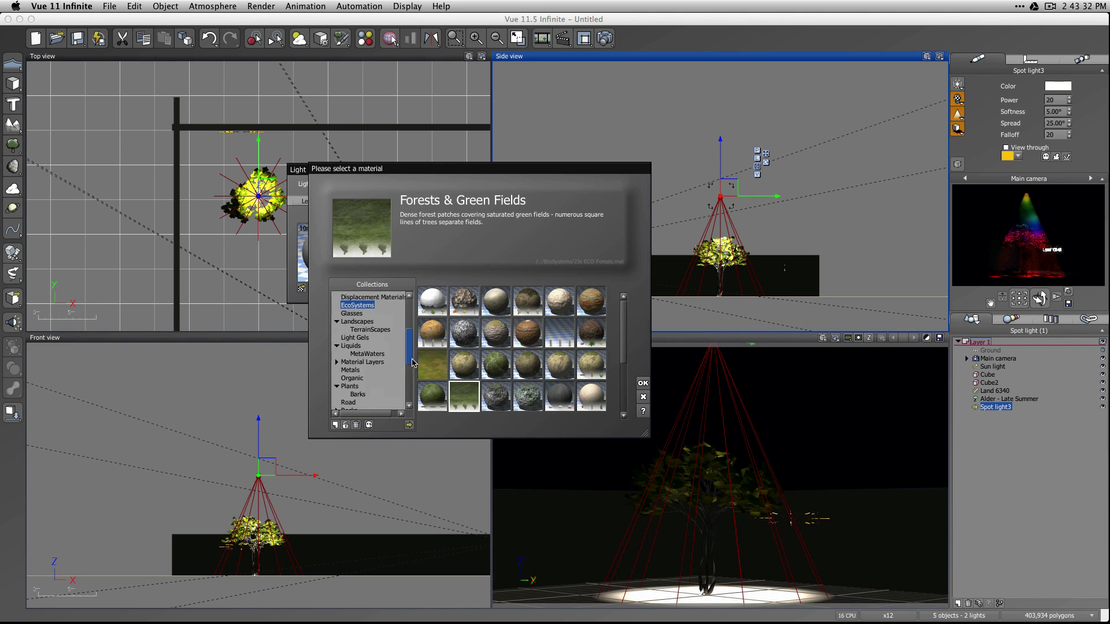
scroll(409, 323, down, 5)
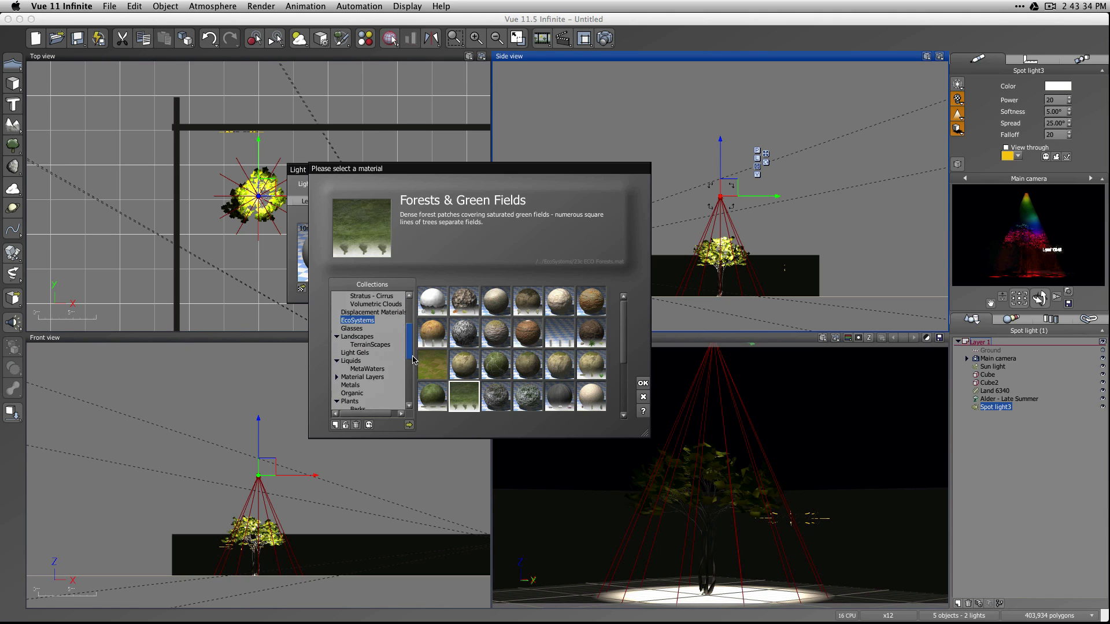
click(362, 339)
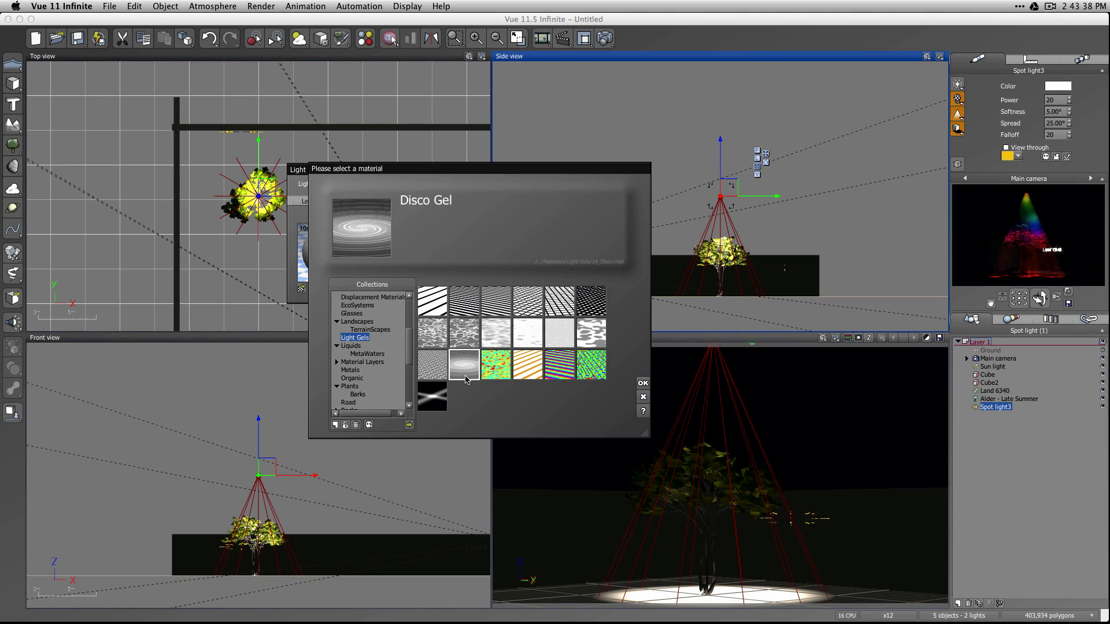
click(591, 302)
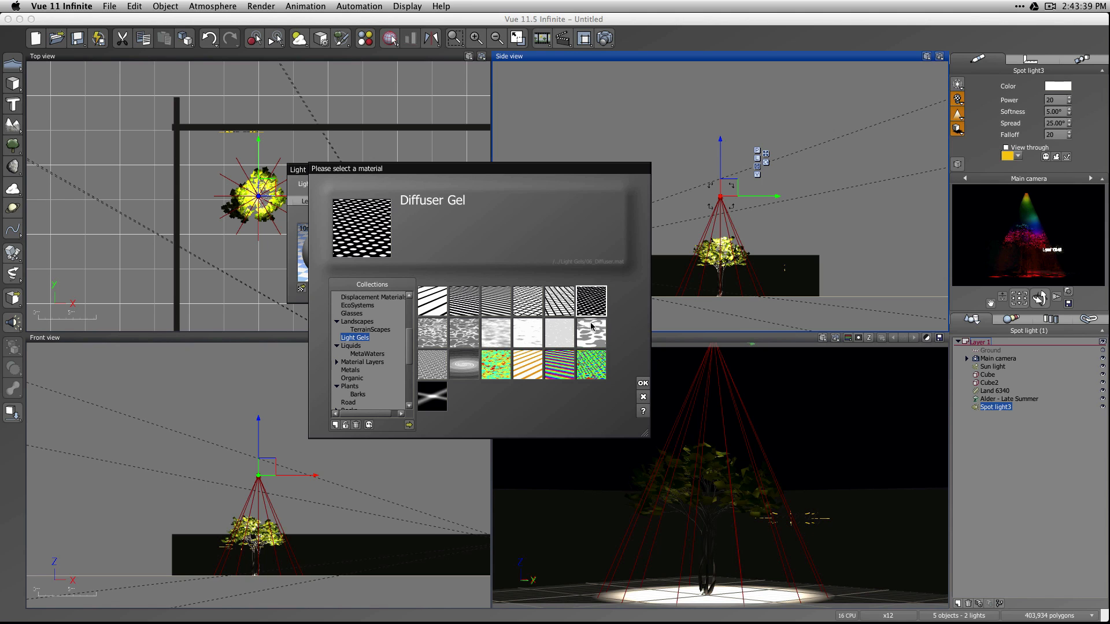
click(642, 382)
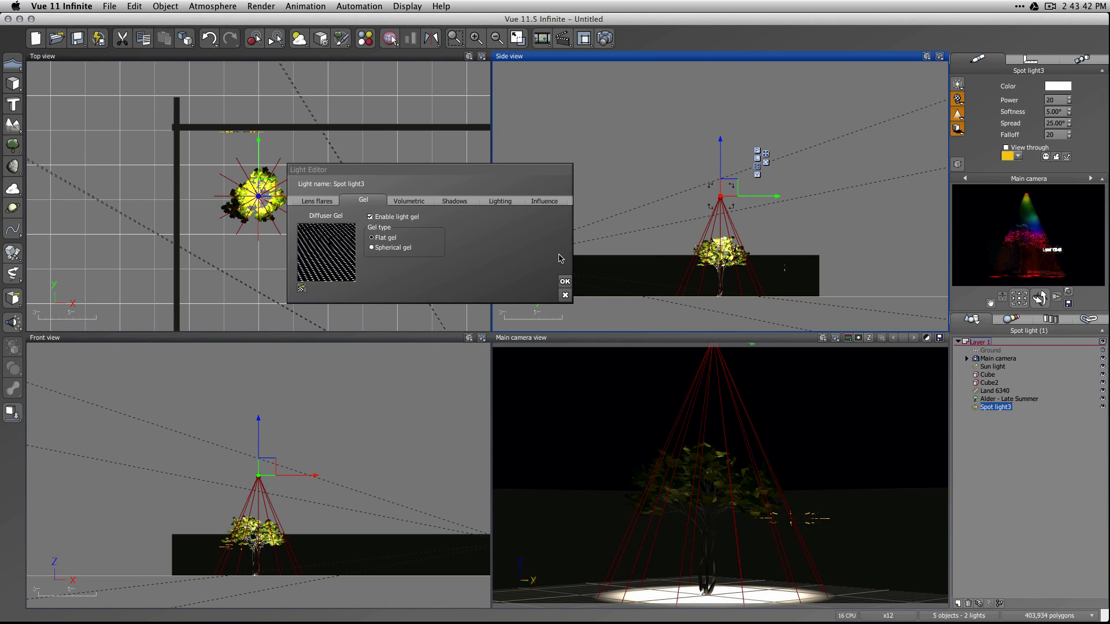
Accept the gel settings, render the scene with nothing selected, and close the render display.
click(563, 283)
click(659, 60)
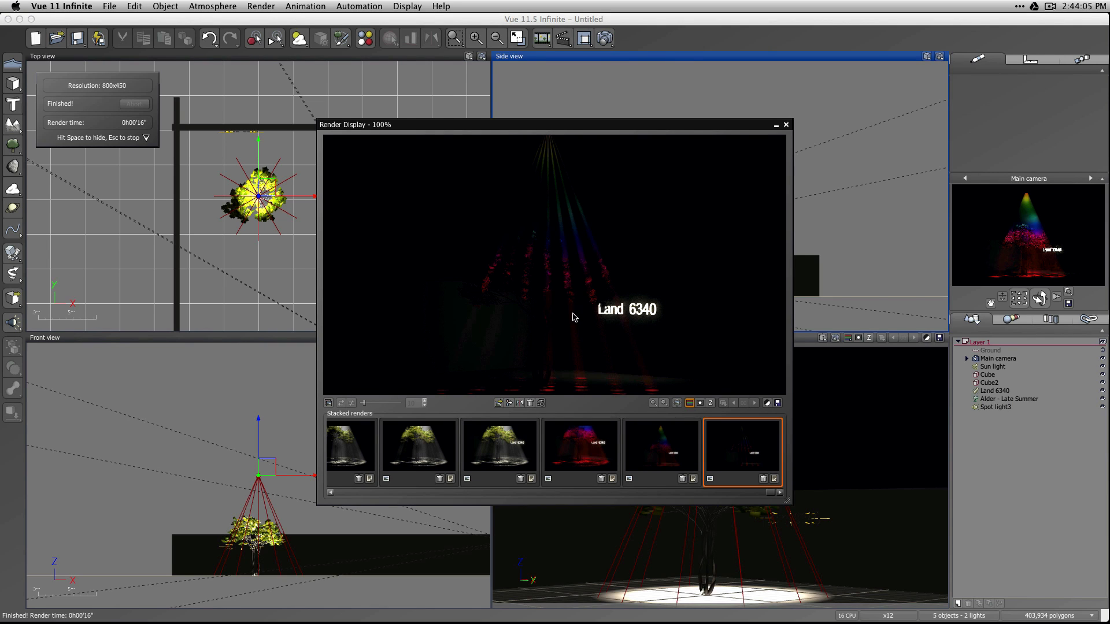
click(786, 125)
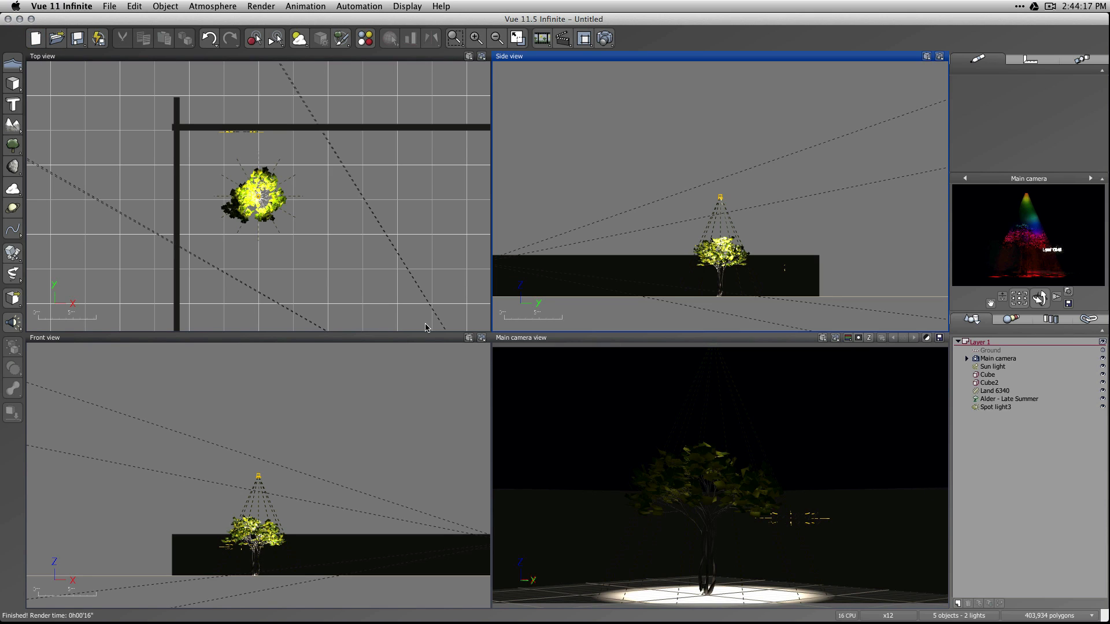
Add a point light, move it beside the long side wall in front of the tree, and set its power to 10.
drag(14, 325, 29, 329)
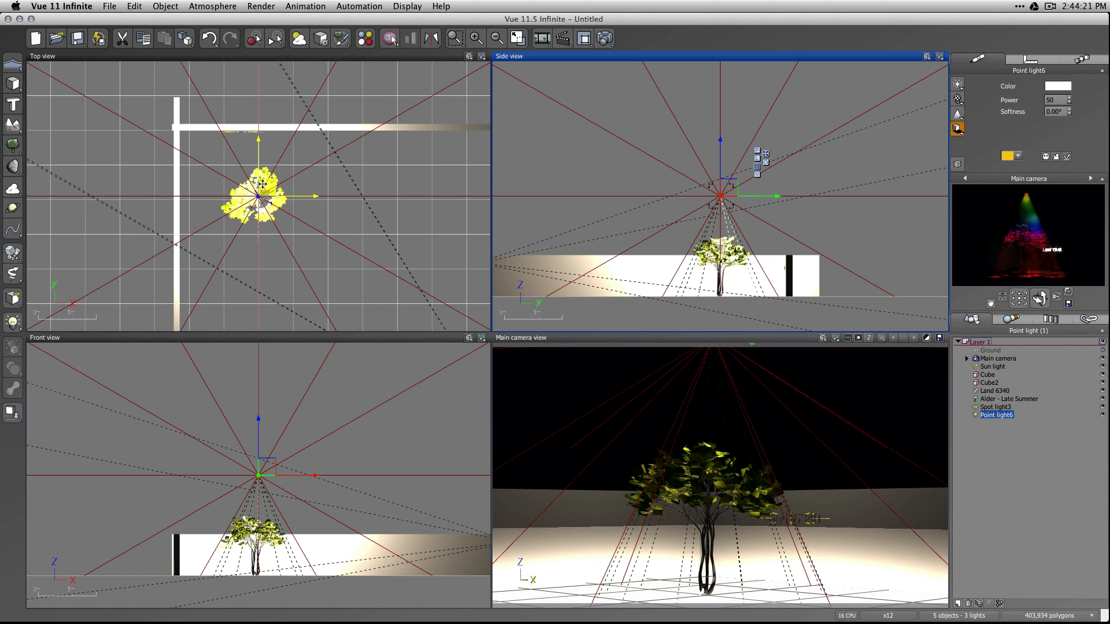
drag(267, 188, 198, 297)
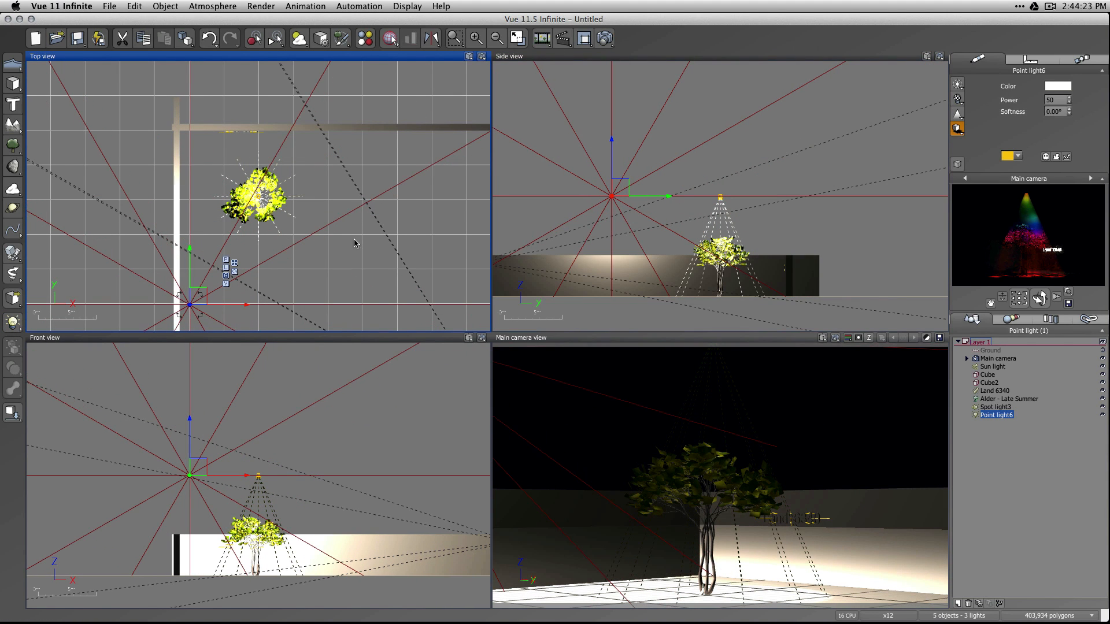
click(1059, 101)
text(10)
key(Return)
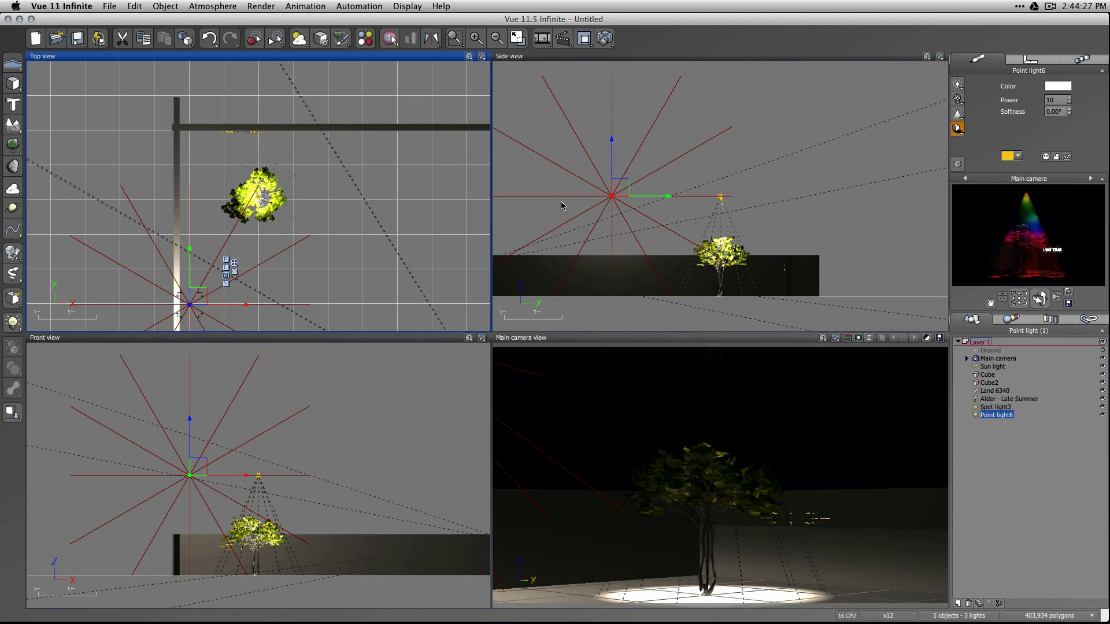
Lower the point light to the top of the wall and duplicate it twice along the wall, ending with nothing selected.
drag(612, 196, 616, 251)
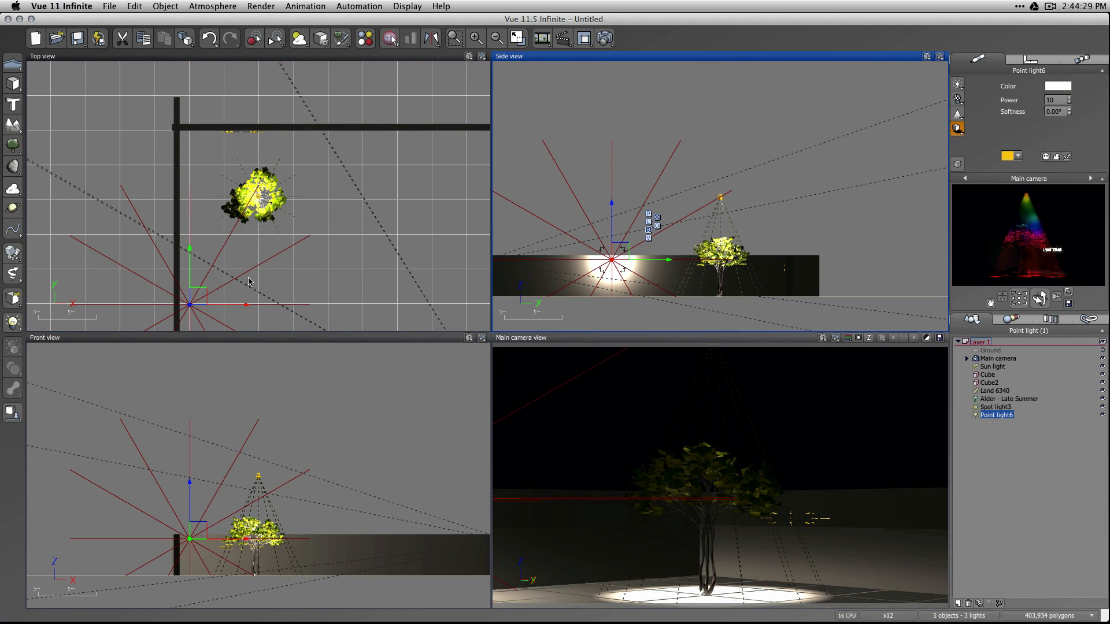
alt+drag(190, 249, 187, 119)
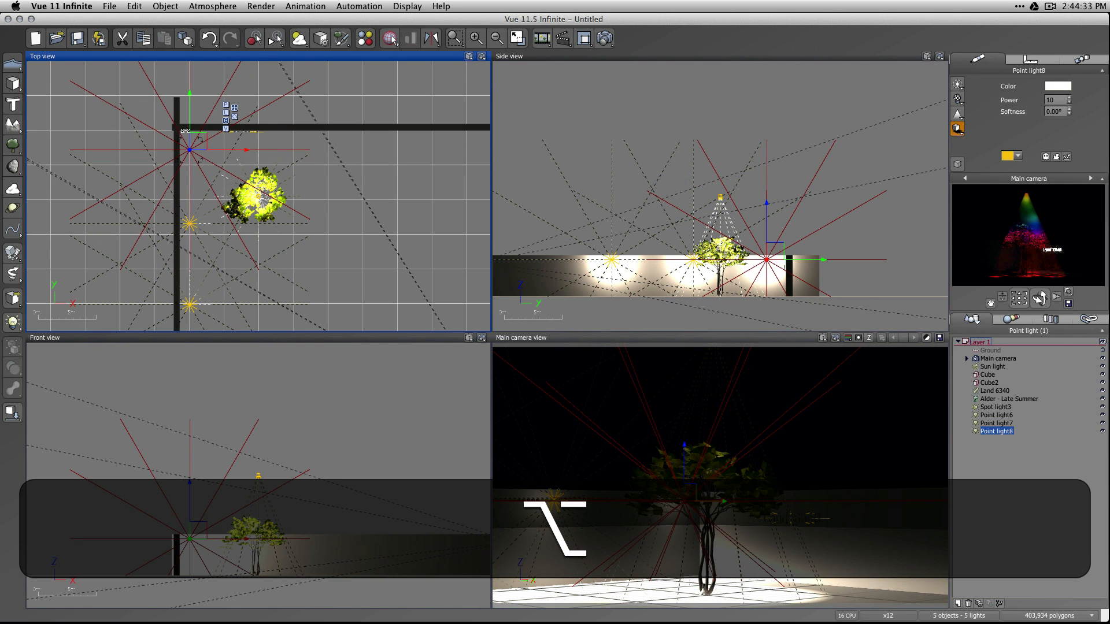
click(1021, 540)
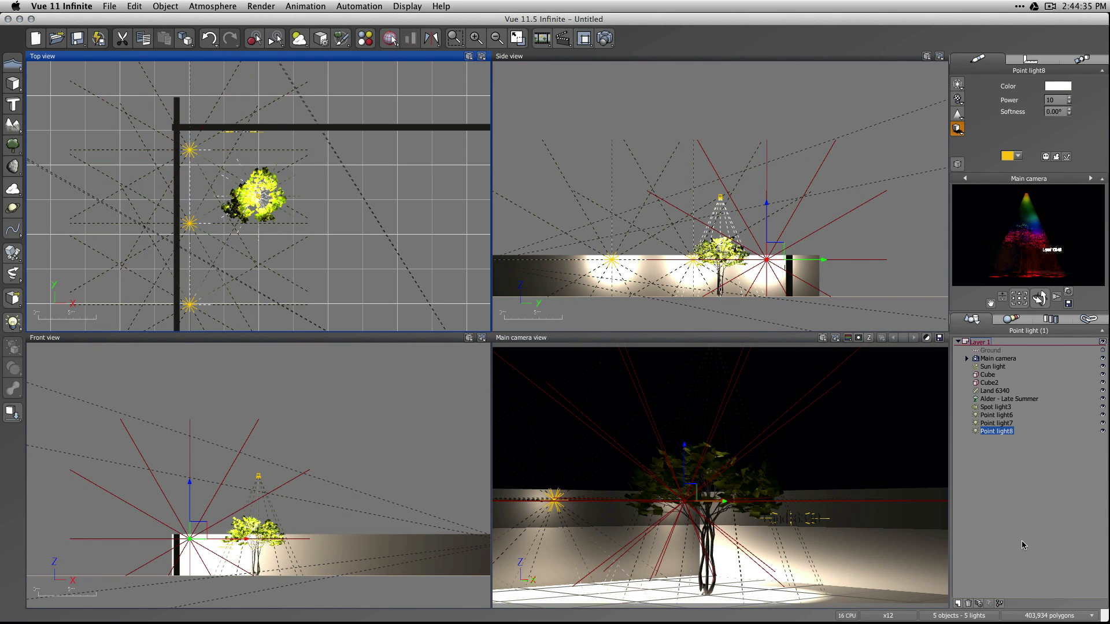
Enable relighting in the render options and render the scene.
click(1050, 7)
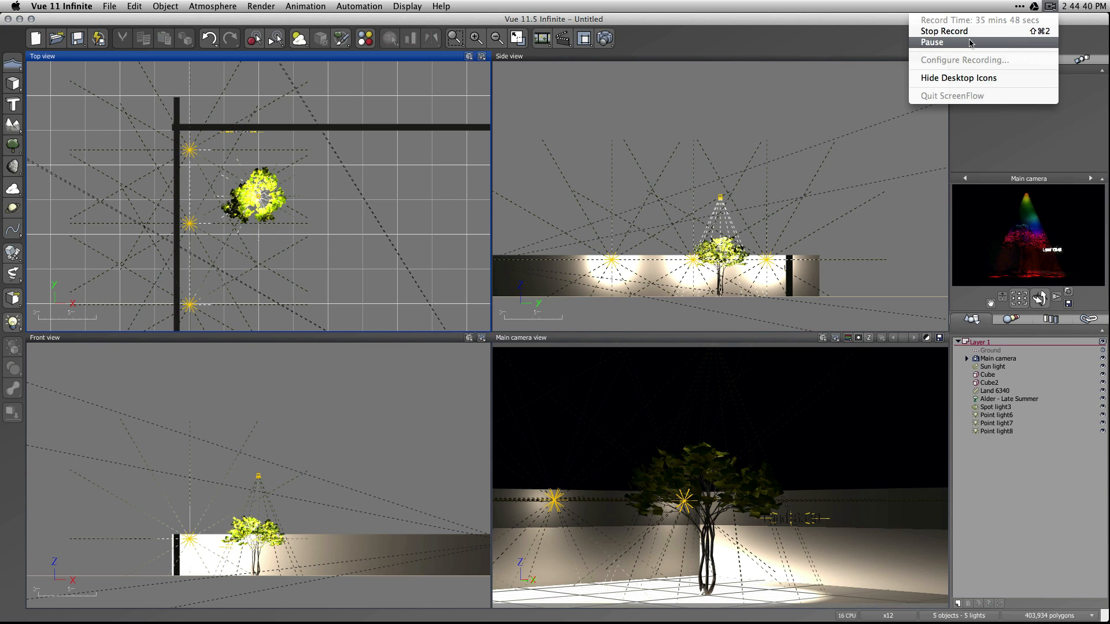
click(1016, 39)
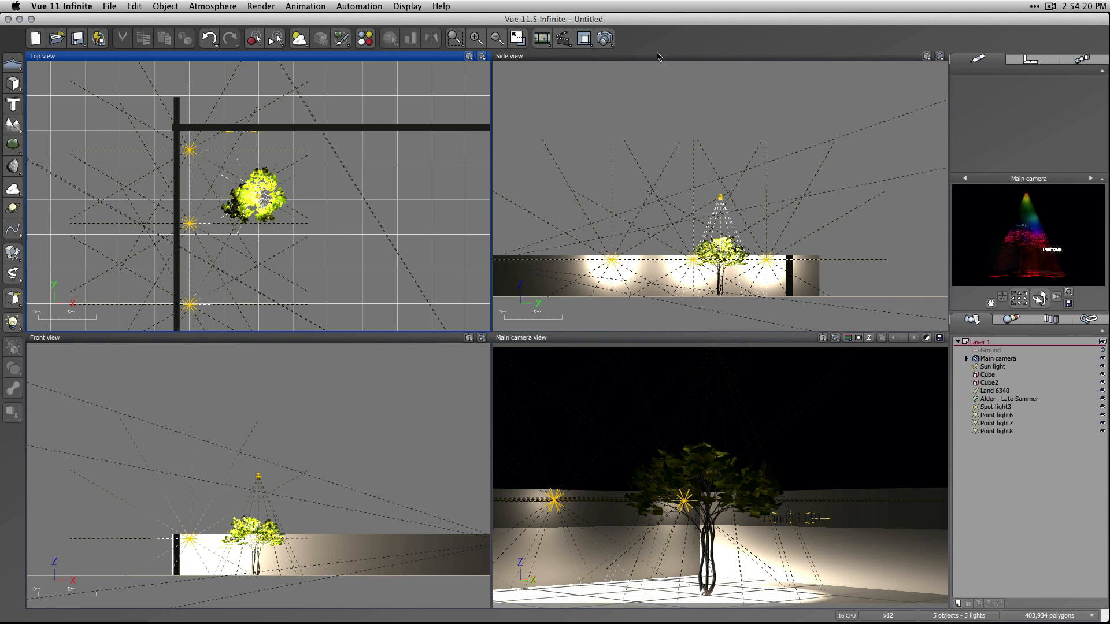
click(604, 39)
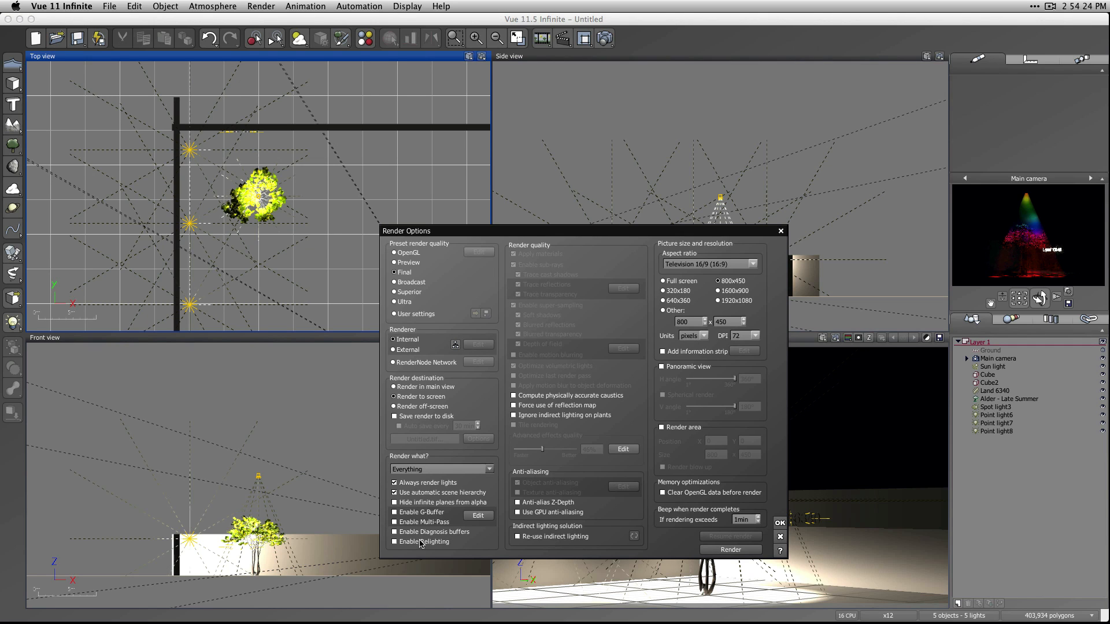
click(394, 543)
click(736, 552)
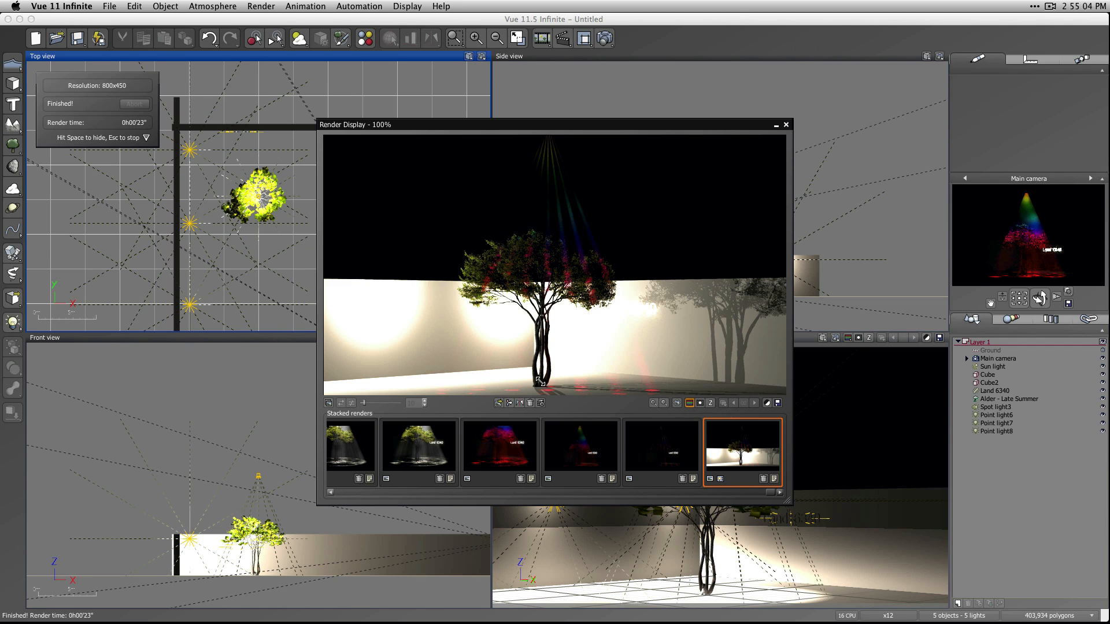
Open the post render options for the new render, enable fully interactive display, and move the dialog off the image.
click(767, 402)
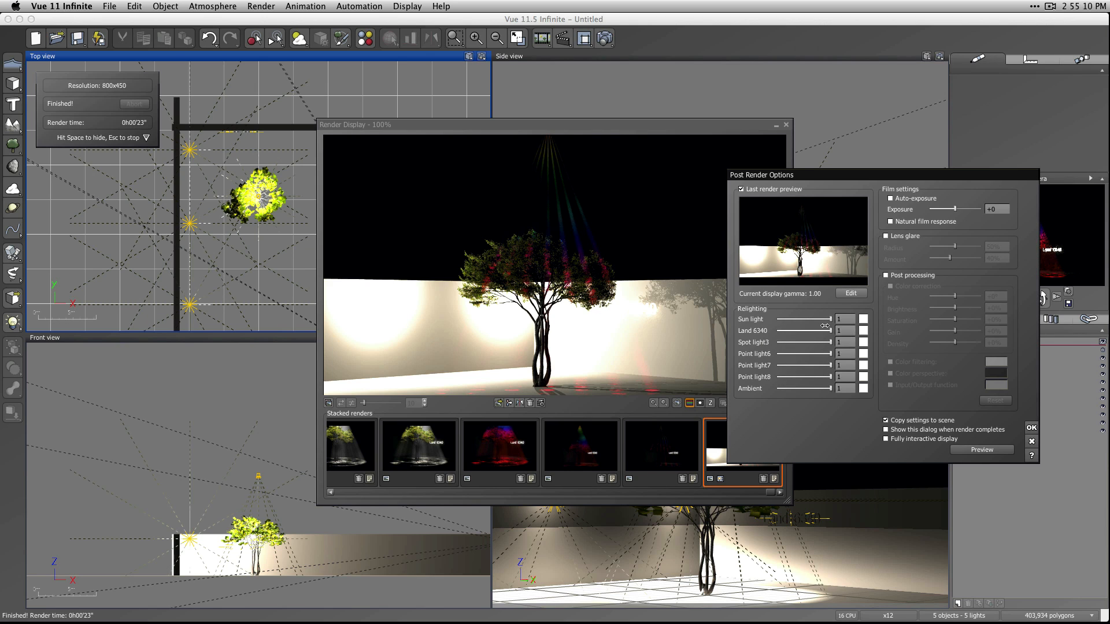
mouse_move(830, 389)
mouse_down()
mouse_move(782, 390)
mouse_move(832, 389)
mouse_up()
click(891, 439)
drag(819, 176, 873, 128)
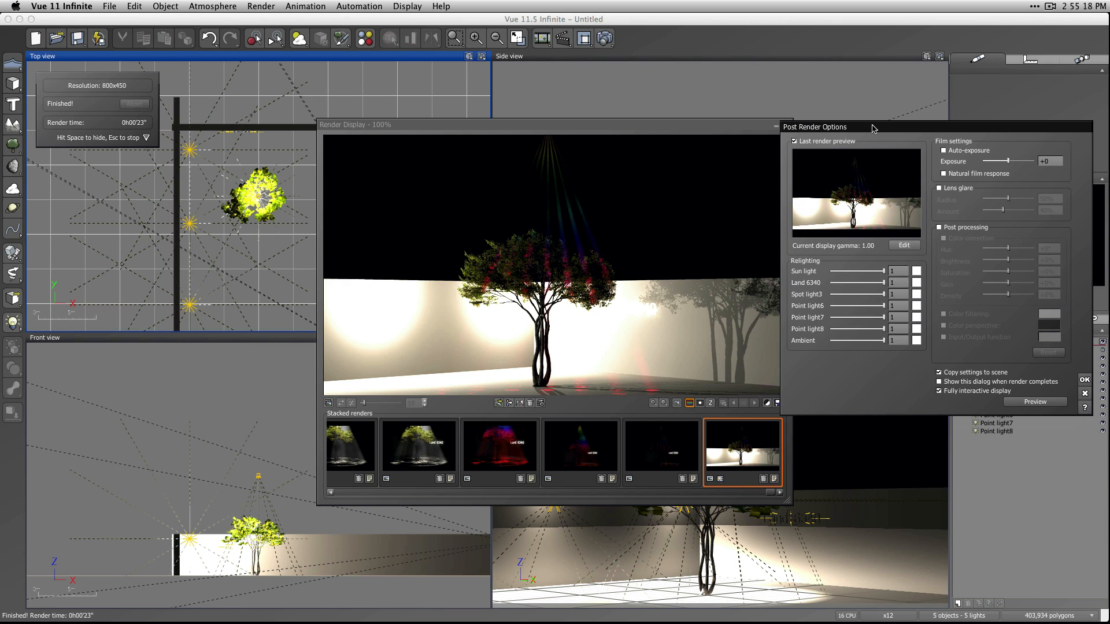
Reduce the relighting intensities to 0.15 for Point light8, 0.17 for Point light7 and 0.16 for Point light6.
drag(883, 340, 839, 318)
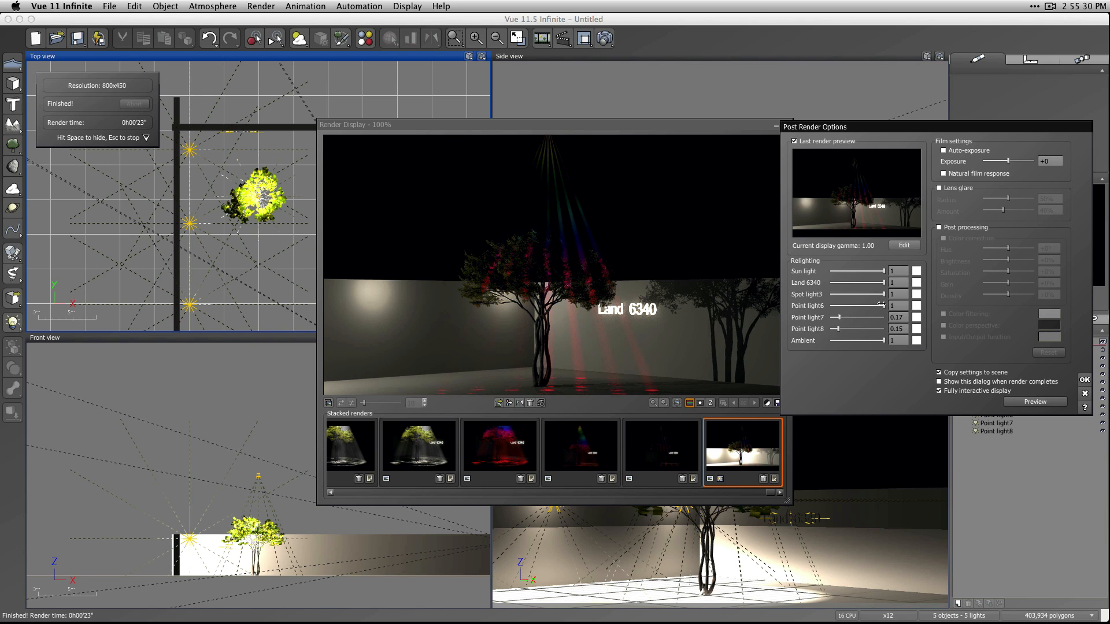
drag(880, 304, 832, 307)
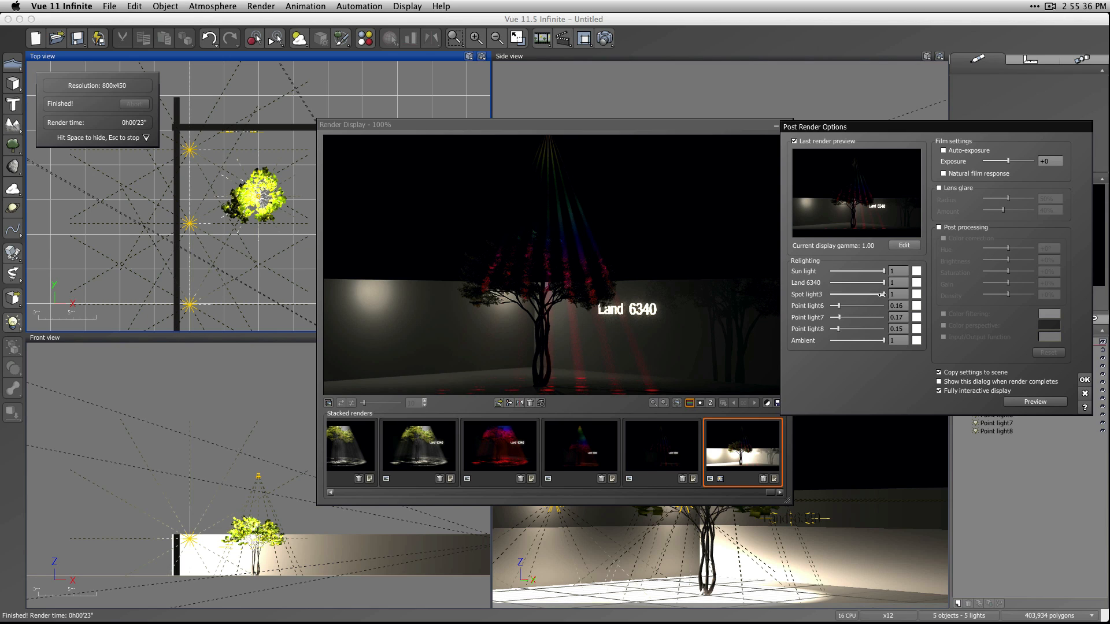
Set the relighting intensity of Spot light3 to 2.
mouse_move(883, 294)
mouse_down()
mouse_move(846, 295)
mouse_move(885, 294)
mouse_up()
double_click(901, 295)
text(2)
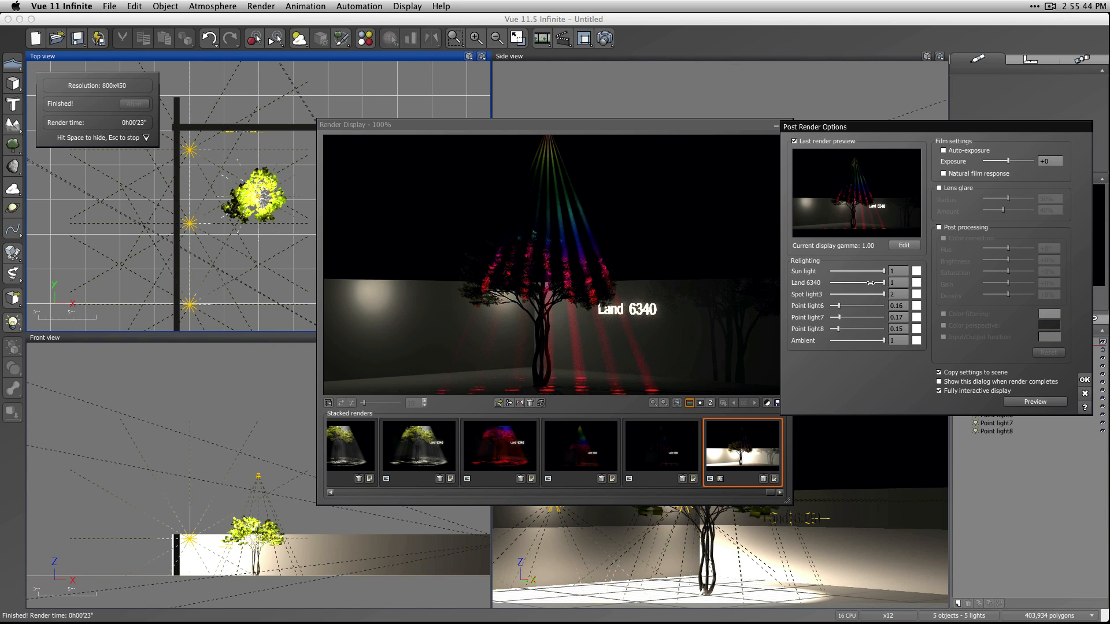
Set relighting to 0 for Sun light, 1 for Spot light3 and 0.15 for Point light7, accept, and close the render display.
mouse_move(883, 283)
mouse_down()
mouse_move(827, 282)
mouse_move(882, 283)
mouse_move(830, 272)
mouse_move(884, 282)
mouse_move(877, 294)
mouse_up()
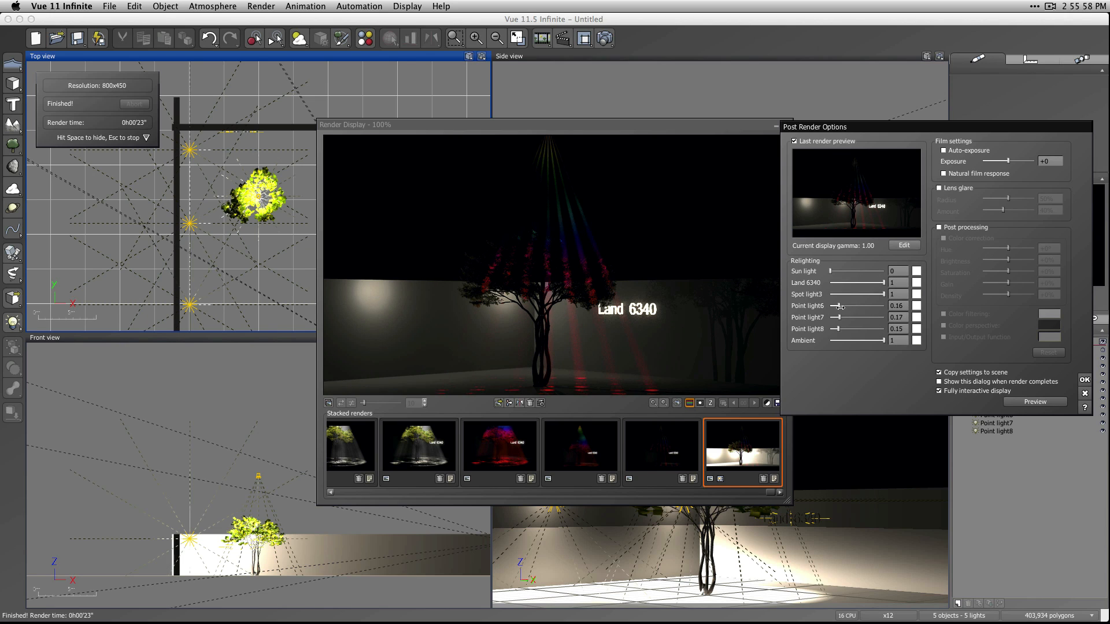
drag(841, 319, 837, 318)
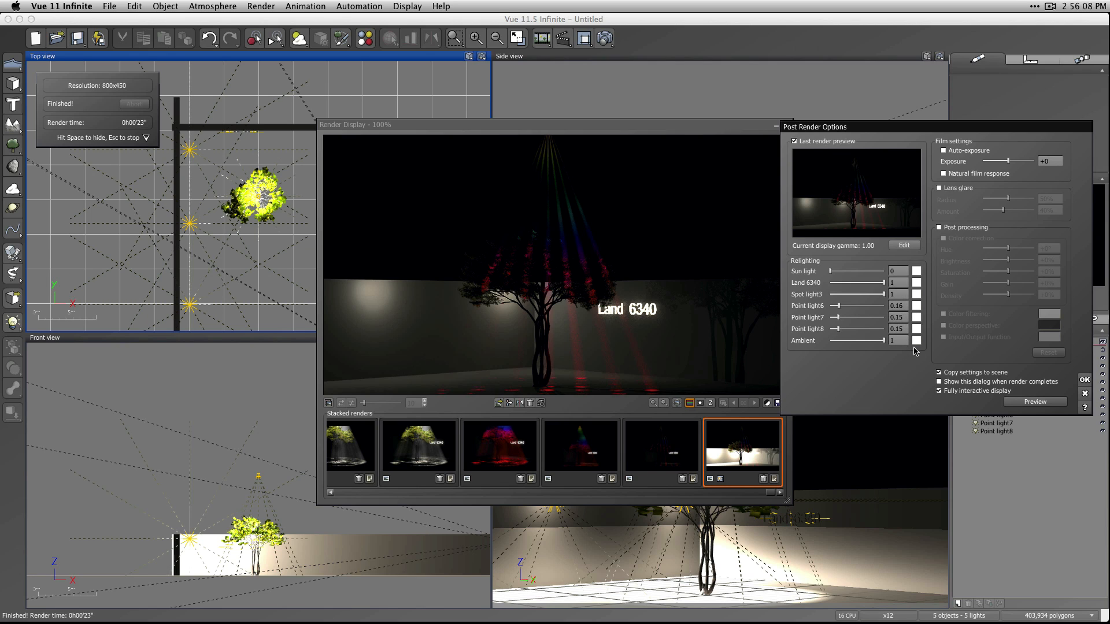
click(1084, 380)
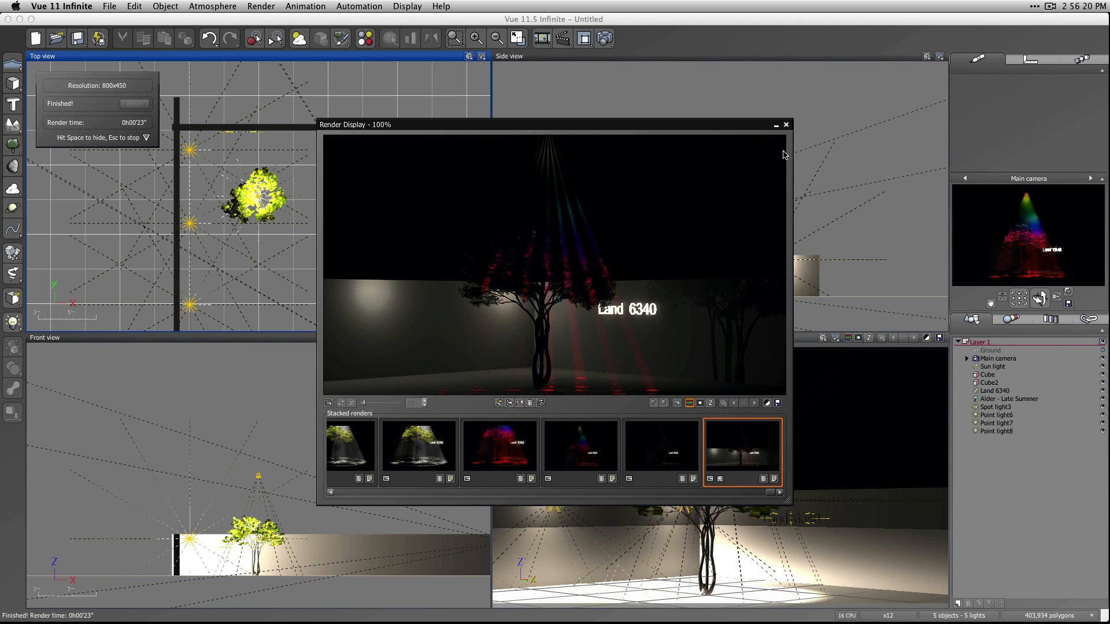
key(Escape)
Set the power of Point light6, Point light7 and Point light8 to 0.15 and render the main camera view.
click(996, 415)
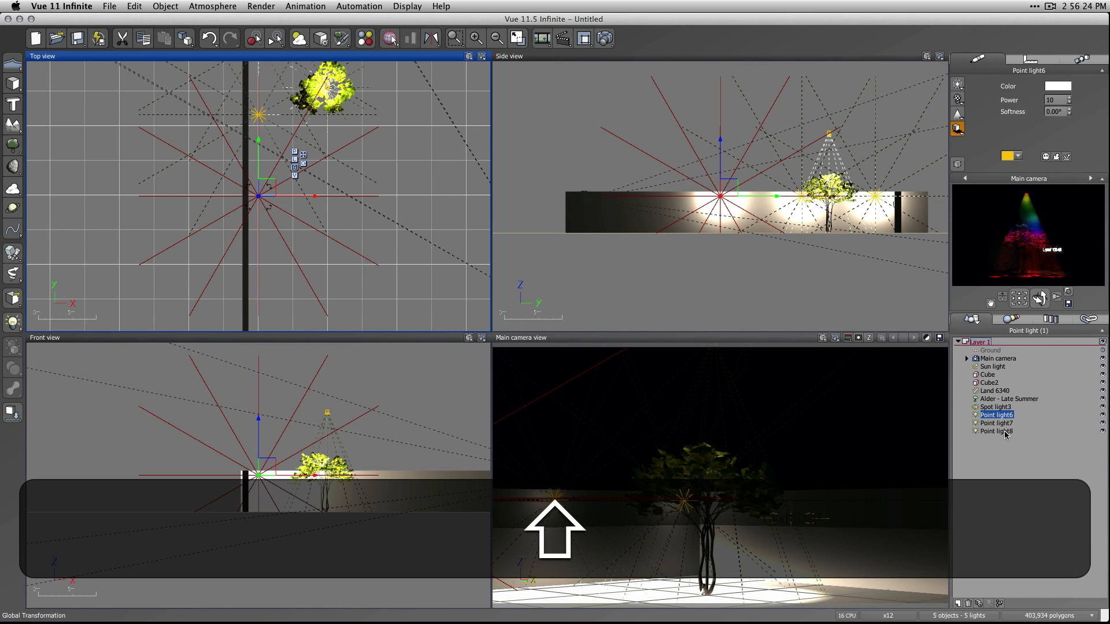
shift+click(1006, 433)
click(1055, 100)
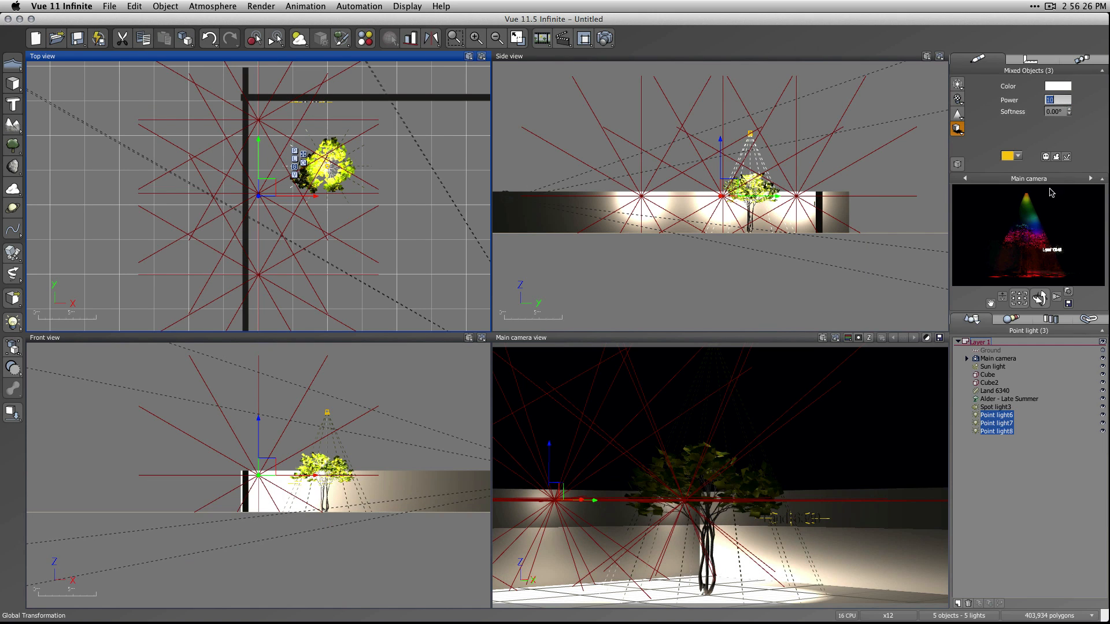
text(.15)
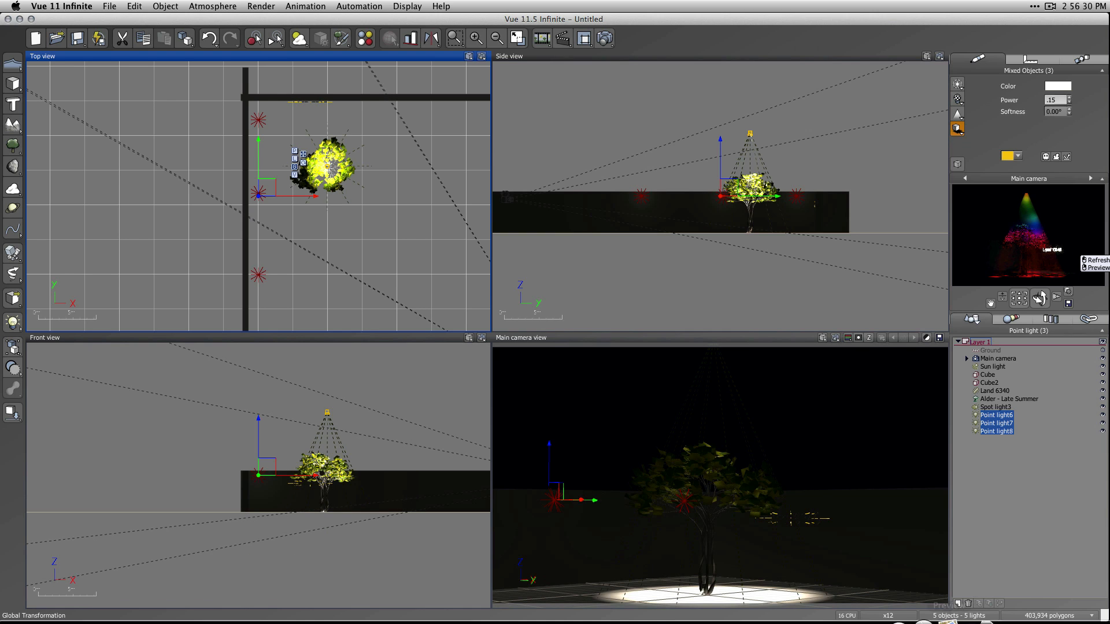
click(988, 511)
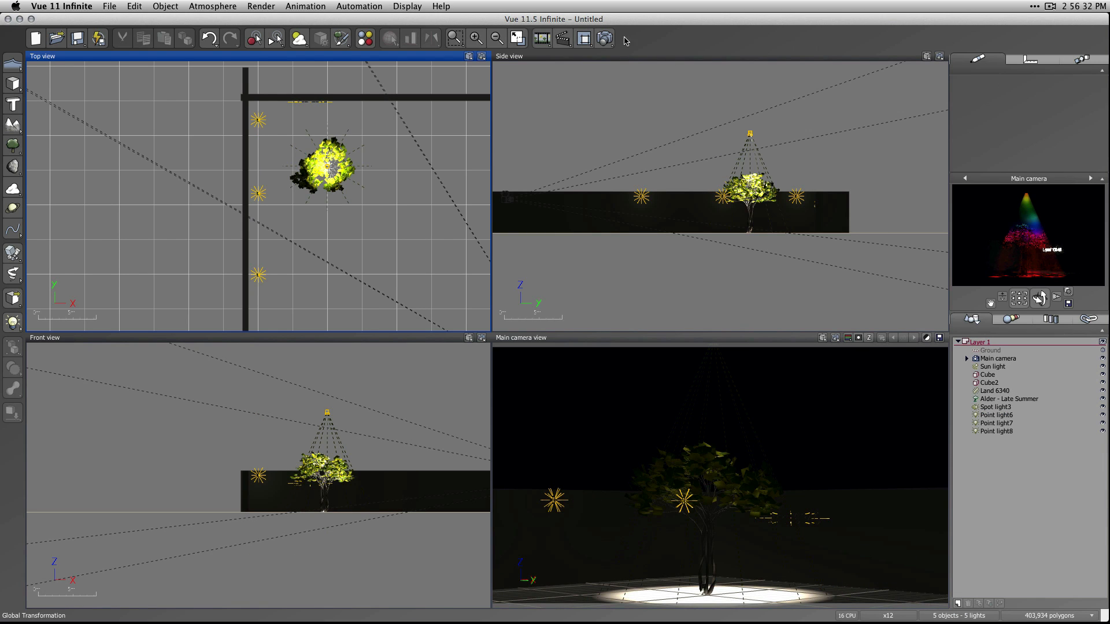
click(604, 38)
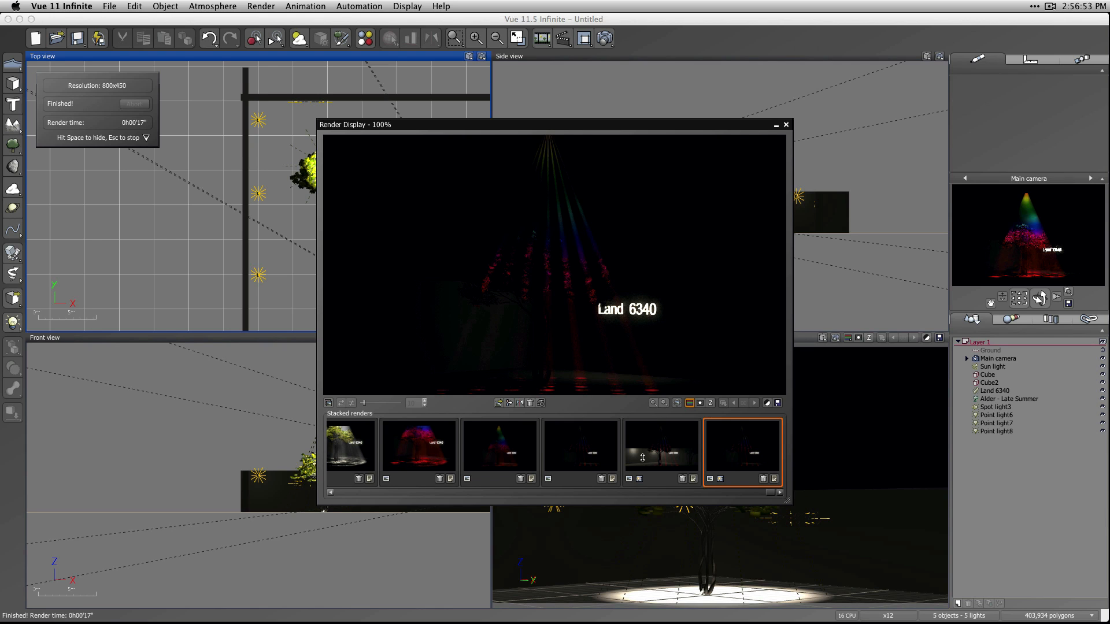
In the new render's post render options, set the relighting of Point light6, Point light7 and Point light8 to 1 and accept.
click(767, 403)
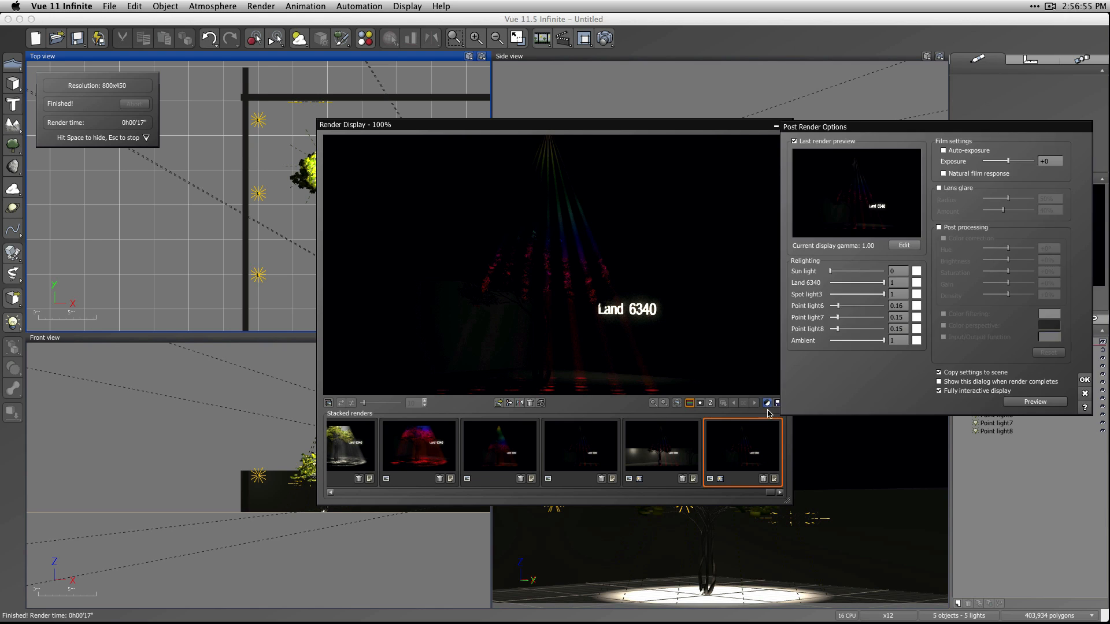
drag(839, 306, 885, 328)
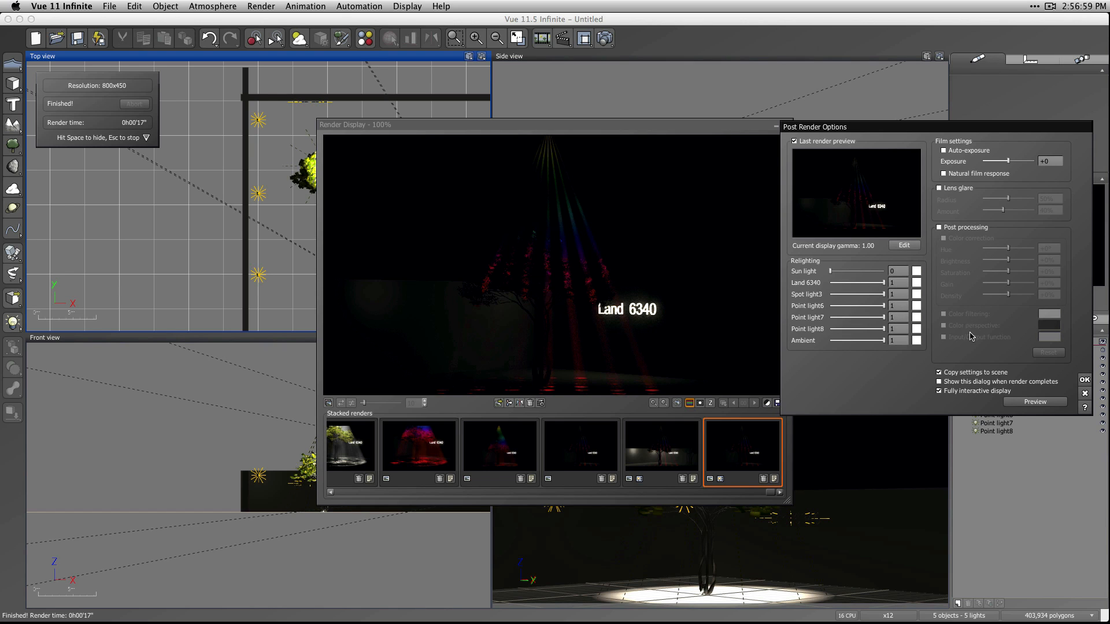
click(1083, 380)
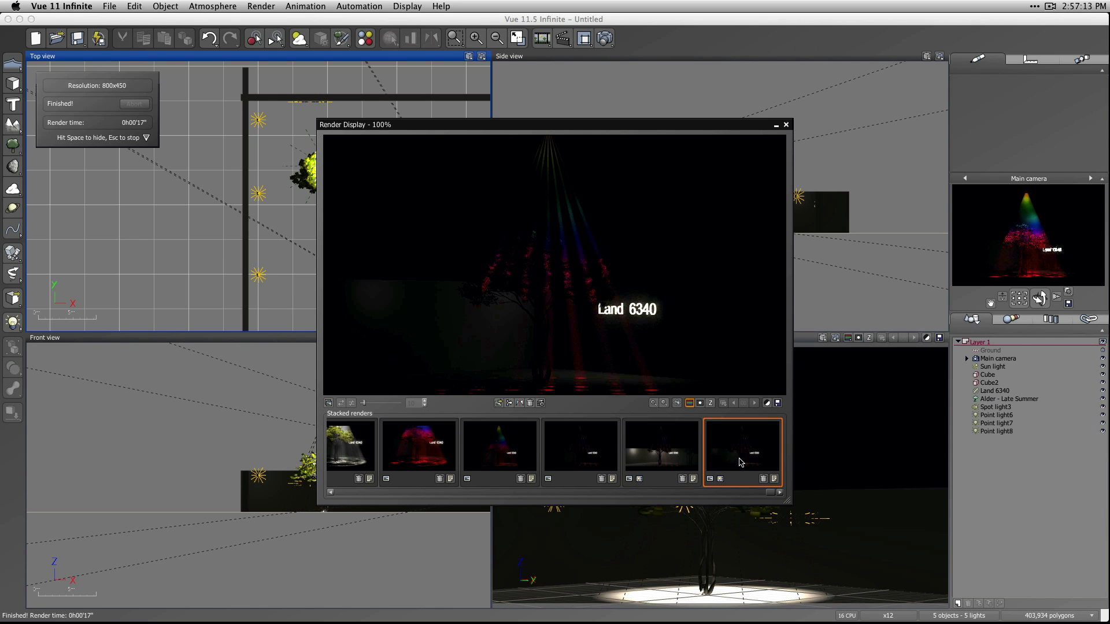
Reopen the post render options and set the relighting intensity of Point light6, Point light7 and Point light8 to 2.
click(767, 403)
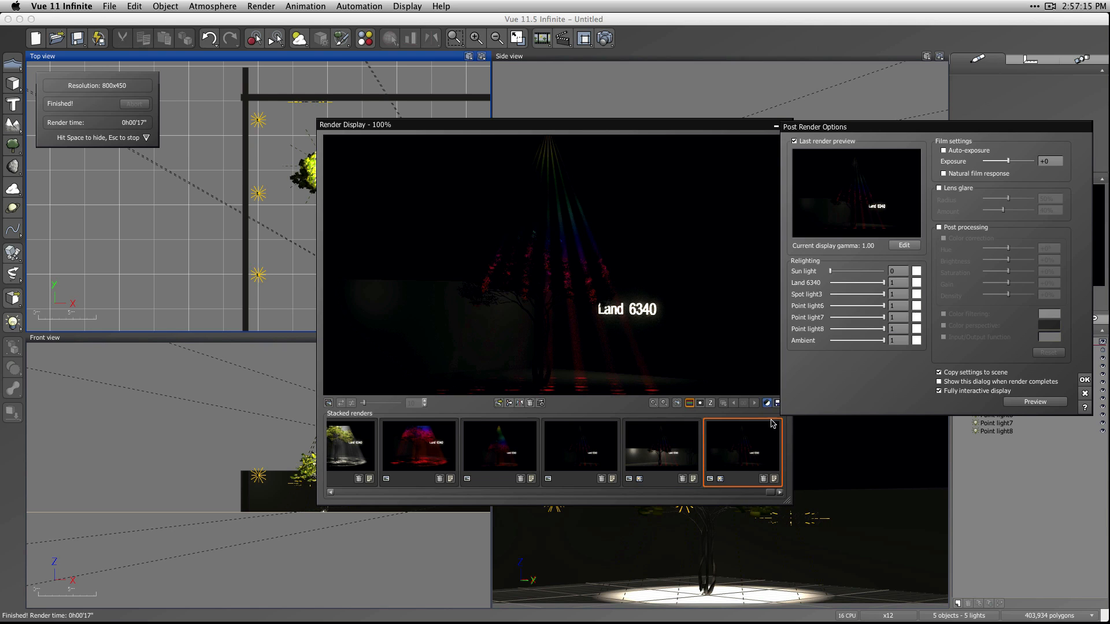
click(903, 306)
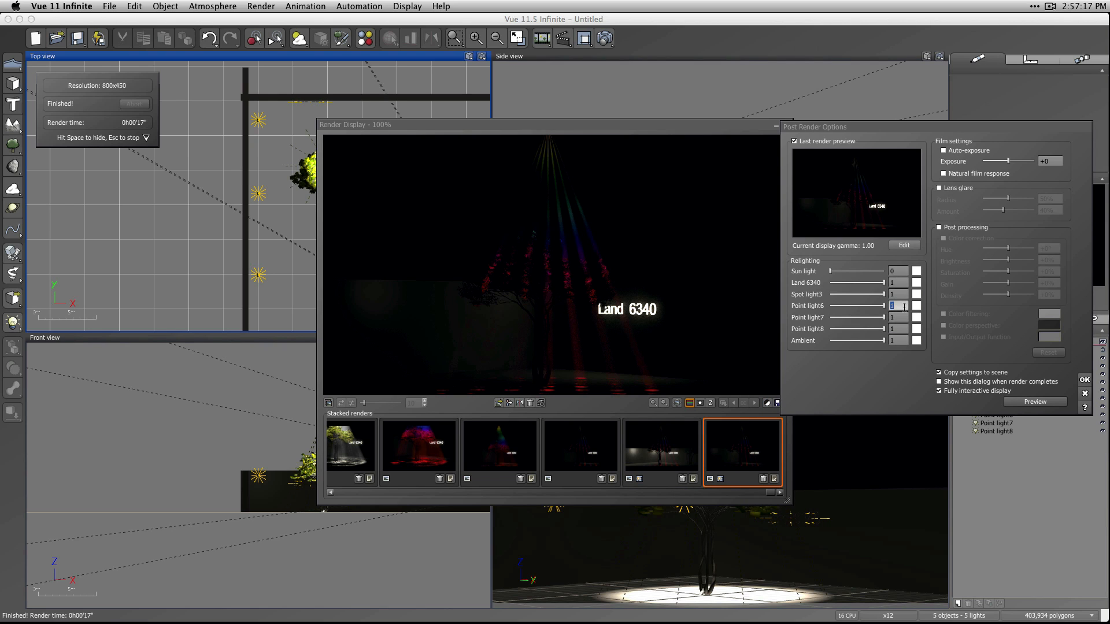
text(2)
click(904, 318)
text(2)
click(904, 329)
text(2)
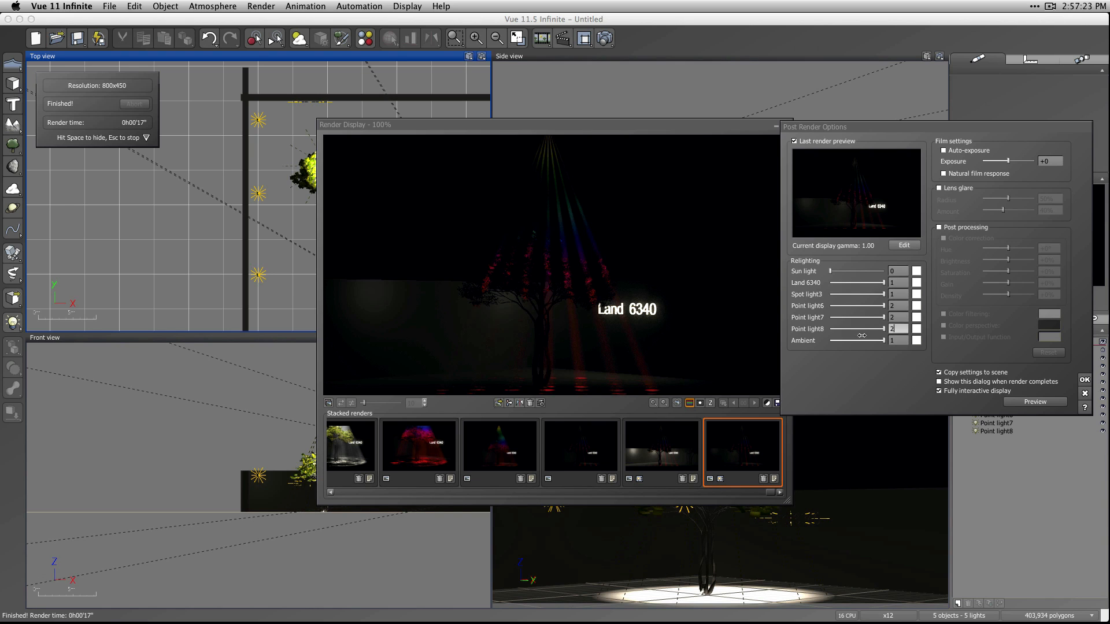
Try an orange relighting color for Point light8 (red 242, green 167, blue 93).
click(916, 329)
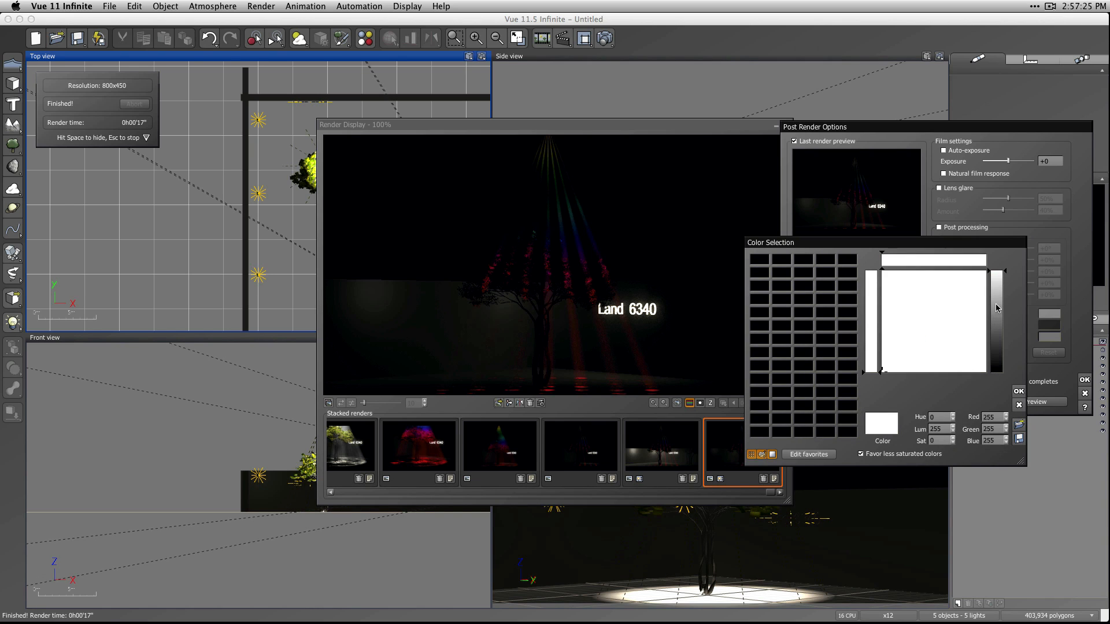
click(996, 308)
click(886, 282)
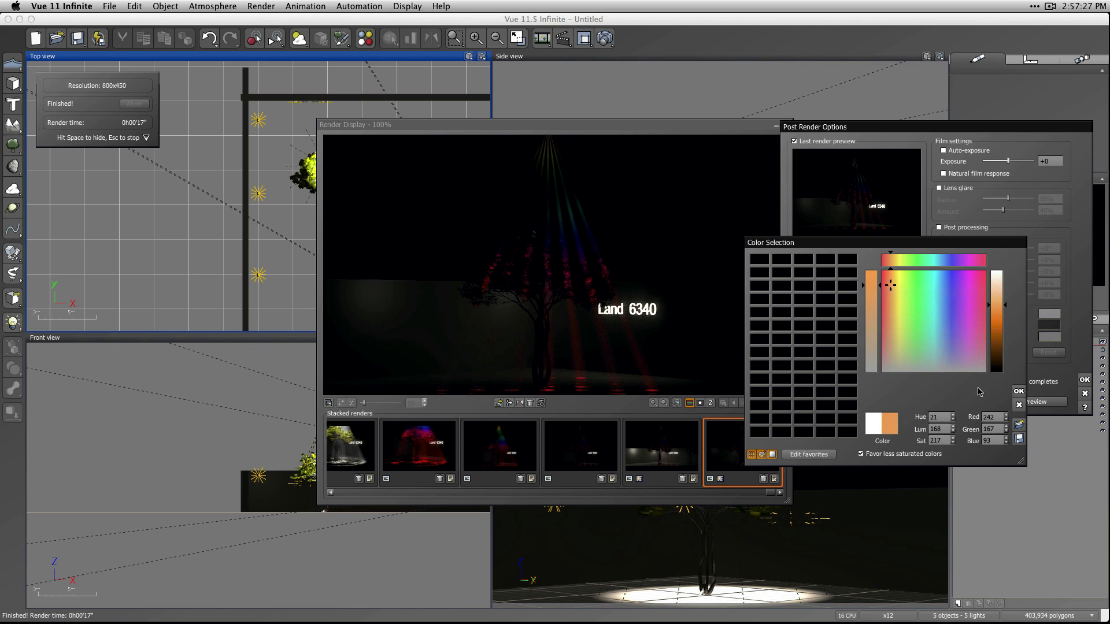
click(1019, 391)
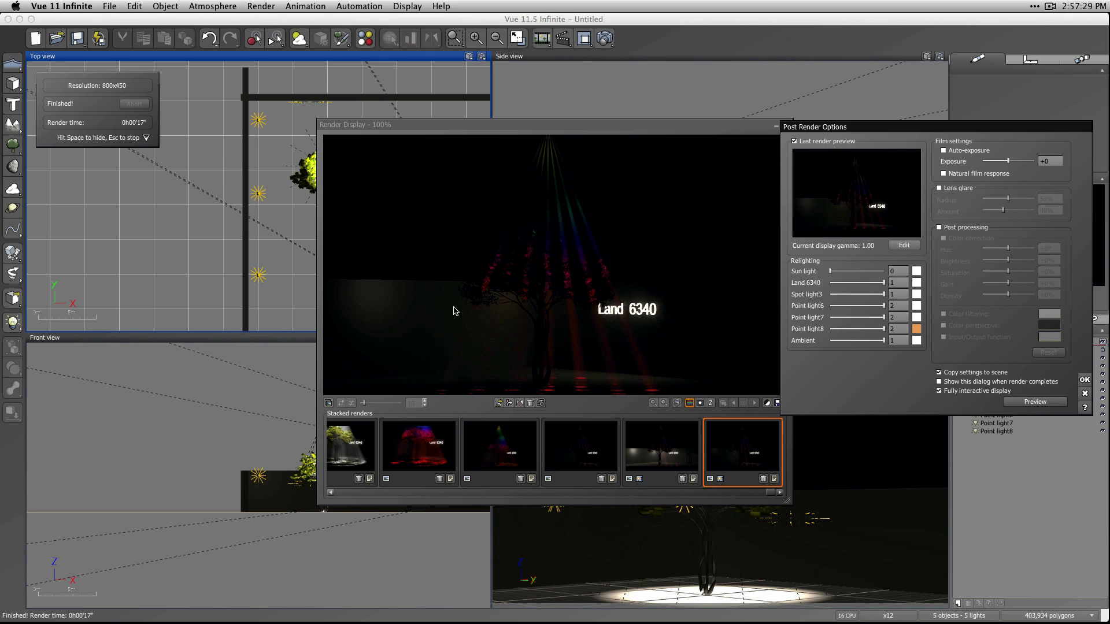
Try a pale blue relighting color for Point light8 (red 176, green 231, blue 246).
click(916, 329)
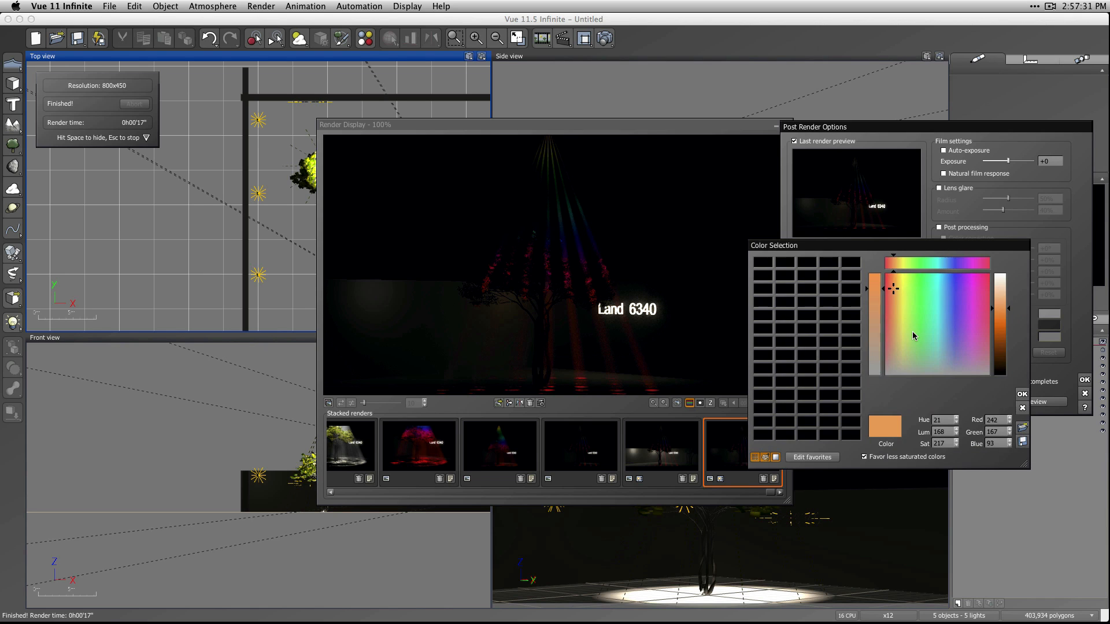
click(936, 292)
drag(993, 311, 993, 332)
click(947, 292)
drag(946, 292, 941, 293)
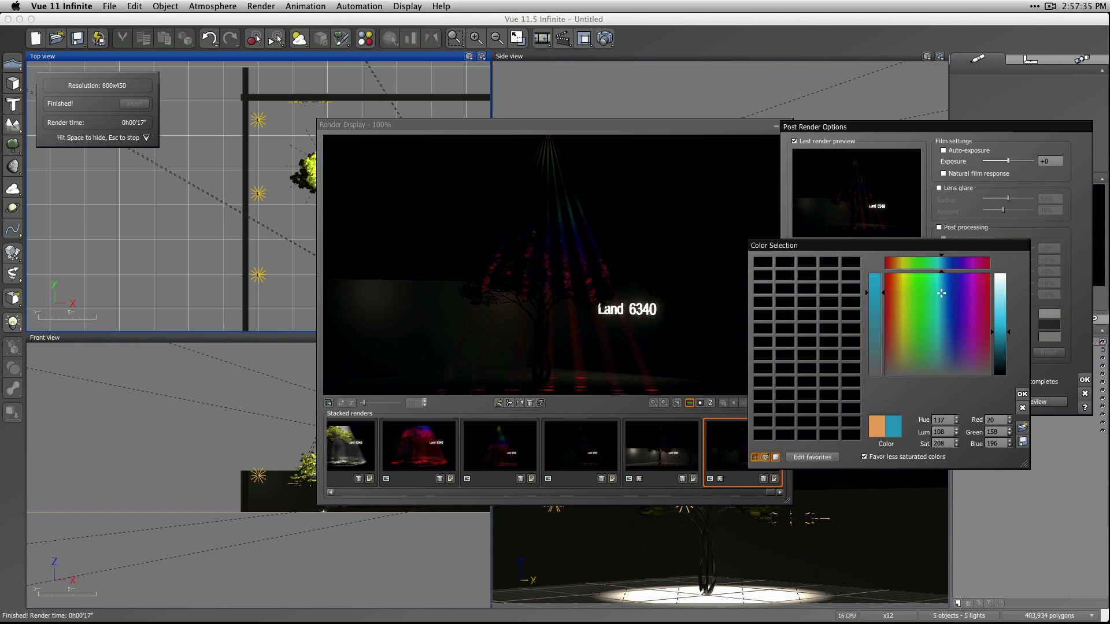
click(998, 293)
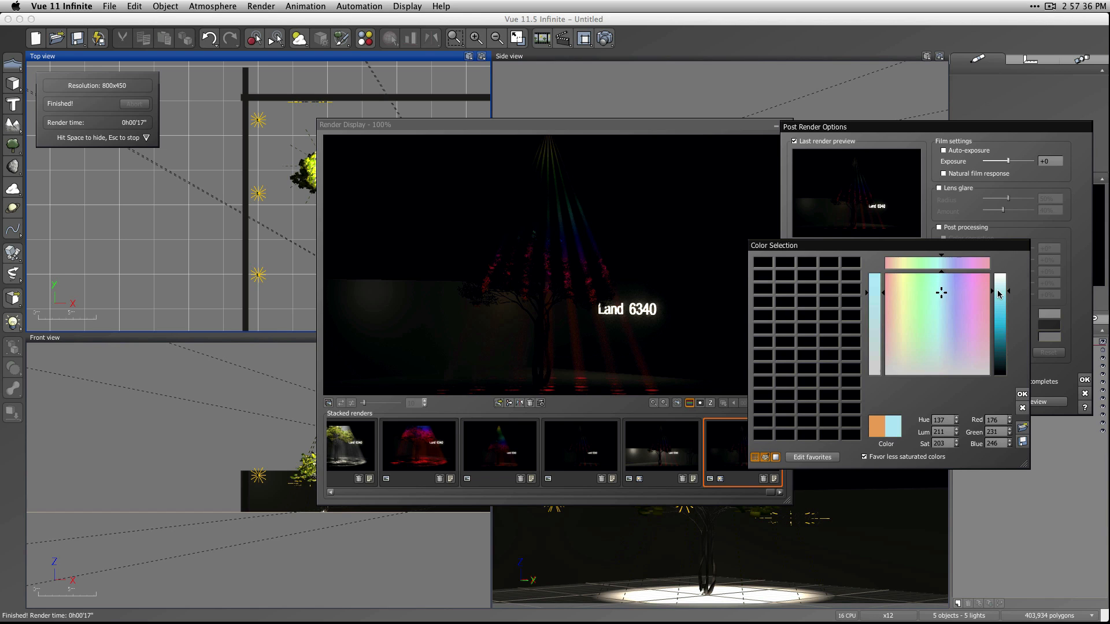
click(1021, 394)
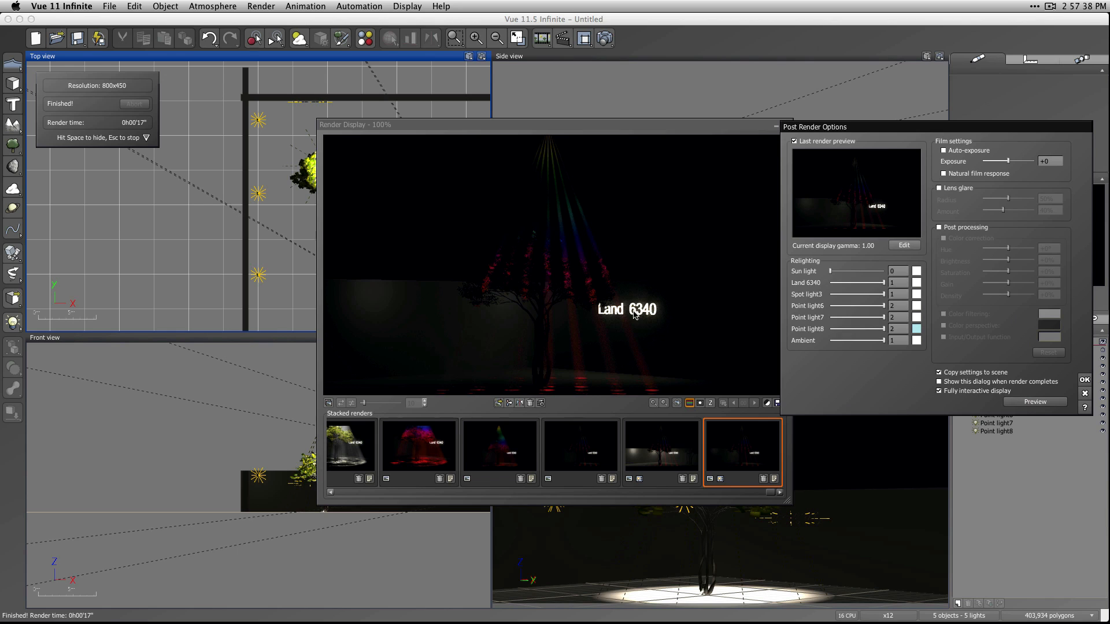
Set Point light8's relighting color to cyan (red 81, green 218, blue 248) and store it in the first favorites swatch.
click(916, 329)
click(909, 365)
double_click(917, 330)
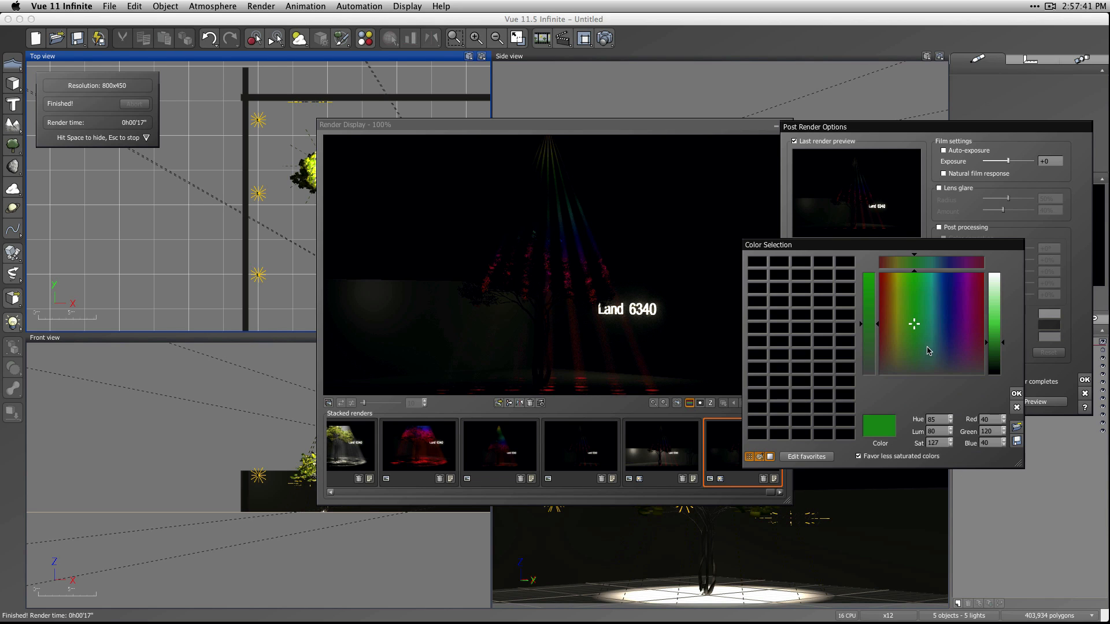
click(935, 280)
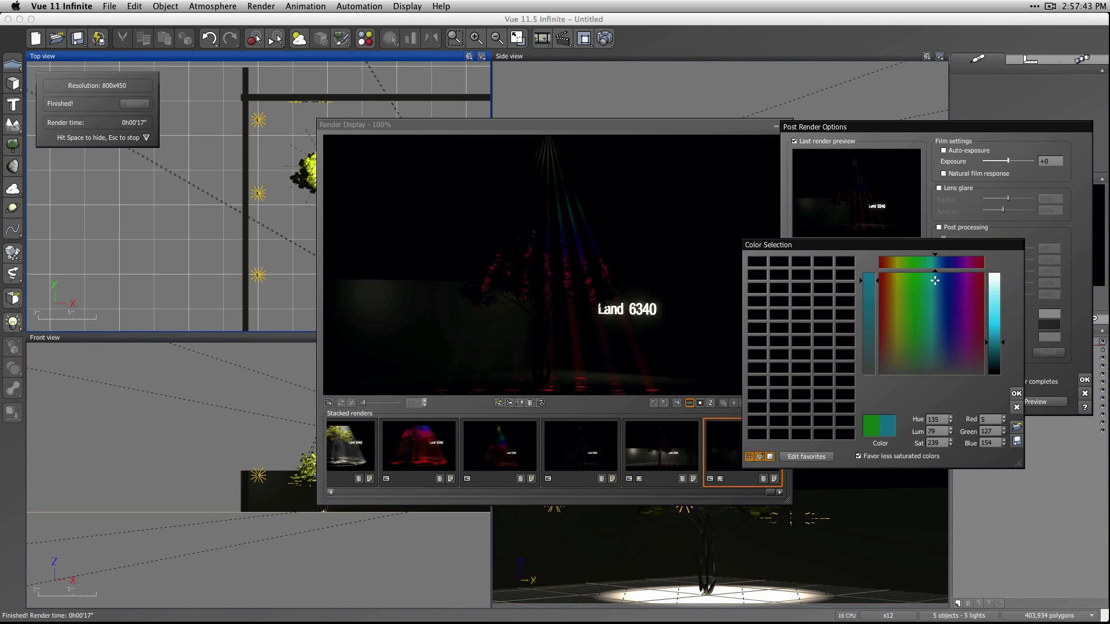
click(995, 309)
drag(891, 428, 760, 271)
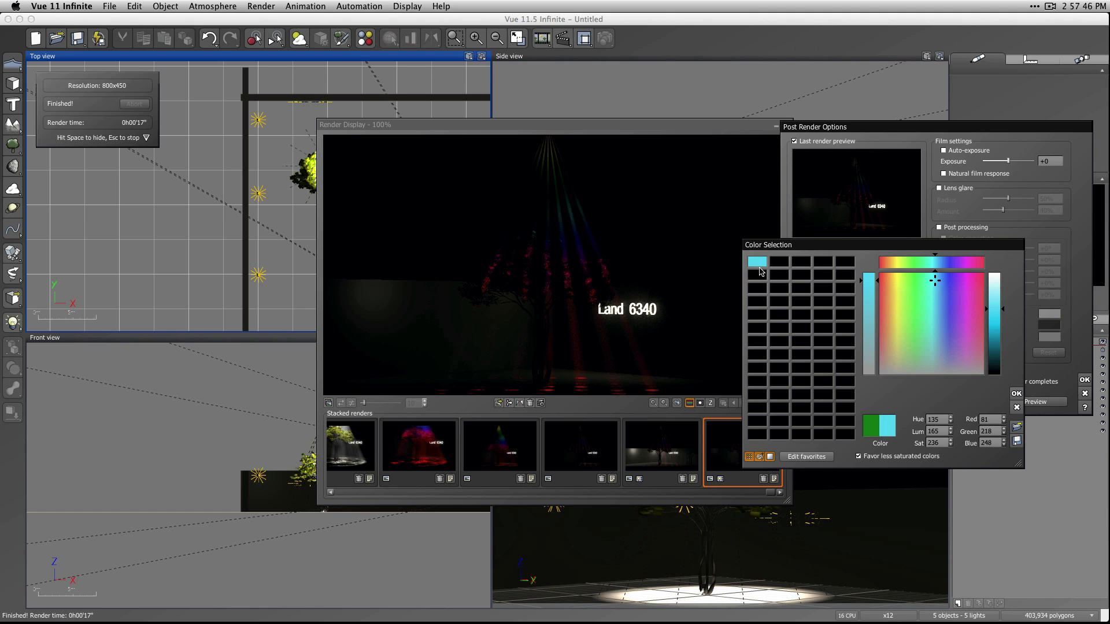
click(1016, 393)
Apply the stored cyan favorite as Point light7's relighting color and accept the post render options.
click(916, 307)
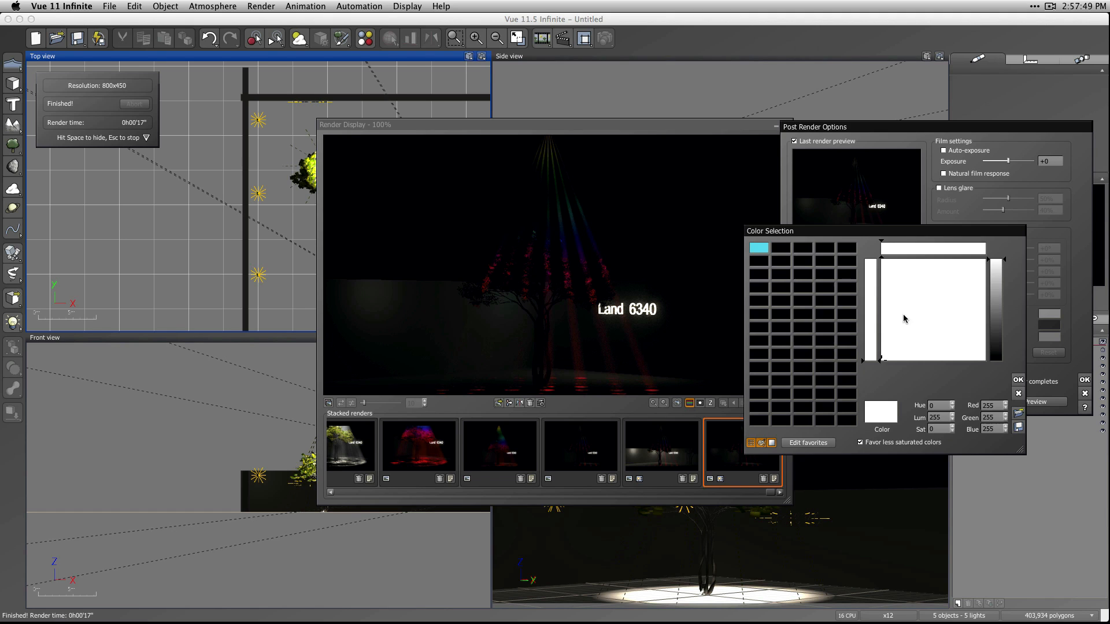
click(756, 252)
click(1018, 380)
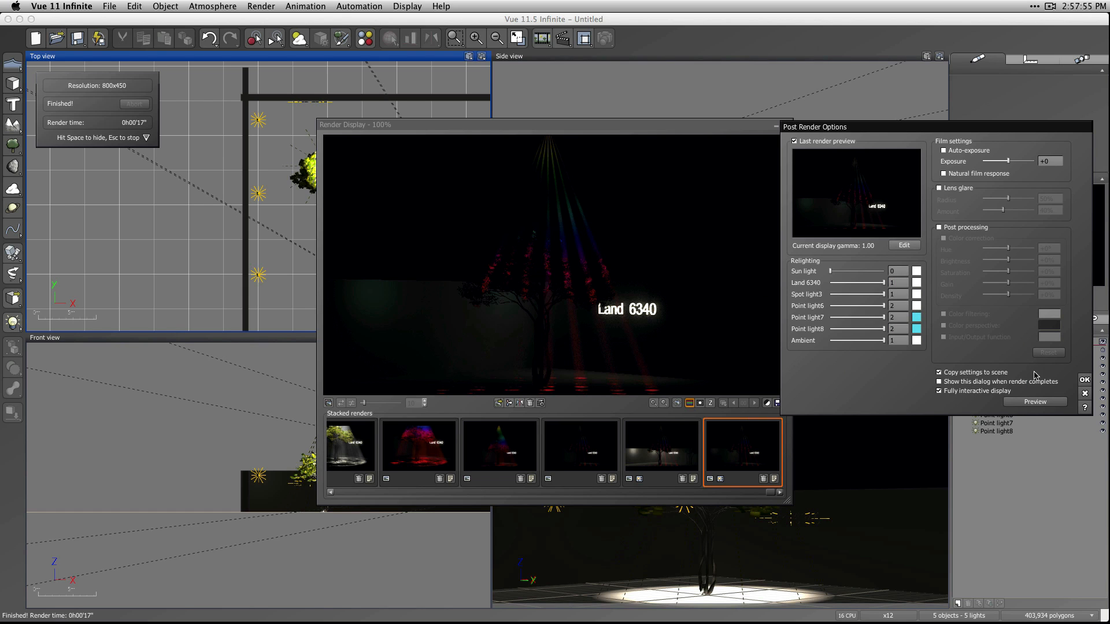
click(1084, 380)
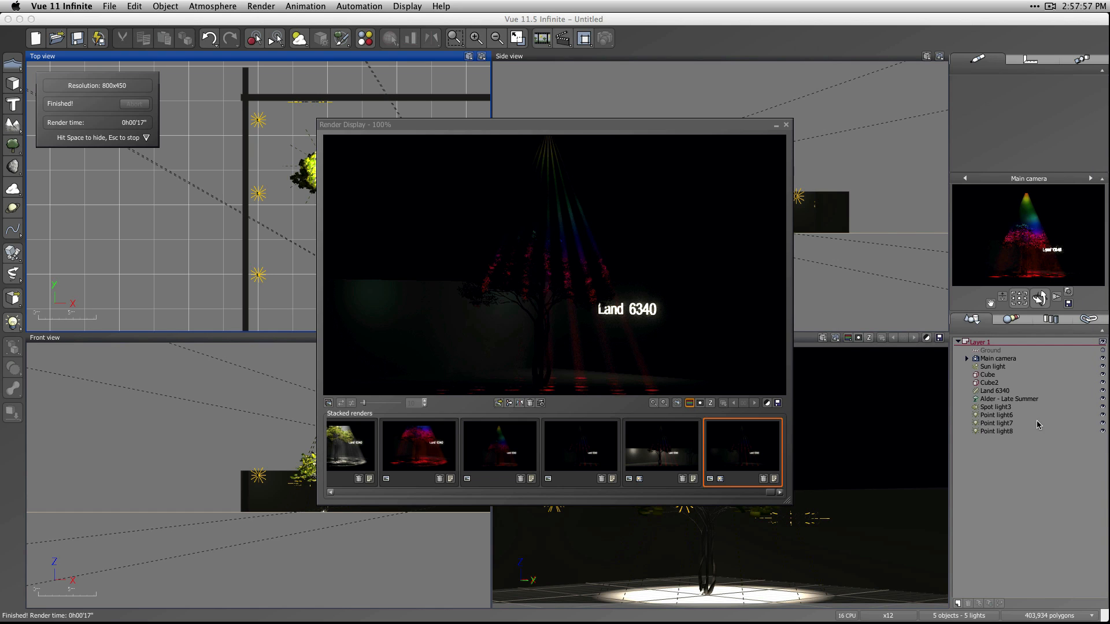
Close the render display and set the light color of all three point lights to the stored cyan favorite.
key(Escape)
click(1008, 431)
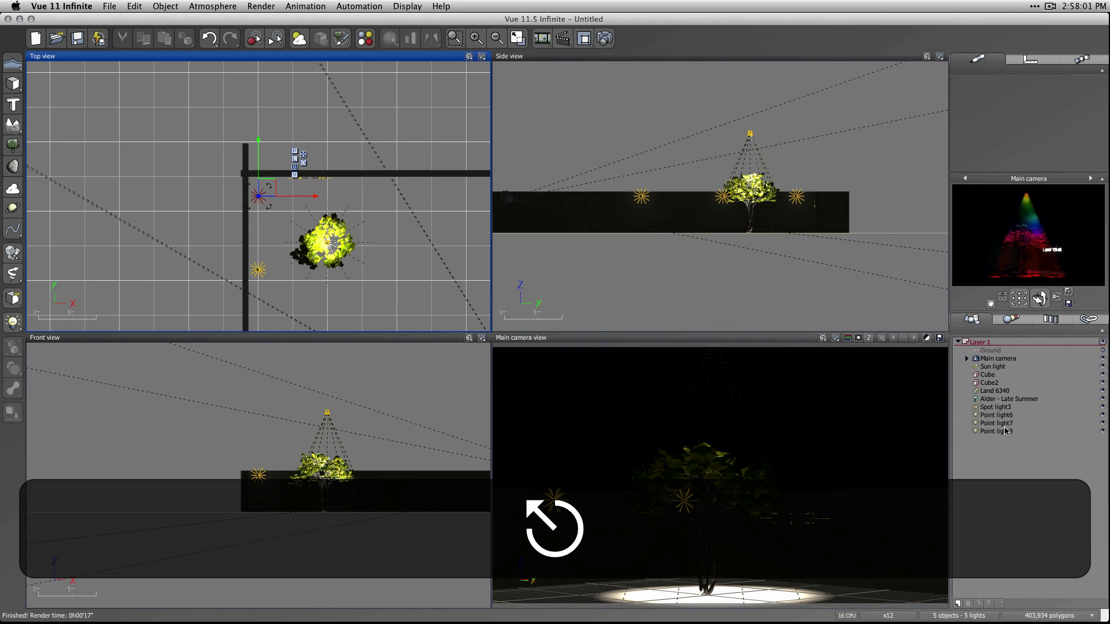
shift+click(996, 416)
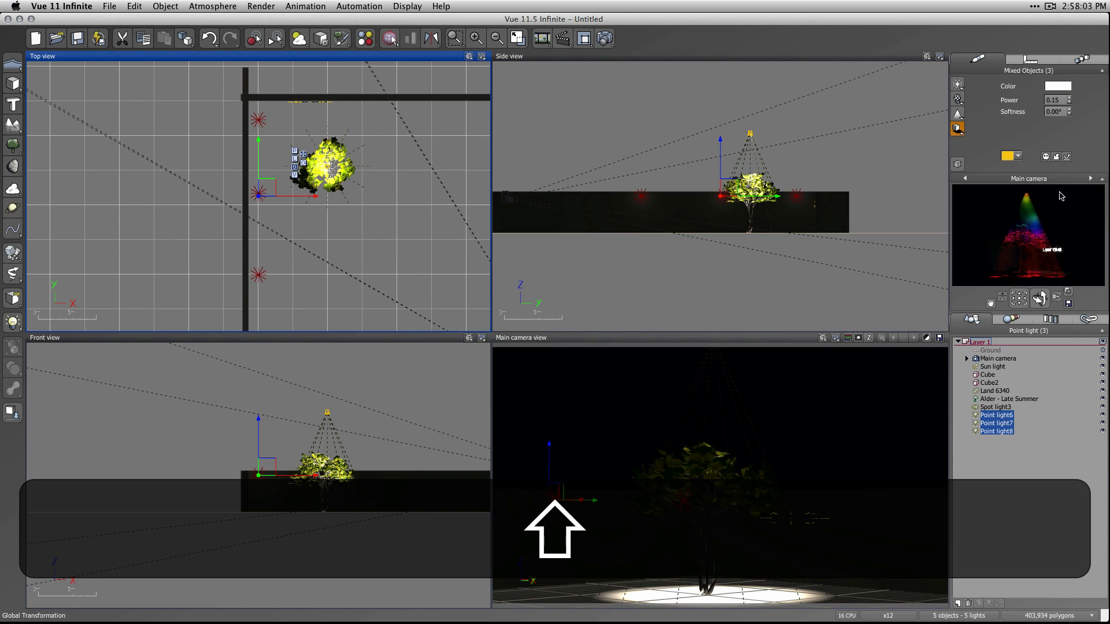
click(1058, 86)
click(862, 37)
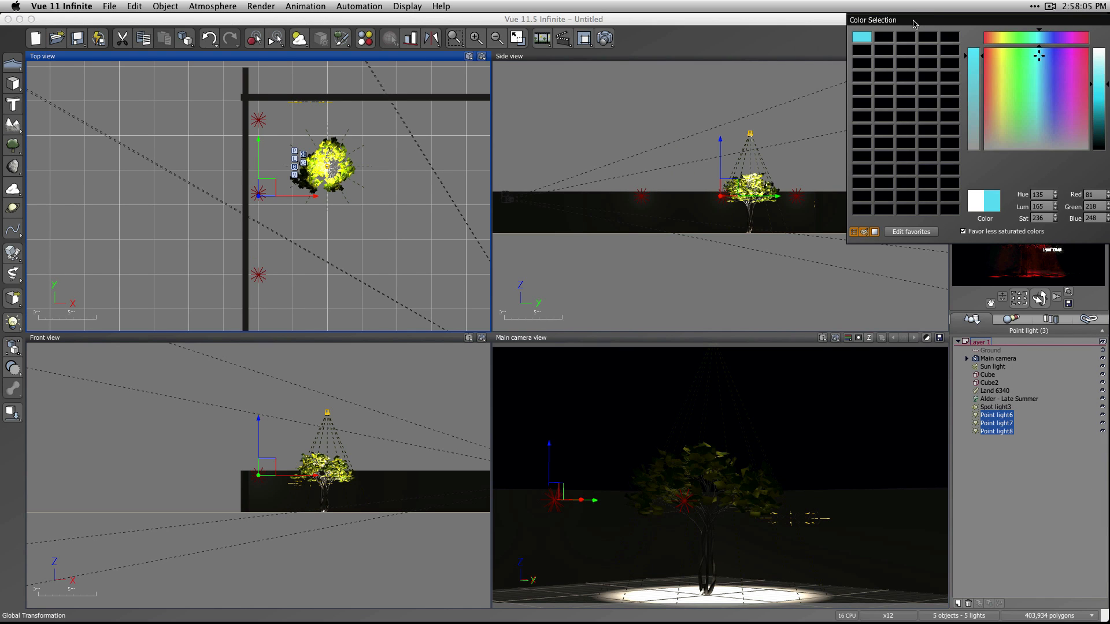
drag(934, 19, 777, 20)
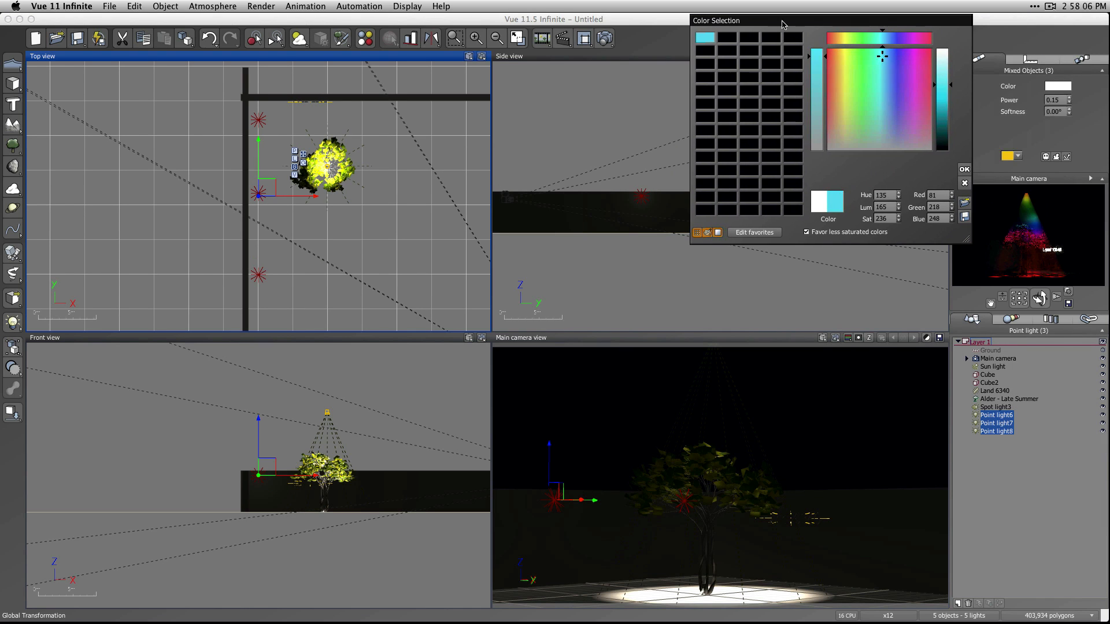
click(964, 168)
Raise the power of the three selected point lights to 1.5, deselect them and render the main camera view.
click(1056, 100)
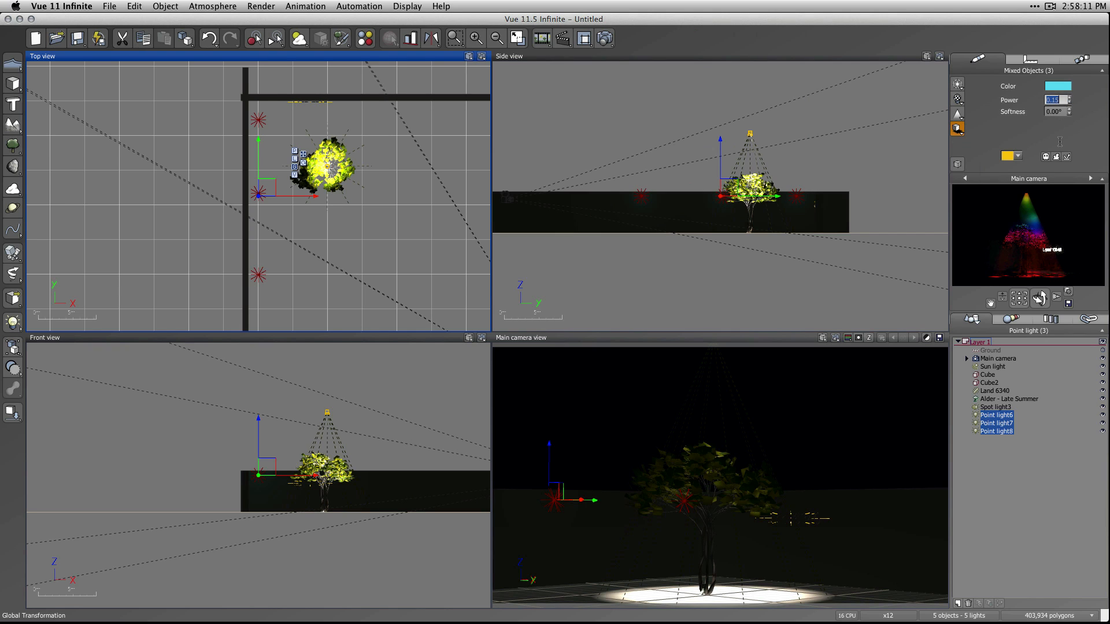
text(1)
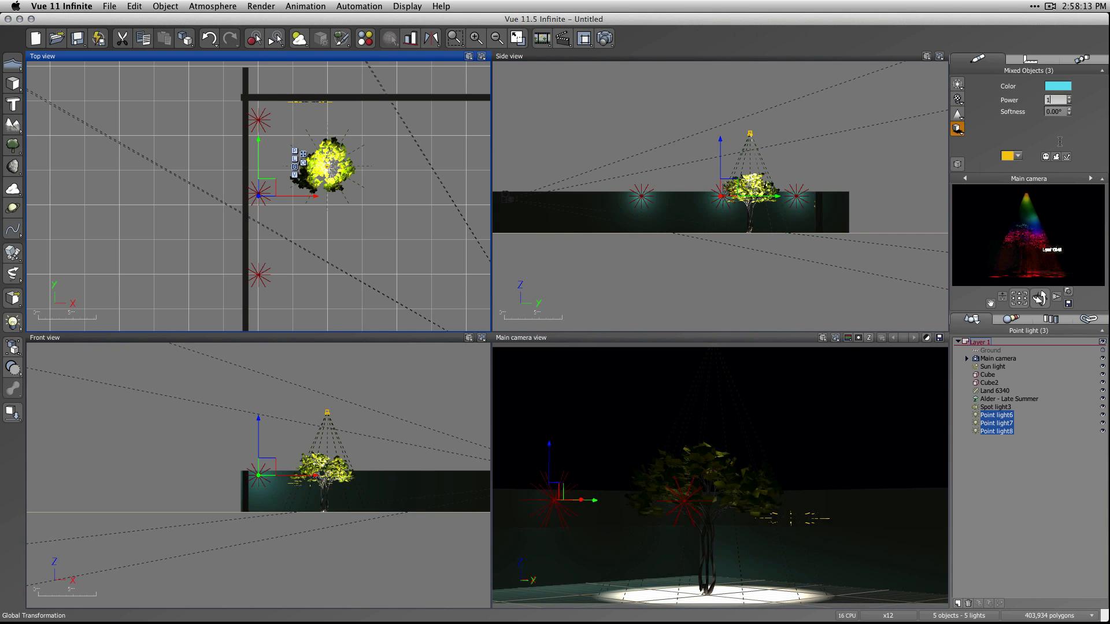
text(.5)
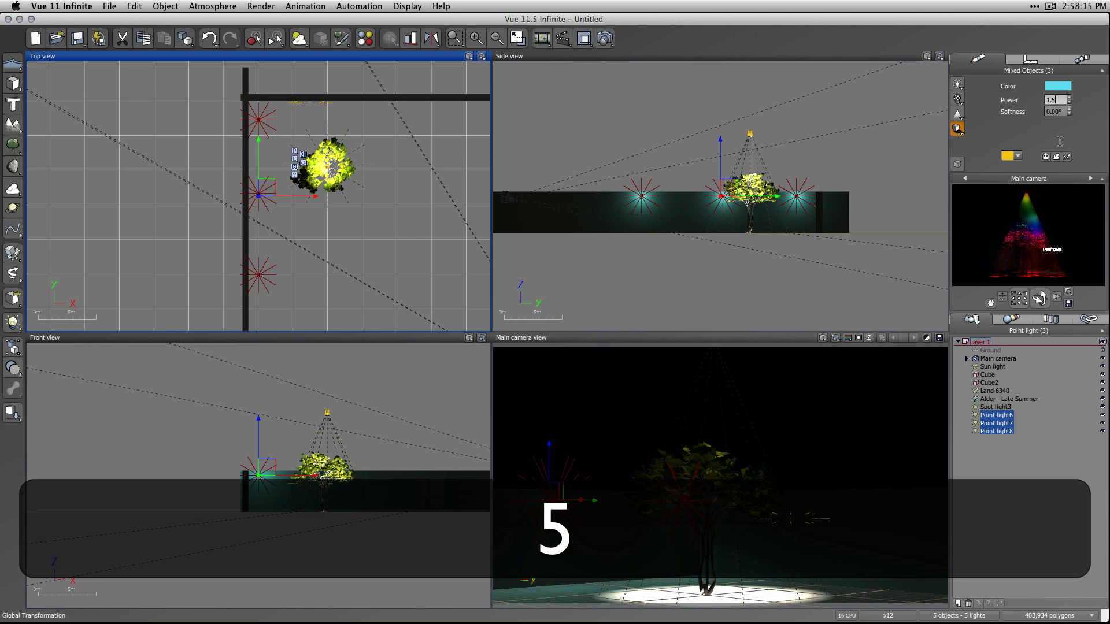
click(1042, 480)
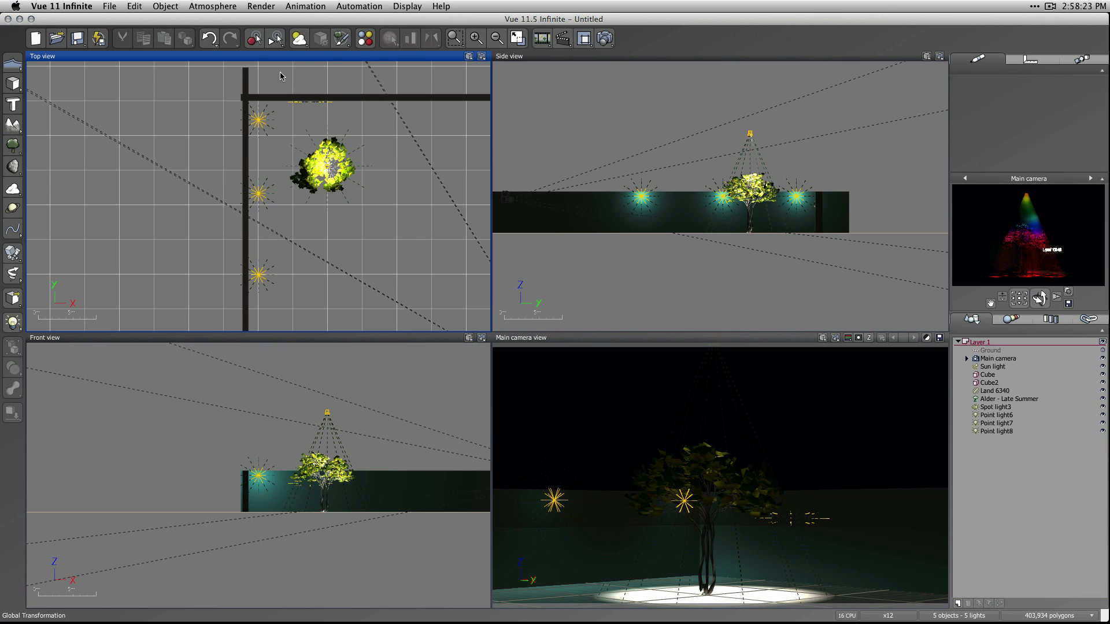
click(604, 39)
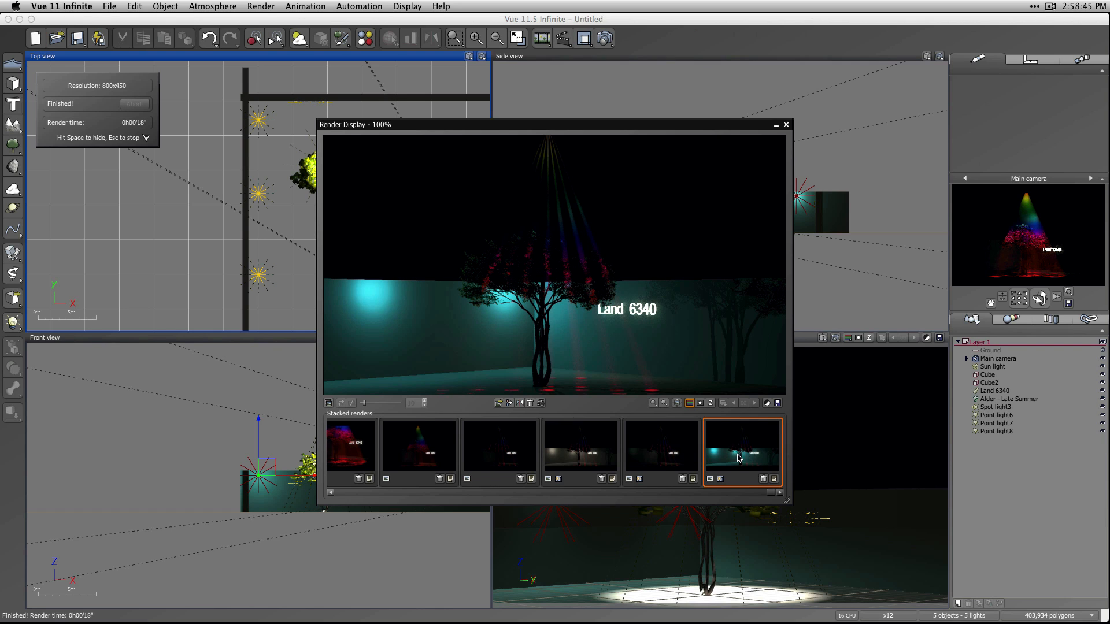
Open the newest render's post render options and set the relighting intensity of Point light6, Point light7 and Point light8 to 1.
click(766, 403)
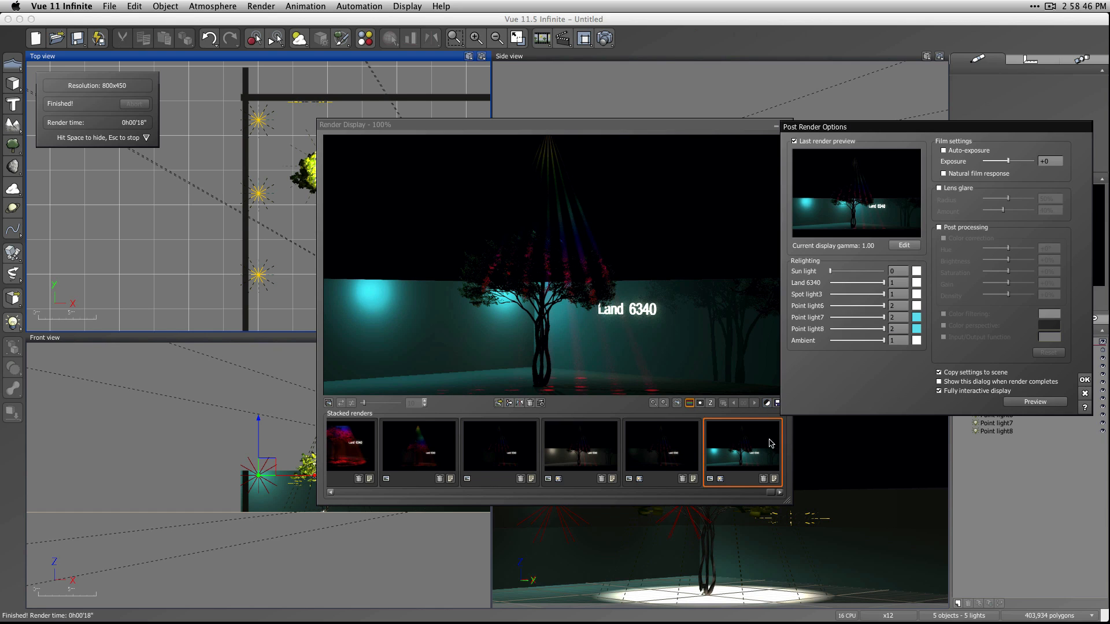
click(899, 306)
text(1)
key(Tab)
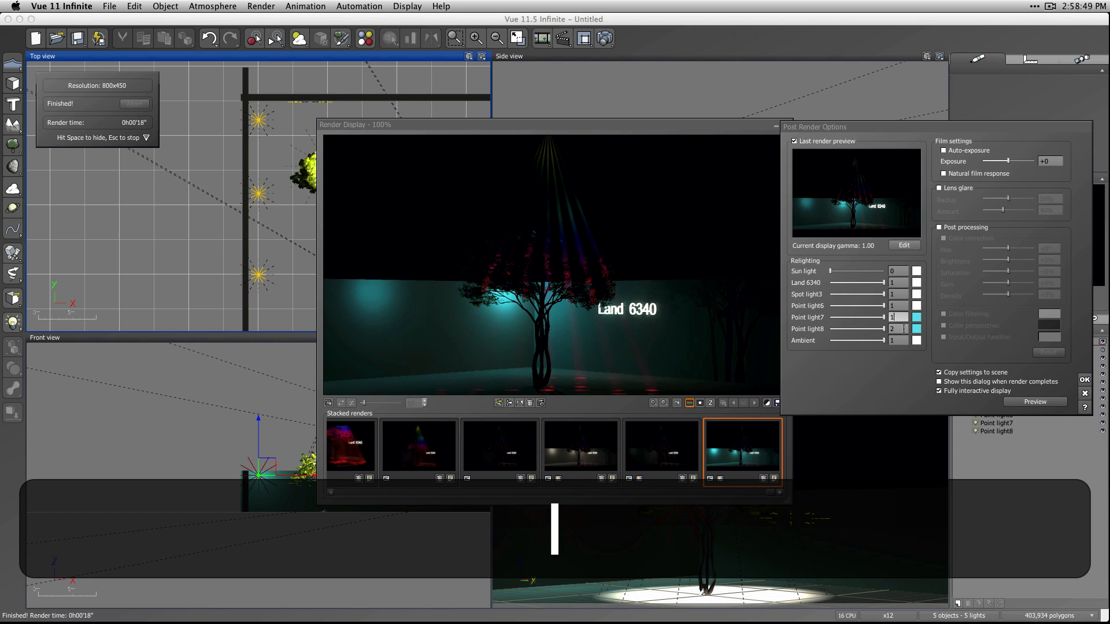
text(1)
key(Tab)
text(1)
Change Point light7's relighting color to near-white (red, green and blue 243) and store it in the second favorites swatch.
click(916, 319)
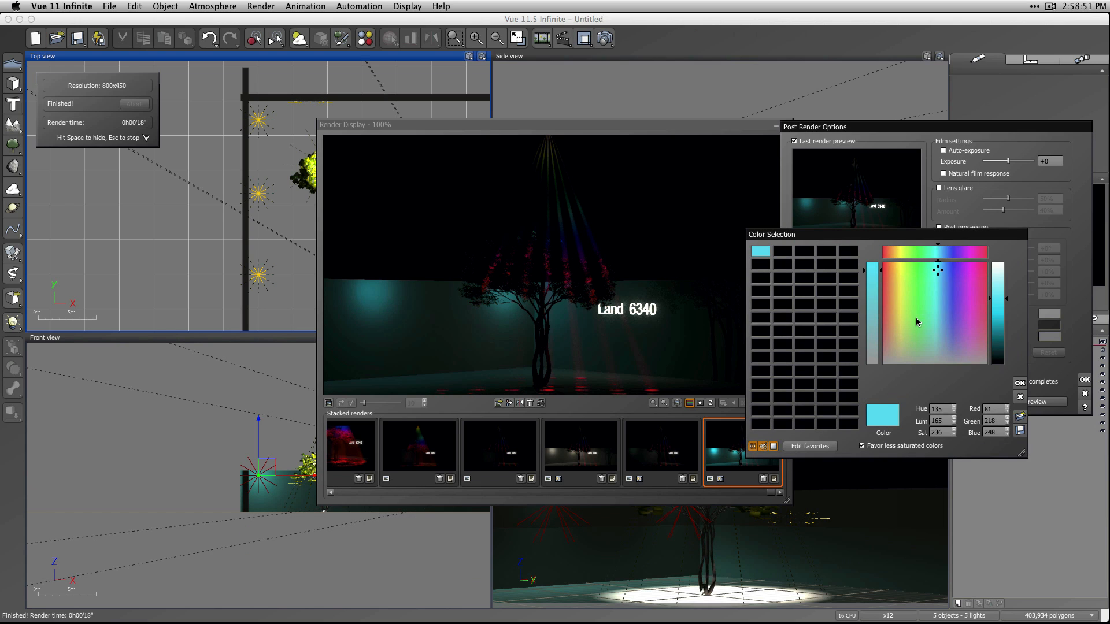
drag(872, 270, 875, 371)
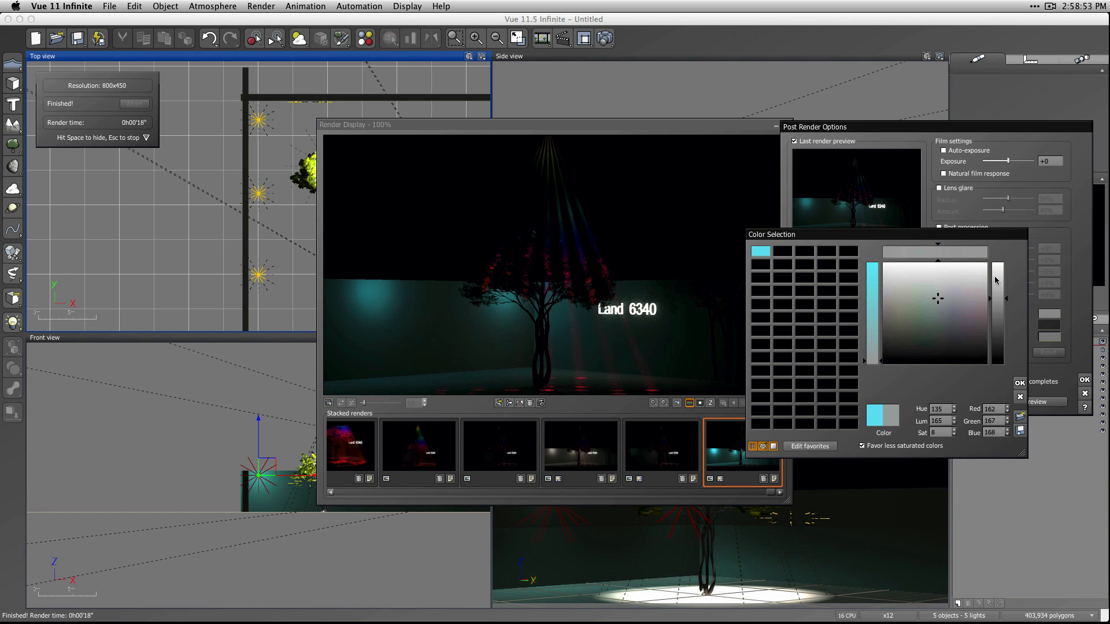
drag(995, 279, 998, 236)
mouse_move(925, 361)
mouse_down()
mouse_move(896, 391)
mouse_move(763, 281)
mouse_move(761, 264)
mouse_up()
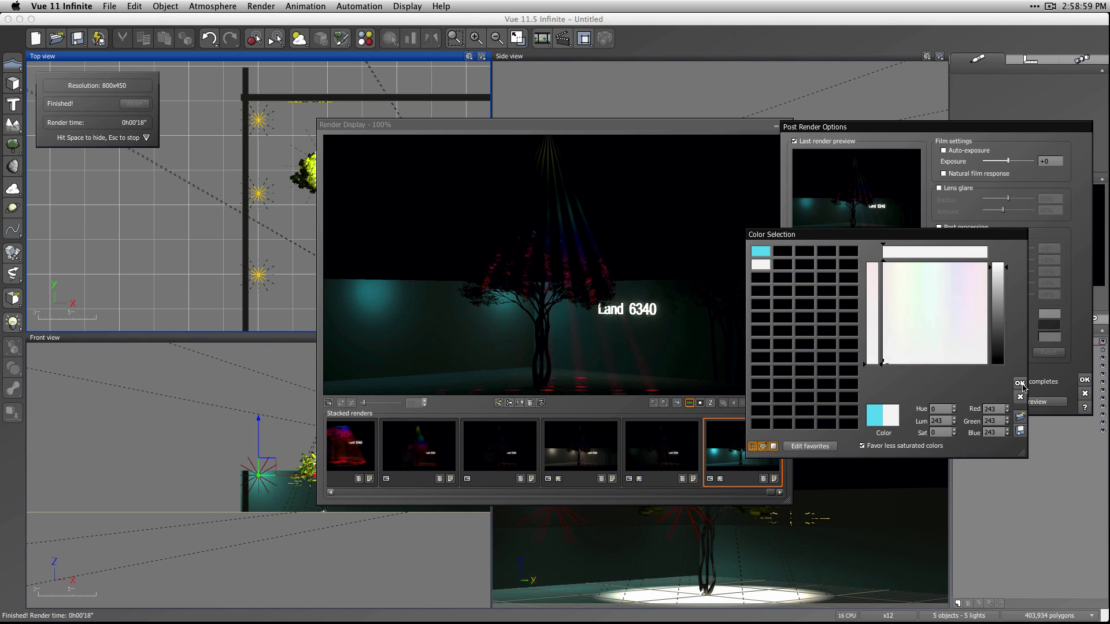
click(1020, 383)
Apply the stored near-white favorite as Point light8's relighting color and accept the post render options.
click(916, 328)
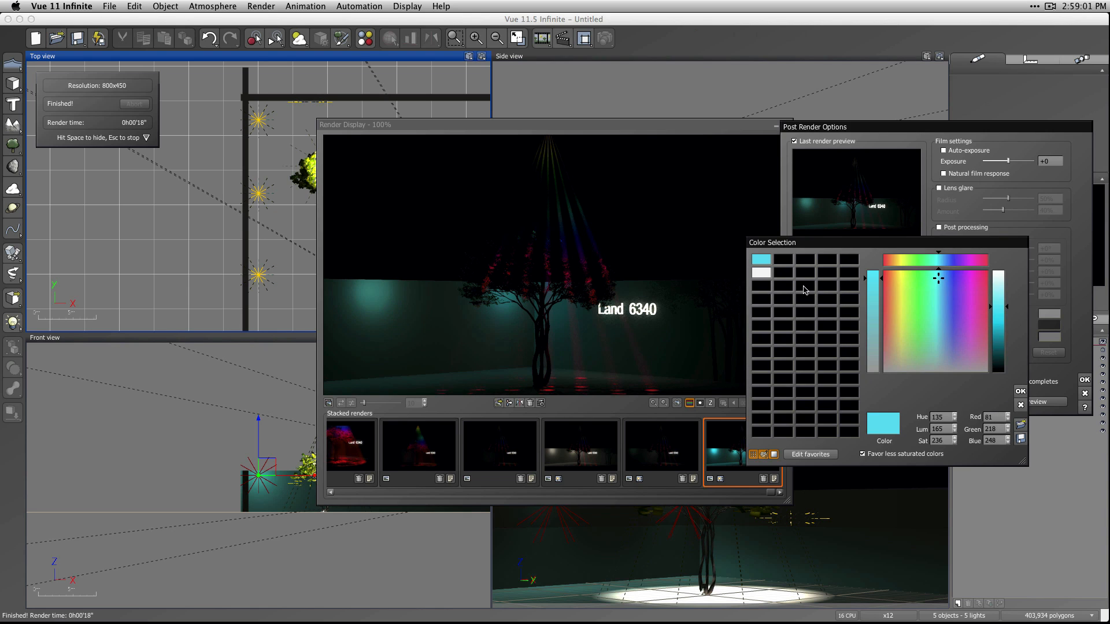
click(768, 273)
click(1020, 392)
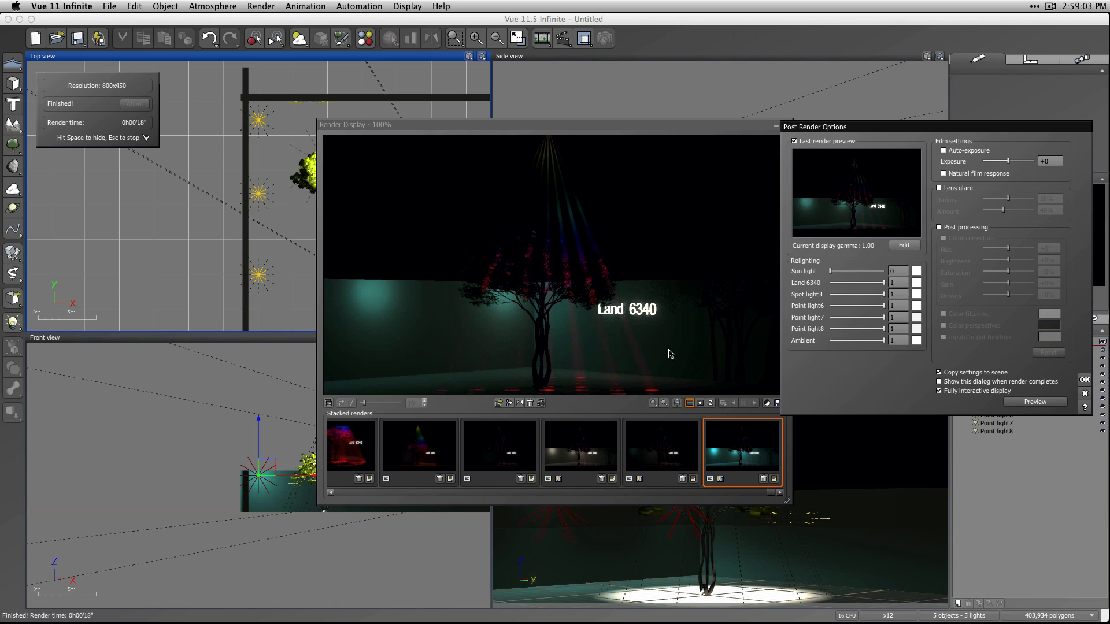
click(1083, 380)
Open the white-lit stacked render's post render options and apply the stored cyan favorite as Point light8's relighting color.
click(593, 454)
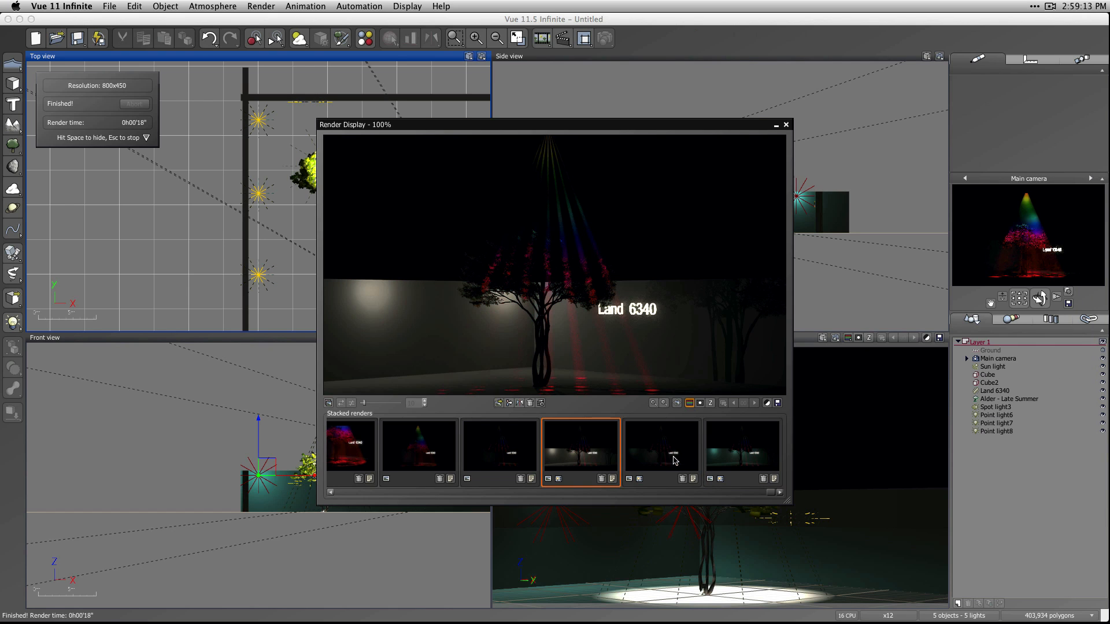
click(771, 451)
click(584, 459)
click(767, 403)
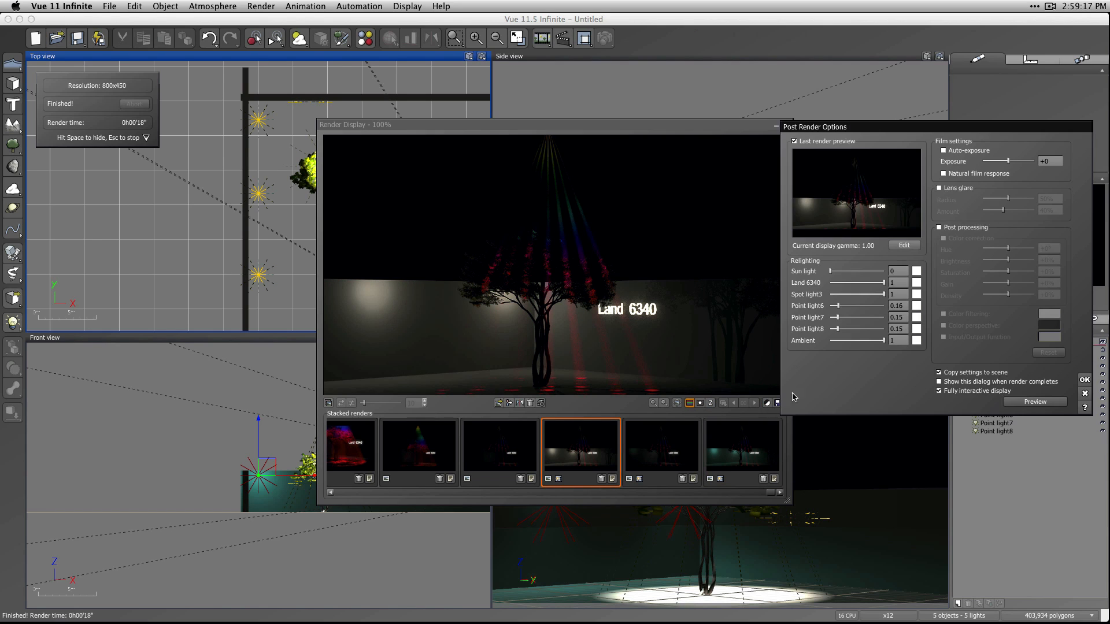
click(907, 332)
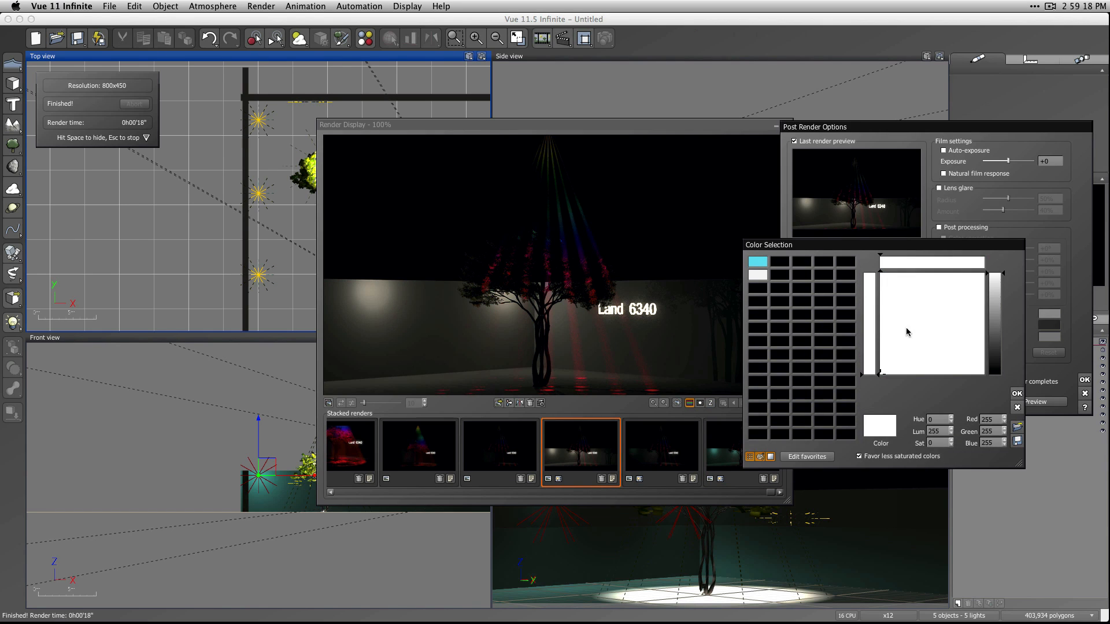
click(757, 262)
click(1016, 393)
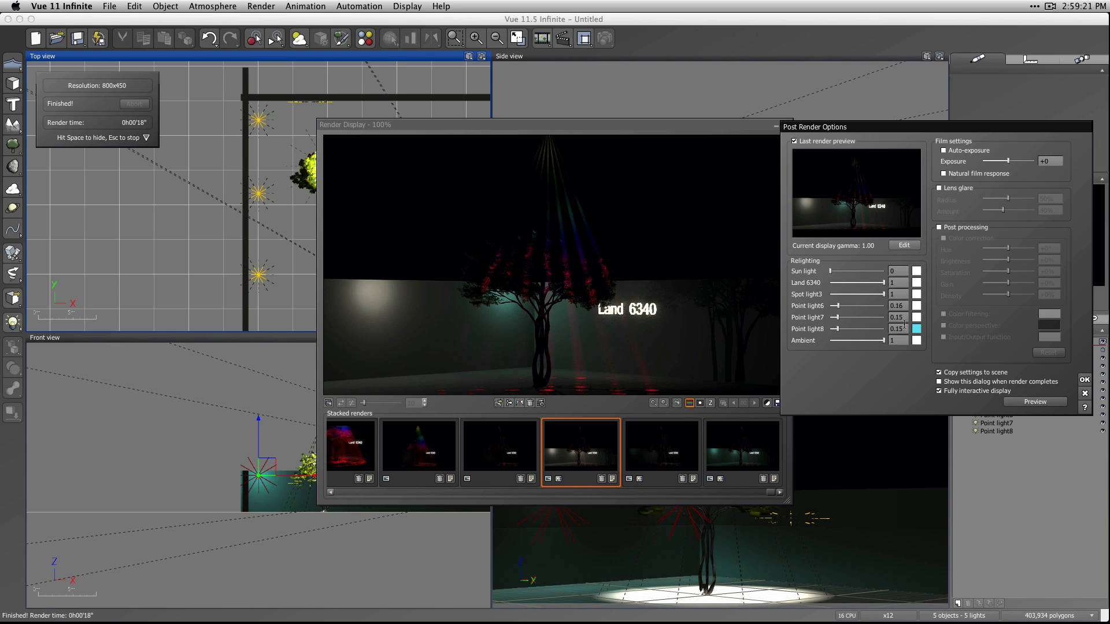
Apply the stored cyan favorite to Point light7 and Point light6 in the relighting list and accept the options.
click(916, 307)
click(759, 246)
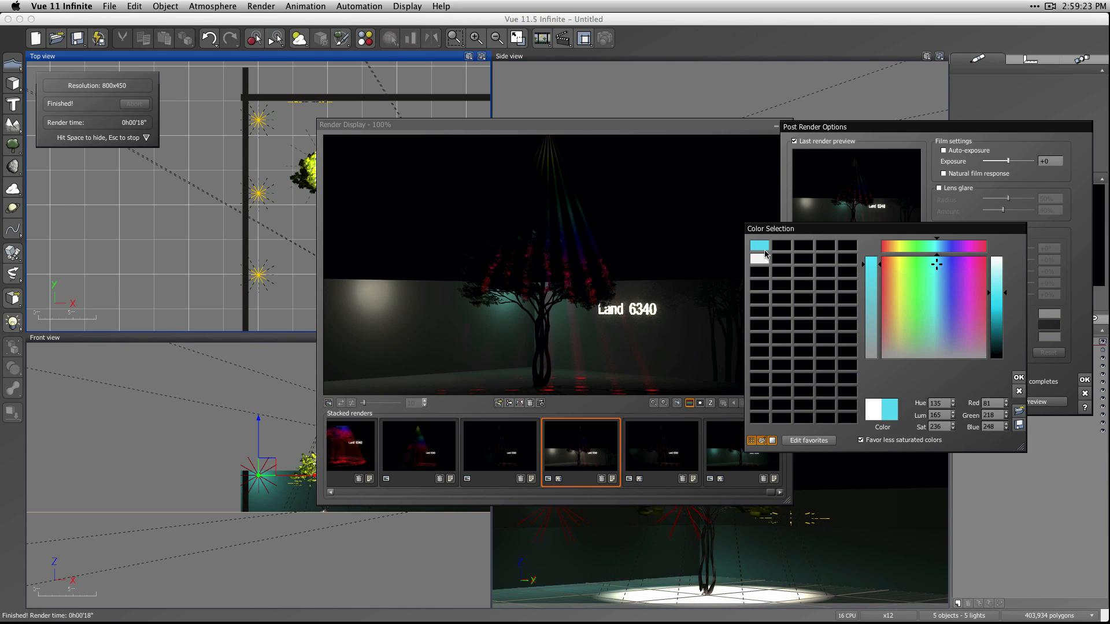
click(1018, 384)
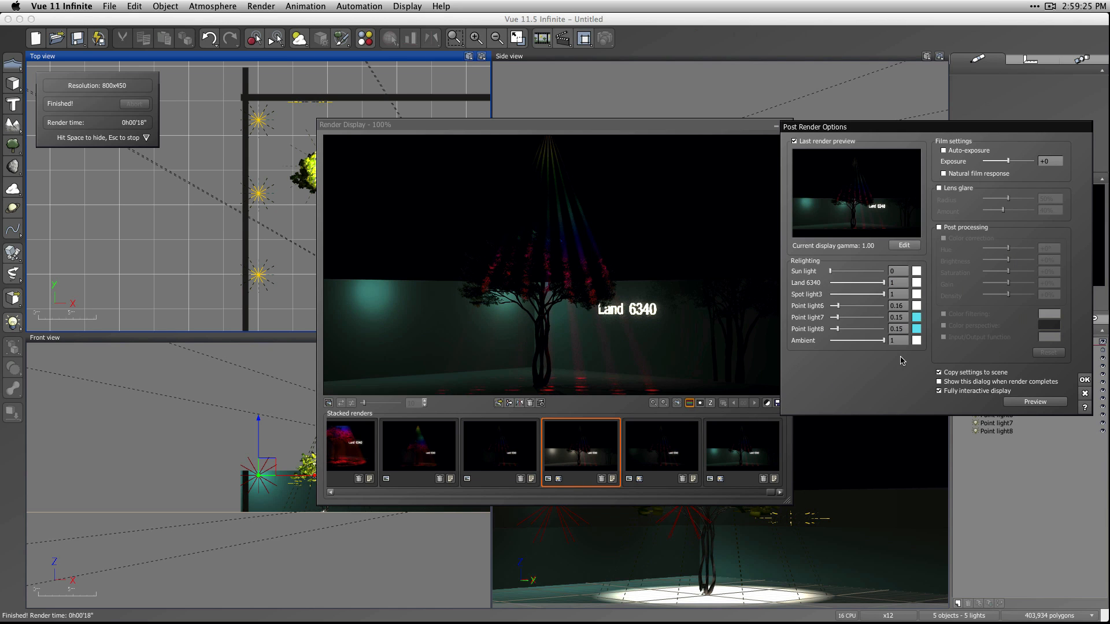
click(917, 306)
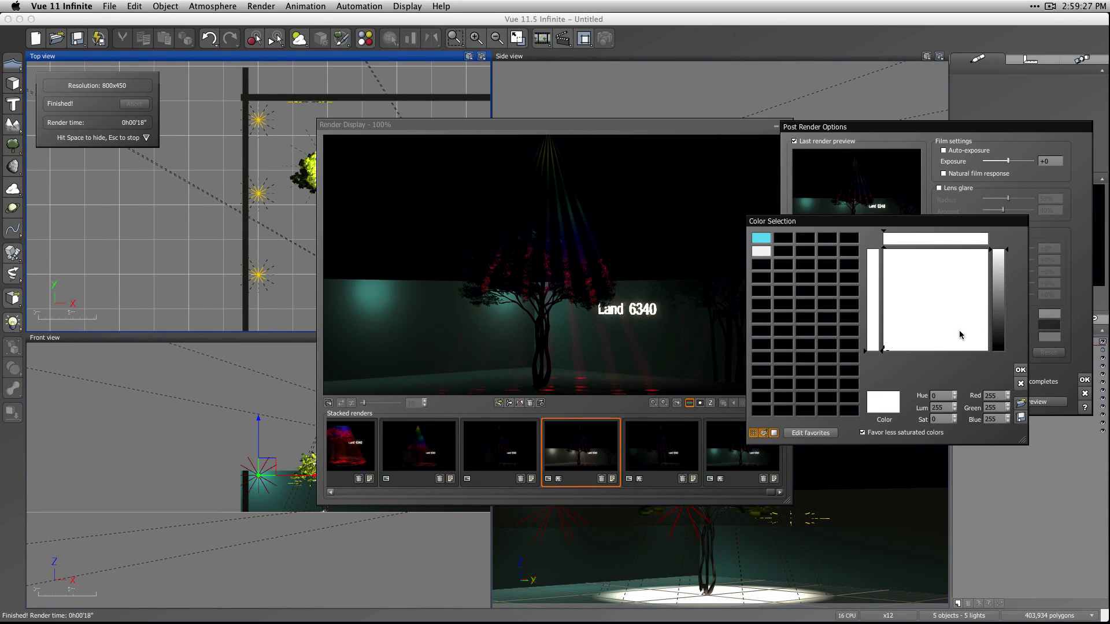
click(764, 242)
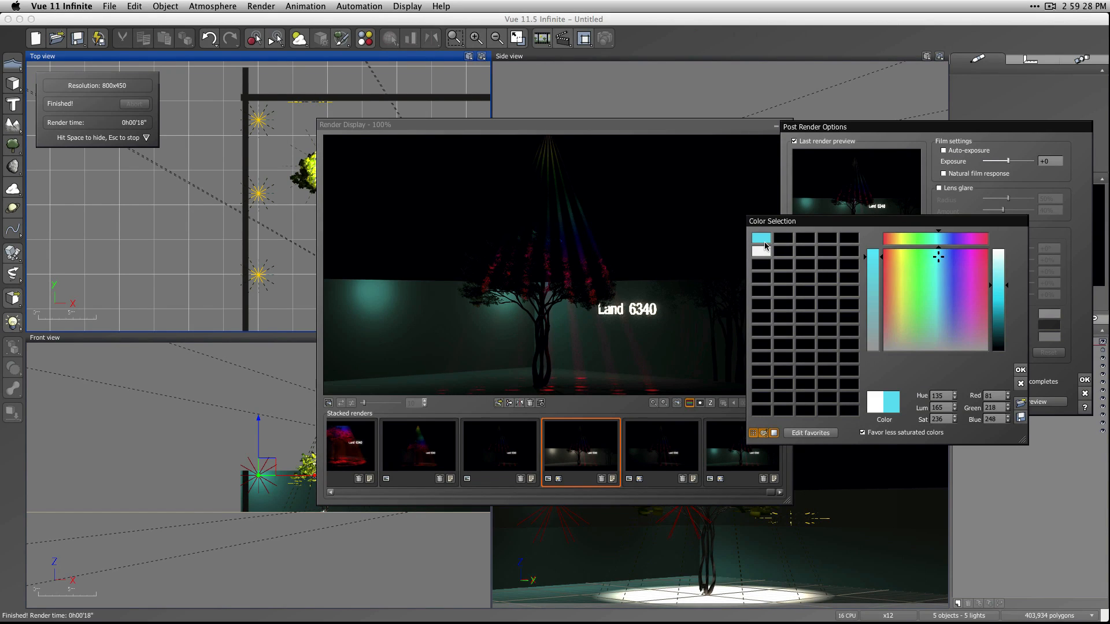
click(1020, 370)
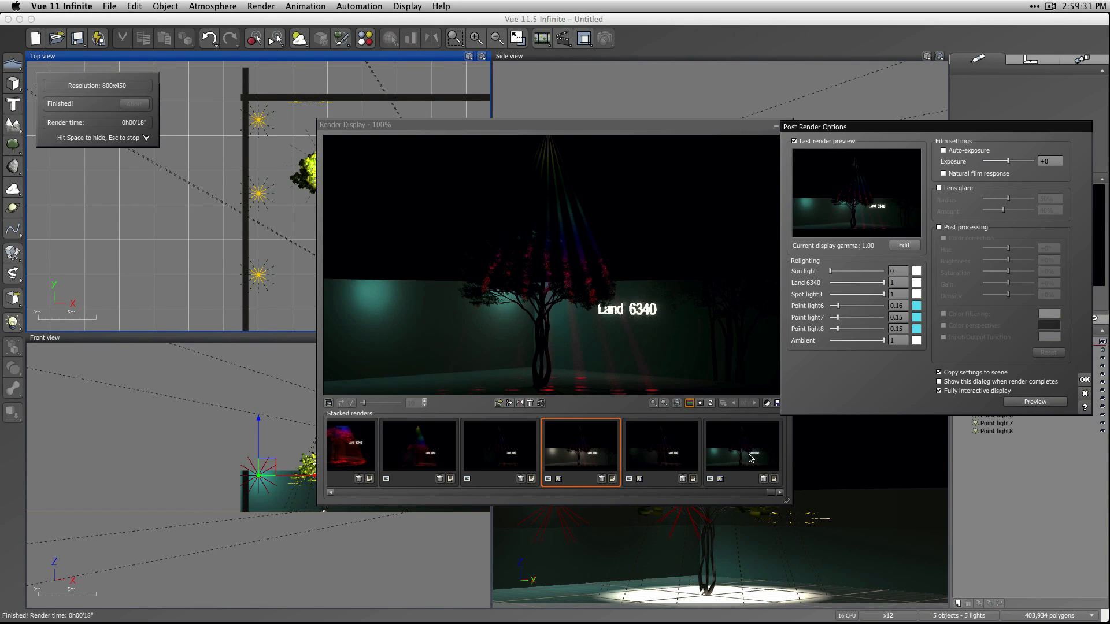
click(1082, 381)
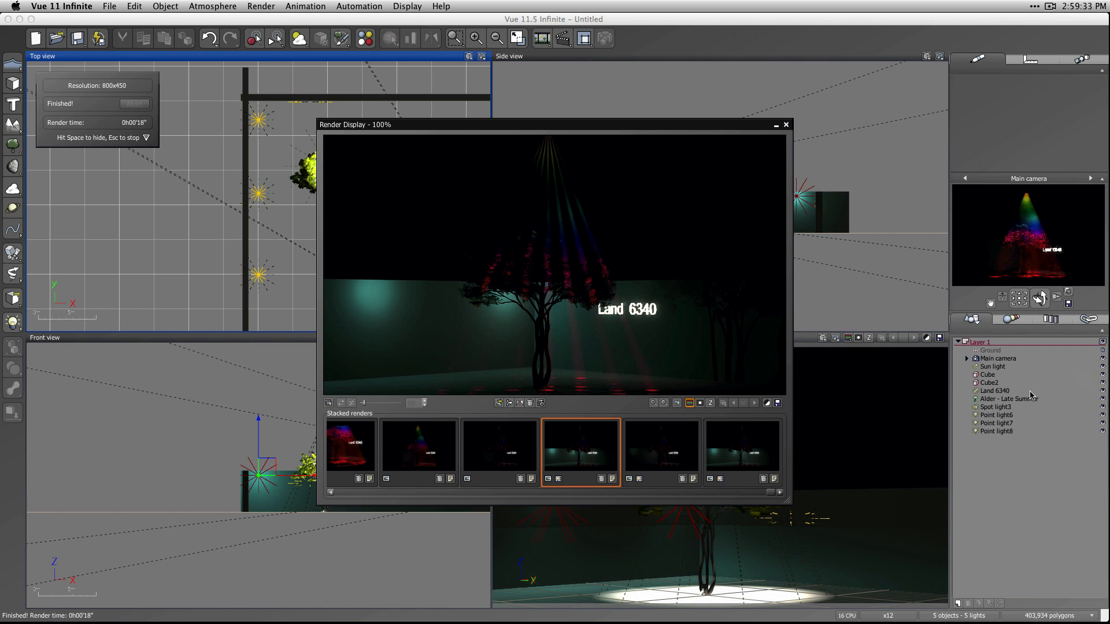
Compare the relit cyan render with the newest stacked render, whose lights are cyan in the scene itself.
click(753, 449)
click(580, 460)
click(751, 459)
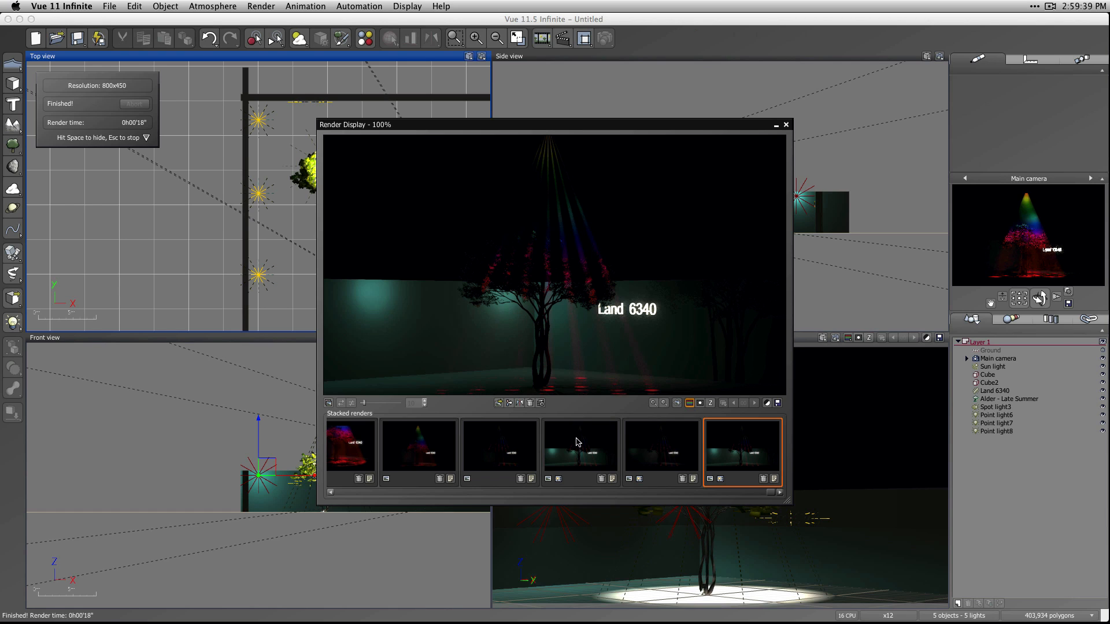
click(592, 457)
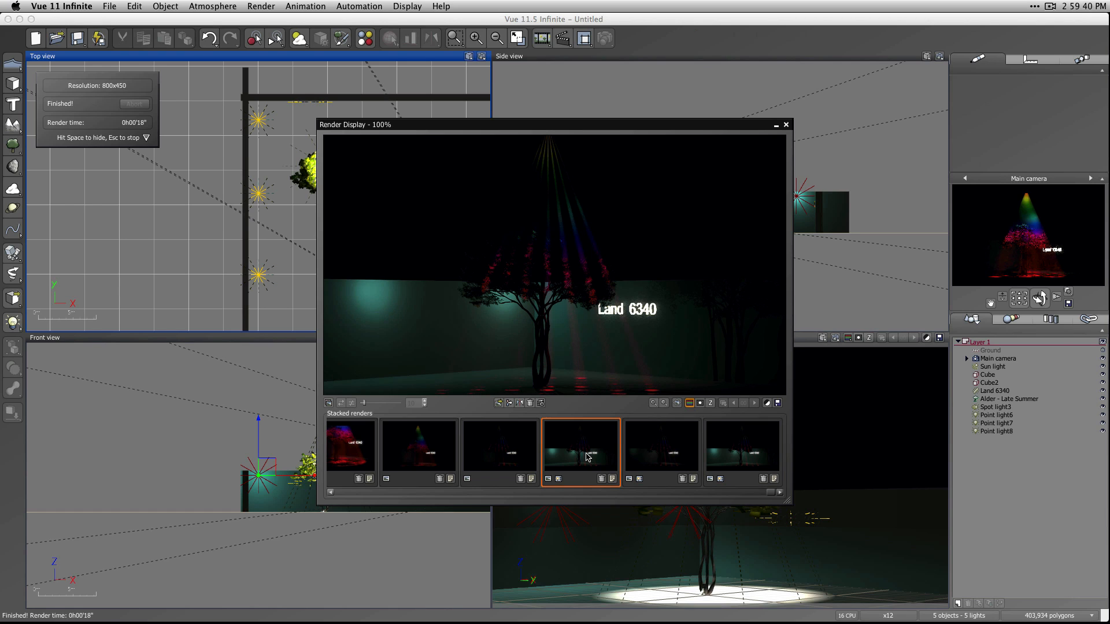
click(743, 451)
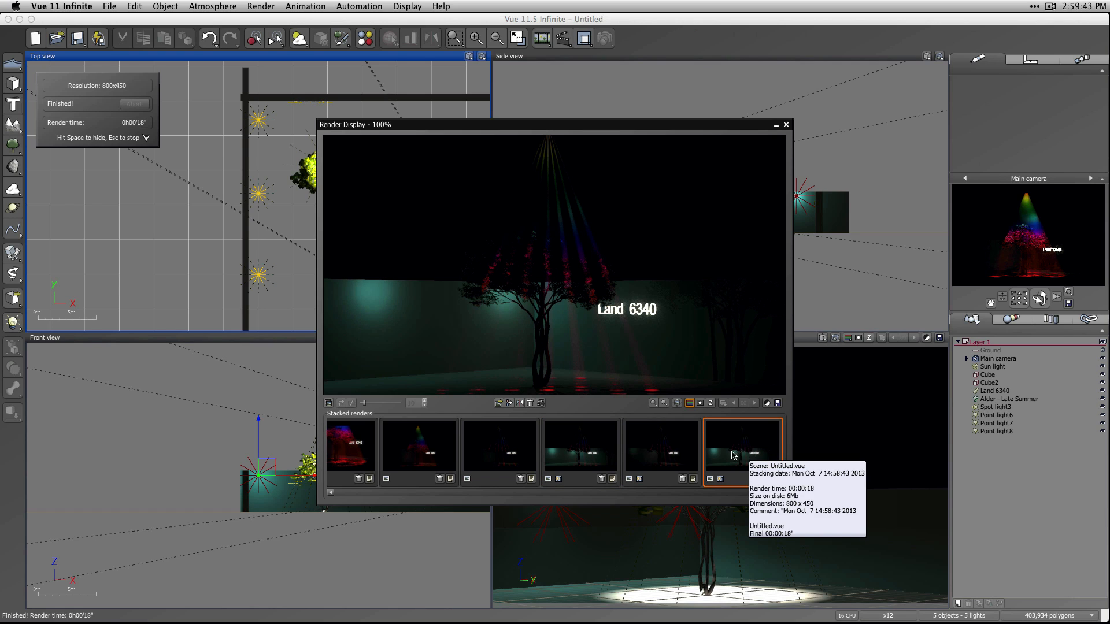
click(574, 450)
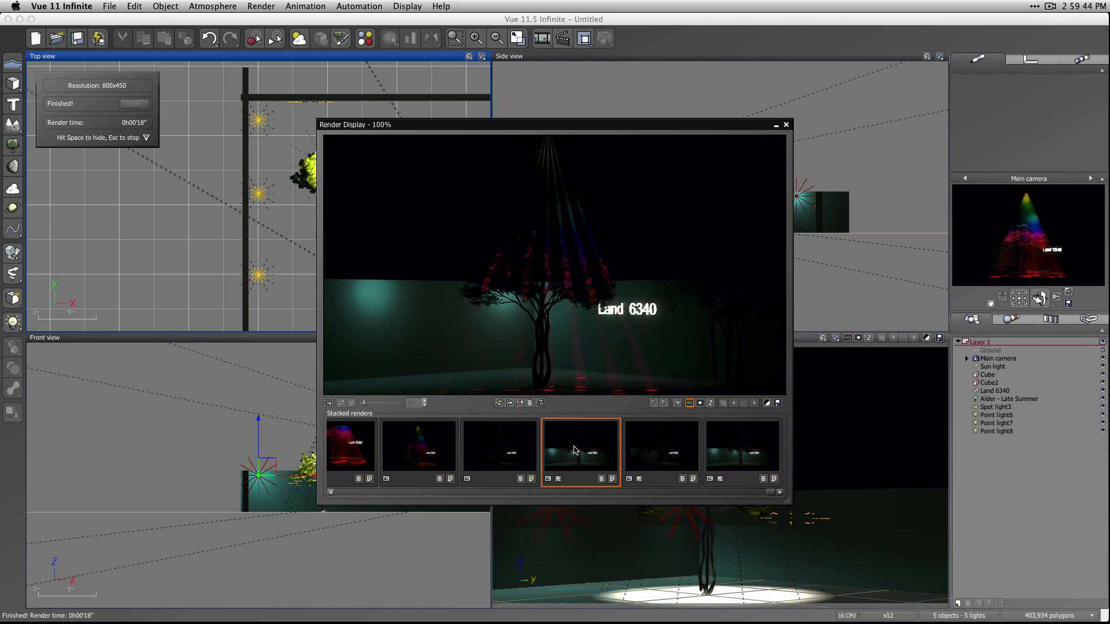
click(754, 450)
click(611, 455)
click(730, 460)
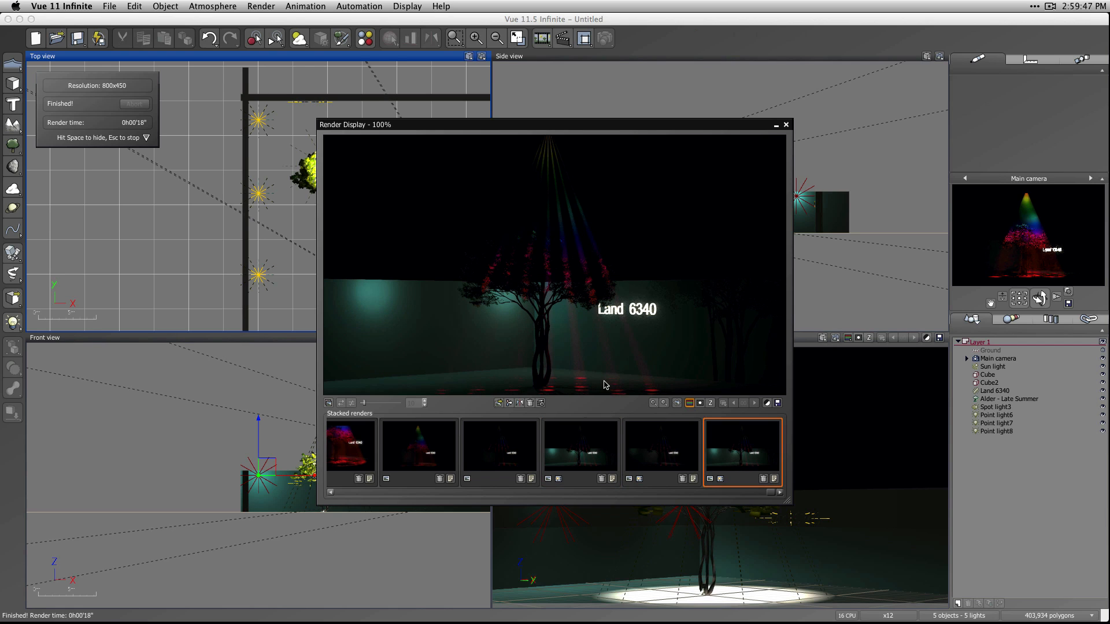
click(587, 445)
click(742, 455)
Enable lens glare in the newest render's post render options and accept them.
click(777, 403)
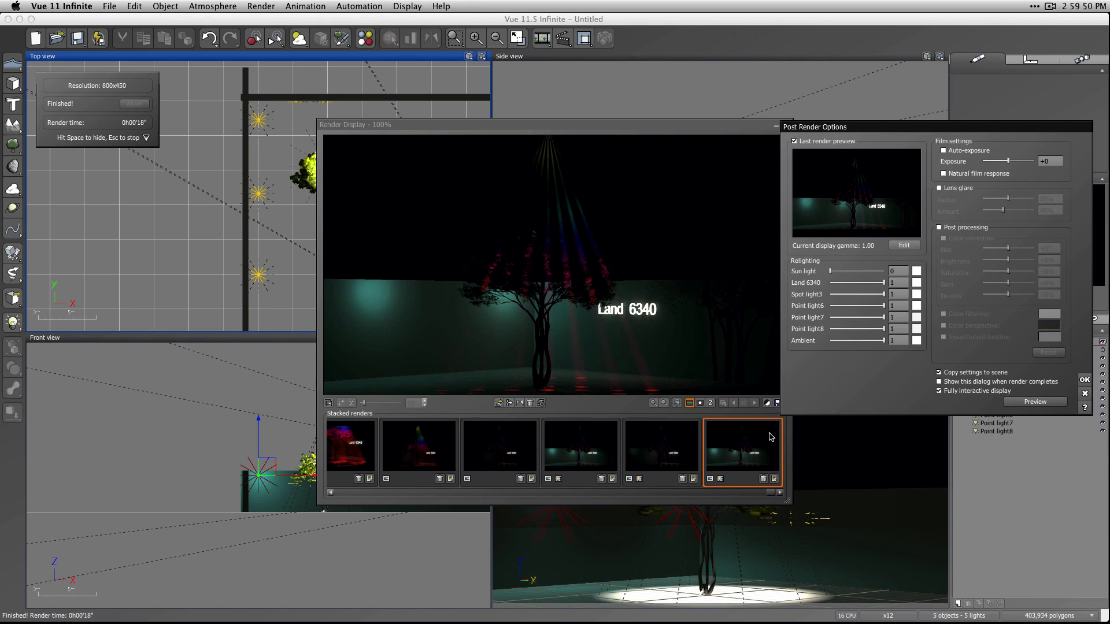
click(960, 188)
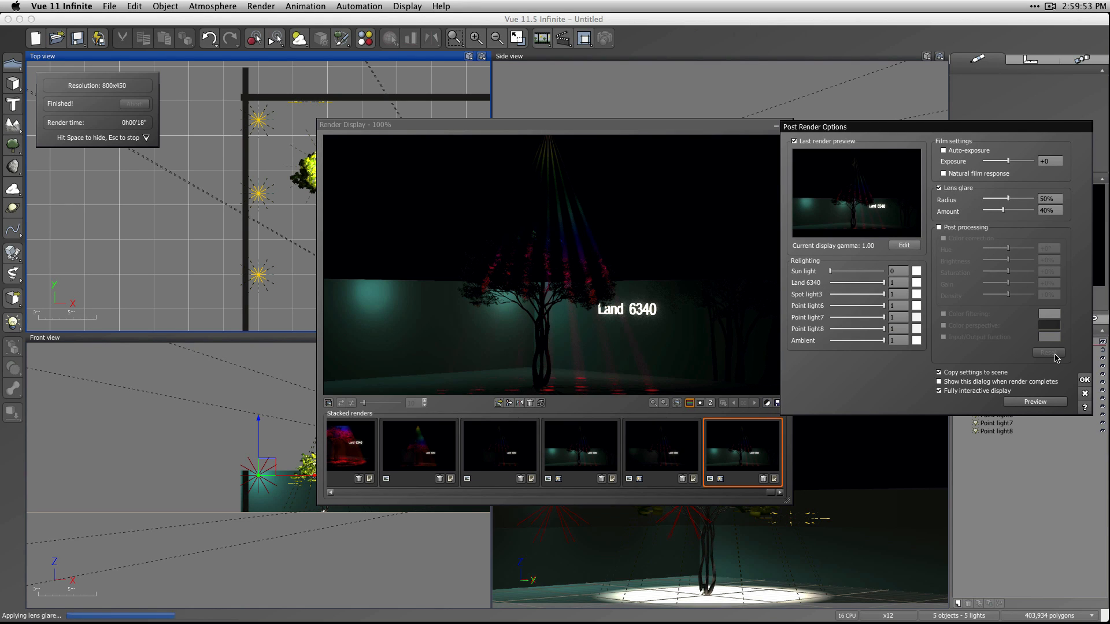
click(819, 339)
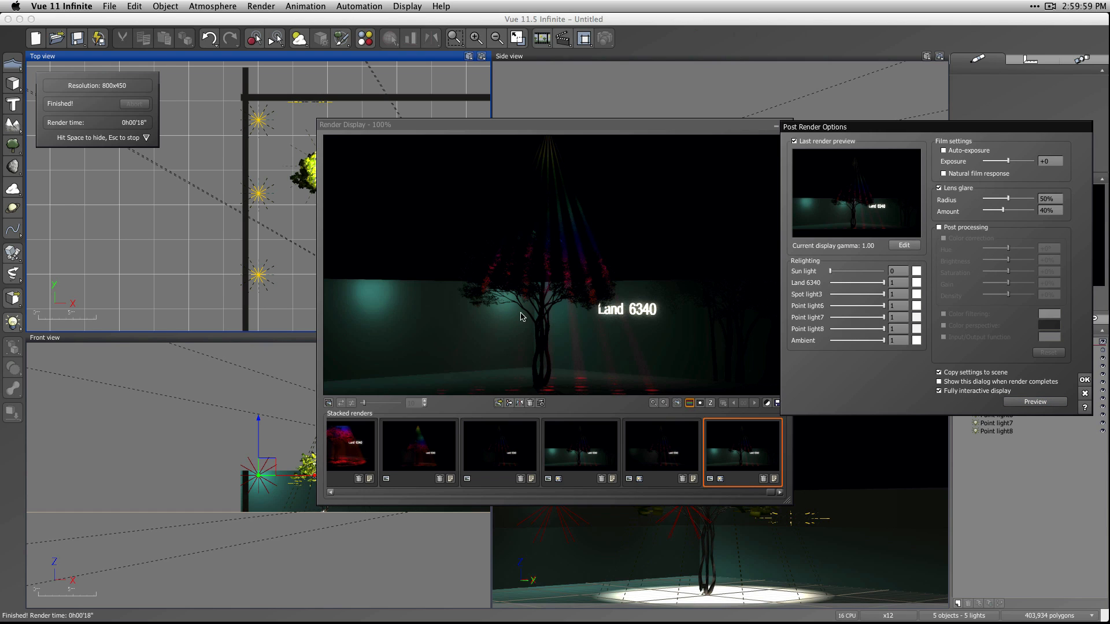
click(1083, 381)
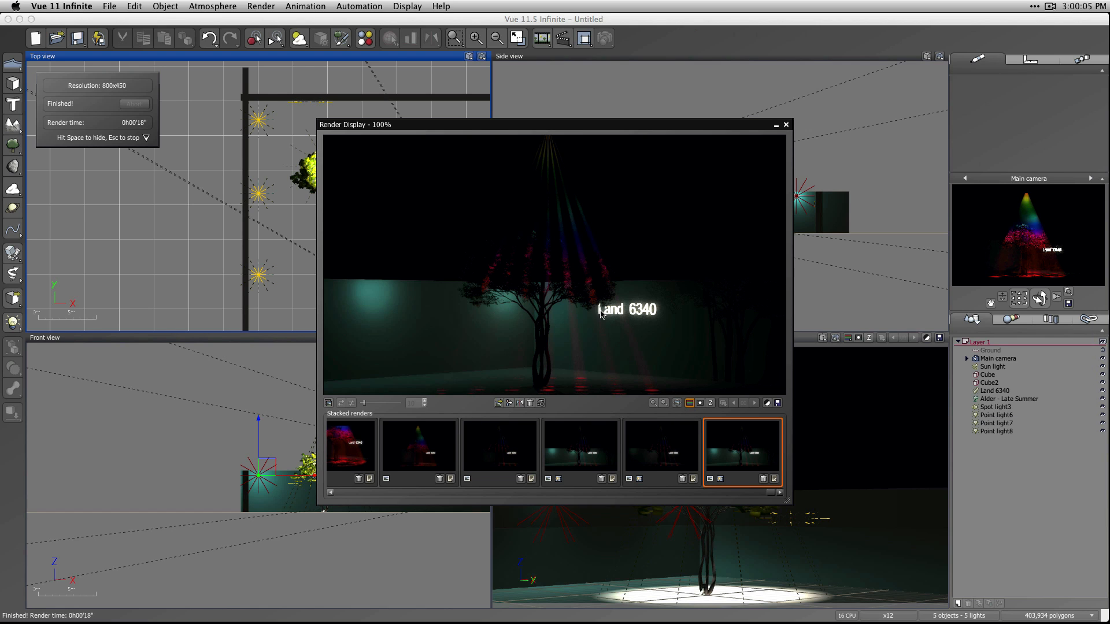
Close the render display and move the main camera in close to the tree's branches and foliage.
click(786, 125)
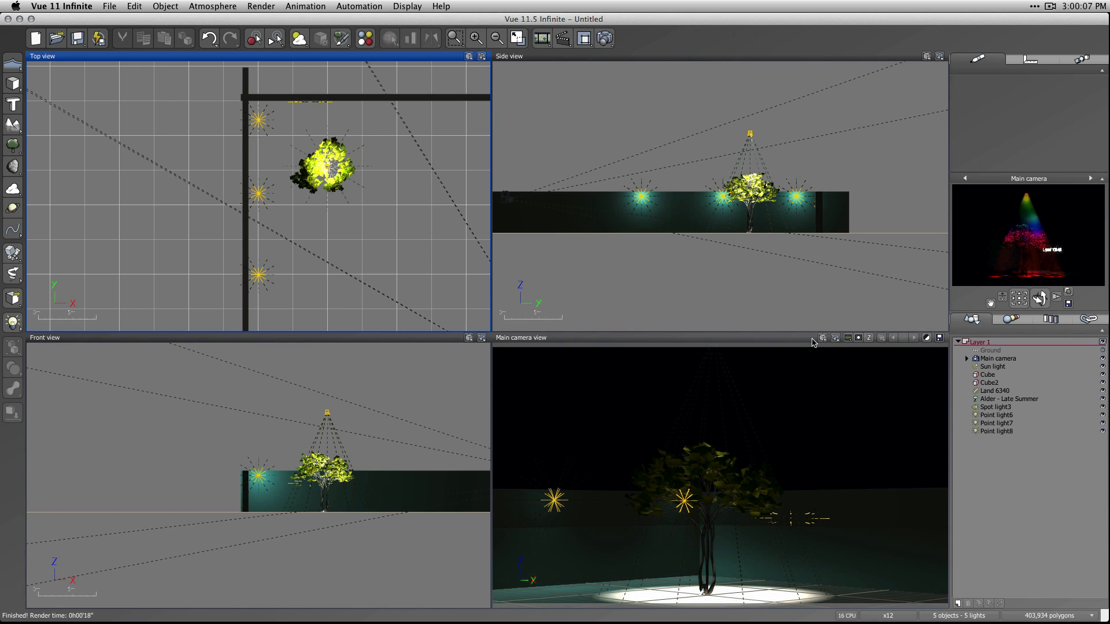
drag(1056, 296, 1047, 273)
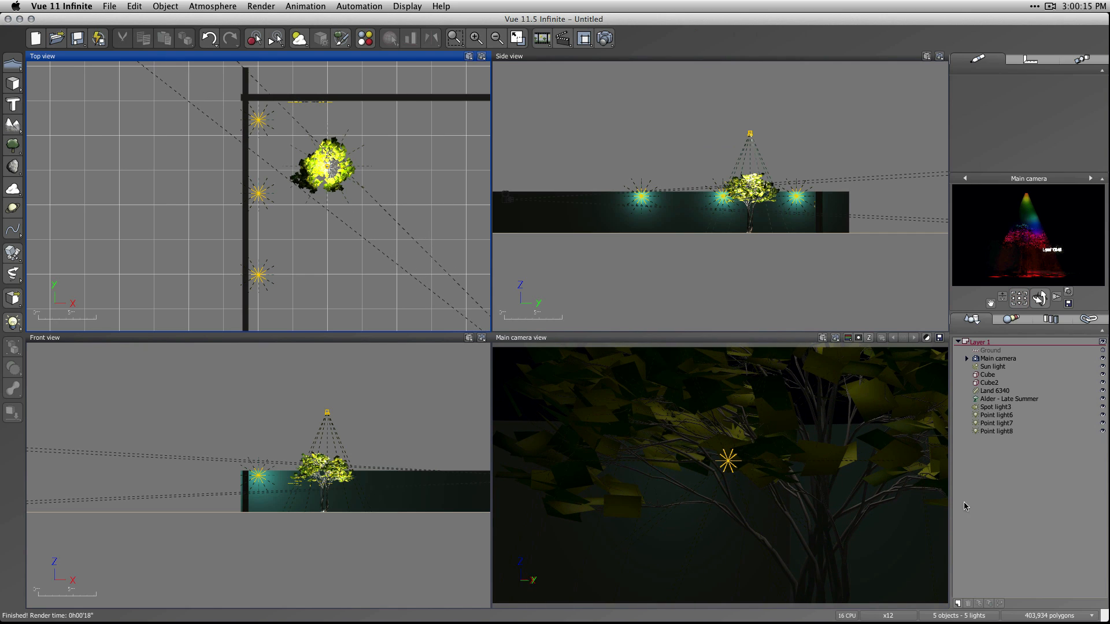
click(974, 532)
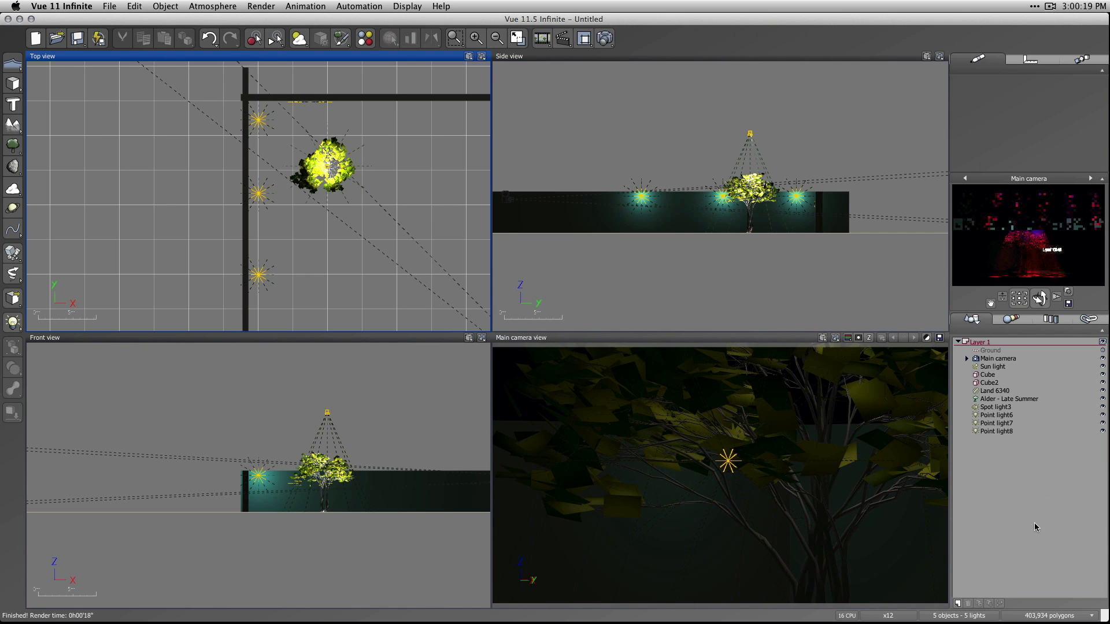
Set the power of Point light8, the point light nearest the wall corner, to 10 and deselect it.
click(997, 408)
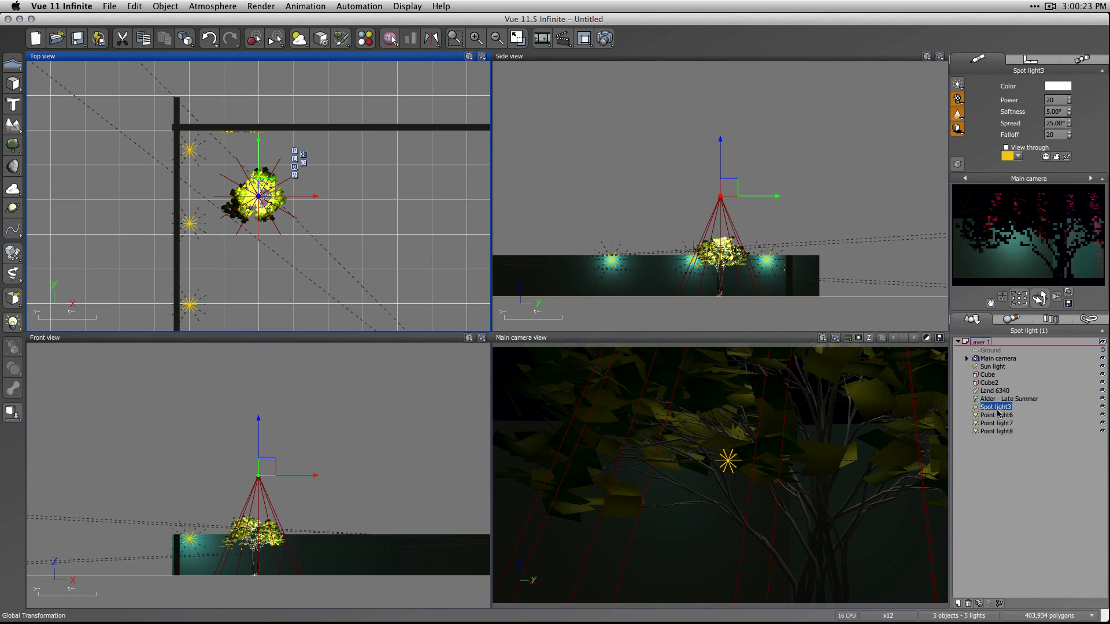
click(998, 423)
click(1001, 432)
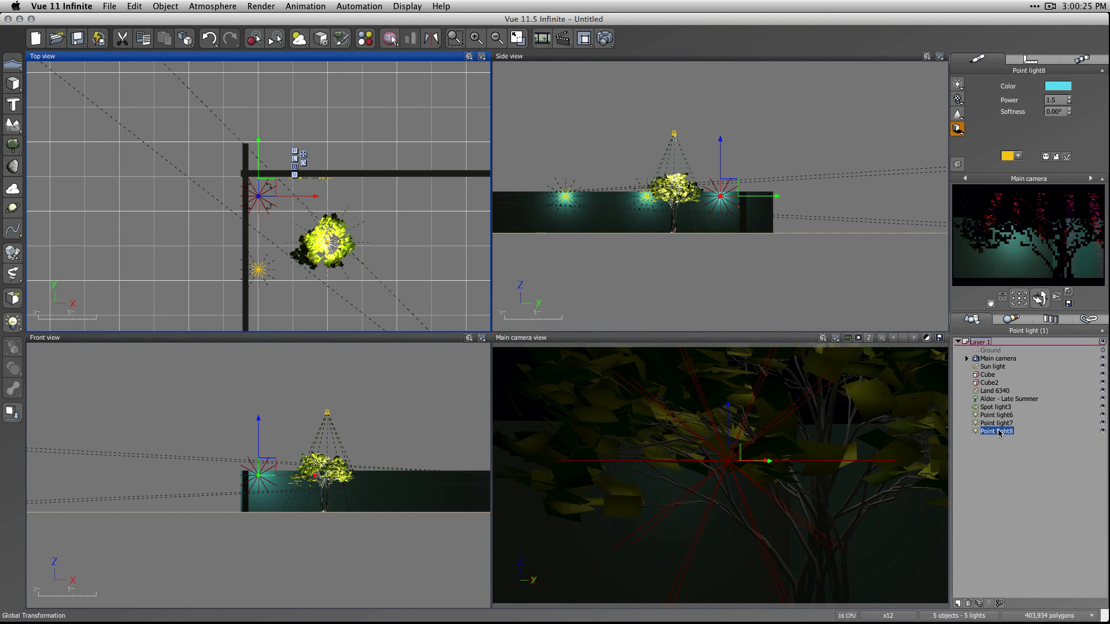
click(1052, 100)
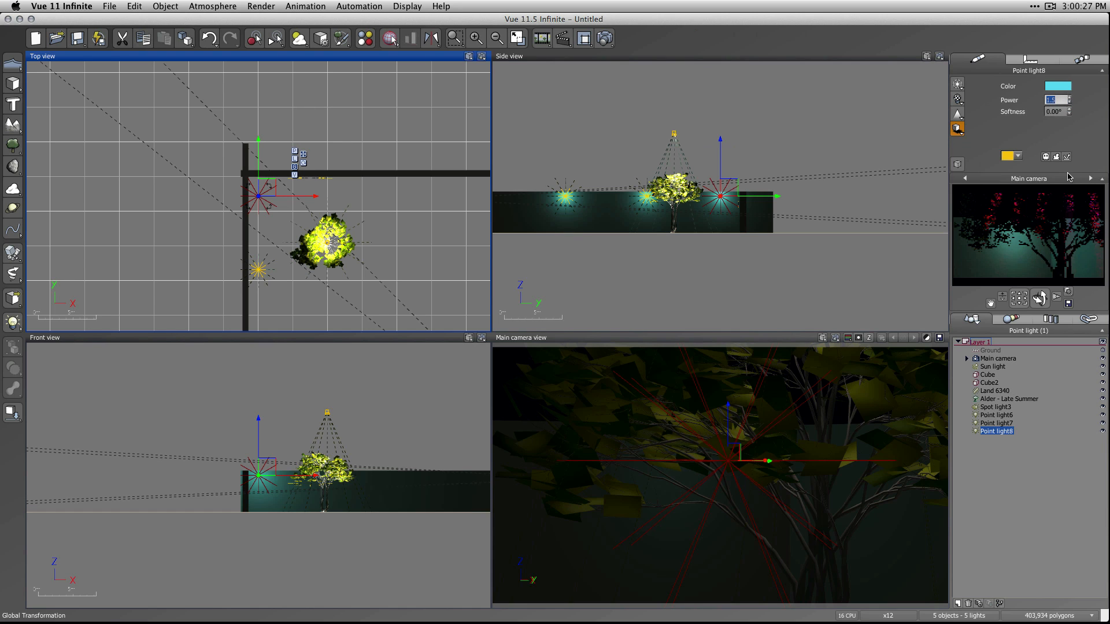
text(10)
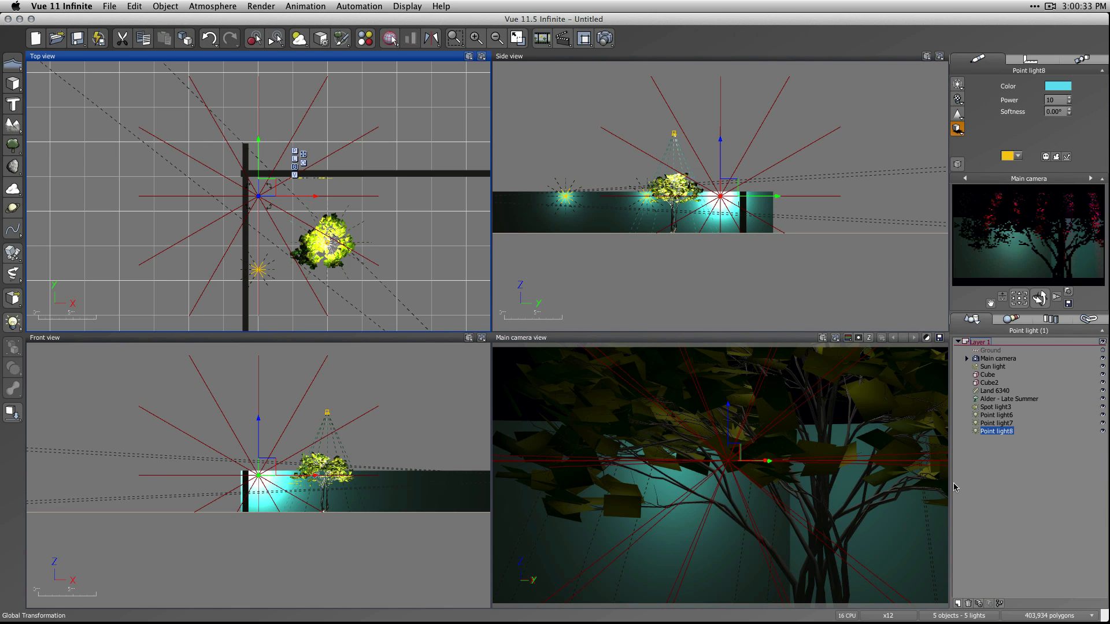
click(1025, 489)
Shift Point light8 slightly along the Y axis, away from the corner wall in the top view, and deselect it.
click(730, 463)
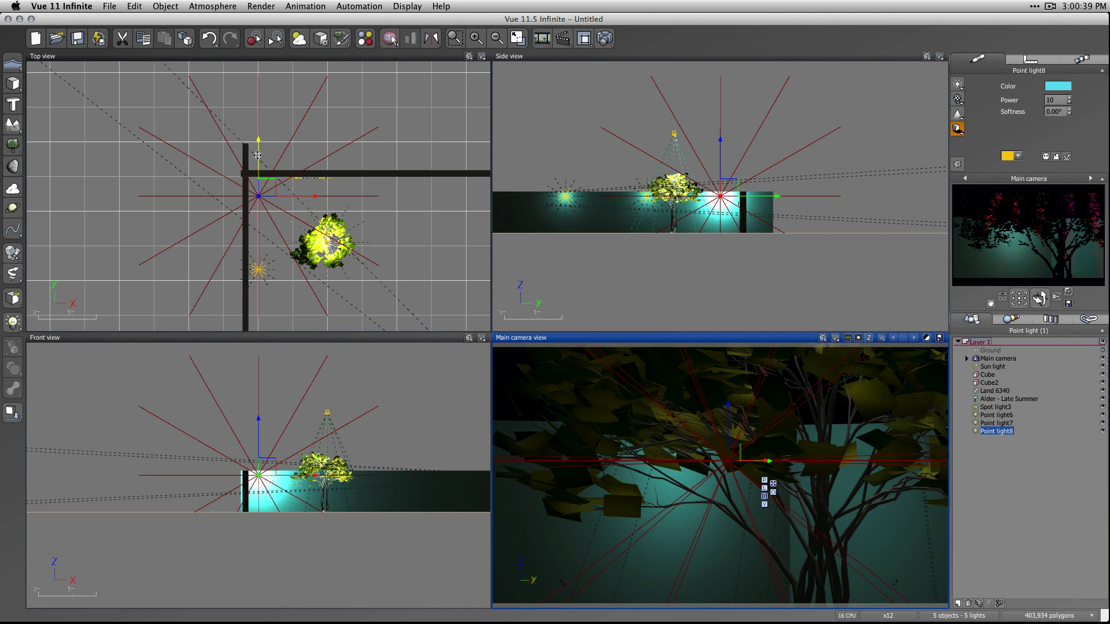
drag(258, 154, 258, 156)
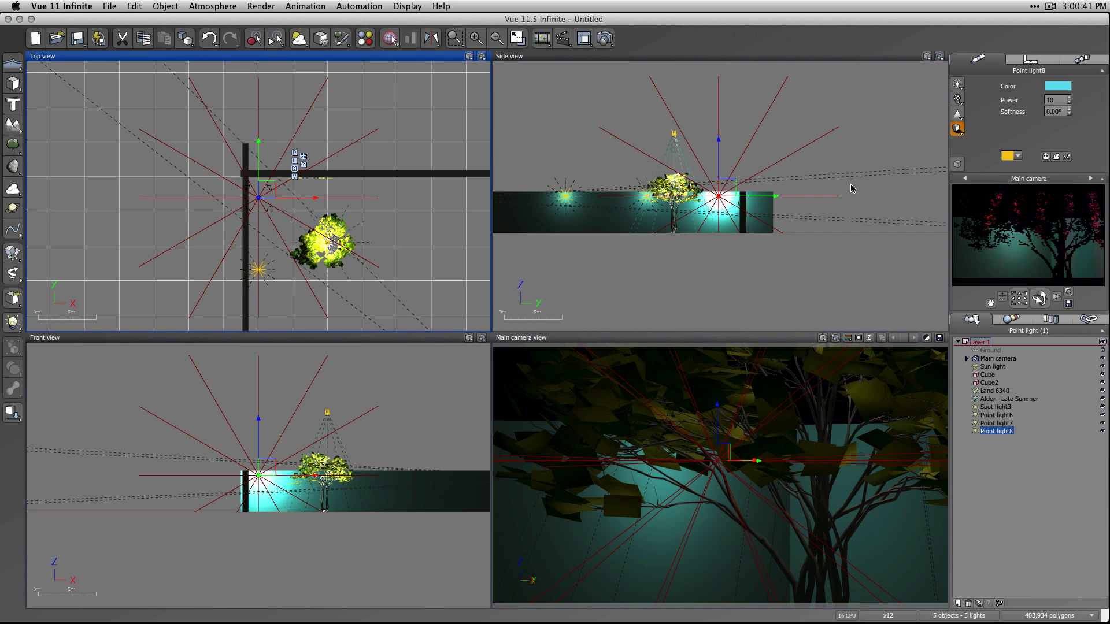
click(1058, 533)
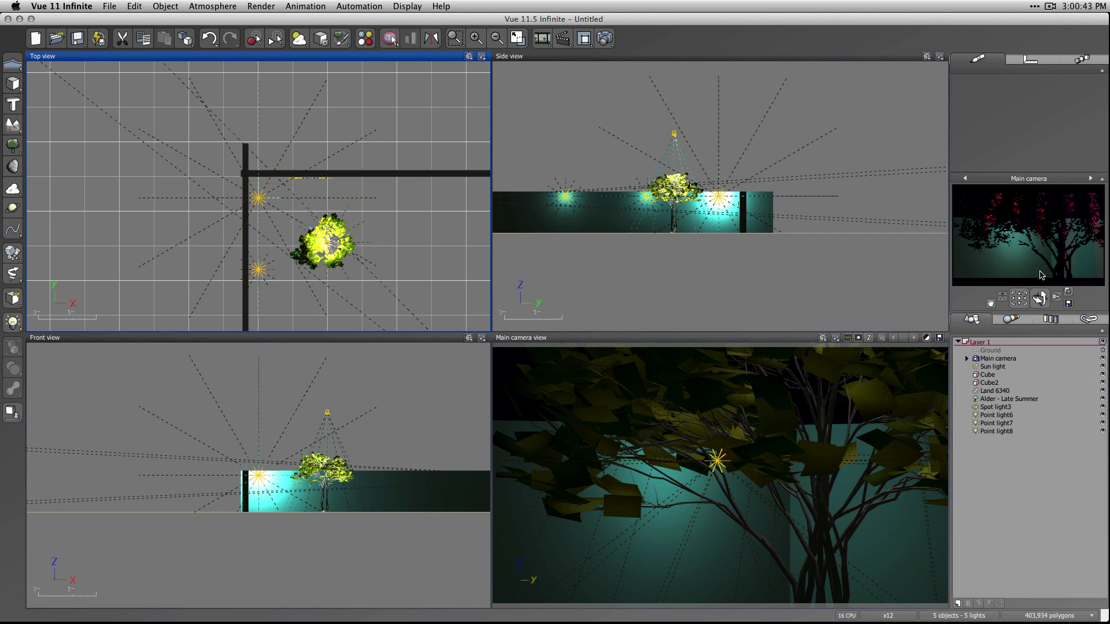
Refresh the main camera preview and render the scene, agreeing to switch to Crisp anti-aliasing mode.
right_click(1037, 265)
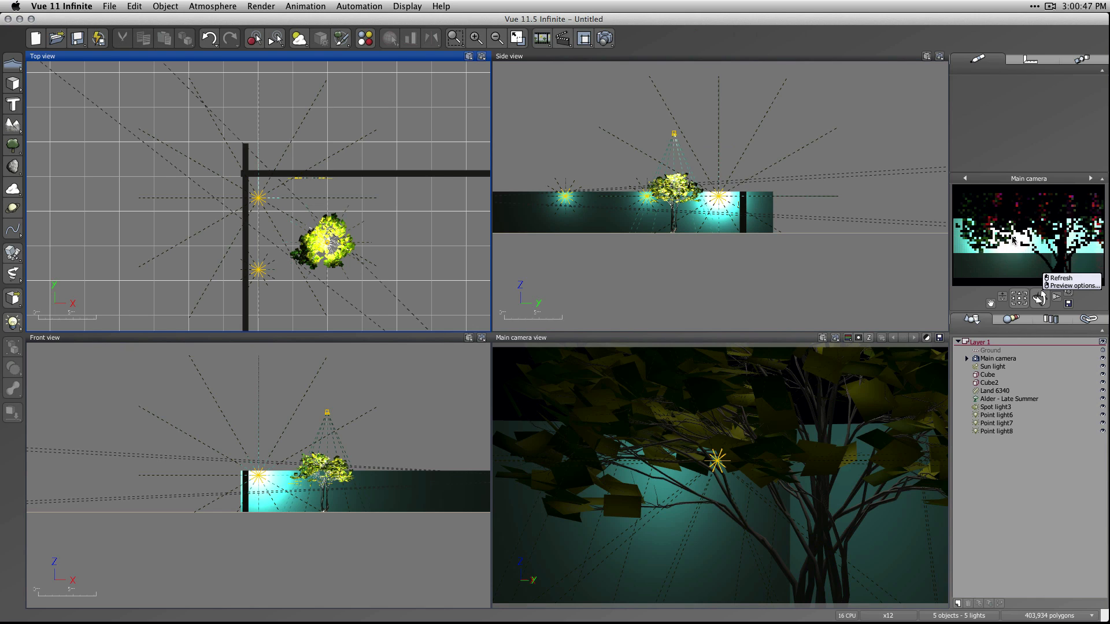
click(1034, 387)
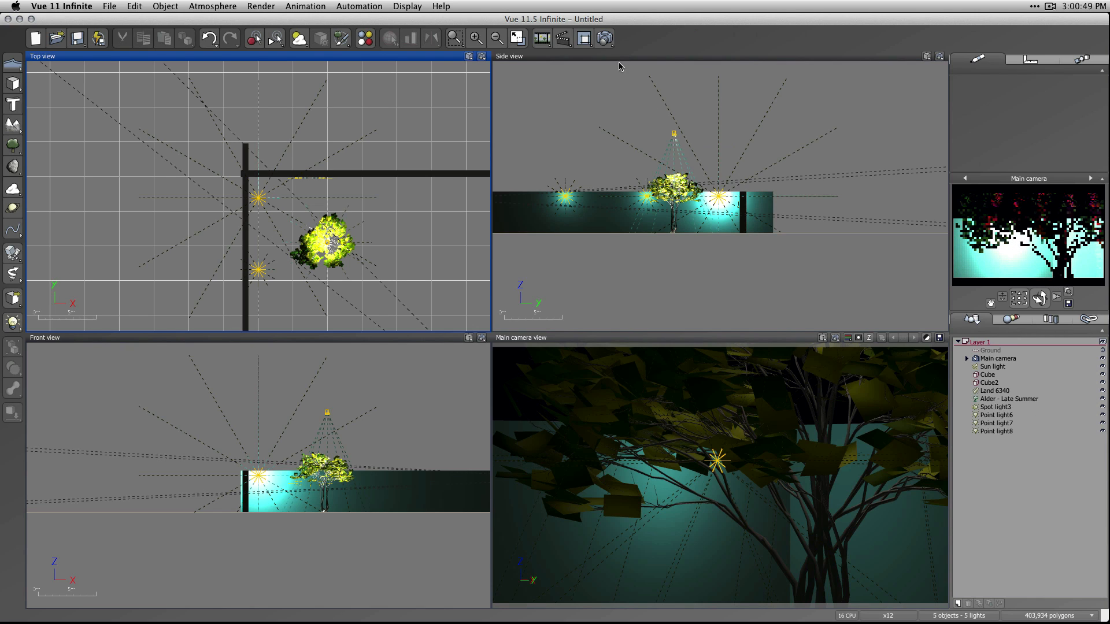
click(605, 39)
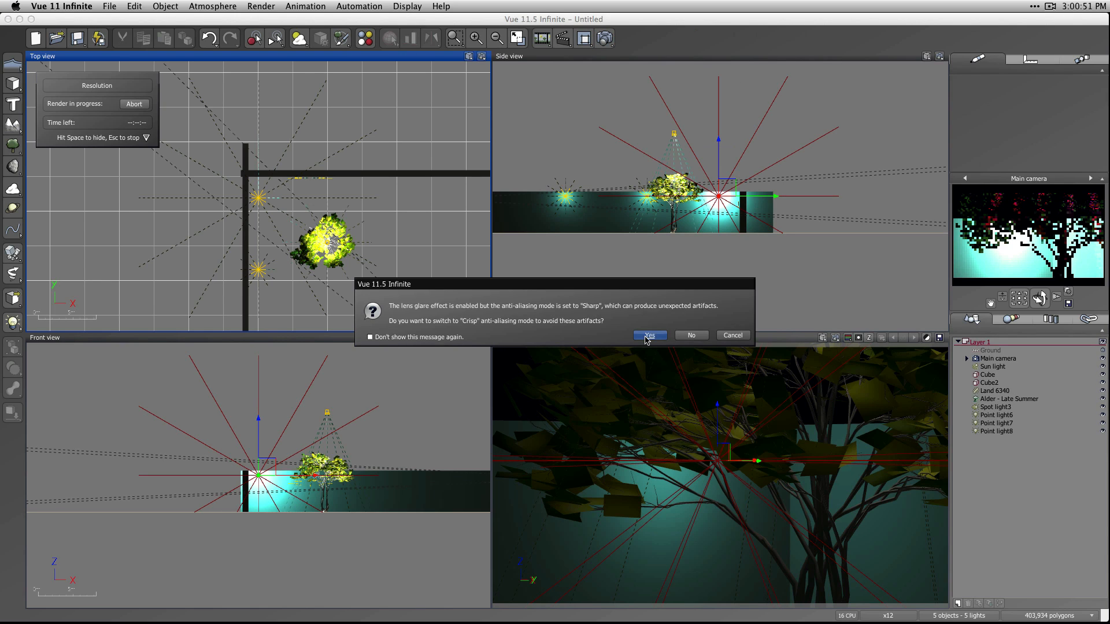
click(649, 336)
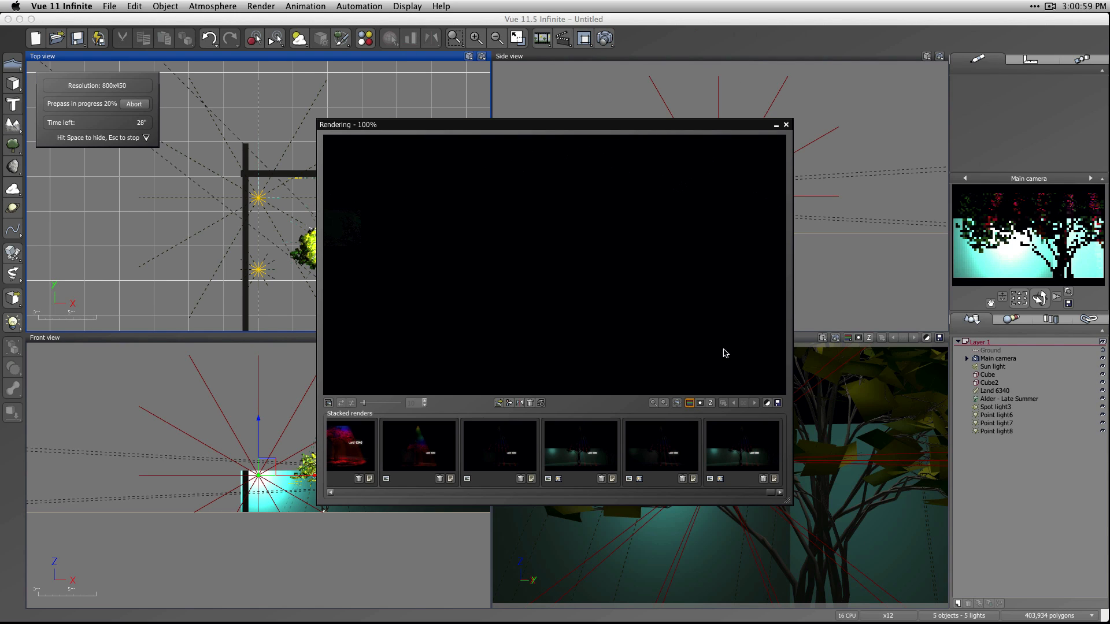
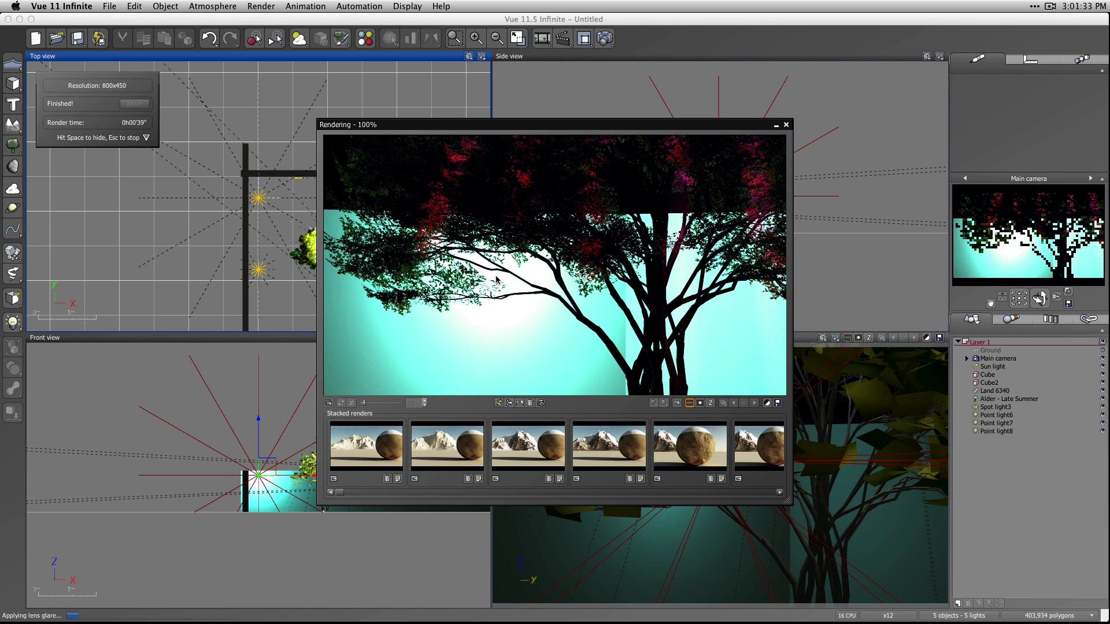
Open the post-render options for the finished render and toggle lens glare off and back on to compare the effect.
click(766, 404)
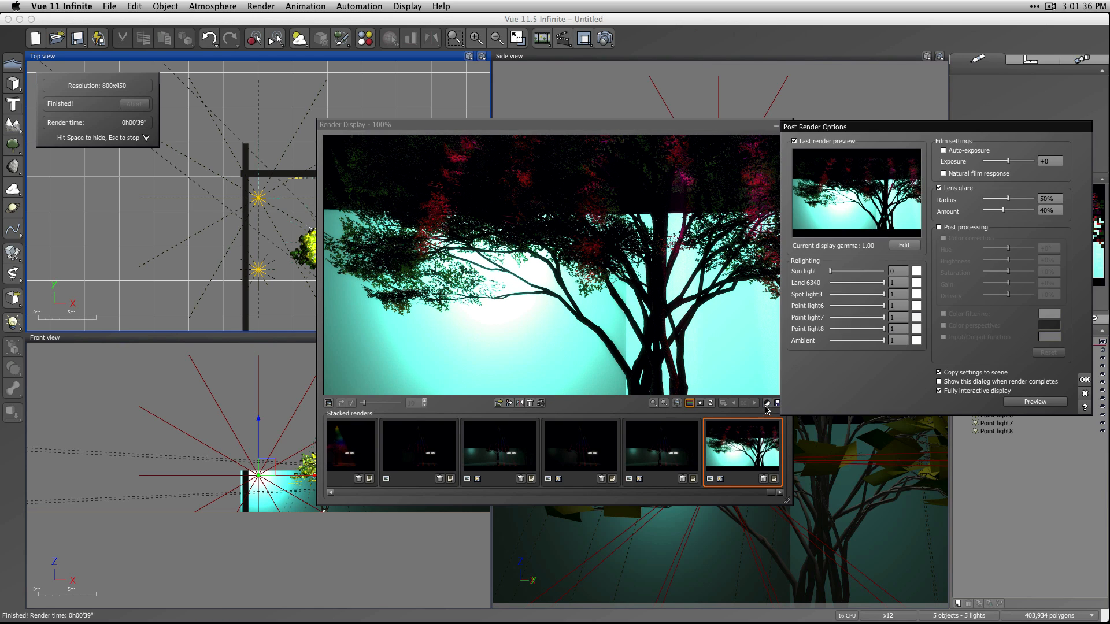
click(939, 189)
click(940, 189)
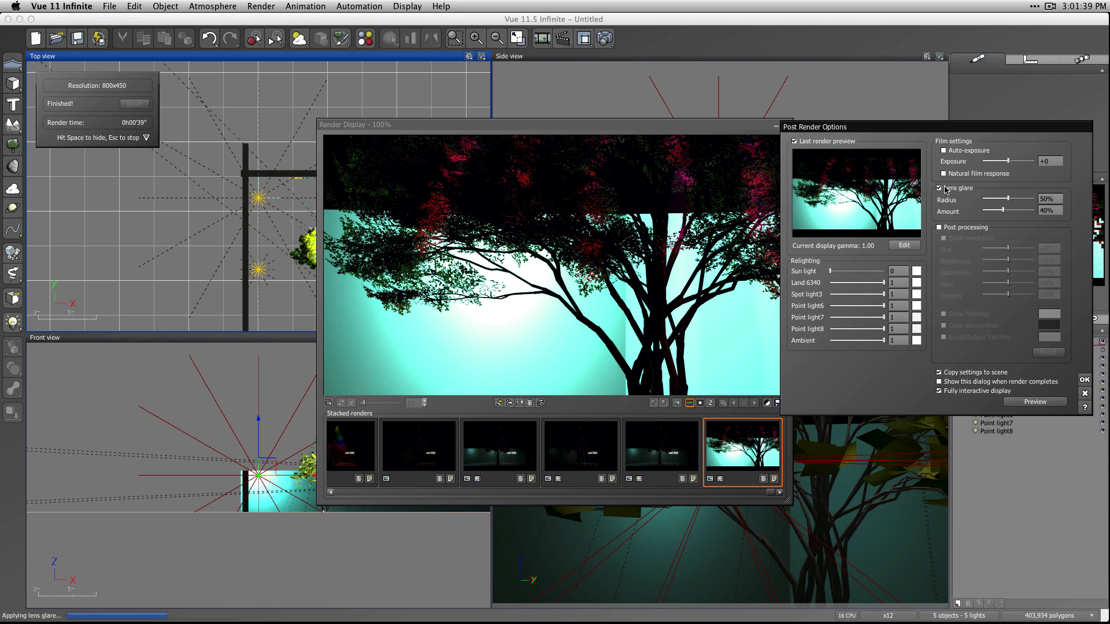
click(945, 190)
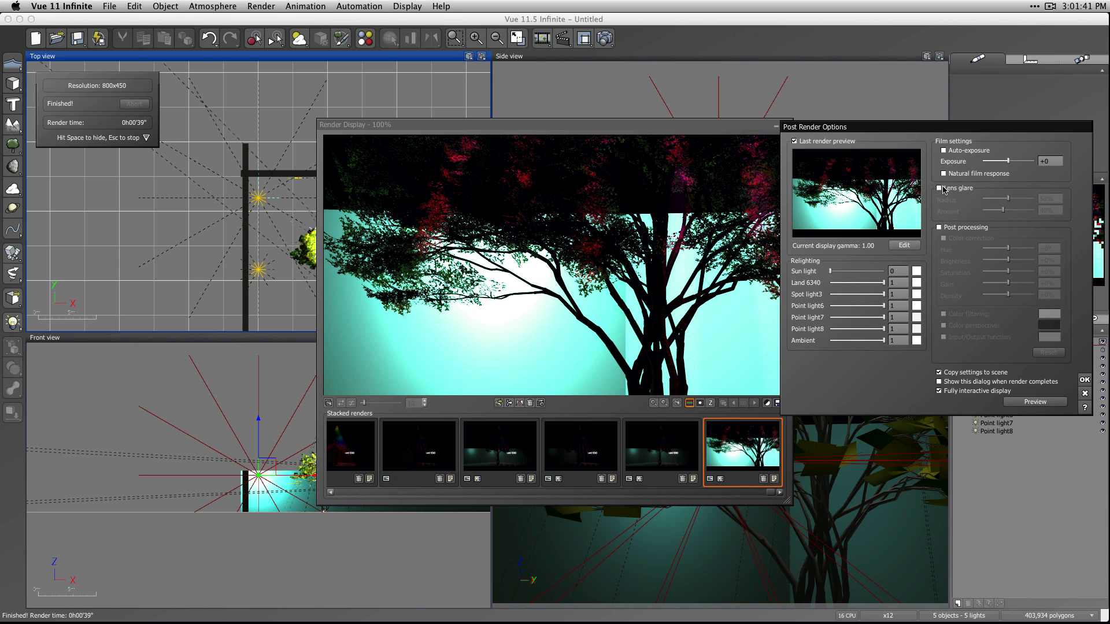
click(944, 190)
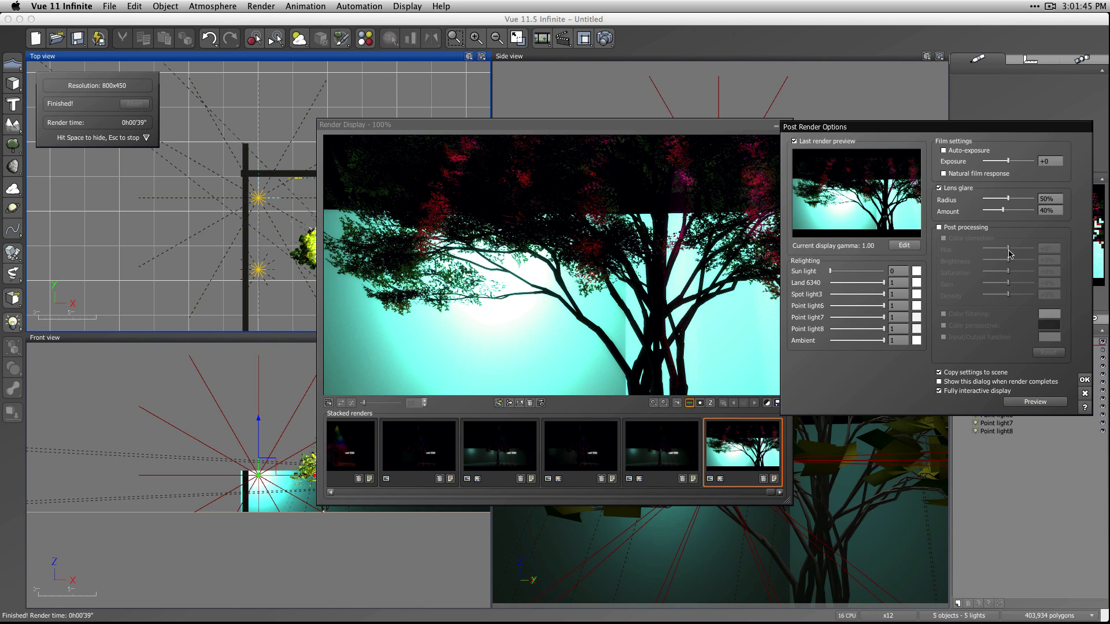
Raise the lens glare radius to 100%.
drag(1007, 198, 1006, 199)
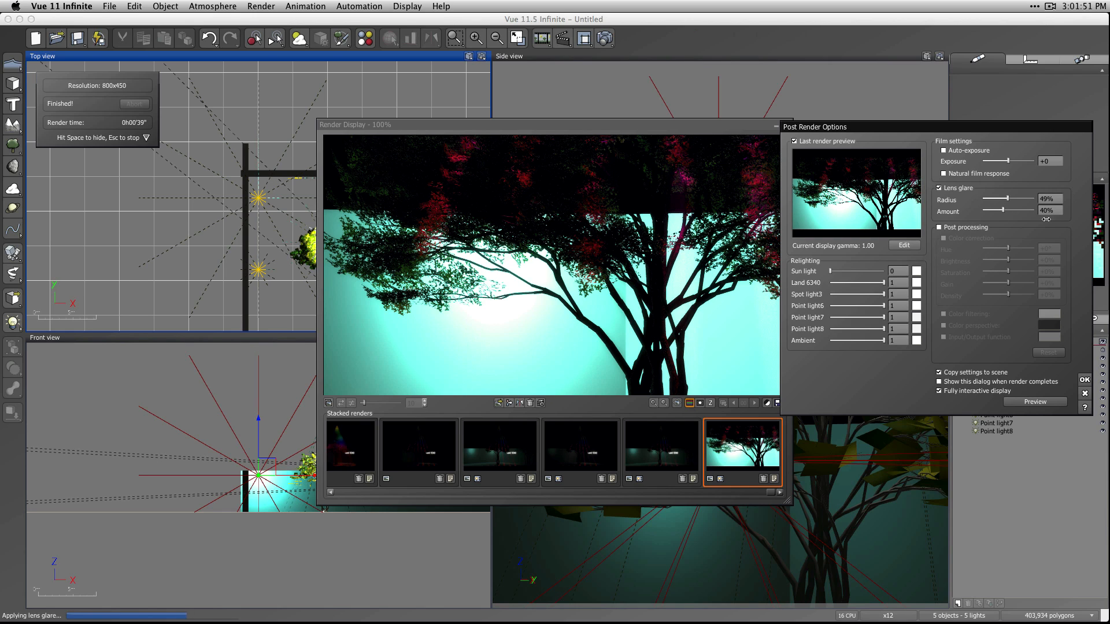
text(100)
key(Return)
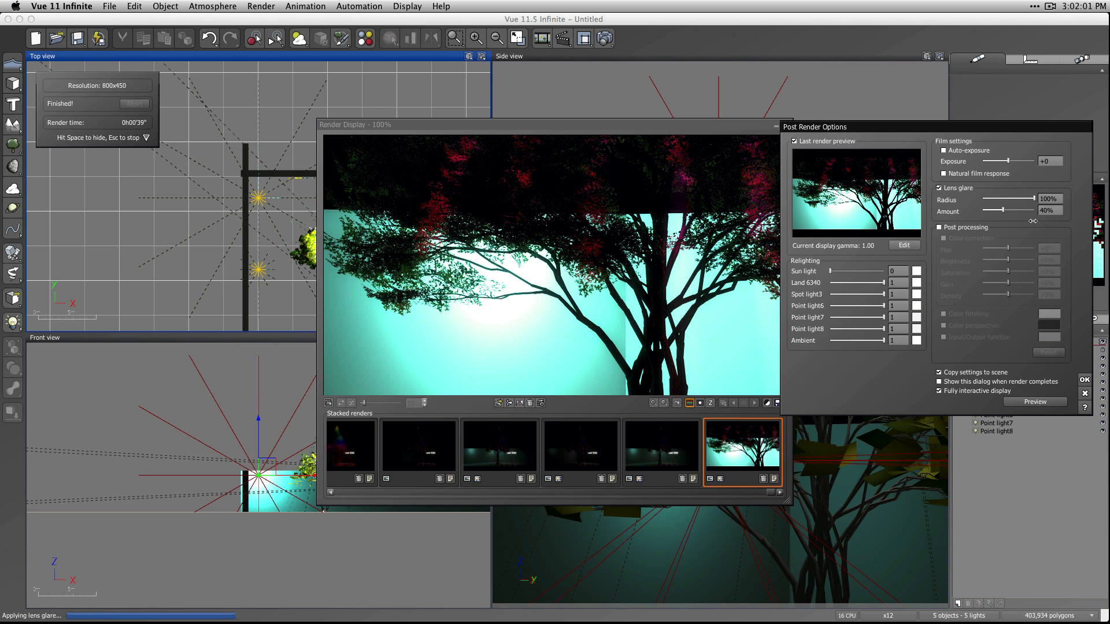
Turn off the fully interactive display, set the lens glare amount to 100%, and preview and accept the post-render settings.
click(1001, 211)
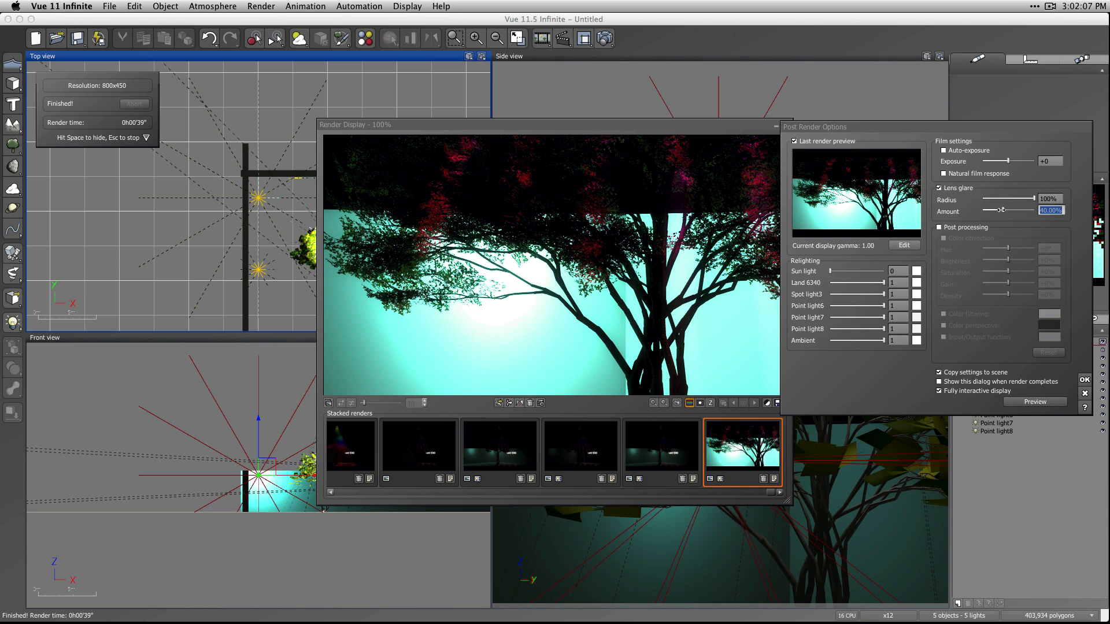
click(1001, 211)
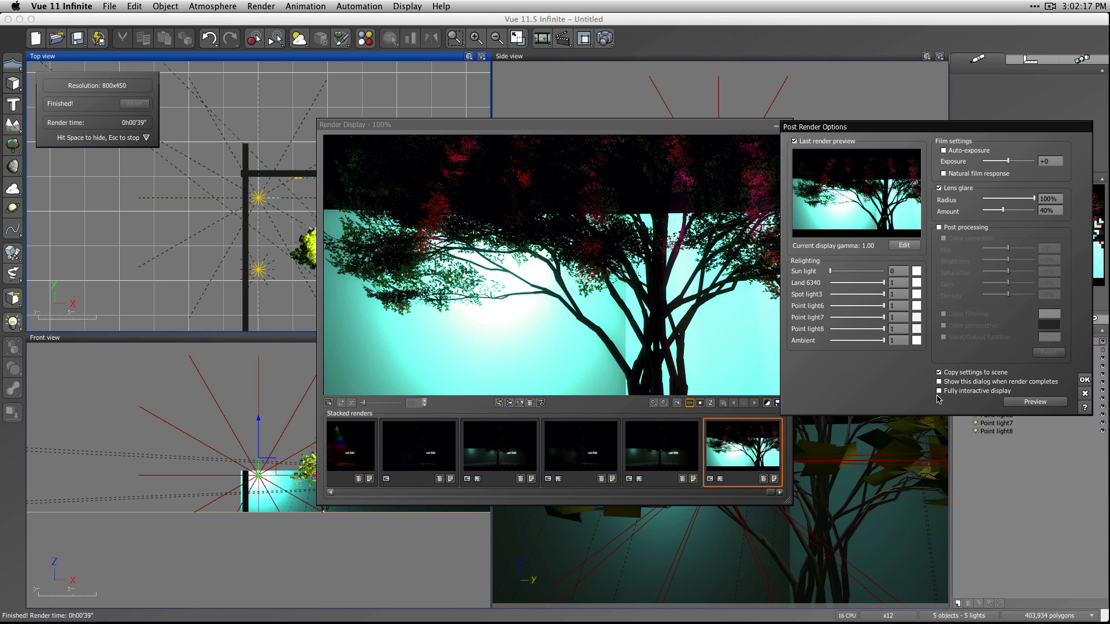
drag(1001, 207, 1035, 210)
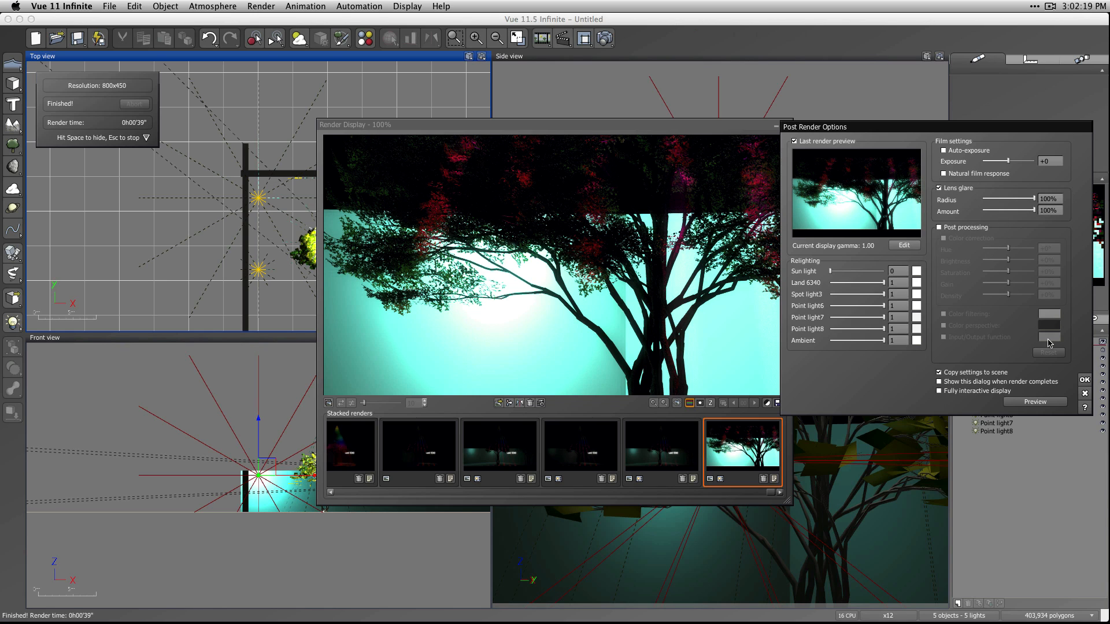
click(1035, 401)
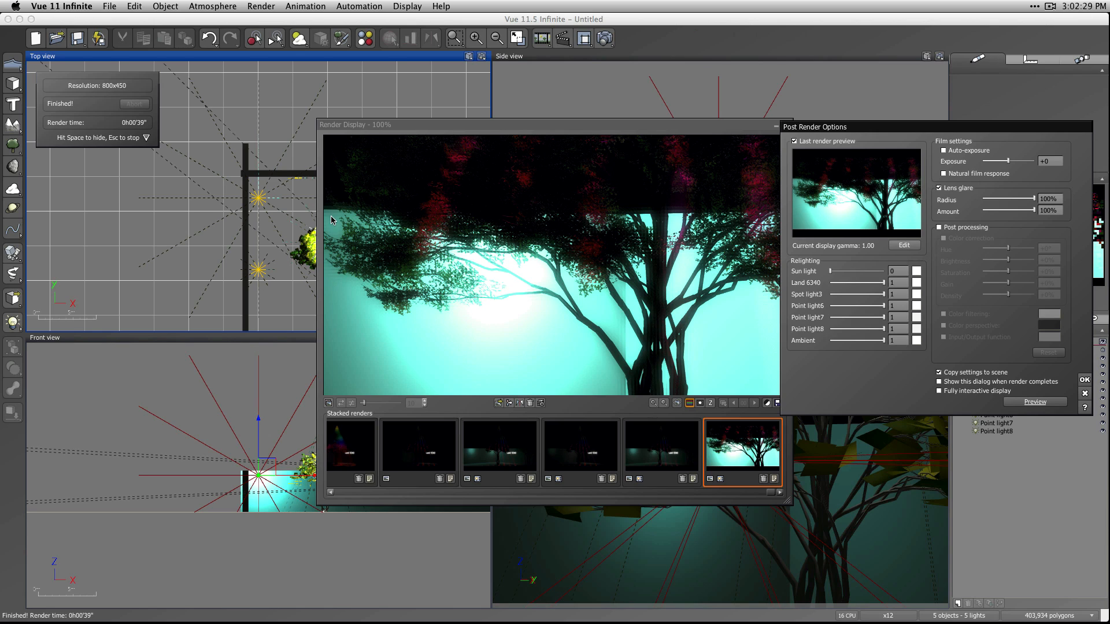
click(1083, 380)
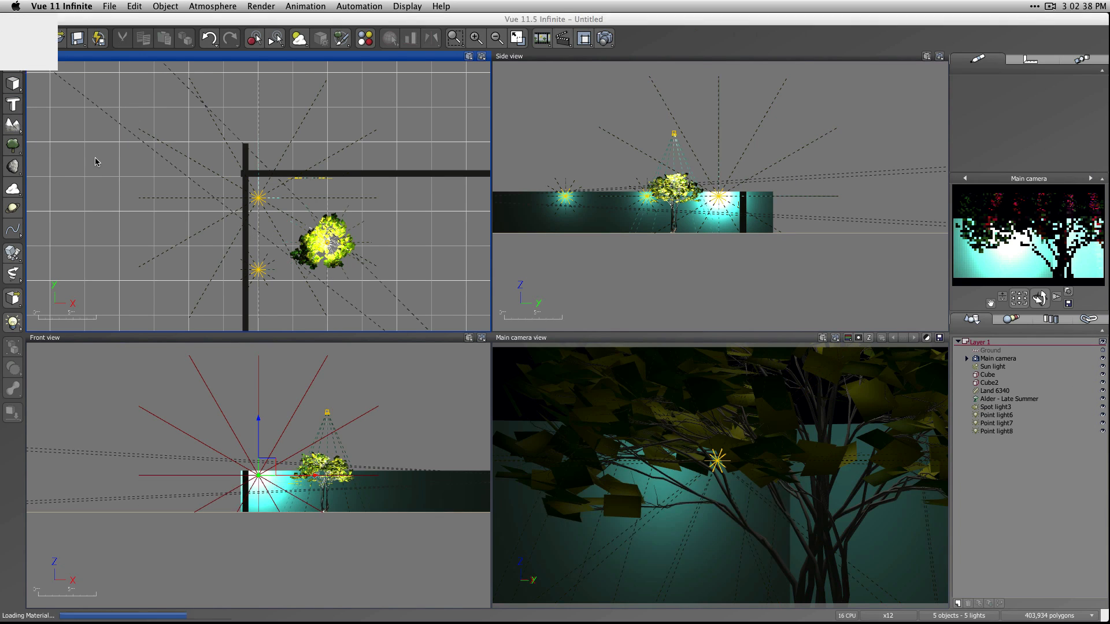
Place a cube beside the tree so it blocks part of the main camera's view of the backlit wall, and render the scene.
click(13, 83)
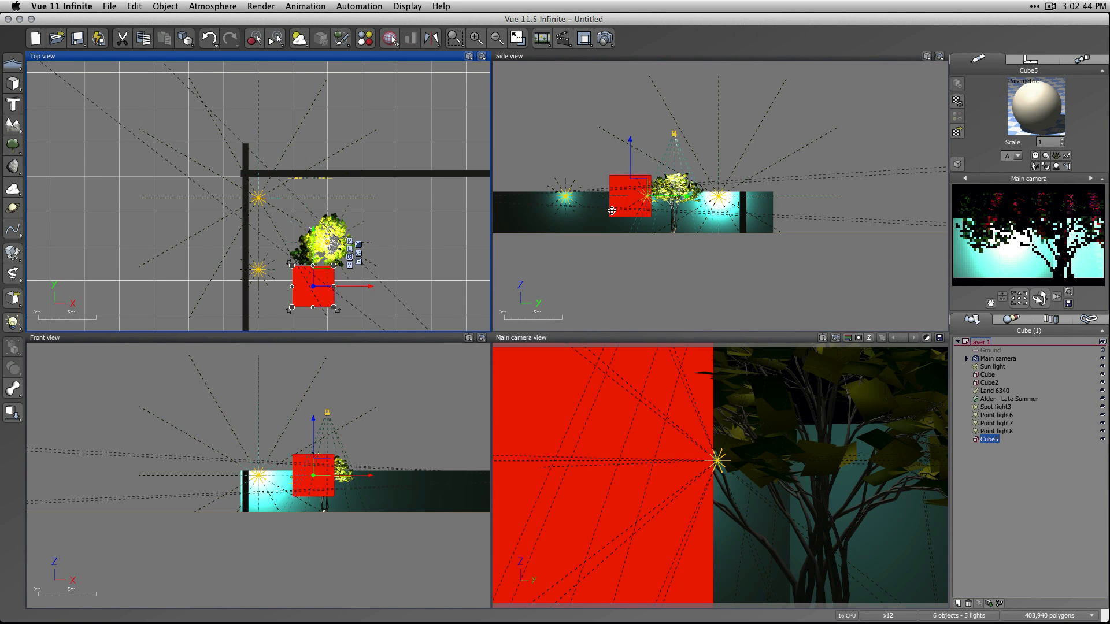
click(604, 38)
click(650, 335)
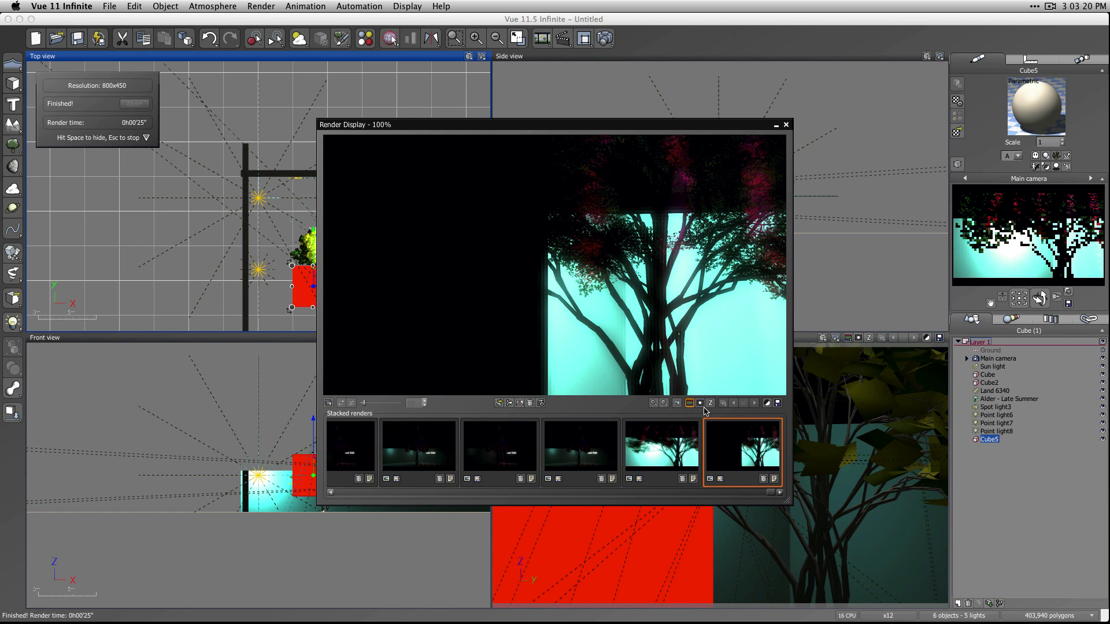
Open the new render's post-render options, set the lens glare amount to 50% and preview the effect.
click(767, 403)
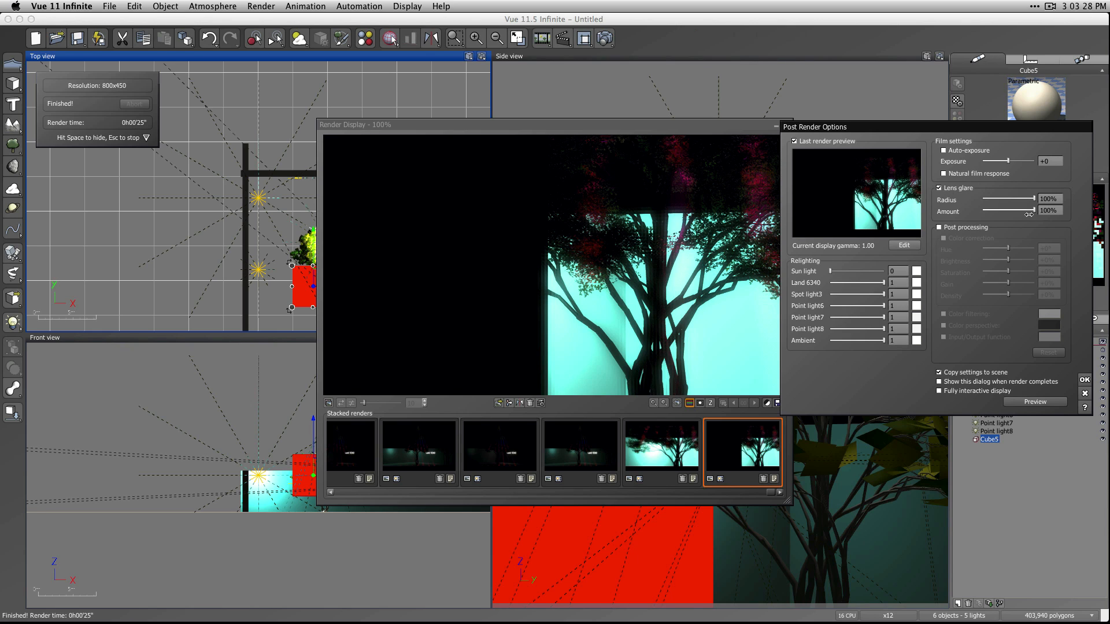
click(1049, 212)
text(50)
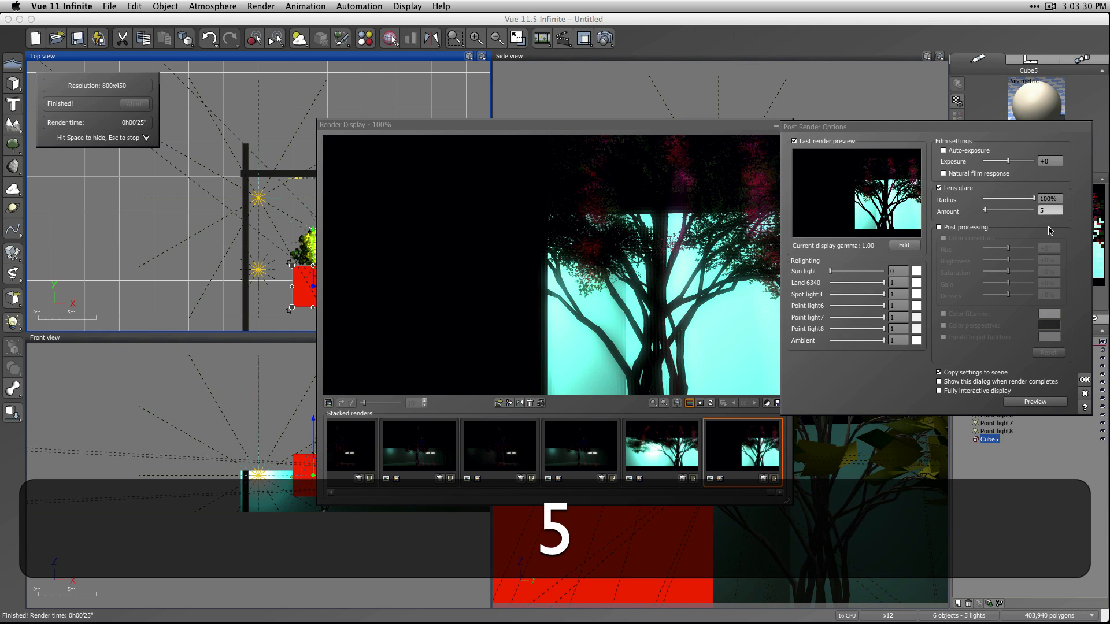
click(1061, 197)
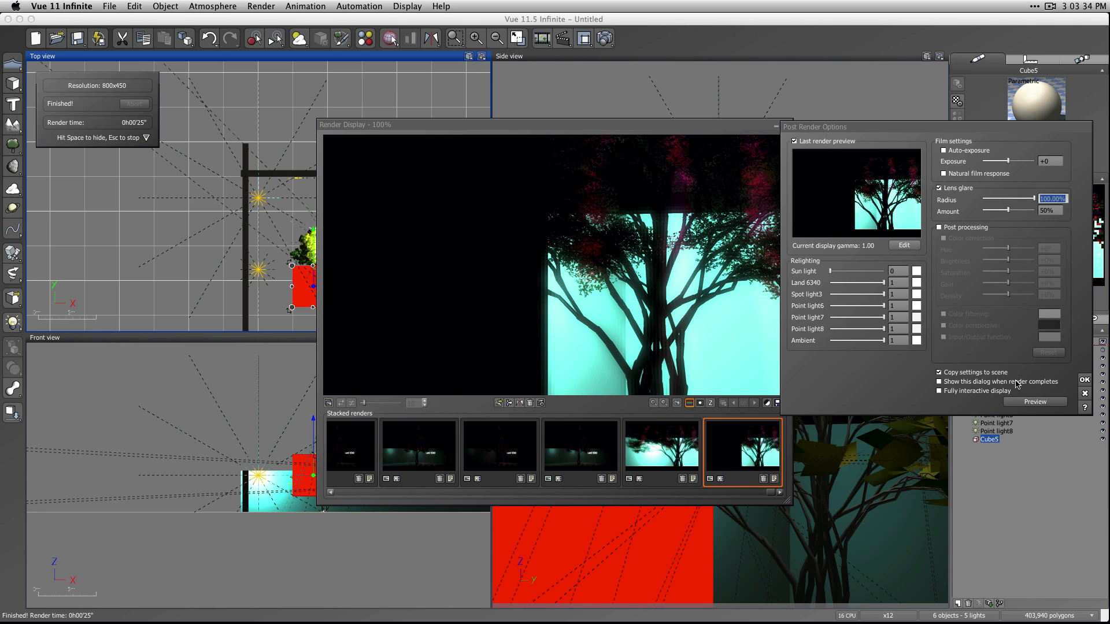
click(1034, 402)
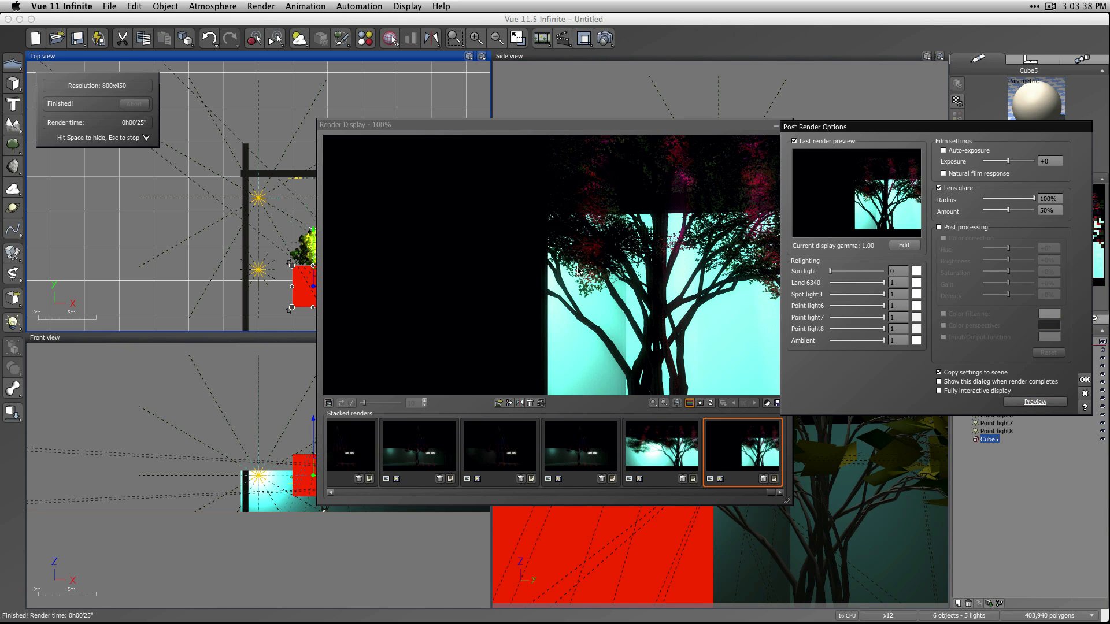
Set the lens glare radius to 50%, keeping the glare amount at 50%.
click(1047, 199)
text(50)
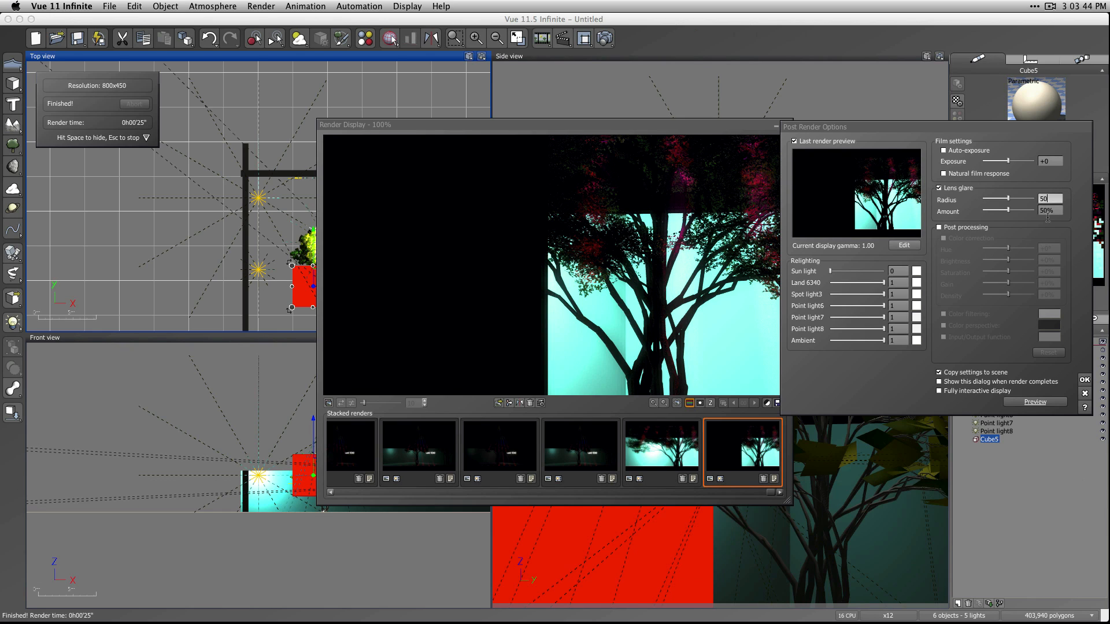
click(1046, 212)
key(Return)
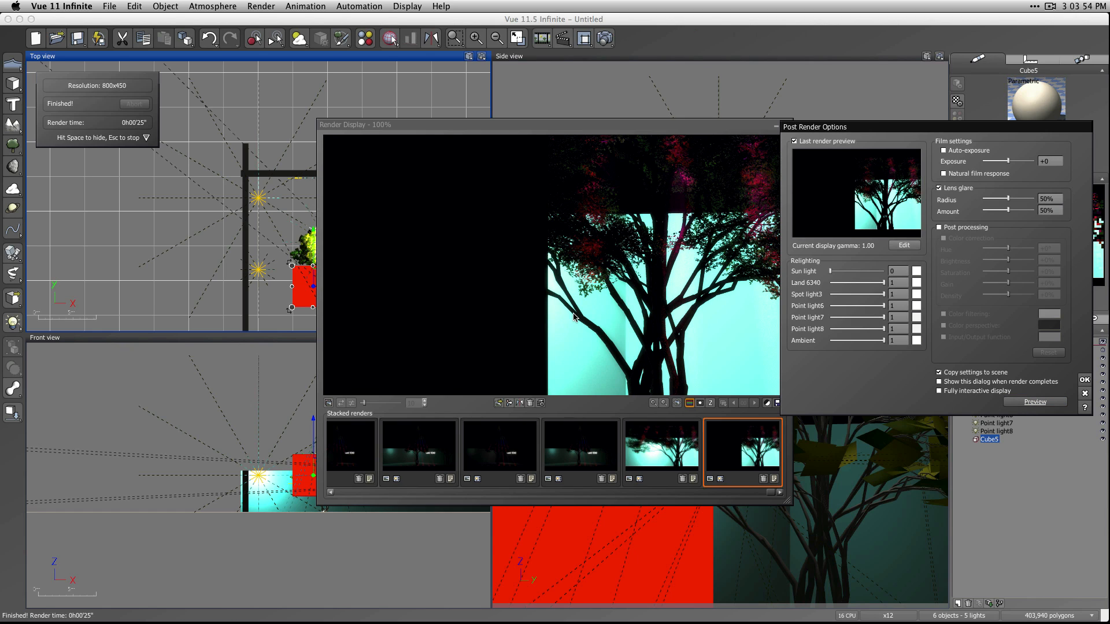
Preview the render with lens glare switched off and again with it switched back on.
click(945, 190)
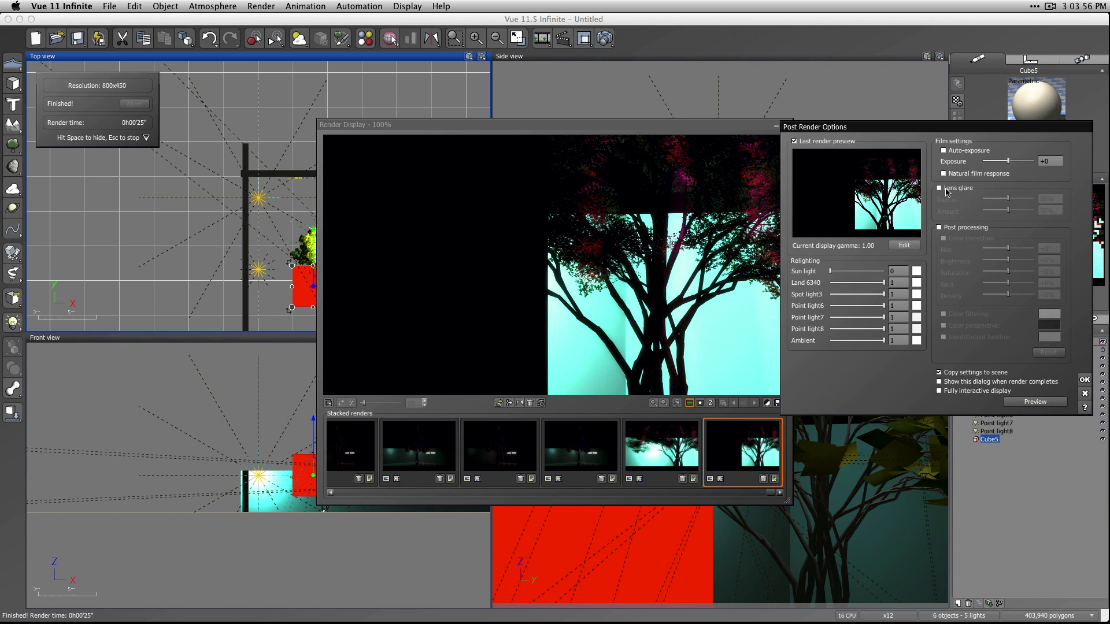
click(1032, 404)
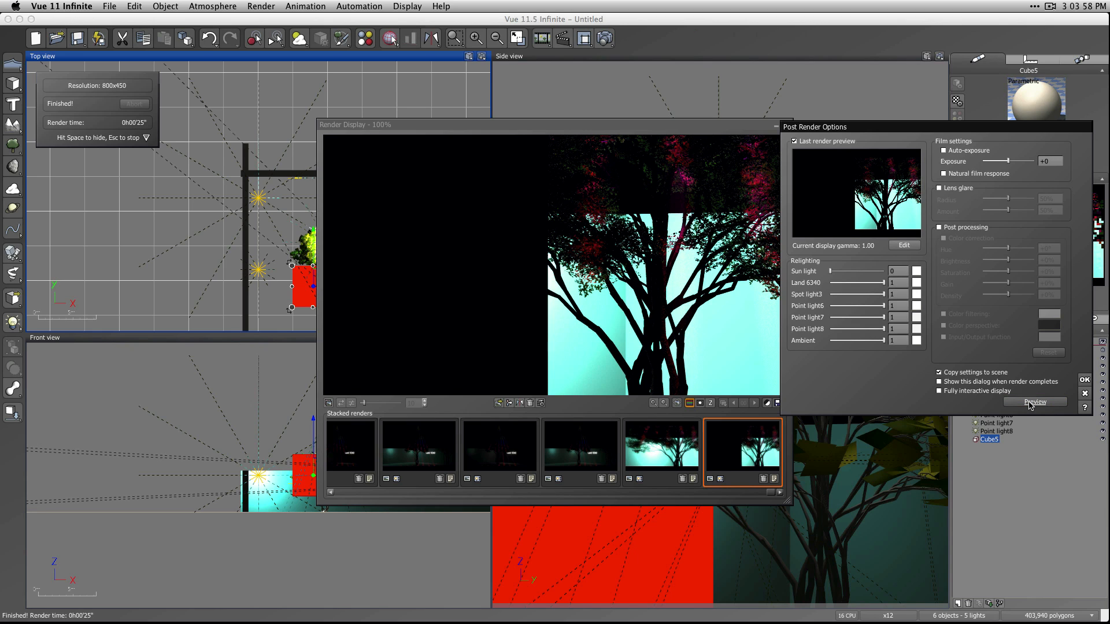
click(940, 189)
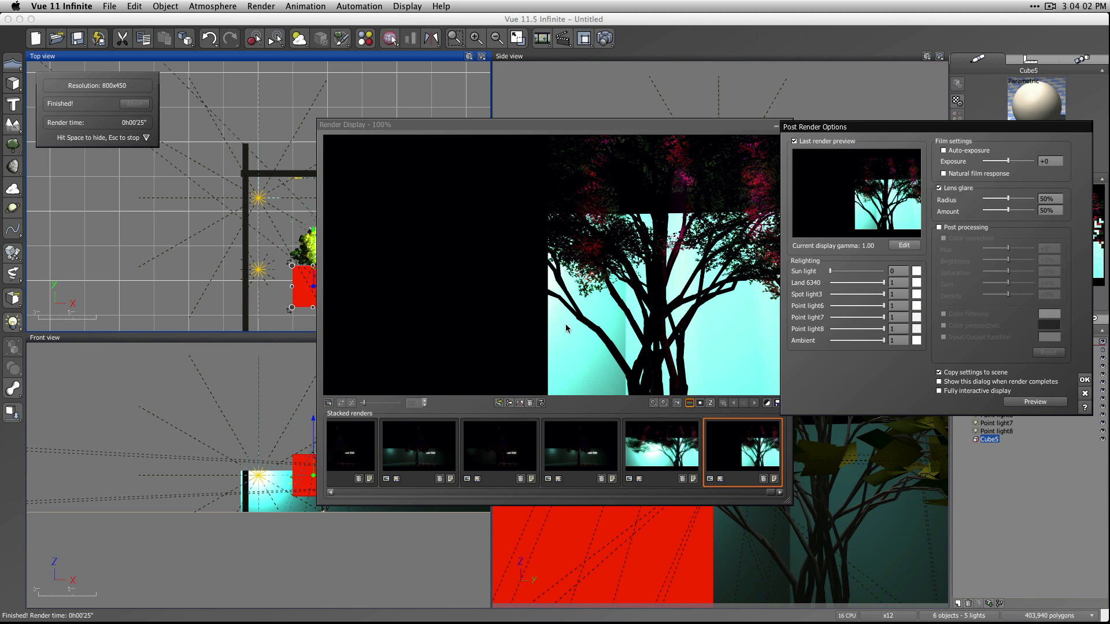
click(1035, 401)
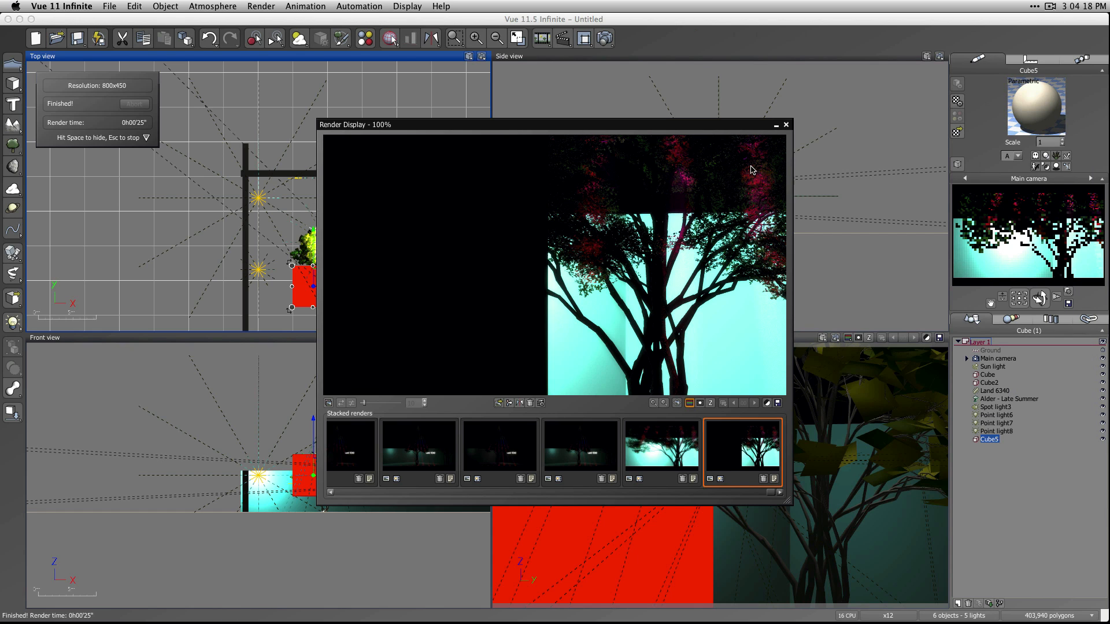
Close the render display and delete the cube blocking the main camera's view.
click(786, 125)
click(560, 274)
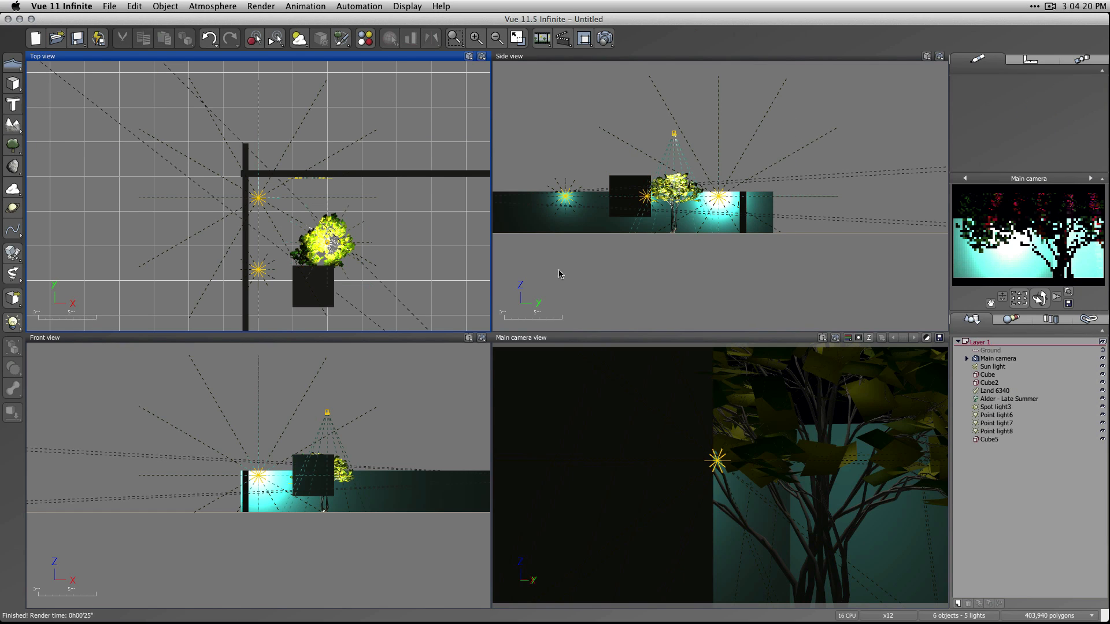
click(317, 279)
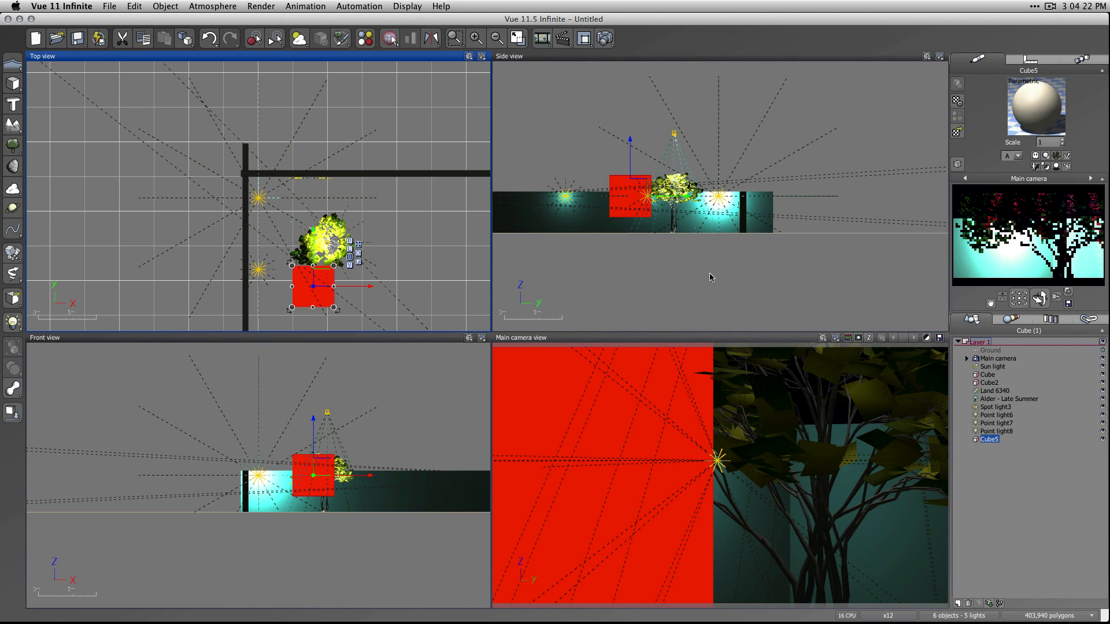
key(BackSpace)
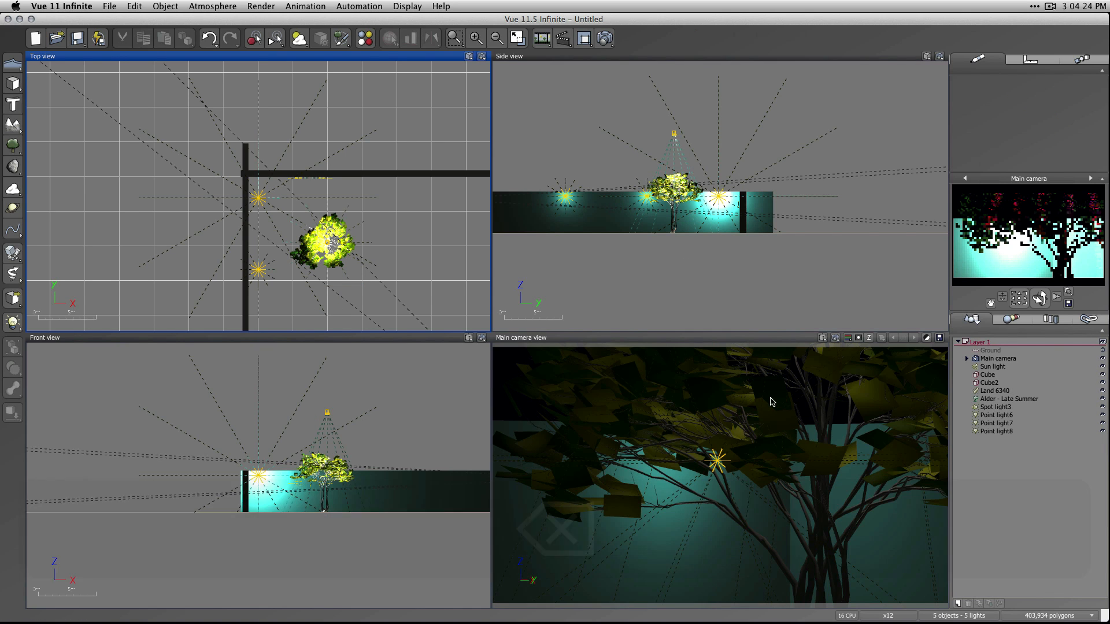
scroll(377, 283, down, 2)
scroll(377, 283, down, 2)
click(109, 6)
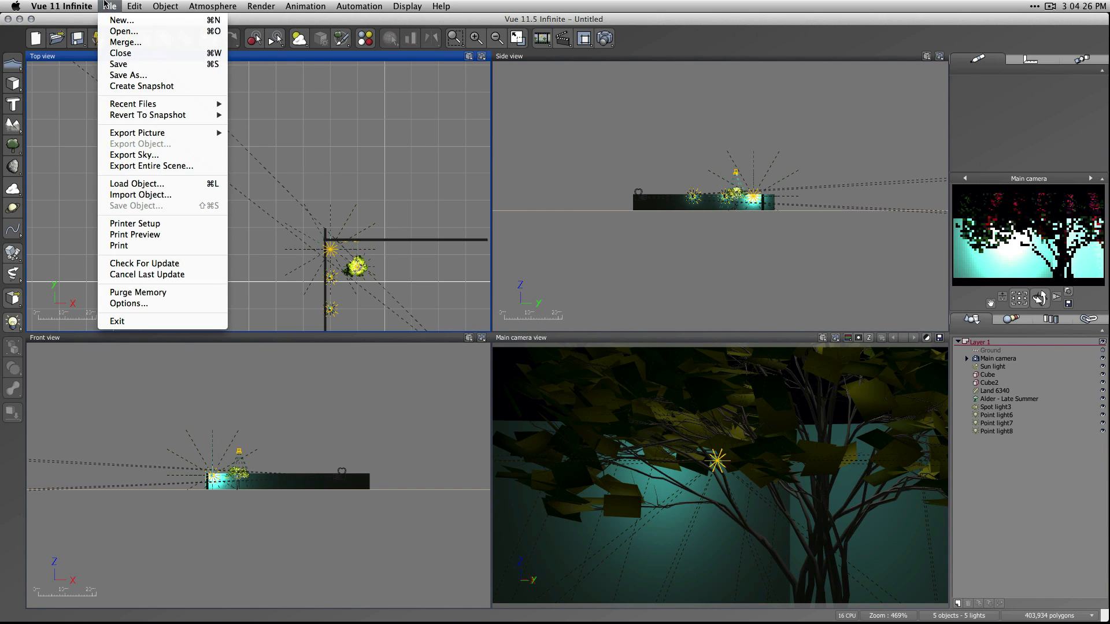
click(129, 76)
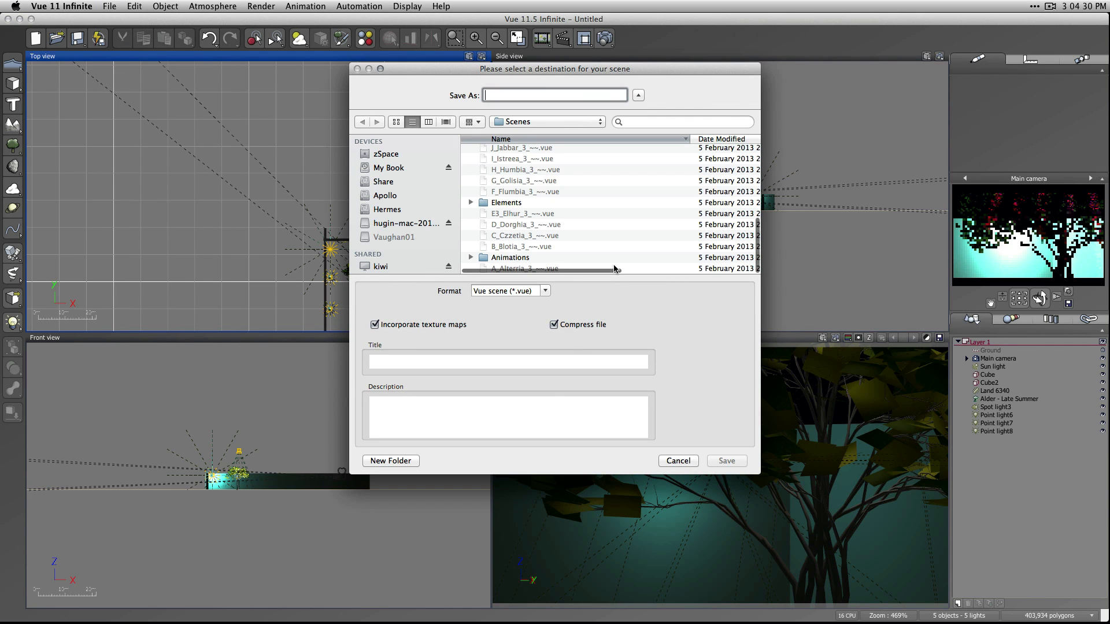
click(679, 461)
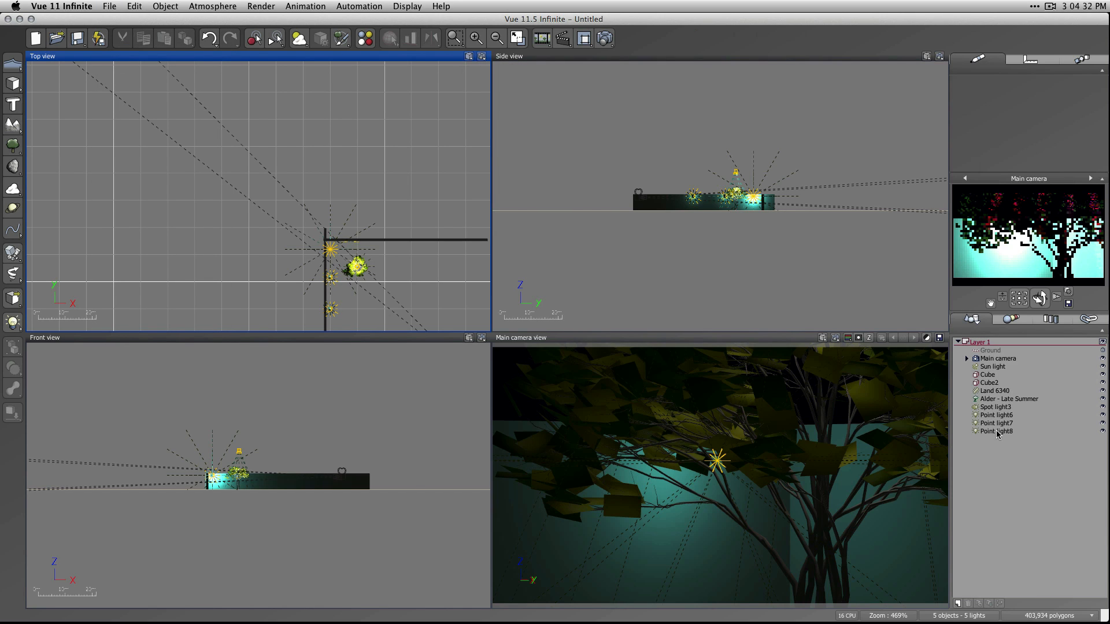
Review the lighting attenuation and object influence settings of Point light8 in the Light Editor.
double_click(996, 432)
click(511, 202)
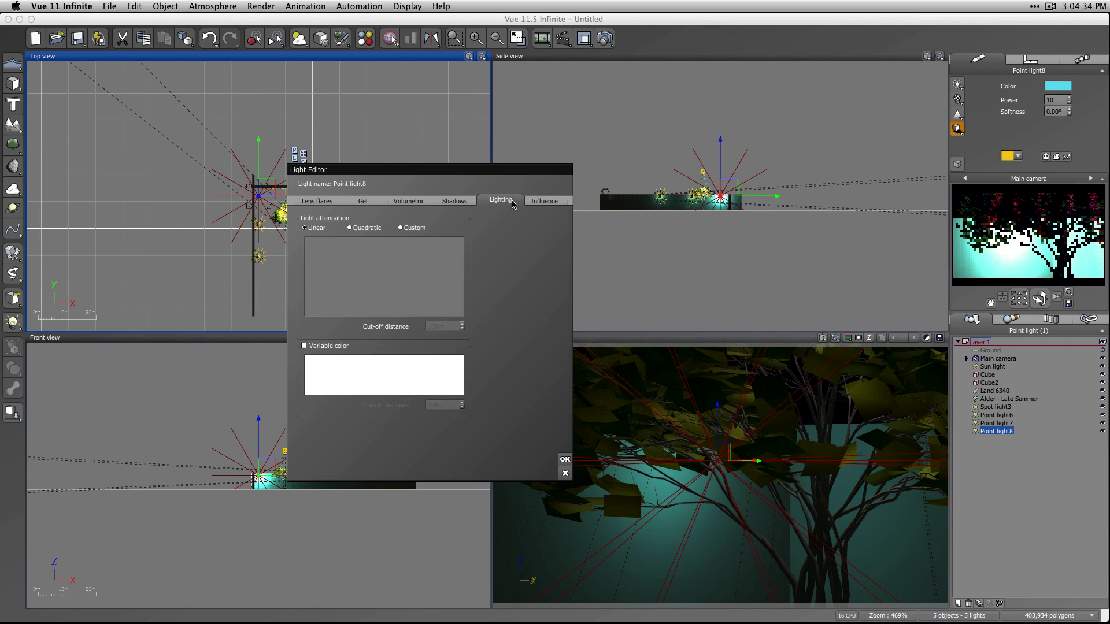
click(544, 201)
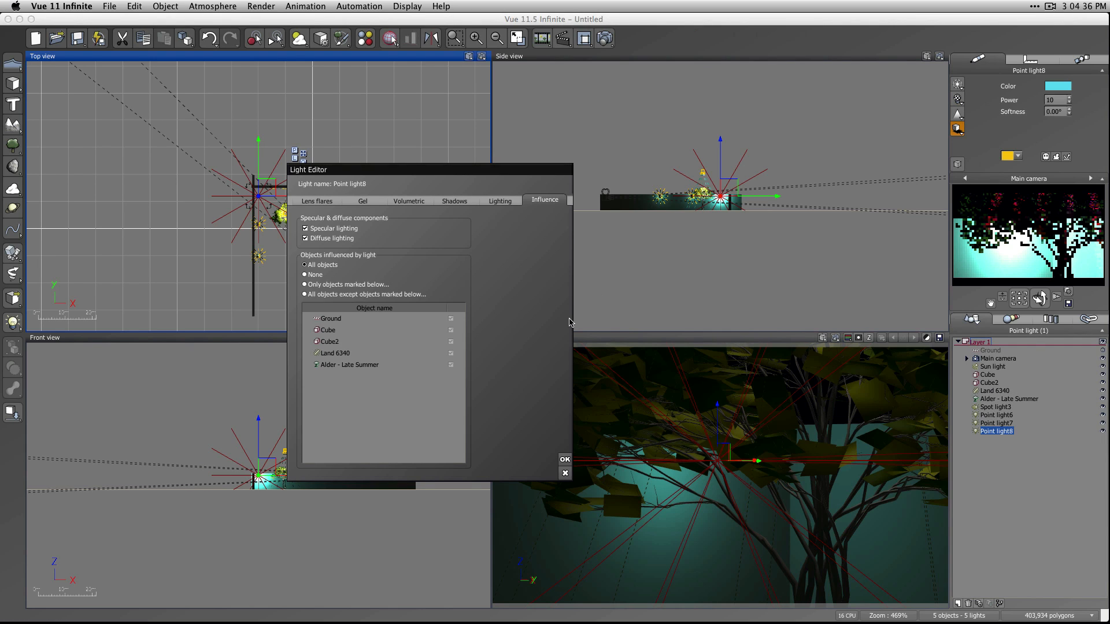
click(565, 460)
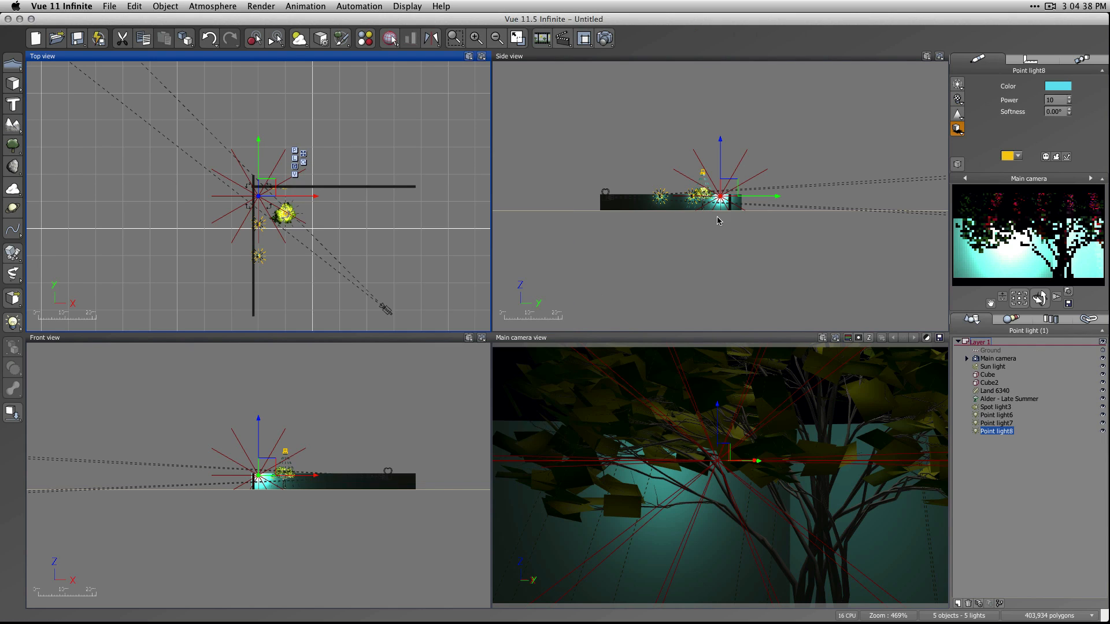
Start saving the scene under a new name and choose the Class 10 folder as its destination.
drag(426, 120, 201, 333)
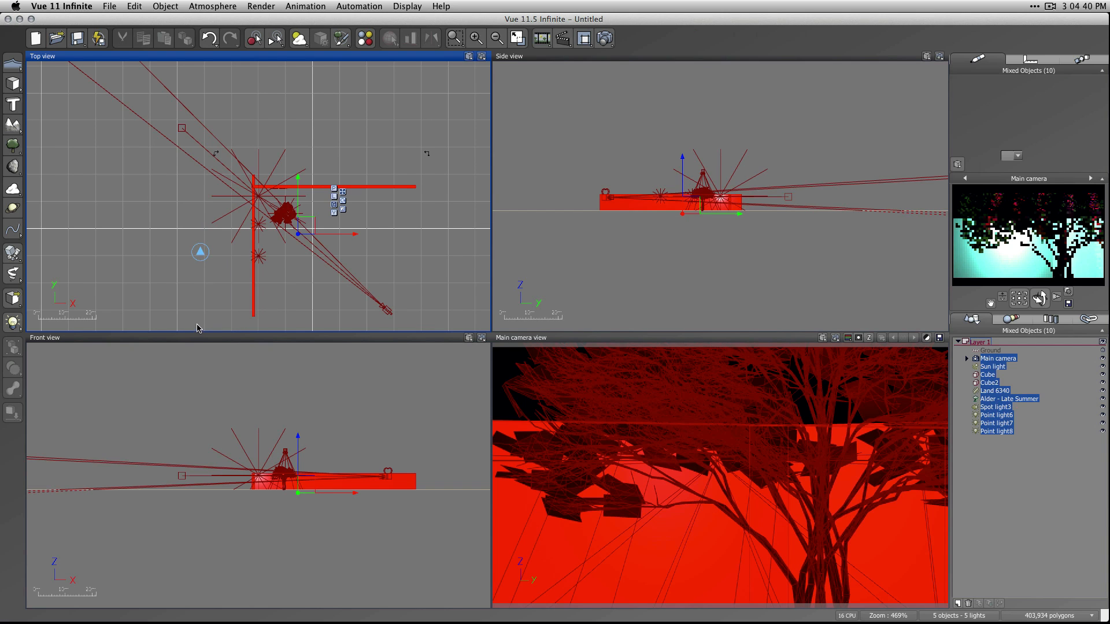
click(111, 6)
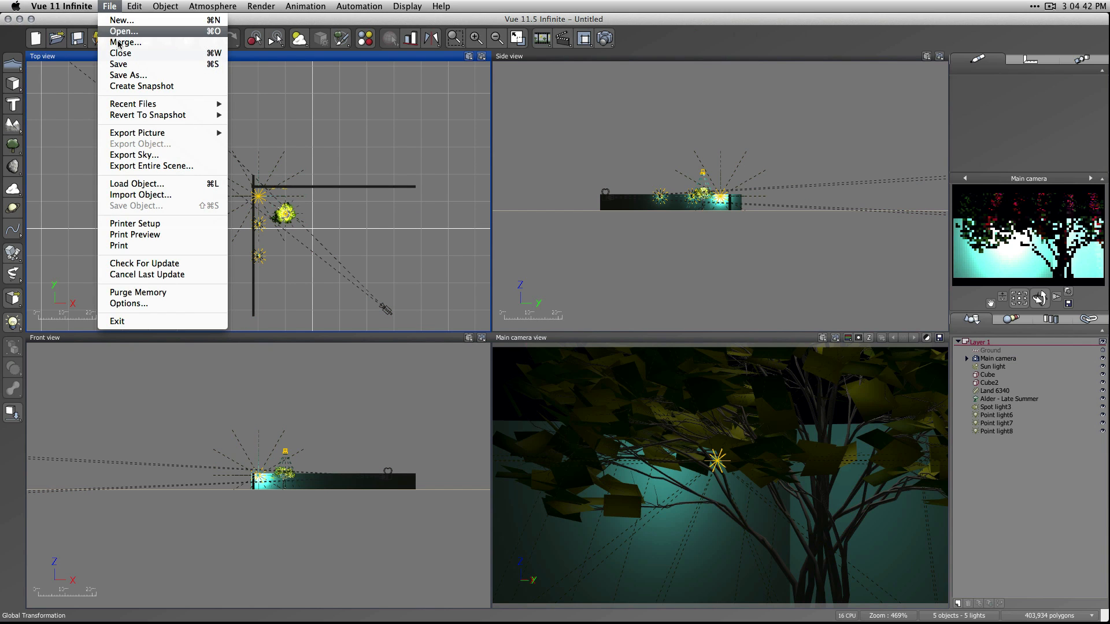
click(127, 75)
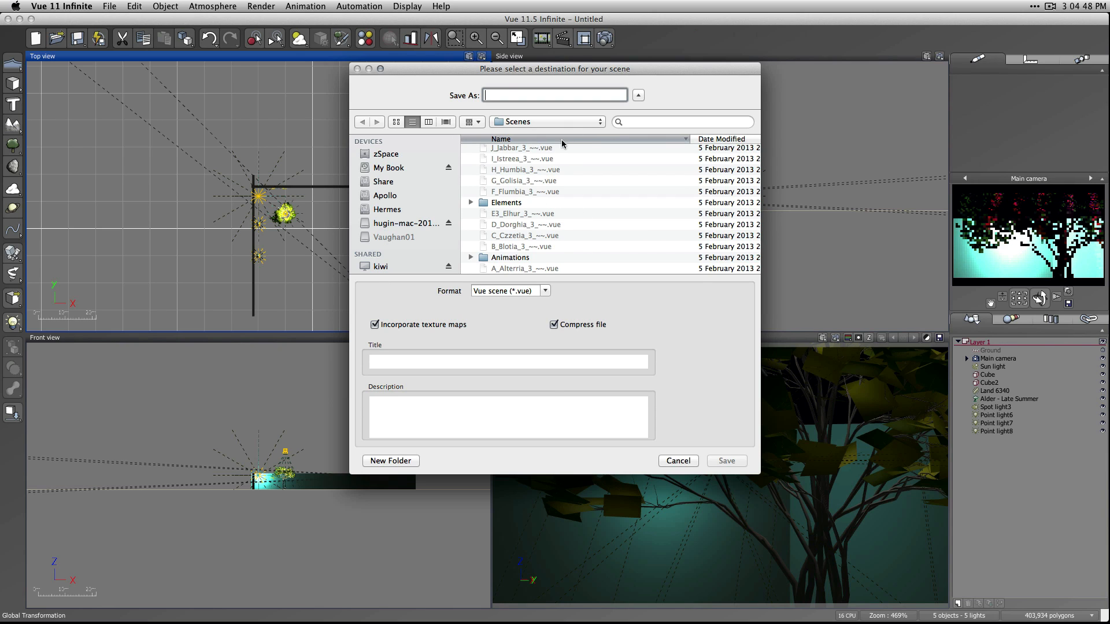
click(549, 121)
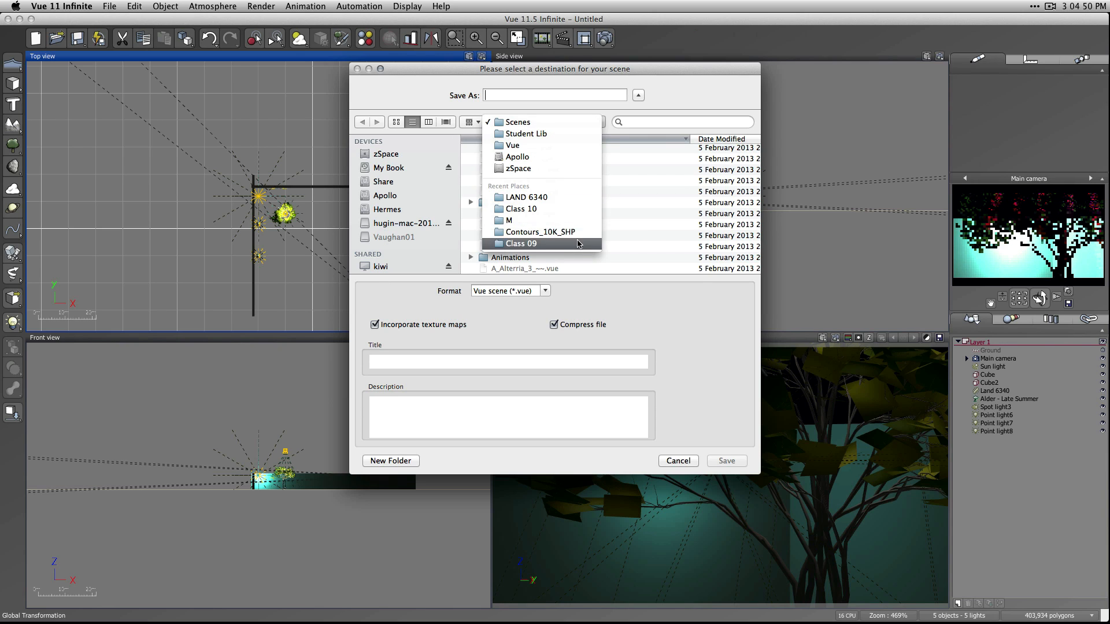
click(565, 197)
click(555, 122)
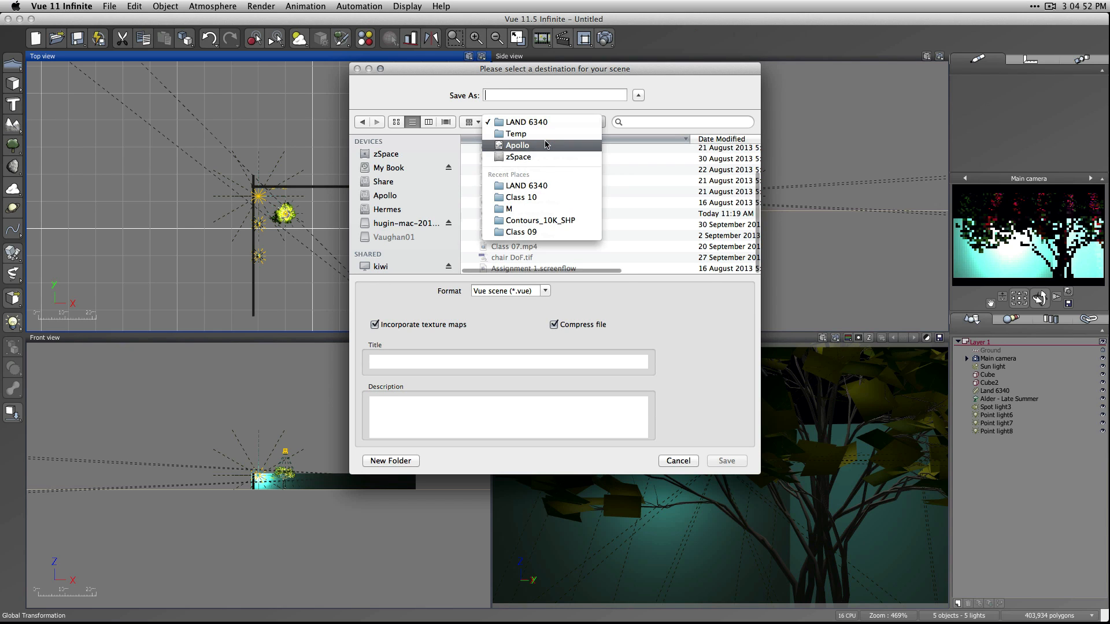
click(549, 198)
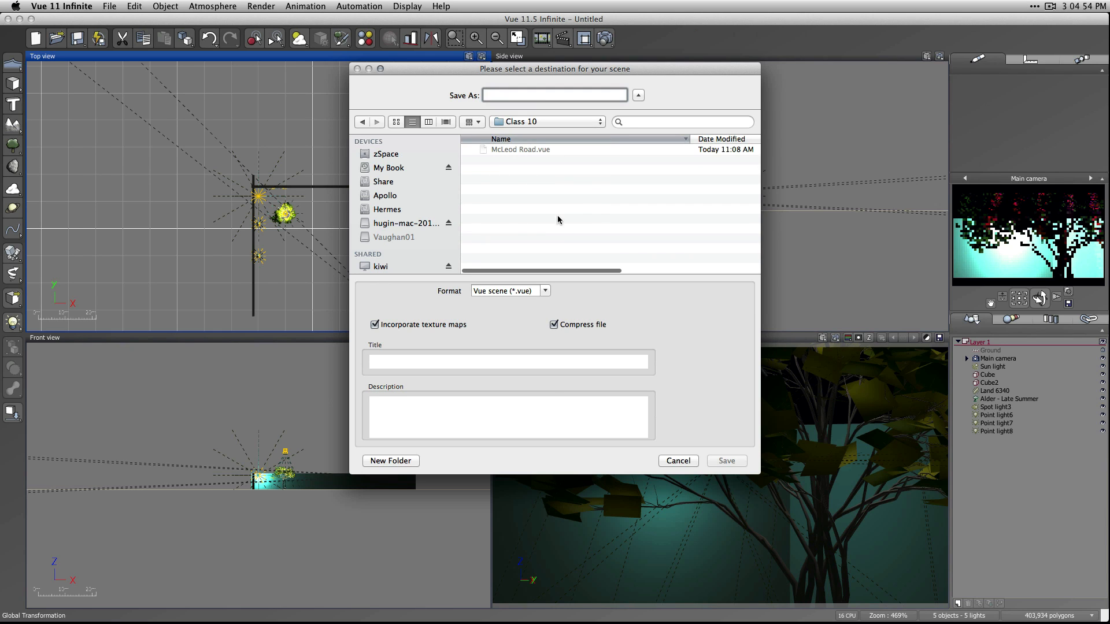
Name the scene file lighting.vue and save it.
click(512, 150)
drag(533, 95, 332, 93)
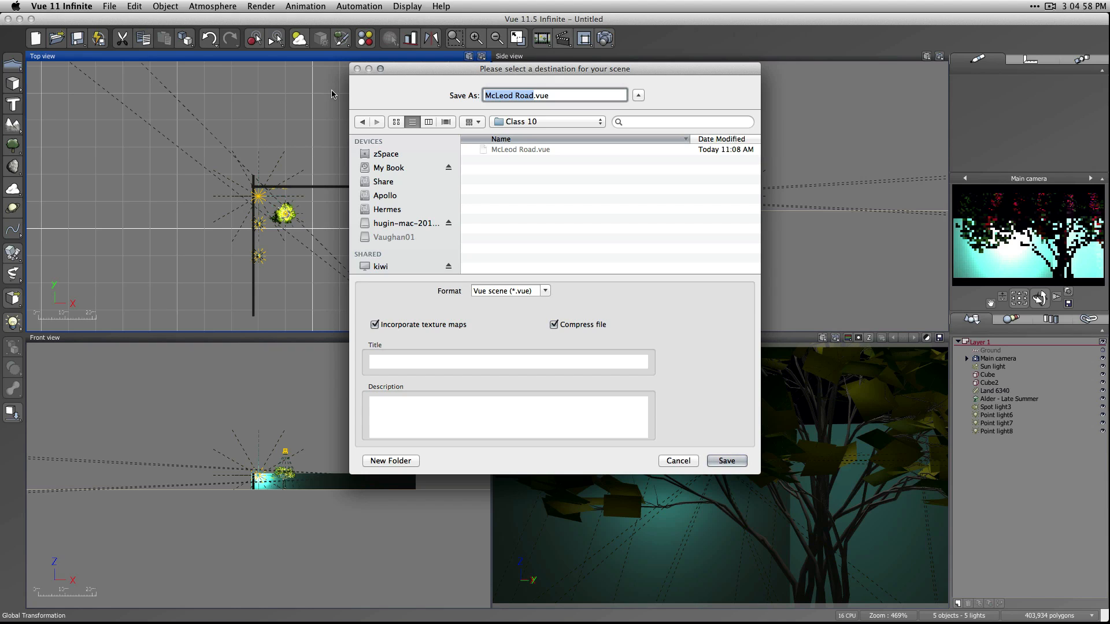
text(ligh)
text(ting)
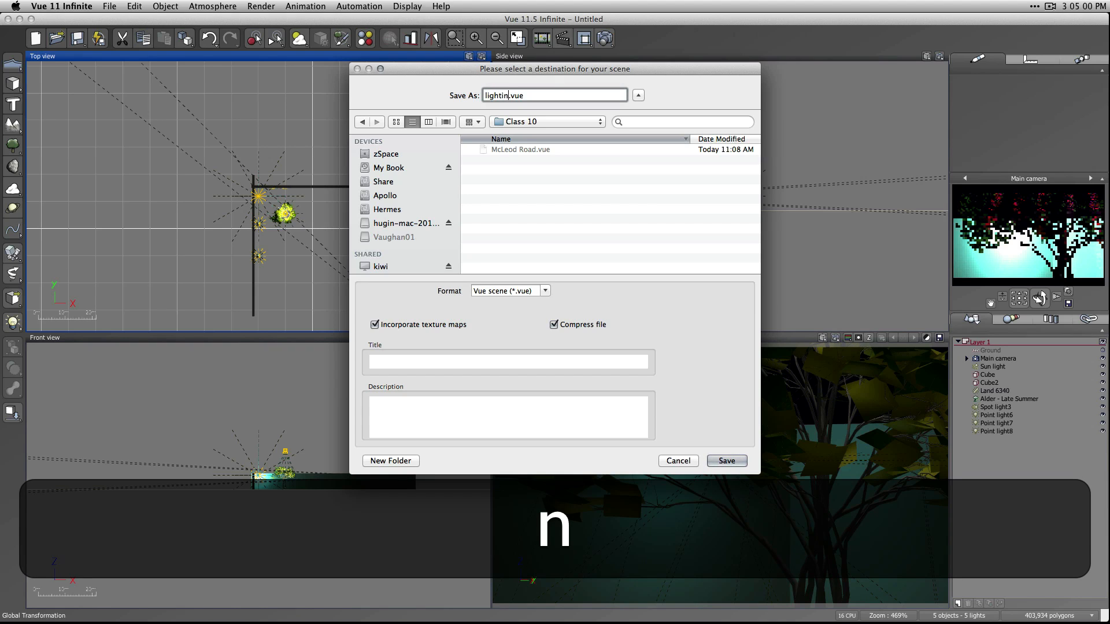
key(Return)
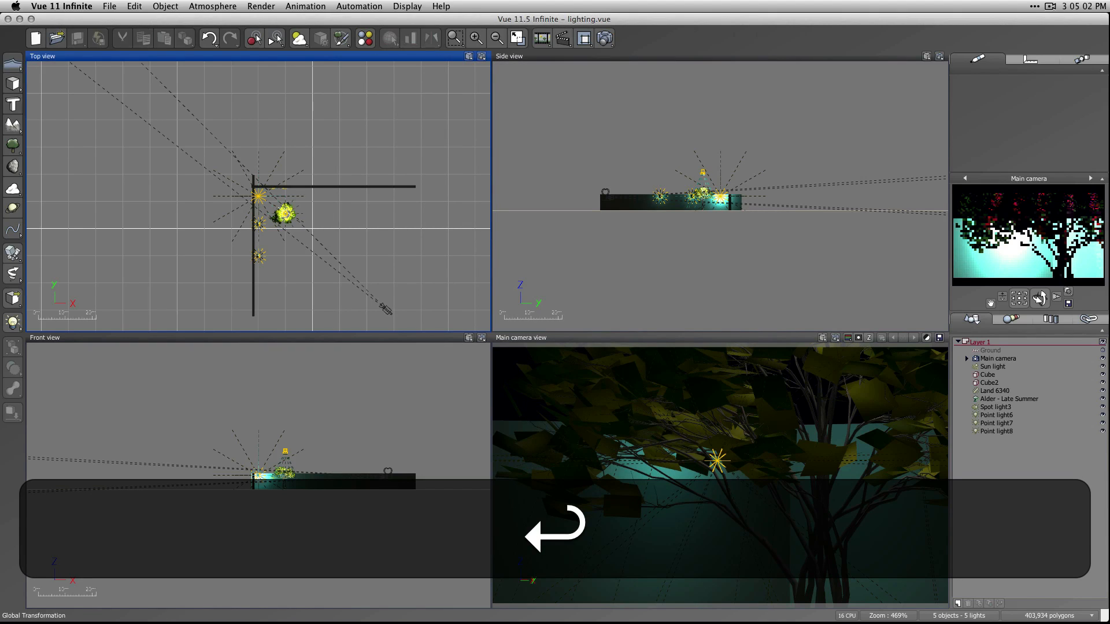
Start a new scene with the Default physical atmosphere and add a standard terrain to it.
click(36, 40)
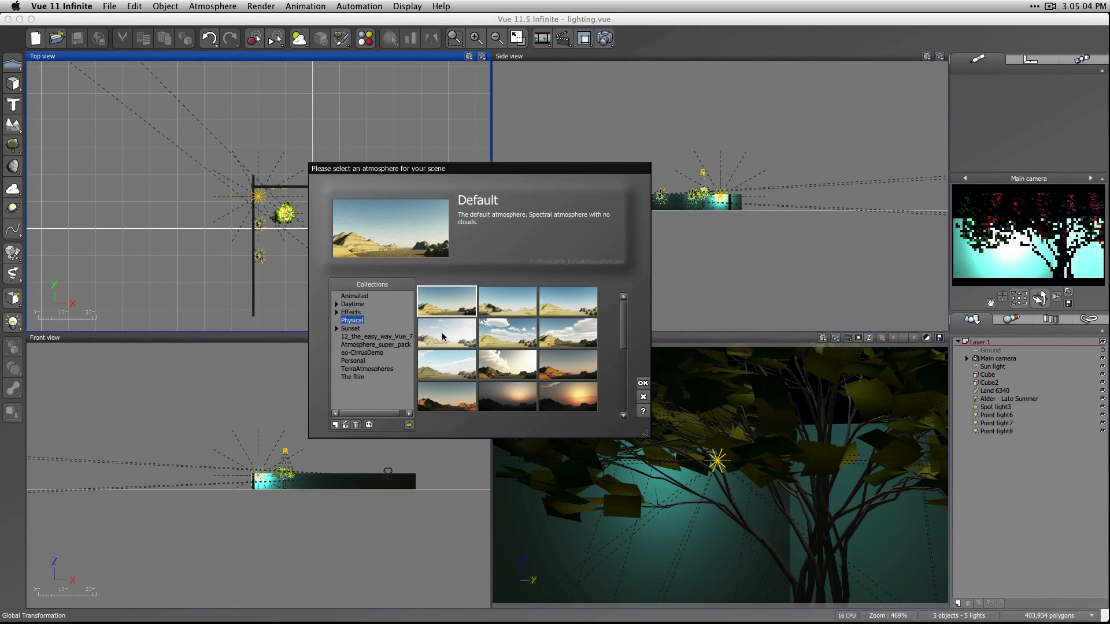
click(643, 383)
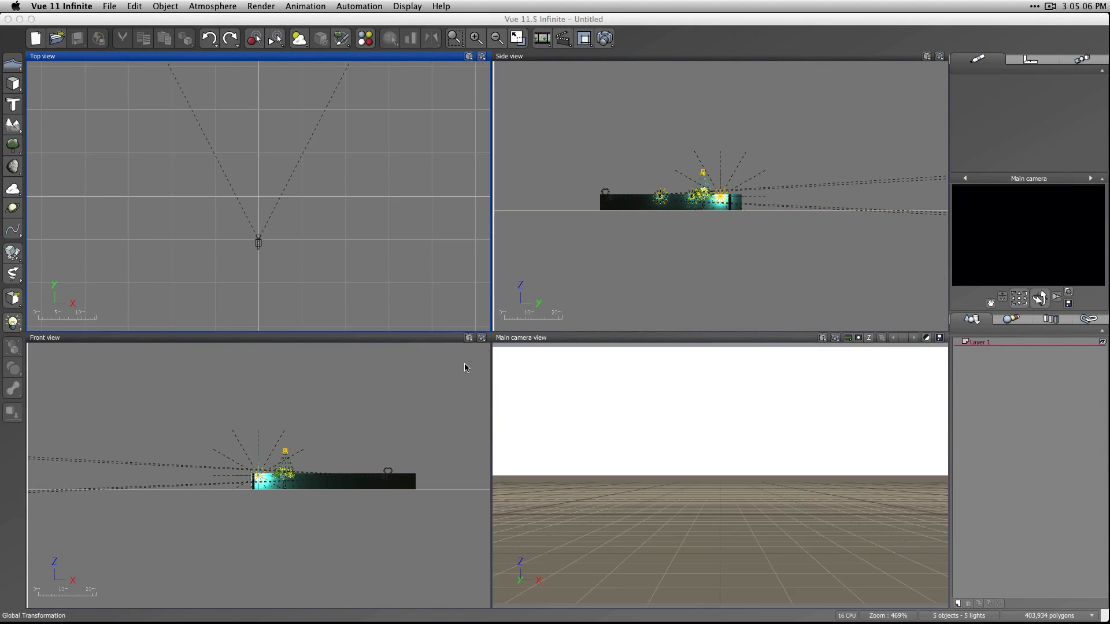
click(13, 125)
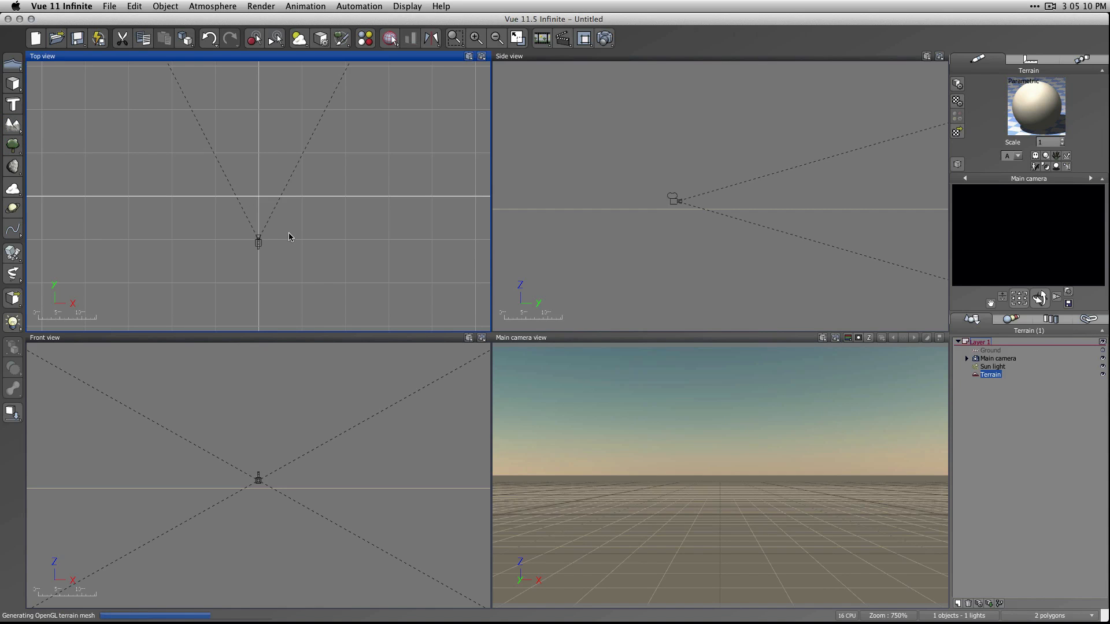
scroll(290, 233, down, 5)
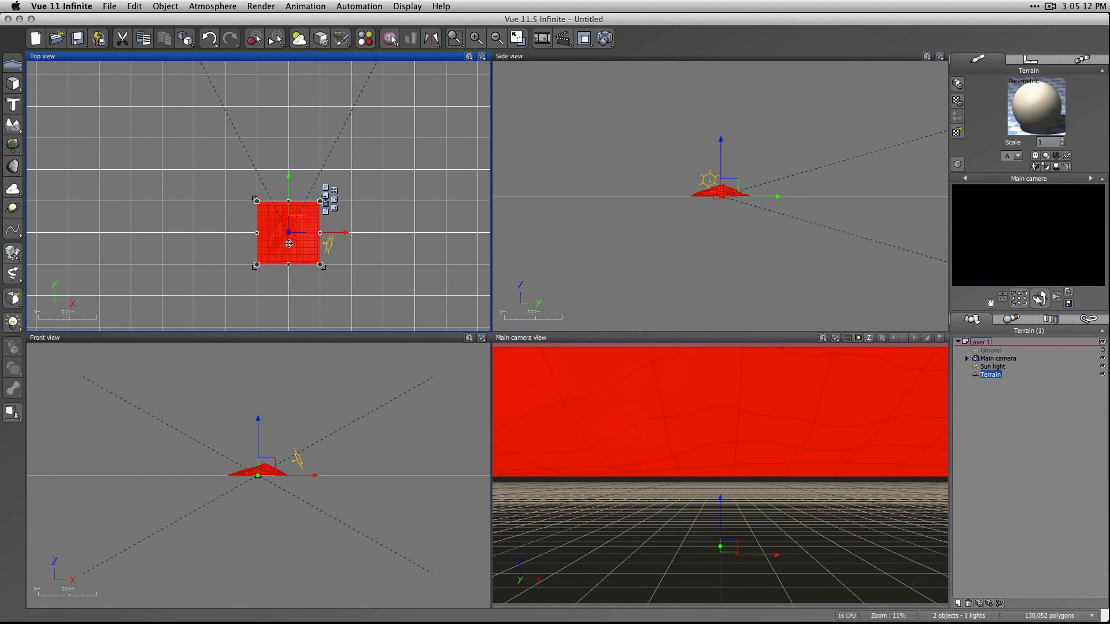
Place the terrain beneath the main camera and raise the camera above its slopes.
drag(297, 225, 305, 173)
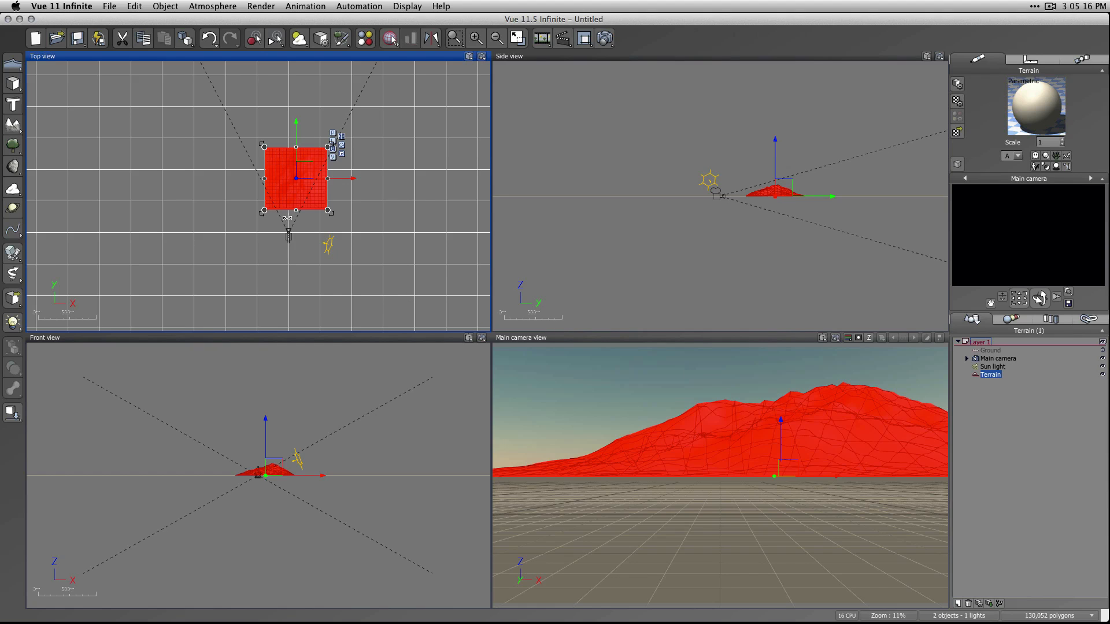
drag(301, 181, 294, 233)
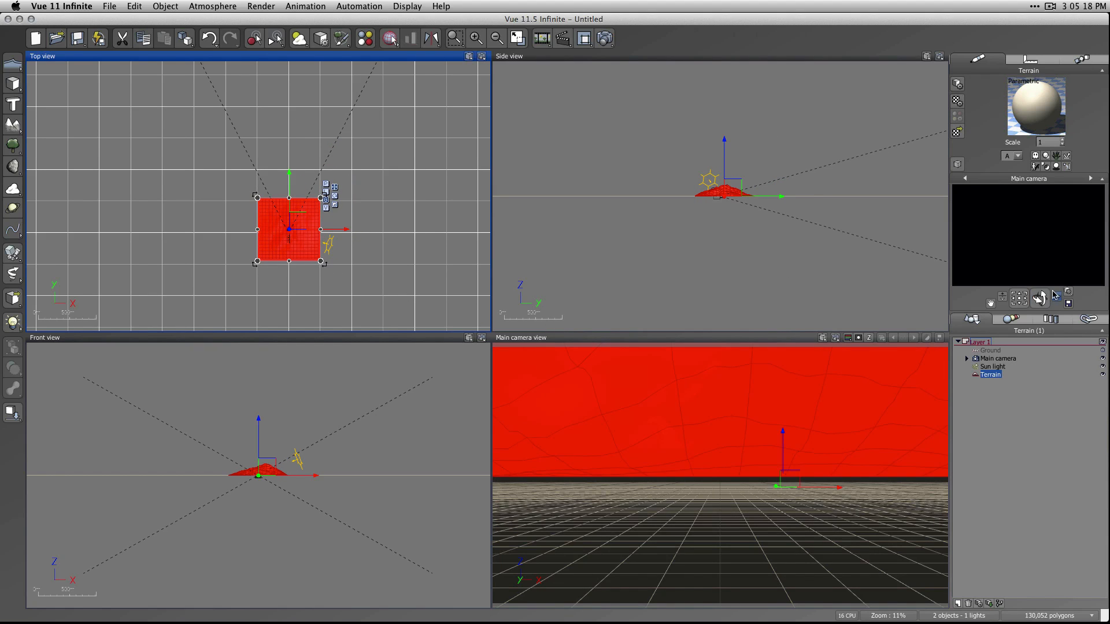
mouse_move(990, 303)
mouse_down()
mouse_move(990, 319)
mouse_move(981, 299)
mouse_up()
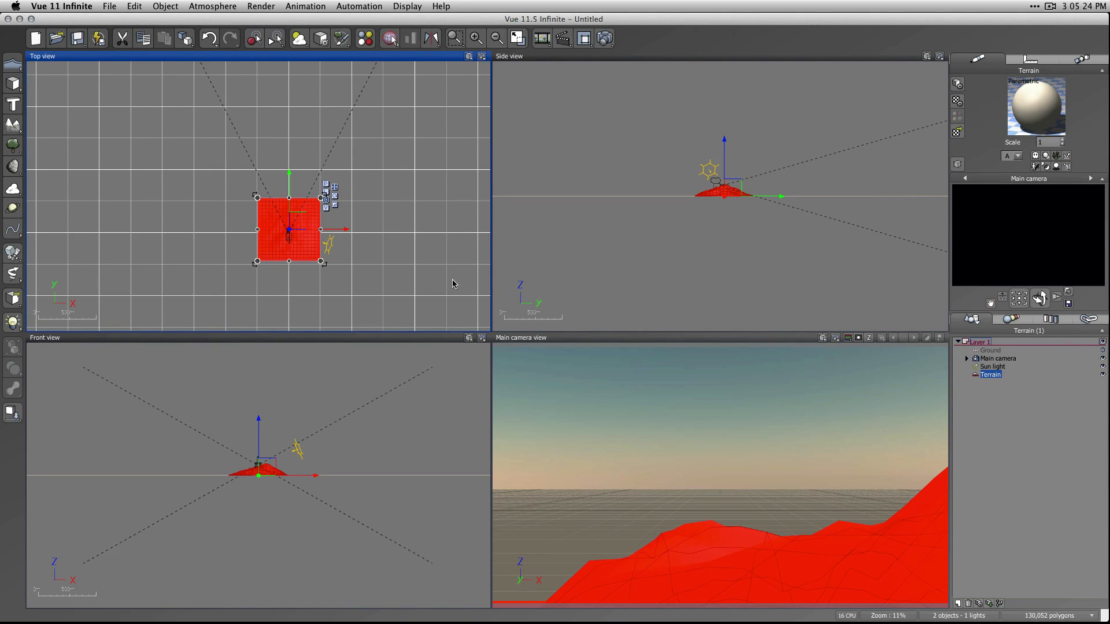
Stretch the terrain sideways to about three times its width, flatten it and shift it slightly forward of the camera.
drag(255, 229, 126, 229)
click(725, 177)
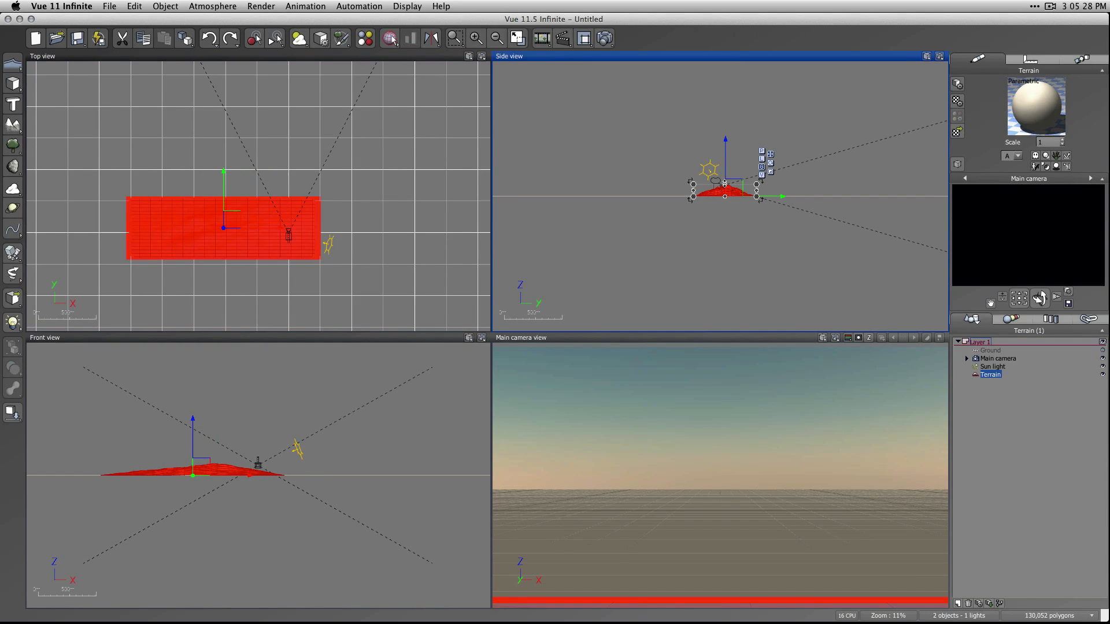
drag(724, 180, 752, 191)
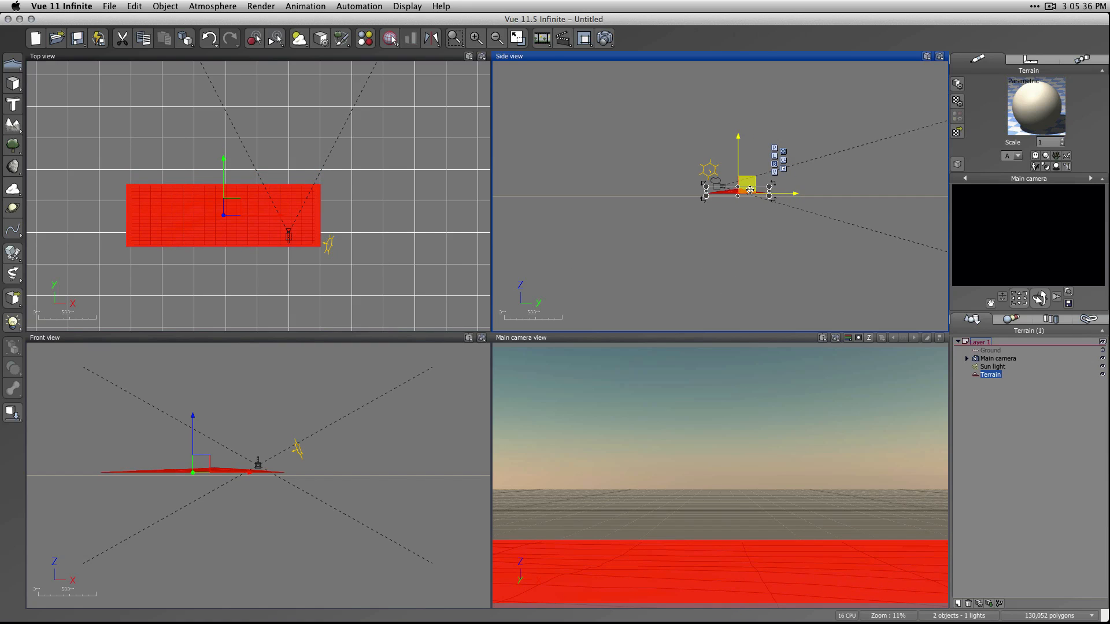
click(775, 248)
Add a sea plane and raise it slightly so that it covers the low edges of the foreground terrain.
click(11, 65)
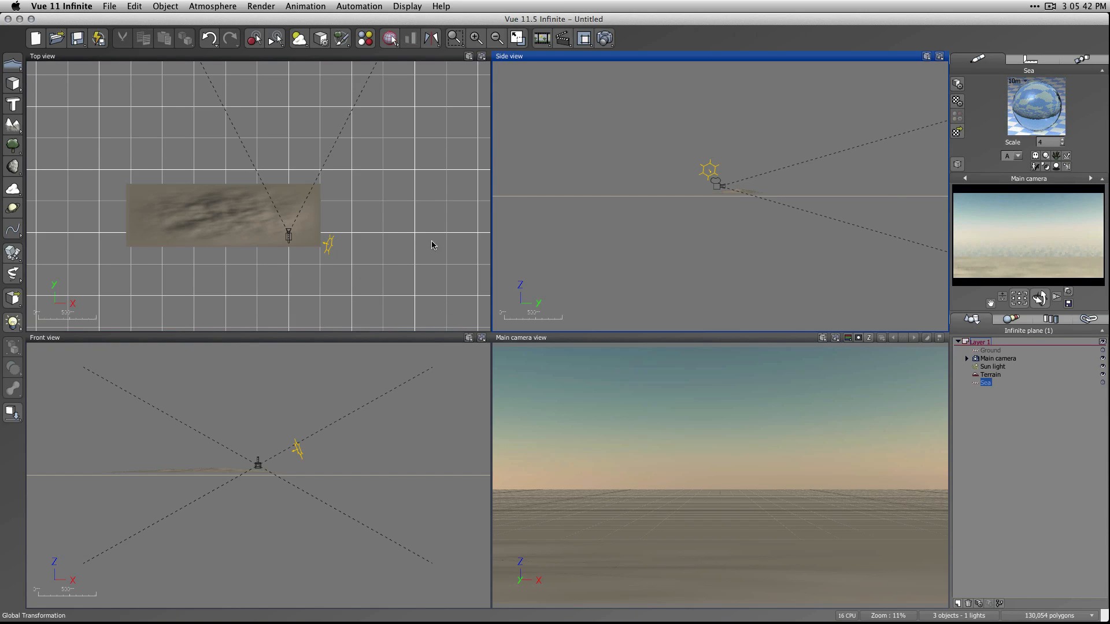
click(751, 200)
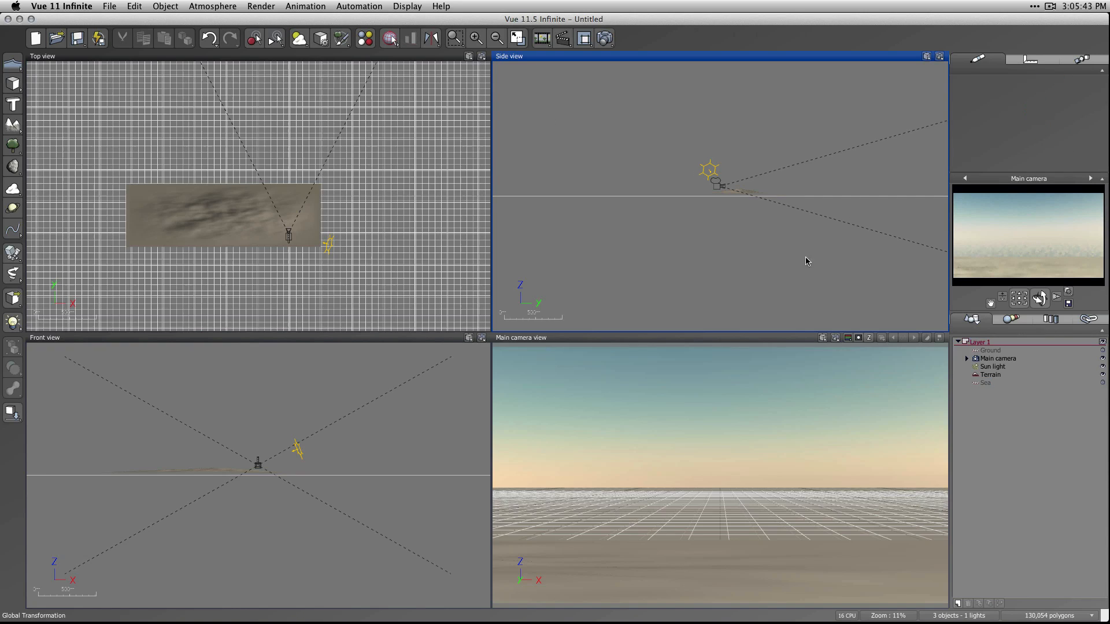
click(985, 383)
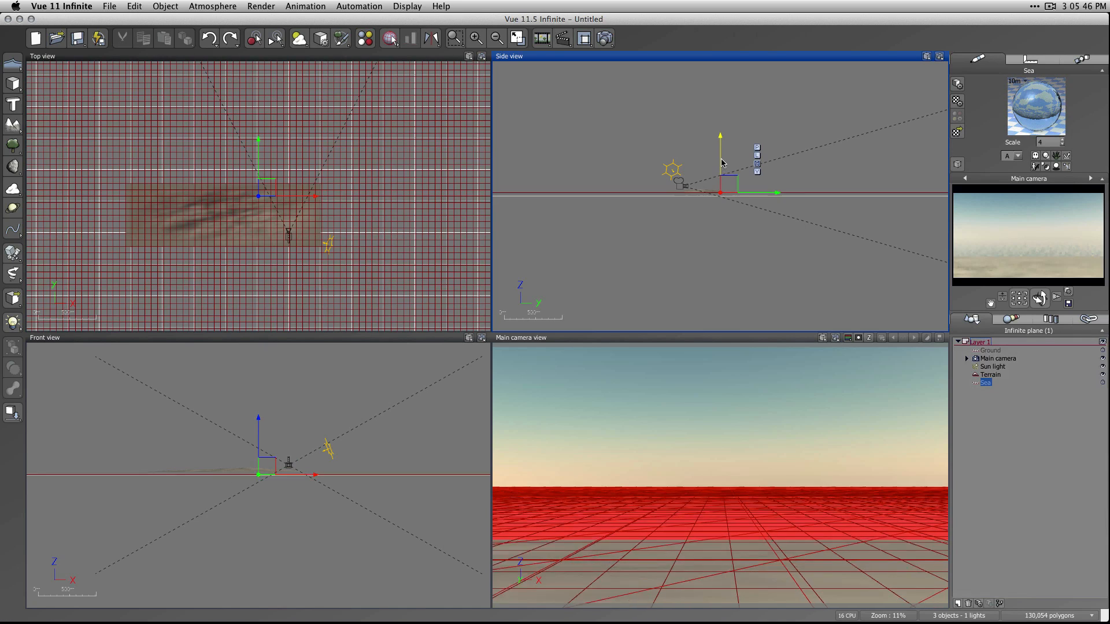
click(1001, 467)
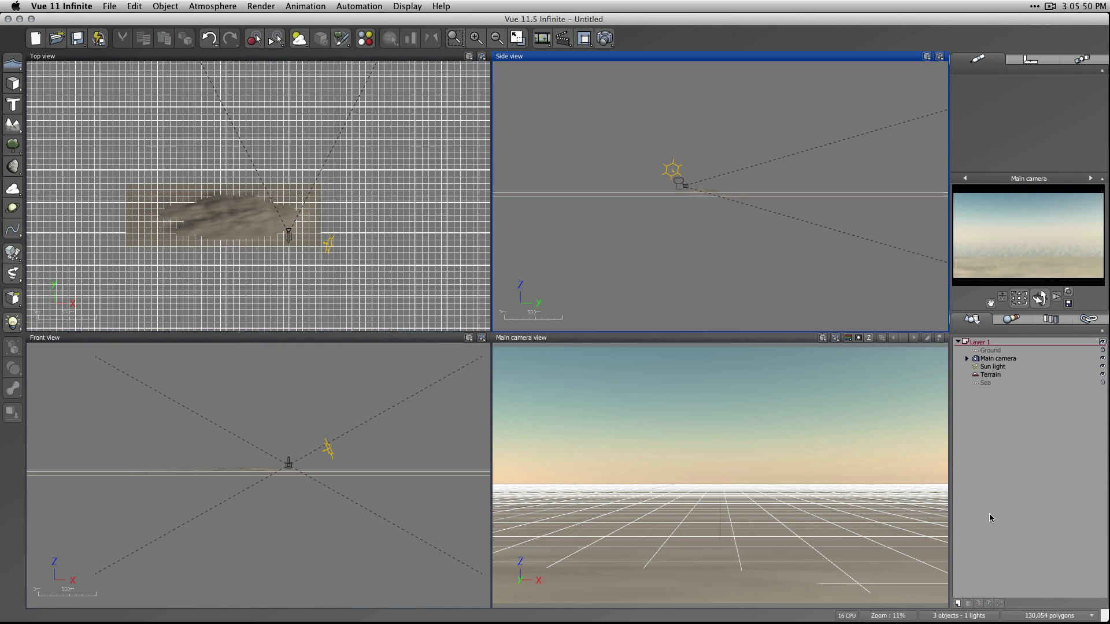
Add a terrain right of centre in the camera view and a wider, taller one behind it to the left.
click(13, 124)
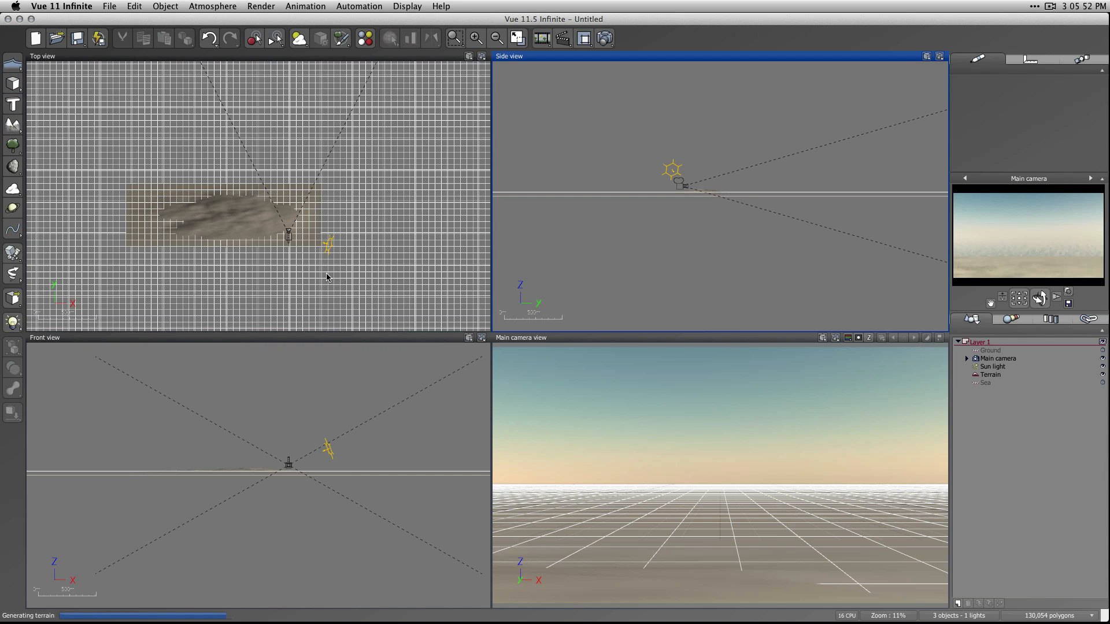
drag(268, 180, 320, 152)
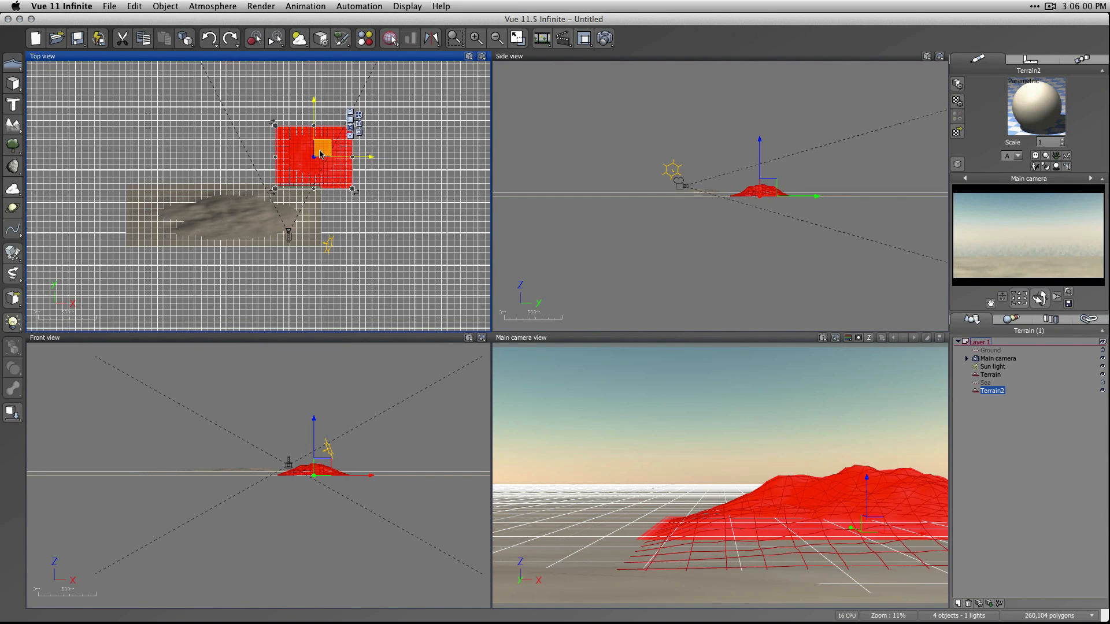
click(13, 125)
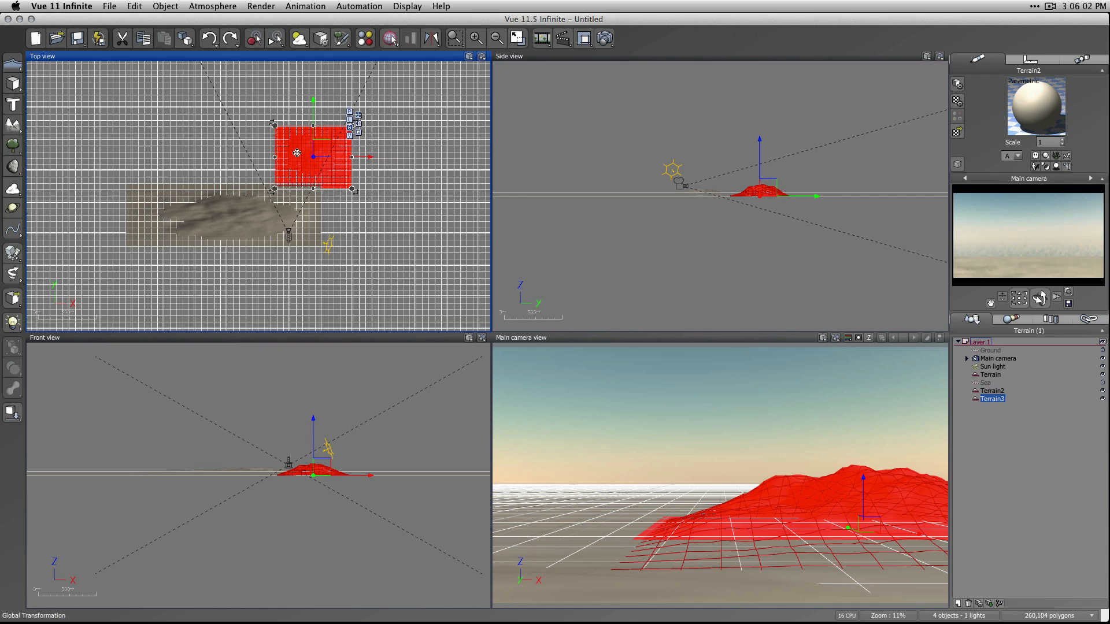
drag(291, 197, 316, 109)
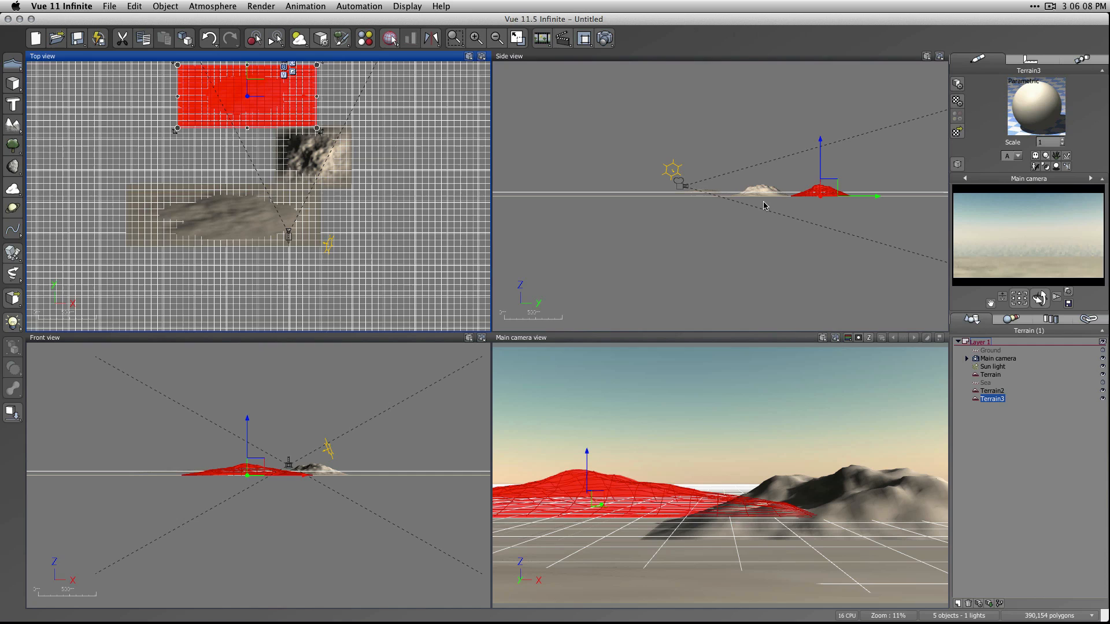
click(819, 188)
mouse_move(818, 188)
mouse_down()
mouse_move(818, 164)
mouse_move(820, 175)
mouse_up()
Add a fourth terrain behind the other mountains, widen it across the camera view and stretch it into the tallest peak.
click(358, 273)
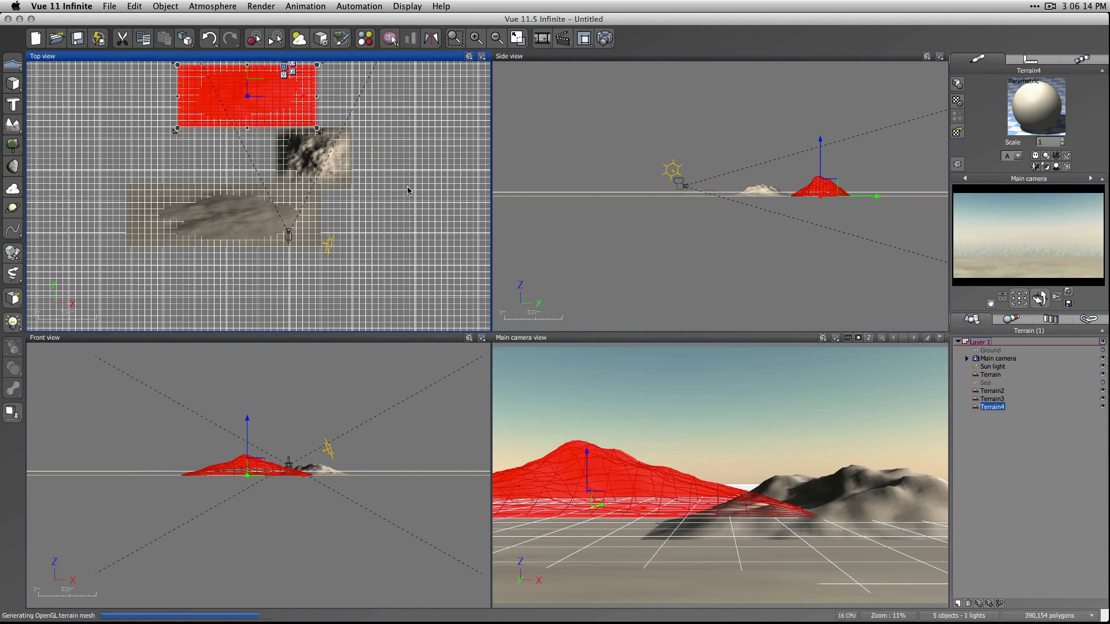
right_drag(410, 212, 374, 285)
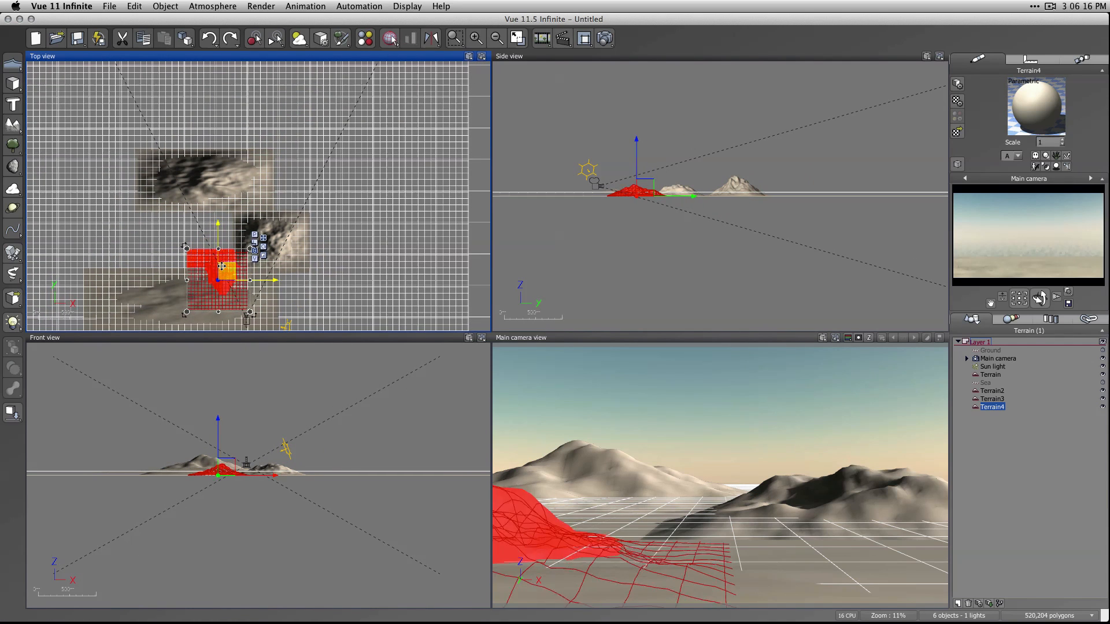
drag(226, 255, 392, 124)
drag(310, 117, 254, 117)
click(790, 193)
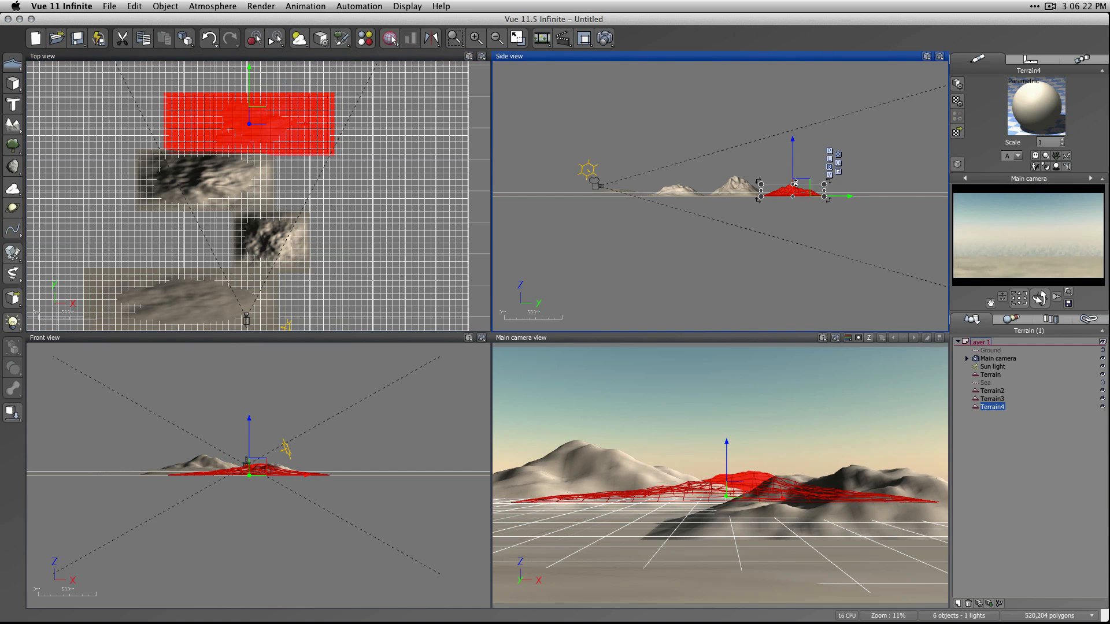
drag(792, 186, 793, 162)
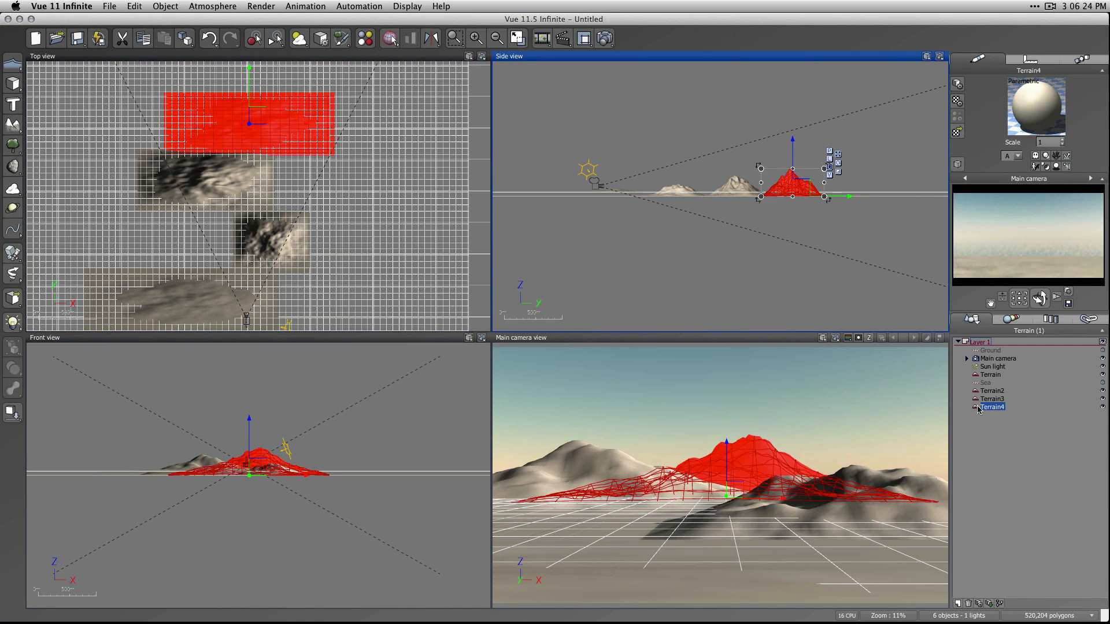
click(1007, 493)
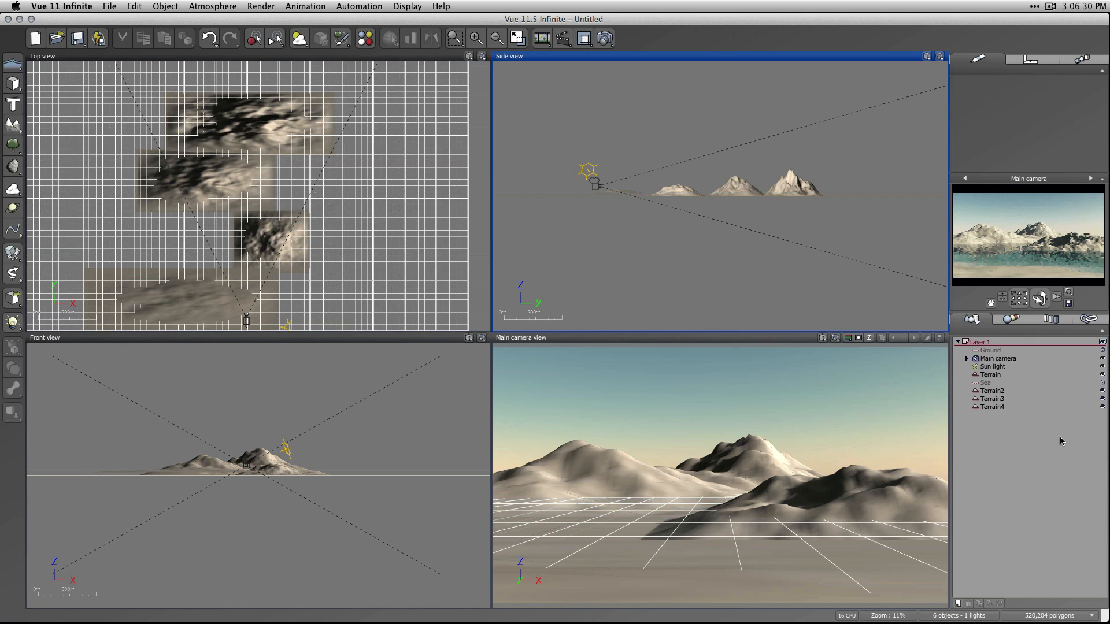
Duplicate the sun light in place and select the original sun light again.
click(993, 367)
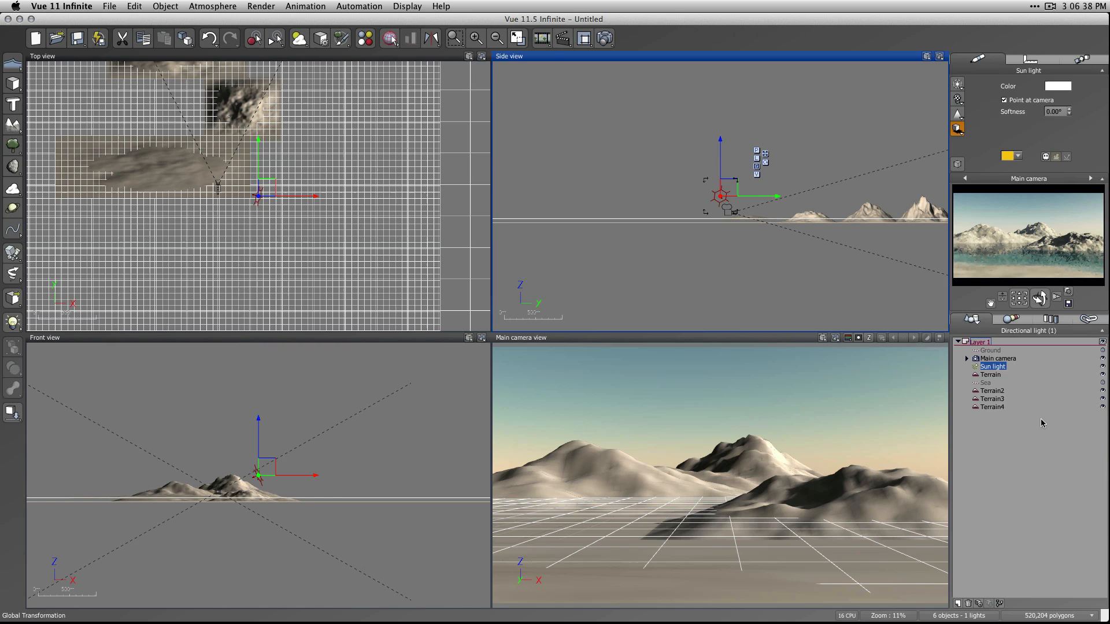
key(super)
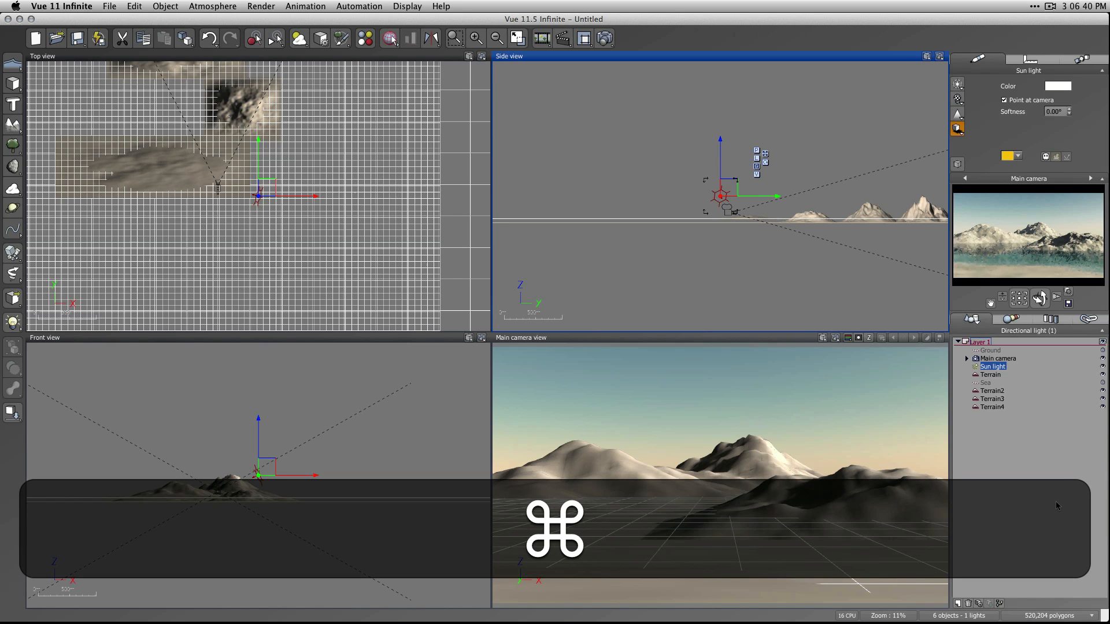
key(super+d)
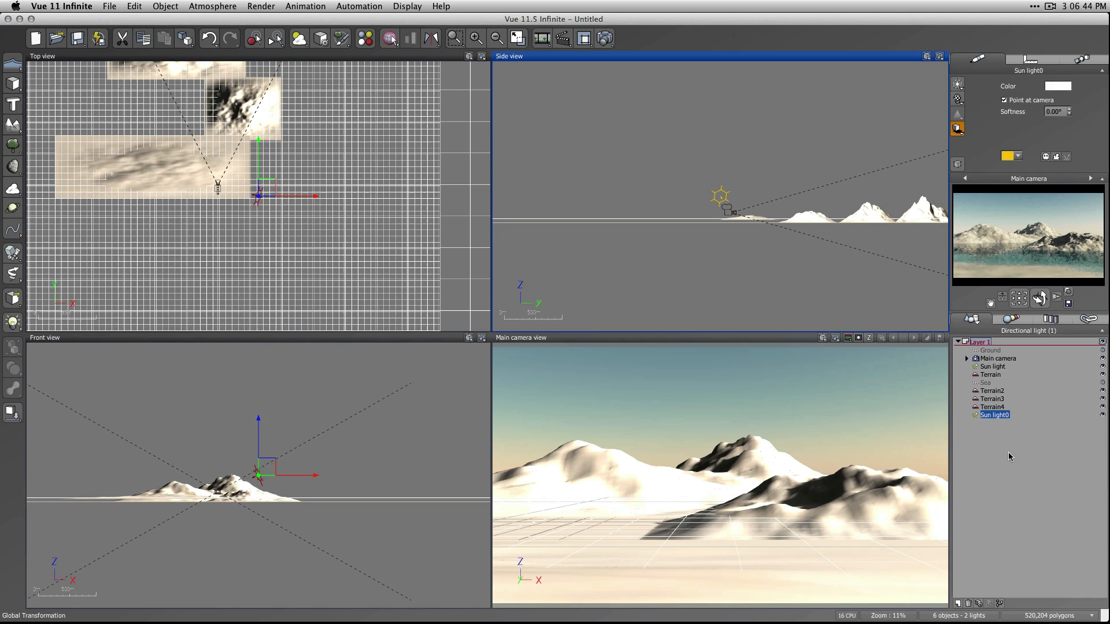
click(991, 367)
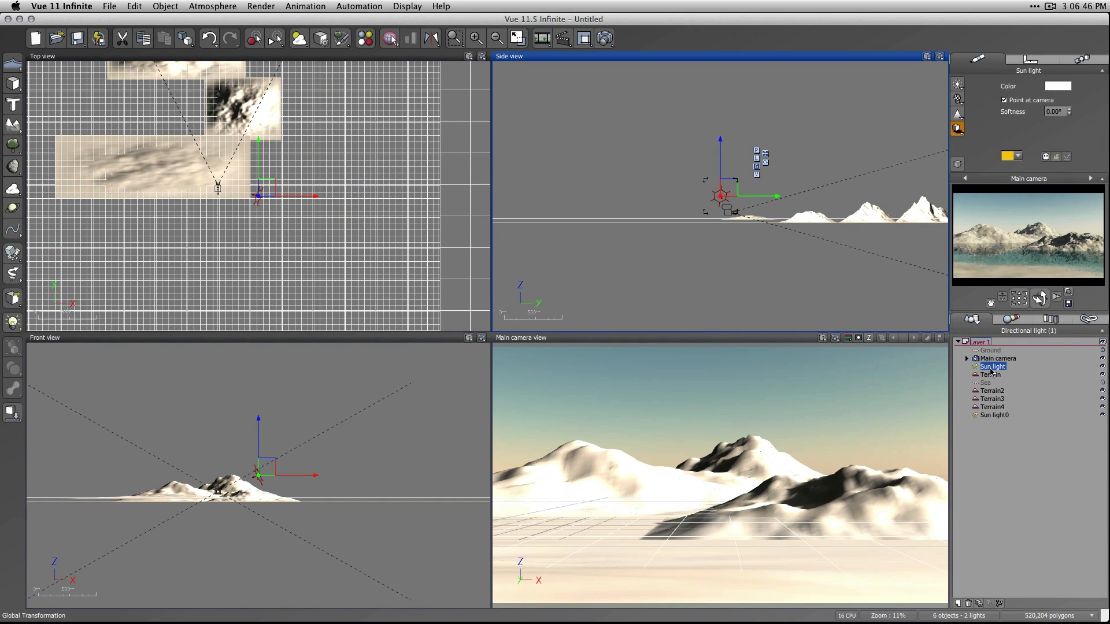
Extend the original Sun light's object influence so that the first terrain is marked along with Ground.
double_click(991, 370)
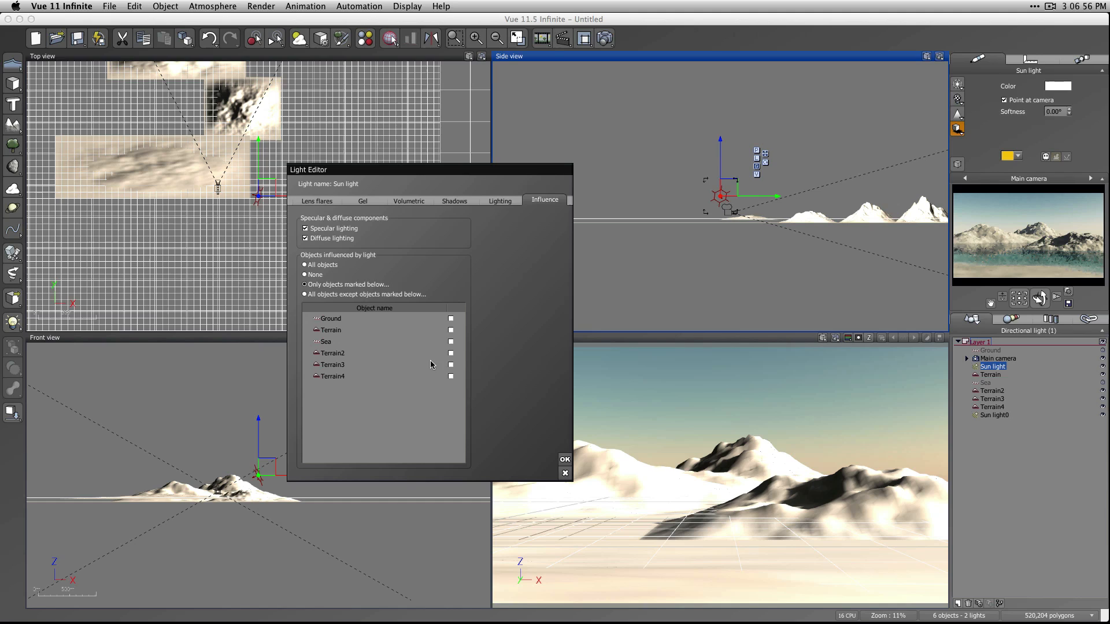
click(450, 330)
click(565, 460)
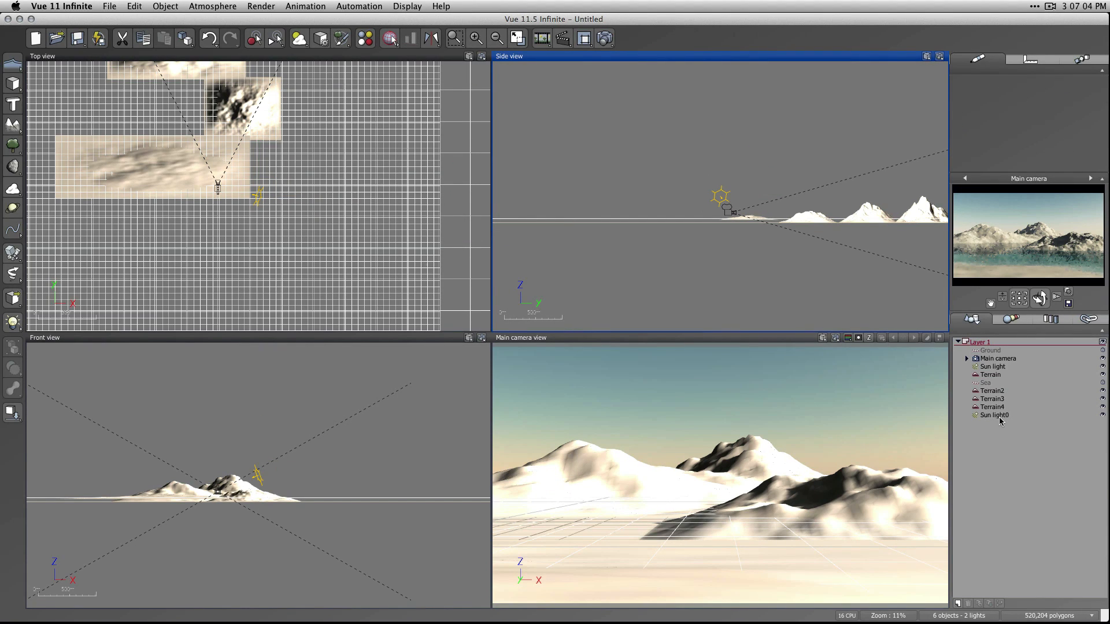
Restrict the duplicated Sun light0 to influencing only marked objects, with only Terrain2 marked.
click(997, 416)
double_click(998, 416)
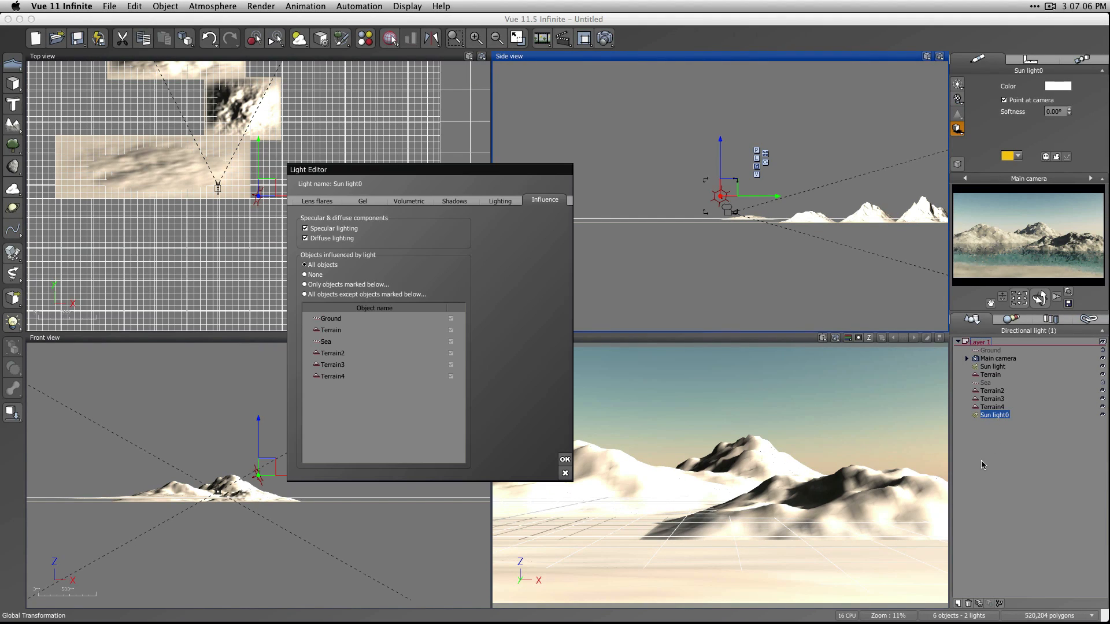
click(334, 285)
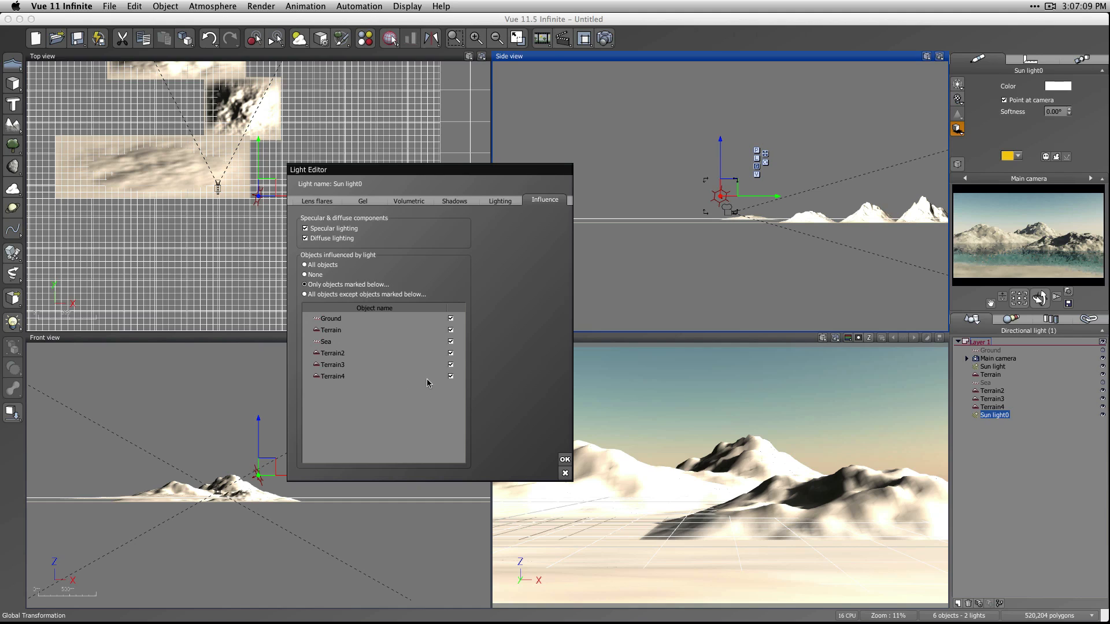
click(451, 341)
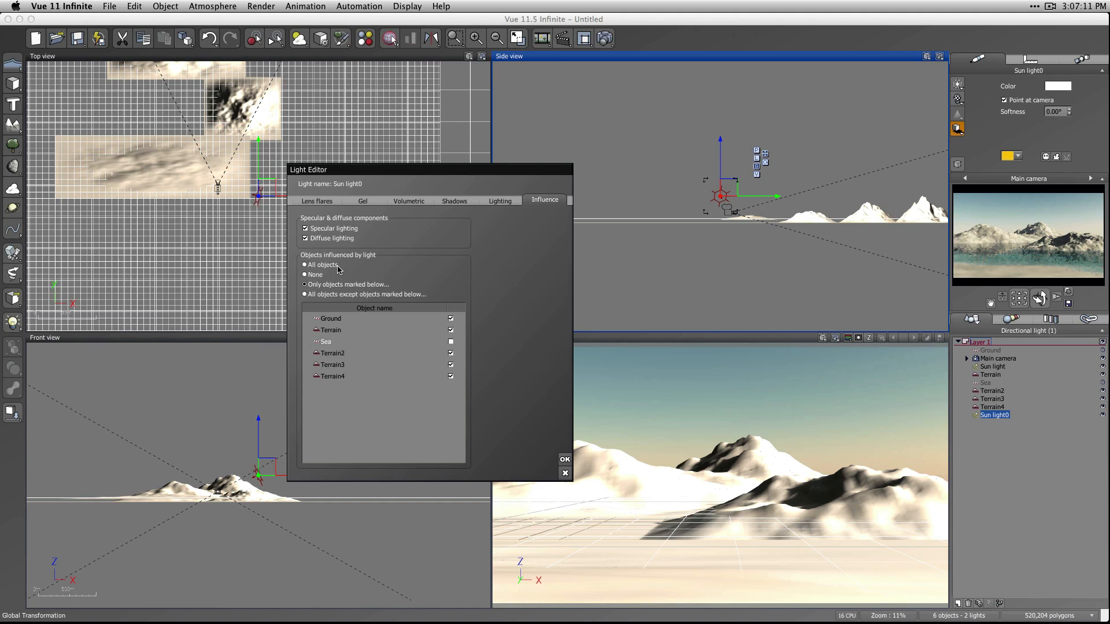
click(314, 285)
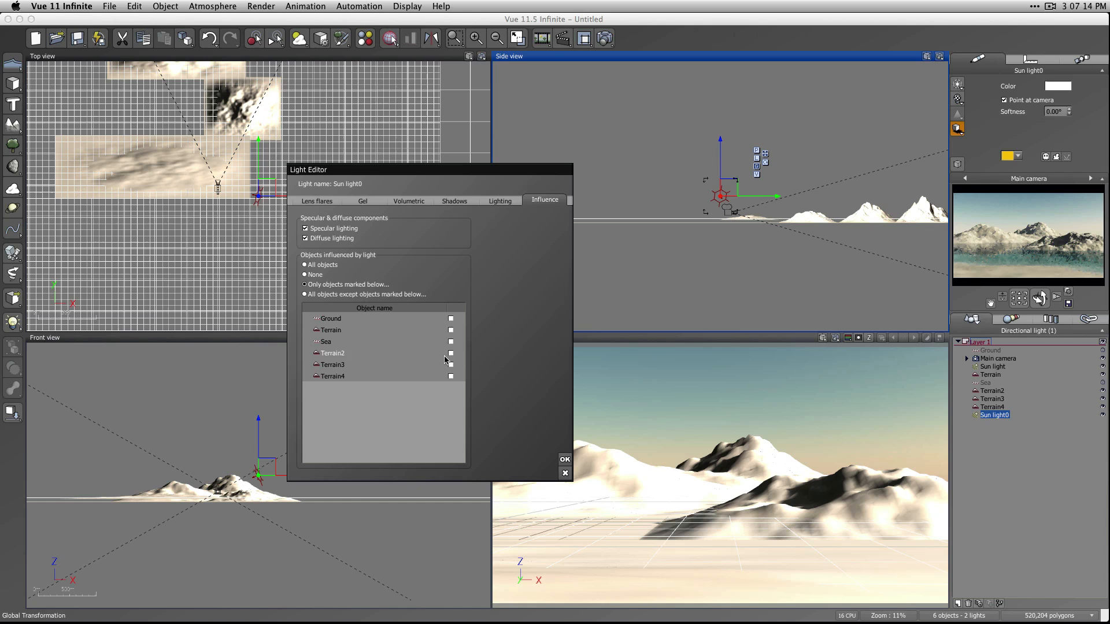
click(565, 460)
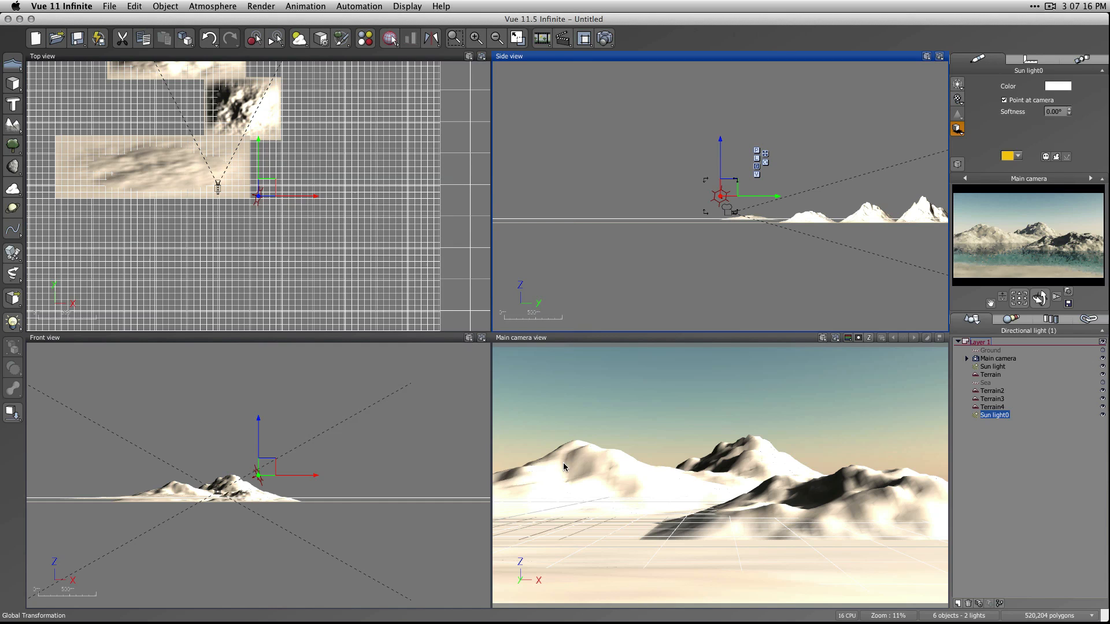
Duplicate Sun light0 and make the copy influence only Terrain3 instead of Terrain2.
key(super+d)
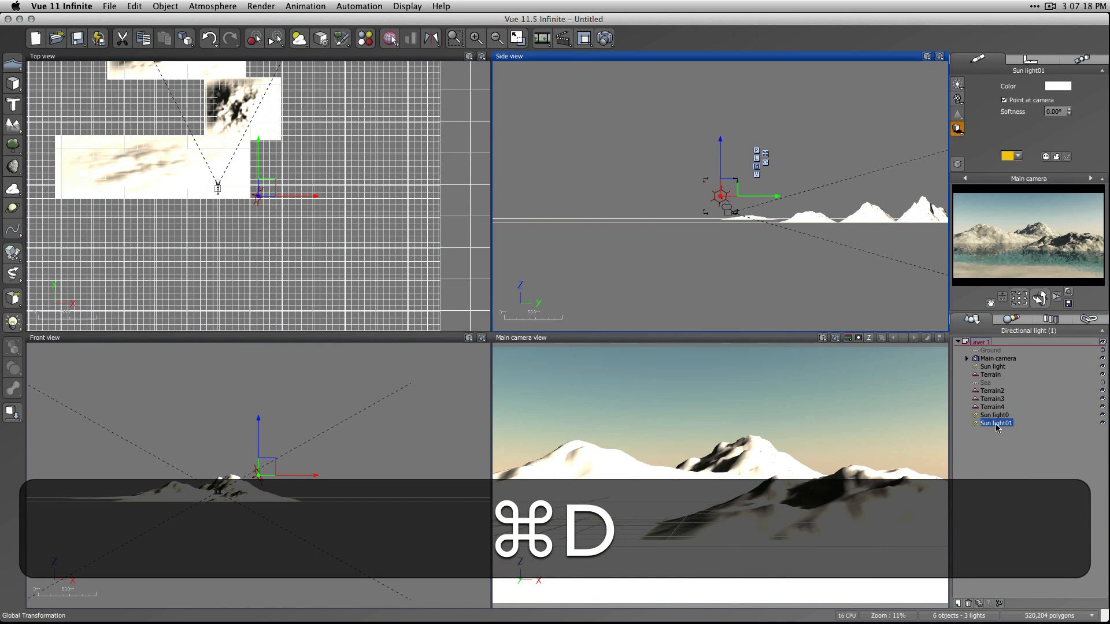
double_click(996, 424)
click(451, 364)
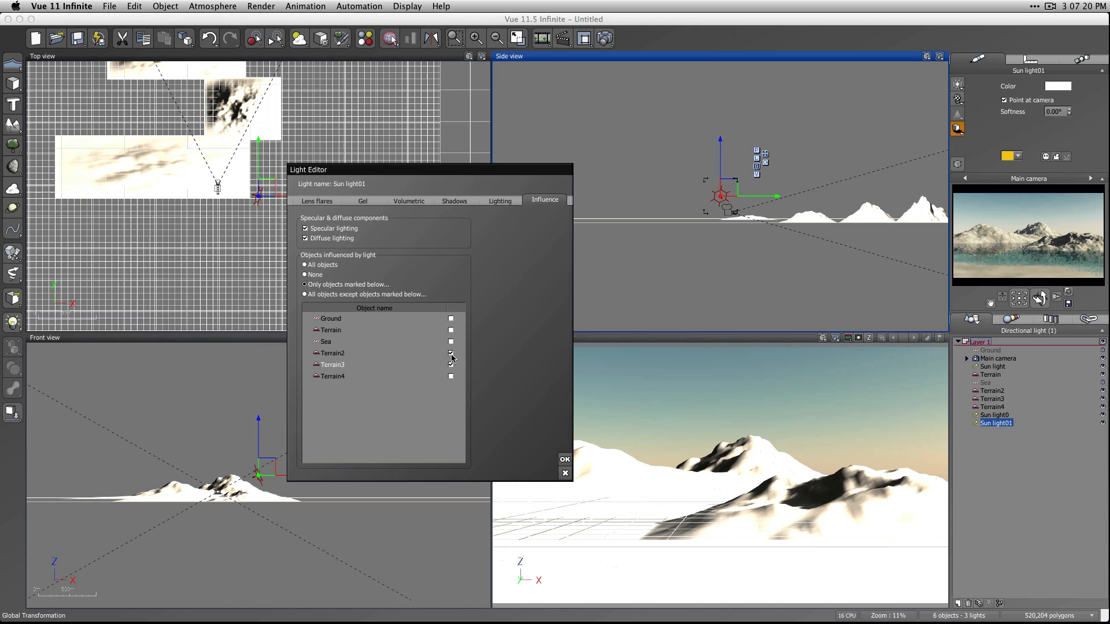
click(564, 460)
click(1011, 484)
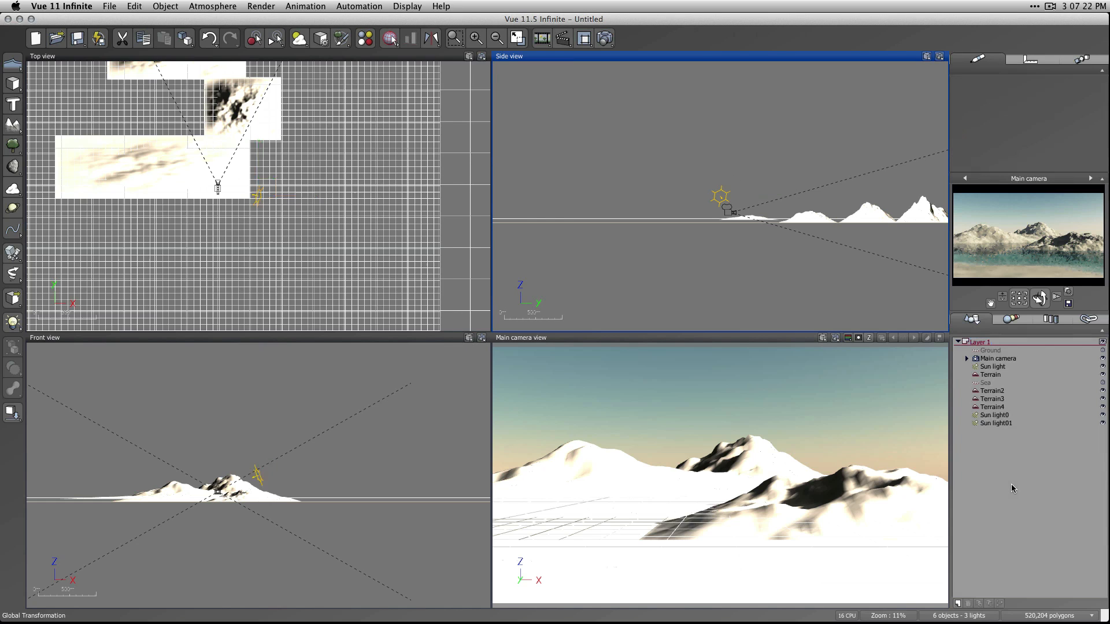
Duplicate Sun light01 and make the copy influence only Terrain4 instead of Terrain3.
key(super+d)
click(996, 424)
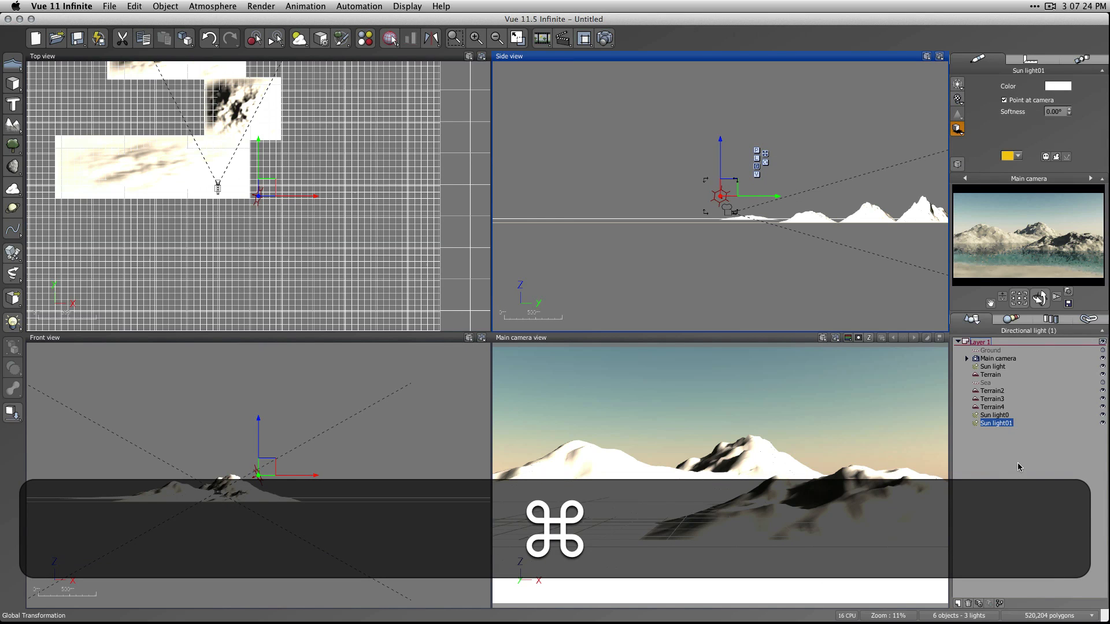
key(super+d)
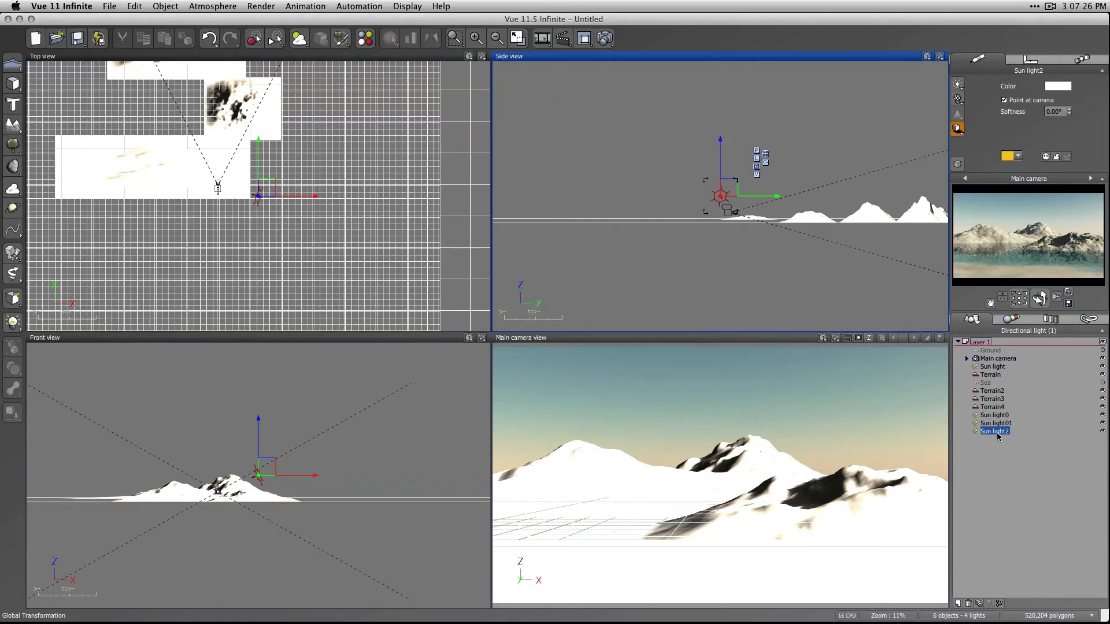
double_click(994, 431)
click(450, 365)
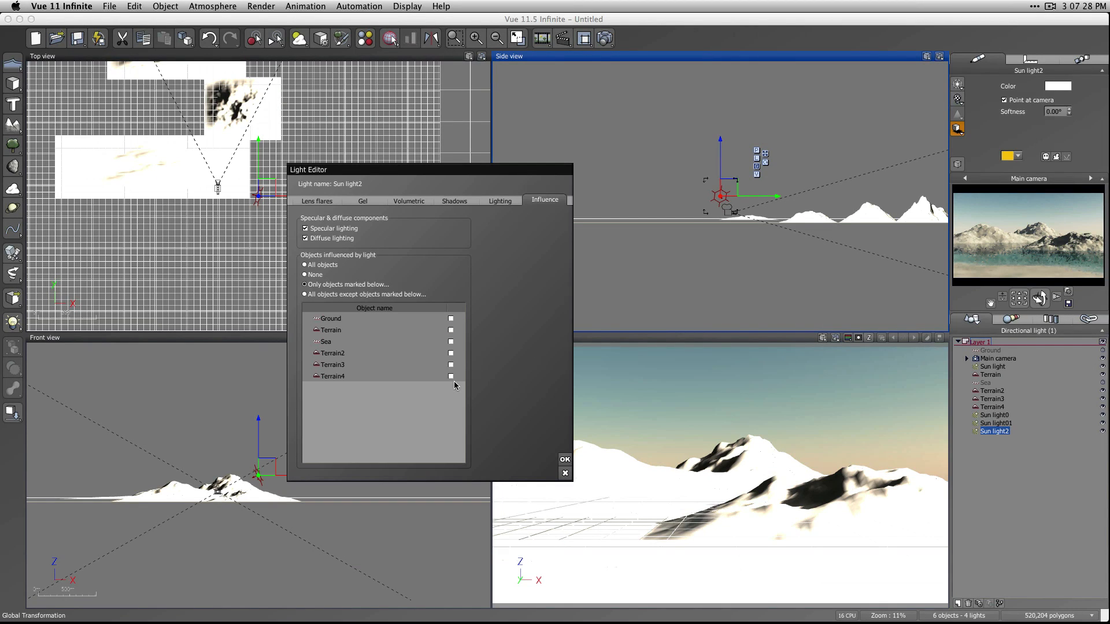
click(450, 377)
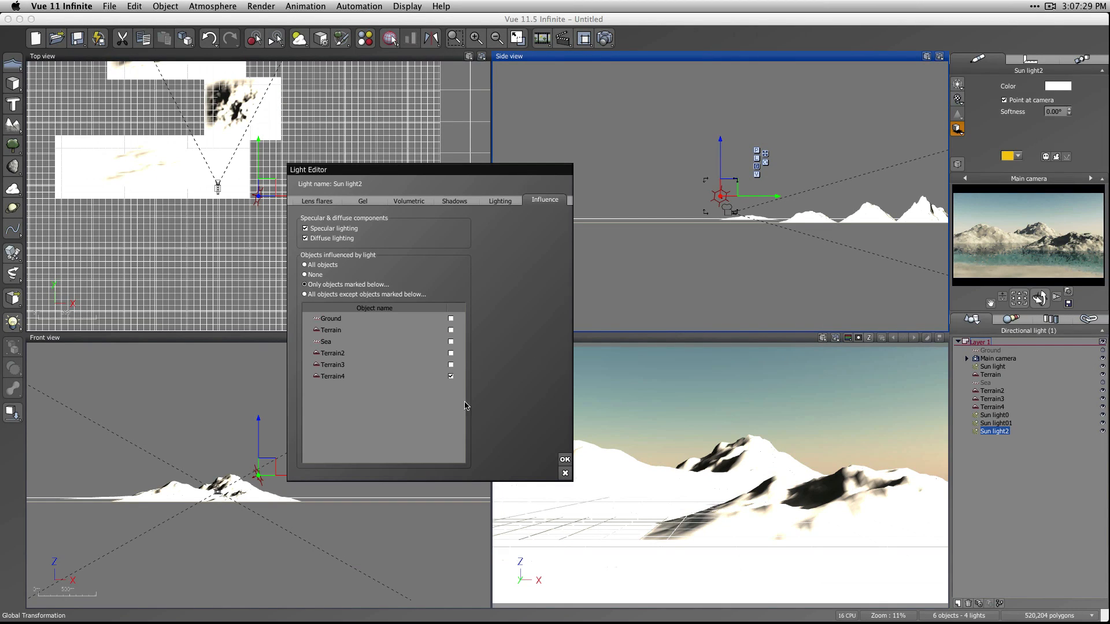
click(562, 461)
click(1040, 485)
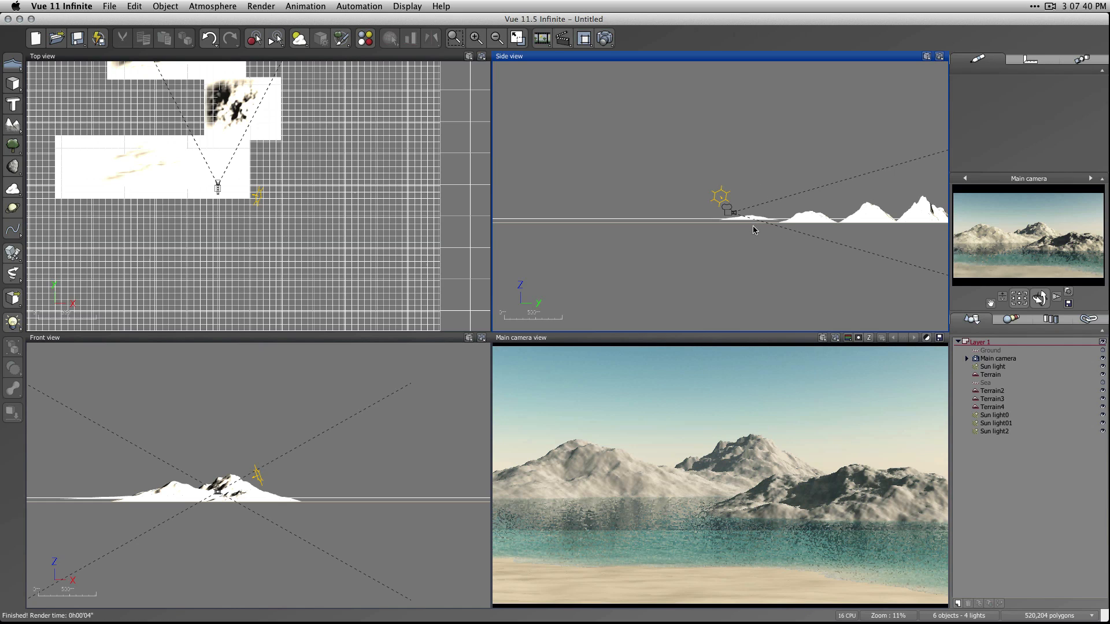
Render the scene to screen at Final quality with a resolution of 800x450.
click(605, 39)
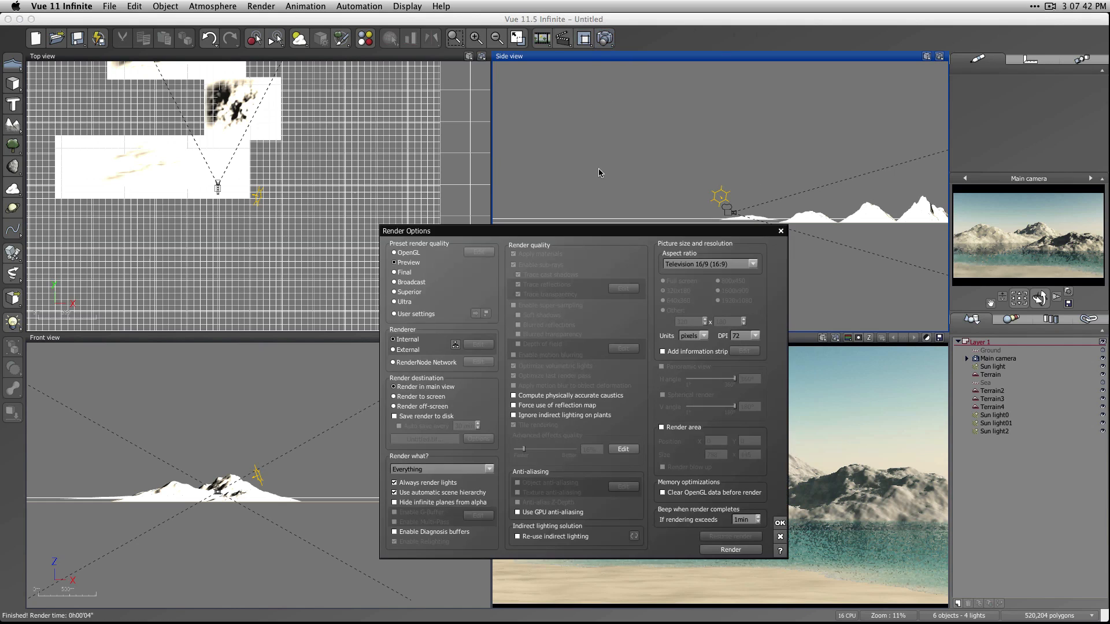
click(399, 273)
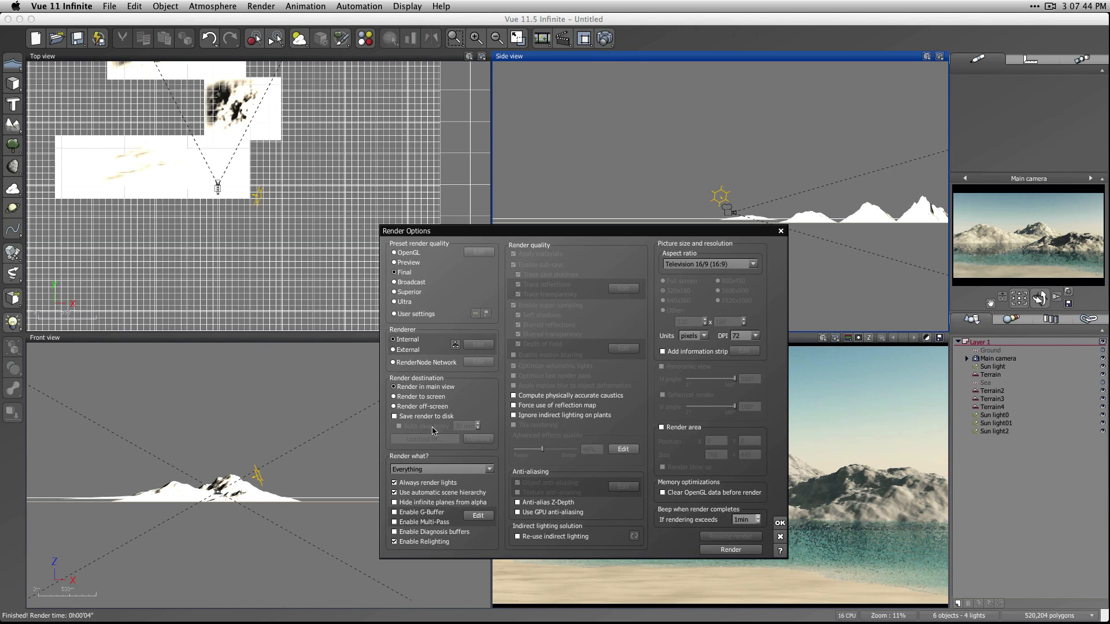
click(414, 397)
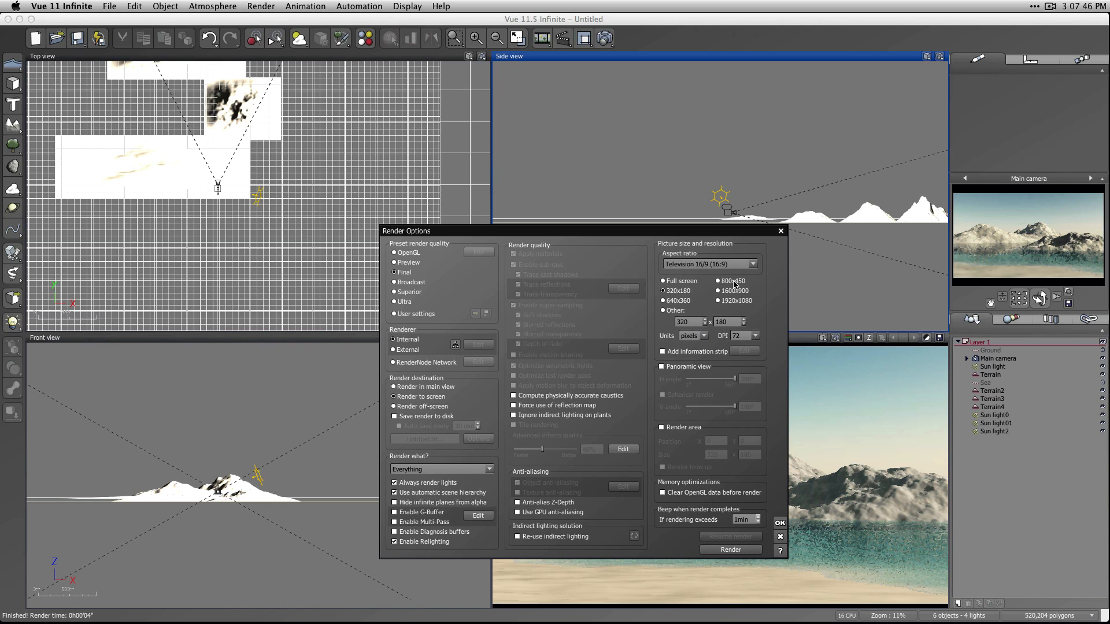
click(714, 550)
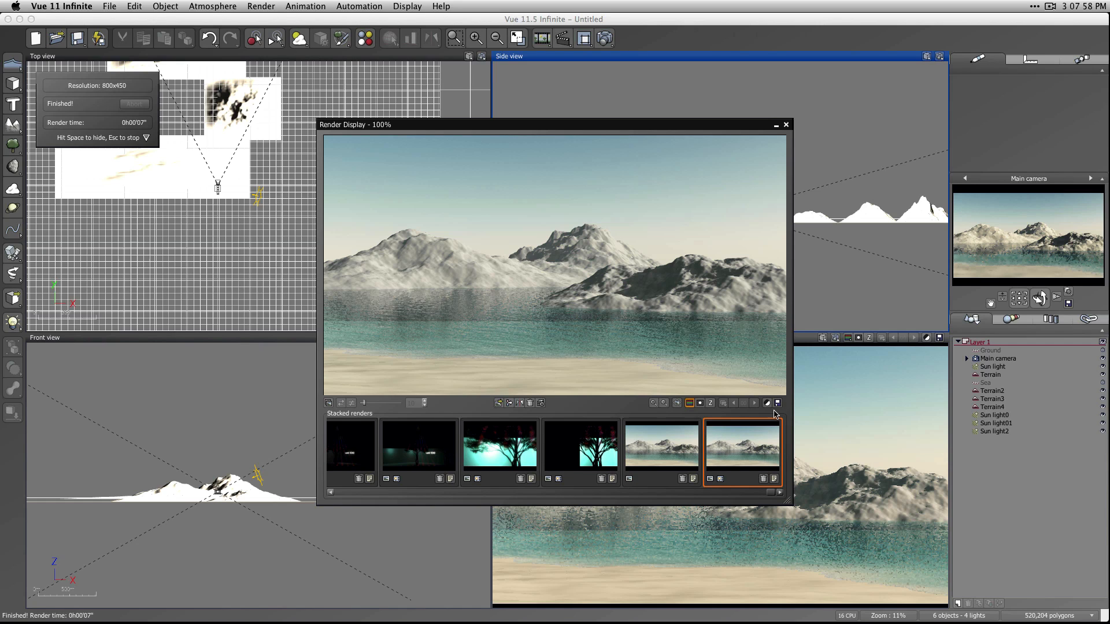
Relight the finished render with Sun light0 at 0.74, Sun light01 at 0.34, Sun light2 at 0.2 and Ambient at 0.8, and close the render display.
click(767, 402)
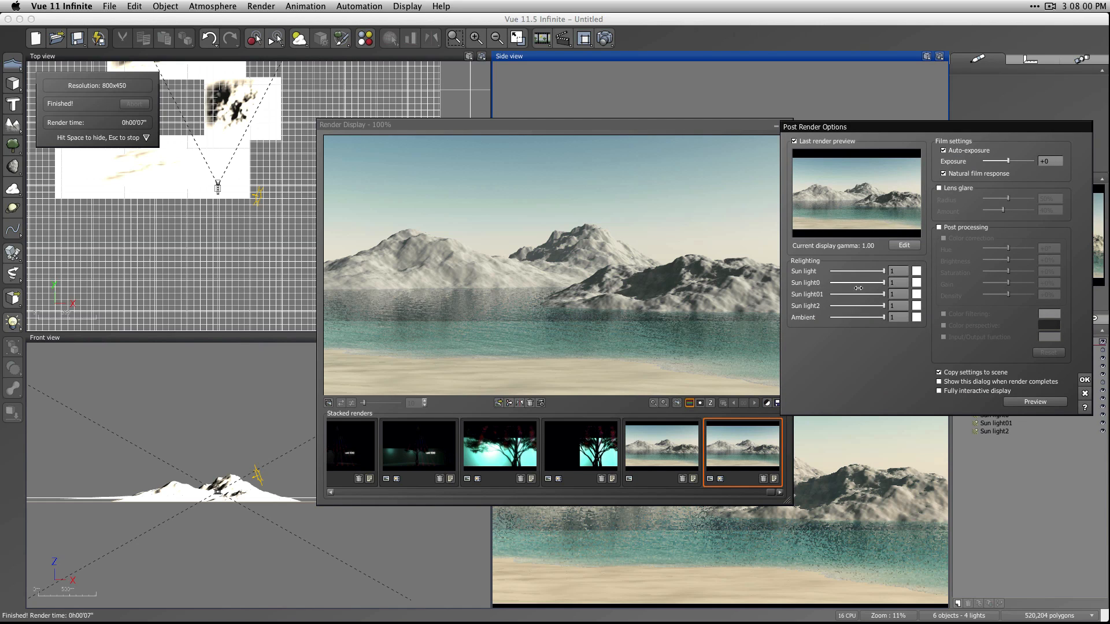
drag(880, 283, 872, 317)
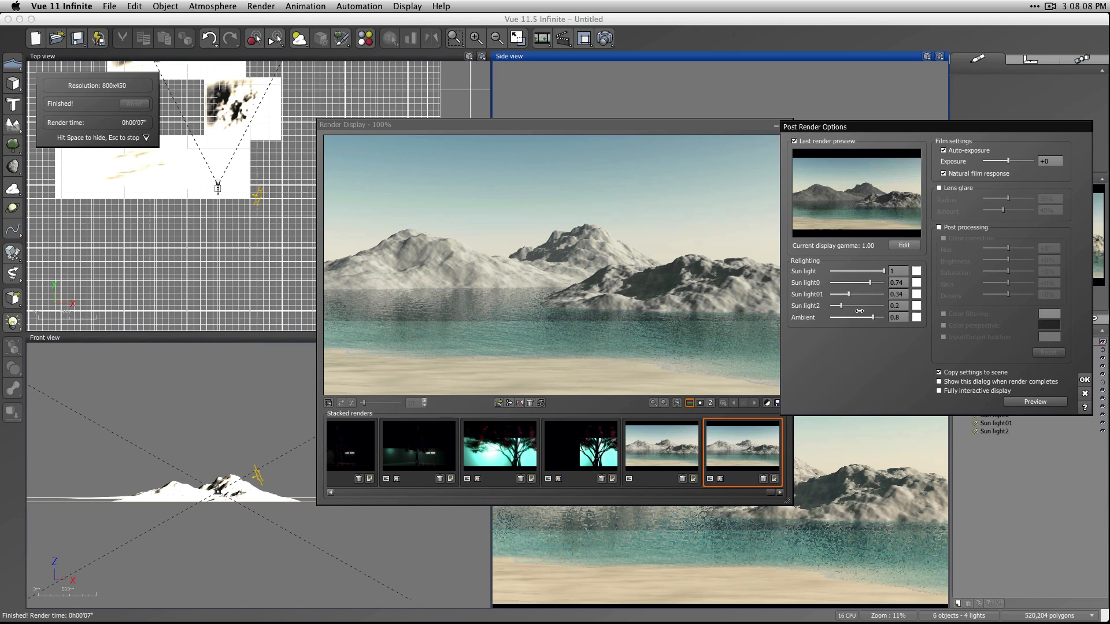
mouse_move(882, 270)
mouse_down()
mouse_move(839, 273)
mouse_move(885, 272)
mouse_up()
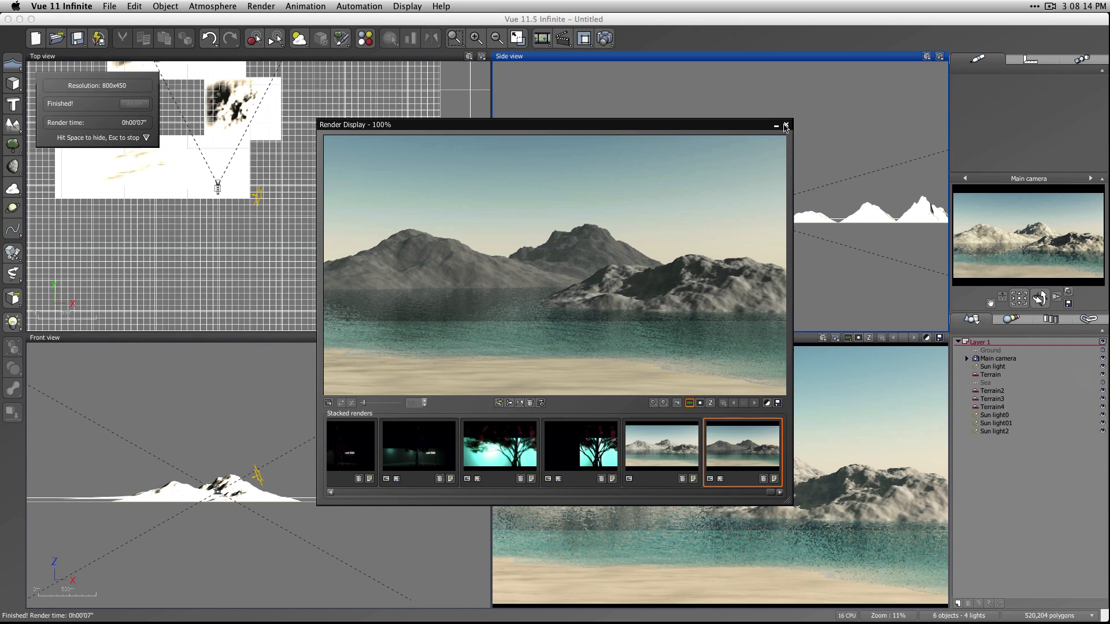
click(785, 126)
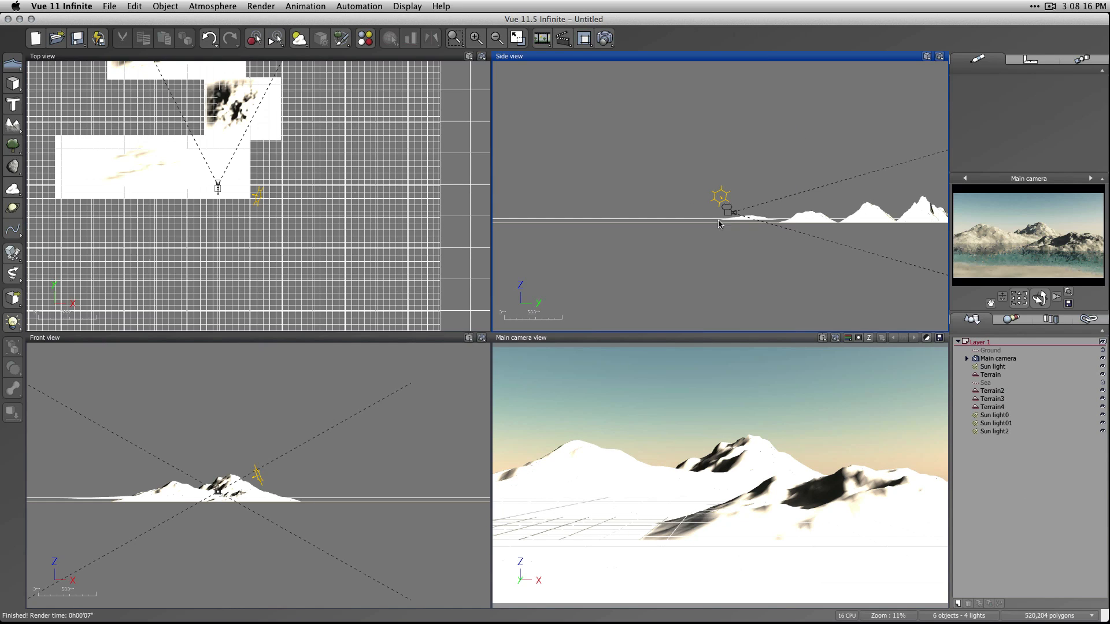
Duplicate Sun light2 and make the copy influence Ground, Terrain and Sea instead of Terrain4.
click(996, 432)
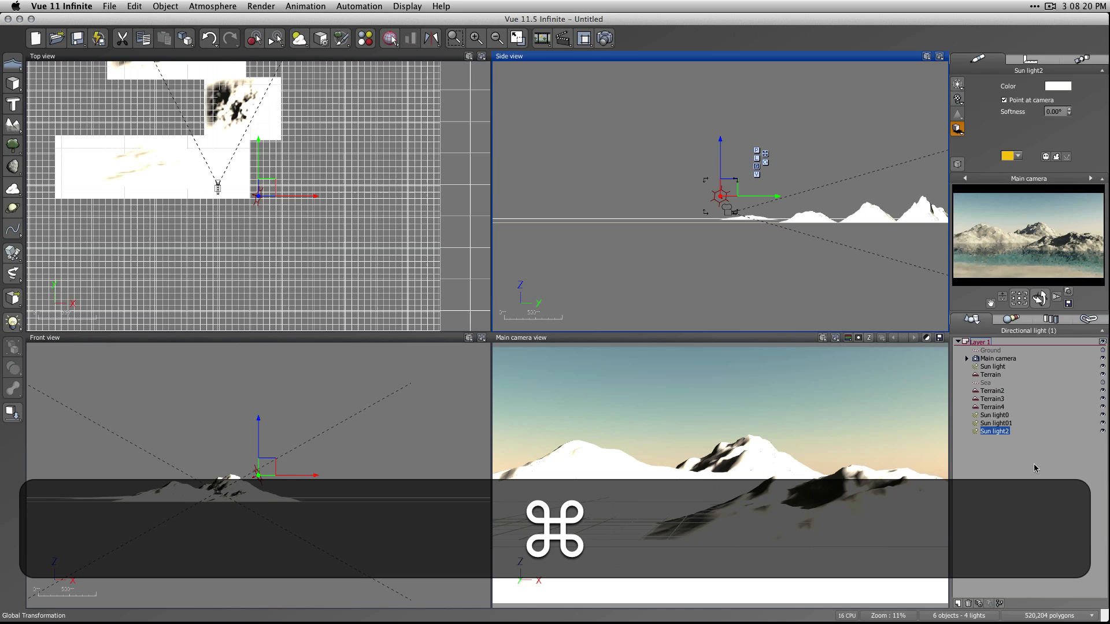
key(super+d)
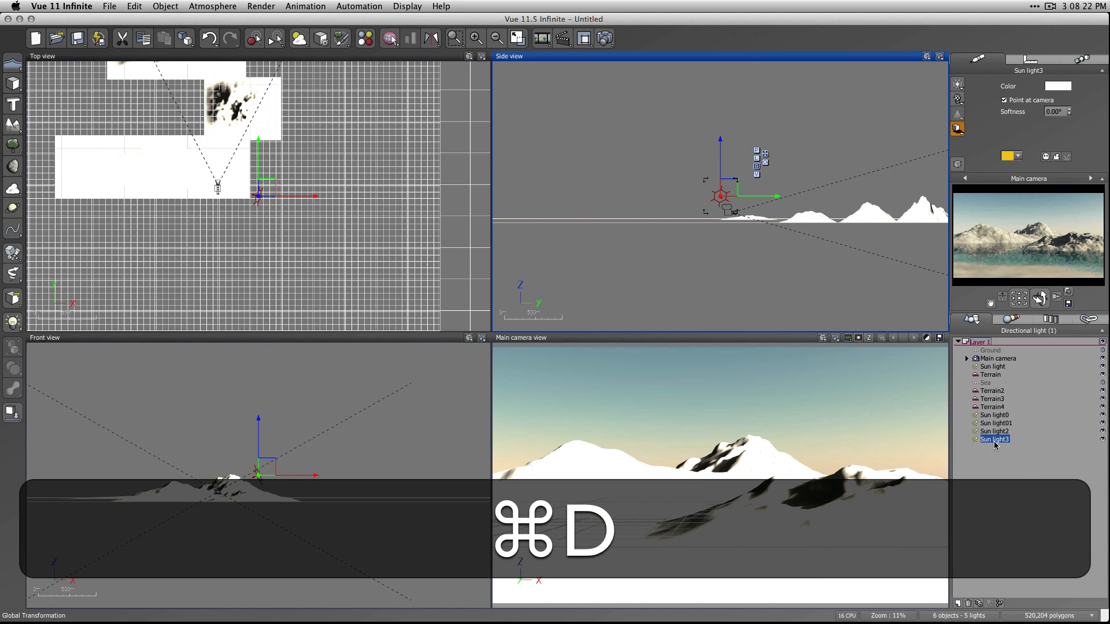
double_click(995, 440)
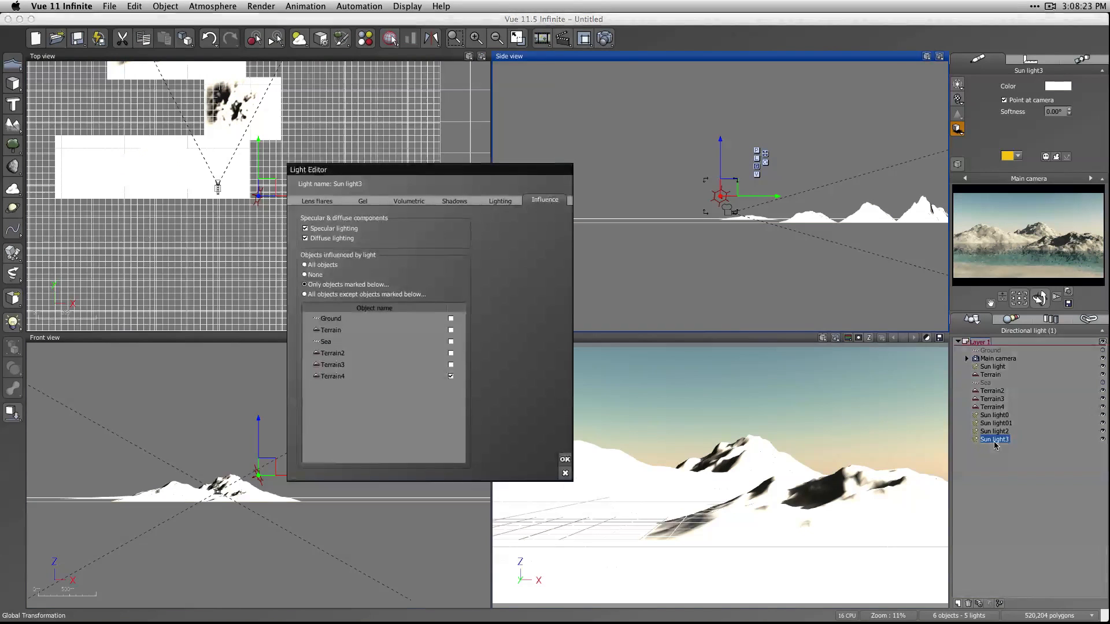
click(451, 376)
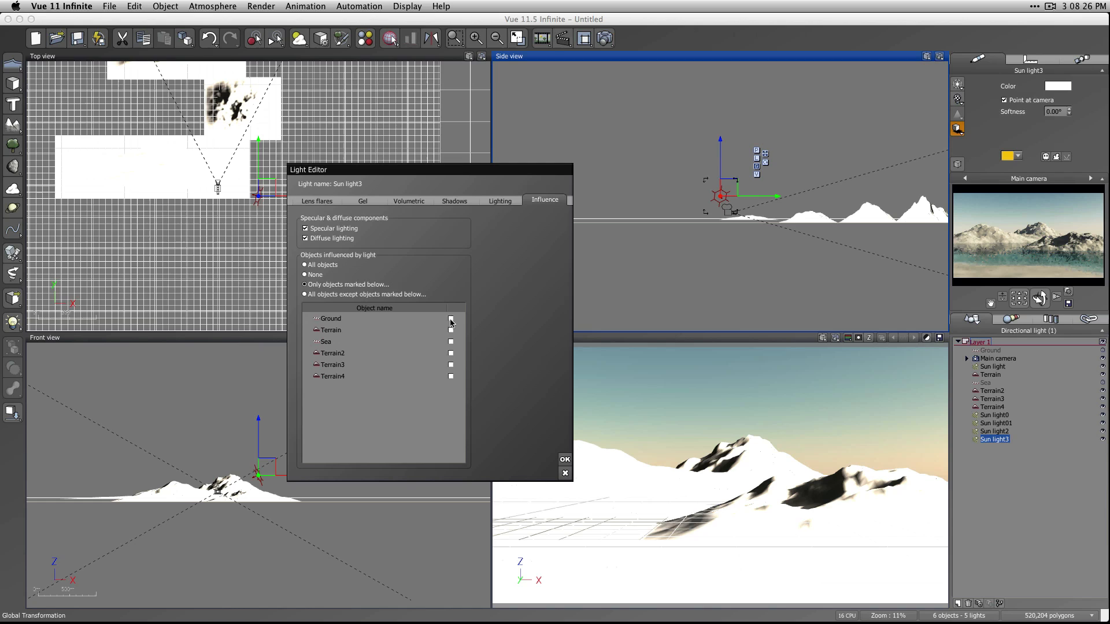
click(450, 319)
click(450, 330)
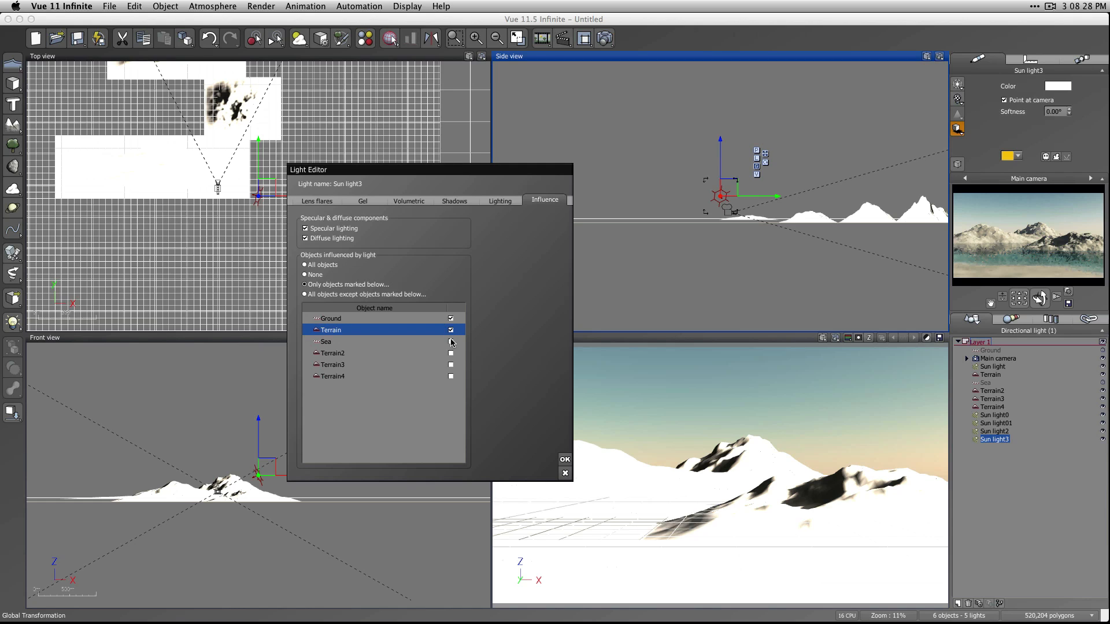
click(451, 342)
click(564, 461)
click(1019, 391)
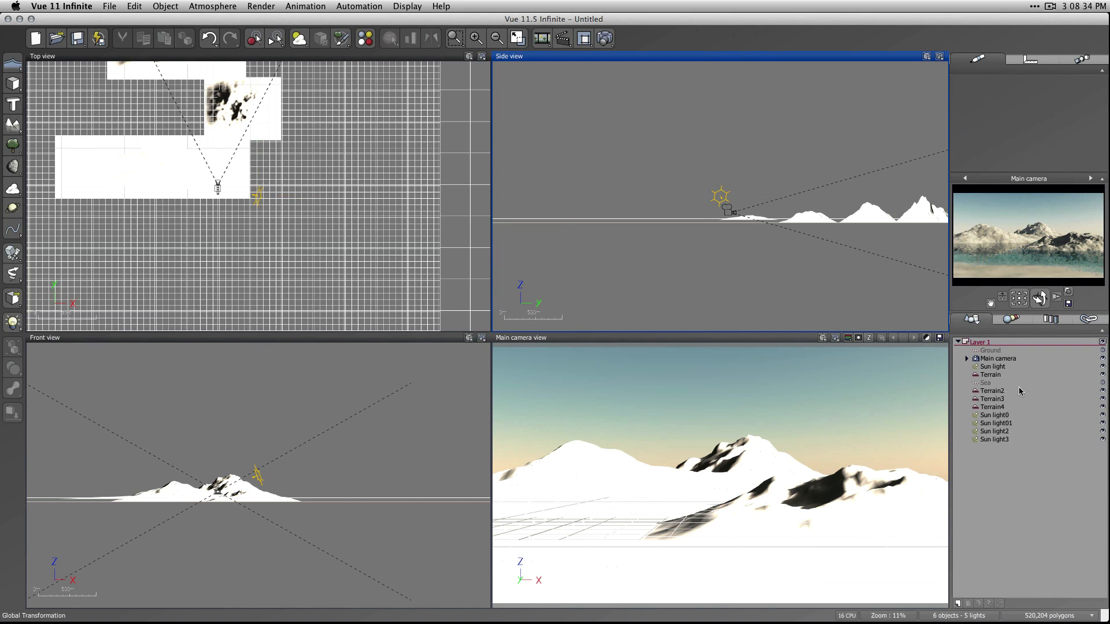
Remove the first terrain from the objects influenced by the original Sun light.
double_click(992, 367)
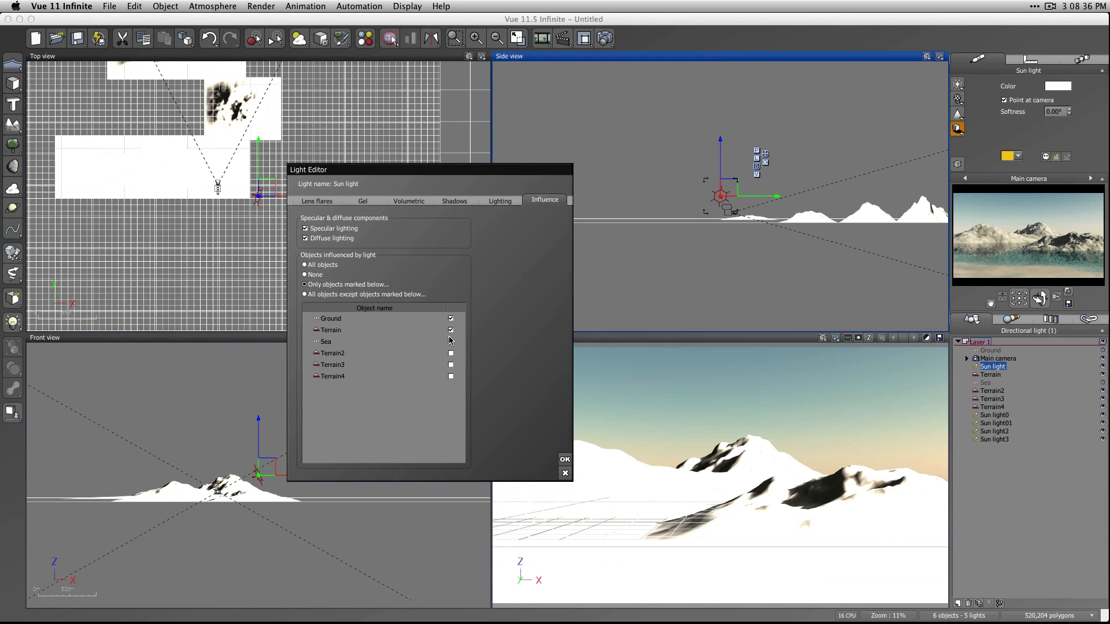
click(451, 329)
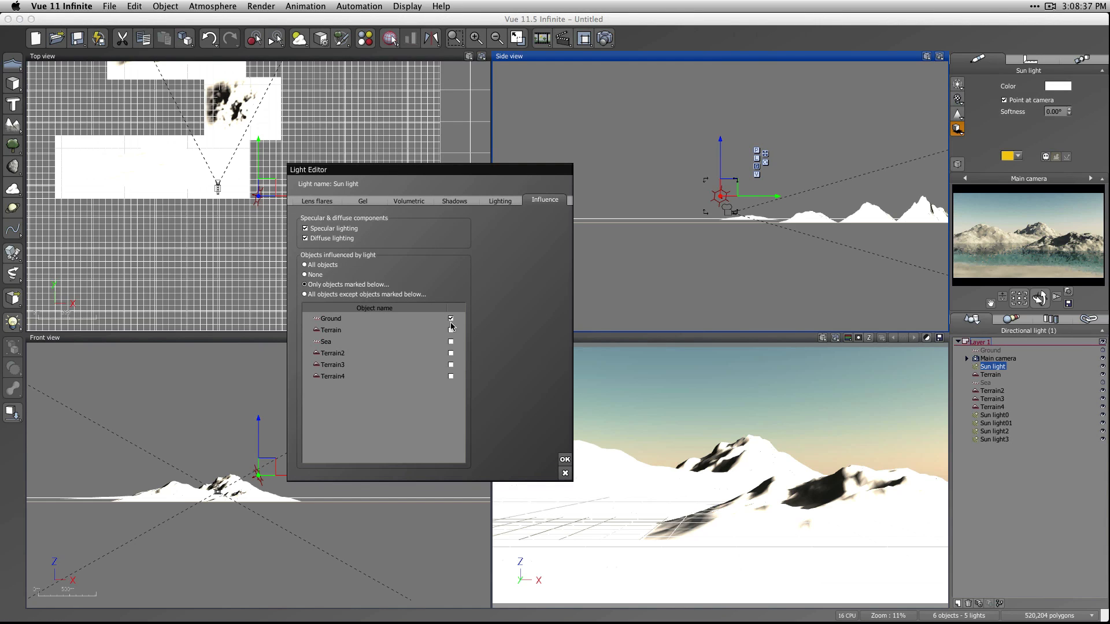
click(565, 459)
click(682, 79)
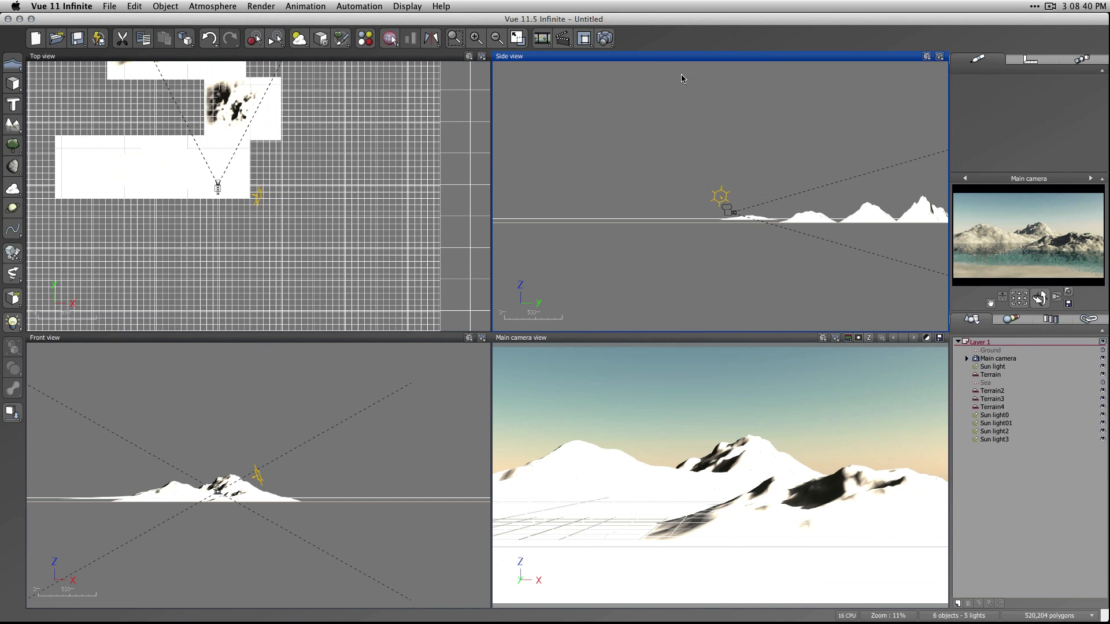
Render the scene again and lower the original Sun light's relighting intensity to 0.29.
key(super+r)
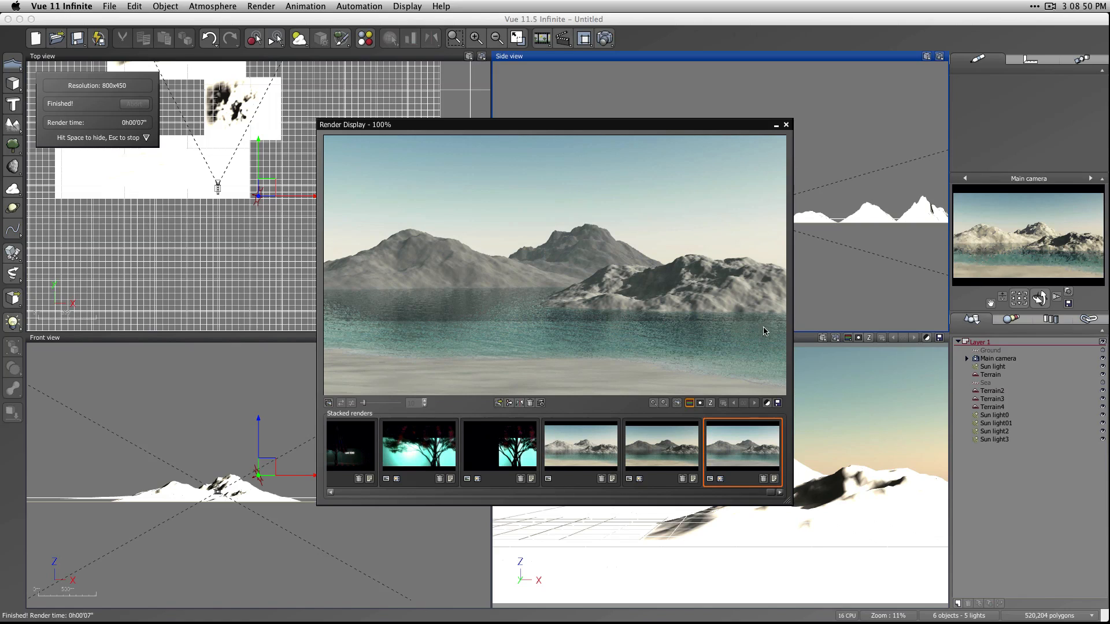
click(767, 403)
drag(880, 128, 757, 98)
drag(759, 240, 727, 240)
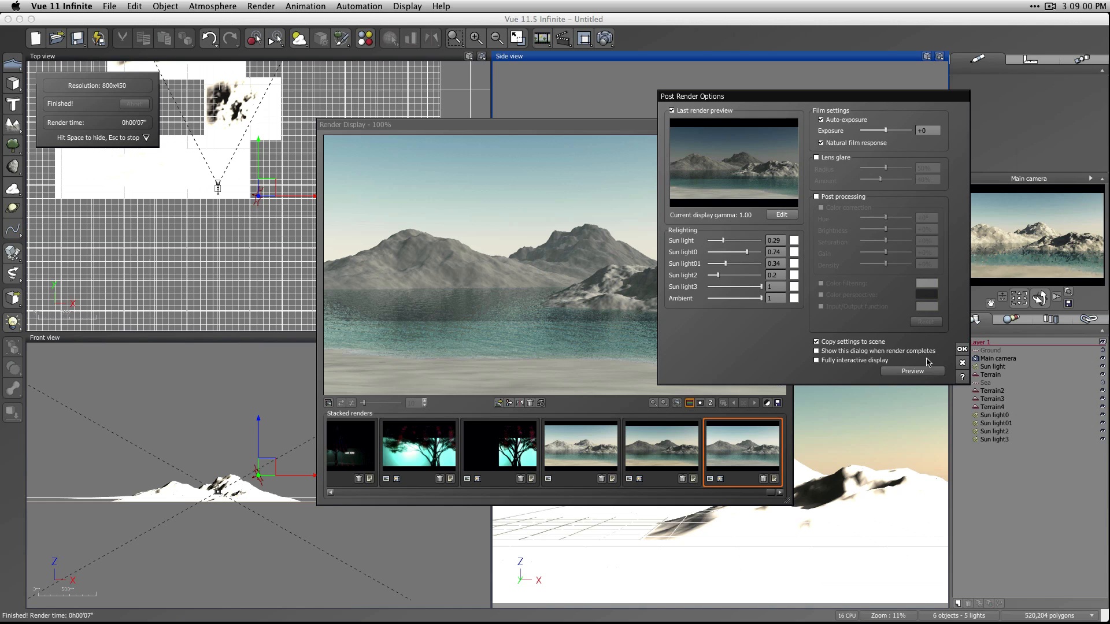
Preview the relit render, turn on the fully interactive display and raise the Sun light's intensity to 0.52.
click(913, 371)
drag(755, 101, 853, 94)
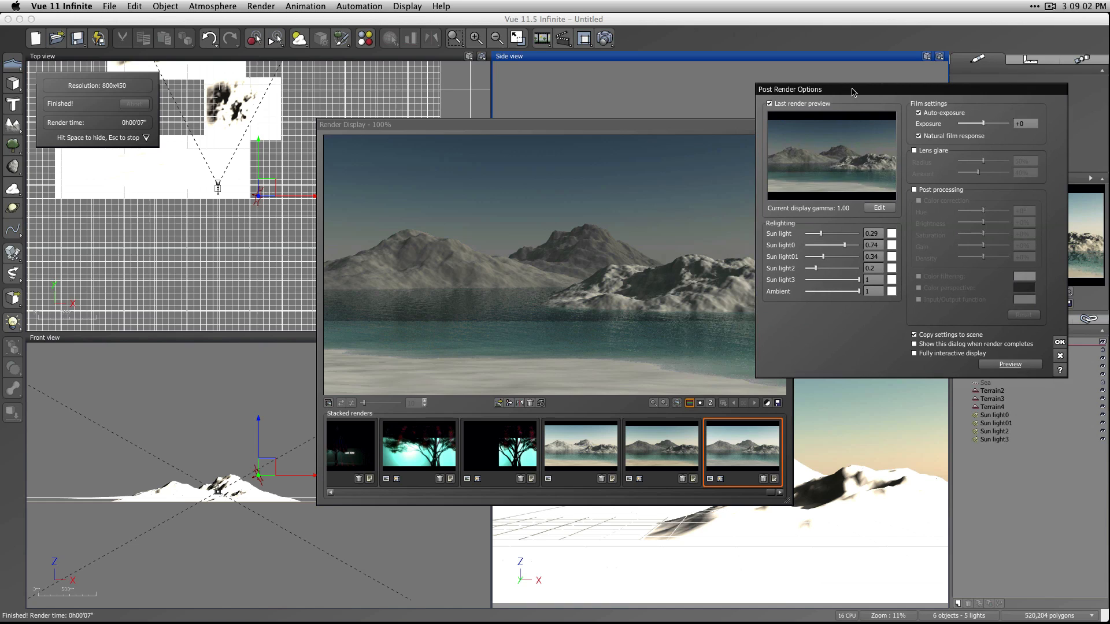
click(940, 355)
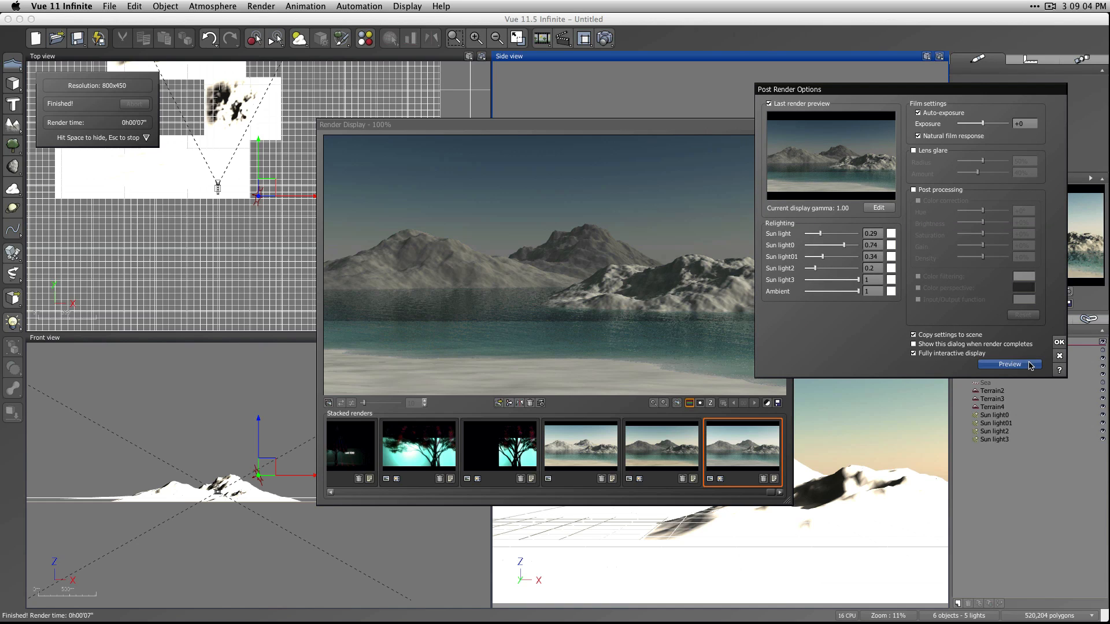
drag(818, 233, 832, 233)
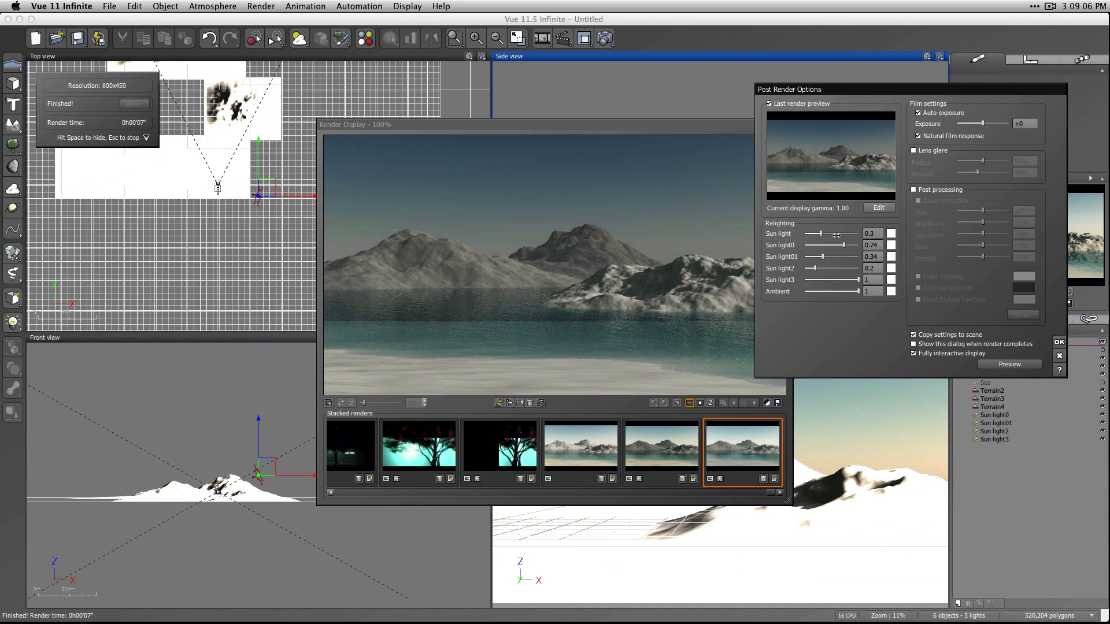
Change the original Sun light's relighting color from white to a golden orange.
click(891, 234)
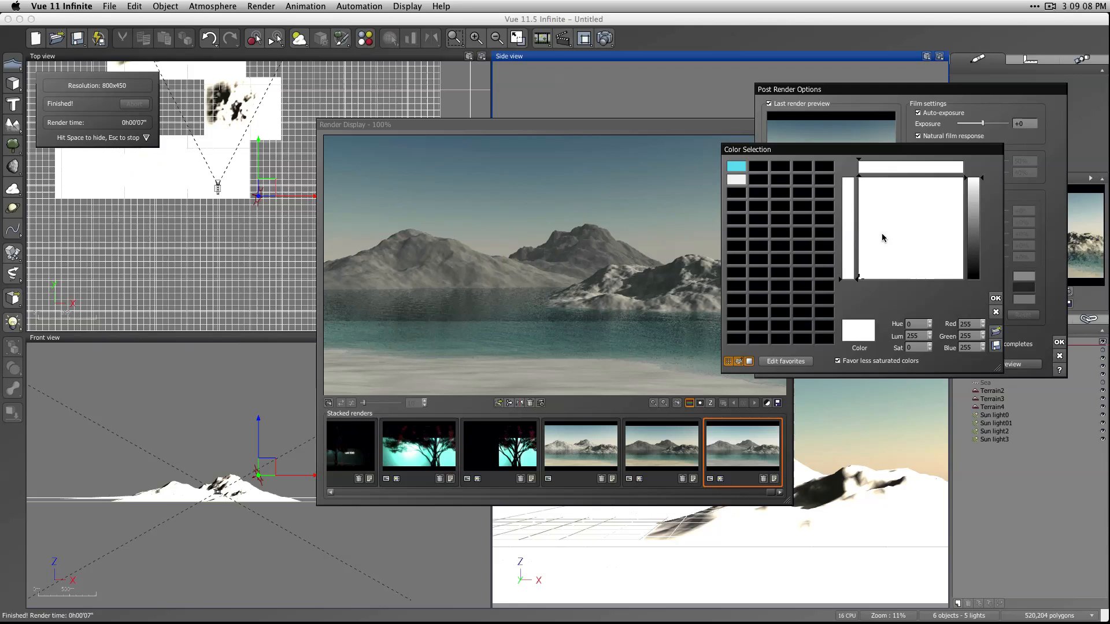
drag(973, 195, 973, 222)
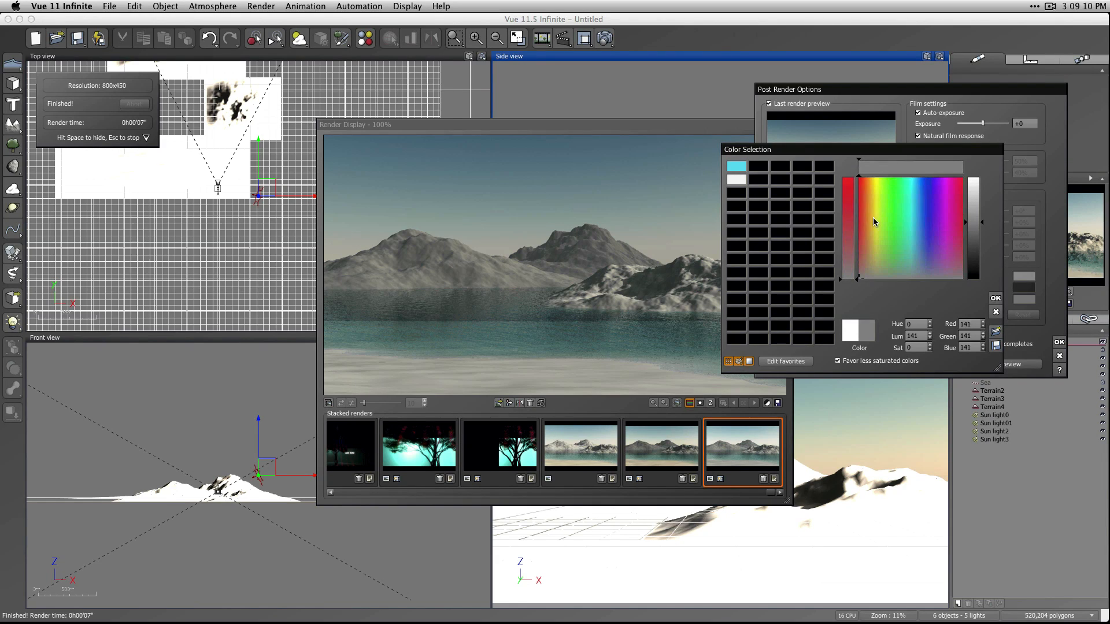
click(871, 201)
click(996, 299)
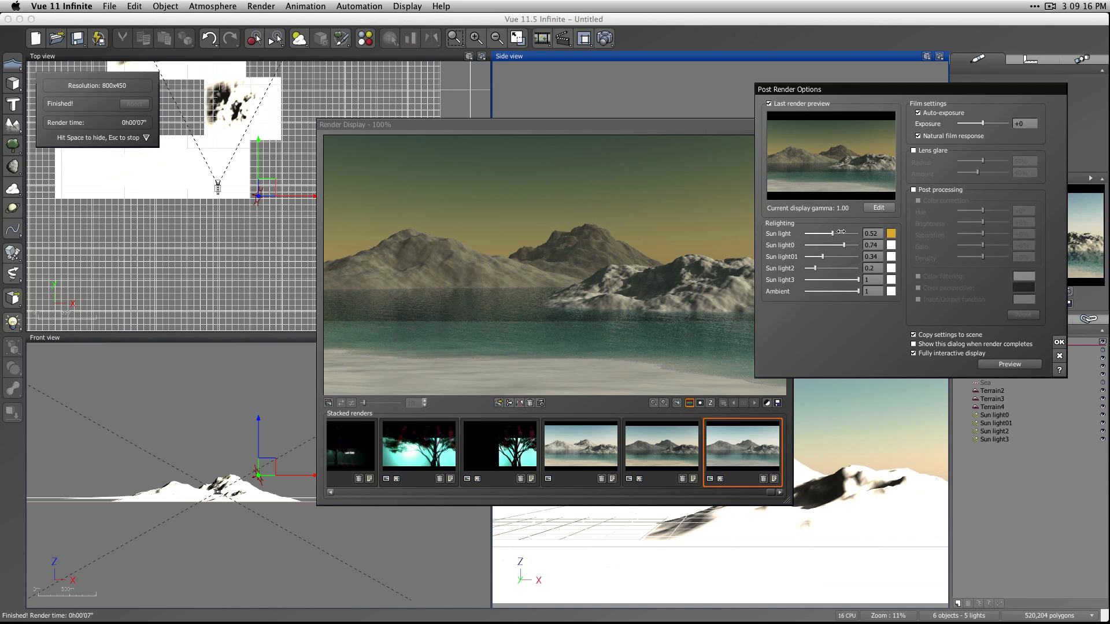
Raise the original Sun light's relighting intensity to 0.8 and change Sun light0's relighting color to sky blue (RGB 111, 199, 239).
drag(841, 232, 856, 233)
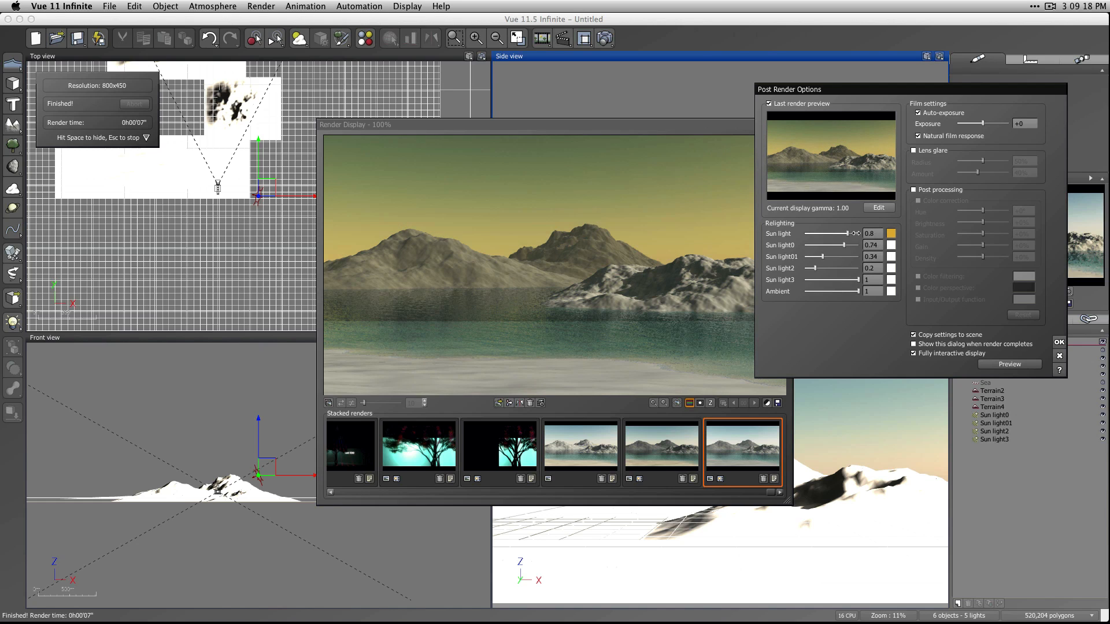
click(891, 245)
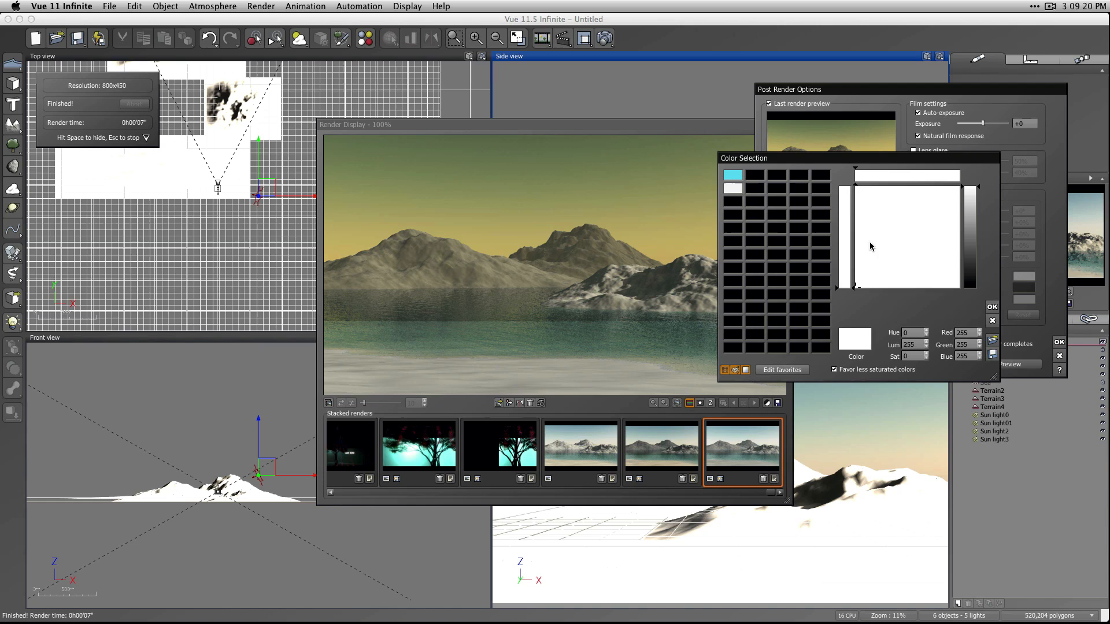
drag(971, 200, 971, 218)
click(913, 206)
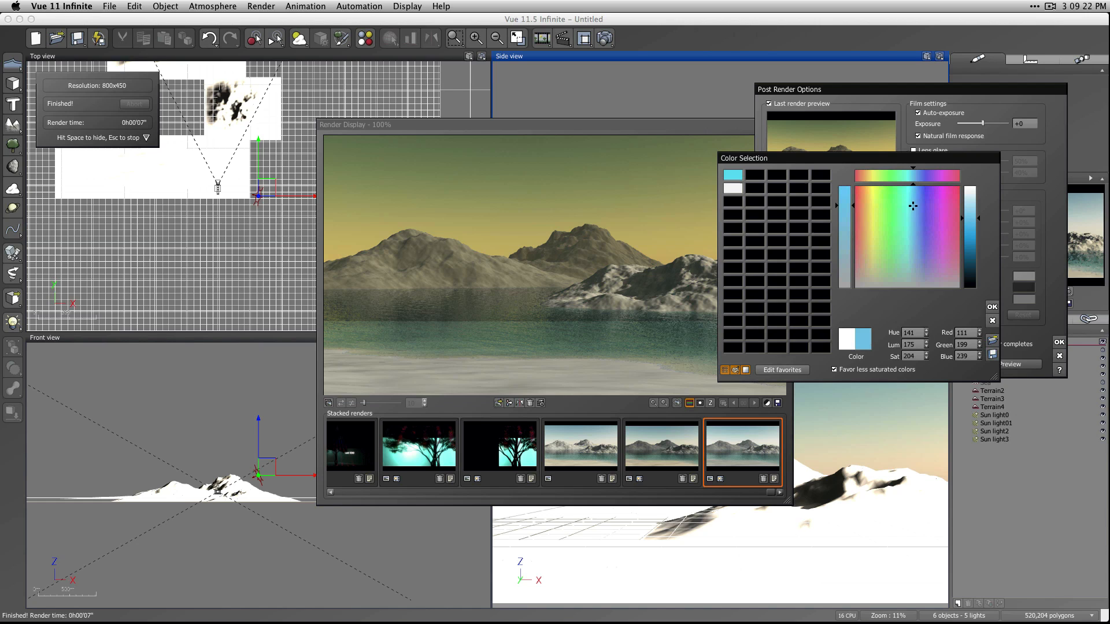
click(992, 307)
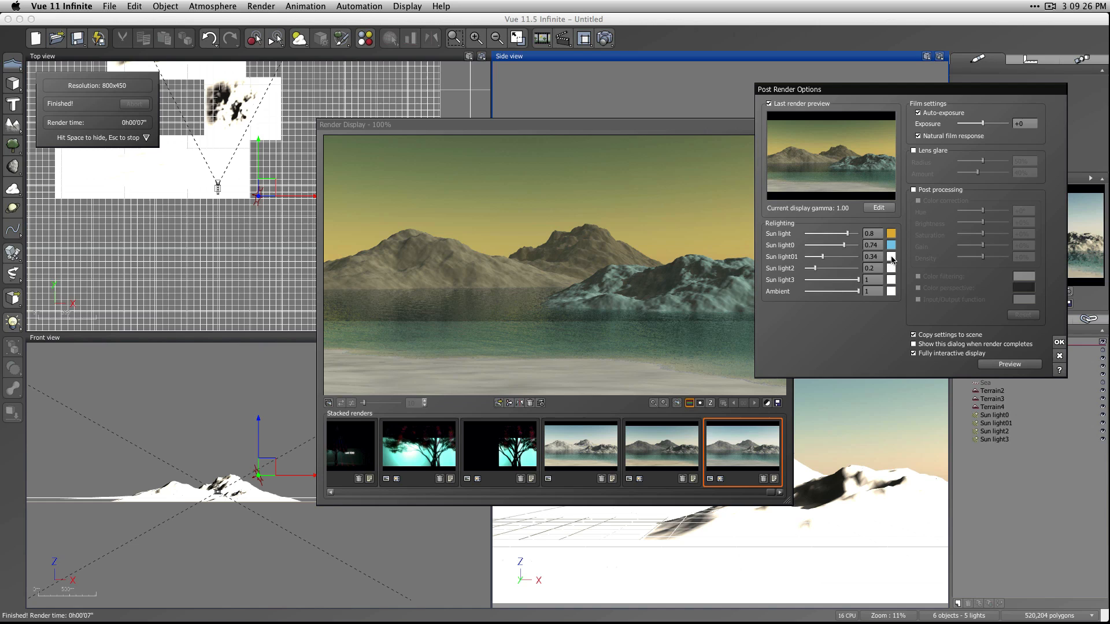
Raise Sun light0's relighting intensity to 1 and lighten its color to a pale blue (RGB 210, 238, 250).
drag(838, 245, 846, 245)
click(891, 245)
drag(971, 223, 971, 204)
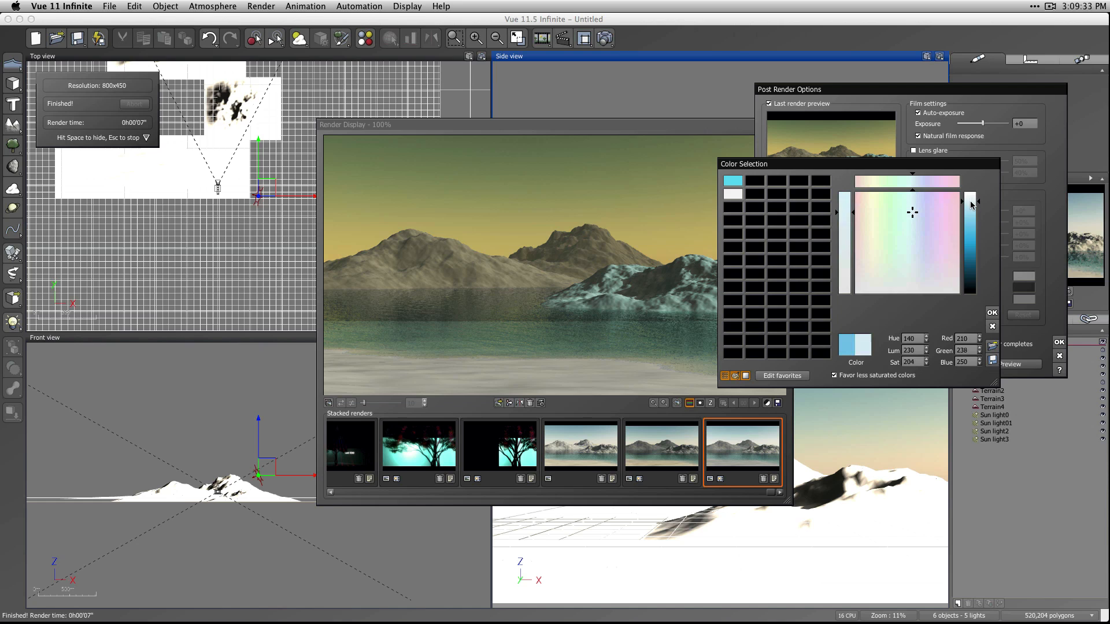
click(992, 313)
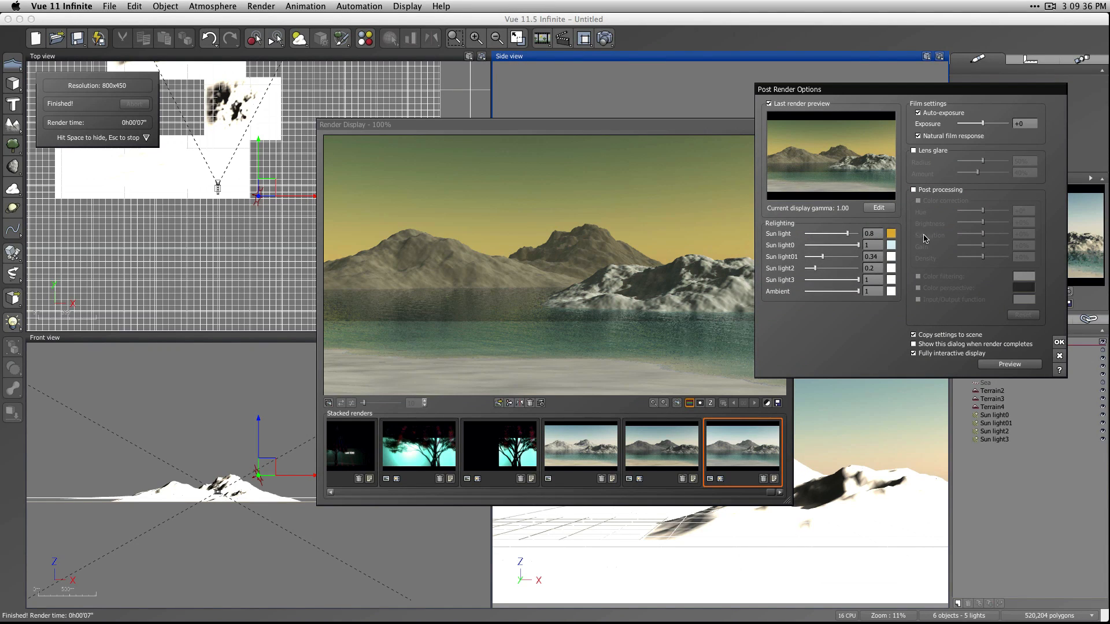
Change the original Sun light's relighting color to a pale peach (RGB 254, 224, 212).
click(891, 234)
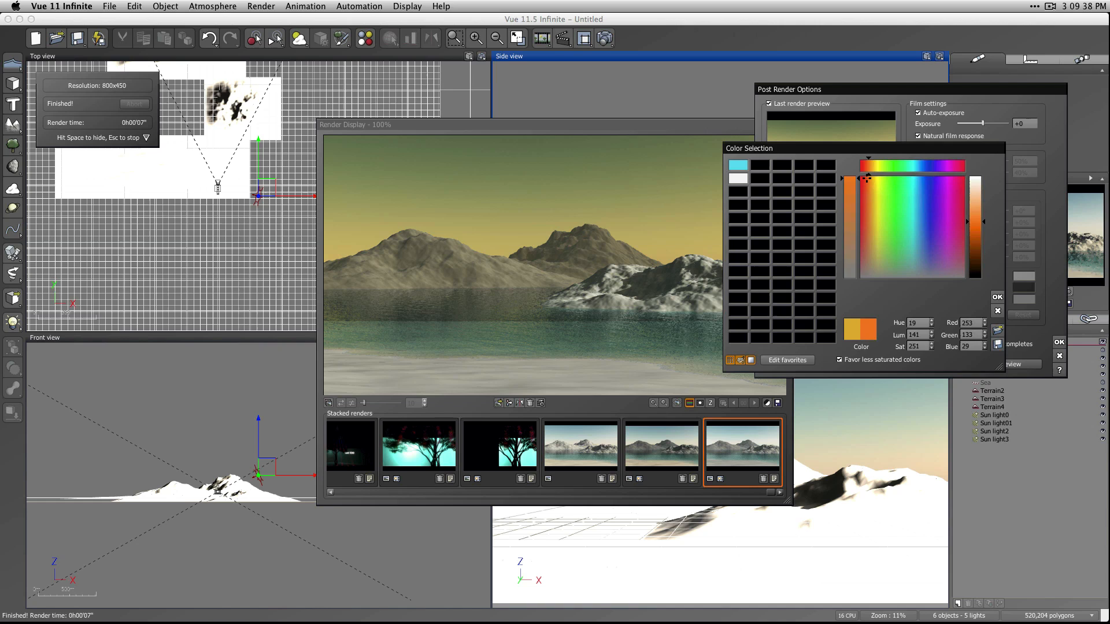
drag(867, 177, 865, 177)
drag(976, 224, 980, 186)
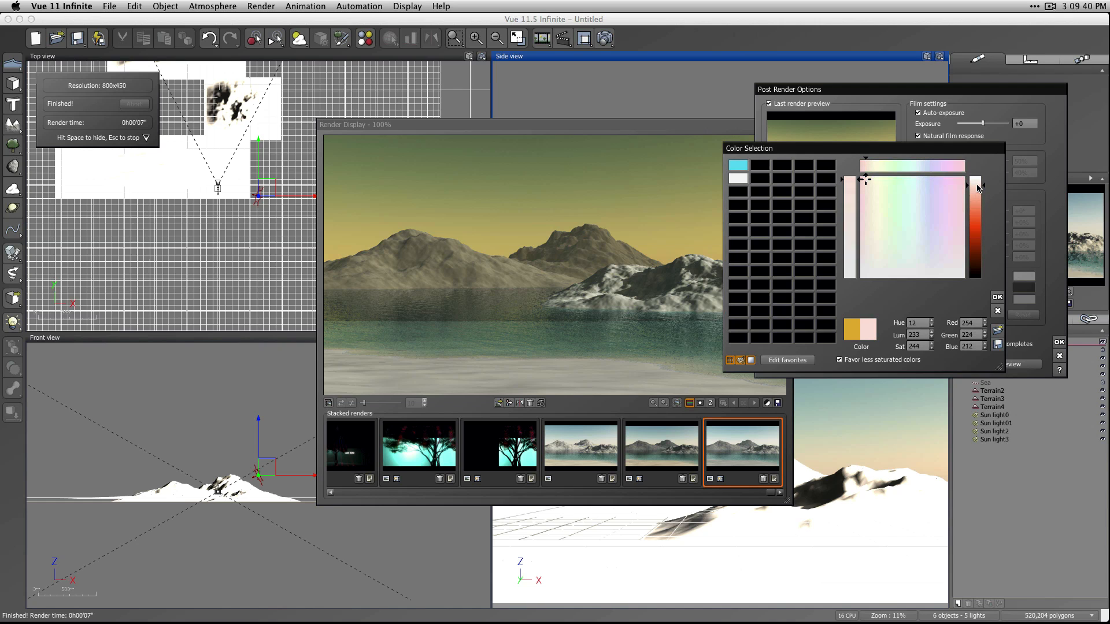
click(997, 296)
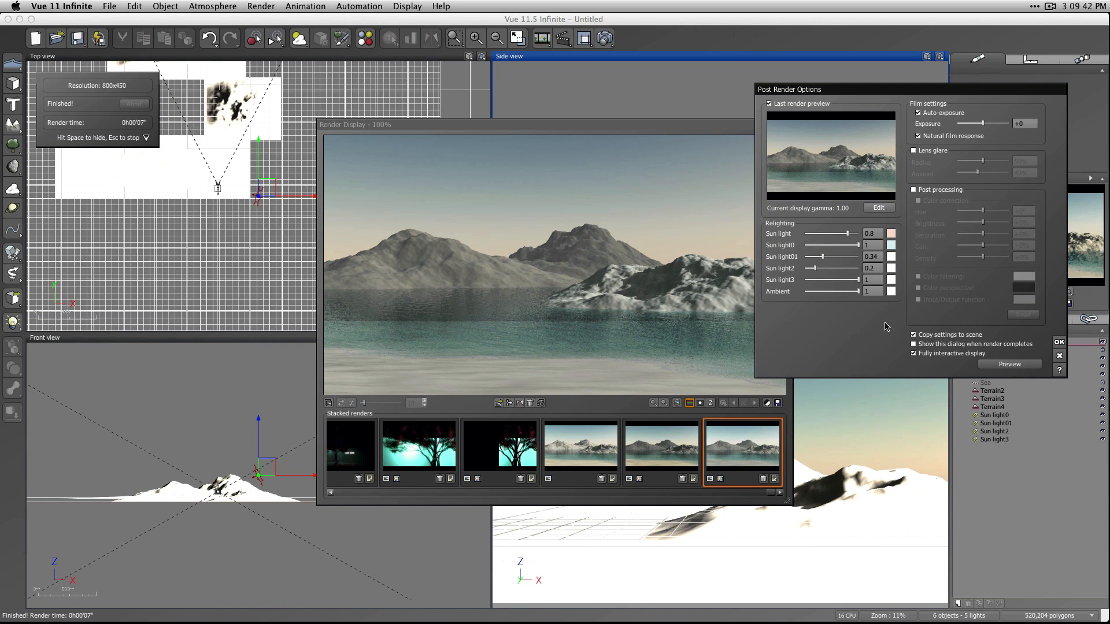
Change Sun light01's relighting color to a light blue (RGB 186, 210, 236).
click(891, 258)
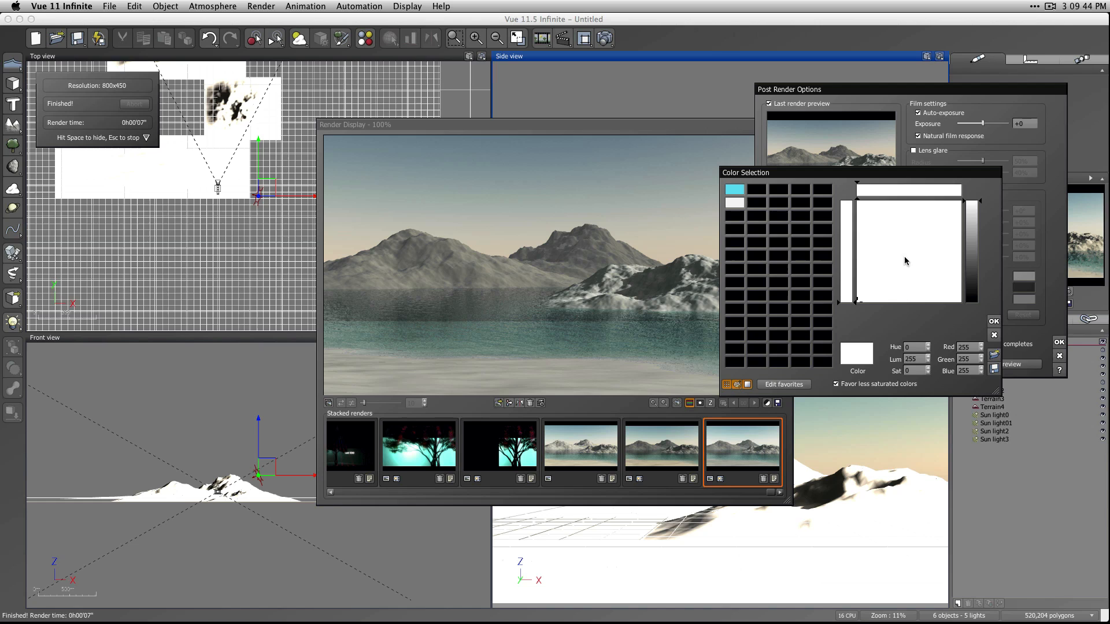
drag(972, 214, 974, 220)
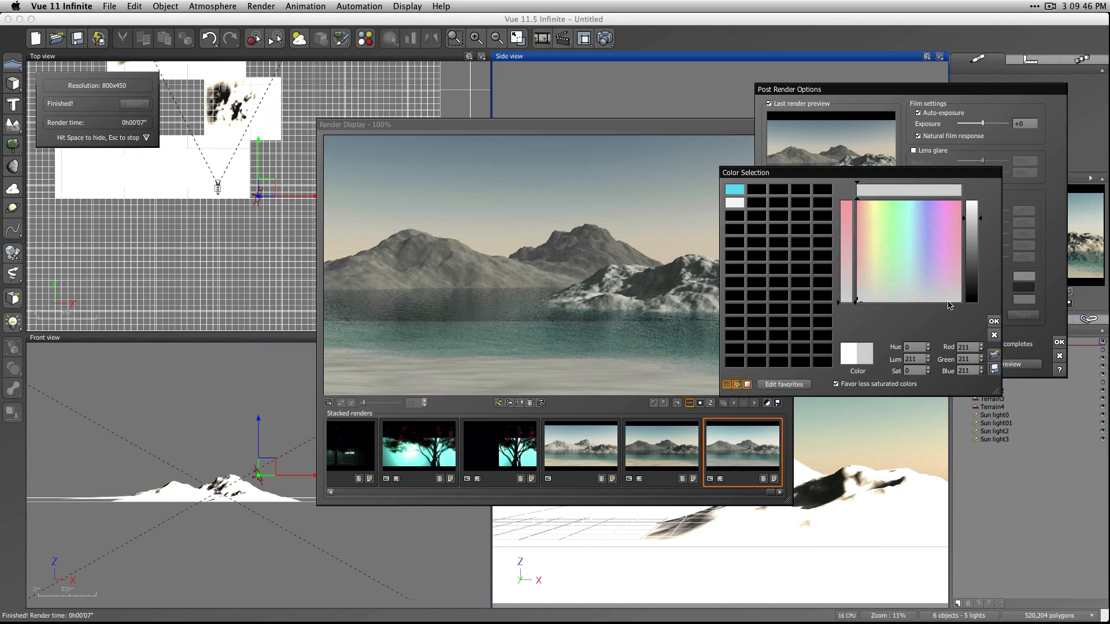
drag(903, 249, 918, 244)
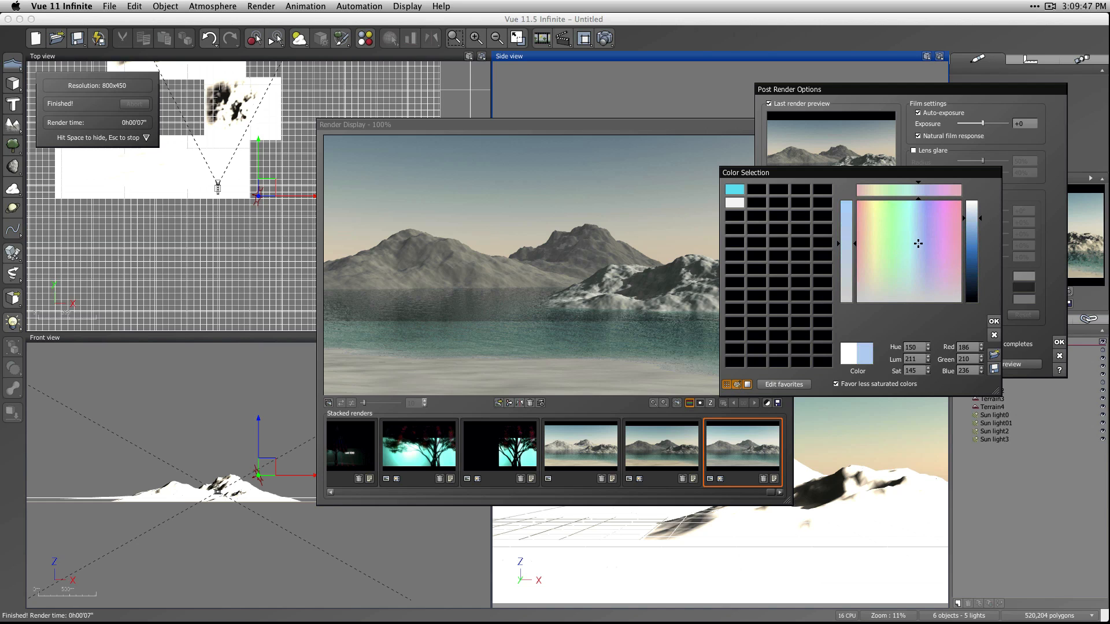
click(994, 322)
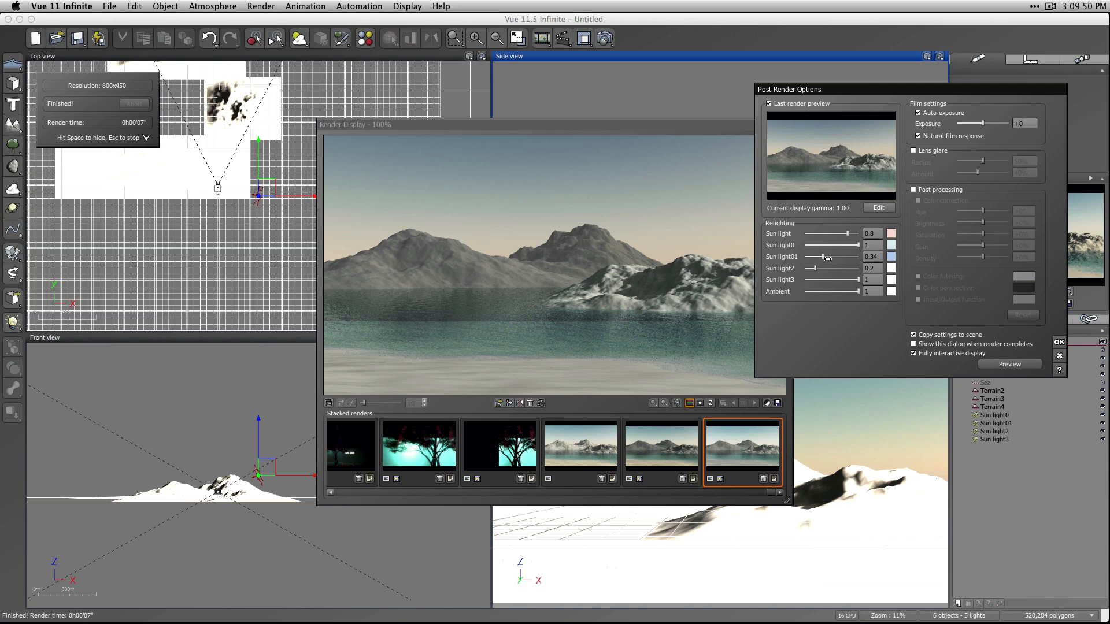
Lower the relighting intensities to 0.28 for Sun light01, 0.03 for Sun light2, 0.71 for Sun light3 and 0.7 for Ambient, and apply the relighting.
drag(839, 256, 811, 271)
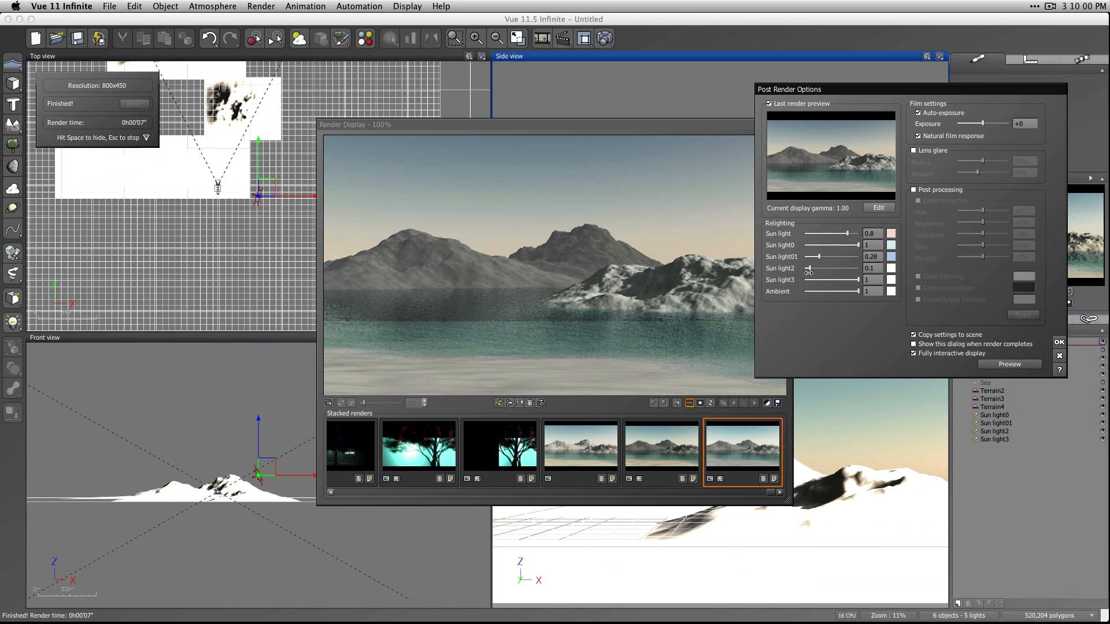
drag(809, 273, 840, 280)
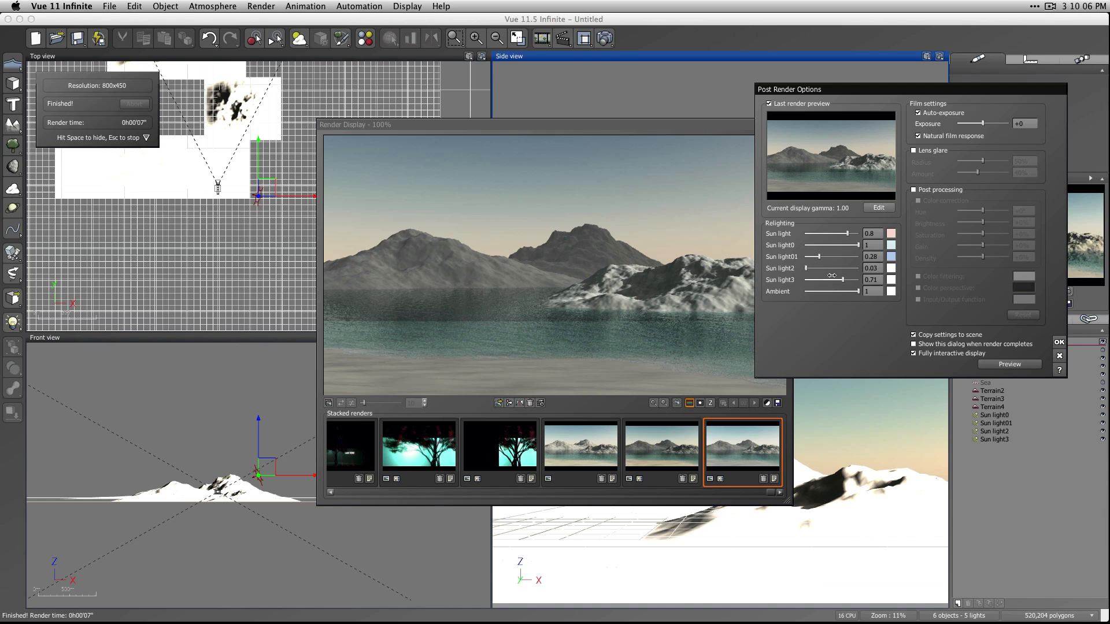
mouse_move(858, 294)
mouse_down()
mouse_move(829, 295)
mouse_move(868, 294)
mouse_move(834, 293)
mouse_move(850, 292)
mouse_up()
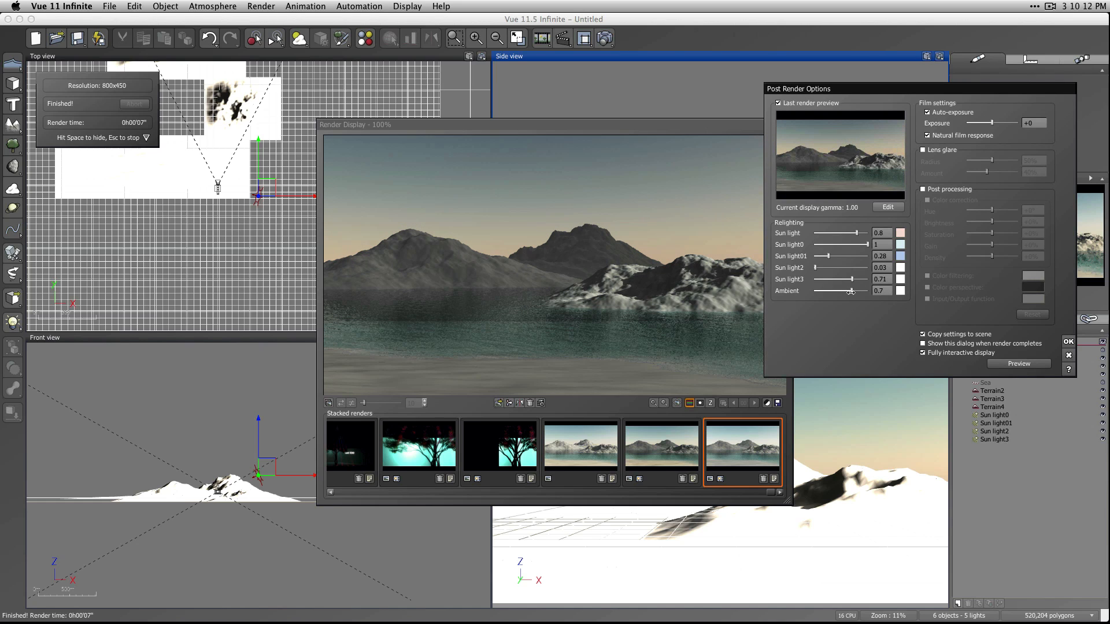
mouse_move(825, 89)
mouse_down()
mouse_move(942, 74)
mouse_move(831, 78)
mouse_up()
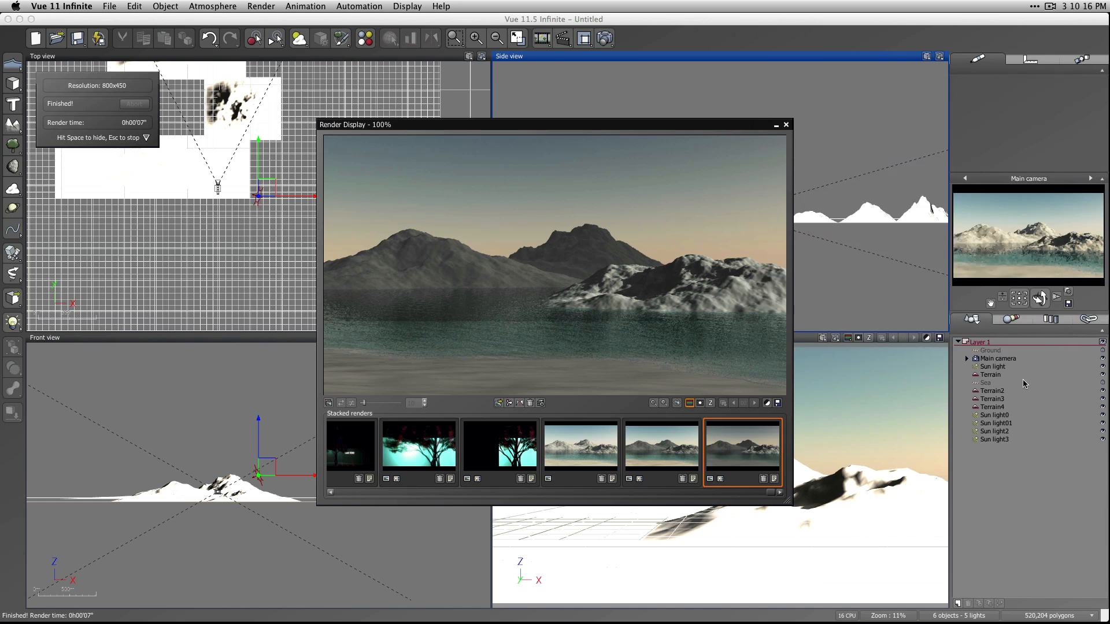
click(1074, 330)
Compare the relit render with the two earlier mountain renders in the stack and close the render display.
click(595, 438)
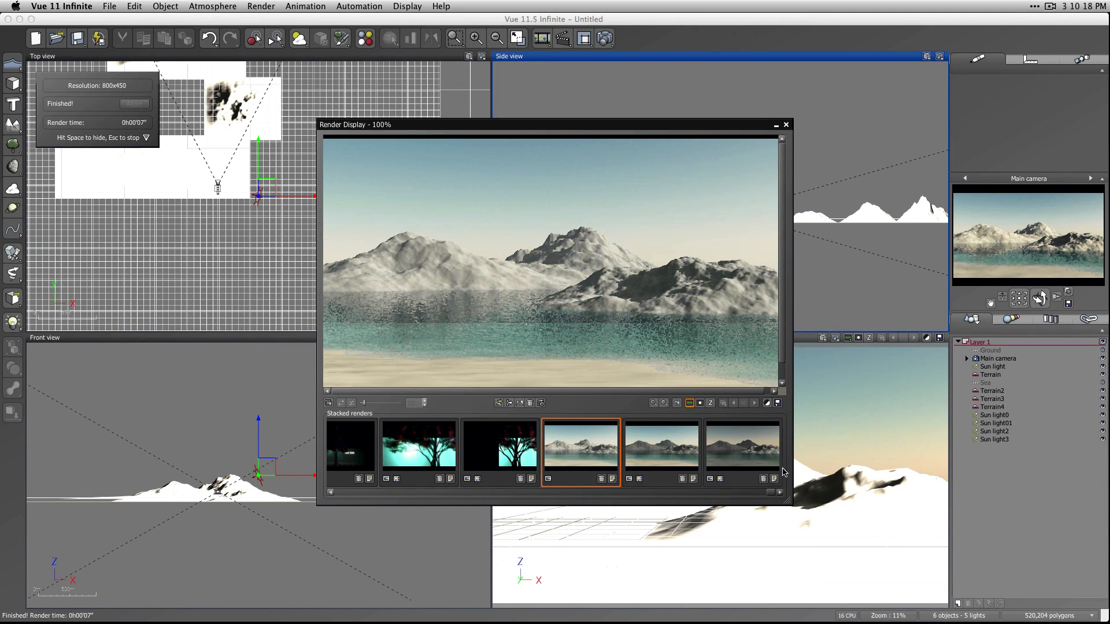
click(753, 457)
click(567, 454)
click(747, 451)
click(648, 459)
click(733, 453)
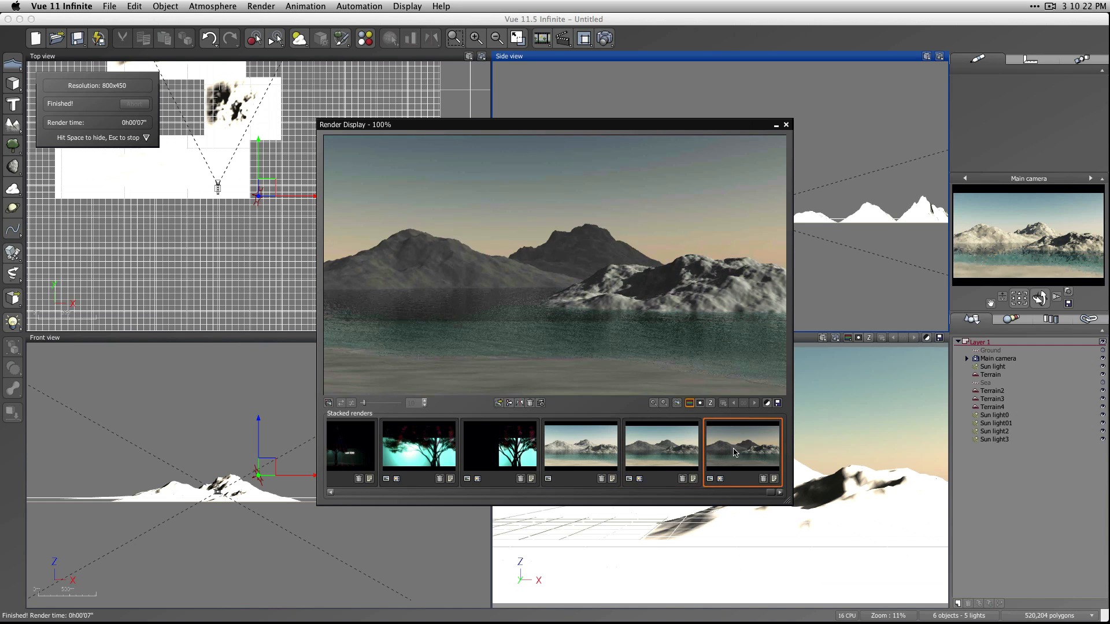
click(653, 457)
click(736, 458)
click(594, 461)
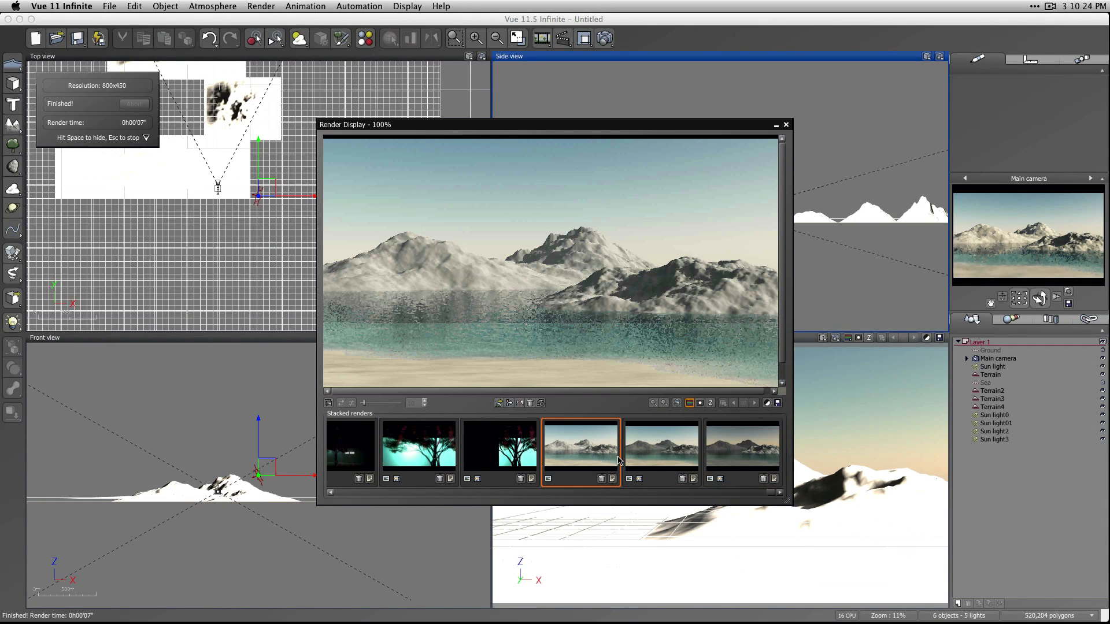
click(750, 457)
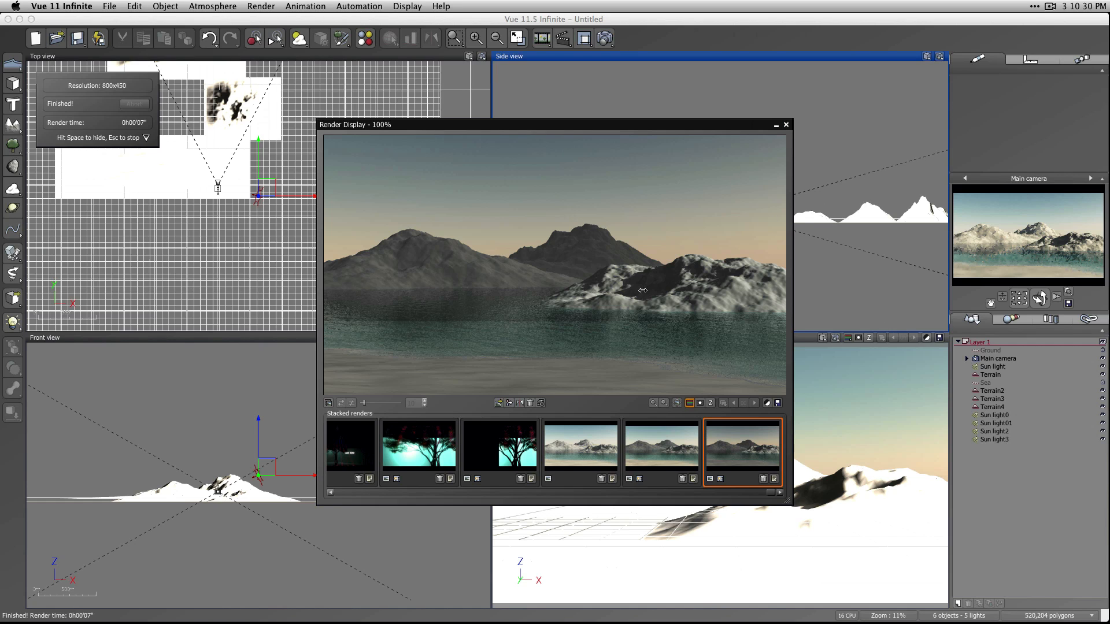
scroll(686, 304, up, 8)
click(786, 125)
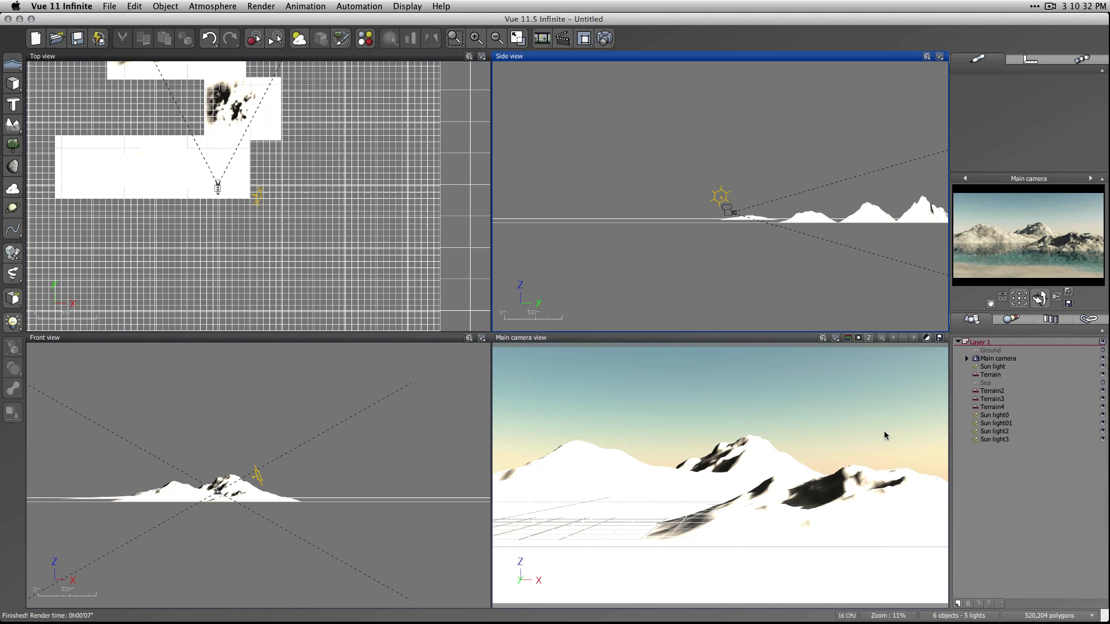
Add a directional light and place it behind and to the left of the camera, lowered to near the sun's height.
click(996, 440)
click(1020, 484)
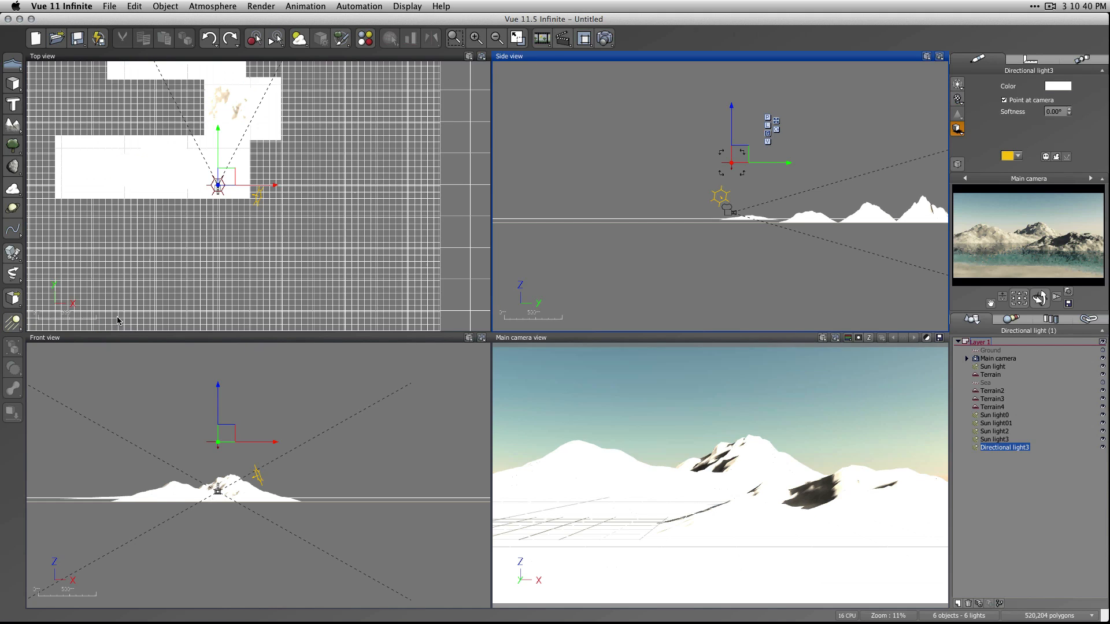
drag(223, 181, 131, 220)
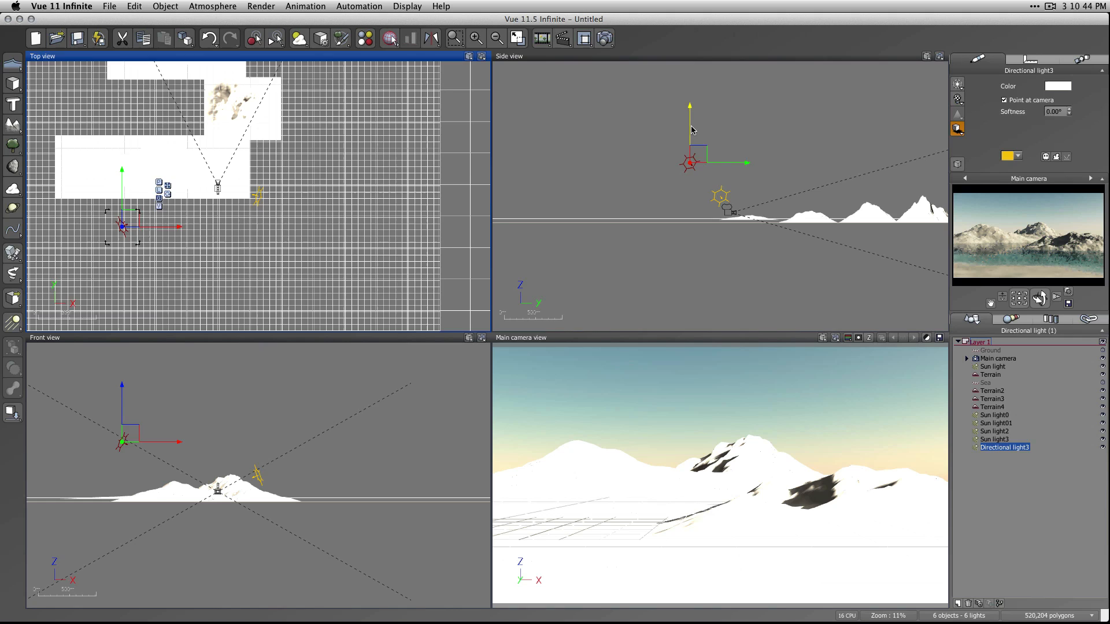
drag(689, 129, 688, 158)
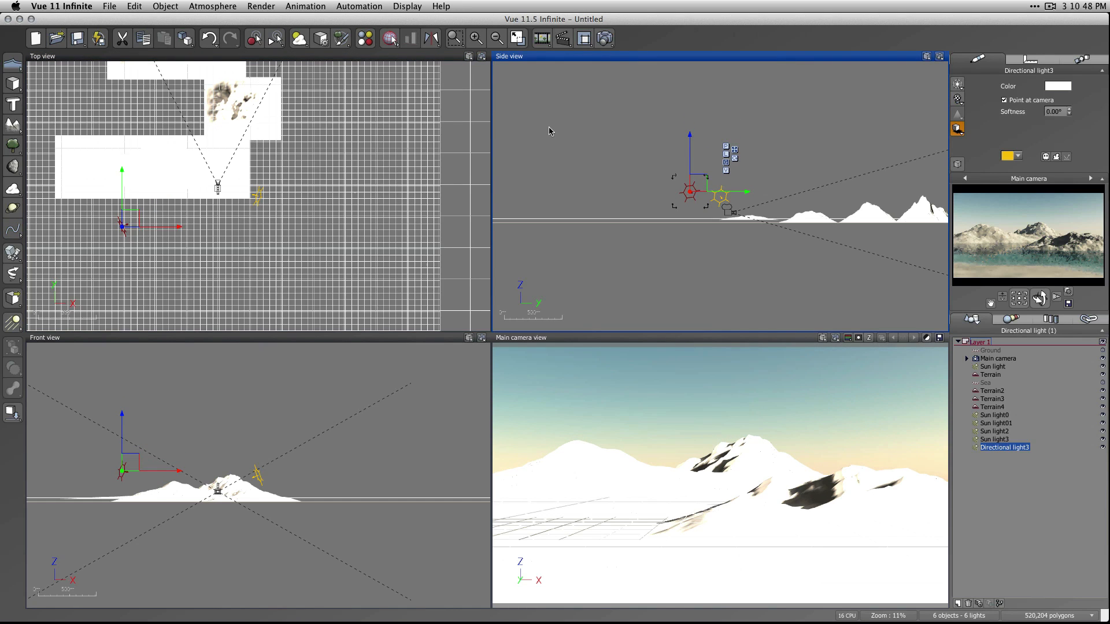
Disable shadows for the directional light in the Light Editor and review which objects it influences.
double_click(985, 447)
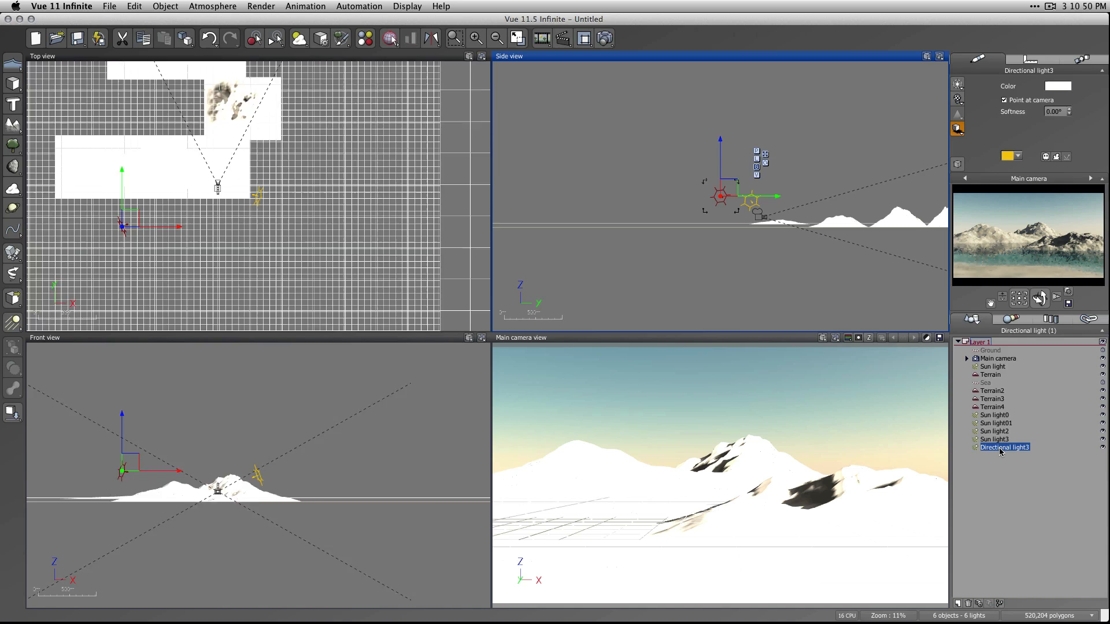
click(453, 201)
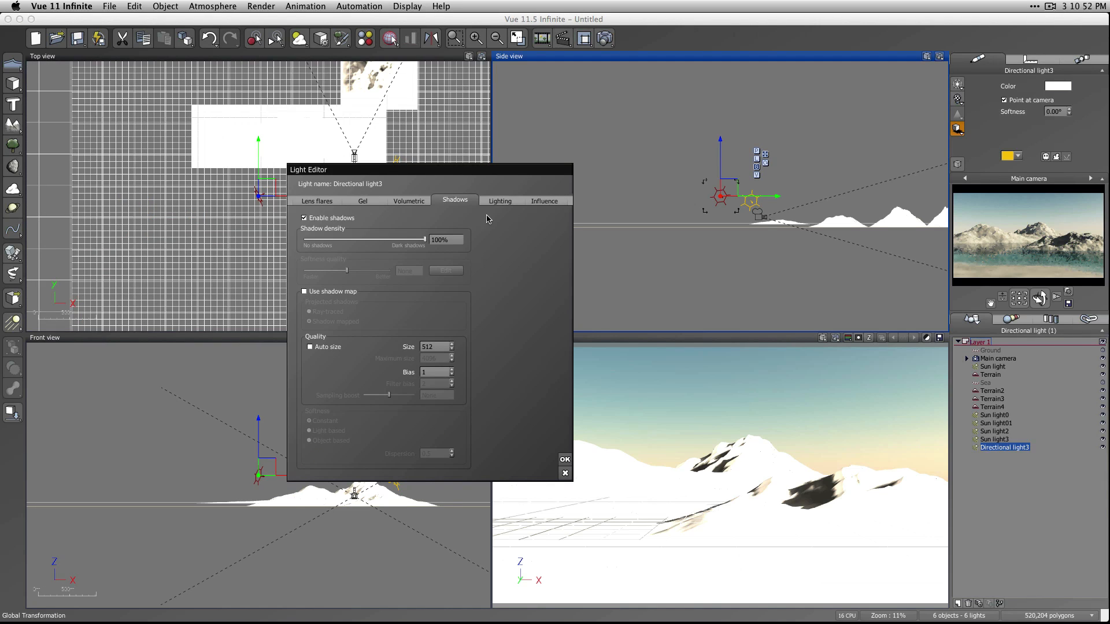
click(537, 206)
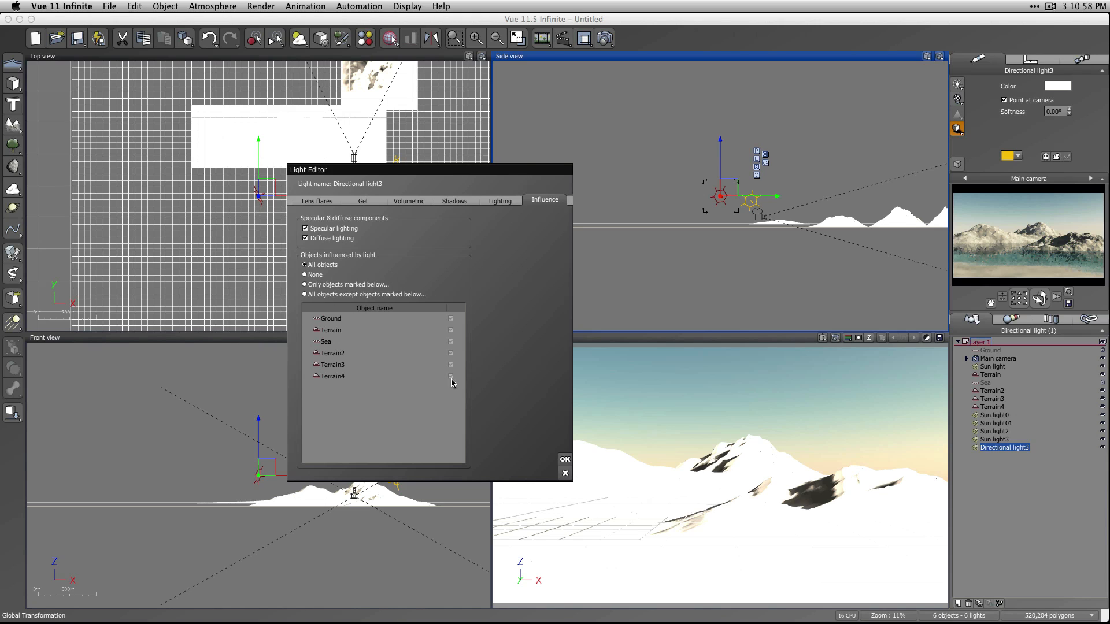
click(566, 460)
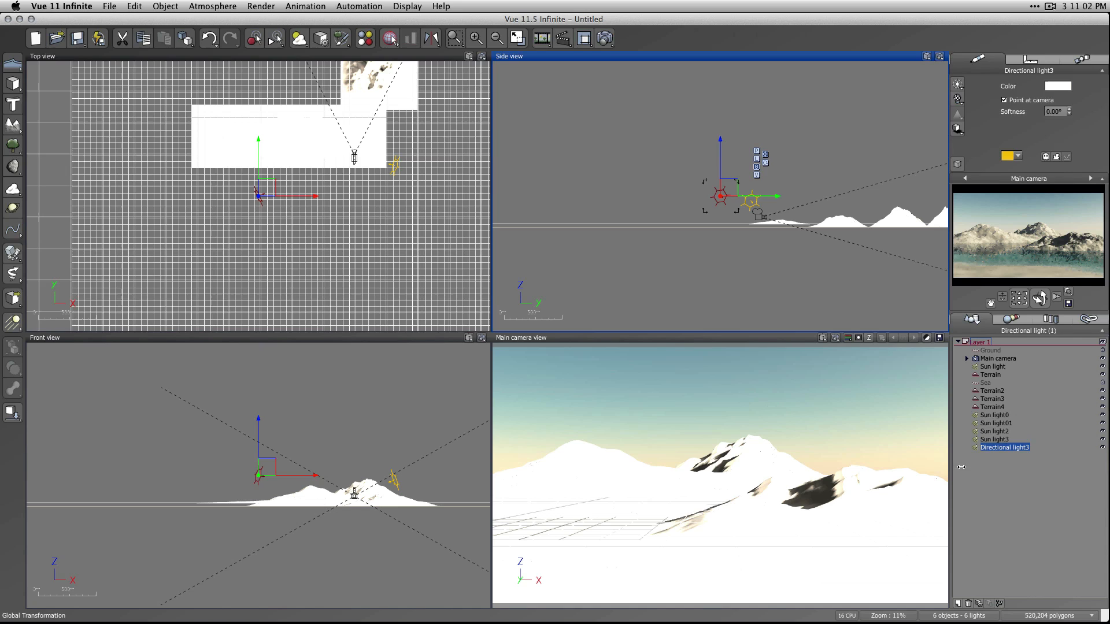
Render the scene with the new directional light and open the post render options for the result.
click(1039, 490)
click(605, 38)
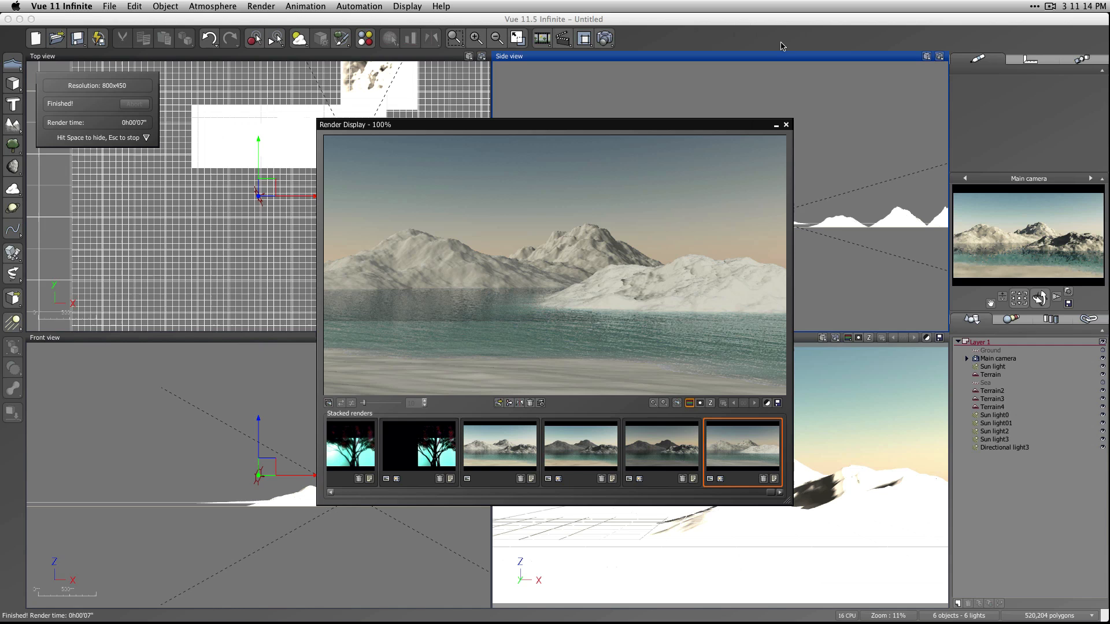
click(767, 403)
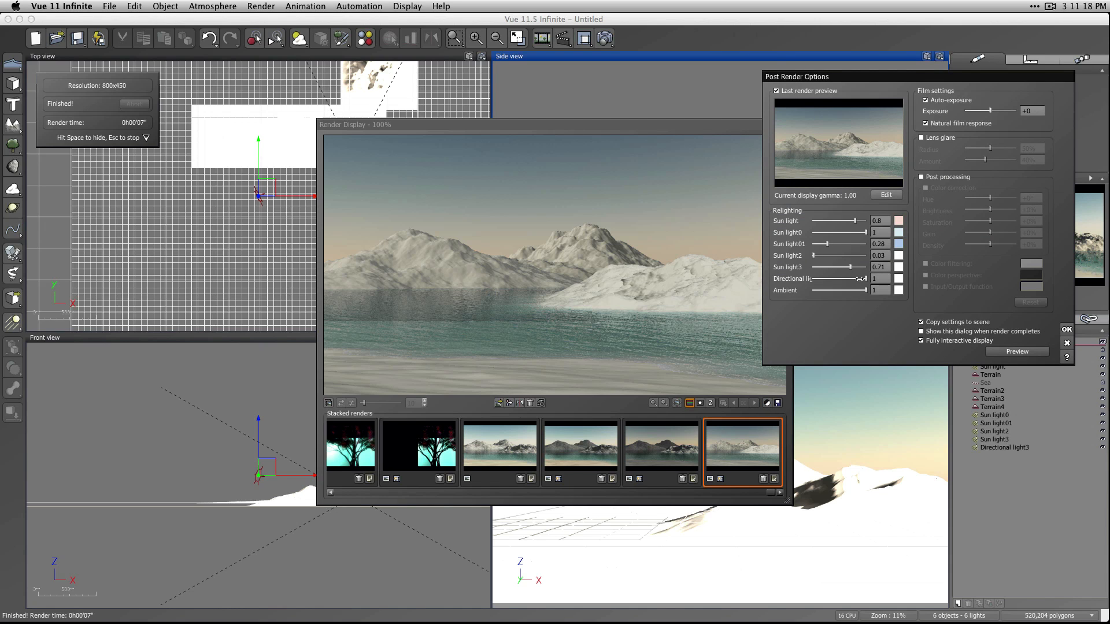
Lower the directional light's relighting intensity to 0.43 and change its color to a deep blue.
drag(866, 279, 834, 281)
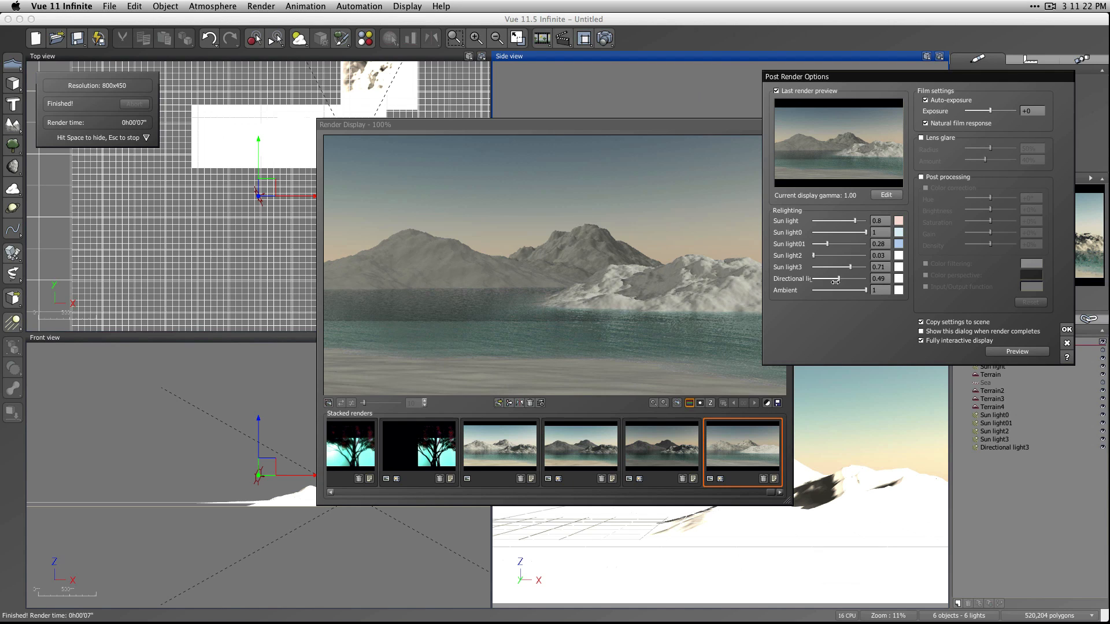
click(899, 278)
drag(941, 252, 928, 240)
click(1000, 343)
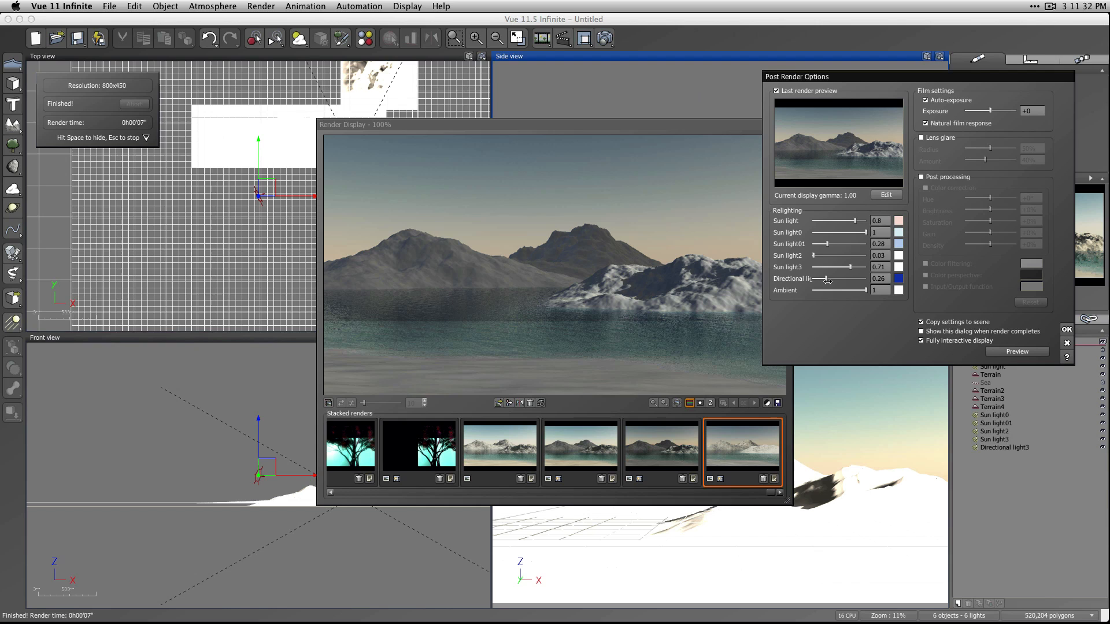
Recolor the directional light's relighting to orange and lighten it to a pale cream with RGB 253, 227, 184.
click(898, 279)
drag(884, 228, 876, 227)
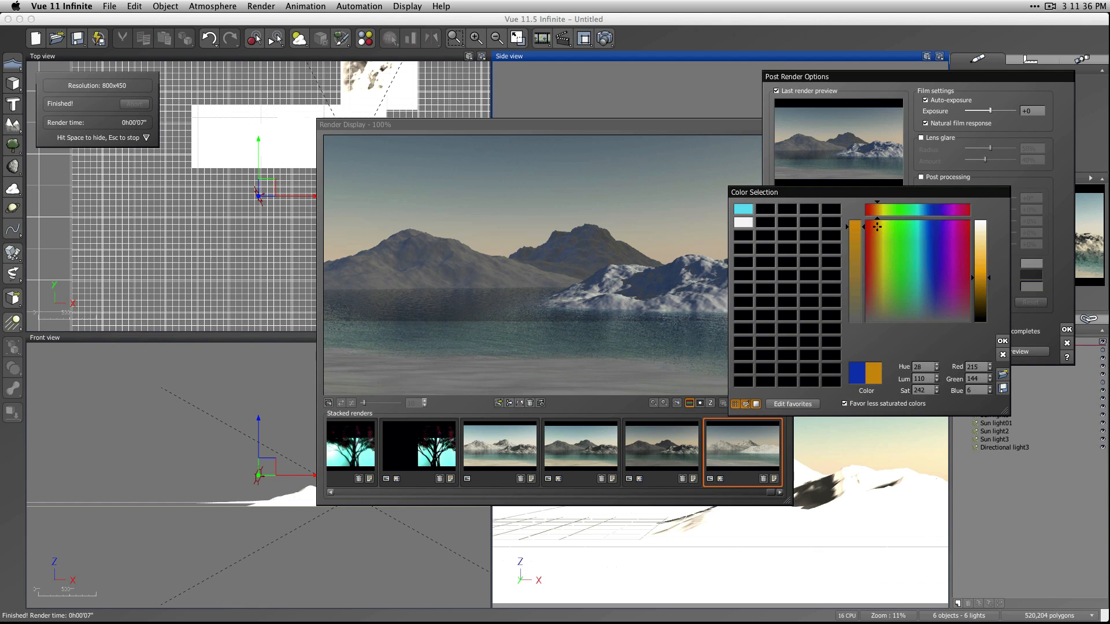
click(1002, 341)
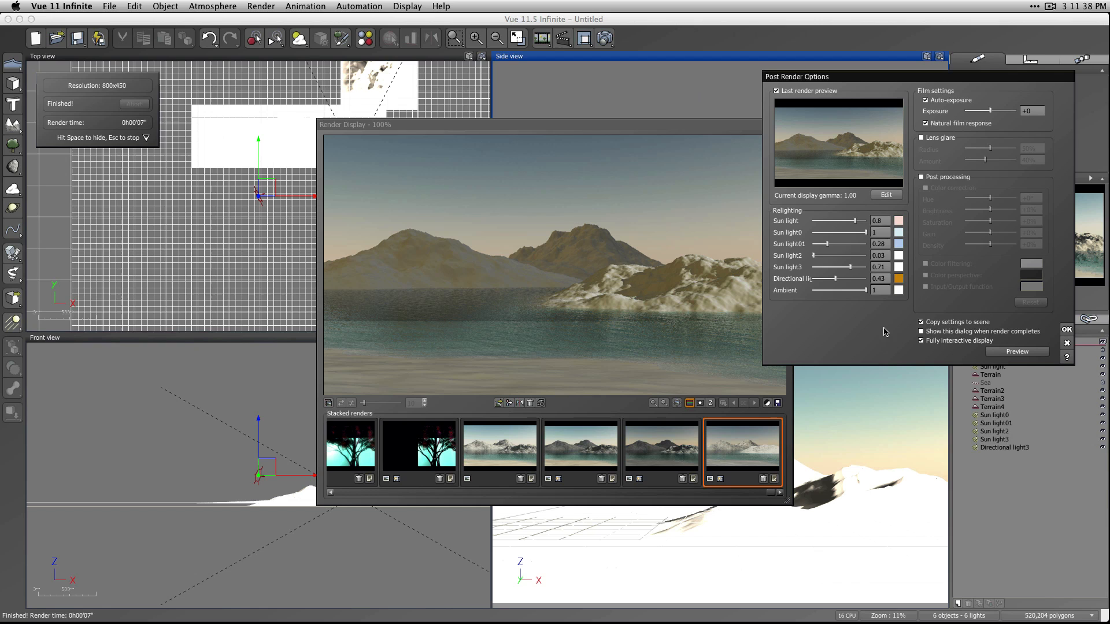
click(898, 279)
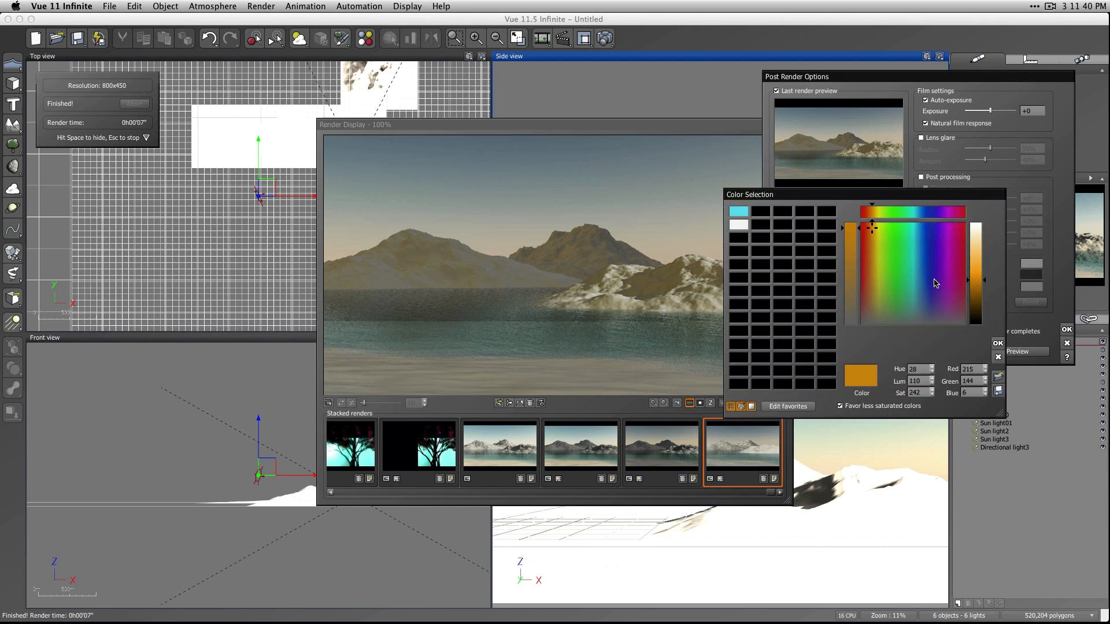
click(976, 263)
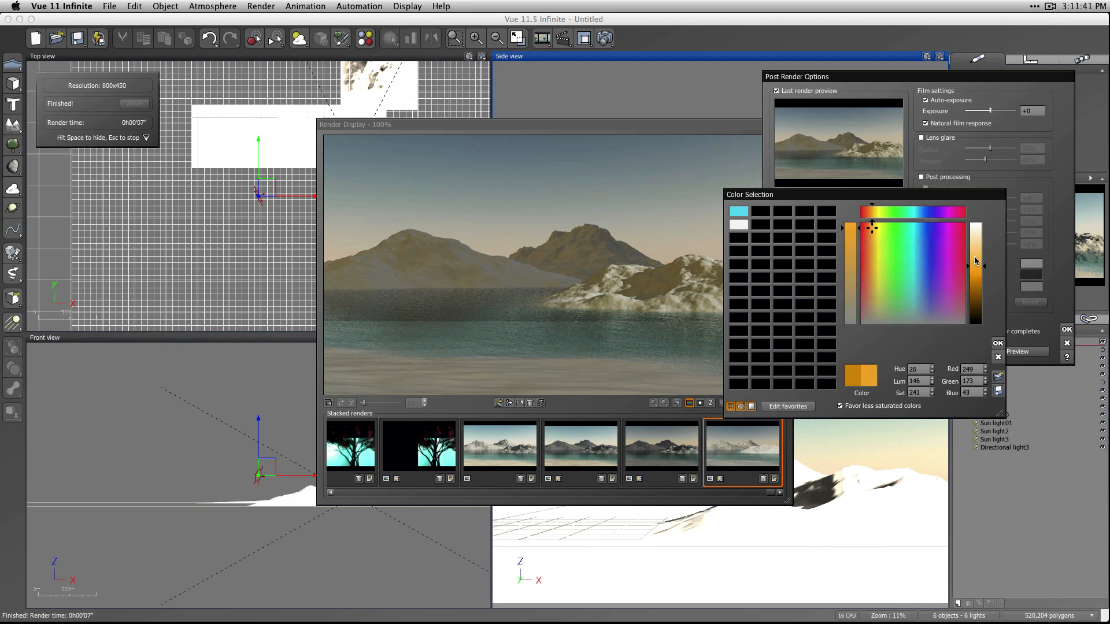
click(998, 343)
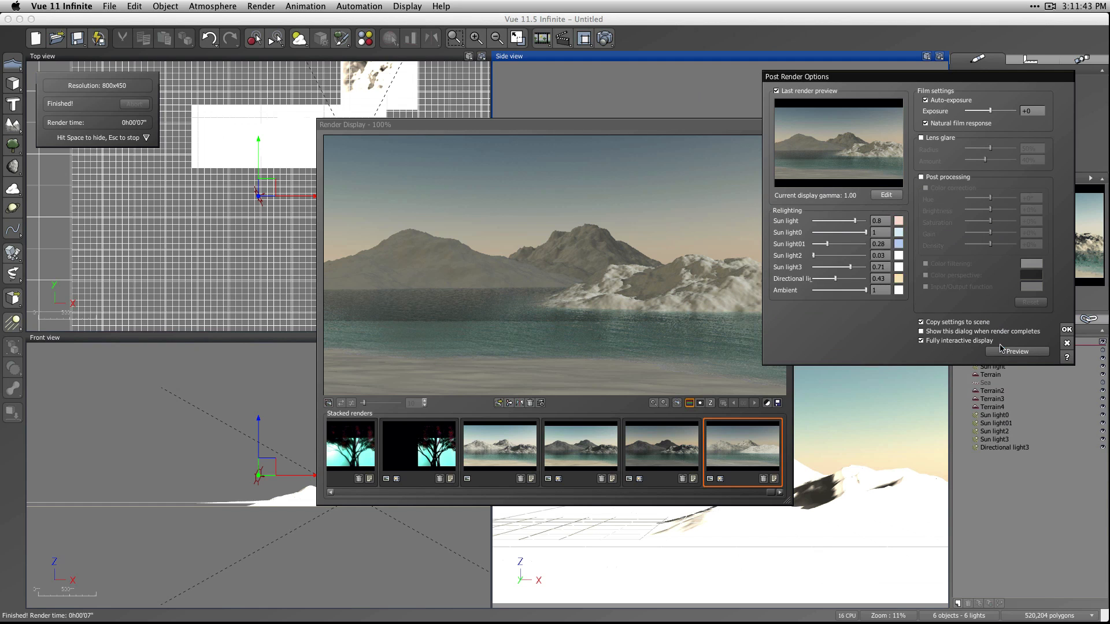
Set relighting to 0.3 for the directional light, 0.39 for Sun light01, 0.18 for Sun light2 and 0.73 for Sun light3, and apply it.
click(826, 279)
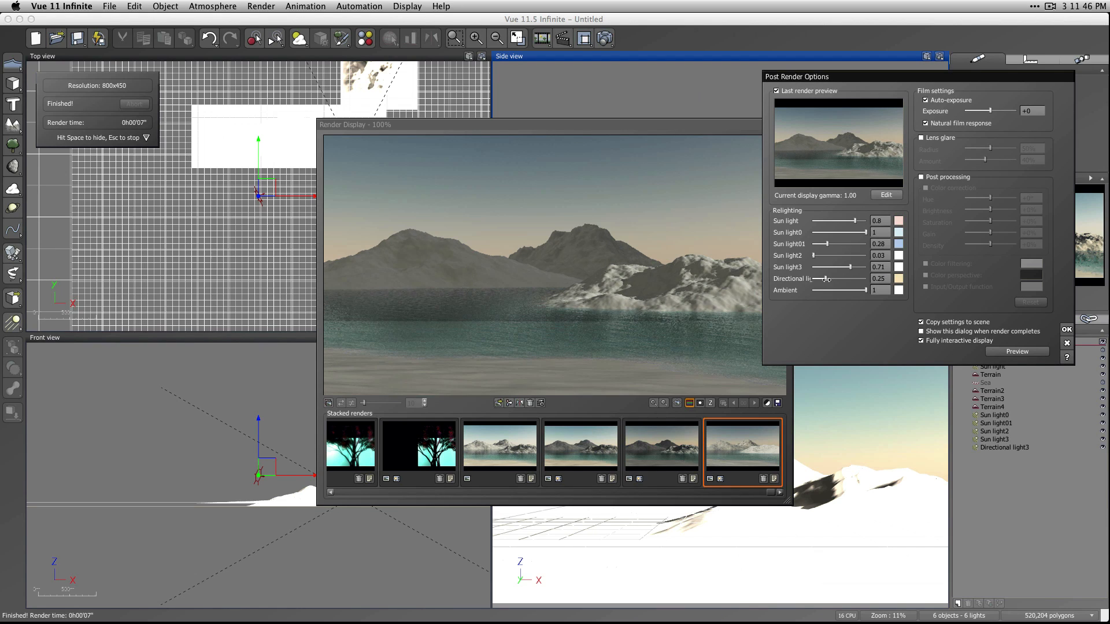
mouse_move(826, 279)
mouse_down()
mouse_move(788, 279)
mouse_move(872, 277)
mouse_move(827, 278)
mouse_up()
mouse_move(808, 74)
mouse_down()
mouse_move(929, 74)
mouse_move(807, 53)
mouse_up()
drag(850, 247, 831, 225)
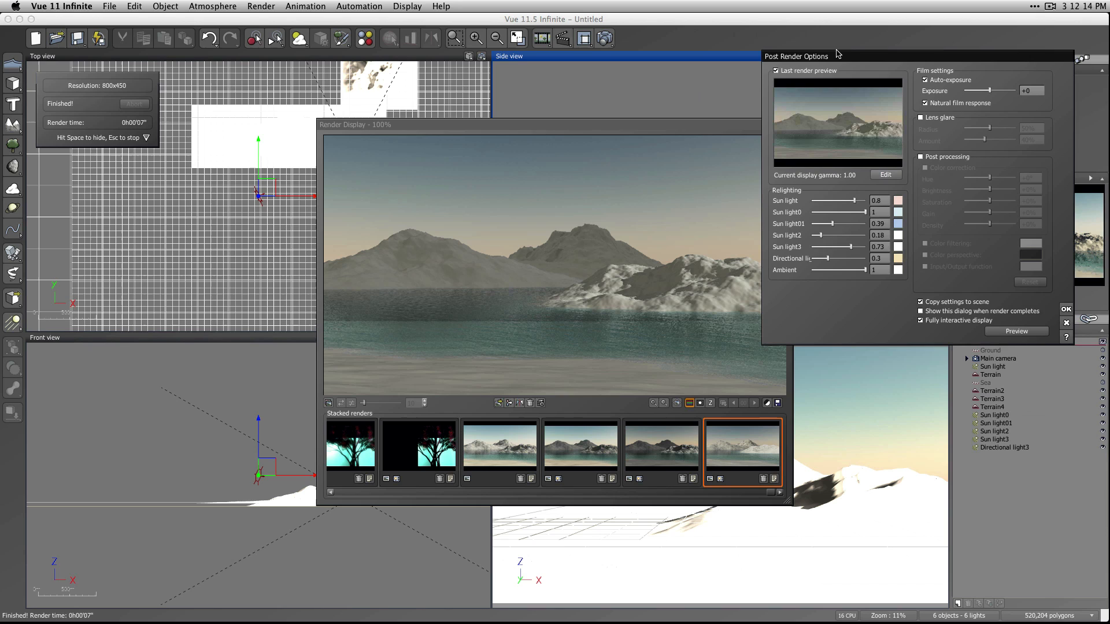
drag(838, 56, 778, 95)
click(1011, 347)
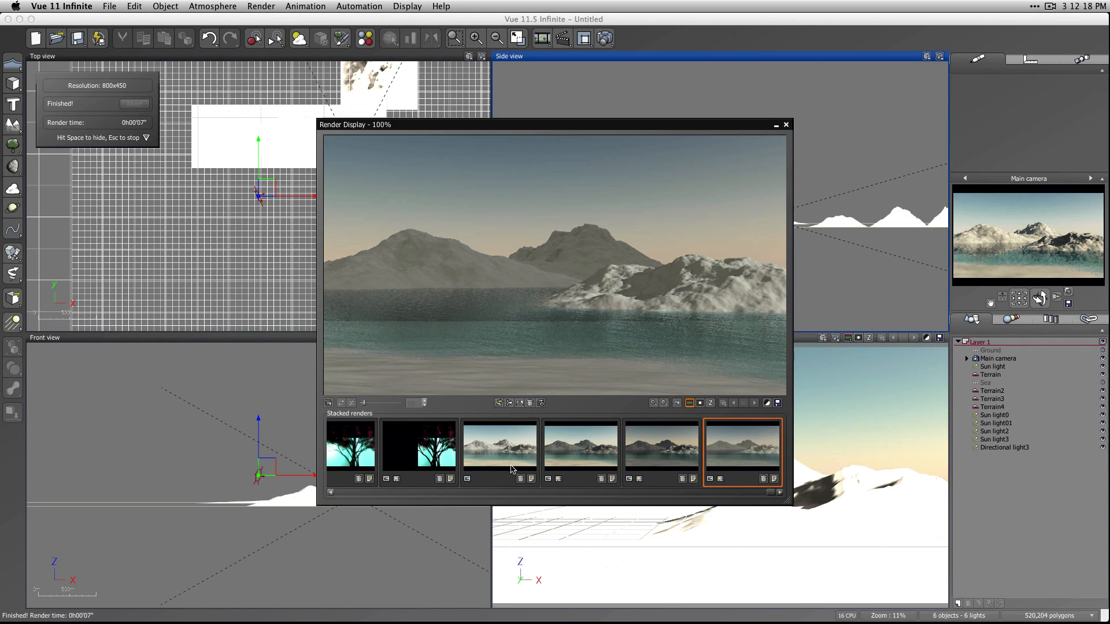
Compare the relit result with the earliest stacked mountain render and close the render display.
click(512, 467)
click(732, 464)
click(504, 452)
click(786, 126)
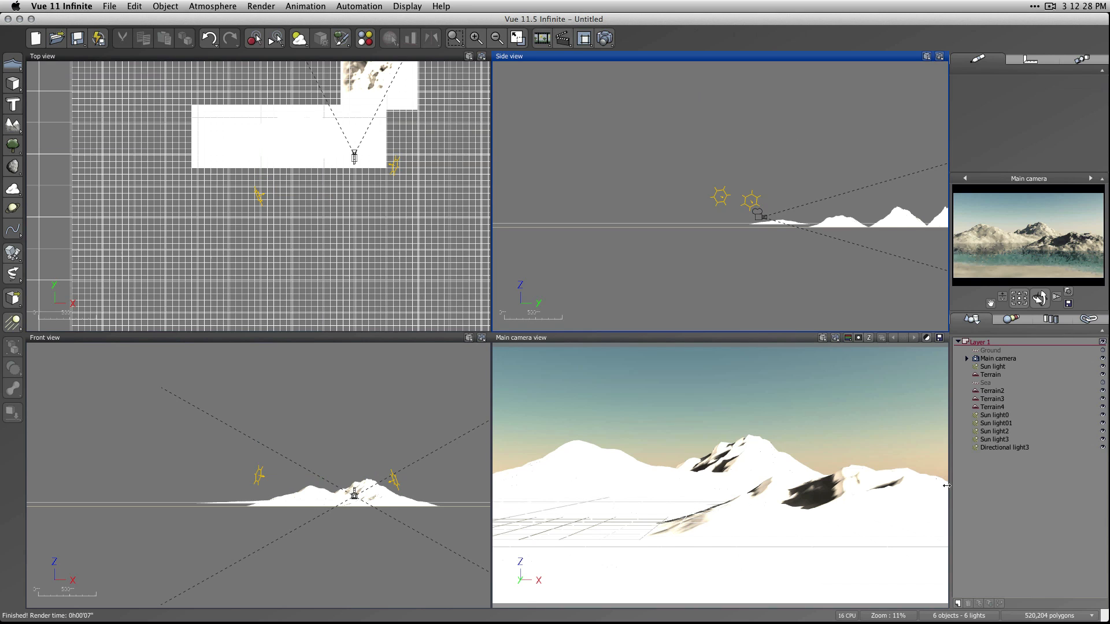
click(991, 350)
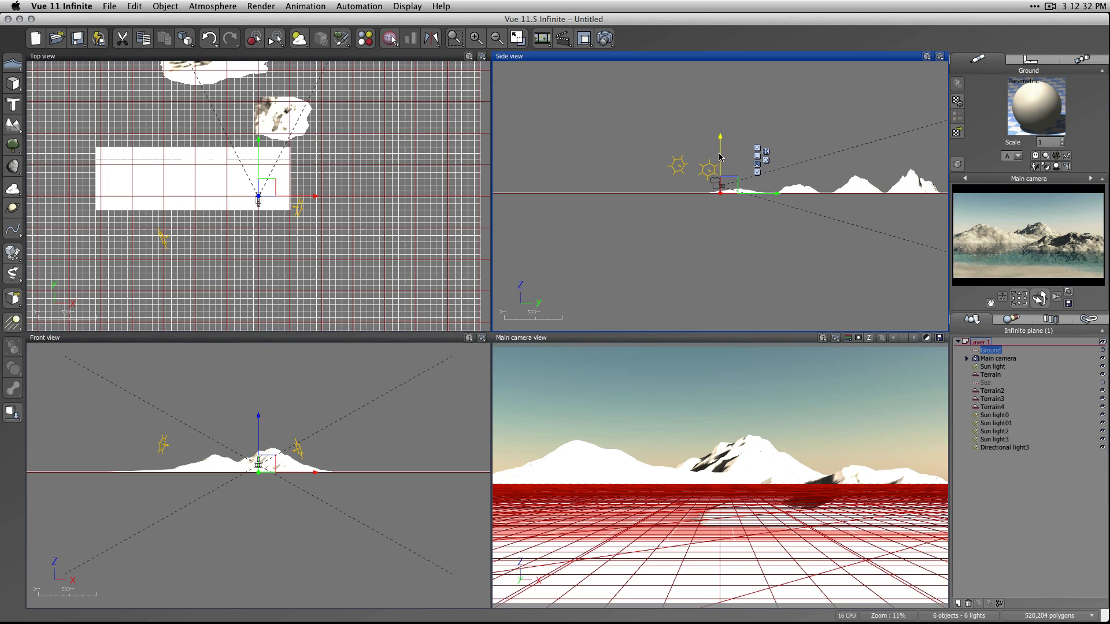
click(1022, 539)
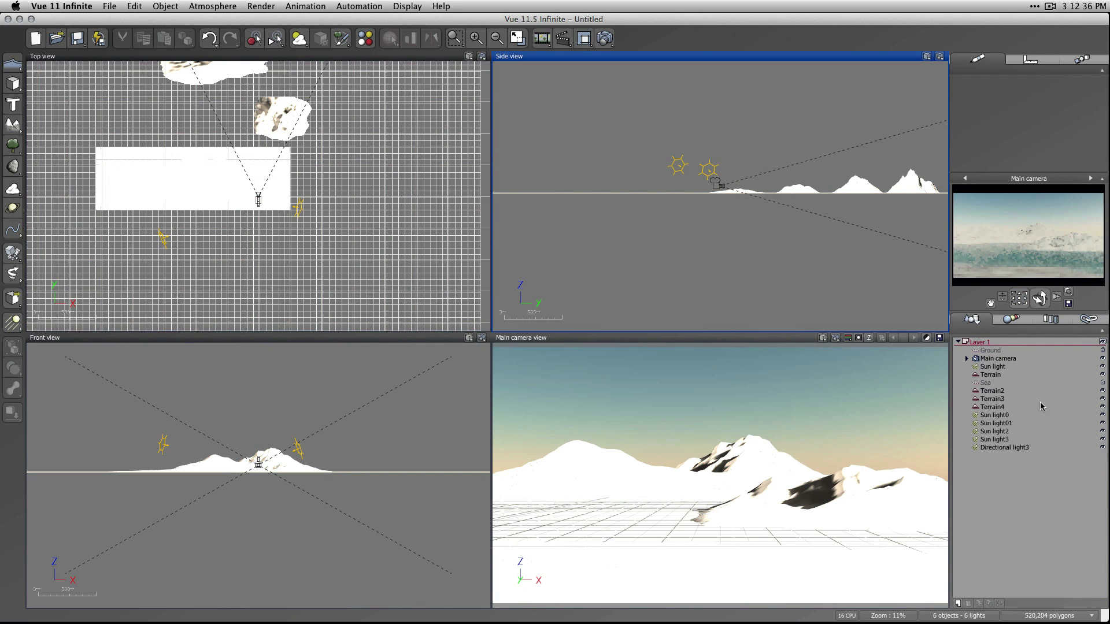
Review the directional light's lighting, shadow, volumetric, gel and lens flare settings in the Light Editor, and cancel without changes.
click(1006, 448)
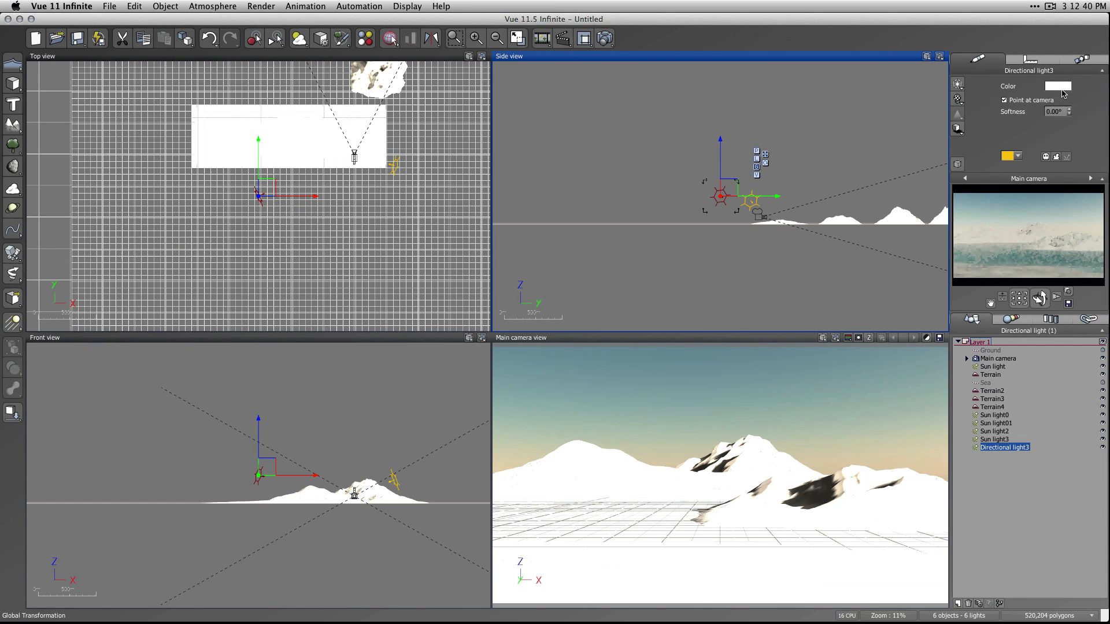
double_click(994, 450)
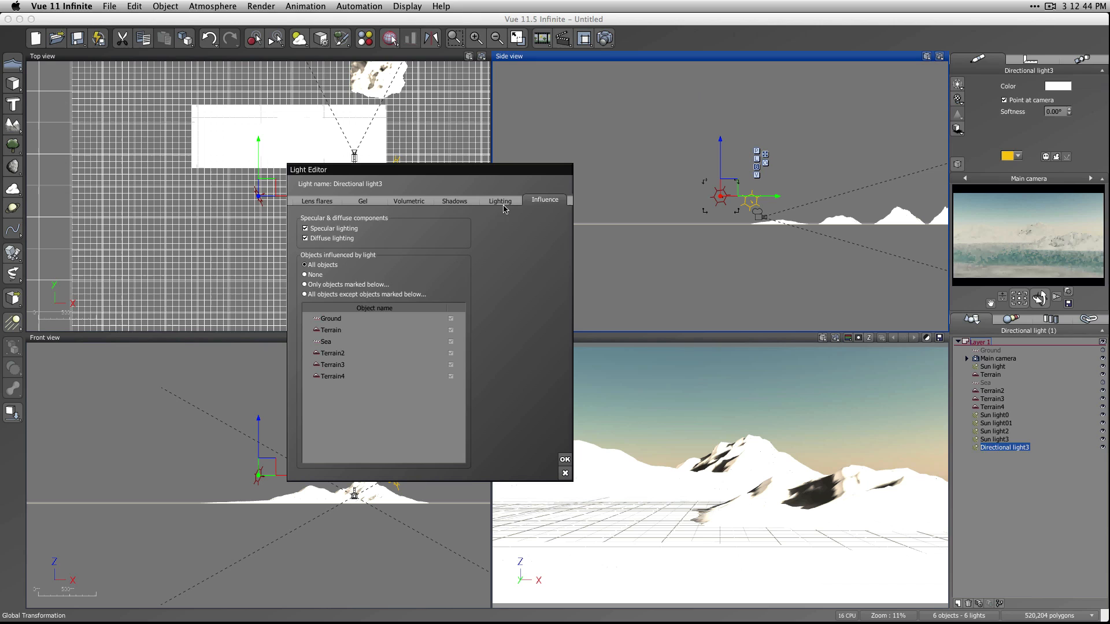
click(501, 201)
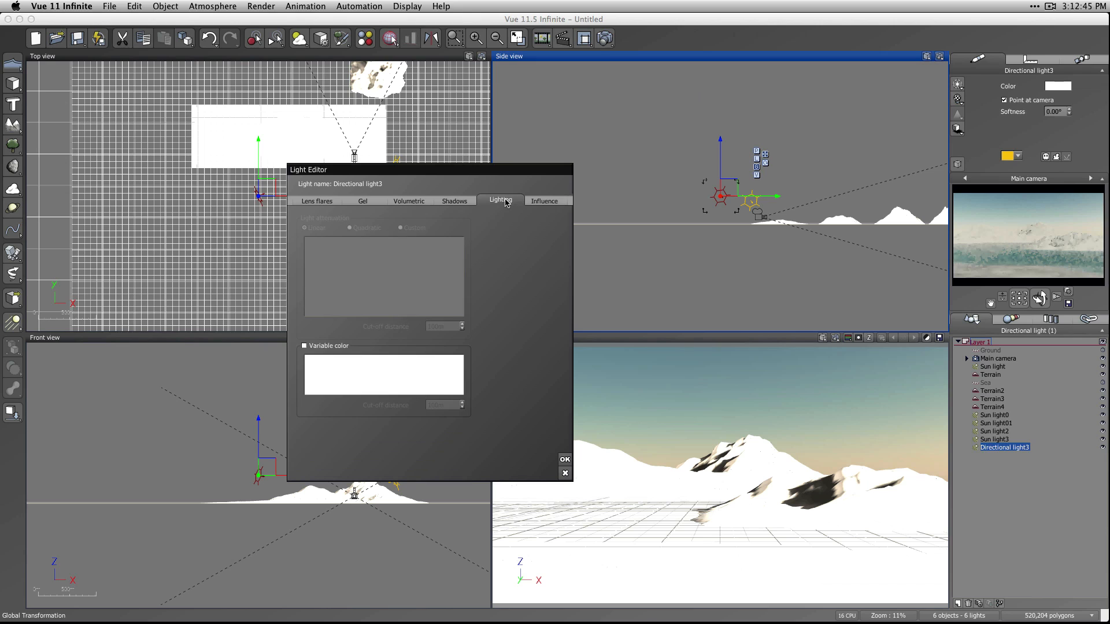
click(452, 201)
click(412, 201)
click(364, 201)
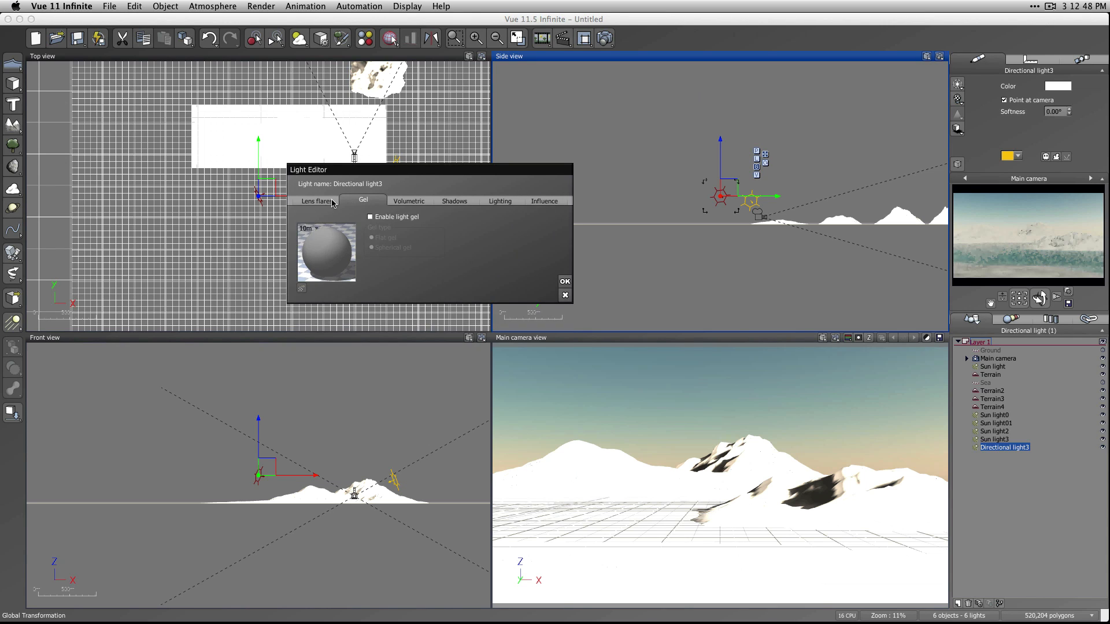
click(324, 201)
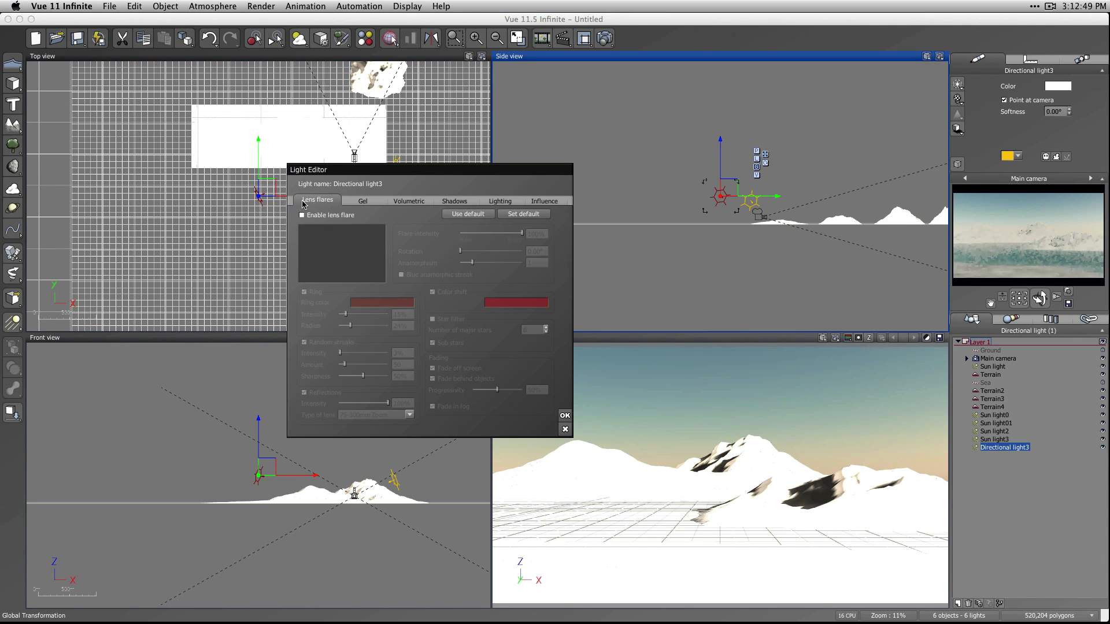
click(566, 429)
click(1035, 493)
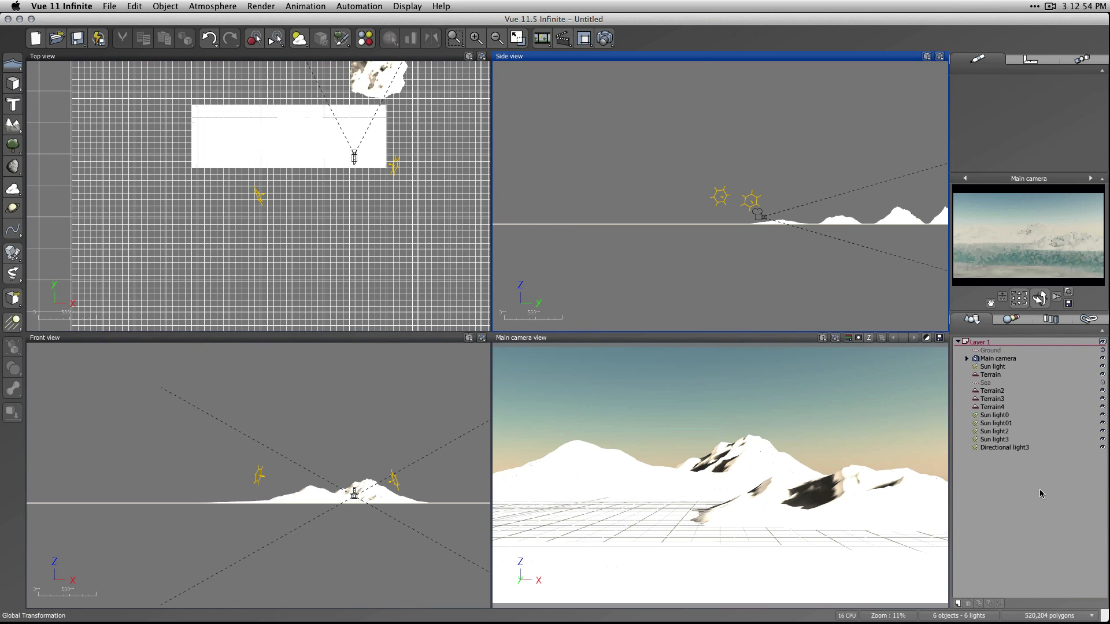
click(1050, 6)
click(1052, 4)
Start opening another scene, choose the LAND6340 collection and browse the Class 10 folder for scene files.
click(110, 6)
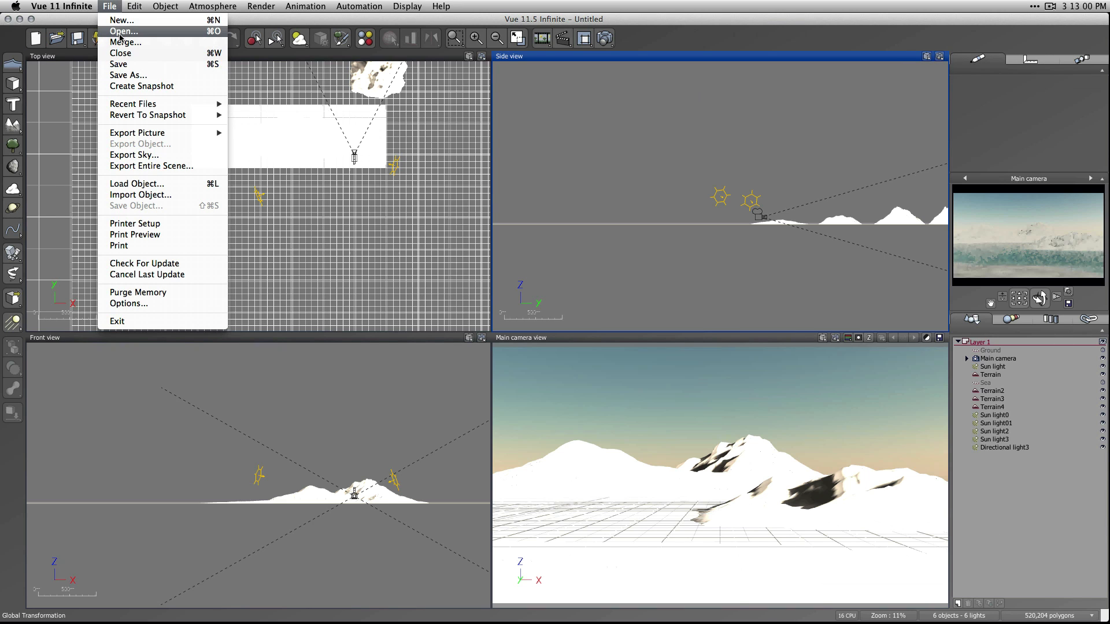
mouse_move(150, 106)
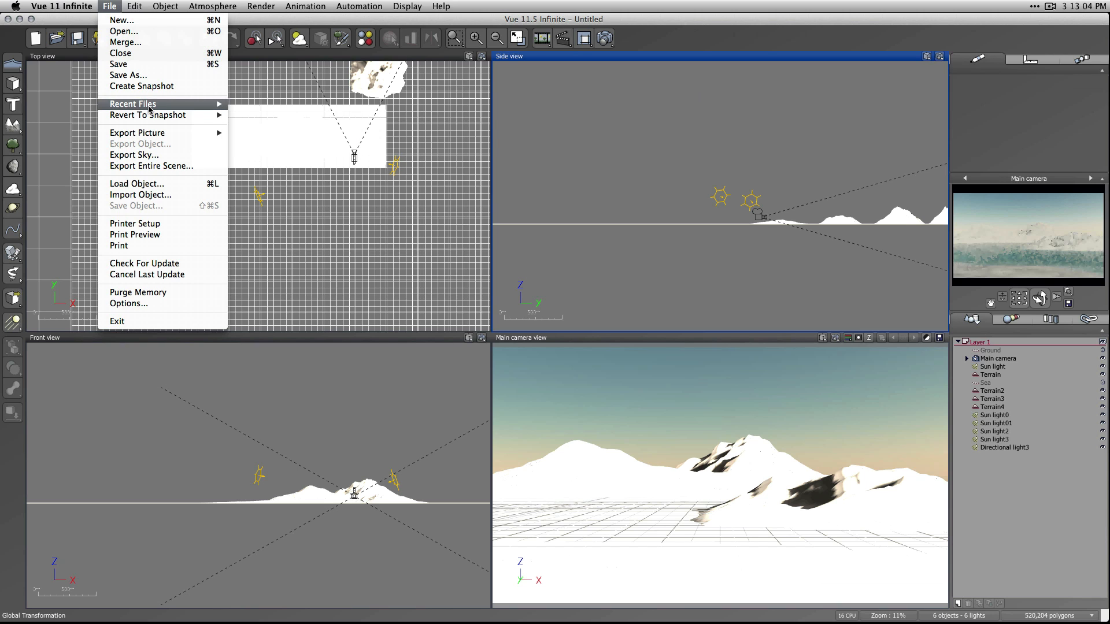
click(123, 31)
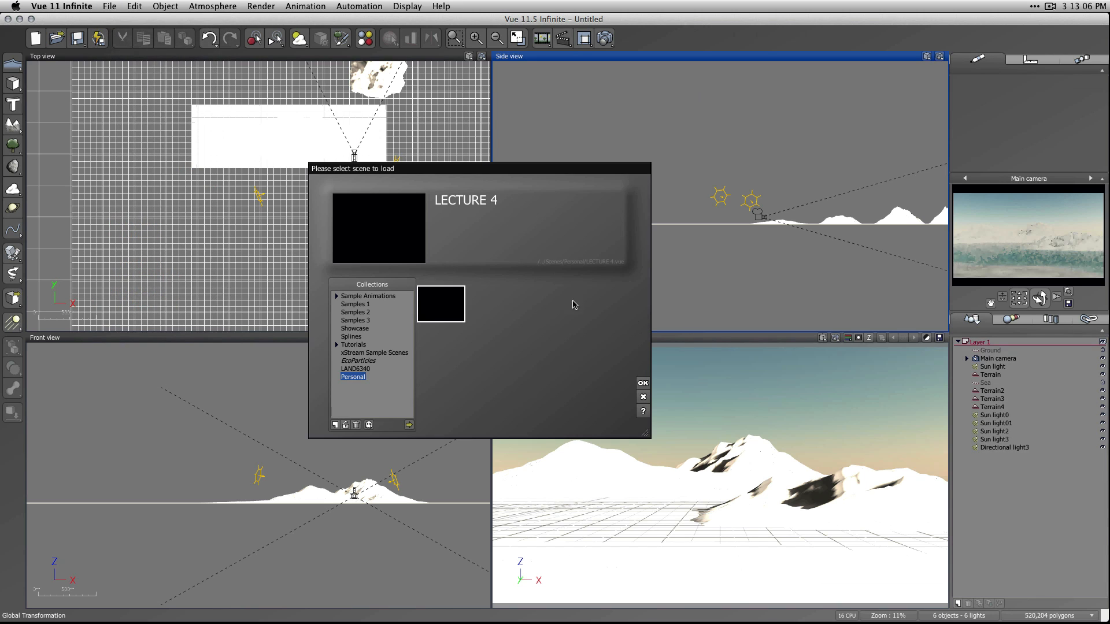
click(407, 426)
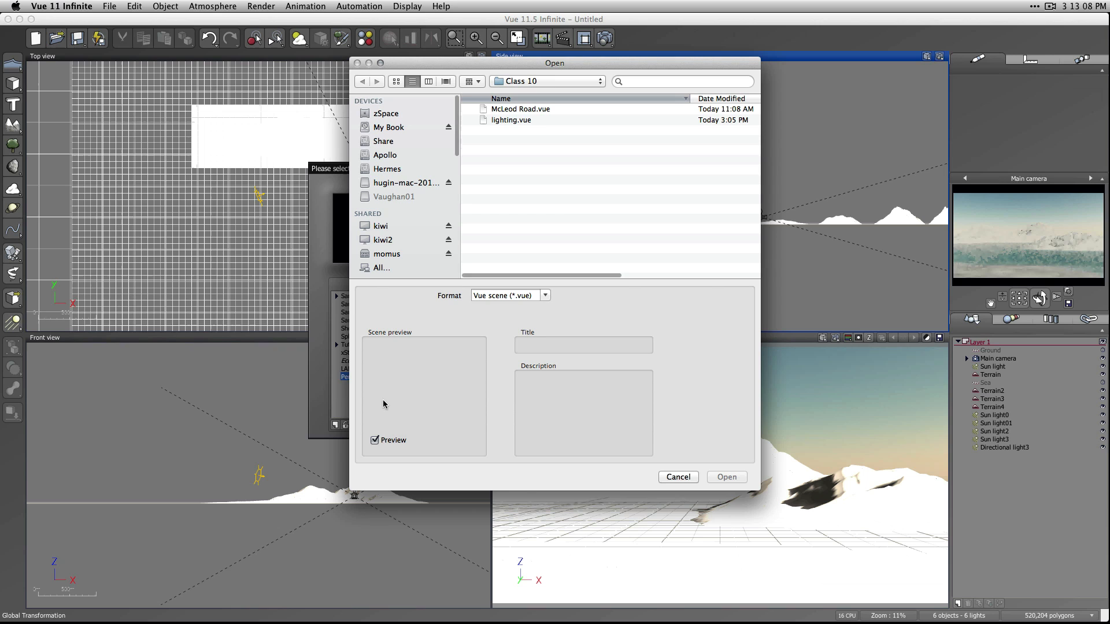
click(658, 478)
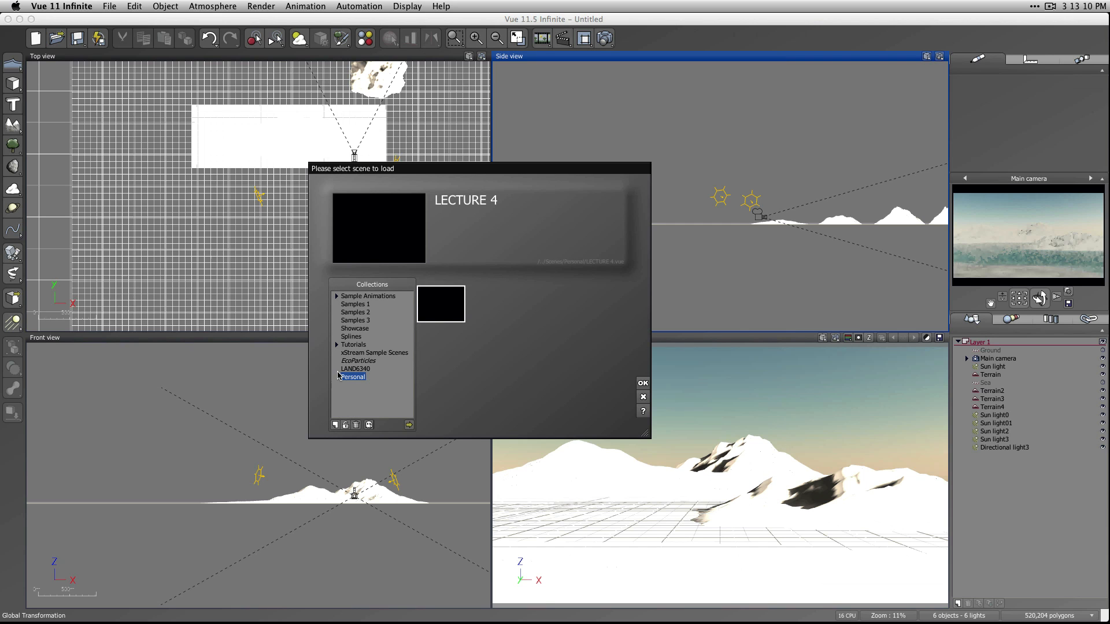
click(361, 370)
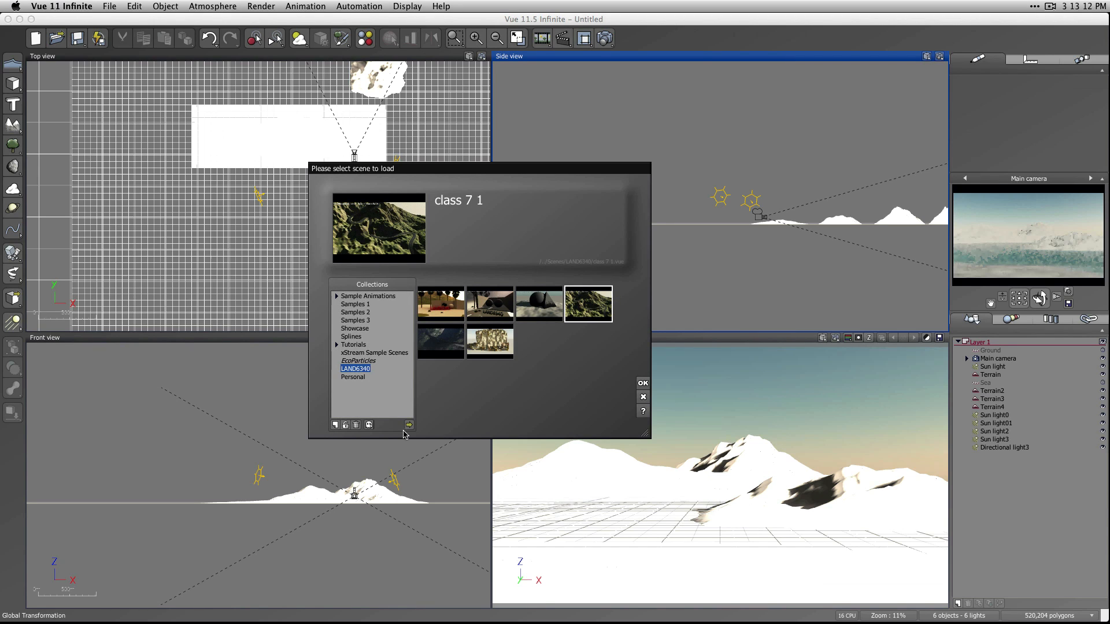
click(408, 425)
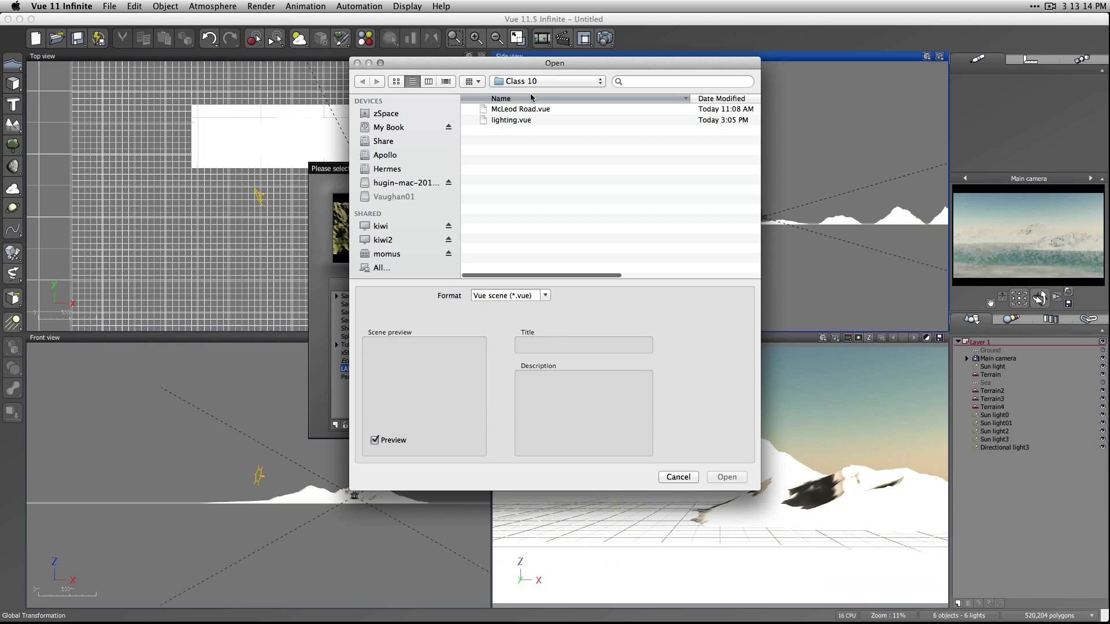
Load McLeod Road.vue without saving the current scene, skipping all missing files and declining the scene's stored preference settings.
click(526, 110)
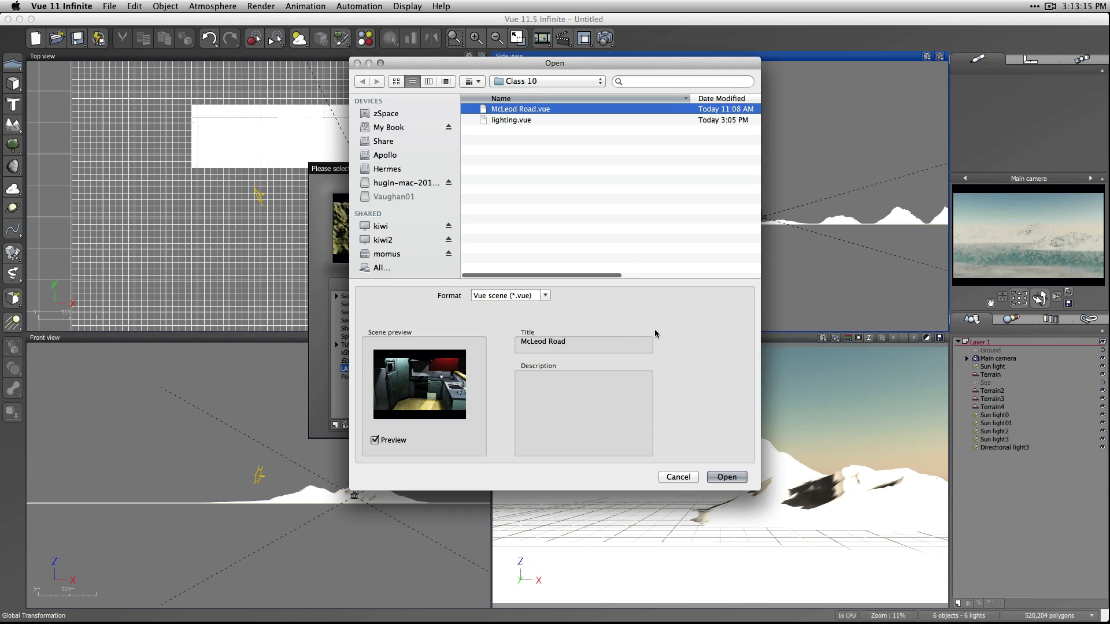
click(727, 477)
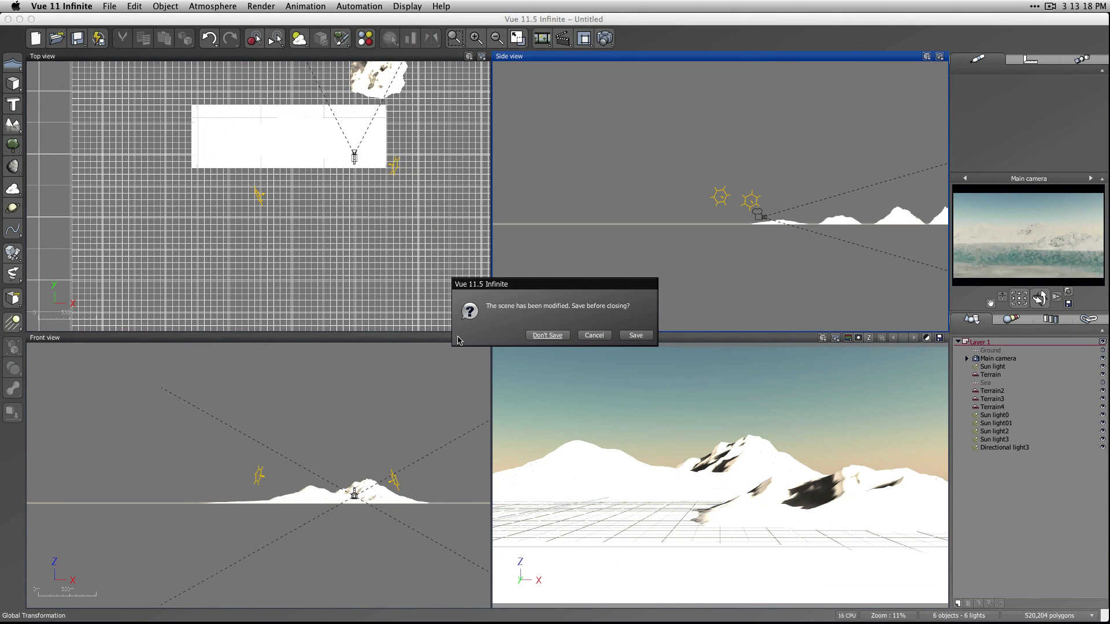
click(546, 335)
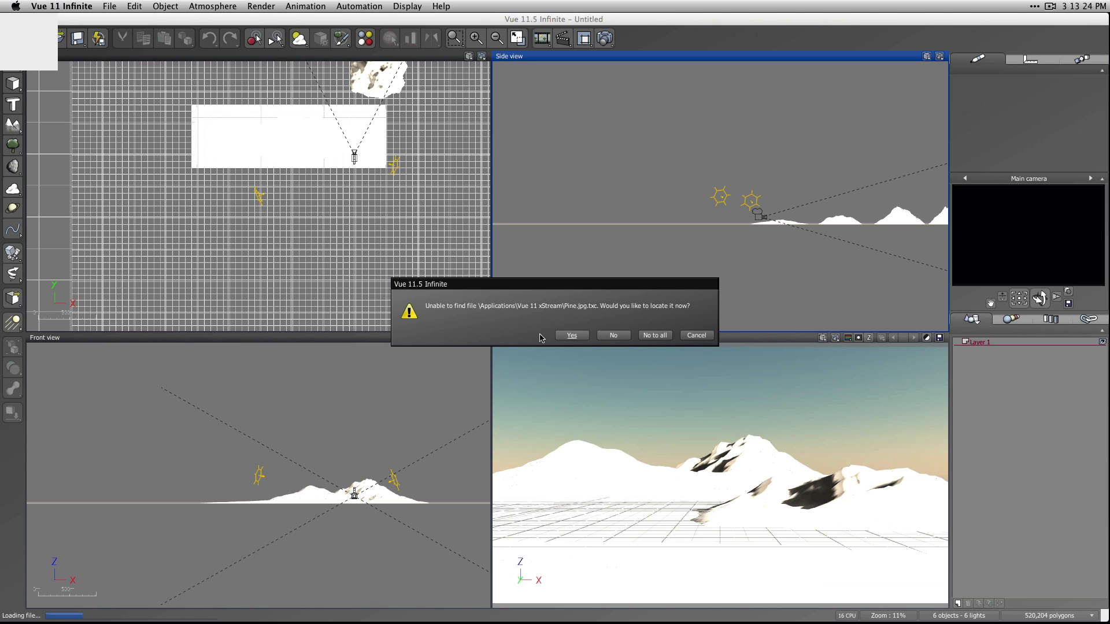
click(655, 335)
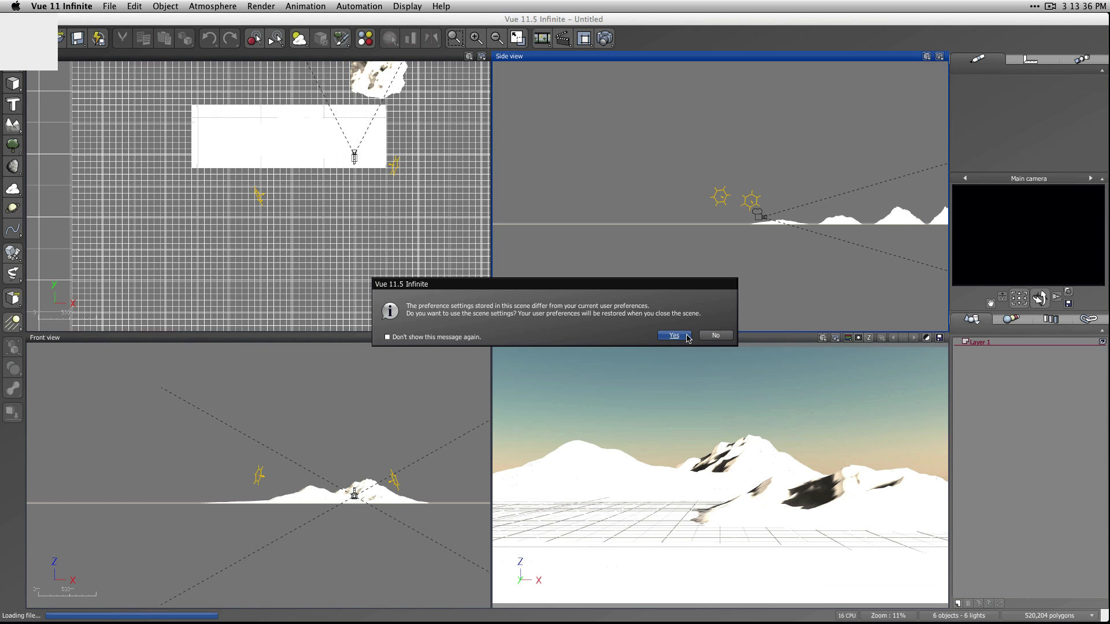
click(721, 338)
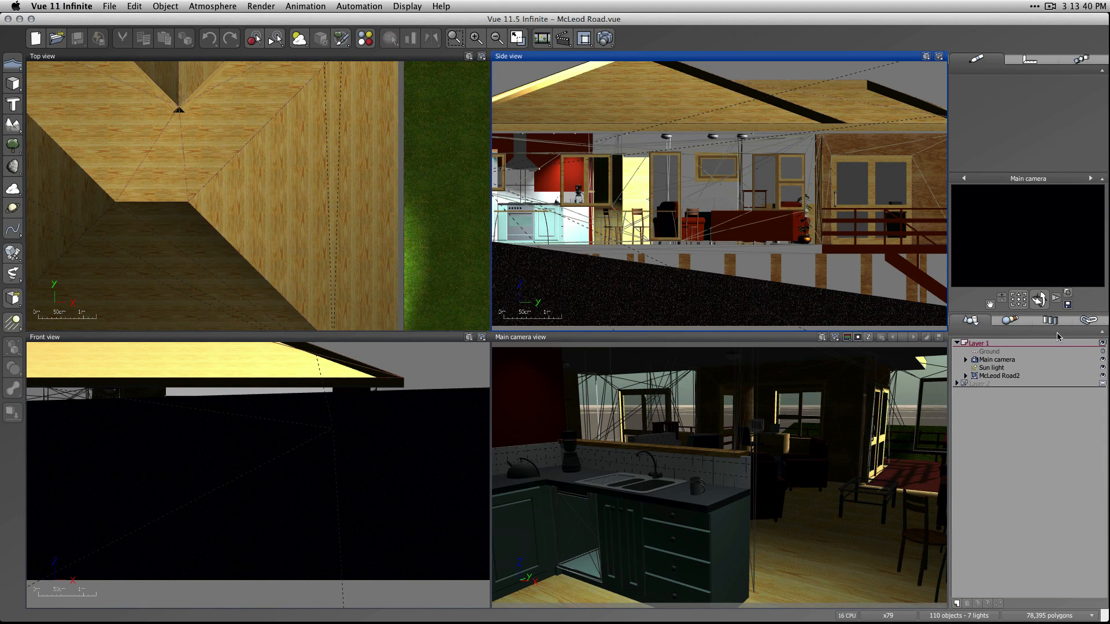
Examine the texture maps linked to the McLeod Road scene and bring the whole house into the orthographic views.
click(1084, 321)
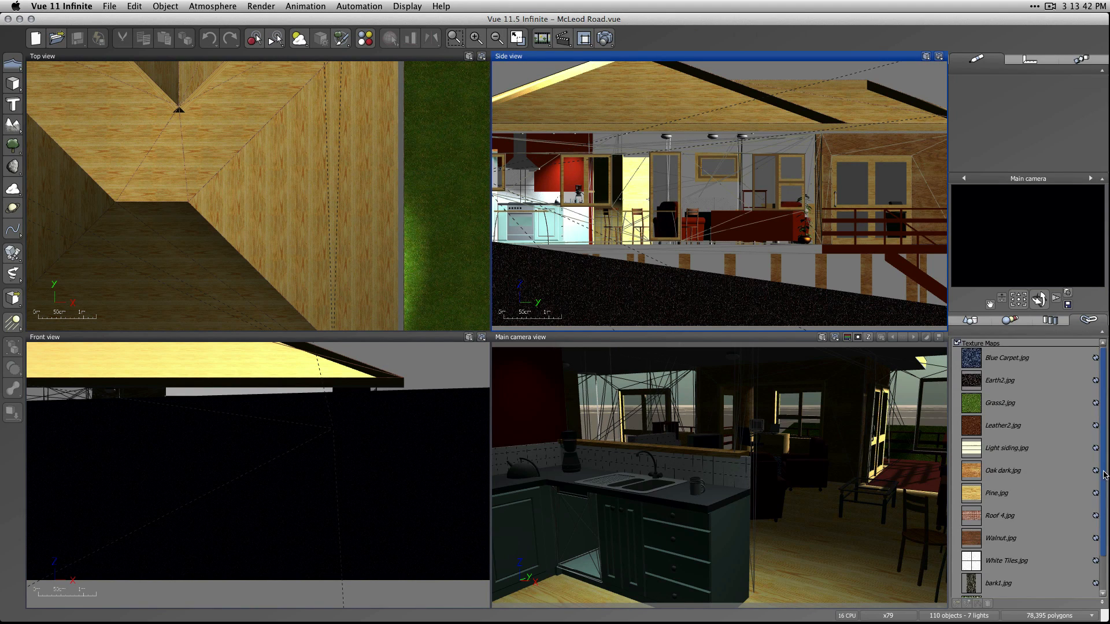
drag(1105, 473, 1090, 416)
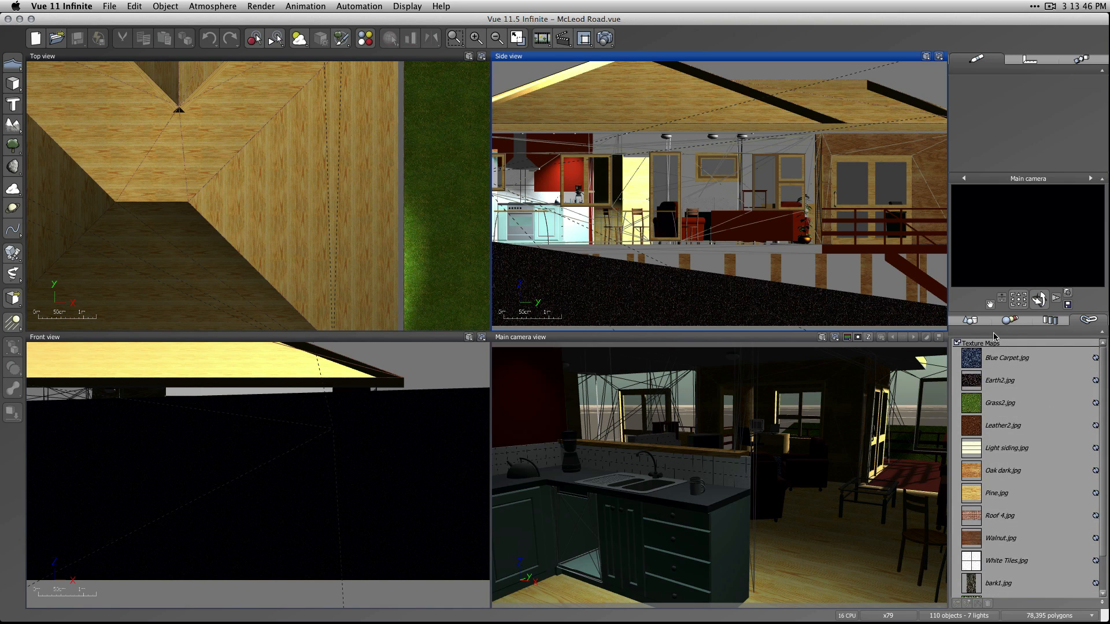
click(960, 322)
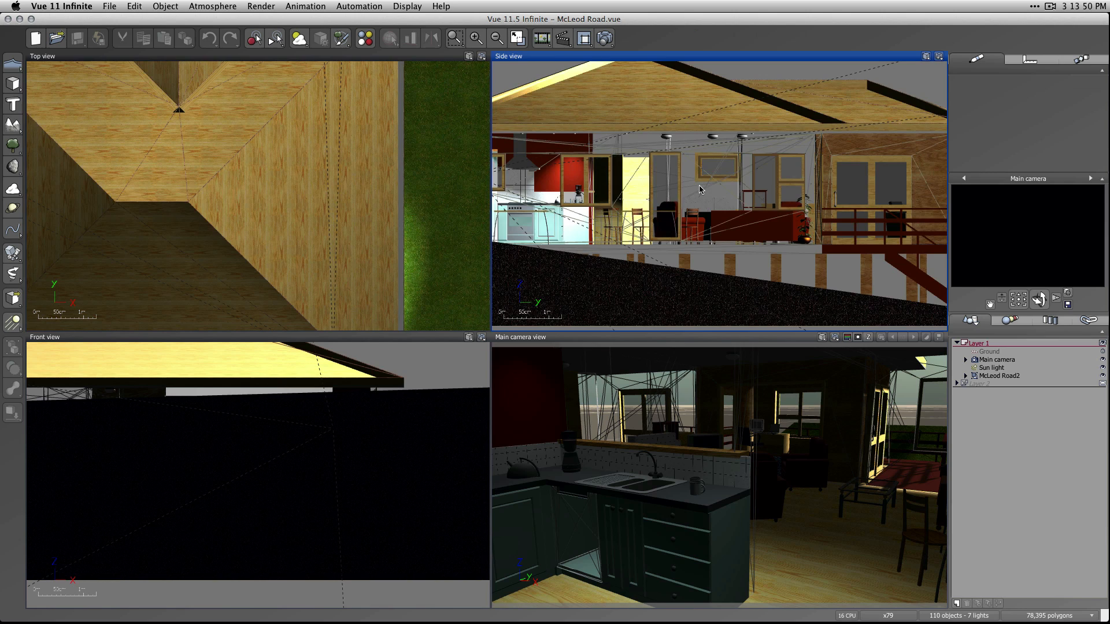
scroll(702, 192, down, 5)
click(1087, 321)
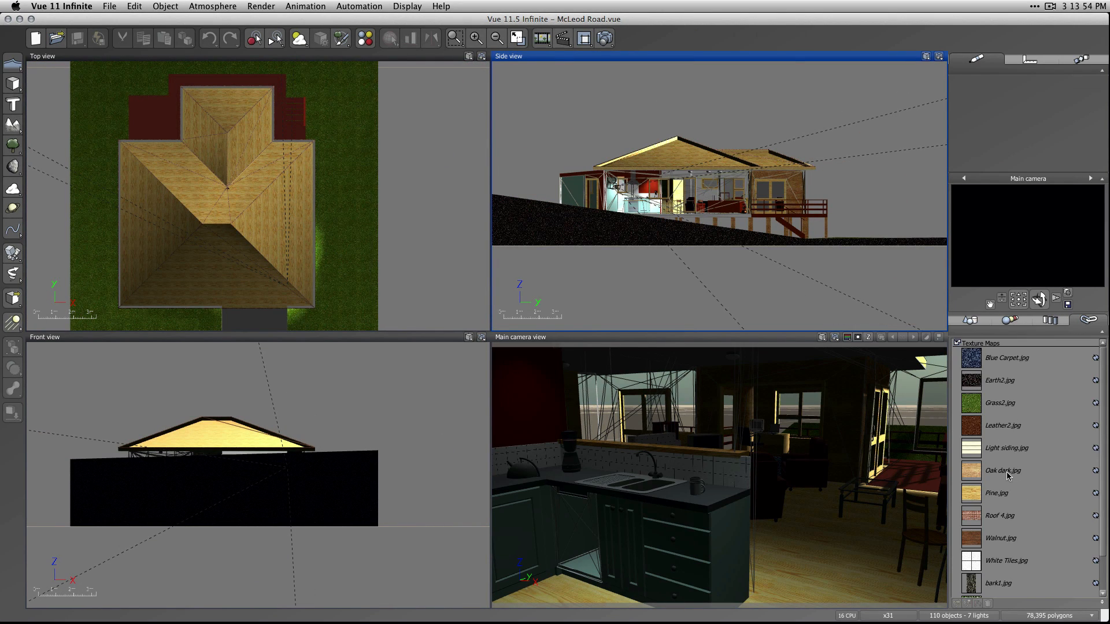
Display the exterior wall mesh that uses Light siding.jpg as Smooth Shaded and check it in the Side view.
click(1007, 448)
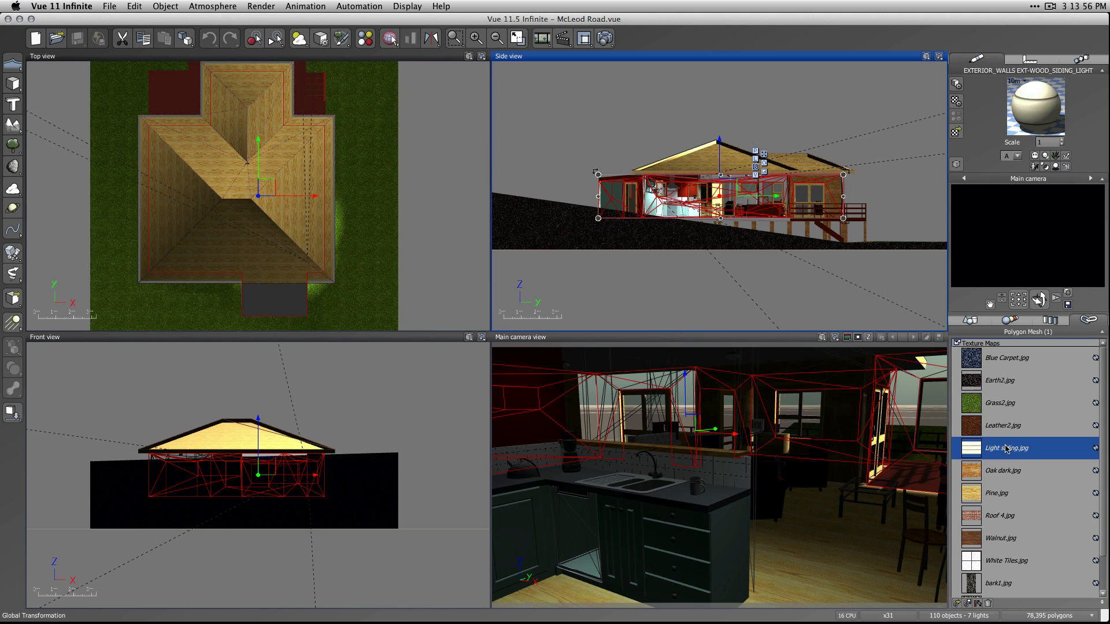
click(955, 164)
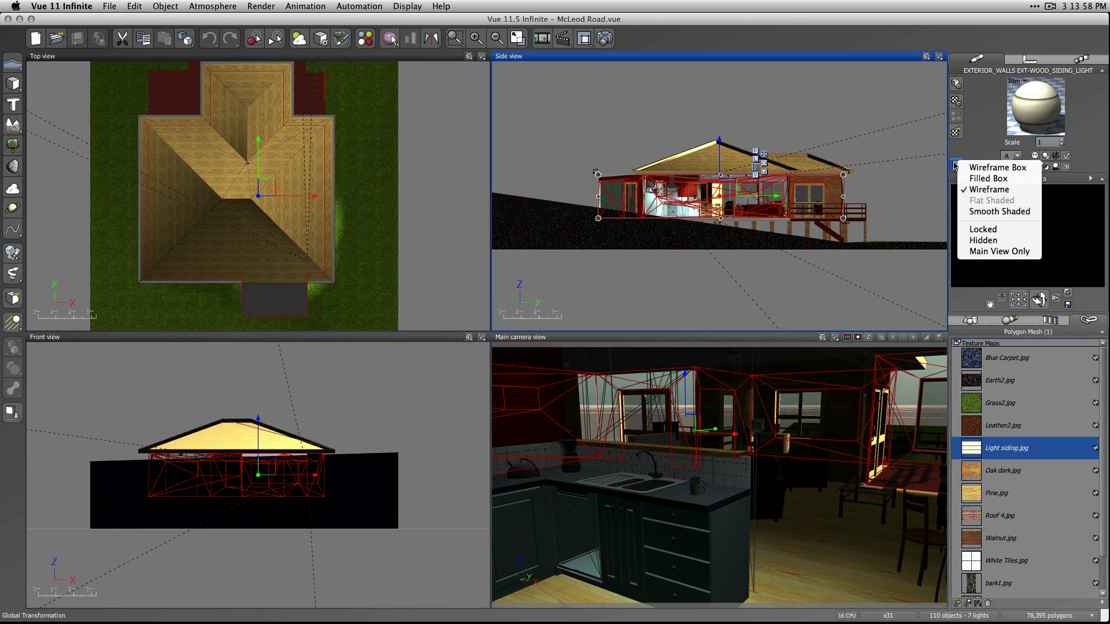
click(999, 211)
click(899, 199)
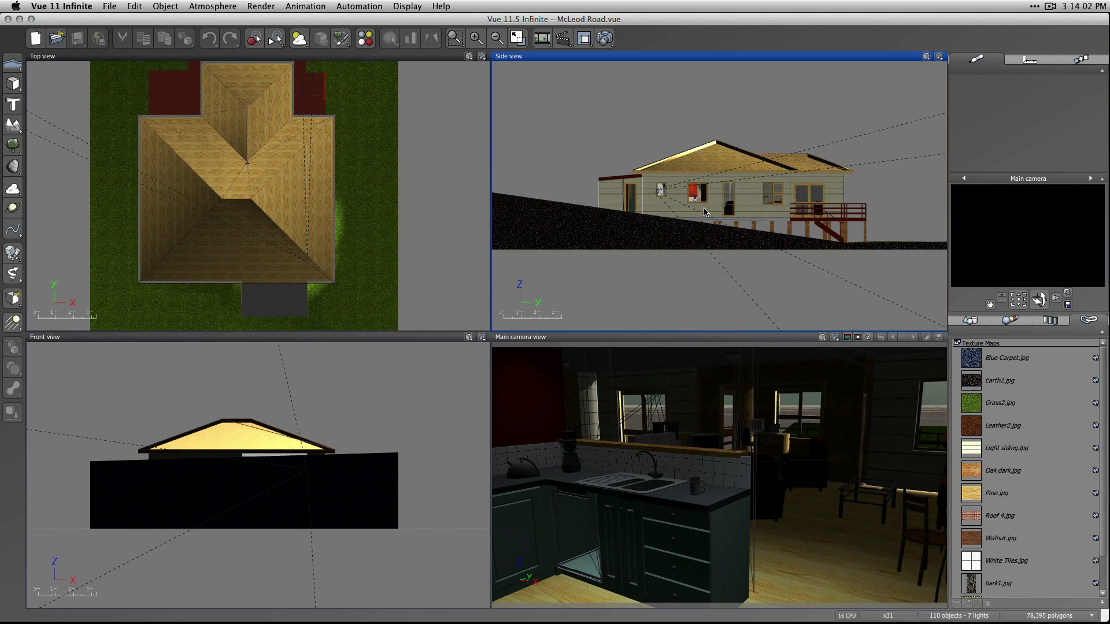
scroll(663, 196, up, 2)
scroll(697, 202, up, 4)
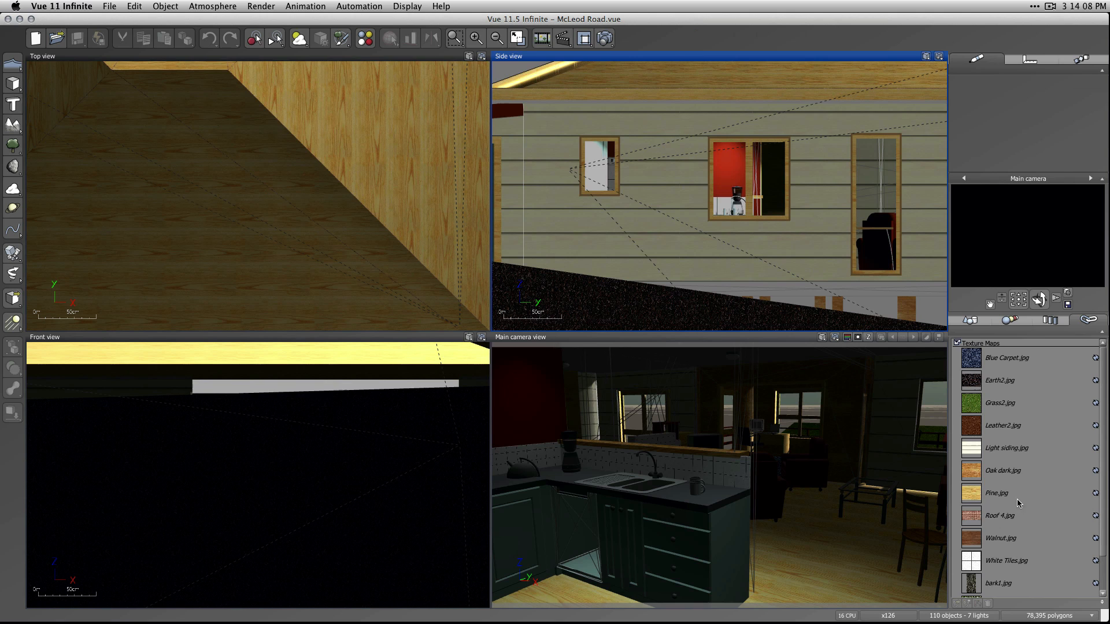
Return the light-siding exterior walls to Wireframe display and deselect them.
click(1007, 452)
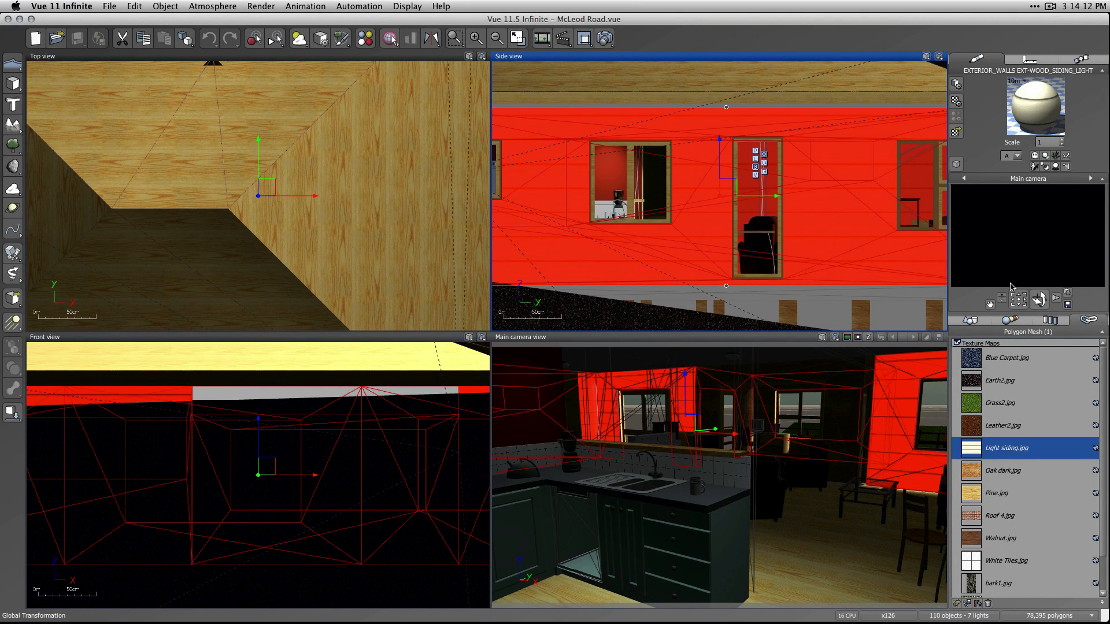
click(958, 166)
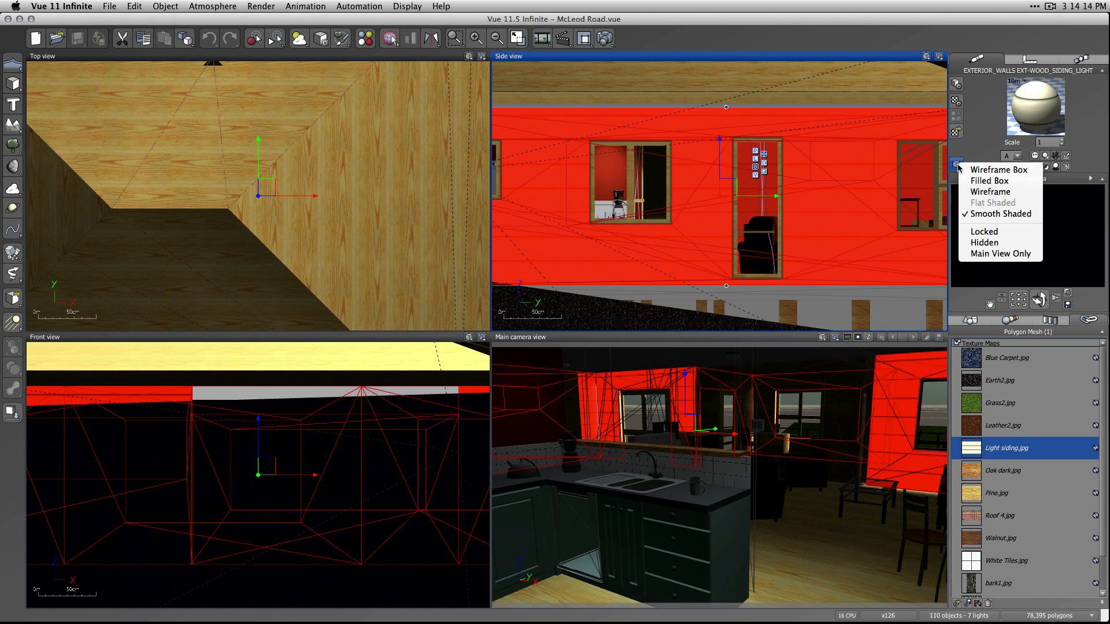
click(976, 196)
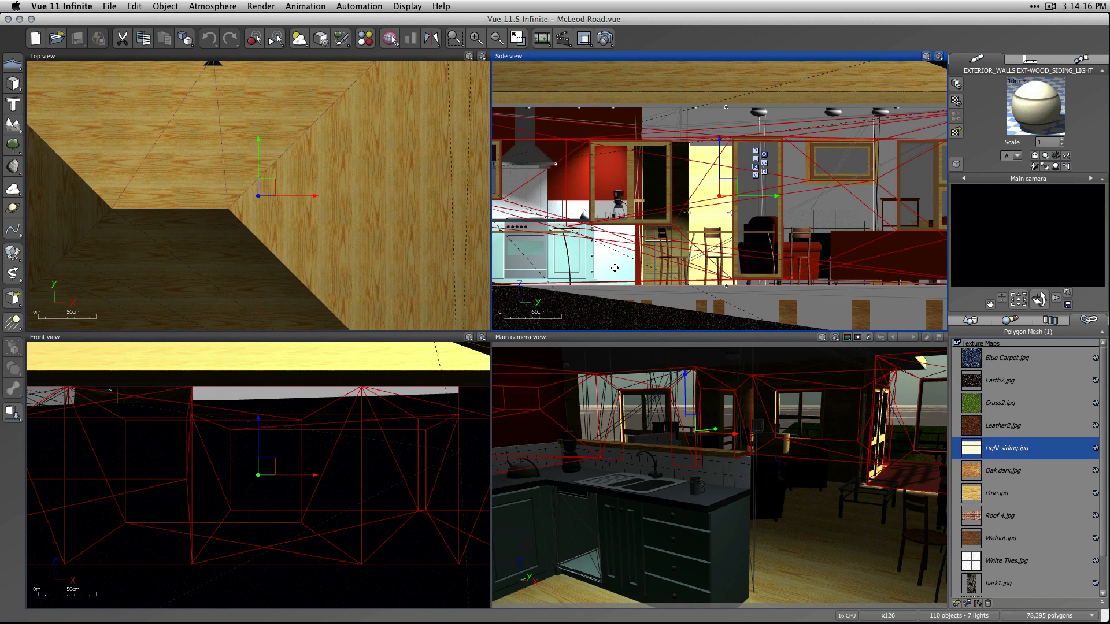
key(Escape)
Enable Layer 2 for rendering in the World Browser and show its lights in the views.
click(974, 321)
click(988, 400)
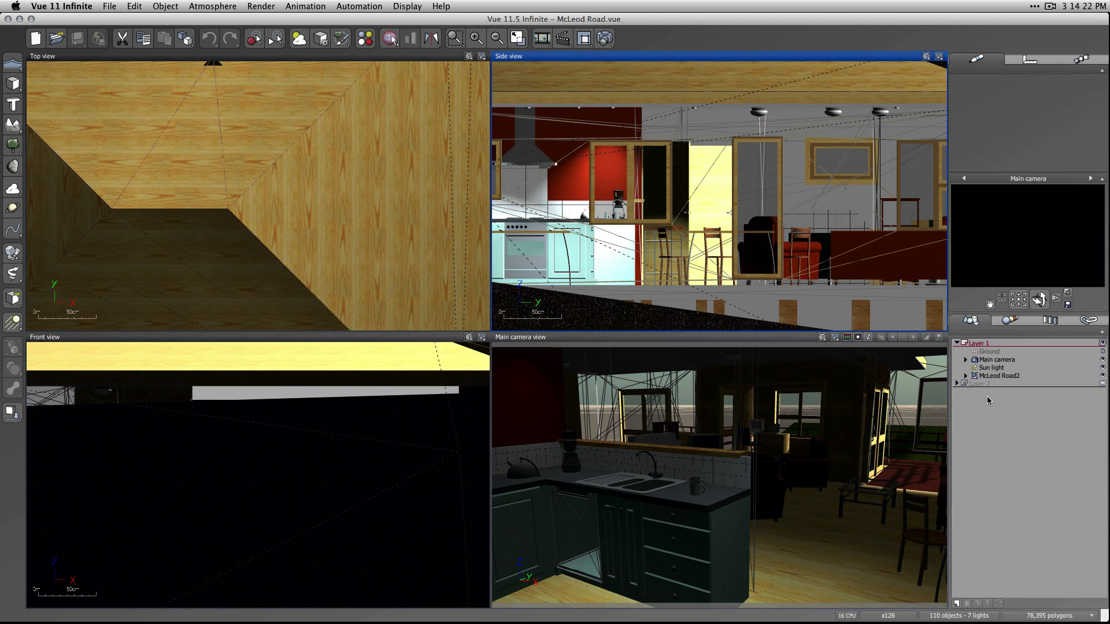
click(963, 384)
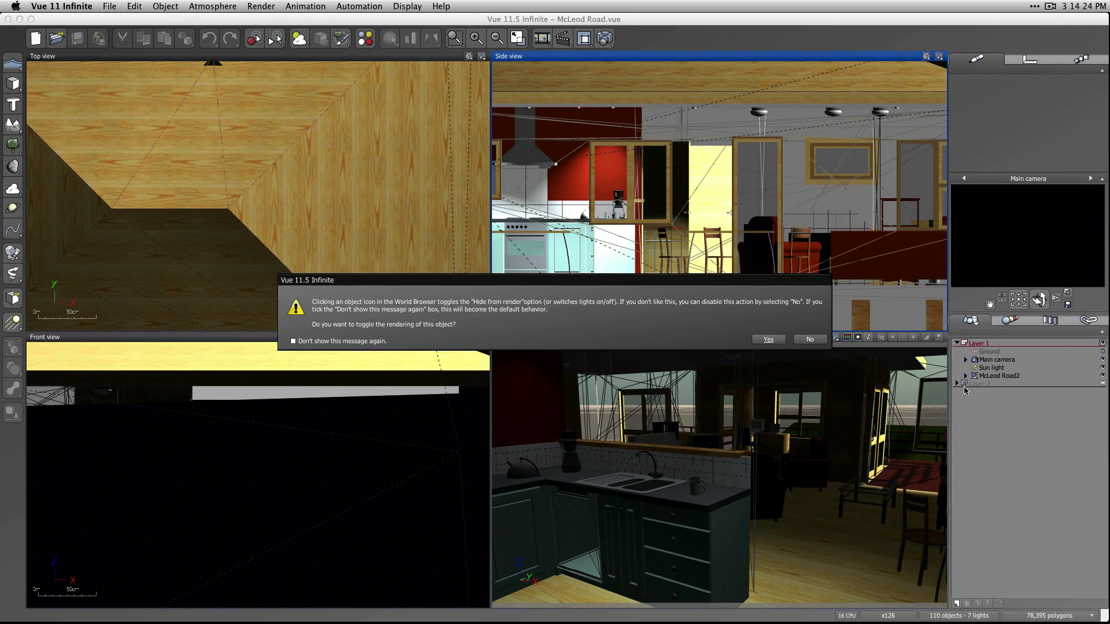
click(769, 340)
click(1103, 384)
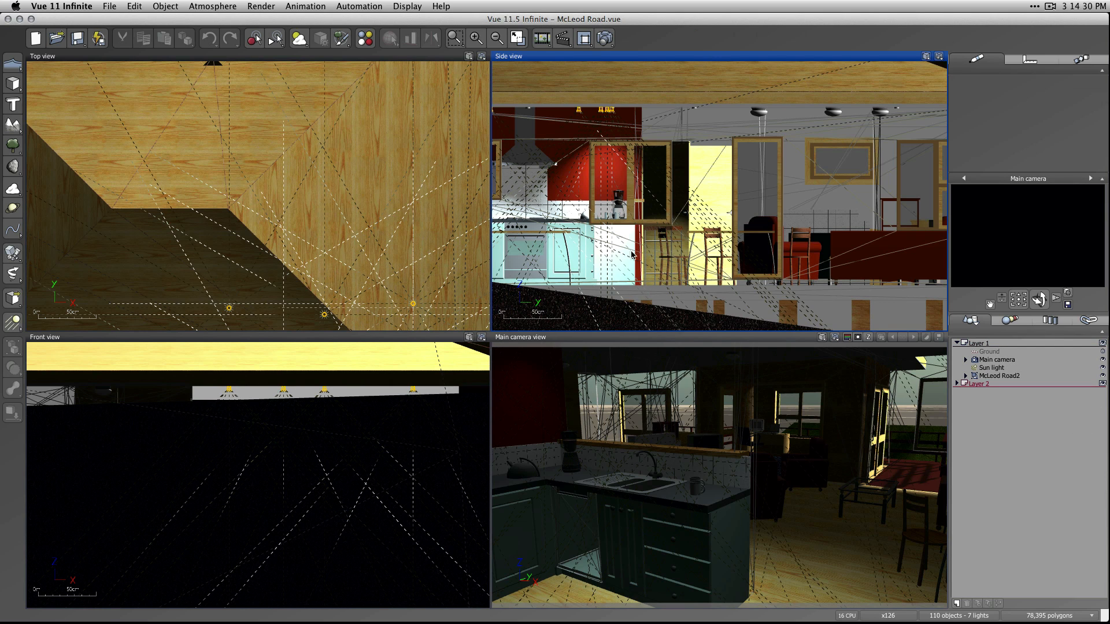
right_click(622, 219)
click(1049, 448)
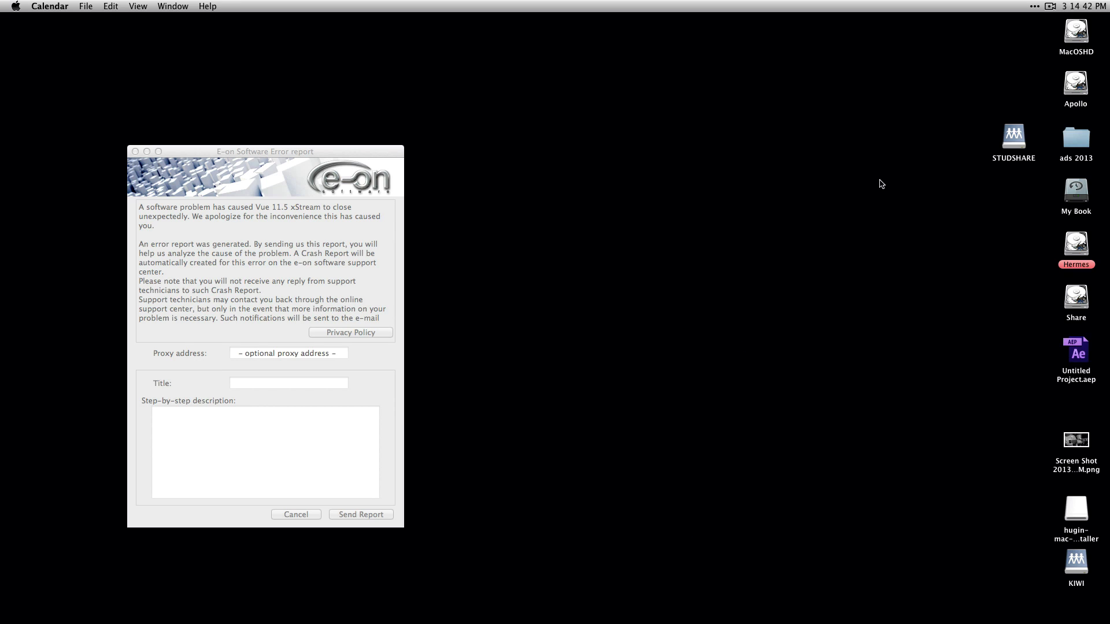
click(1053, 6)
click(994, 40)
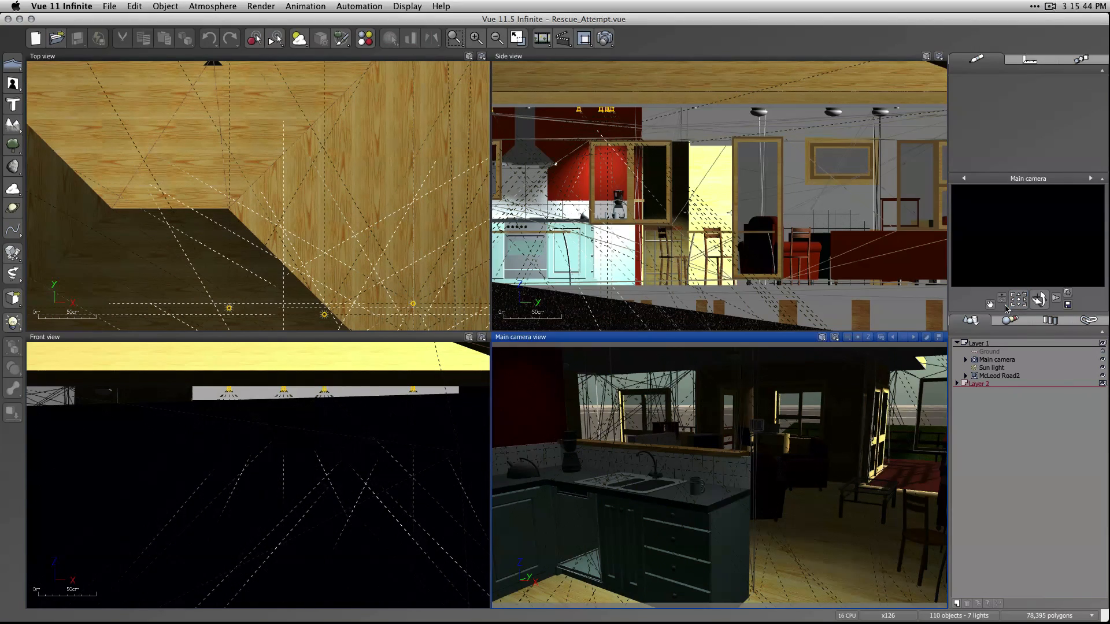
Turn the main camera toward the kitchen's stove and cabinets, test-render the view, stop the render partway and close it.
mouse_move(1018, 300)
mouse_down()
mouse_move(986, 300)
mouse_move(1035, 301)
mouse_move(1019, 298)
mouse_up()
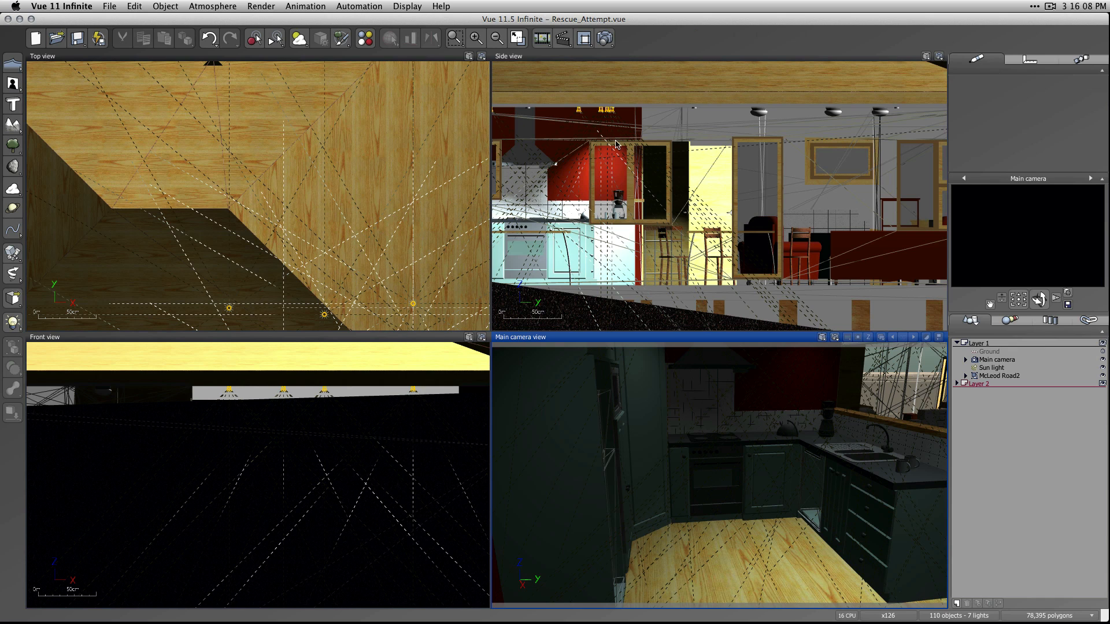
drag(1019, 299, 1018, 306)
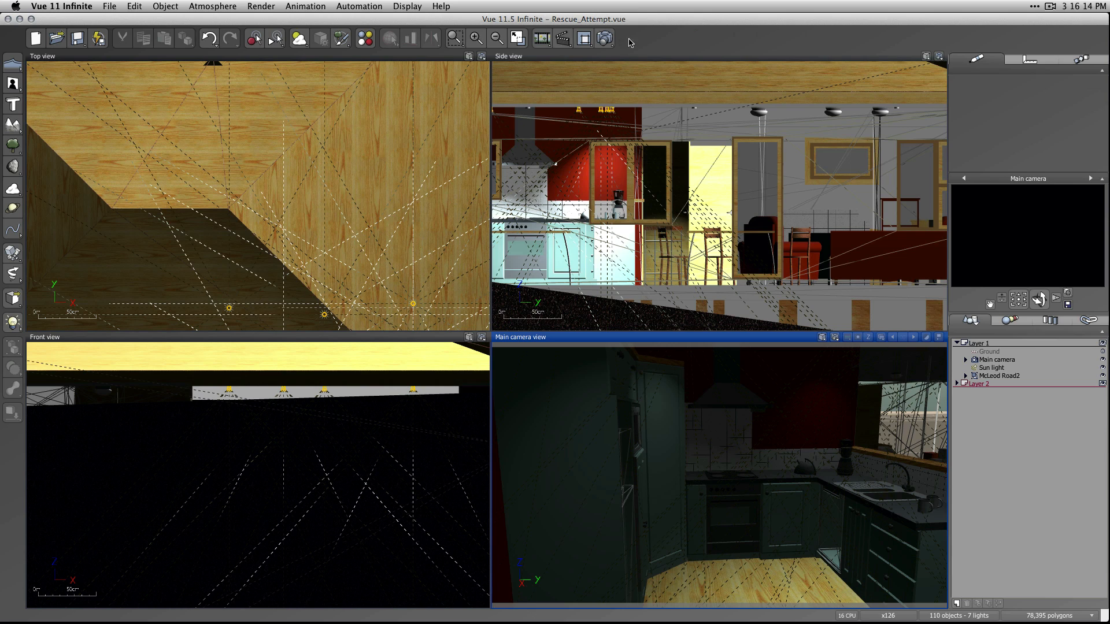
click(607, 40)
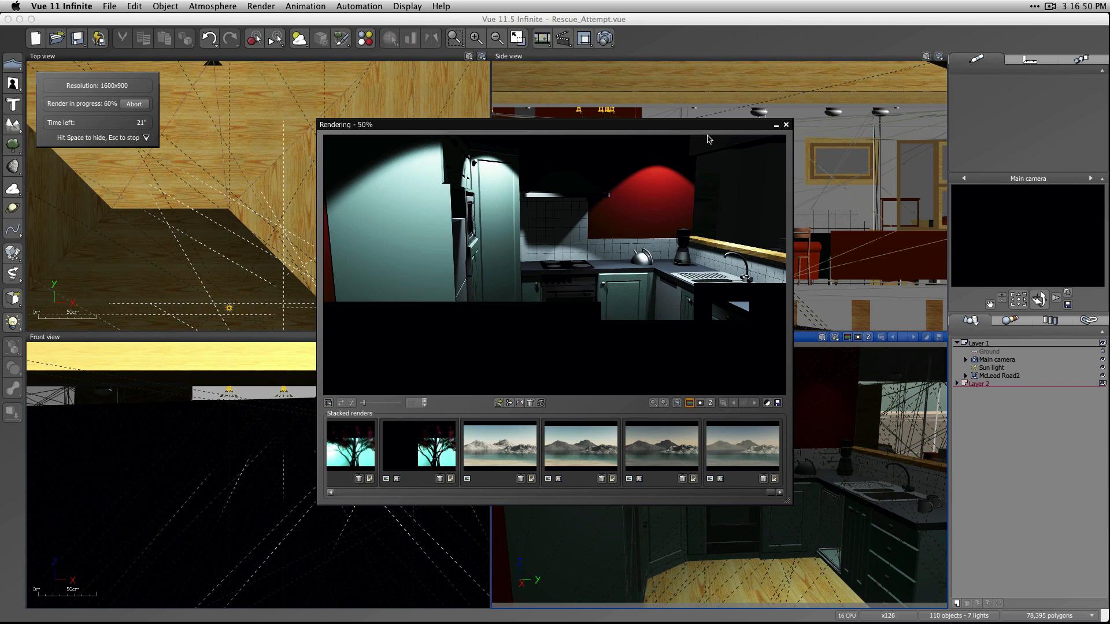
key(Escape)
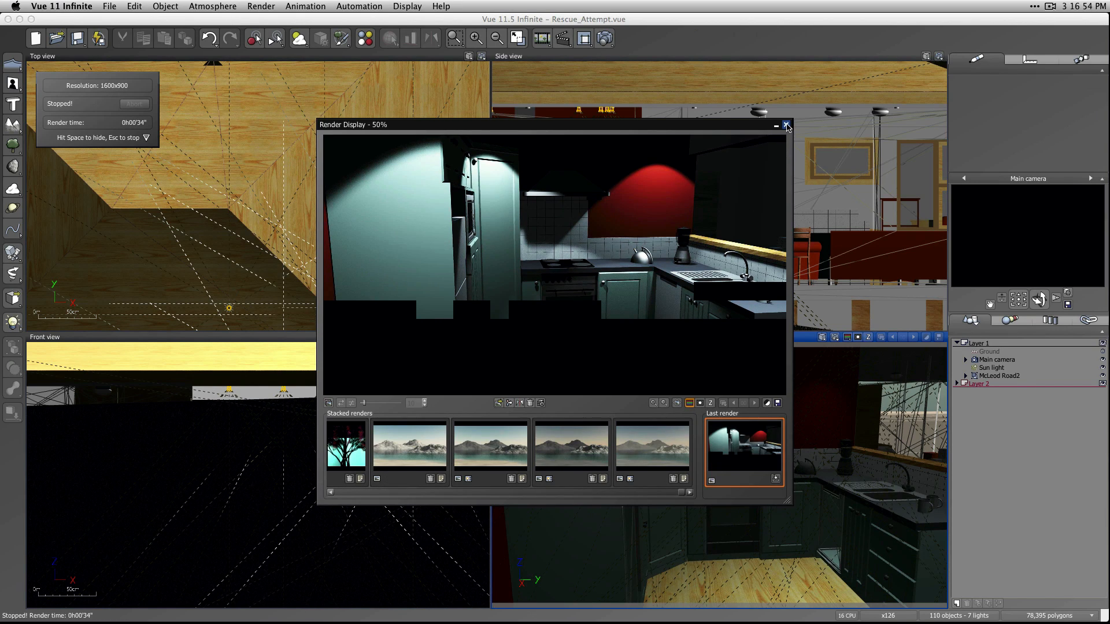
click(786, 125)
Exclude Layer 2 with the interior lights from rendering, confirming the toggle.
click(964, 384)
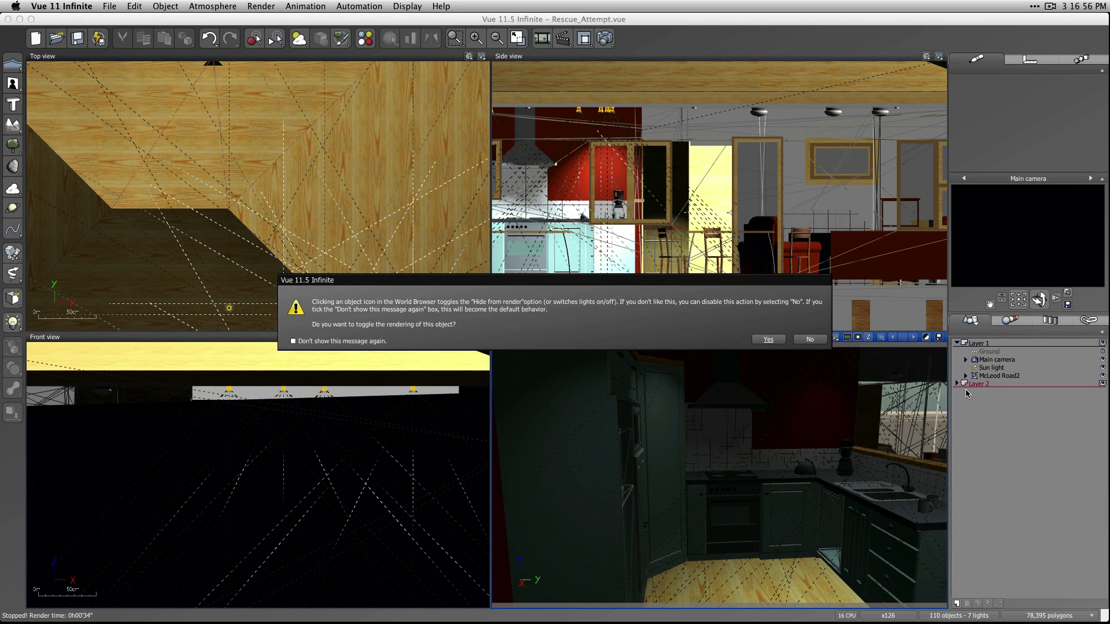
click(768, 345)
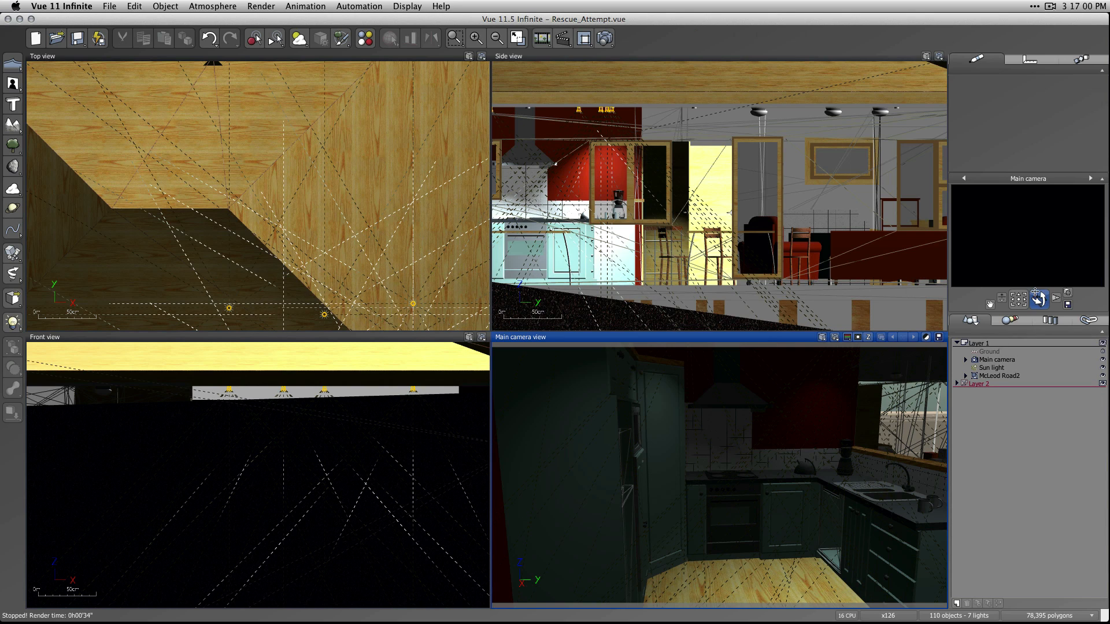
Bring the distant sun light close to the house in the Top view, just beyond the far +Y end of the lawn.
scroll(265, 259, down, 6)
scroll(389, 293, down, 8)
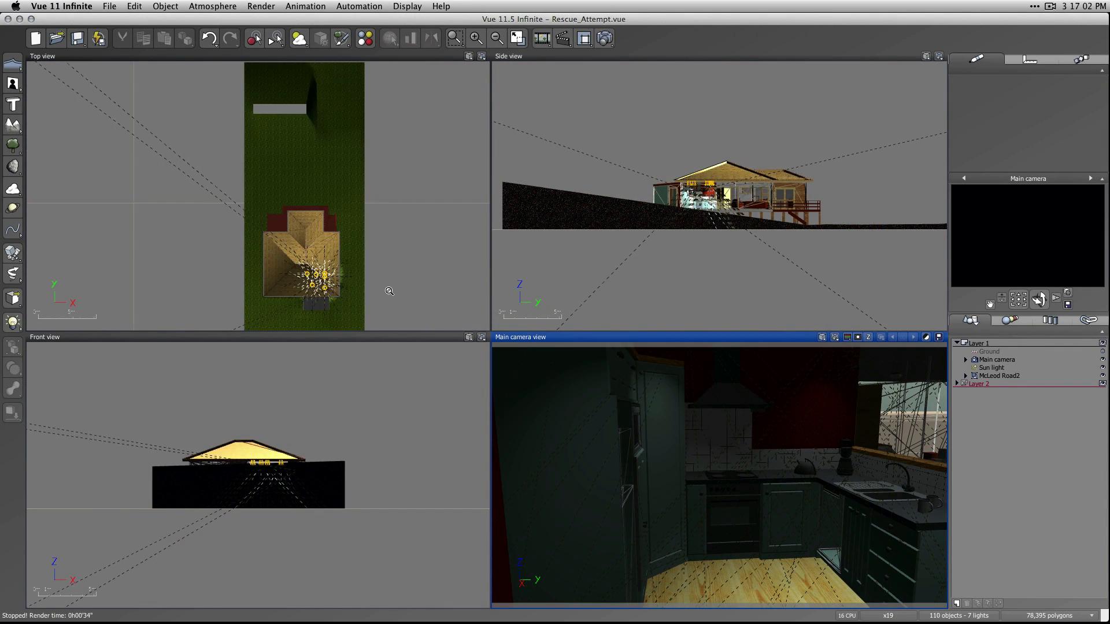
right_drag(404, 298, 404, 229)
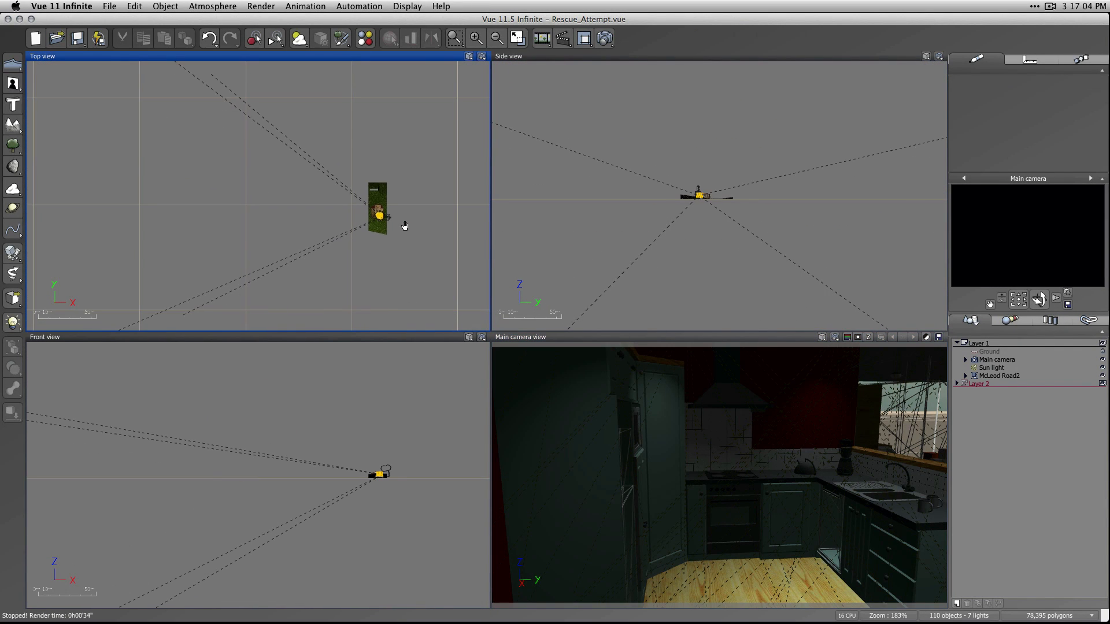
scroll(404, 243, down, 5)
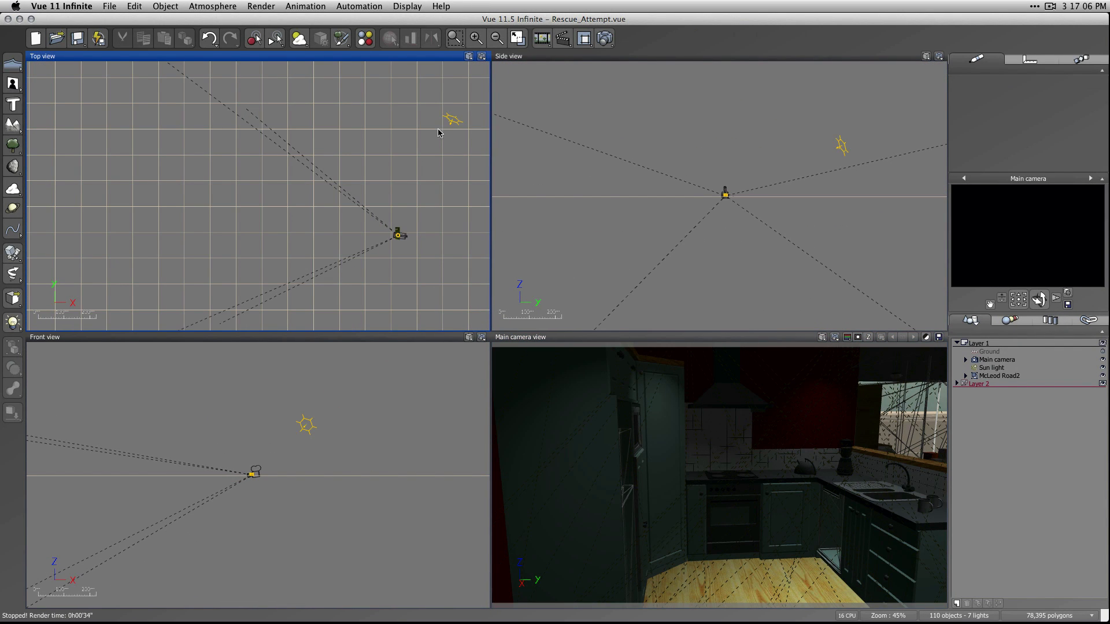
drag(451, 120, 397, 240)
scroll(399, 245, up, 10)
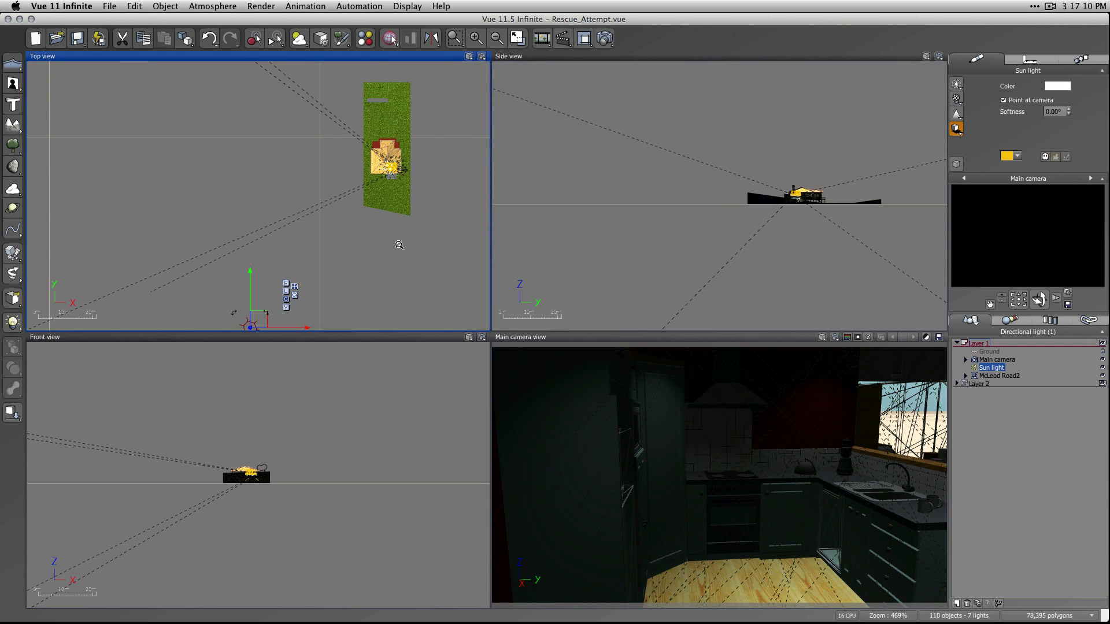
drag(247, 323, 311, 248)
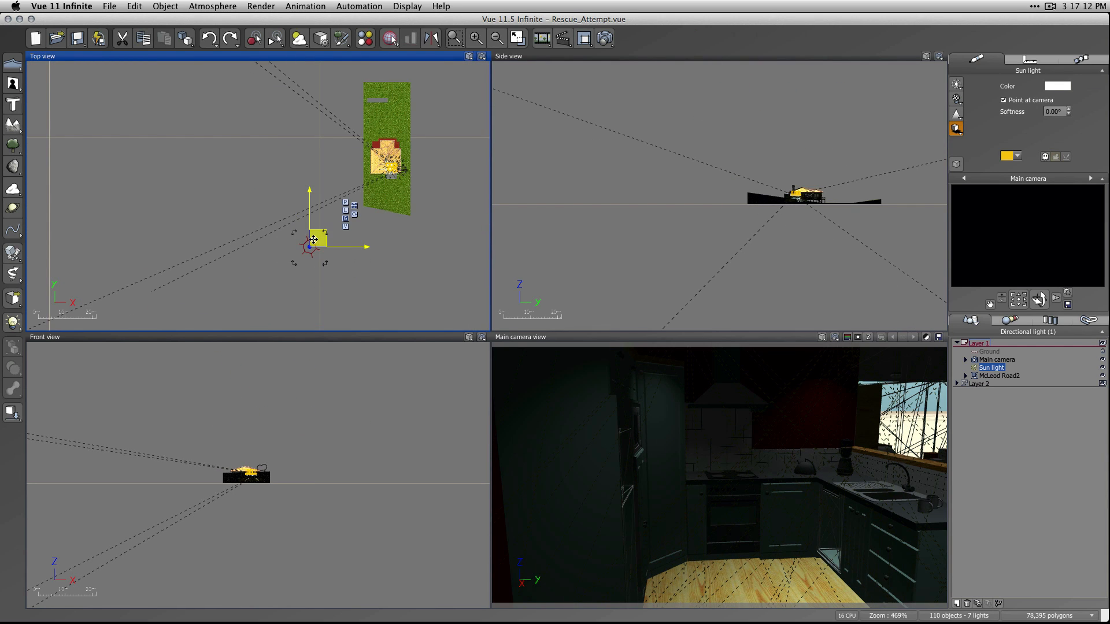
scroll(346, 156, down, 3)
drag(346, 157, 362, 127)
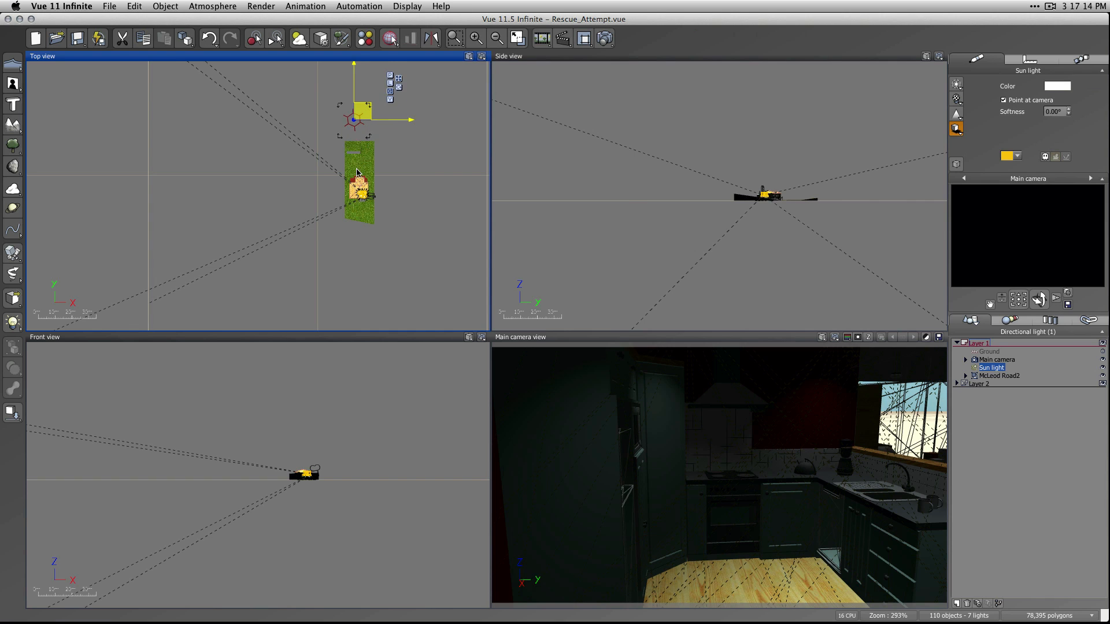
Place the sun light beside the lawn on its +X side and set it moderately above the roofline in the Side view.
scroll(358, 171, up, 5)
scroll(388, 207, down, 5)
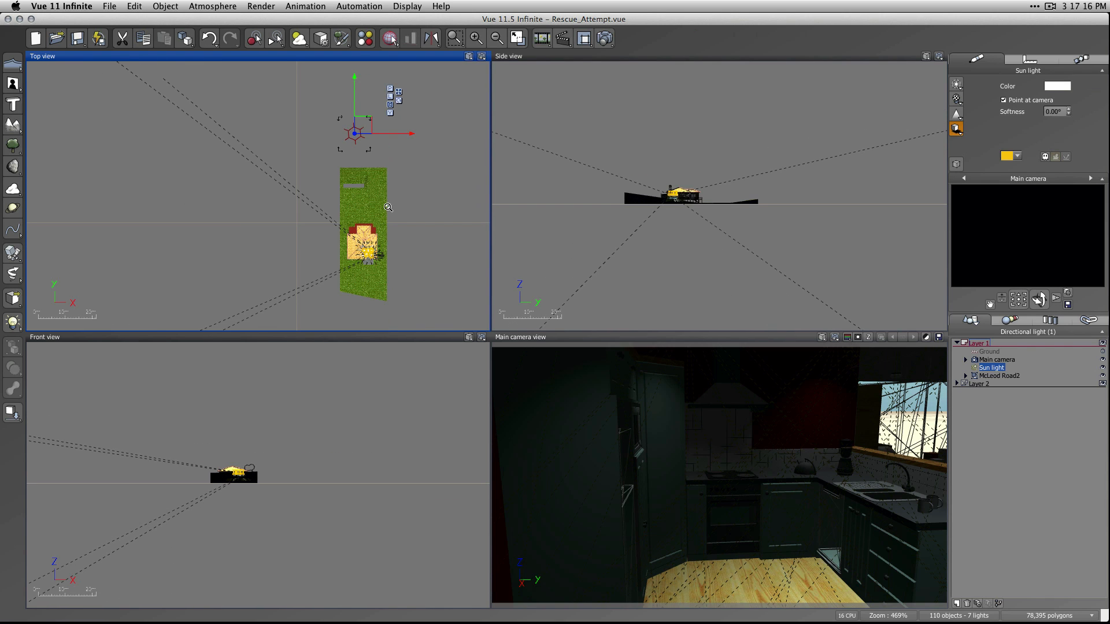
scroll(697, 199, down, 5)
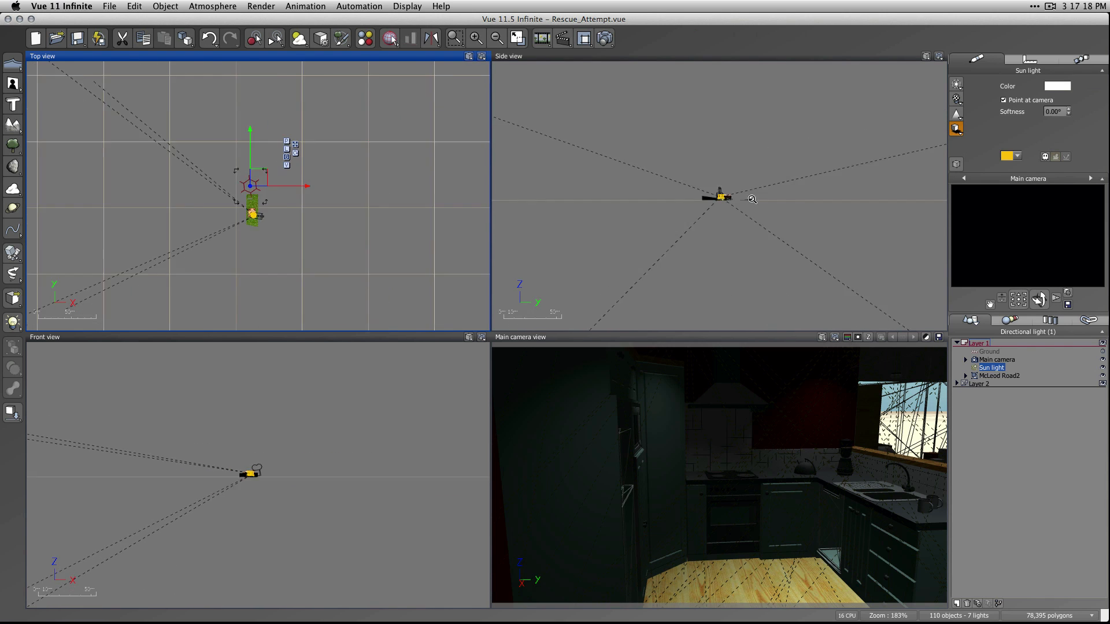
click(766, 179)
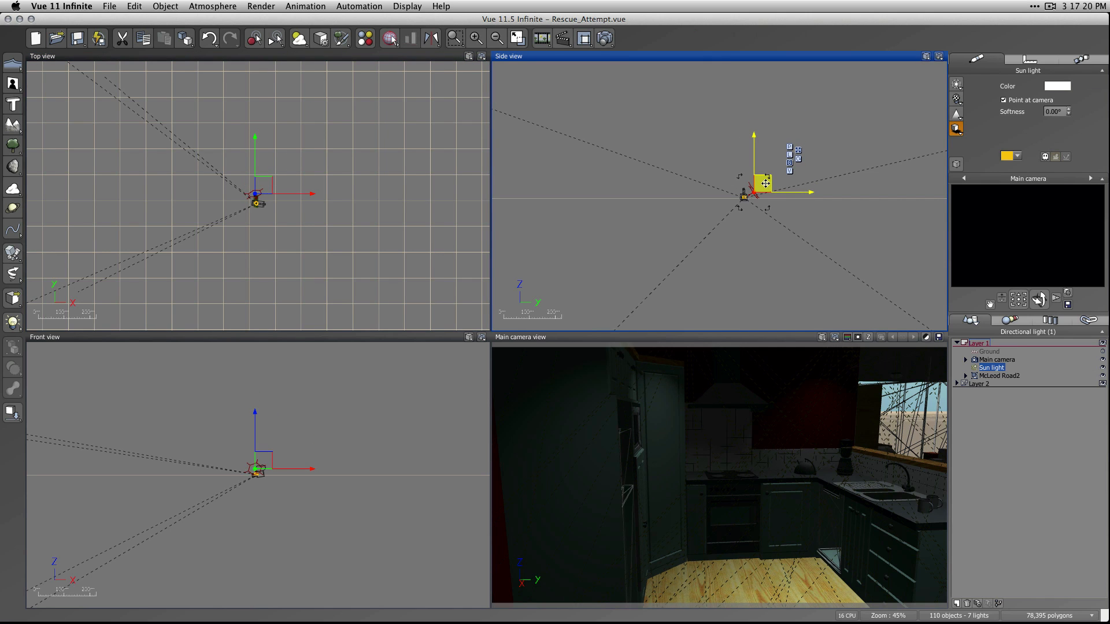
scroll(270, 204, up, 3)
scroll(270, 204, up, 10)
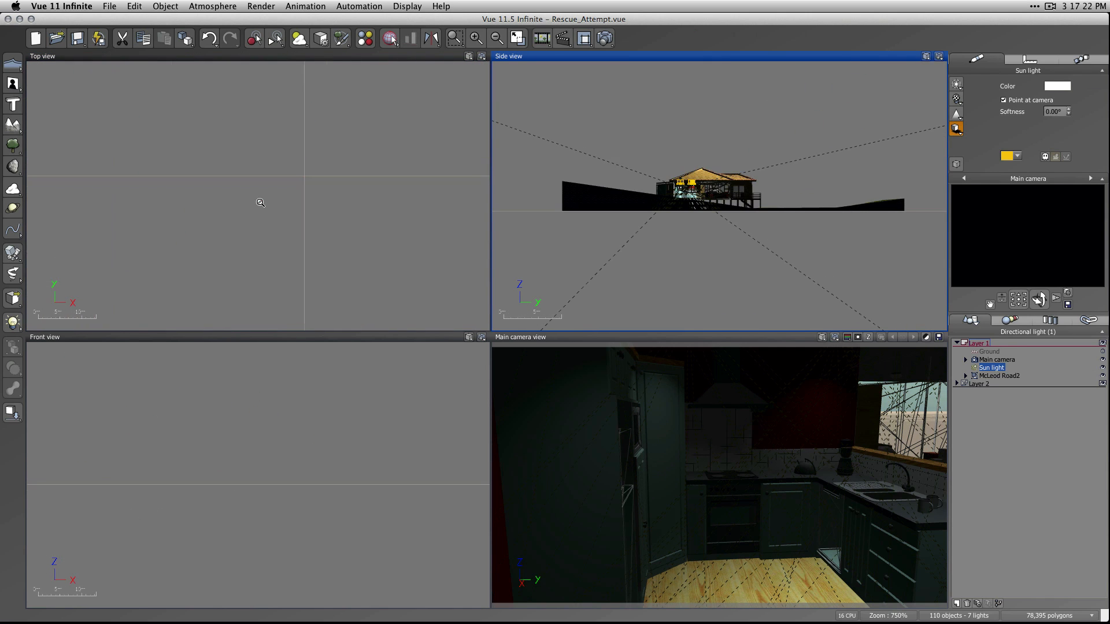
right_drag(258, 203, 448, 211)
right_drag(235, 218, 416, 203)
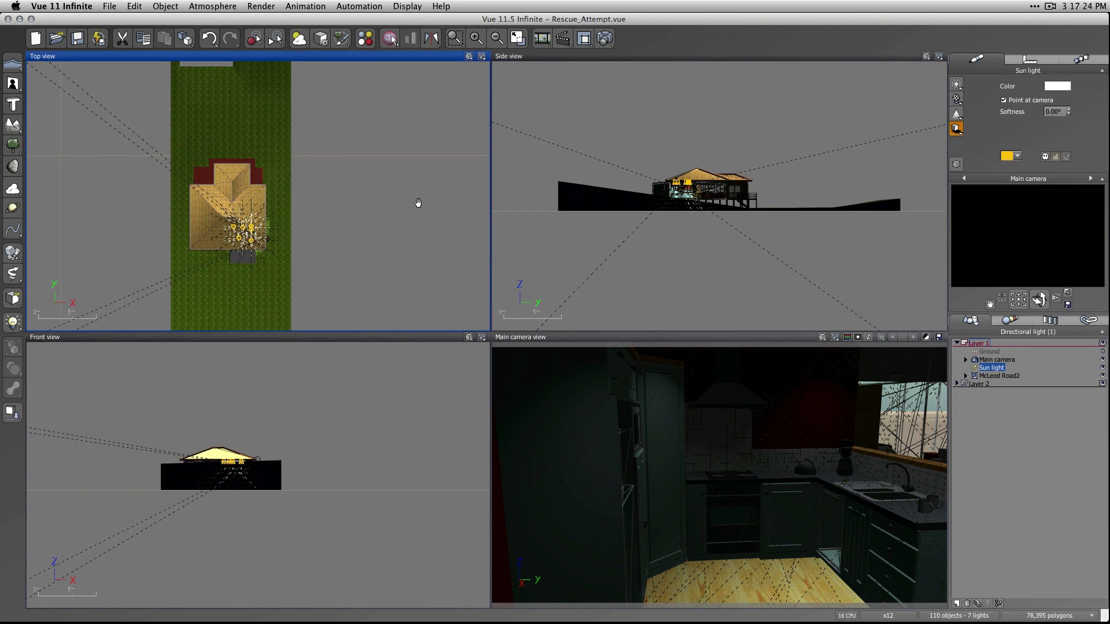
scroll(392, 213, down, 3)
drag(297, 78, 394, 127)
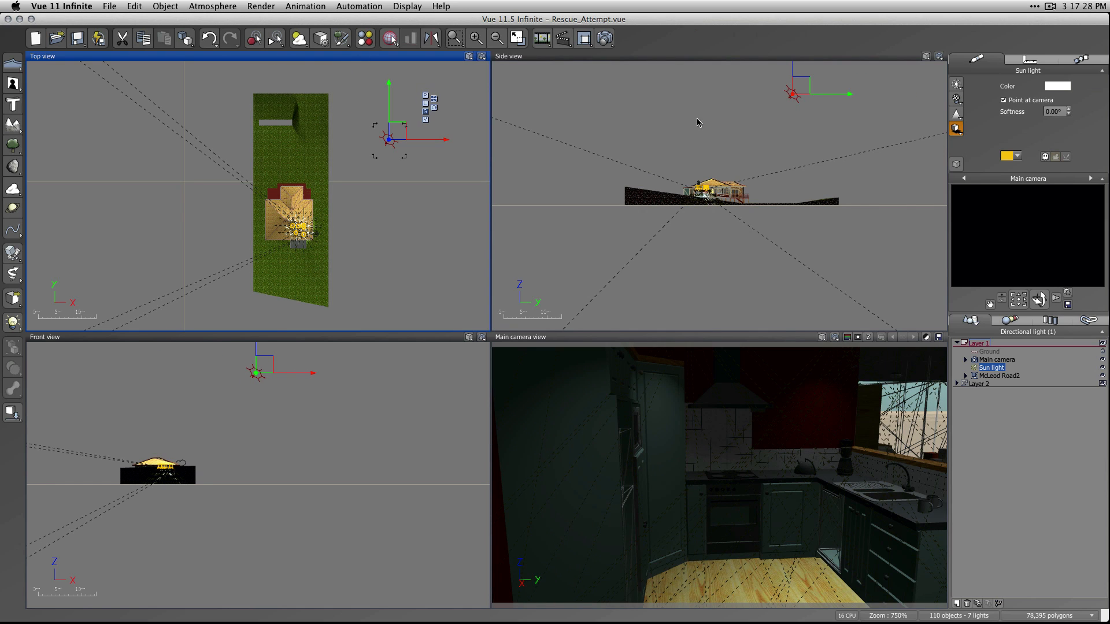
drag(805, 90, 813, 150)
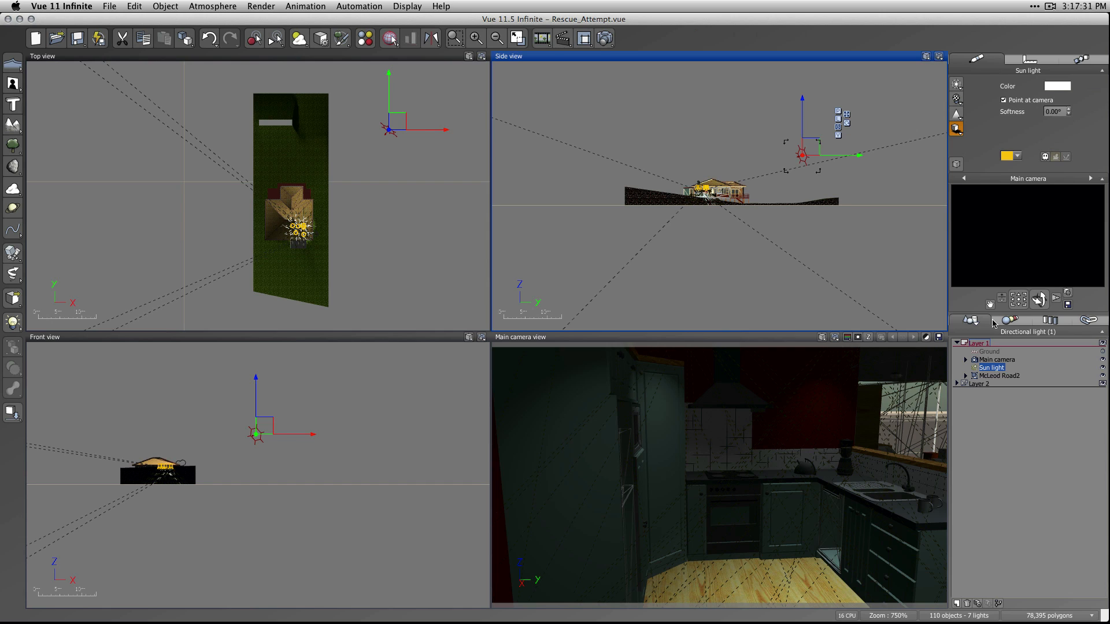
click(661, 39)
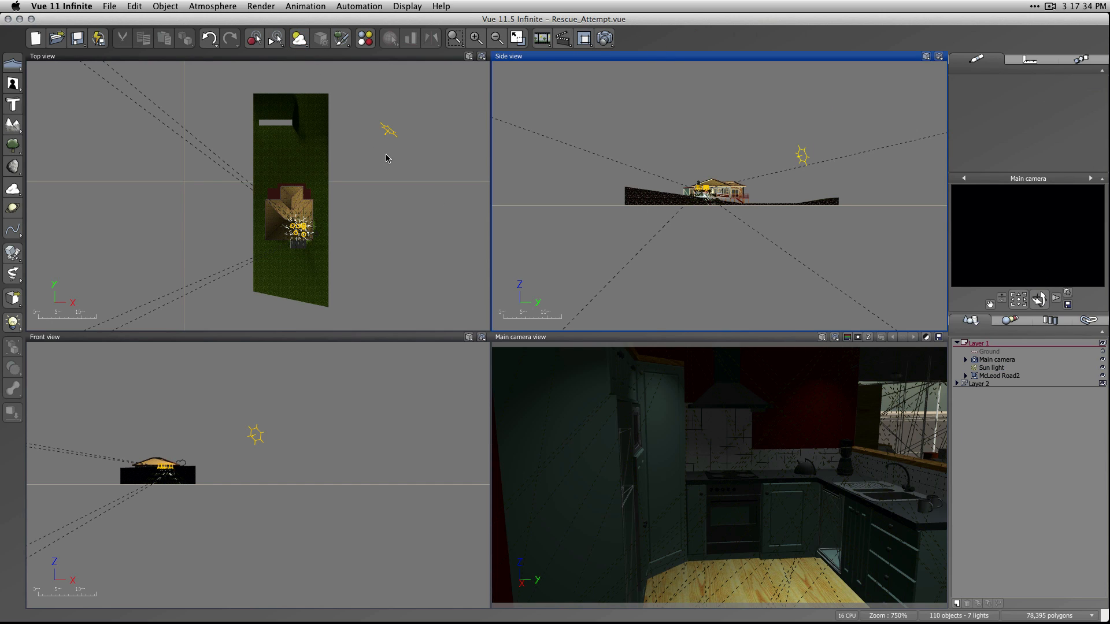
Review the atmosphere's lighting model settings, accept them unchanged and render the kitchen camera view with only sunlight.
click(213, 6)
click(226, 30)
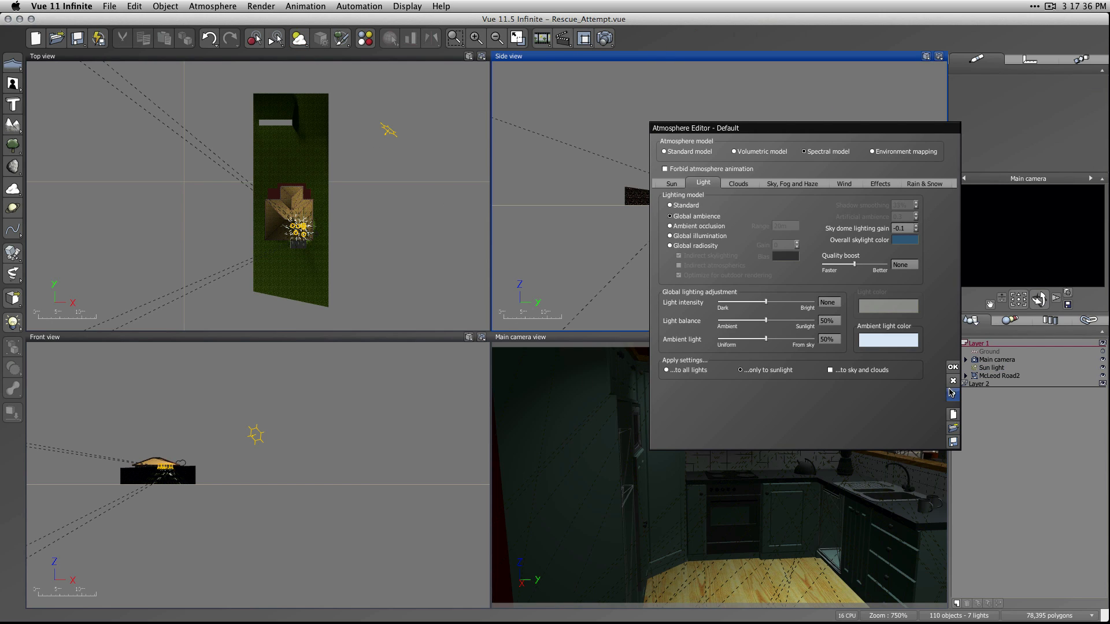
click(952, 367)
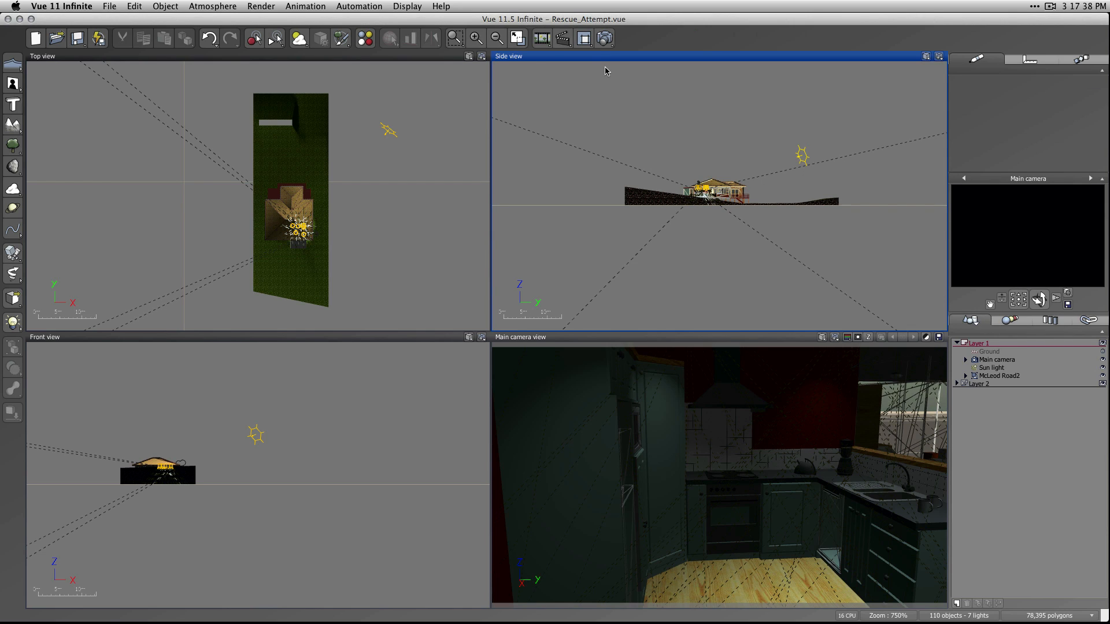
click(605, 38)
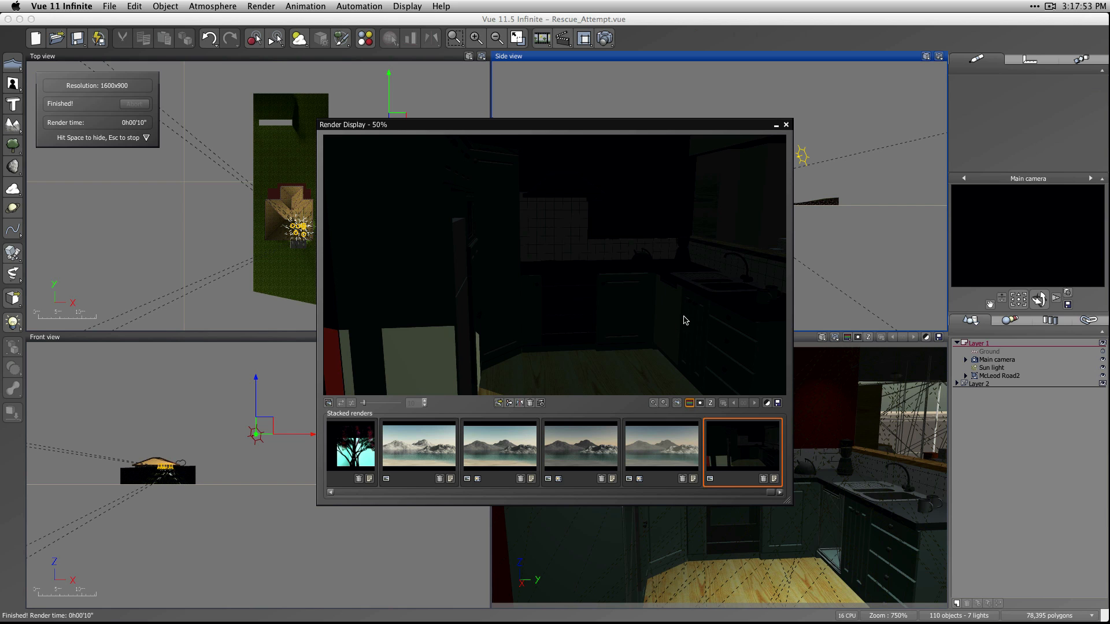
Reframe the main camera to look across the dining area towards the kitchen island, and render that view with only sunlight.
click(786, 125)
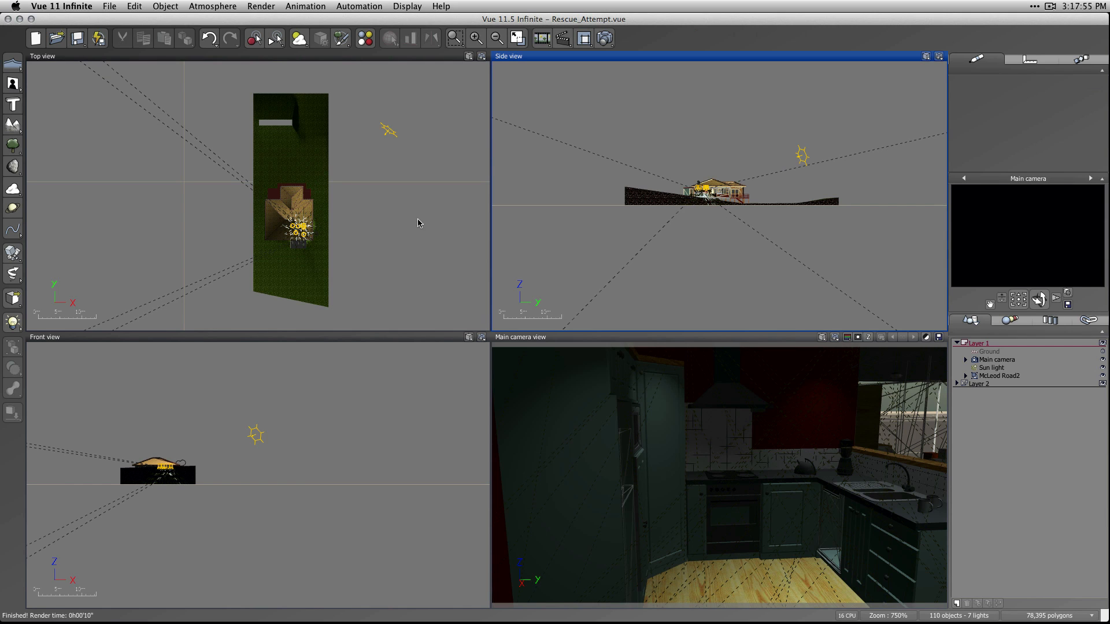
scroll(295, 260, up, 5)
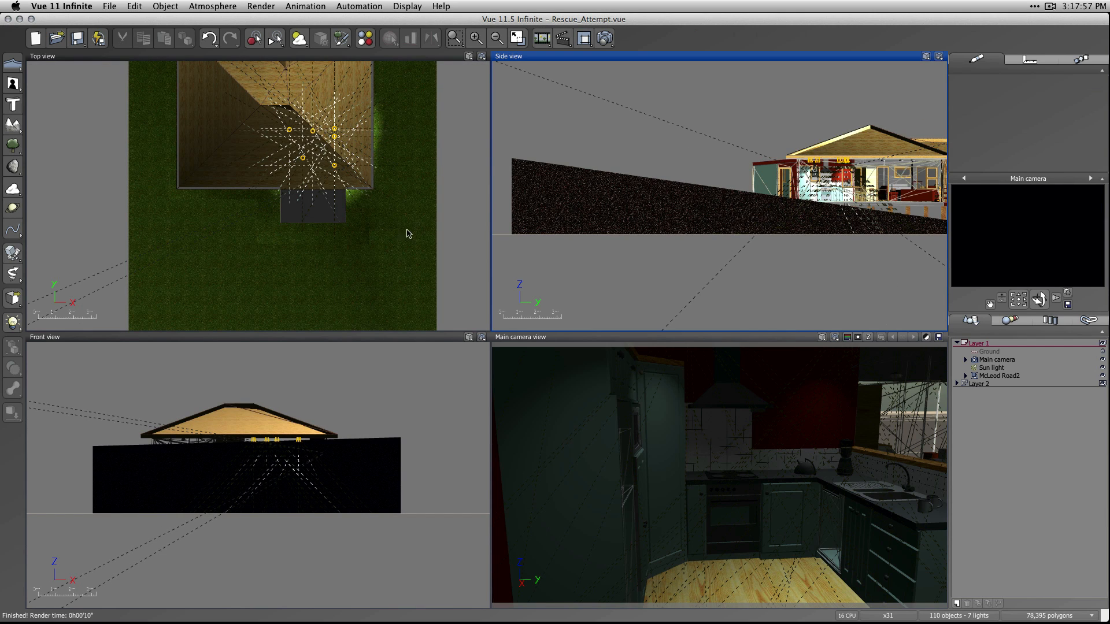
mouse_move(1039, 299)
mouse_down()
mouse_move(1029, 299)
mouse_move(1055, 304)
mouse_move(990, 306)
mouse_move(1019, 299)
mouse_up()
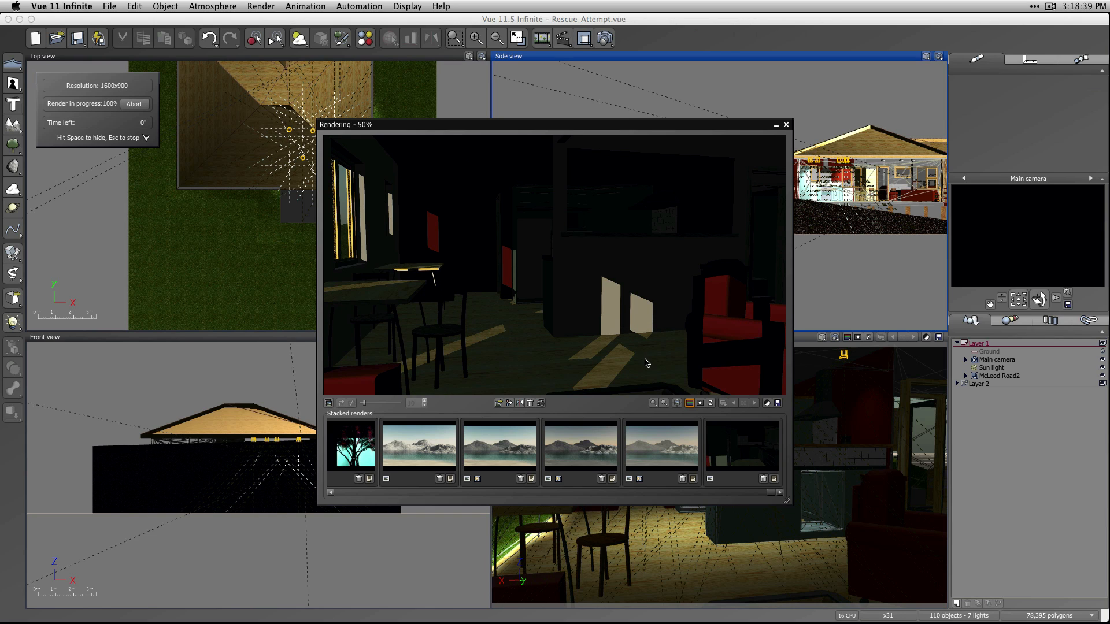
click(786, 125)
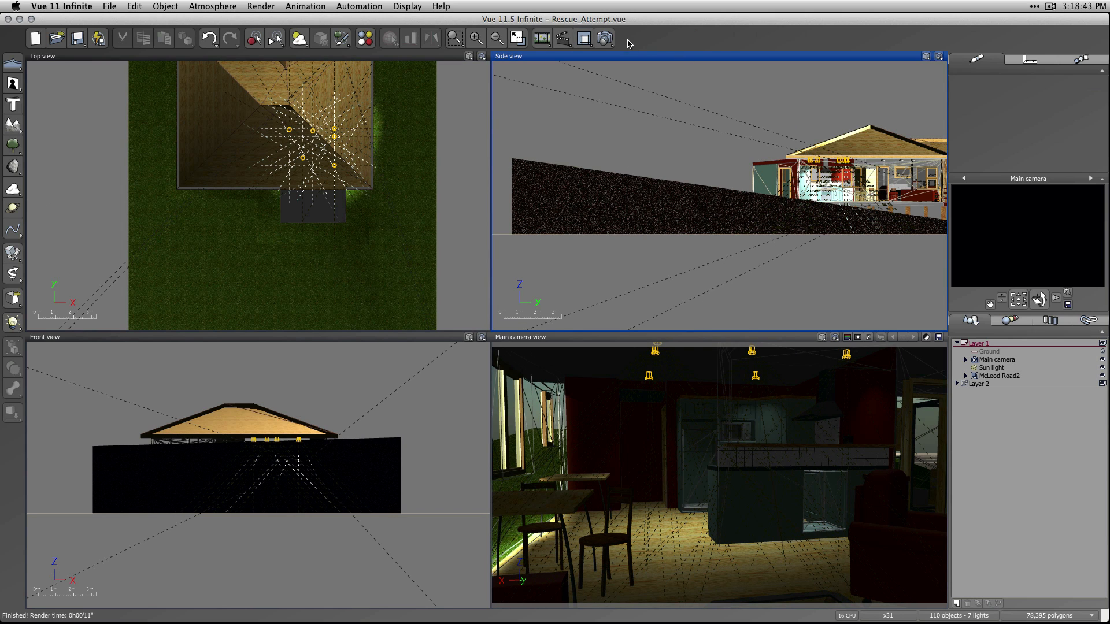
Turn off Optimize for outdoor rendering in the atmosphere's global radiosity lighting and render the dining and kitchen view.
key(F4)
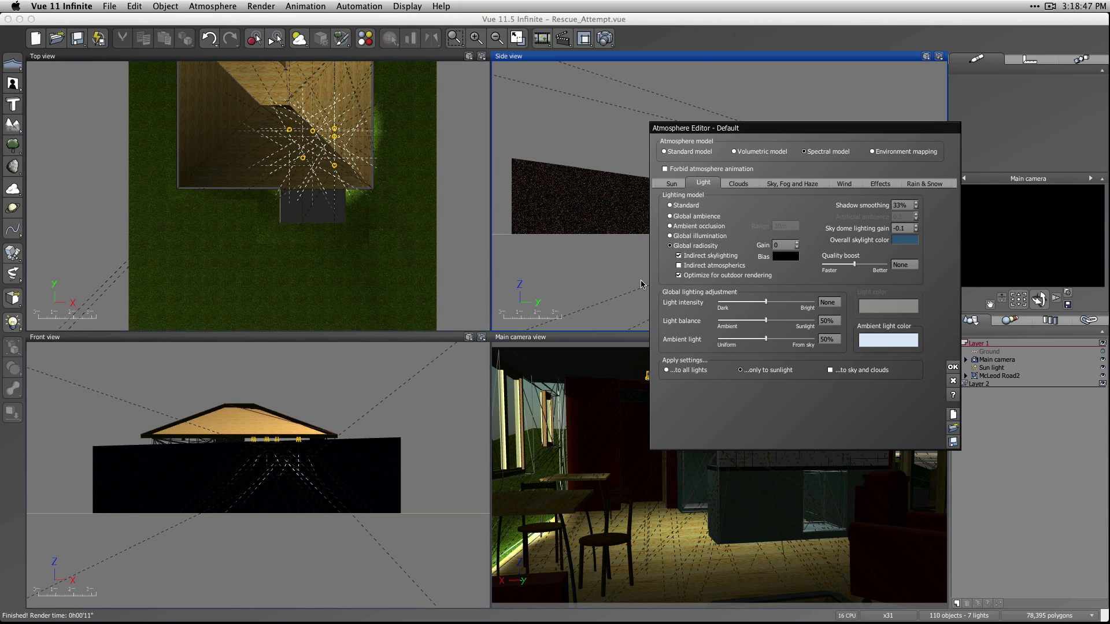
click(697, 276)
click(954, 368)
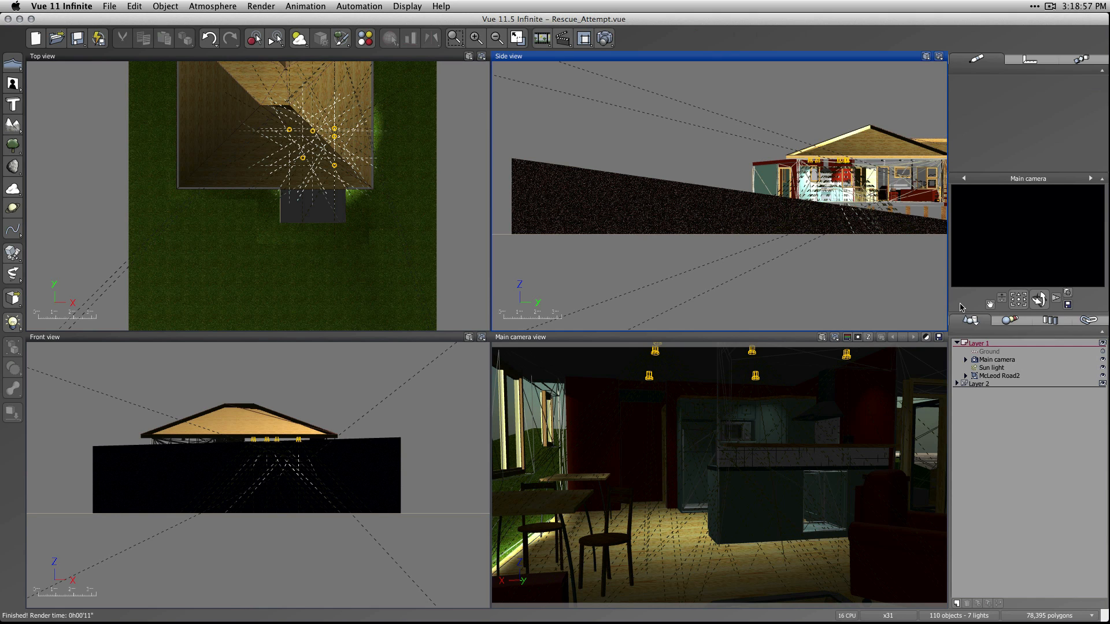
click(602, 37)
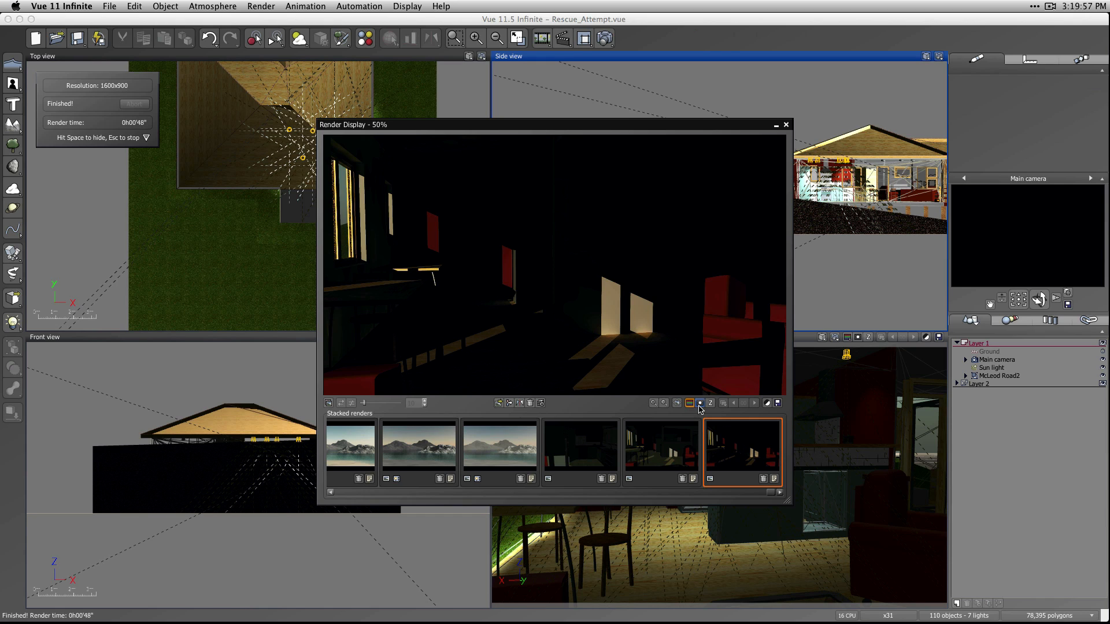
Raise the finished render's exposure to +2.16 in the post render options and preview the brightened image.
click(767, 403)
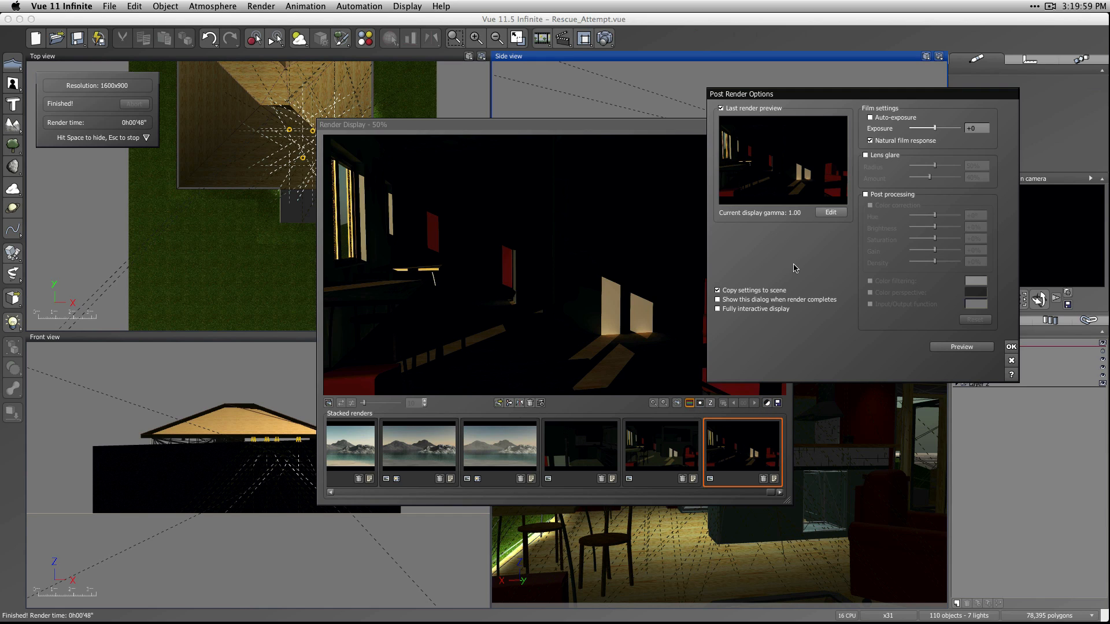
drag(938, 127, 950, 128)
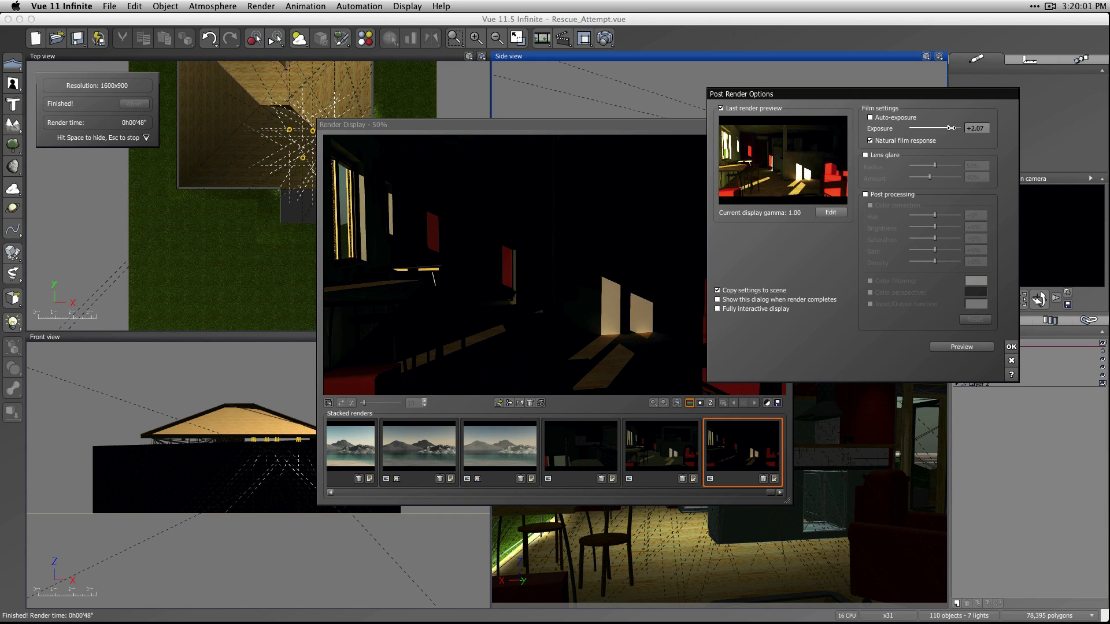
click(960, 347)
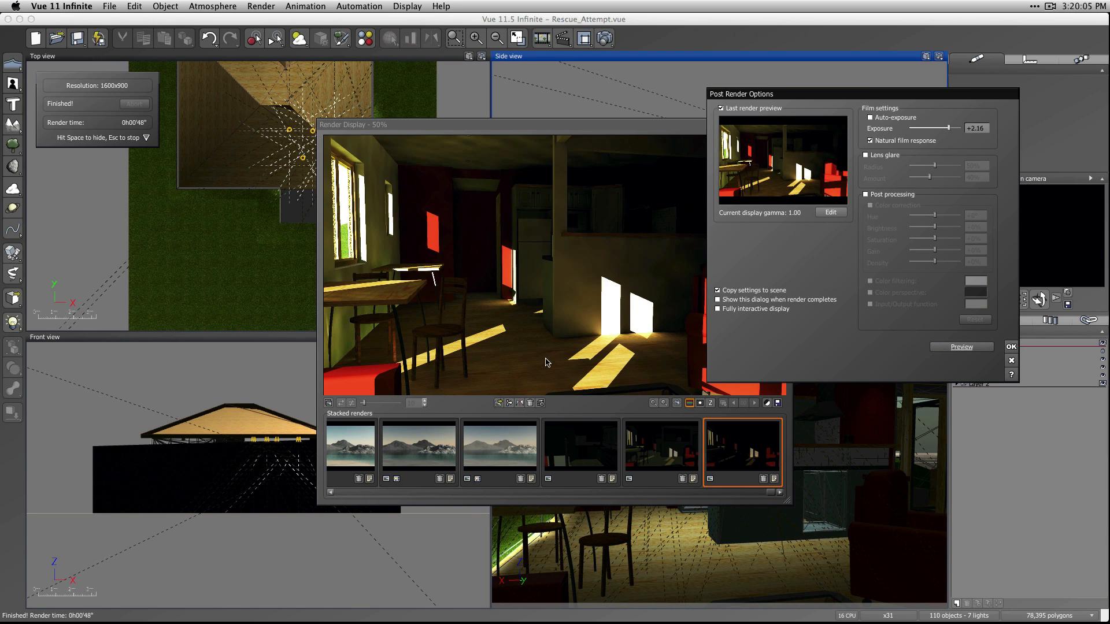
drag(758, 94, 831, 88)
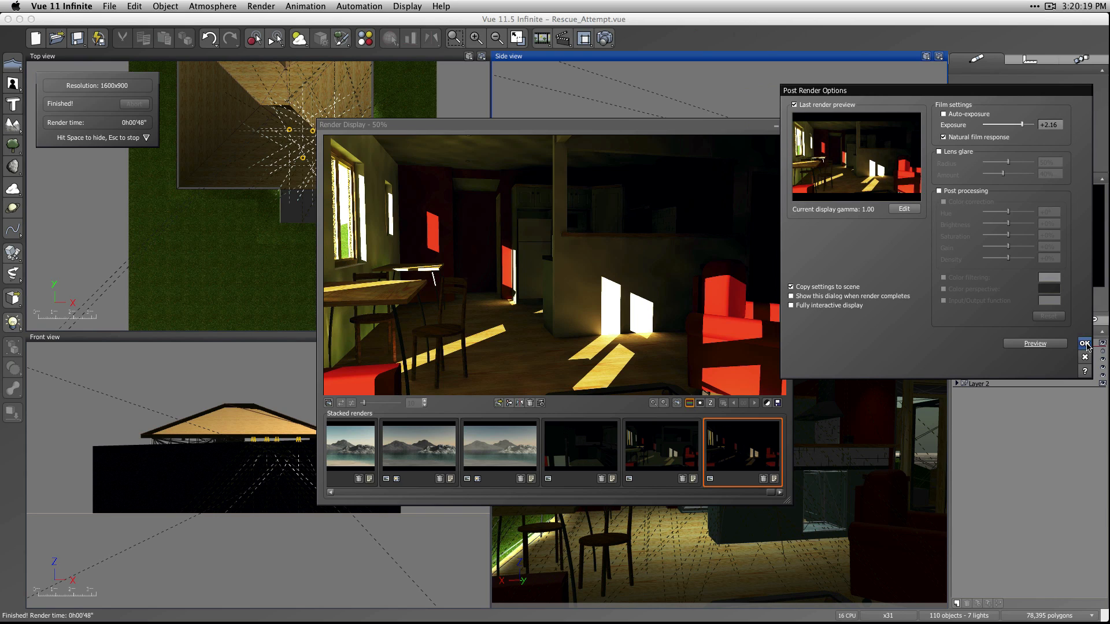
Reset the render's exposure to 0 and accept the post render options.
click(1055, 125)
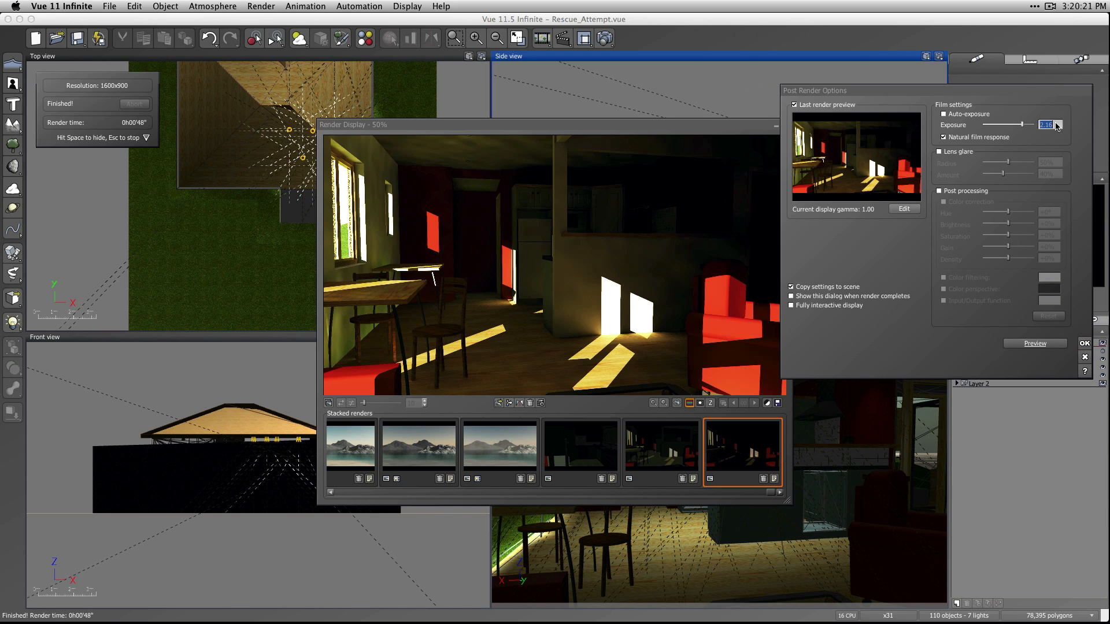
text(0)
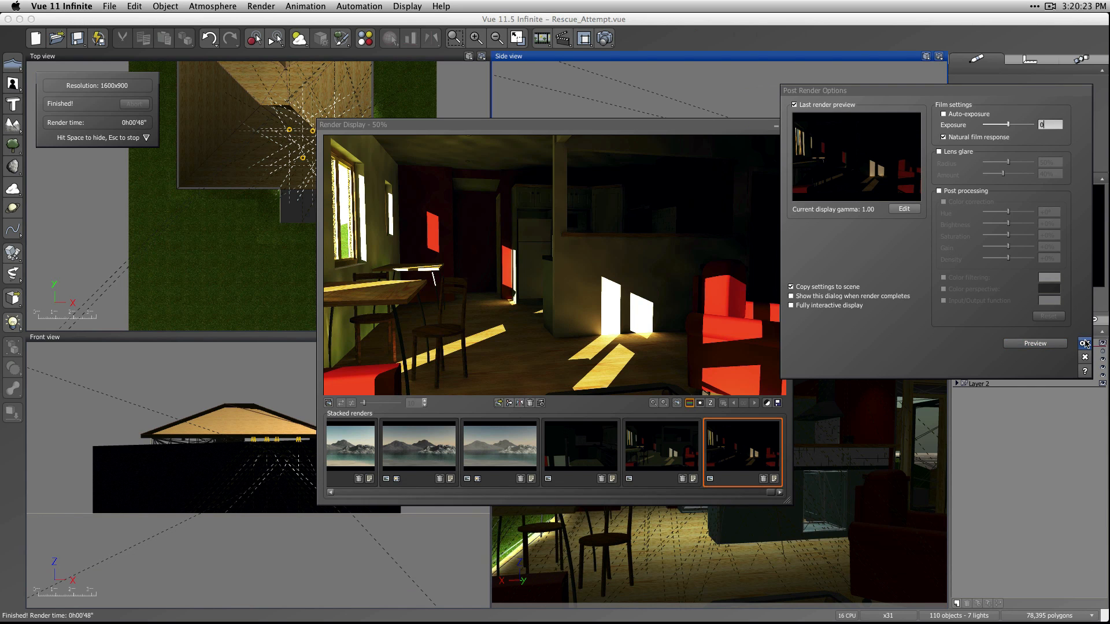
click(1084, 343)
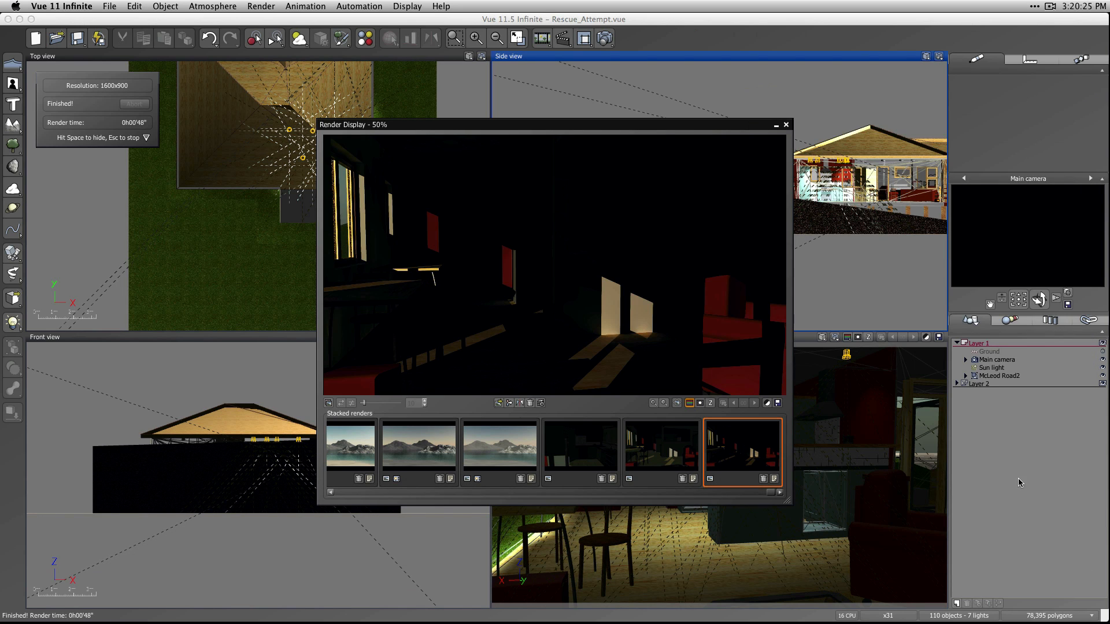
Close the render and delete all the interior lights in Layer 2.
click(786, 125)
click(981, 382)
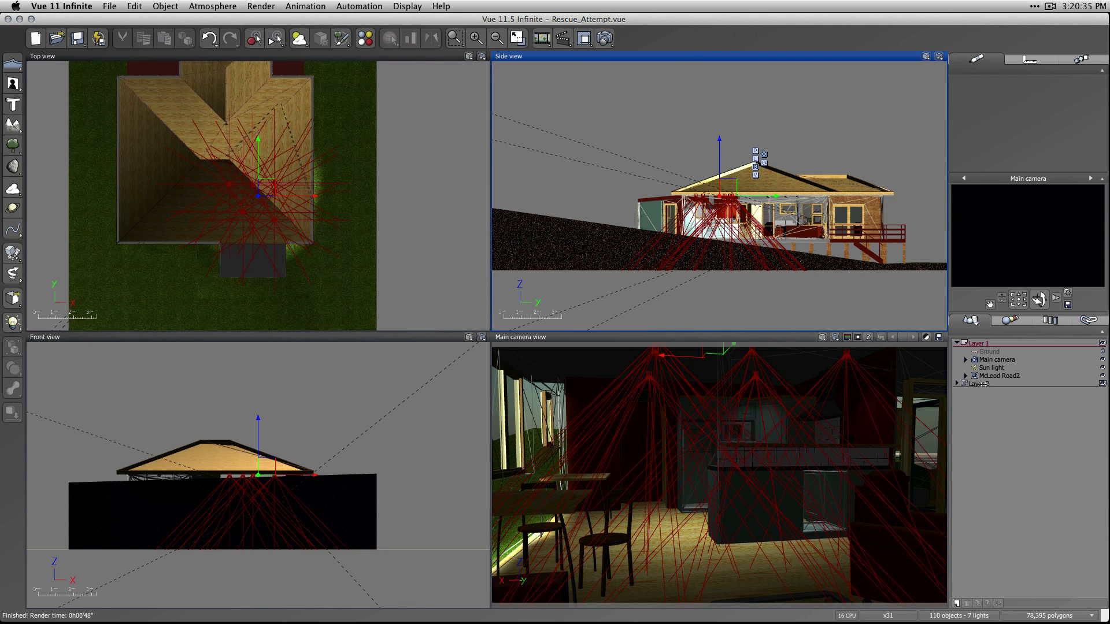
key(BackSpace)
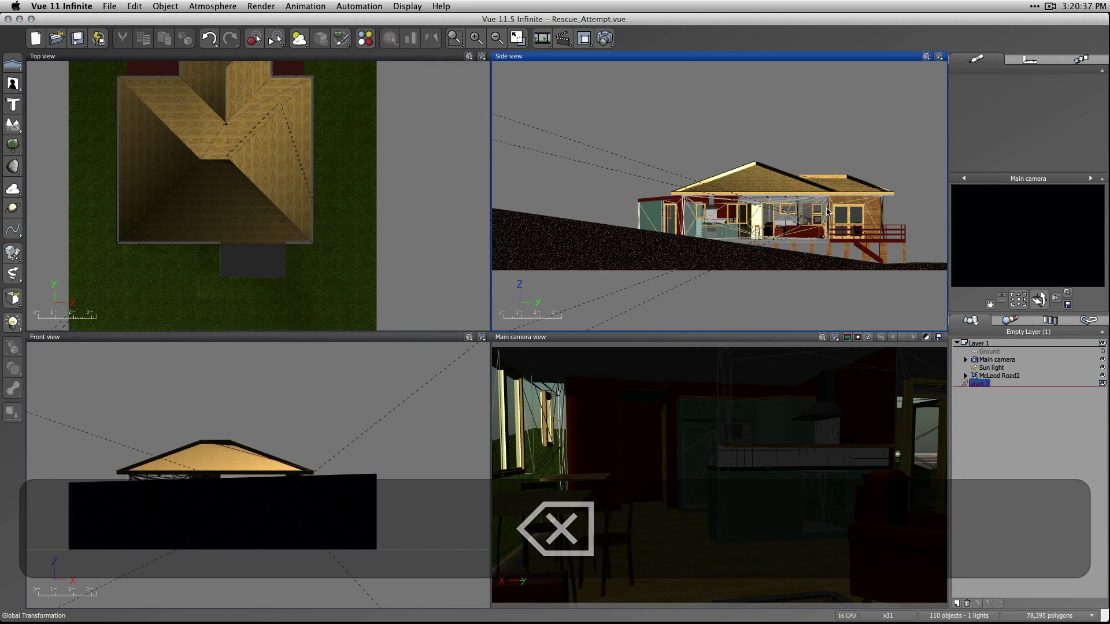
Add a quadratic spot light to Layer 2 inside the kitchen area of the house.
scroll(799, 222, up, 5)
scroll(687, 222, up, 2)
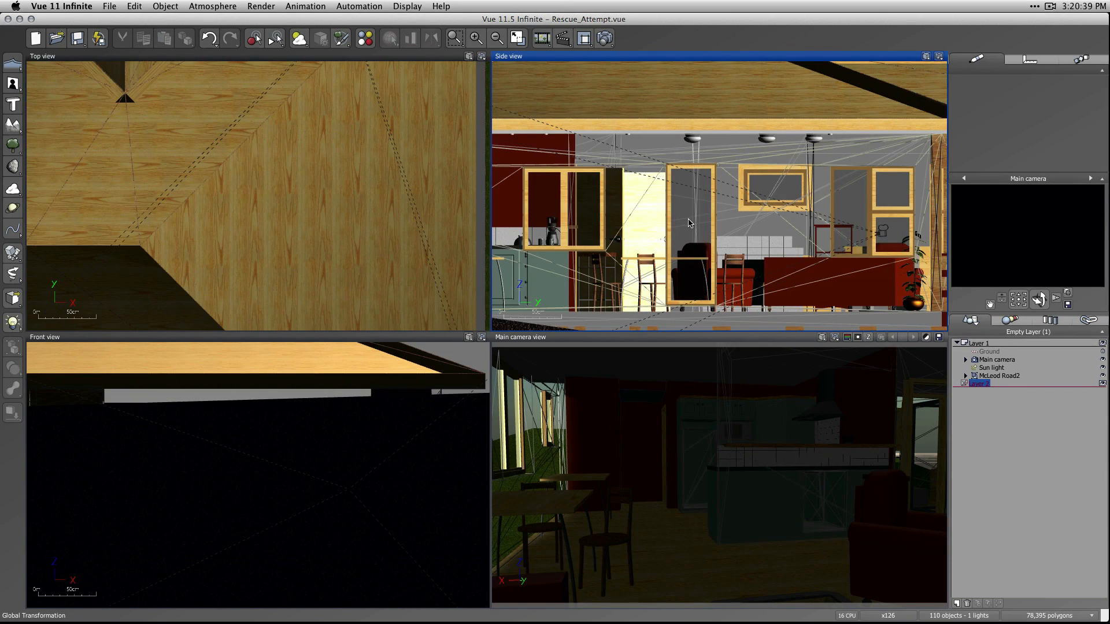
right_drag(687, 222, 832, 229)
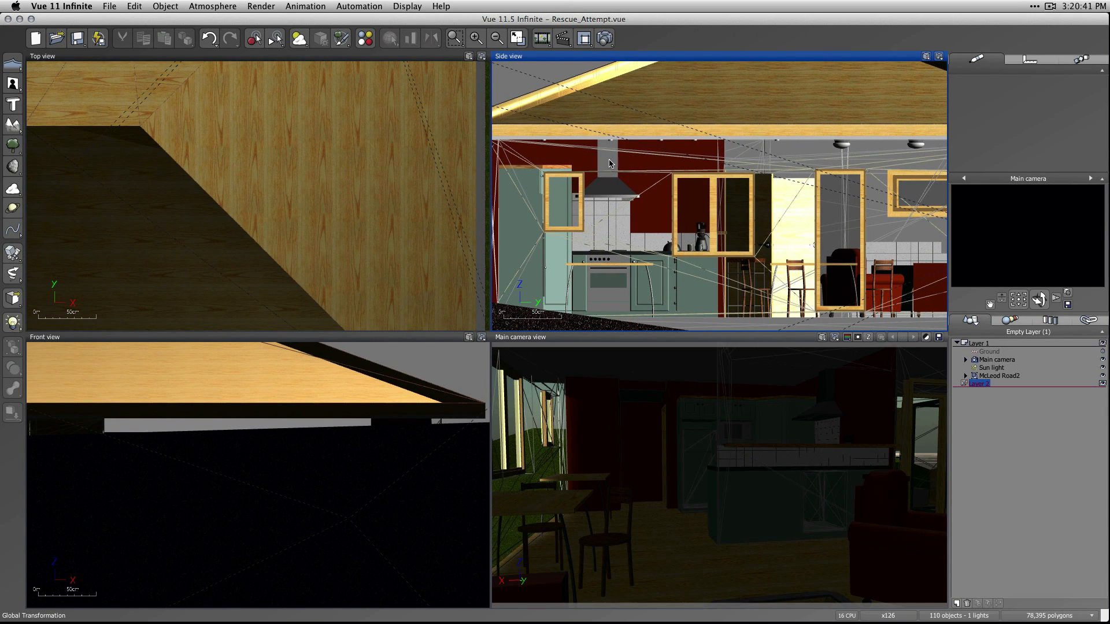
click(11, 324)
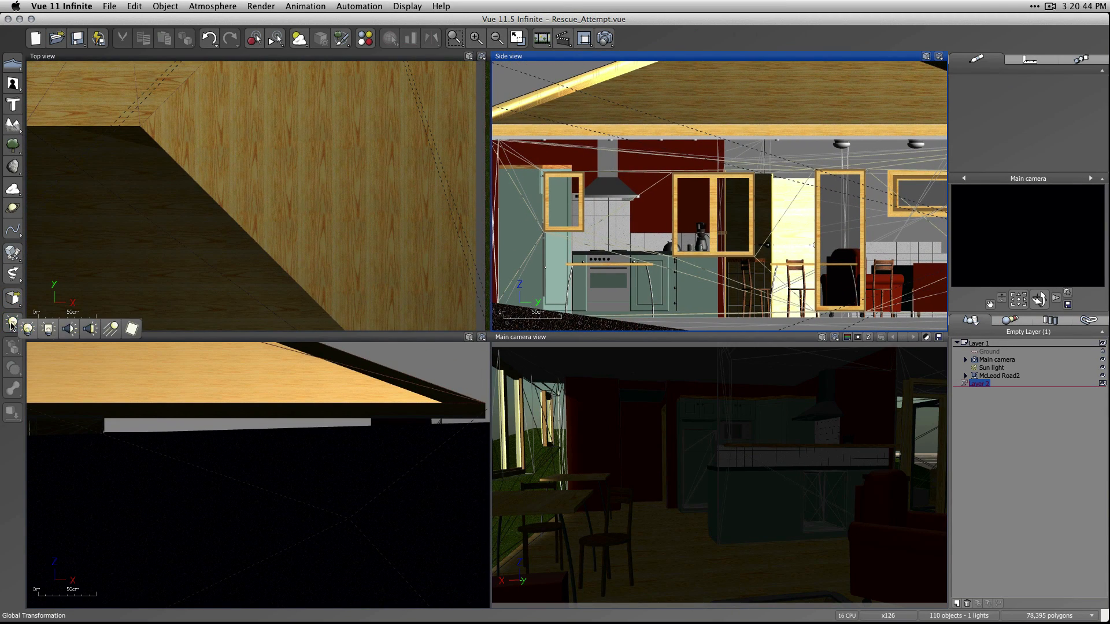
click(90, 329)
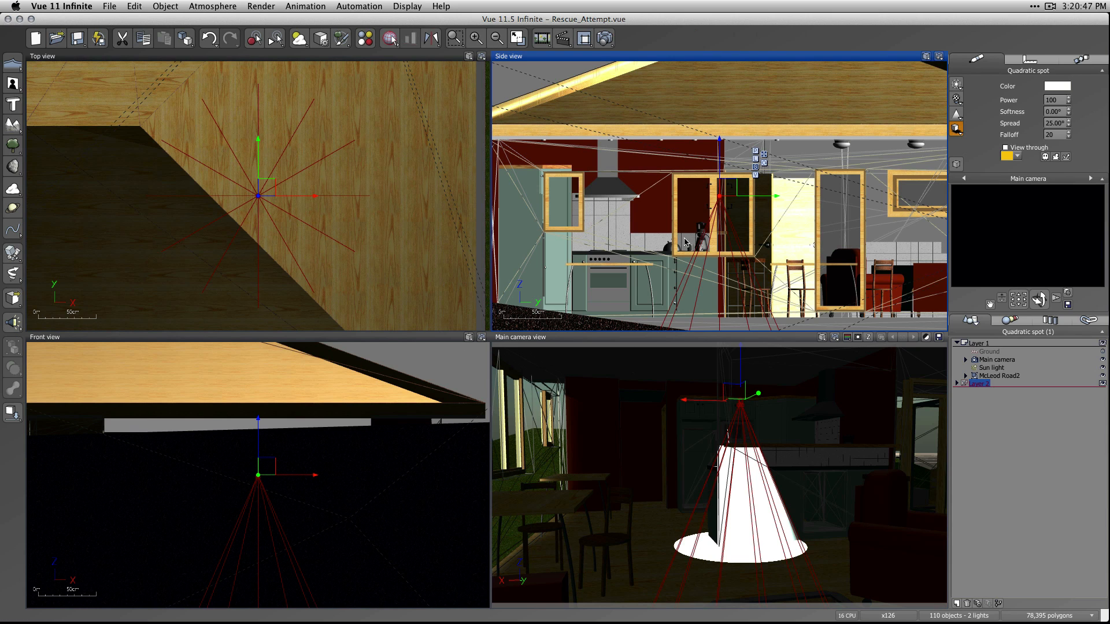
Raise the spot light to the kitchen ceiling and align it beneath a recessed ceiling fixture in the Side view.
drag(720, 194, 673, 138)
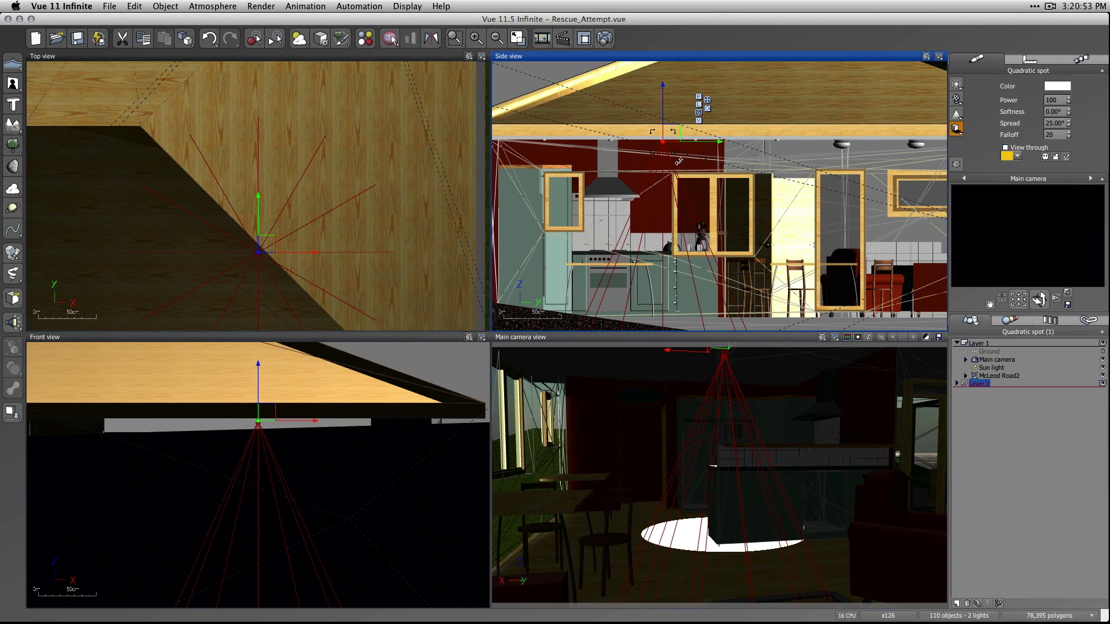
scroll(665, 147, up, 10)
right_drag(656, 146, 705, 210)
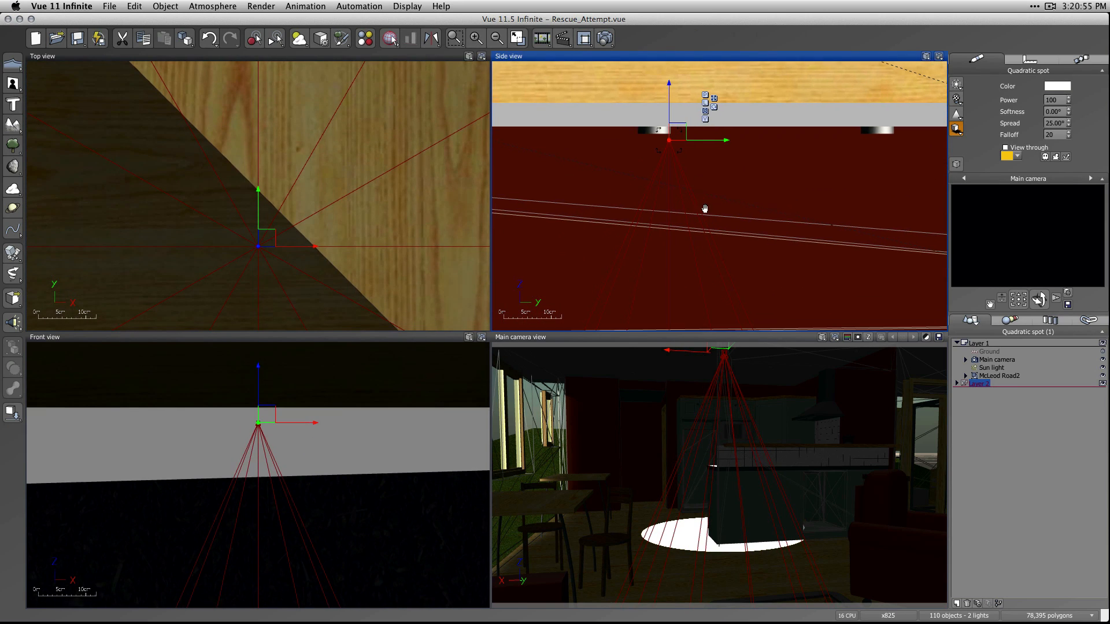
drag(680, 132, 664, 132)
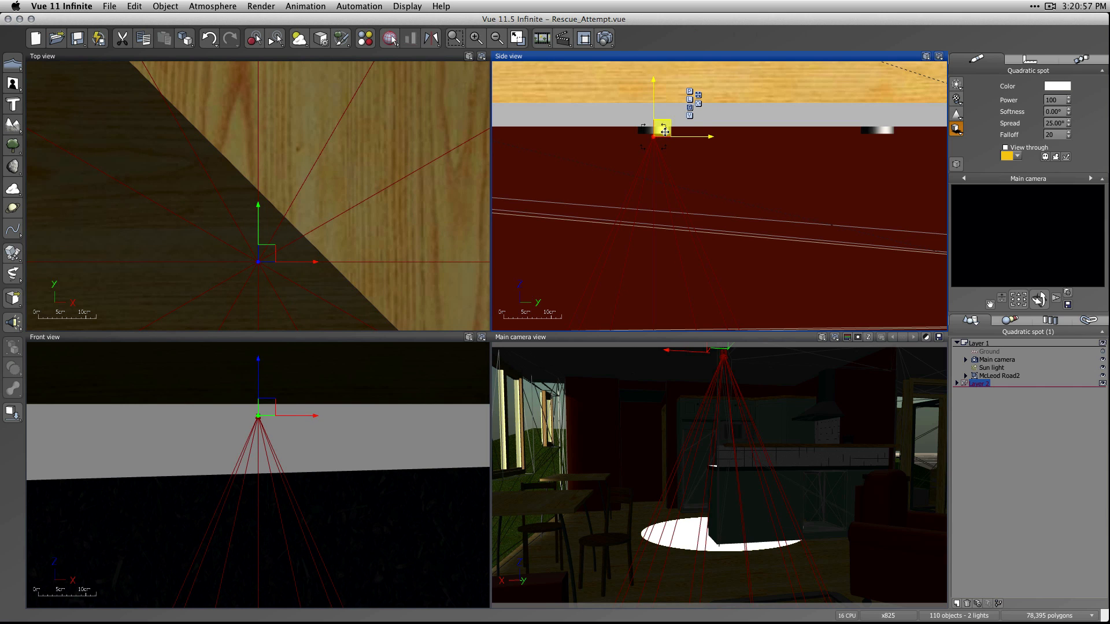
Shift the spot light along +X in the Top view so it shines down beside the dining table, and deselect it.
scroll(692, 232, down, 7)
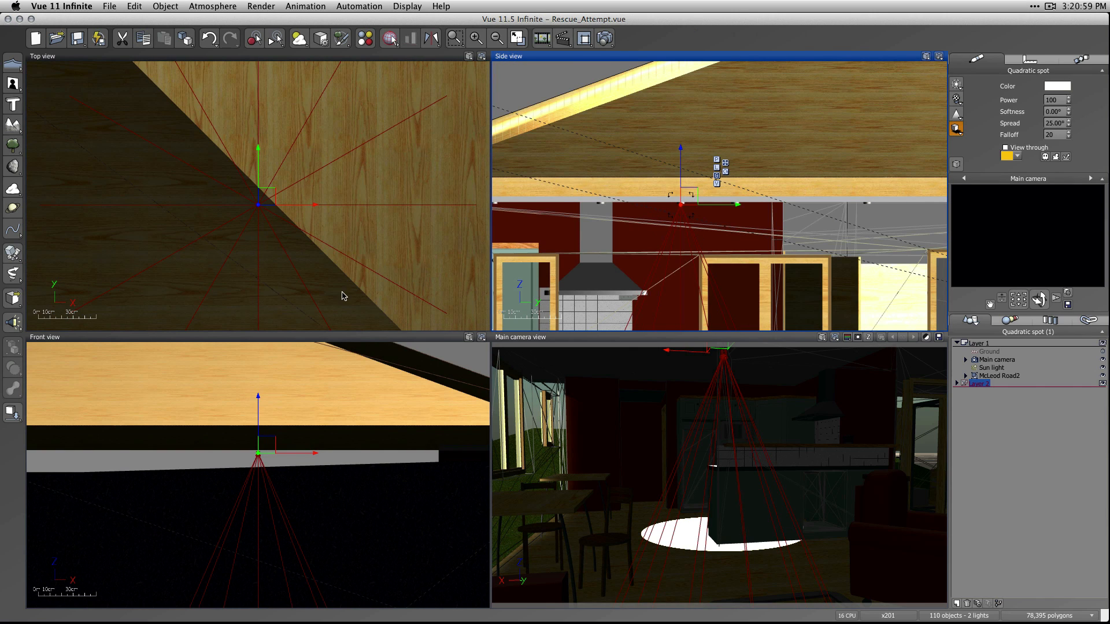
scroll(289, 274, down, 7)
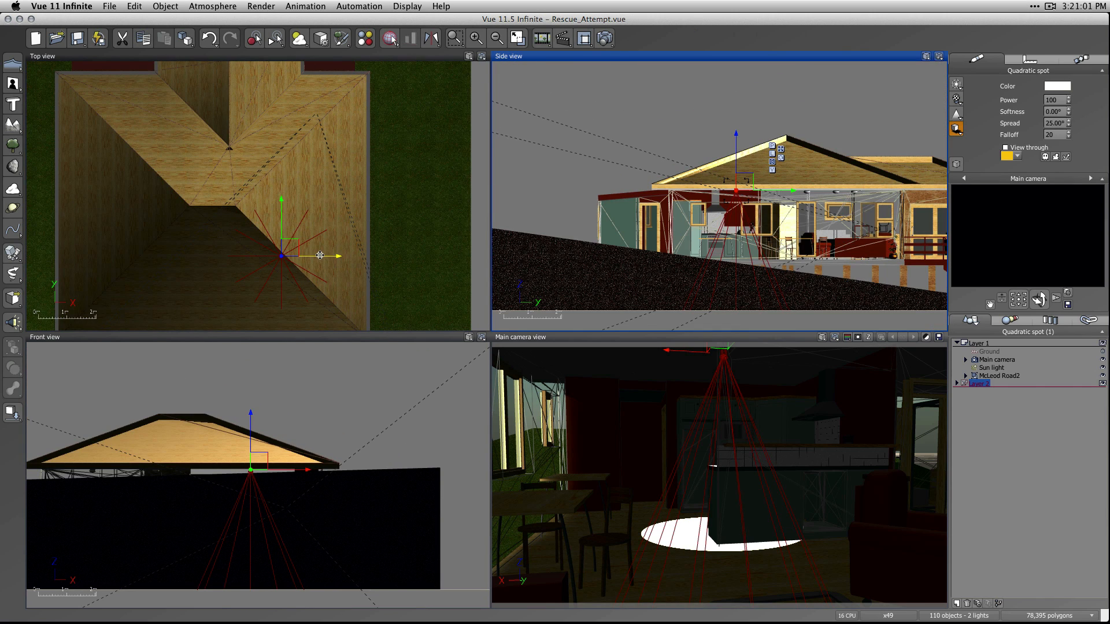
drag(321, 257, 368, 258)
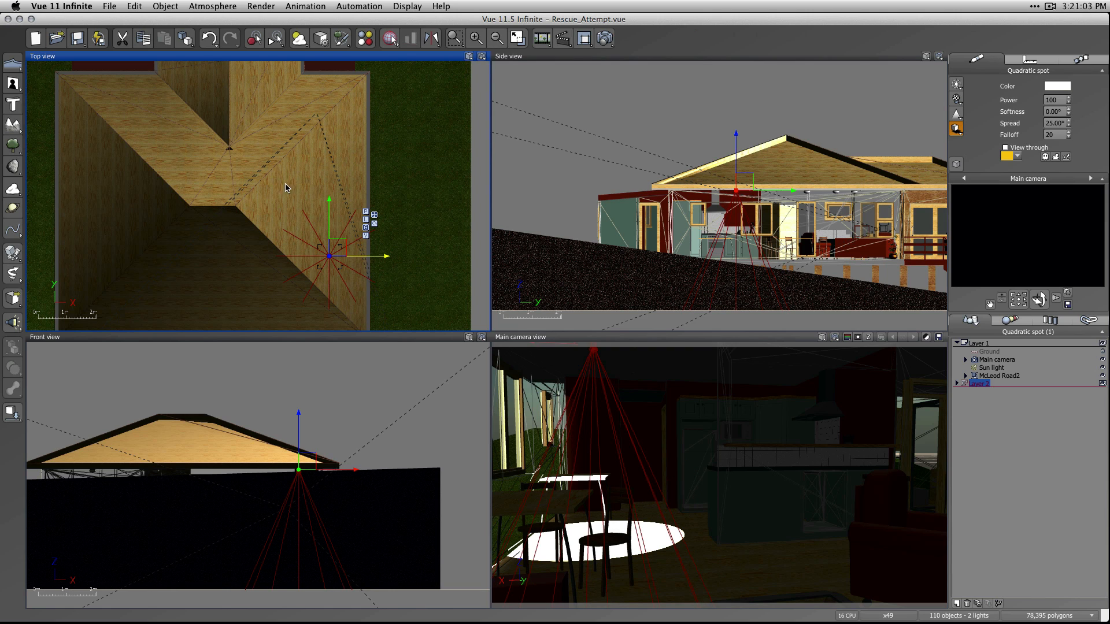
click(985, 422)
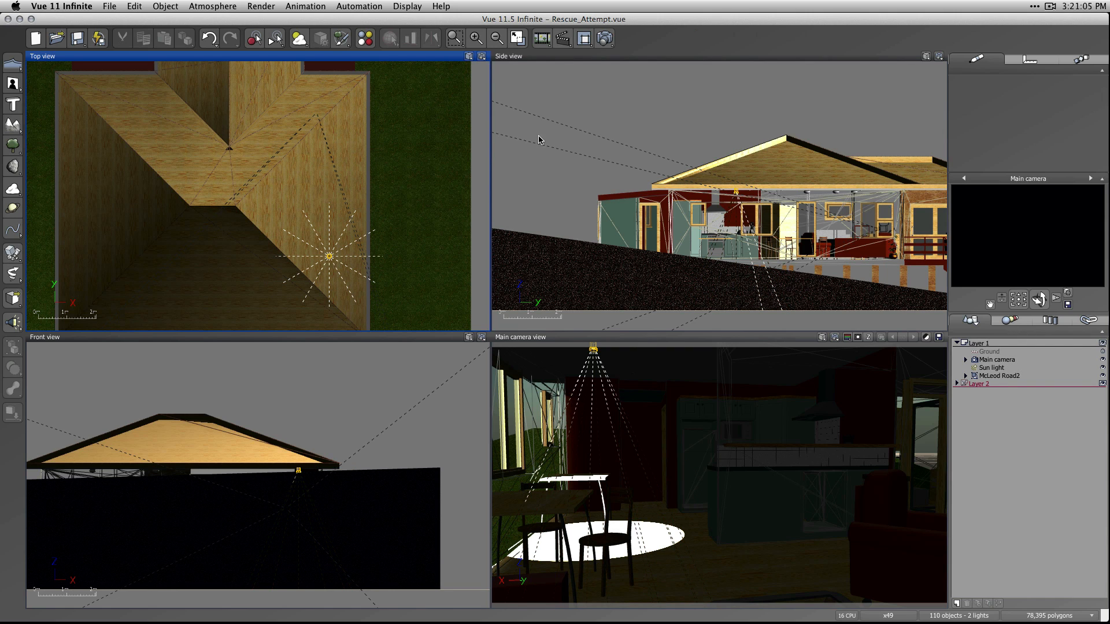
Select every object using the WOOD-PINE_SH material, set their viewport display to Wireframe and deselect them.
click(365, 39)
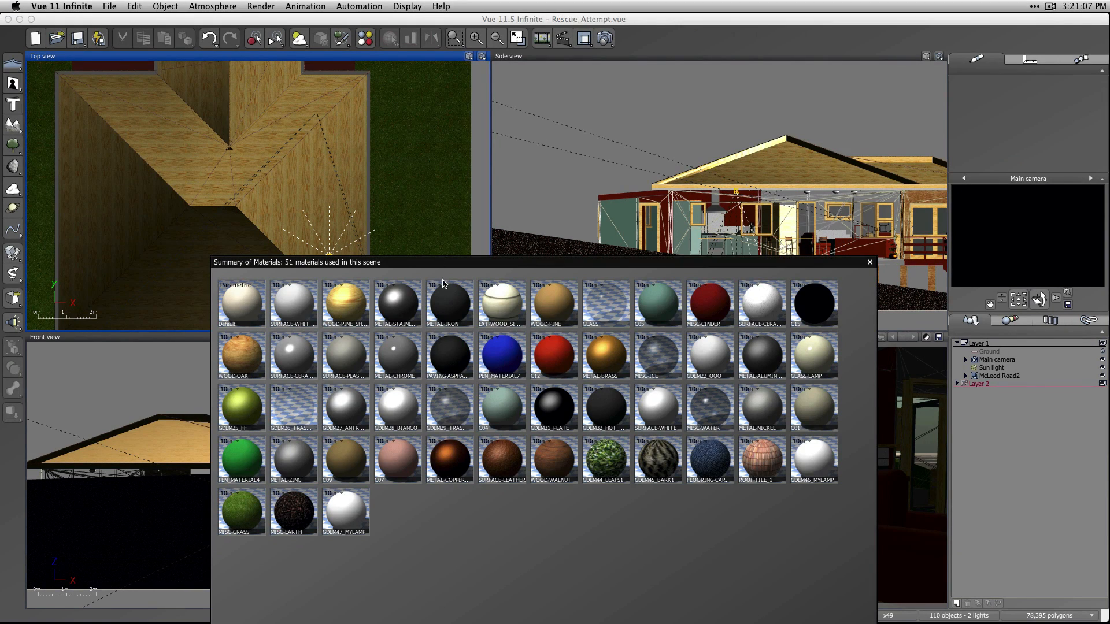
click(346, 302)
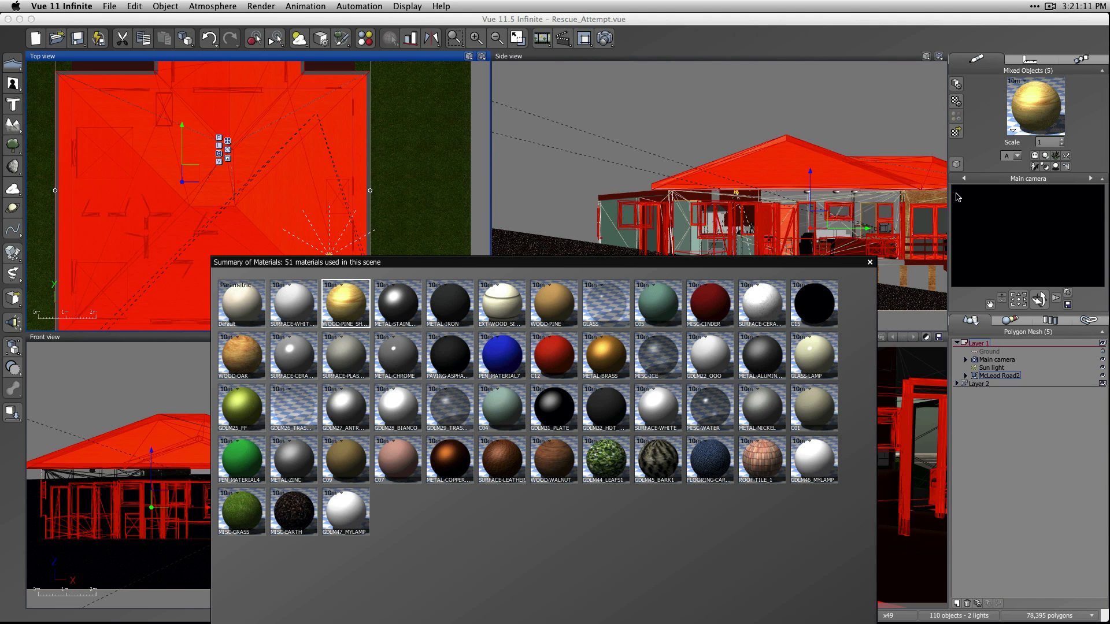
click(956, 165)
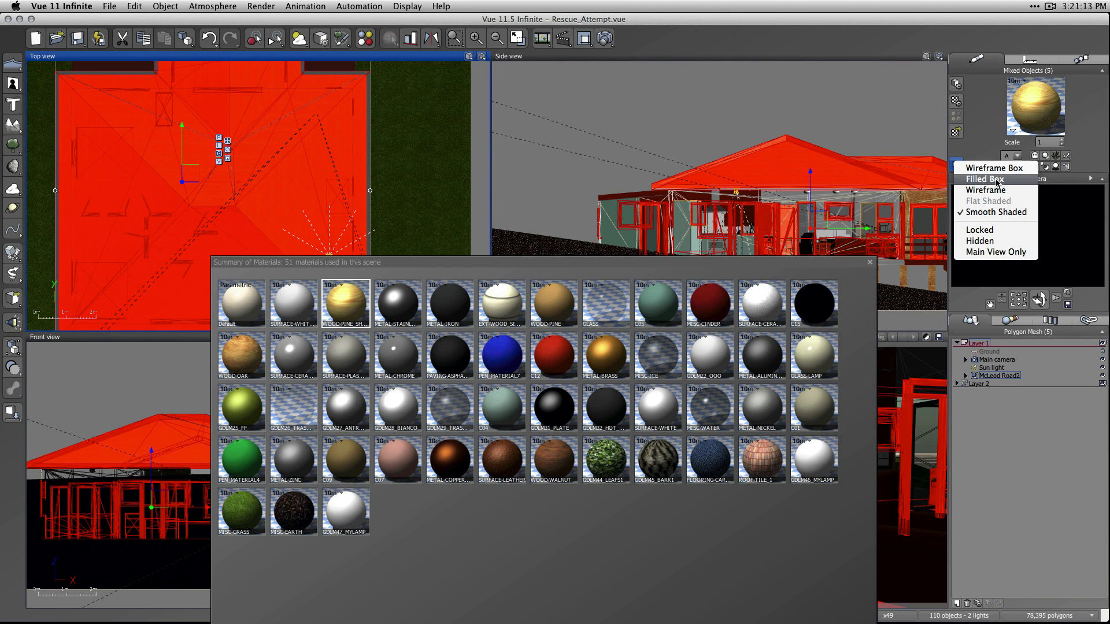
click(981, 276)
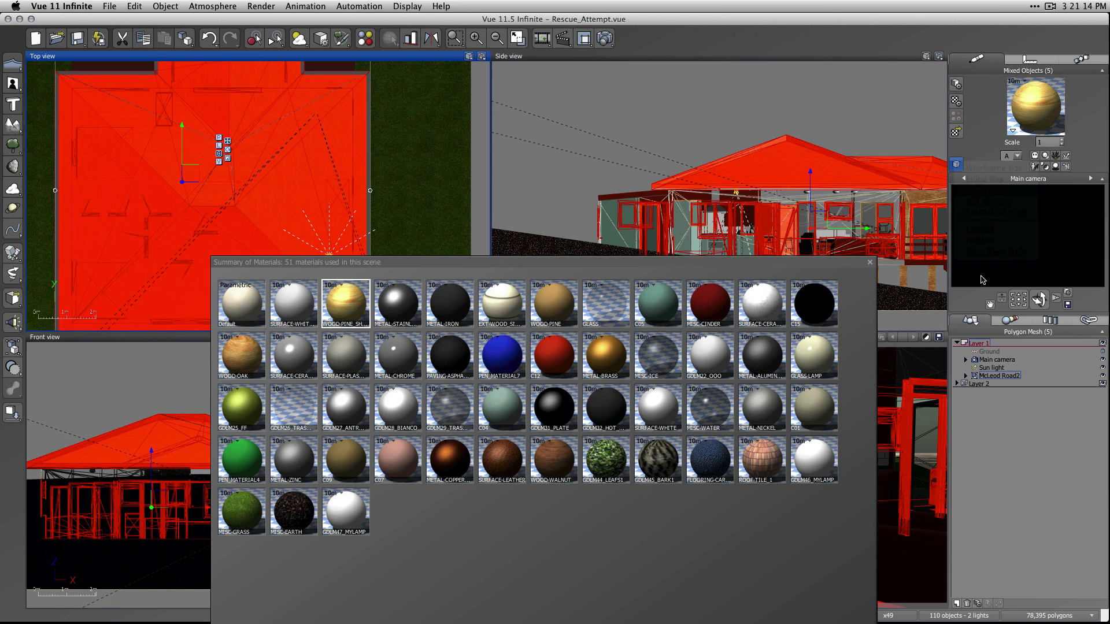
click(869, 262)
click(1041, 480)
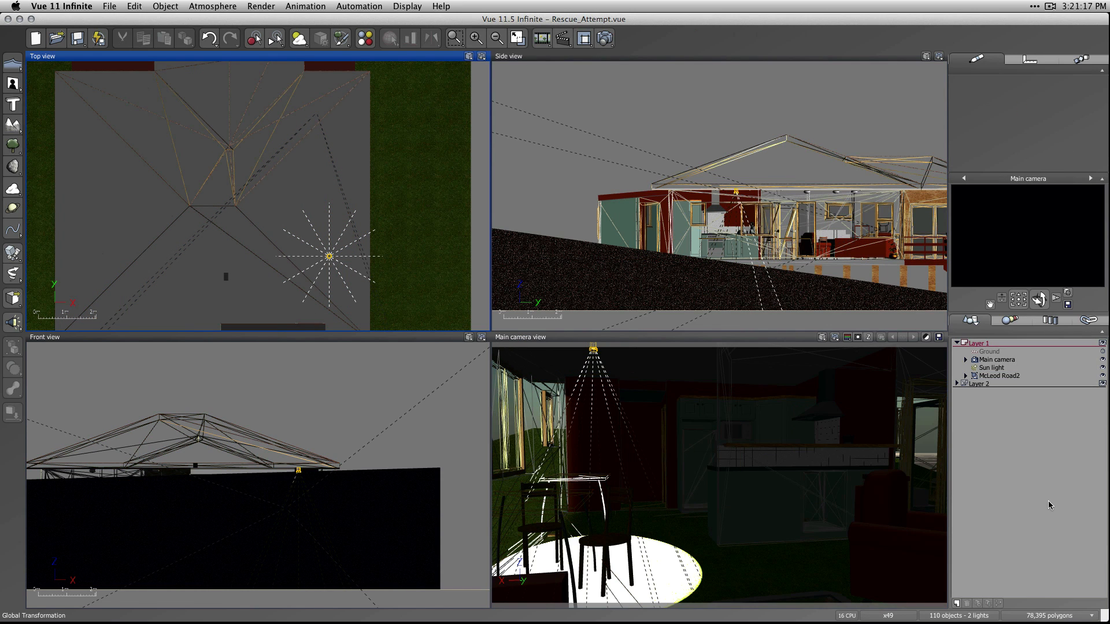
Expand Layer 2 and the McLeod Road2 group, and select the LAMPS GDLM46_MYLAMP mesh to locate the ceiling lamp fixtures.
scroll(340, 291, up, 4)
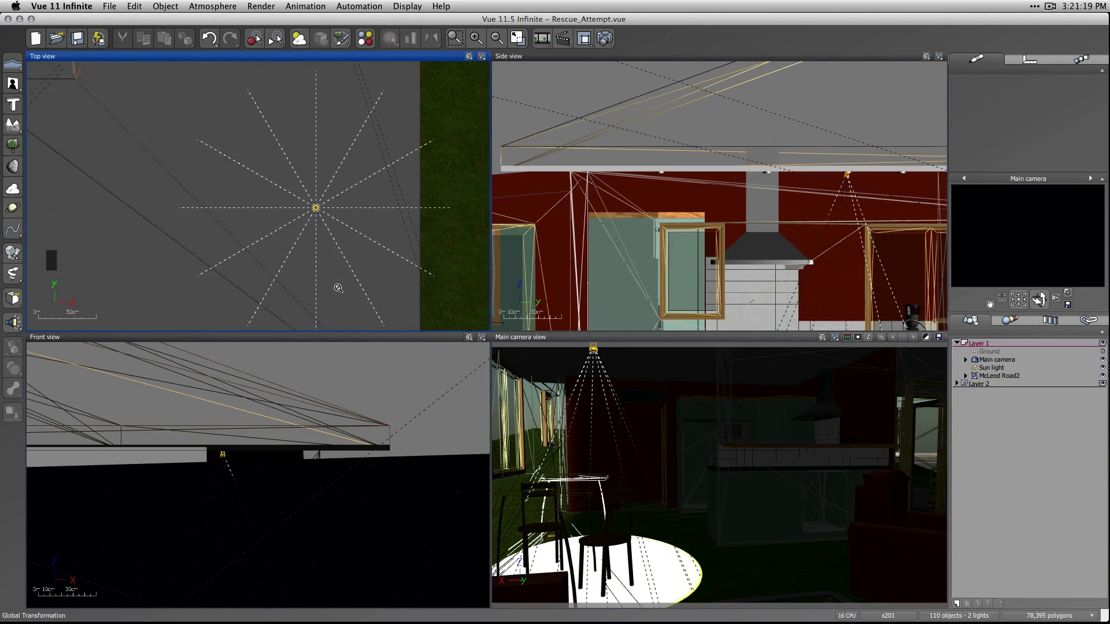
click(957, 383)
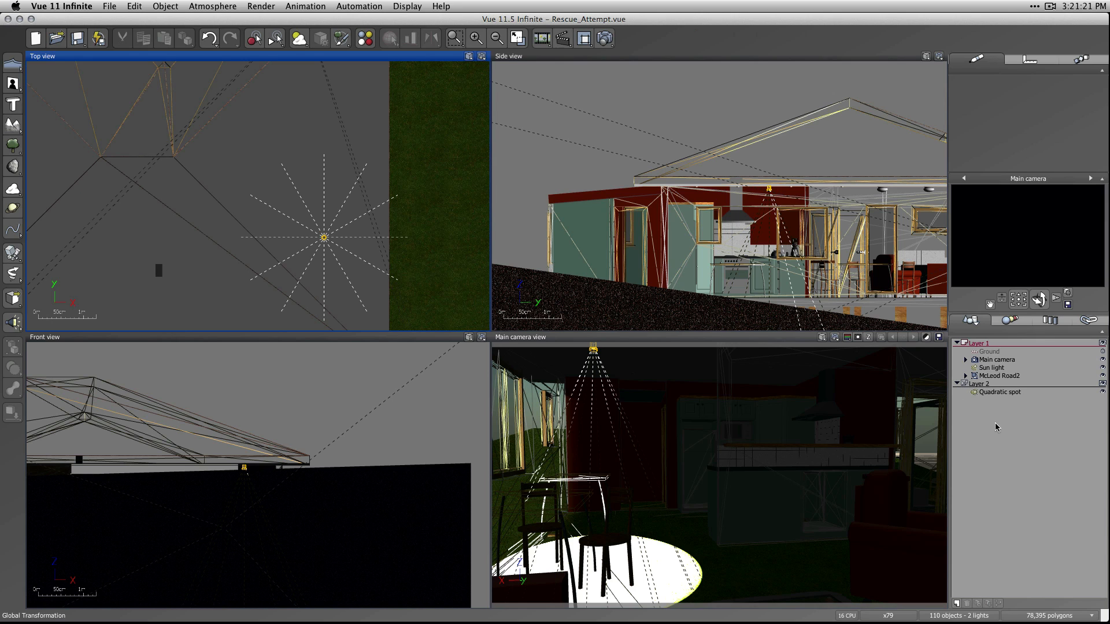
click(965, 375)
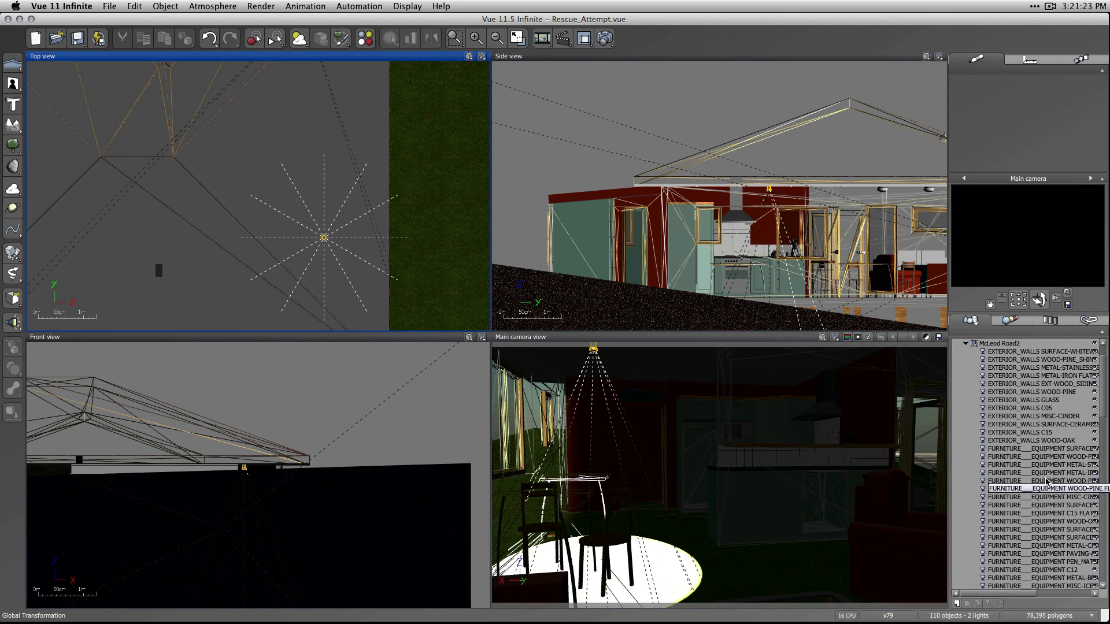
scroll(1047, 481, down, 5)
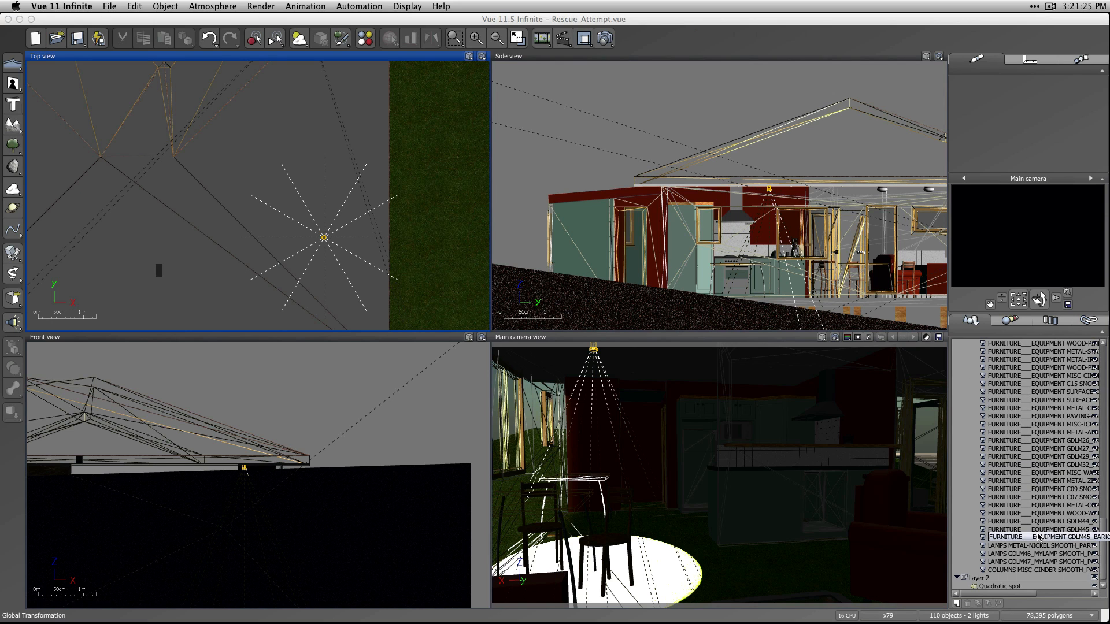
click(1036, 554)
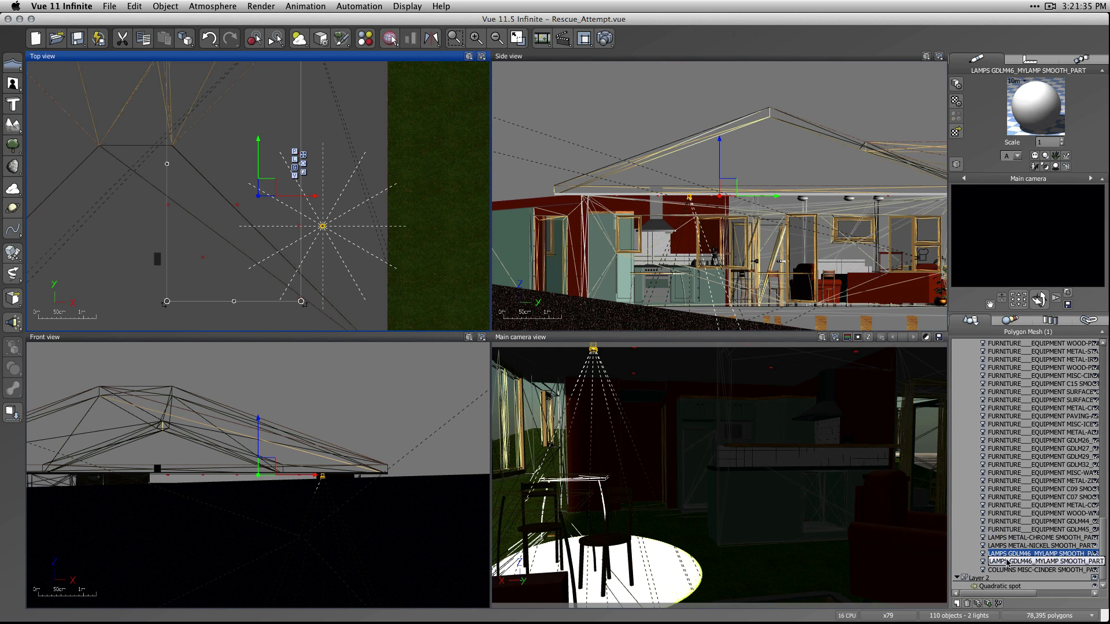
Reselect the quadratic spot light in Layer 2 and shift it slightly along -X in the Top view.
double_click(1009, 586)
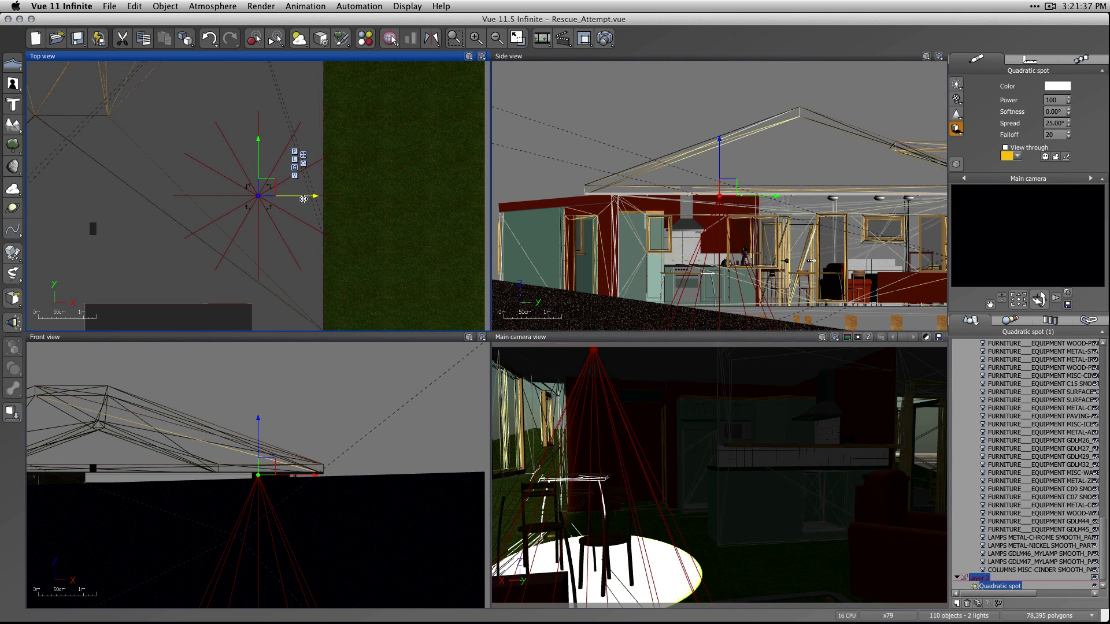
click(299, 195)
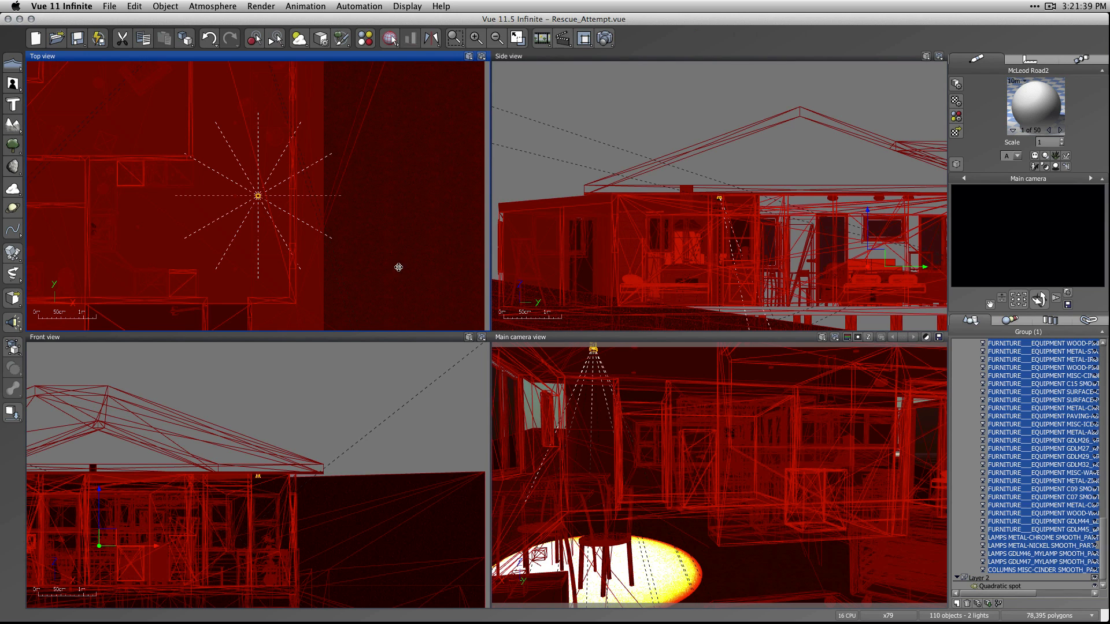
click(143, 5)
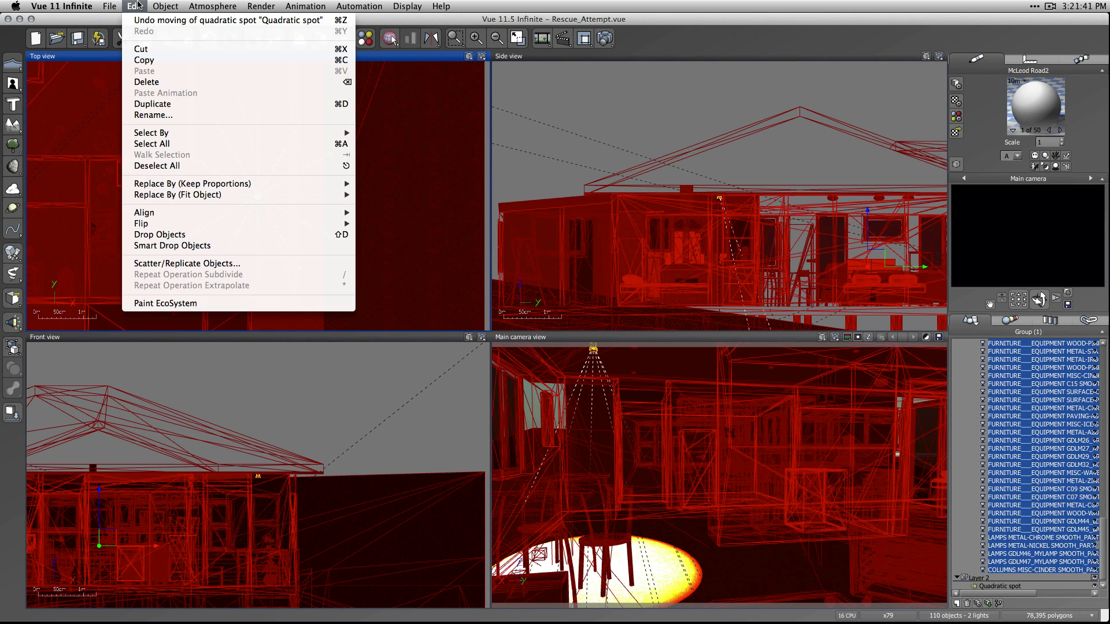
click(138, 4)
key(super+z)
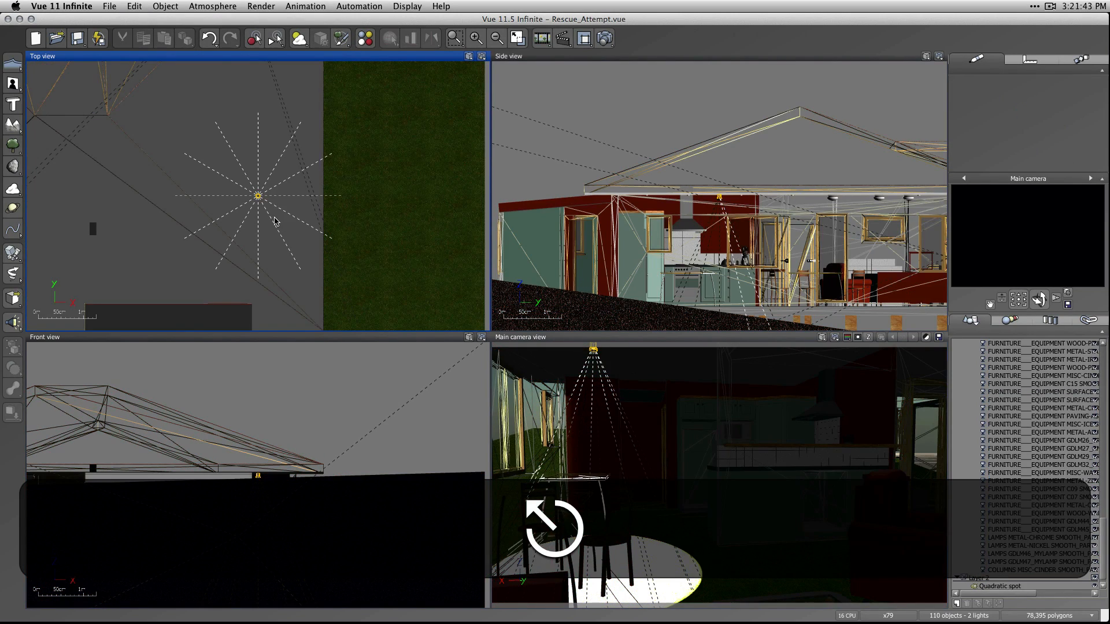
click(258, 196)
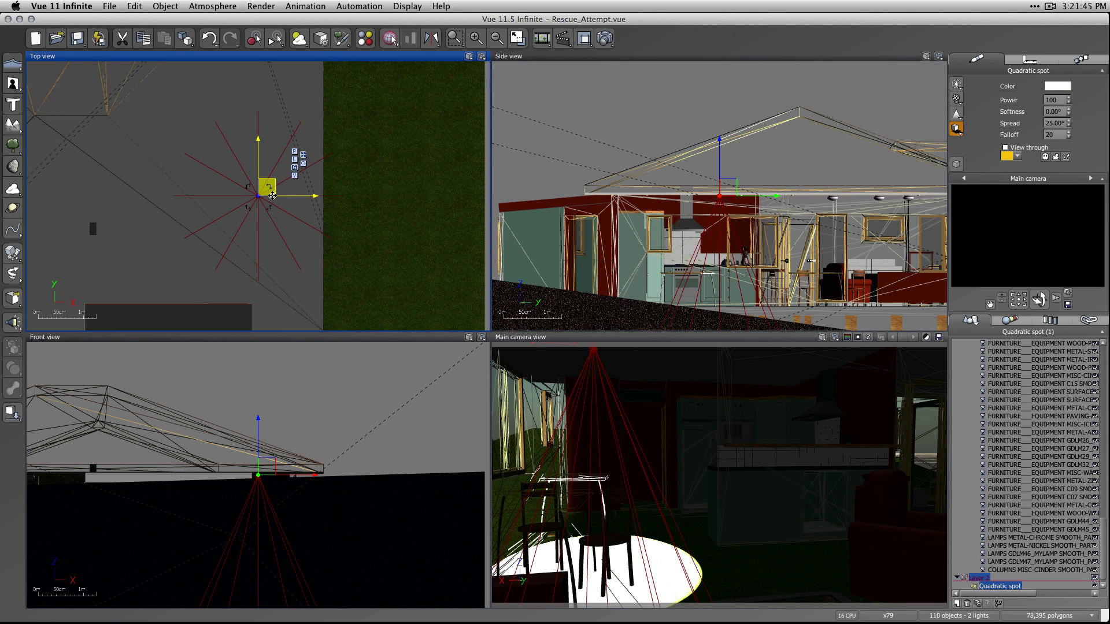
drag(292, 198, 269, 199)
Tilt the main camera up towards the ceiling around the spot light and deselect the light.
click(1018, 299)
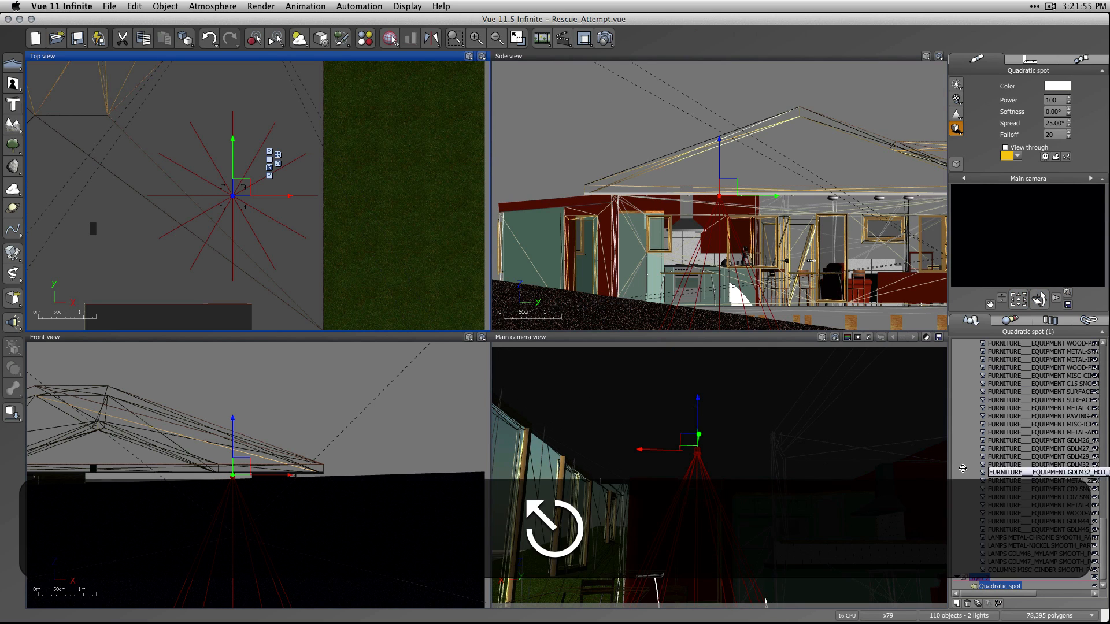
key(Escape)
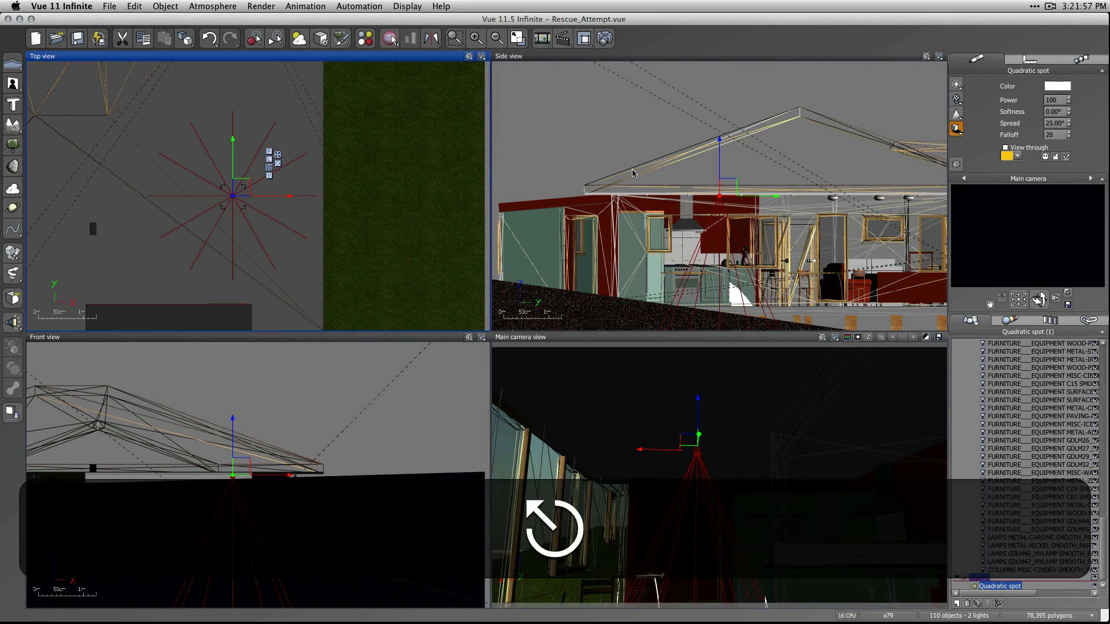
click(537, 121)
key(Escape)
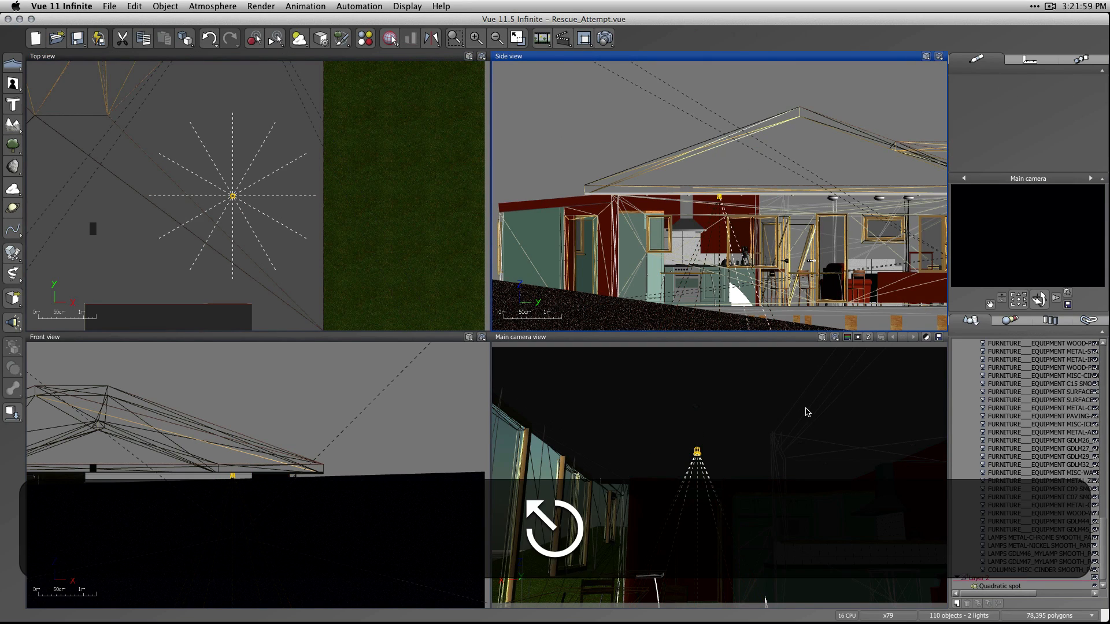
Select every object using the SURFACE-WHITE material, including the ceiling, set their viewport display to Wireframe and deselect them.
click(365, 38)
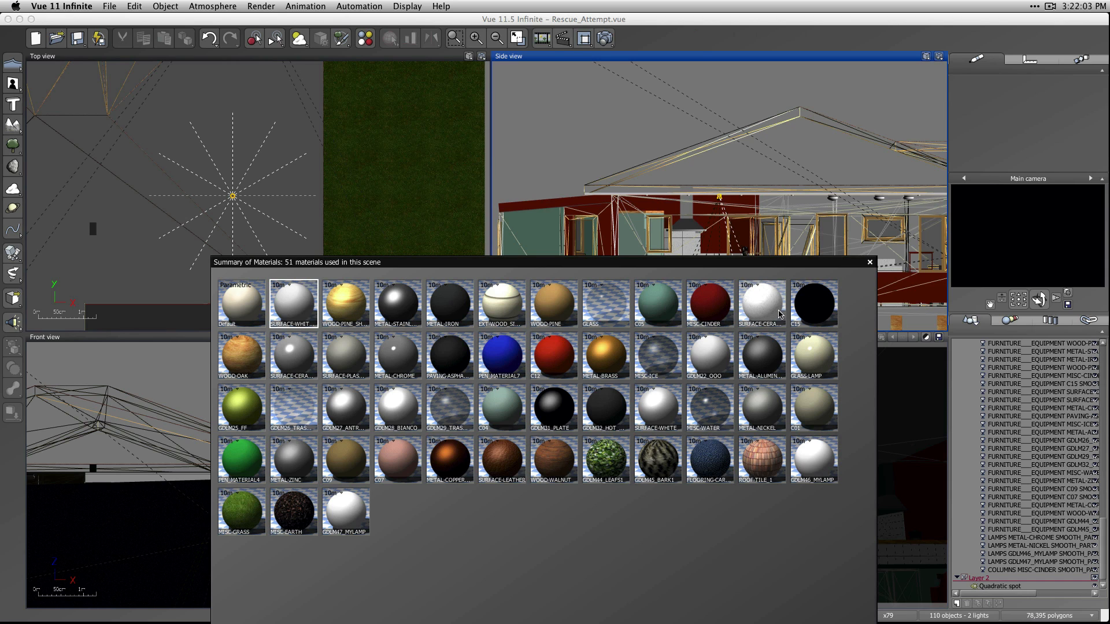
click(779, 314)
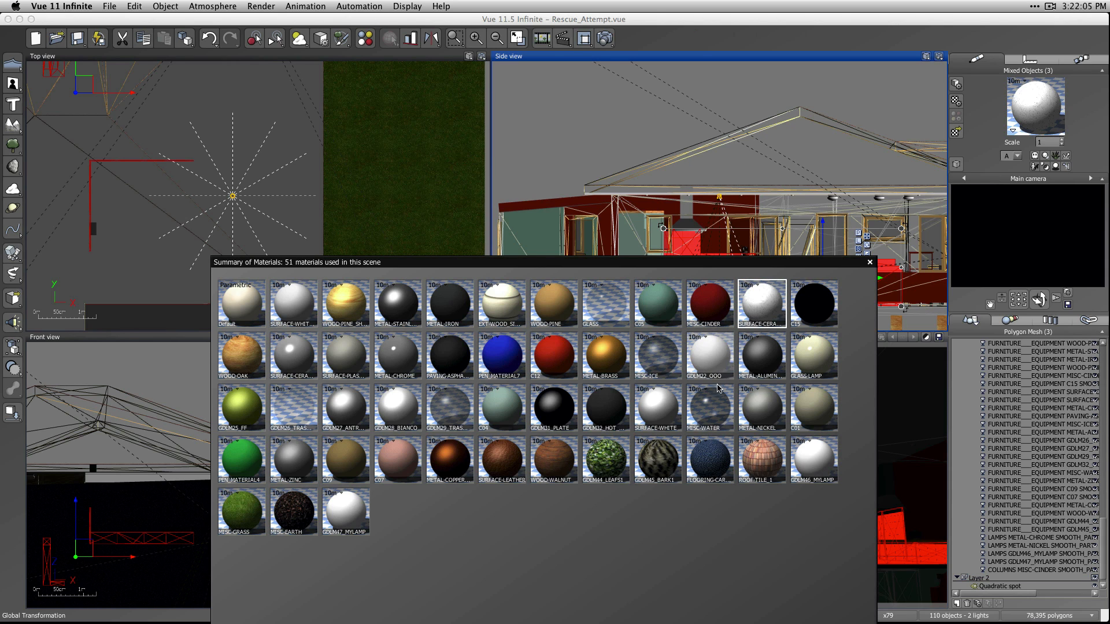
click(658, 407)
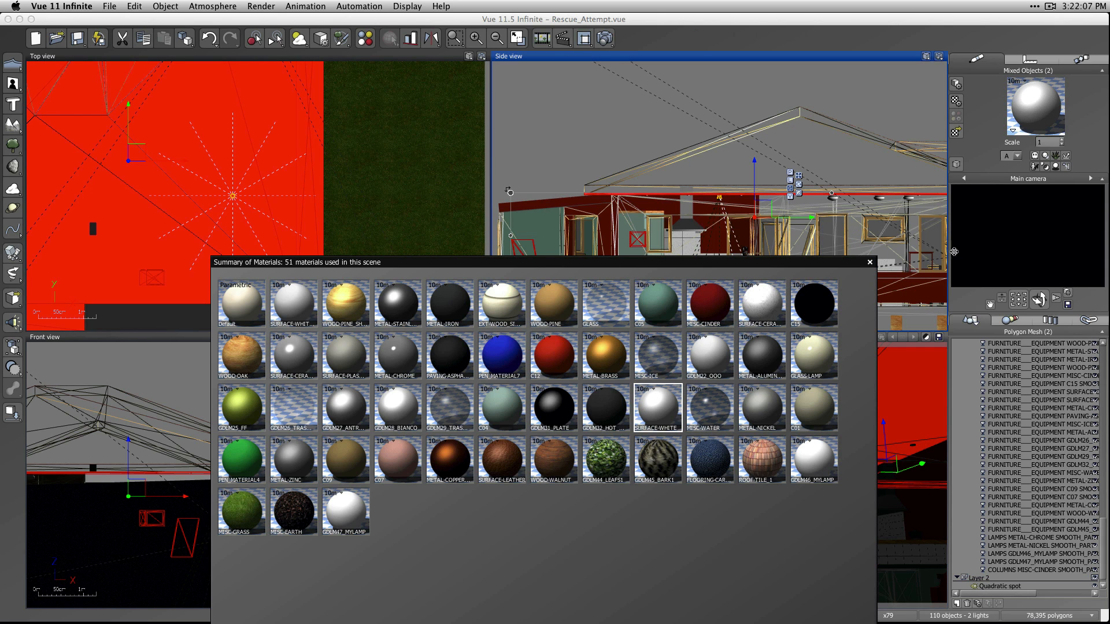
click(956, 164)
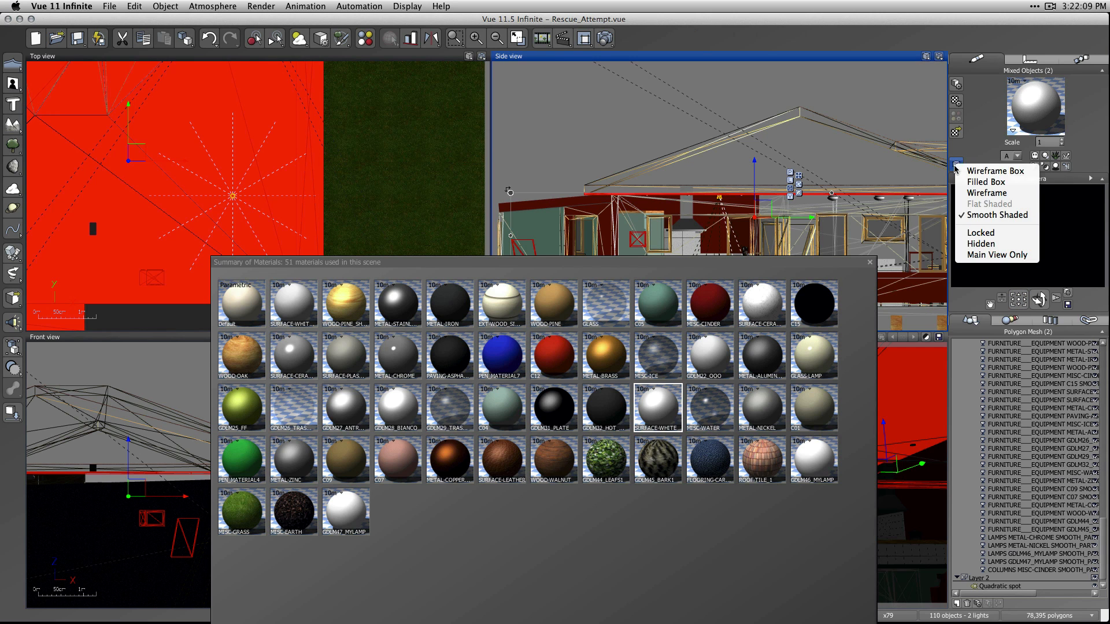
click(987, 192)
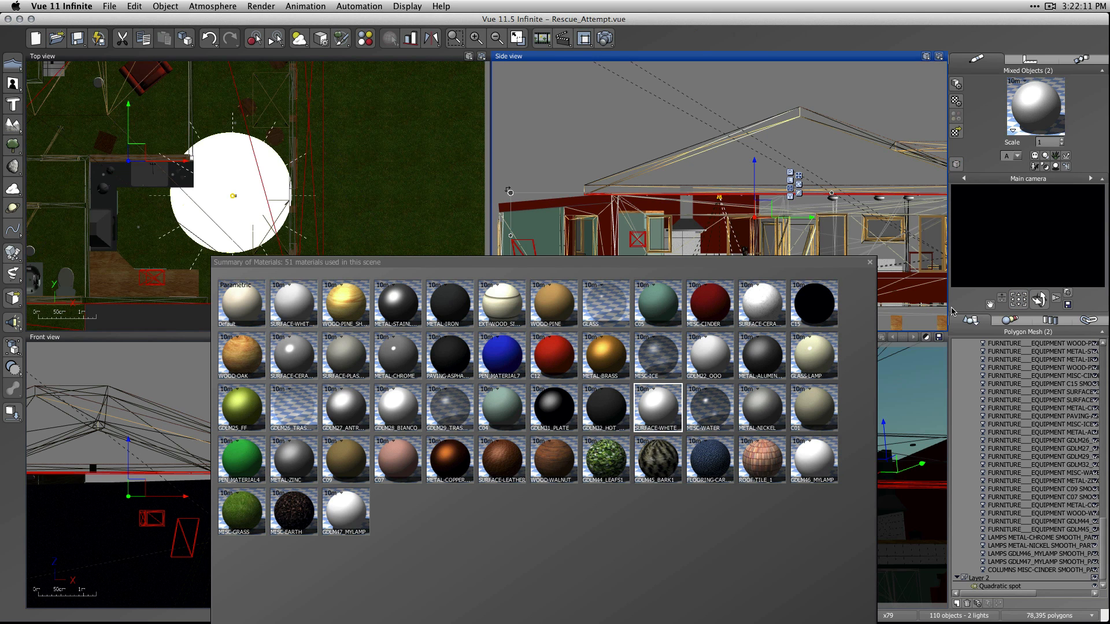
drag(751, 264, 472, 418)
click(774, 417)
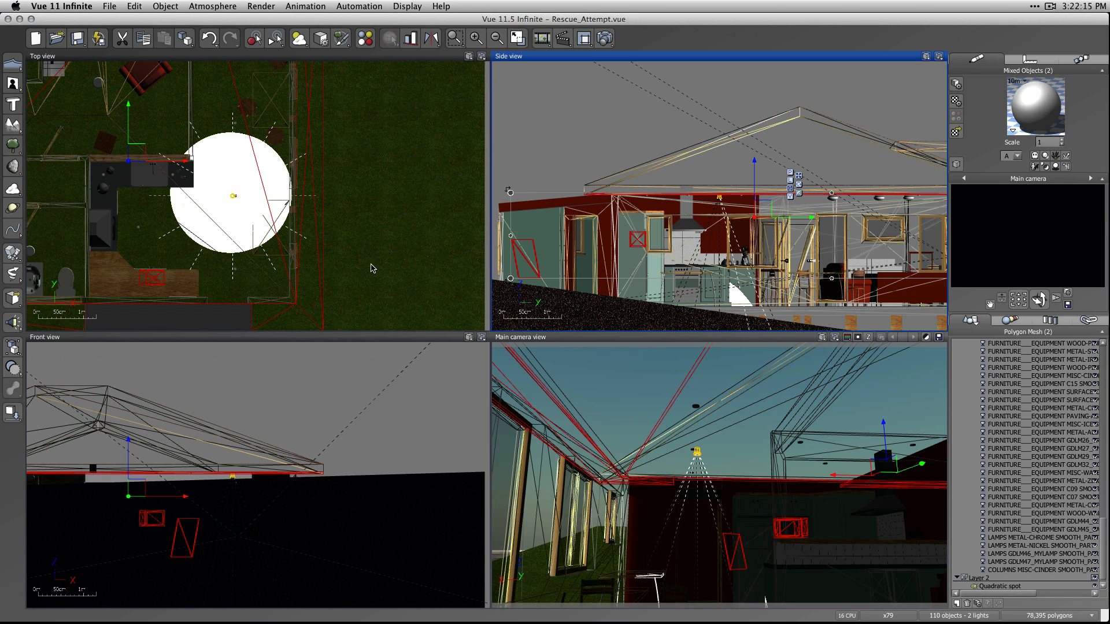
key(super+z)
Select the quadratic spot and nudge it along the X axis in the Main camera view towards its ceiling fixture.
click(989, 578)
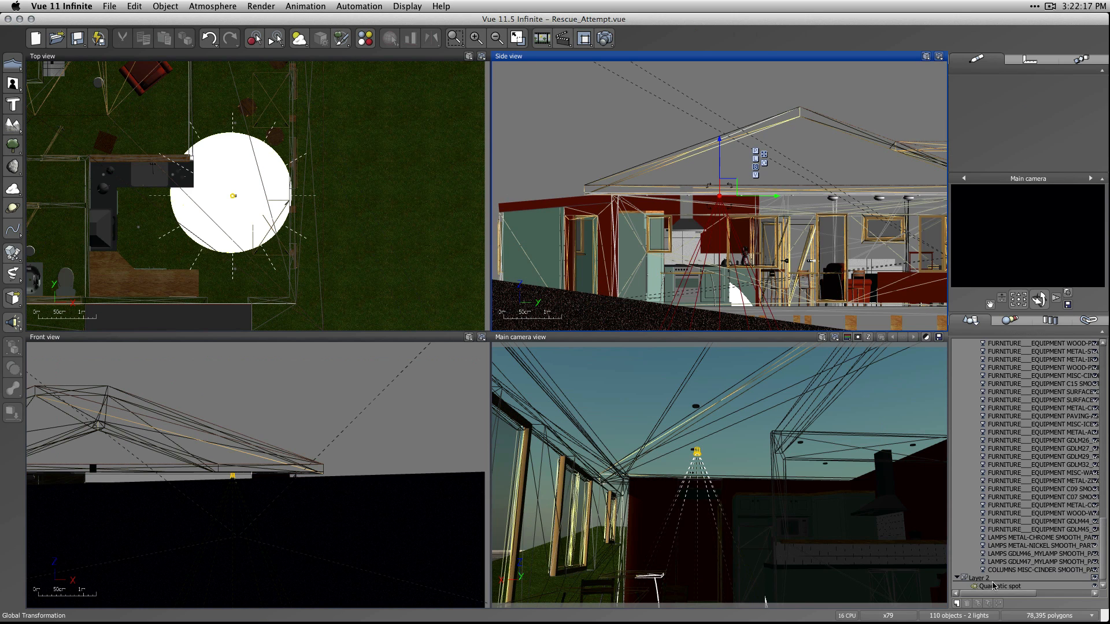
drag(668, 451, 664, 450)
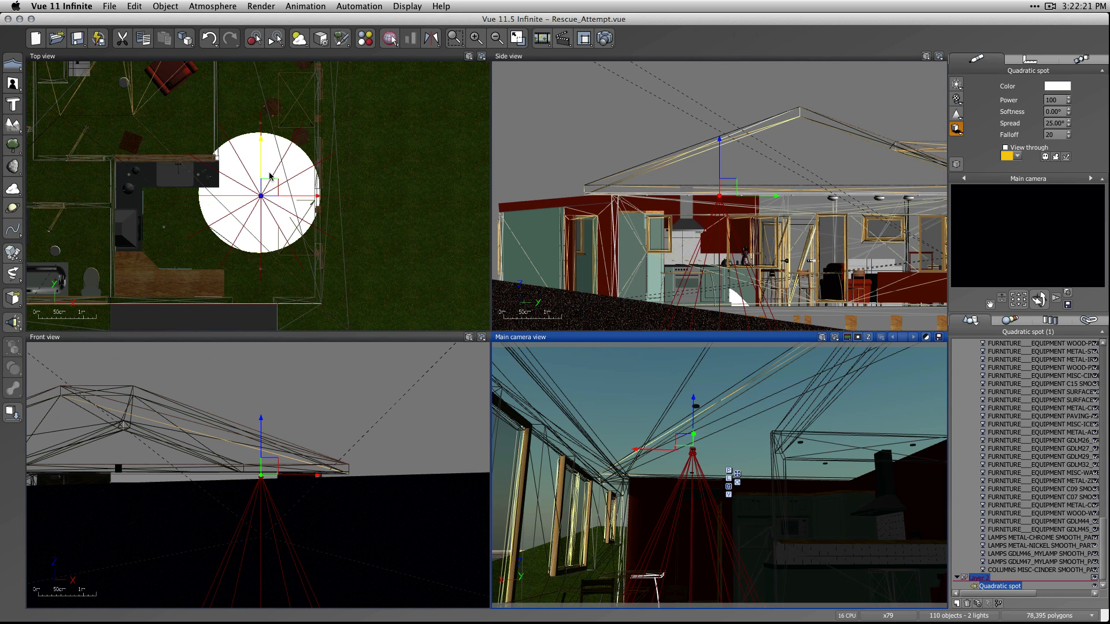
scroll(276, 198, up, 3)
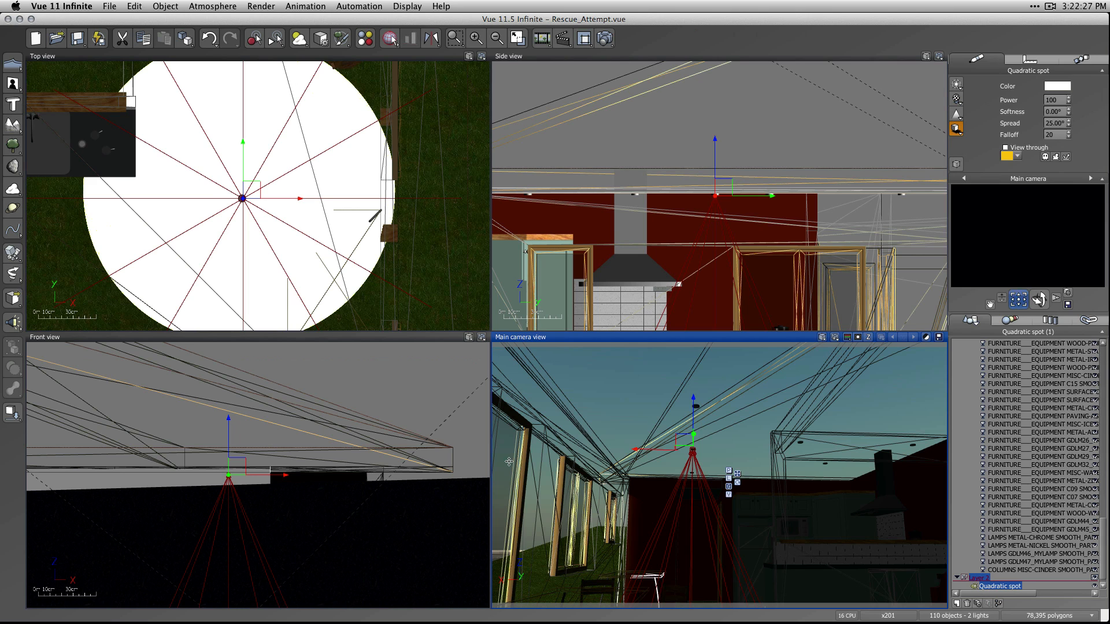
Tilt the main camera back down to the dining area, start a 1600x900 render of the interior and abort it.
drag(1019, 299, 1024, 255)
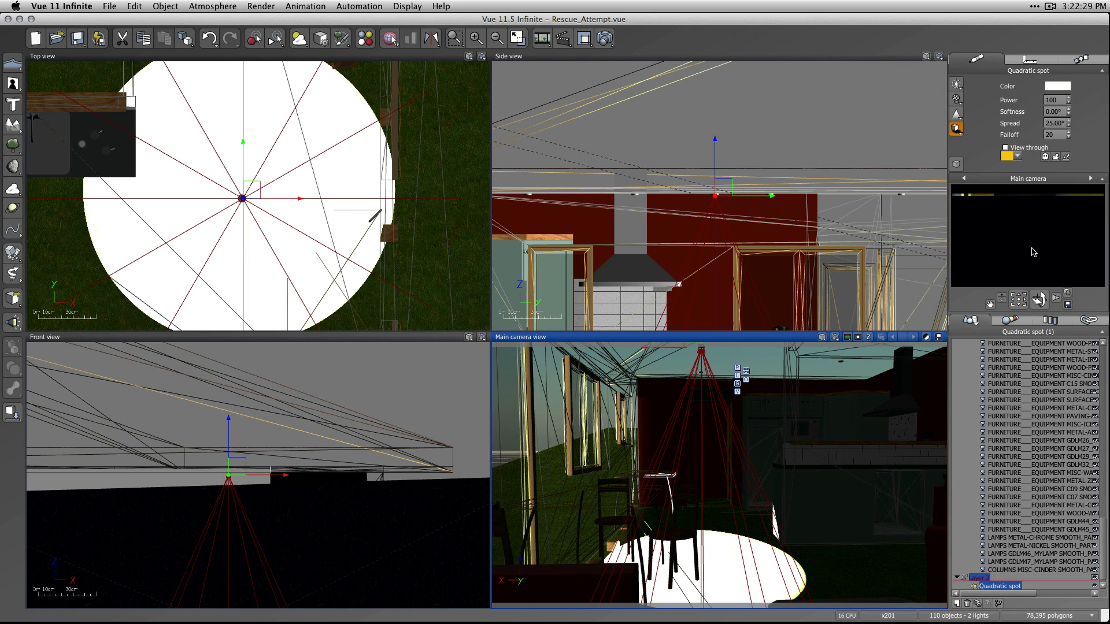
right_click(1034, 253)
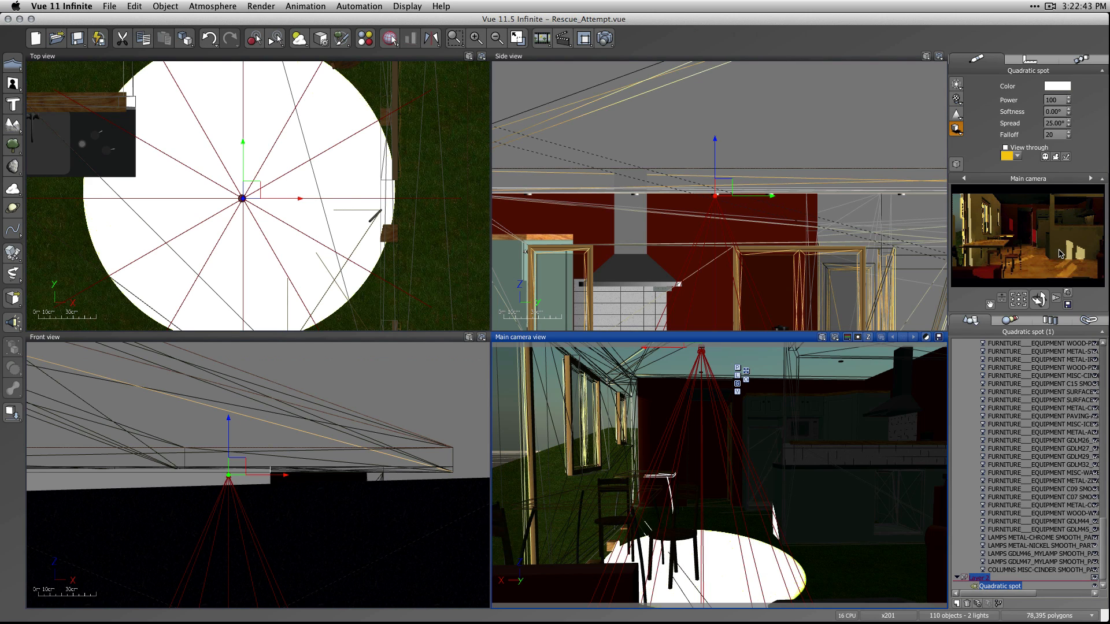
key(super+r)
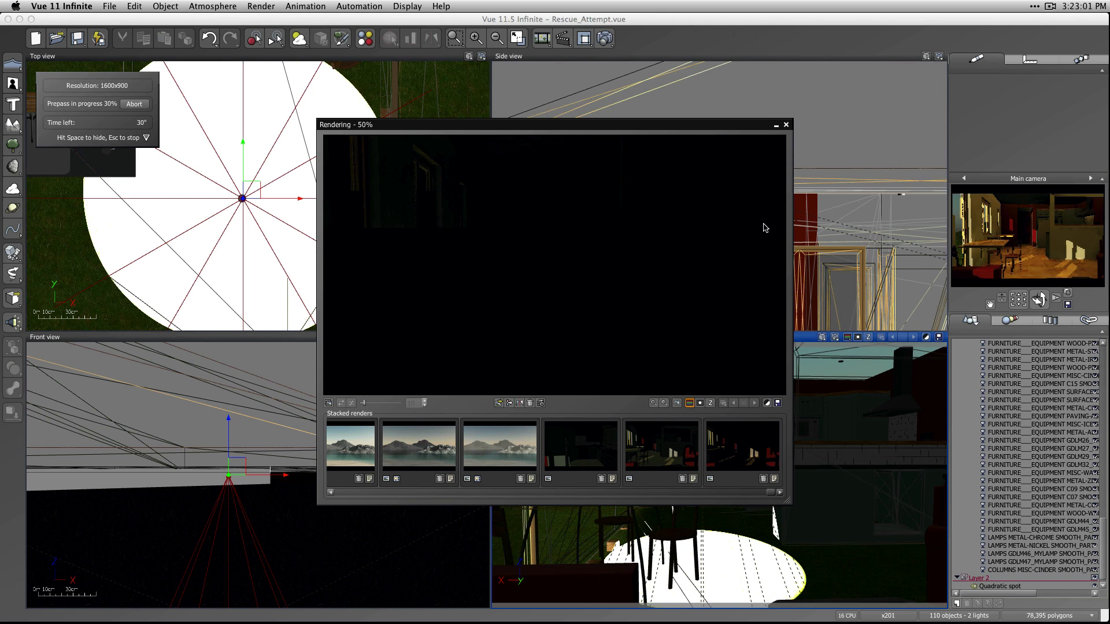
key(Escape)
Set the render resolution to 800x450, render the interior to screen and hide the finished render.
click(584, 38)
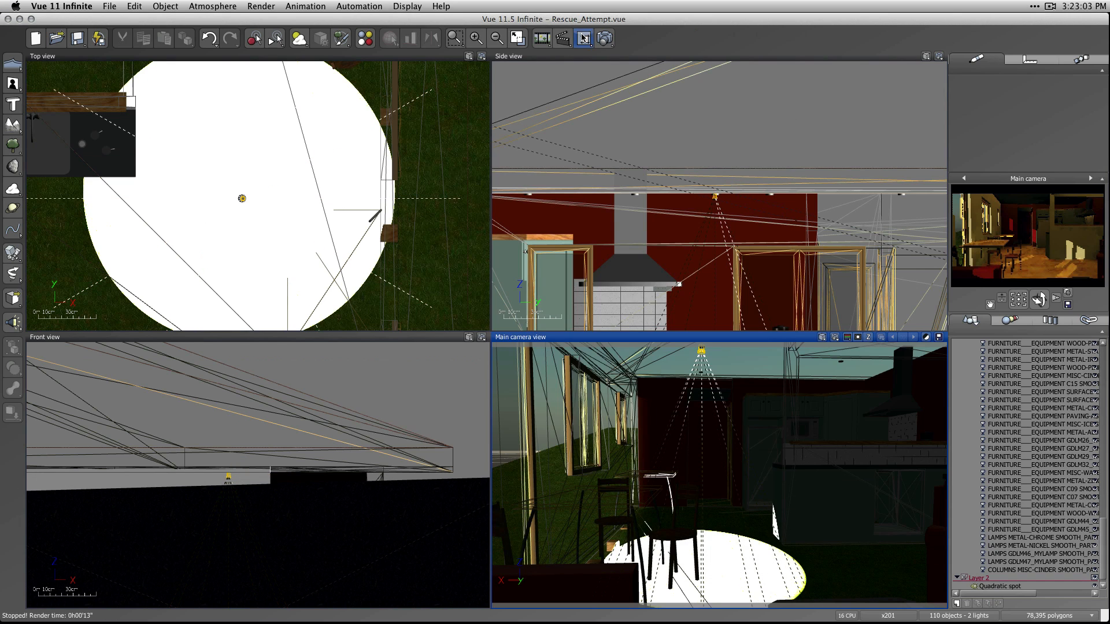
right_click(605, 39)
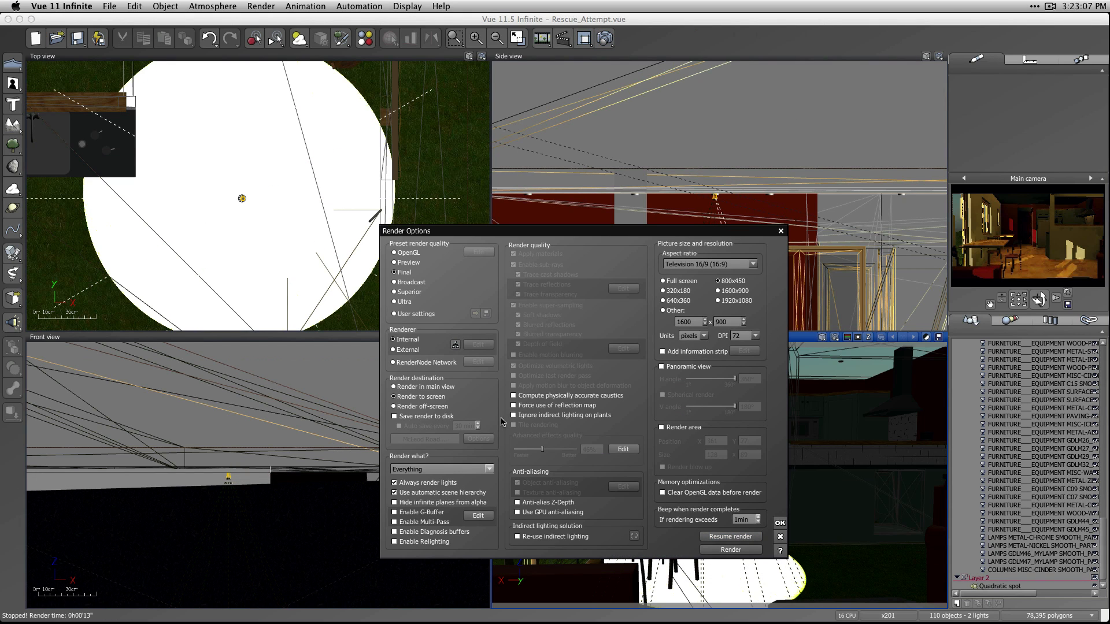
click(737, 549)
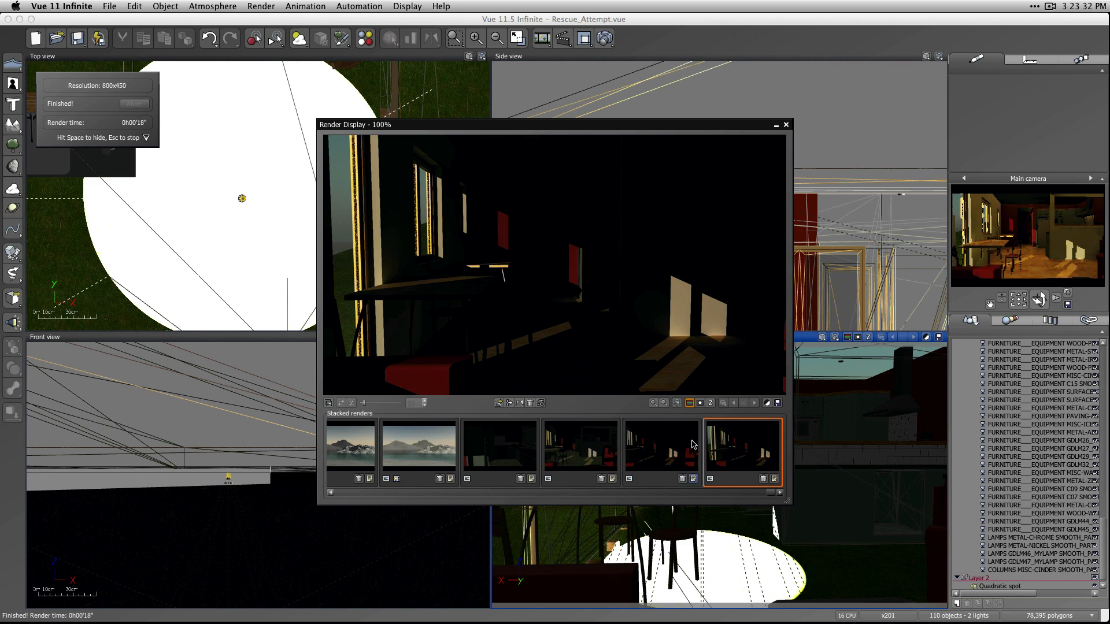
key(space)
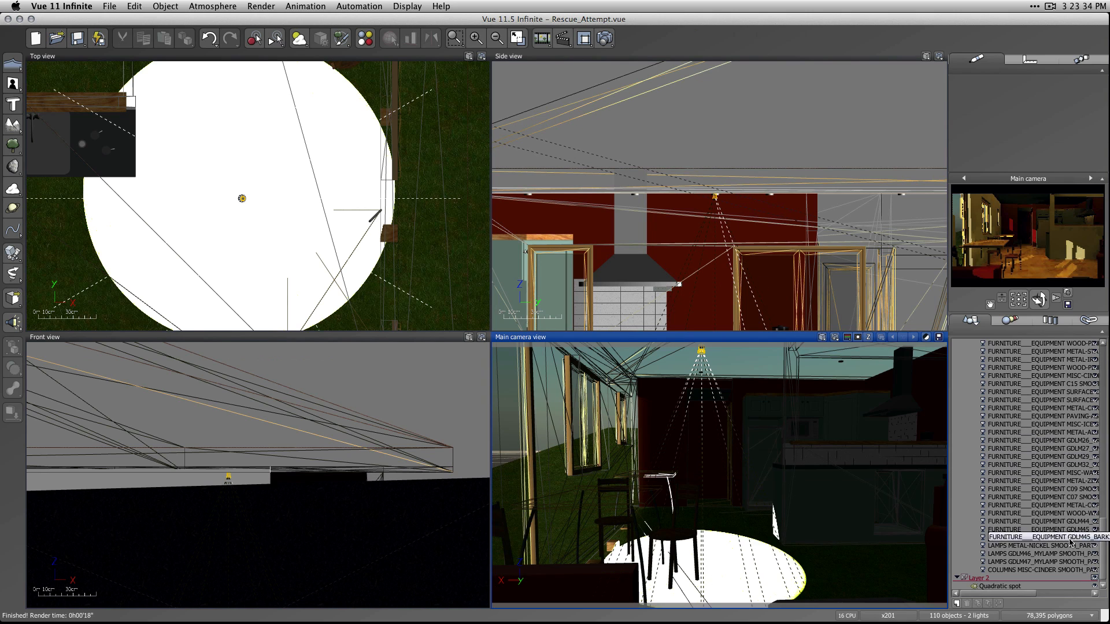
Make Layer 2 with the quadratic spot active and render the interior again at 800x450.
drag(1103, 555, 1101, 576)
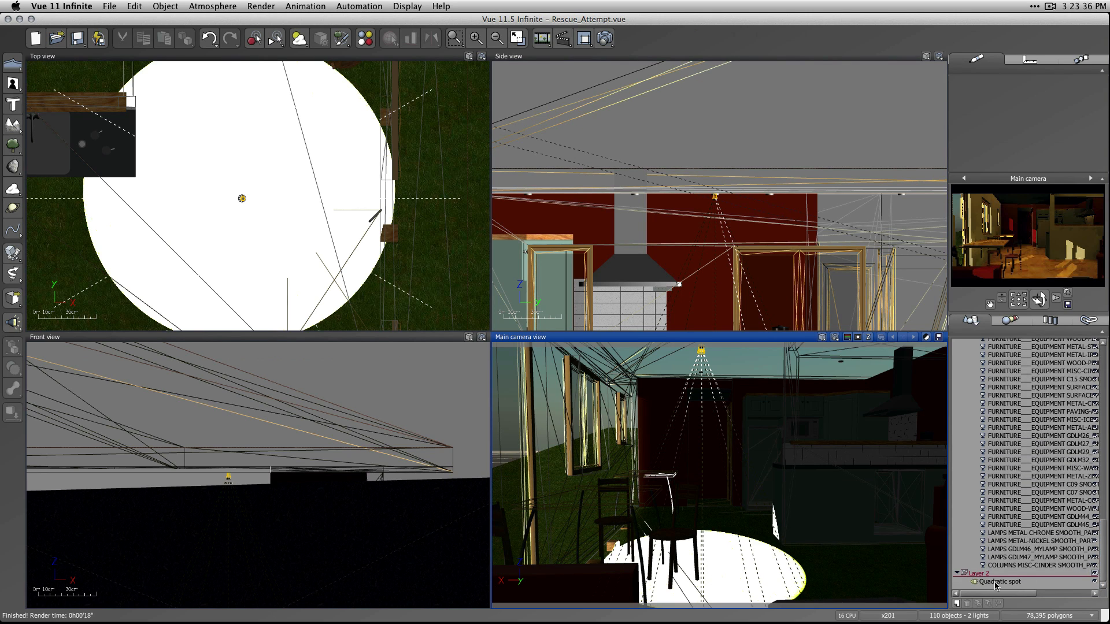
click(964, 573)
click(763, 336)
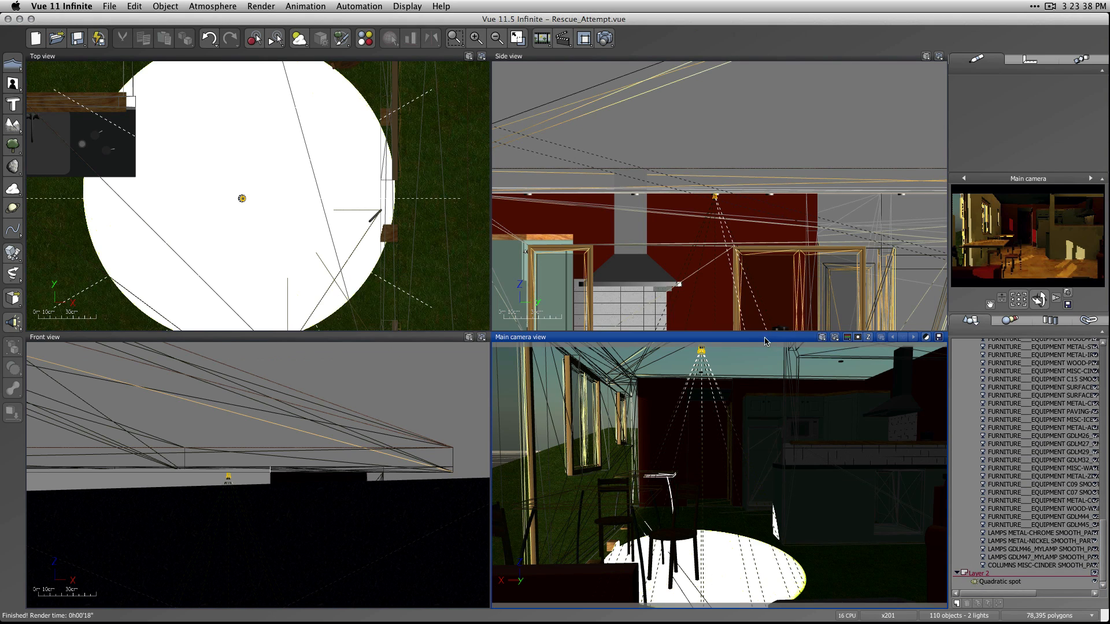
click(604, 38)
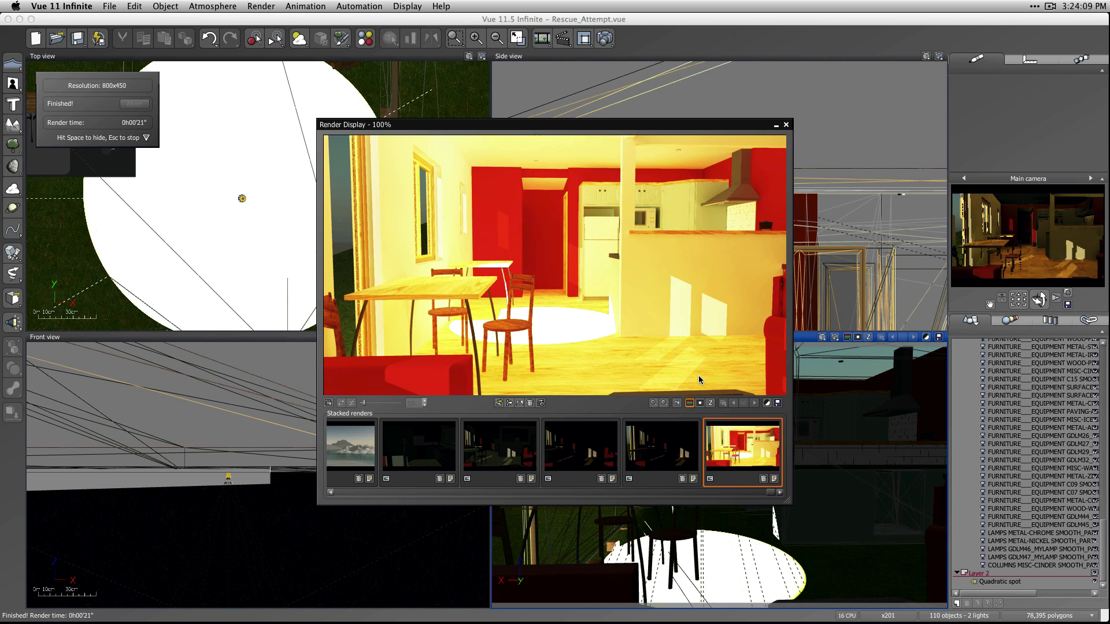
Review the post render options of the spot-lit render, accept them and close the render display.
click(766, 403)
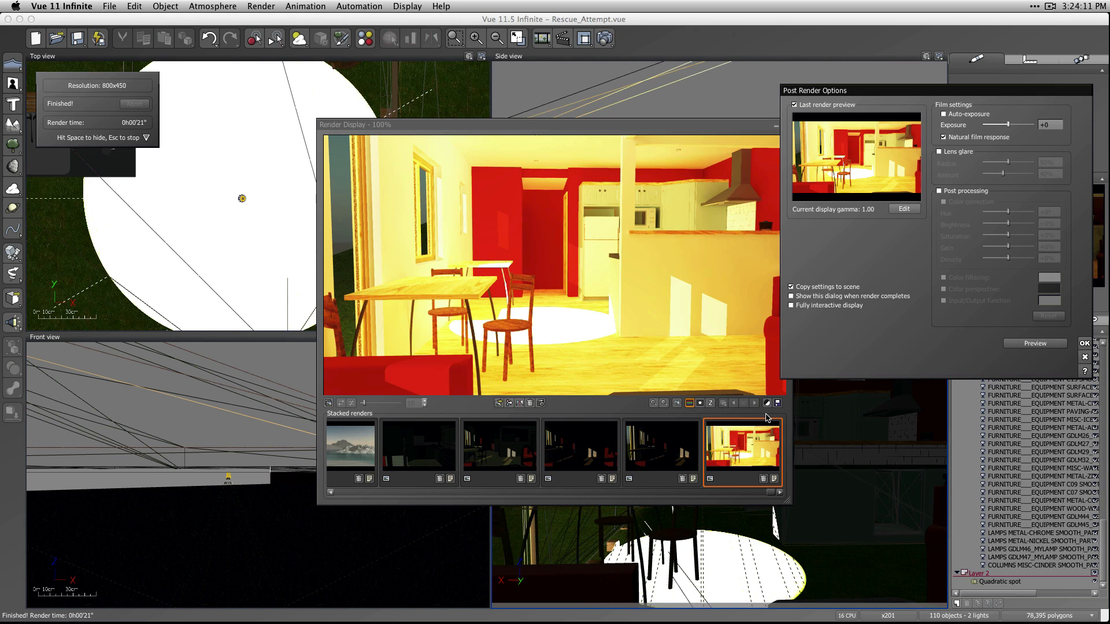
click(1084, 342)
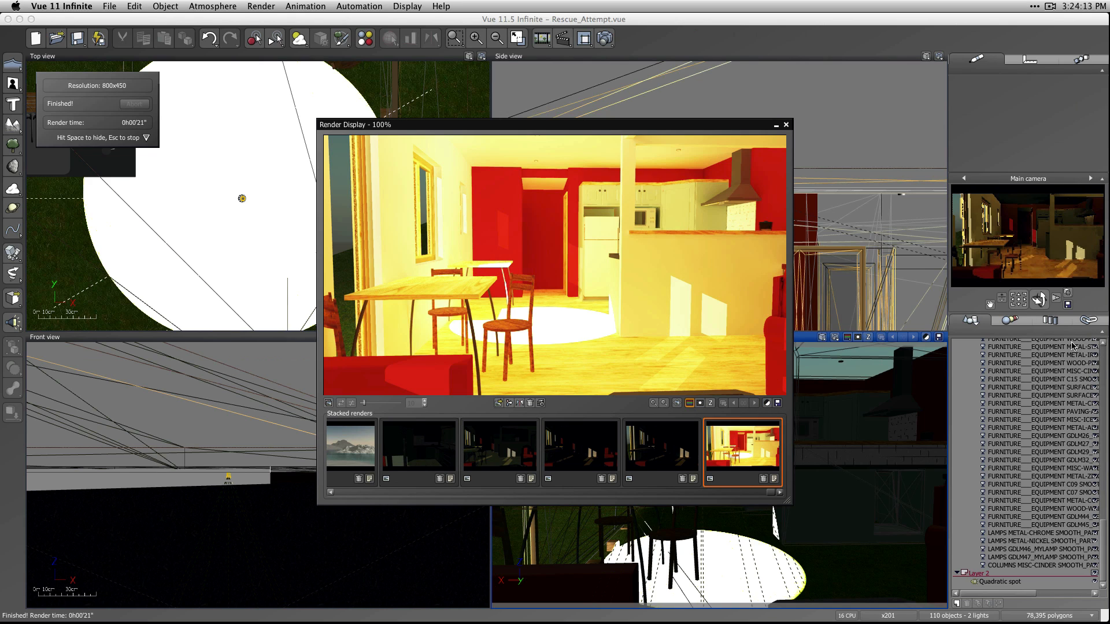
click(786, 125)
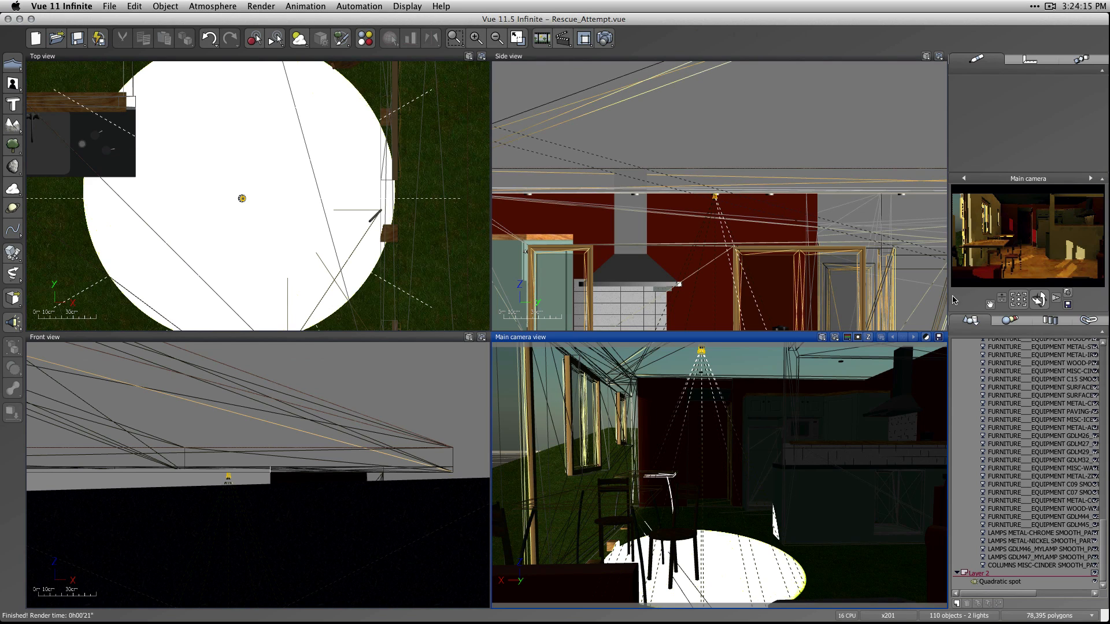
Widen the quadratic spot's spread to 42.5° and set its falloff to 65.
click(996, 583)
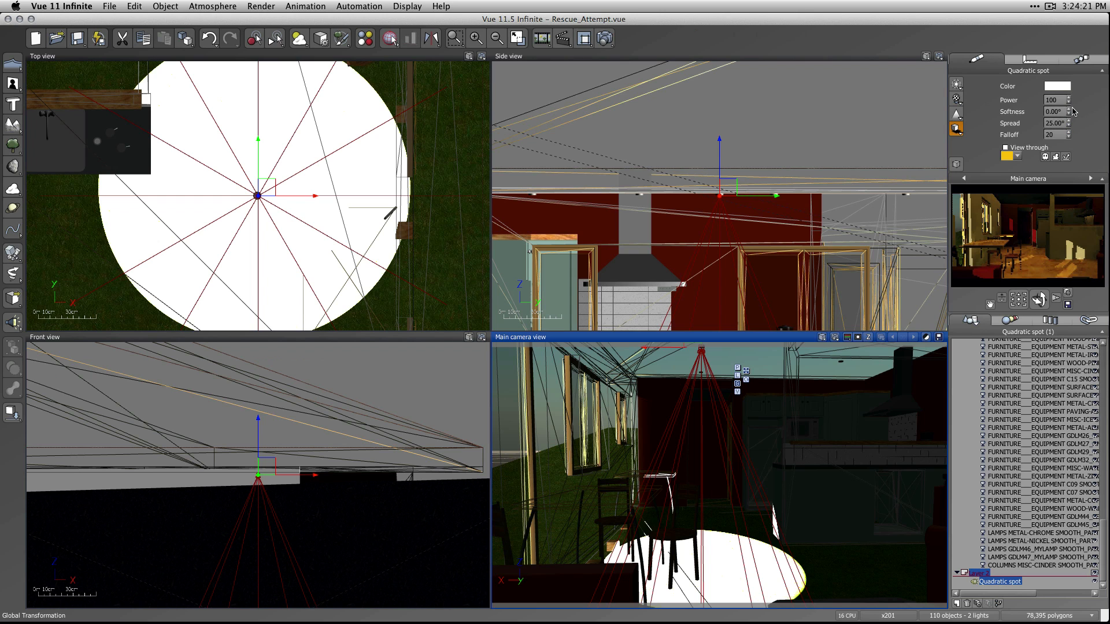
drag(1069, 123, 1068, 114)
click(1069, 135)
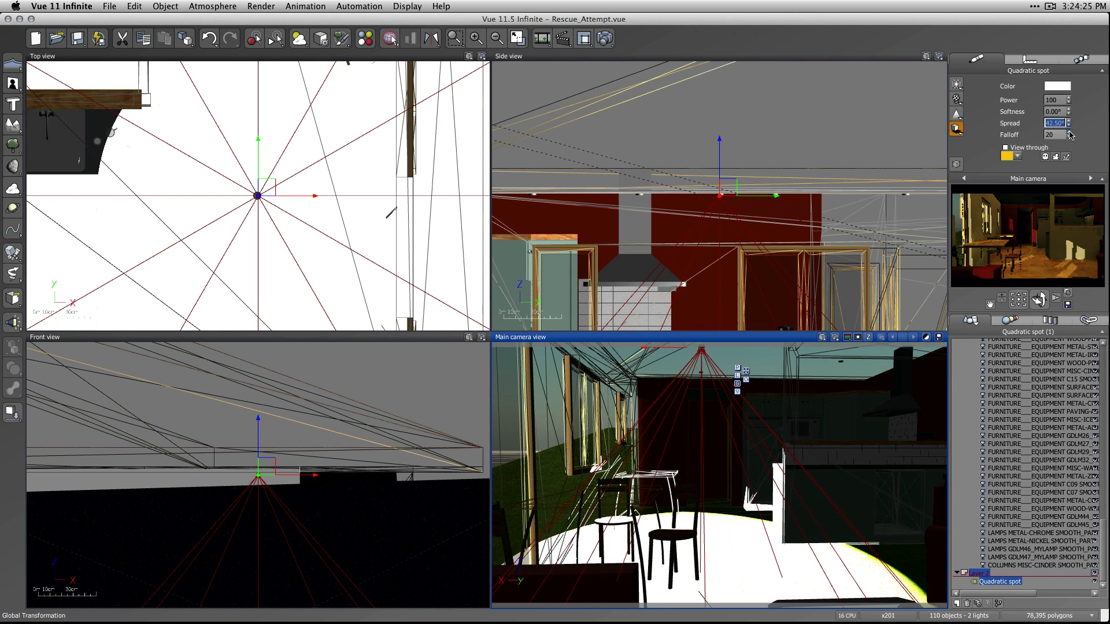
click(1069, 126)
text(125)
key(Return)
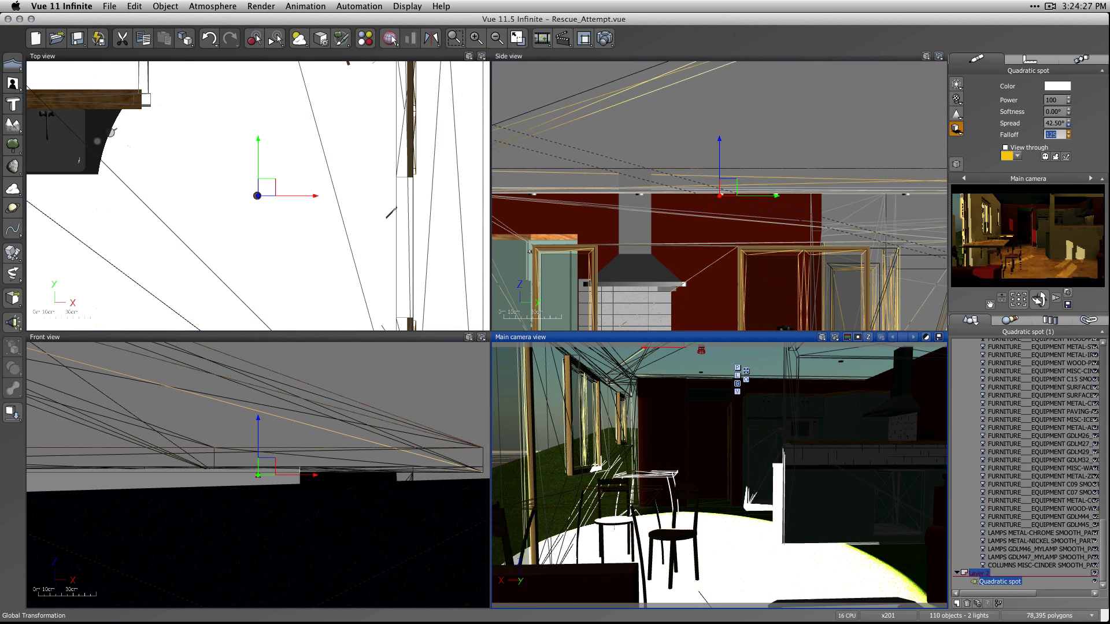
text(65)
key(Return)
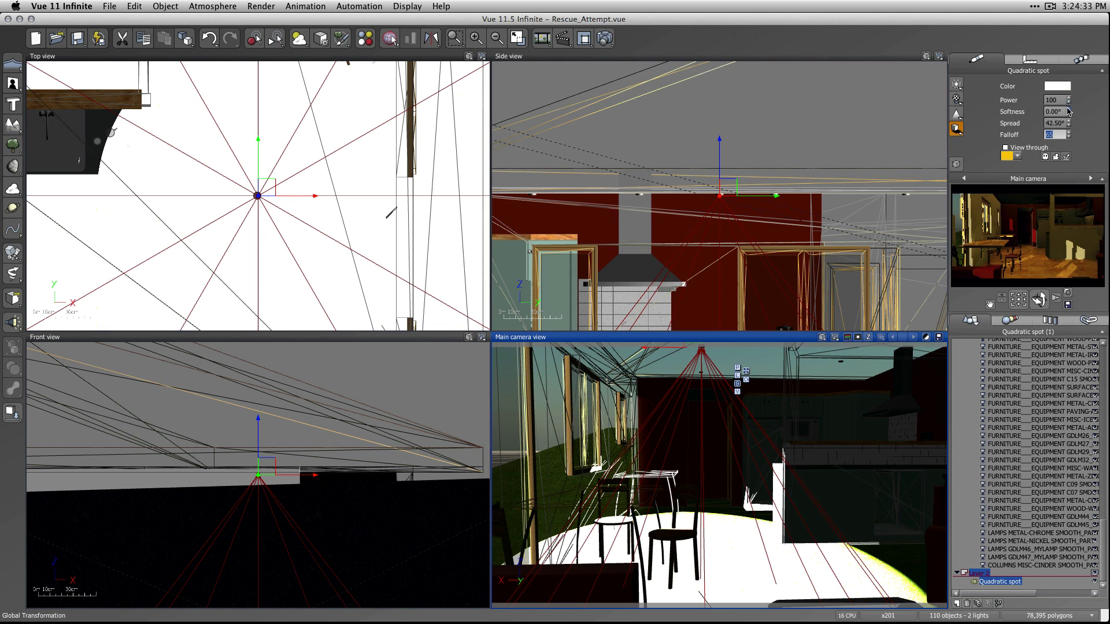
Reduce the quadratic spot's power to 15 and start a new 800x450 render of the interior.
click(1063, 101)
text(15)
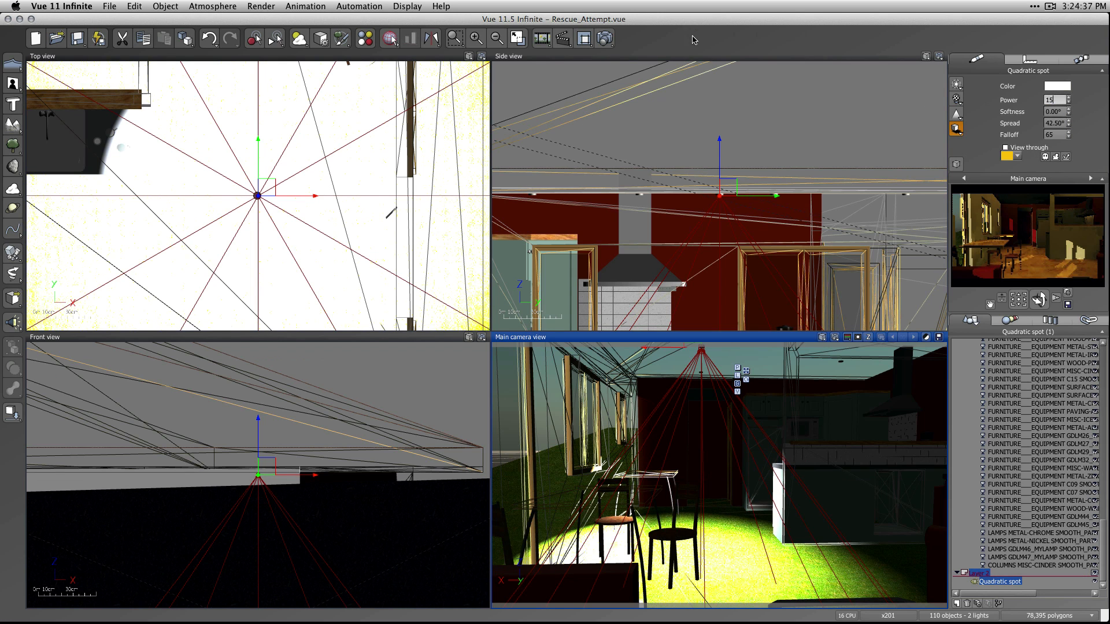
click(605, 39)
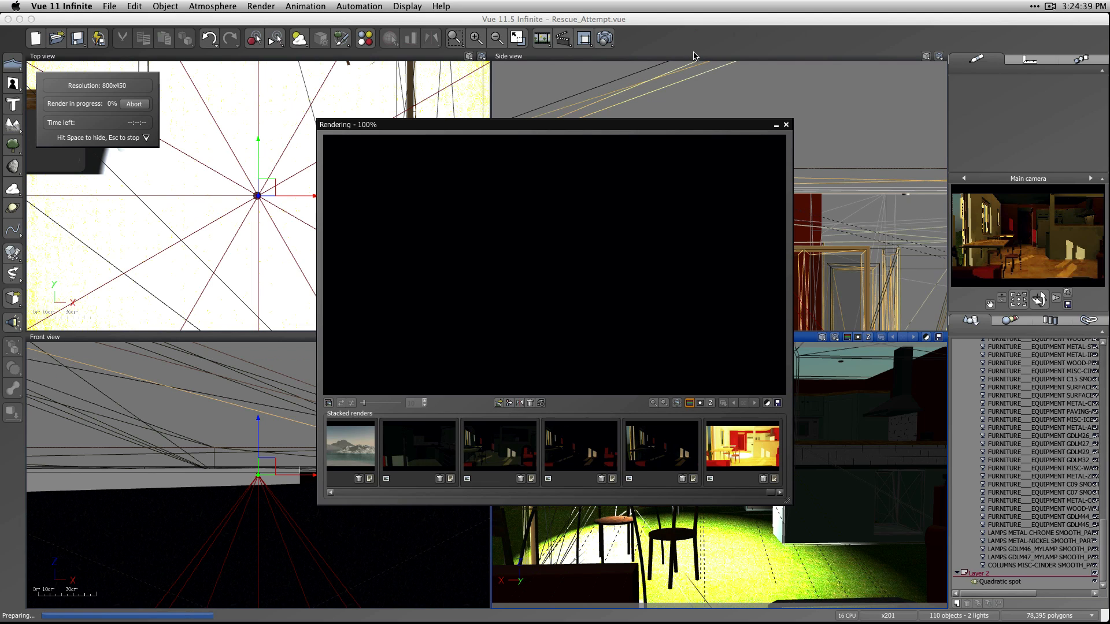
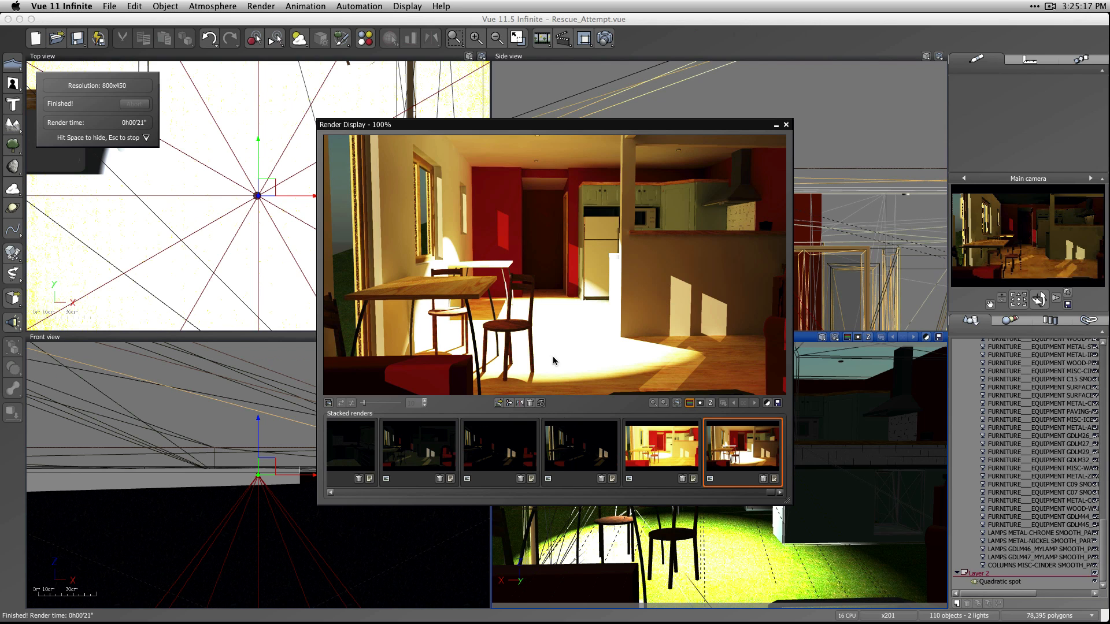
Close the finished render and reduce the quadratic spot's power to 5.
click(786, 125)
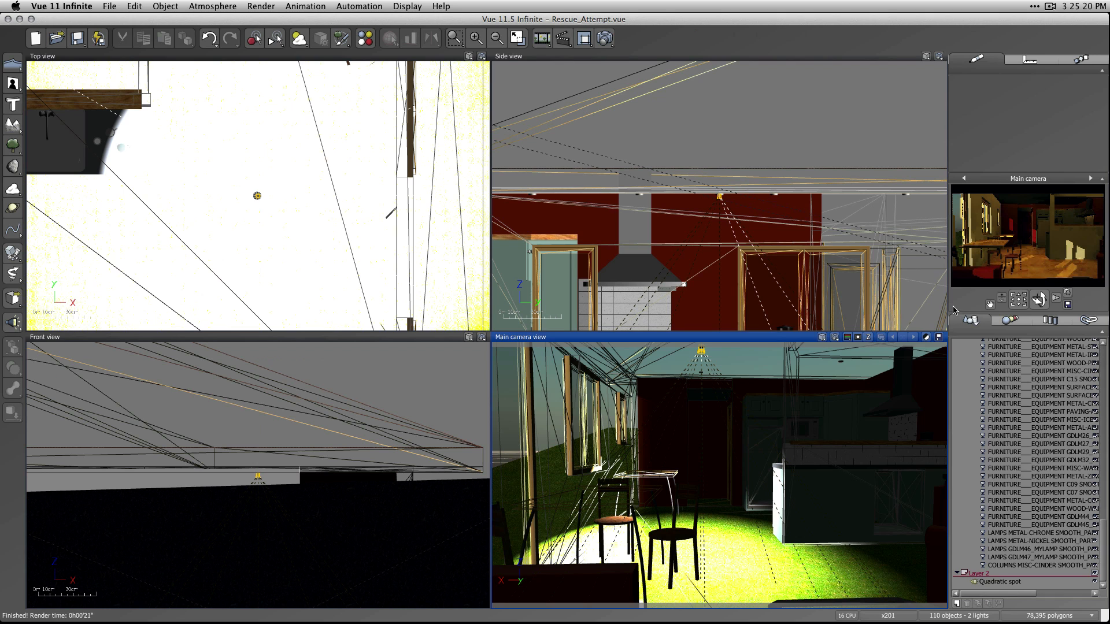
click(1012, 582)
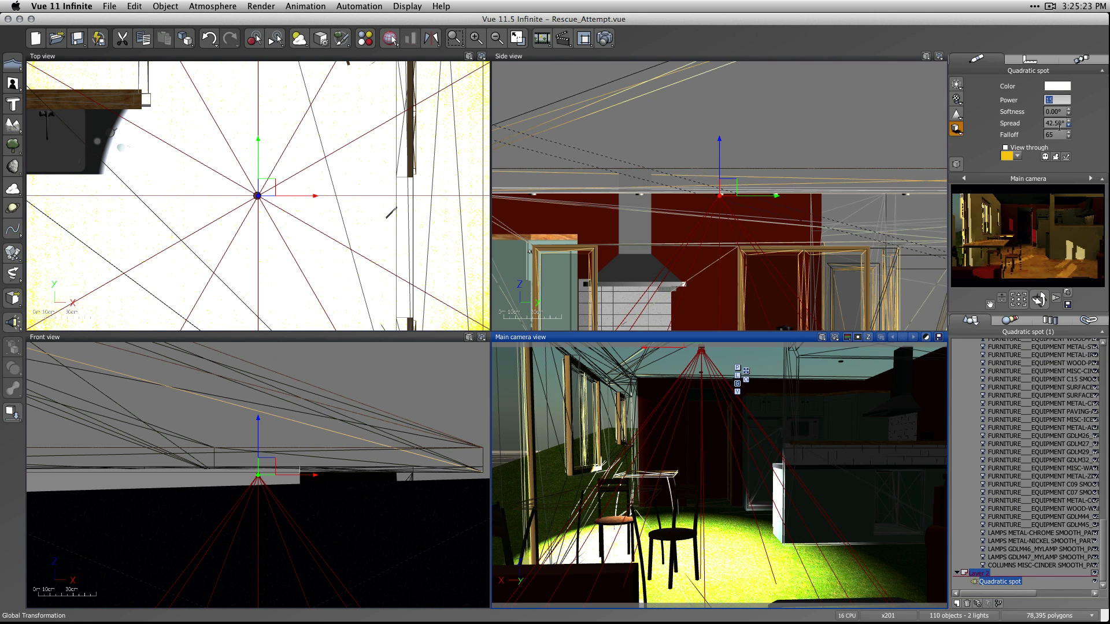
text(5)
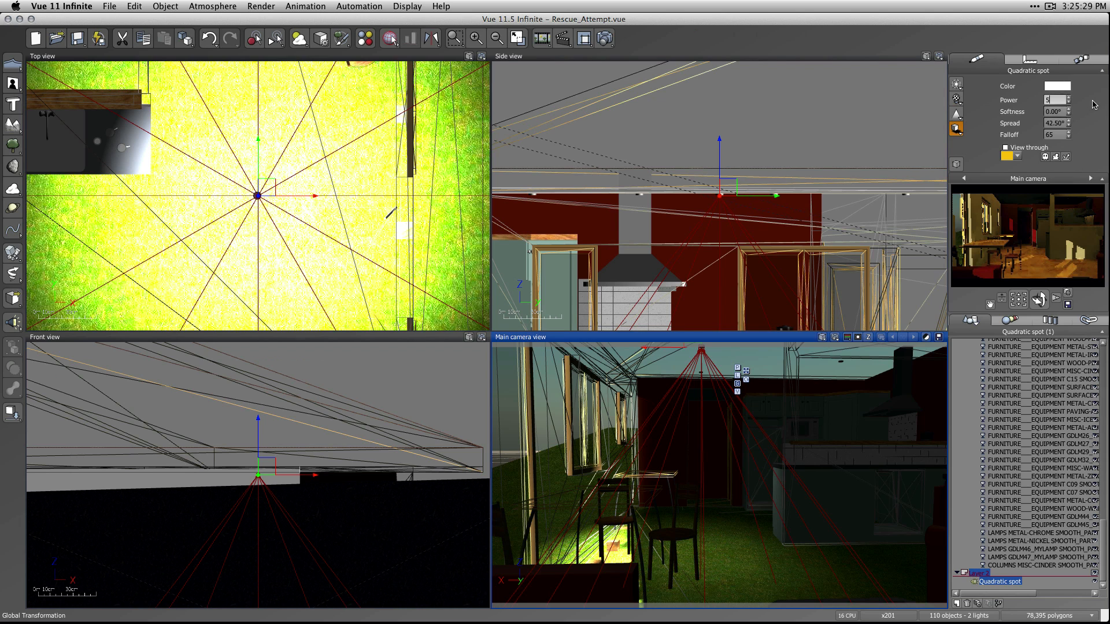
Change the quadratic spot's light color from white to a warm pale orange, RGB 249, 207, 159.
click(1057, 86)
drag(1045, 27, 942, 28)
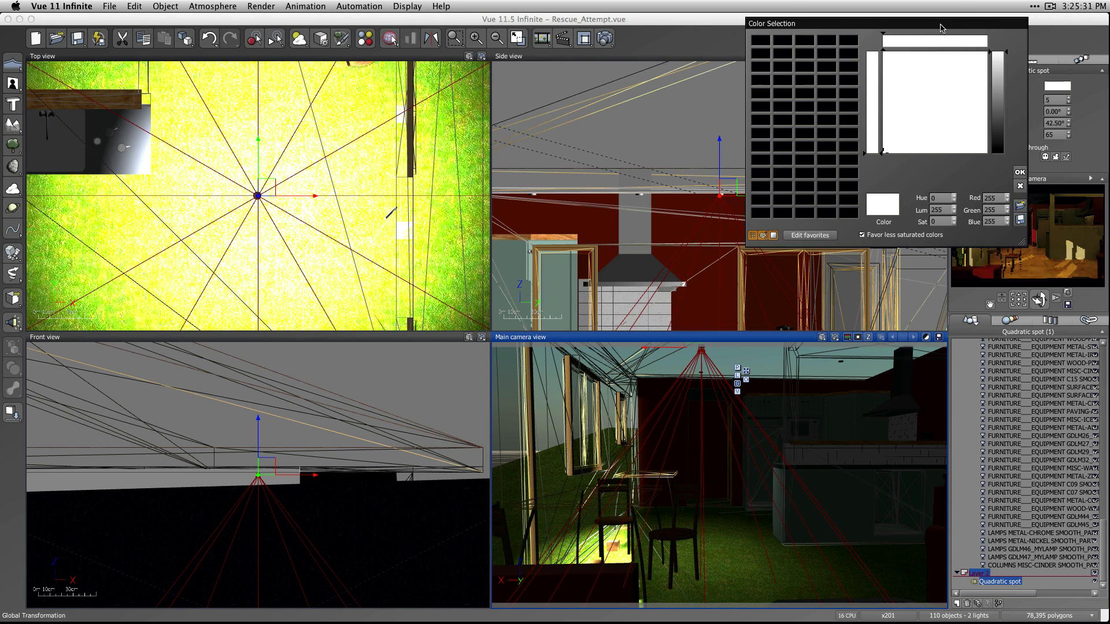
drag(1004, 63, 1004, 72)
click(892, 61)
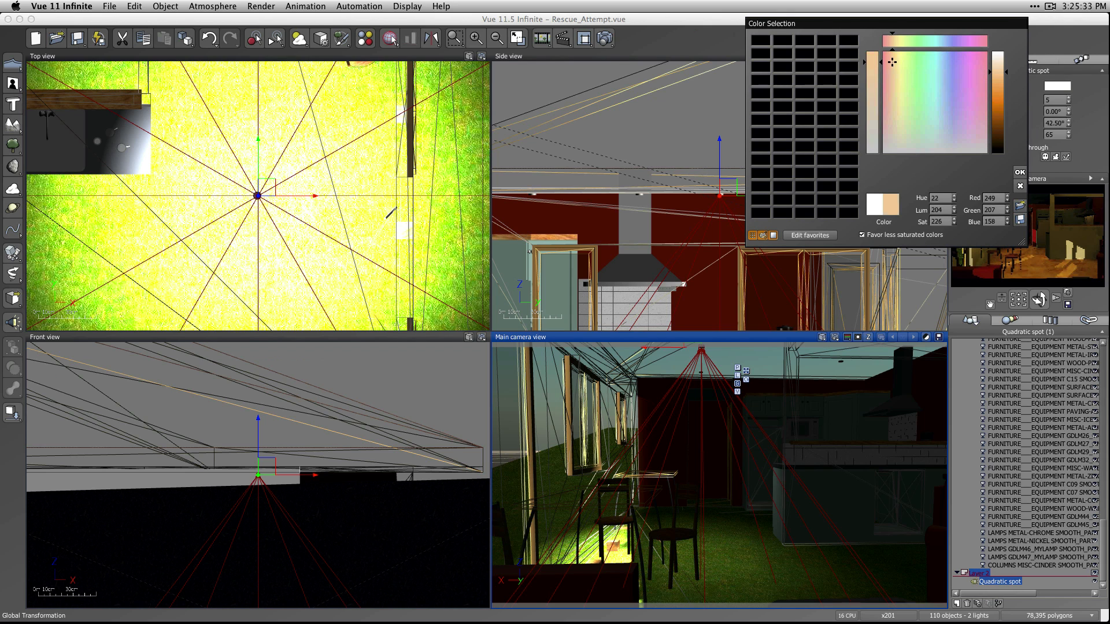
click(1019, 170)
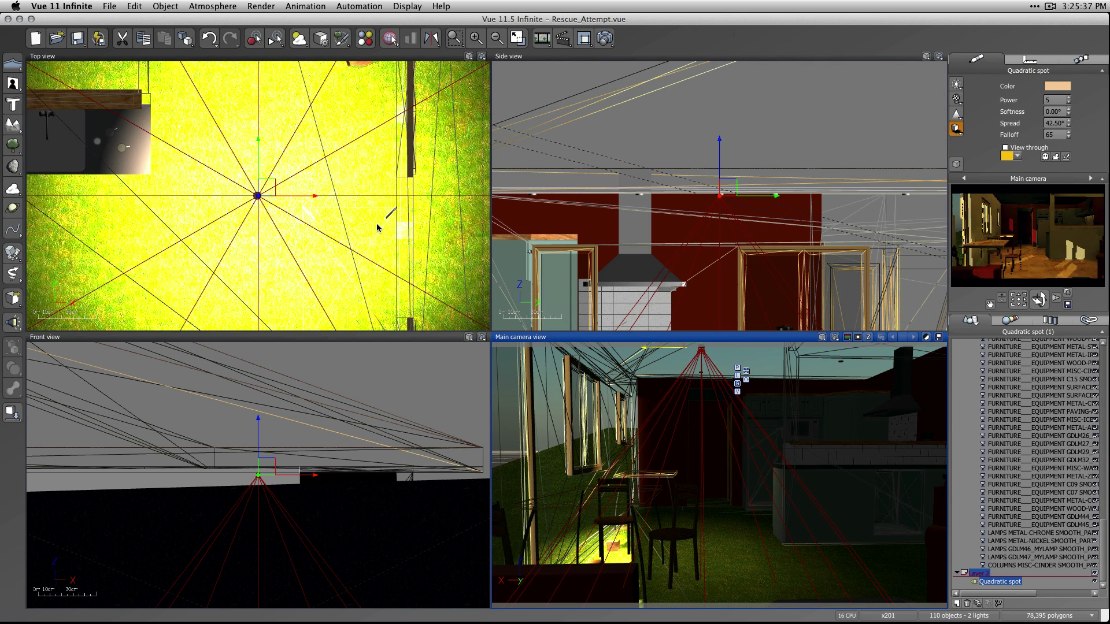
Refresh the camera preview, render the interior at 800x450 with the warm spot, and close the render display.
right_click(1023, 255)
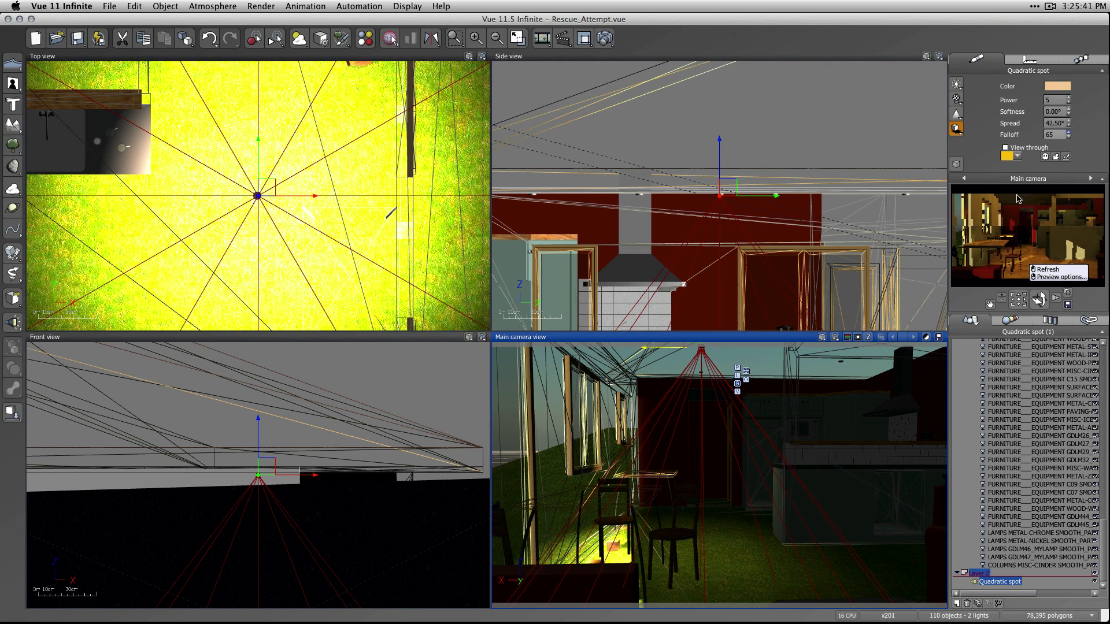
key(Escape)
click(605, 39)
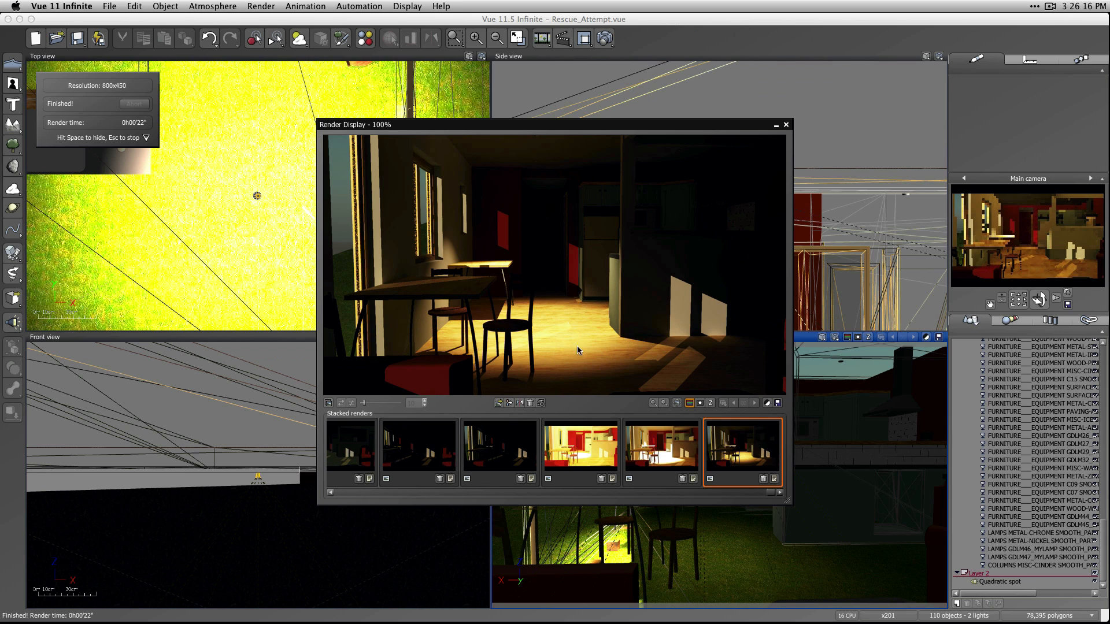
click(785, 126)
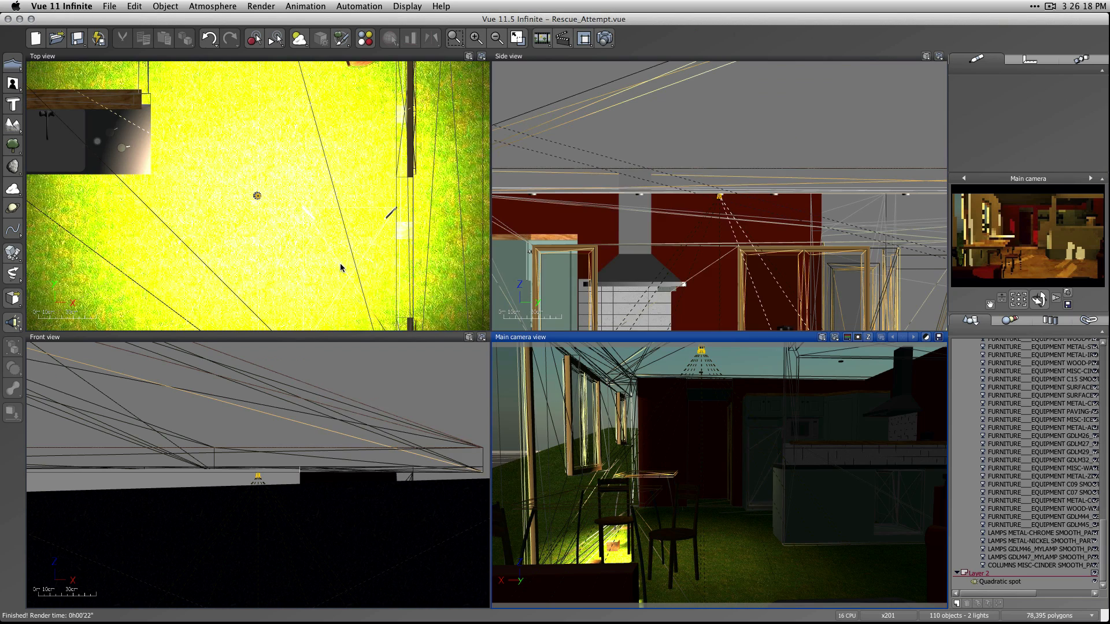
Copy the warm quadratic spot in the top view onto the two neighbouring ceiling fixtures in its row.
scroll(341, 262, down, 2)
right_drag(340, 261, 409, 205)
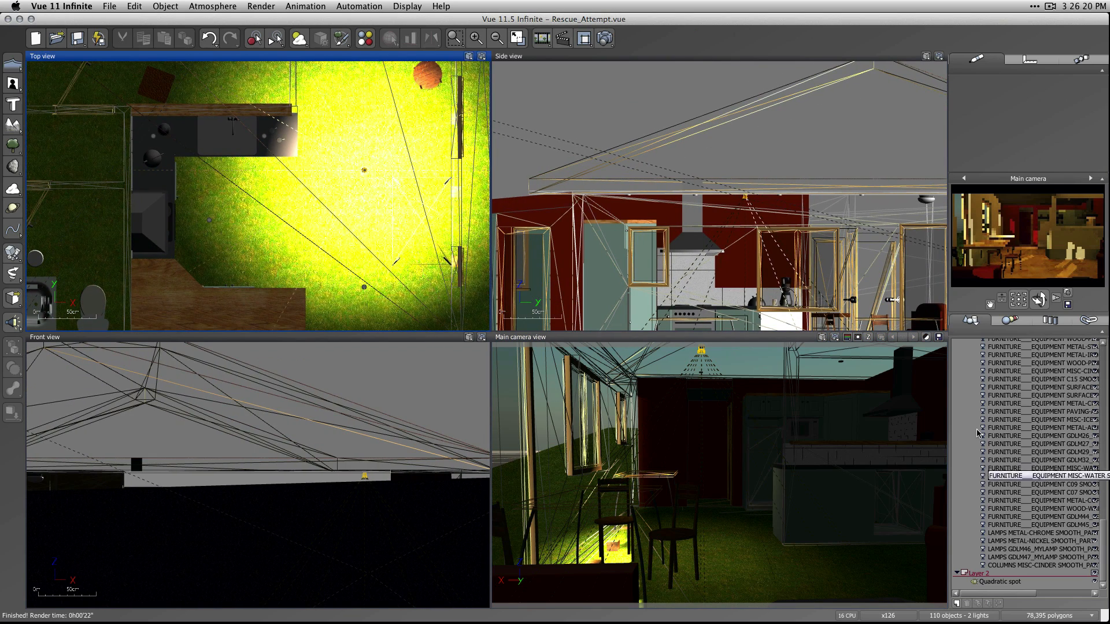
click(1000, 582)
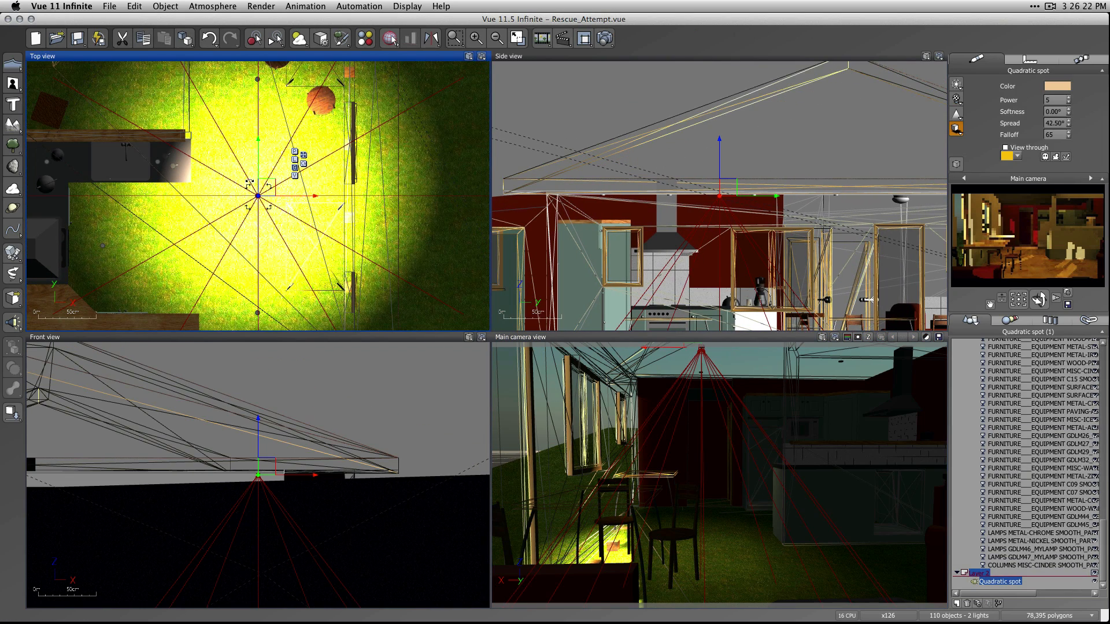
alt+drag(258, 168, 261, 280)
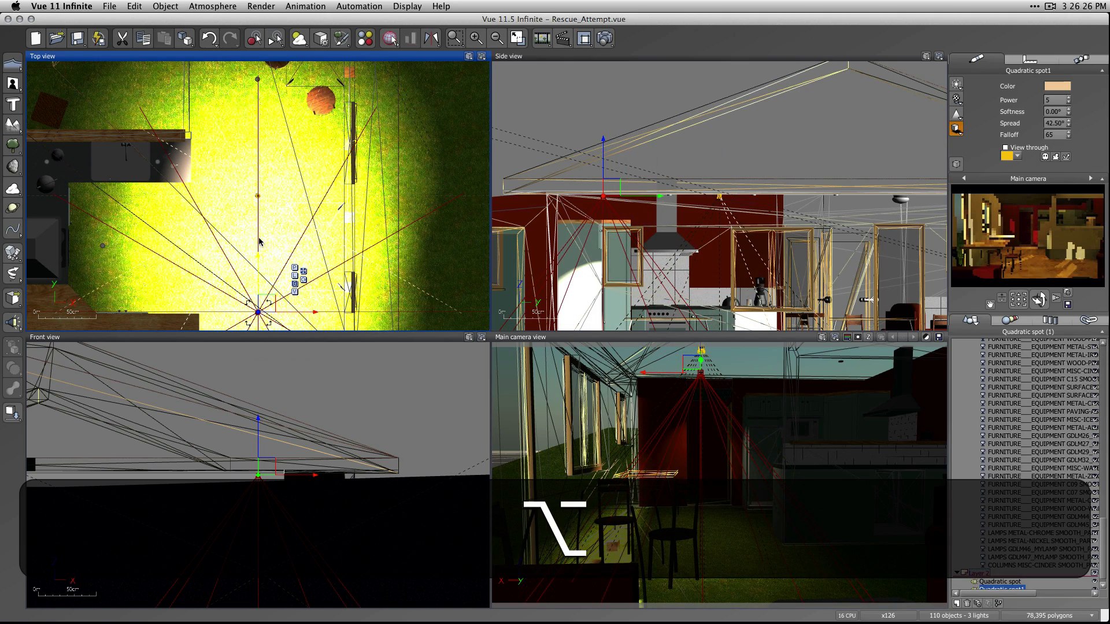
alt+drag(259, 242, 261, 150)
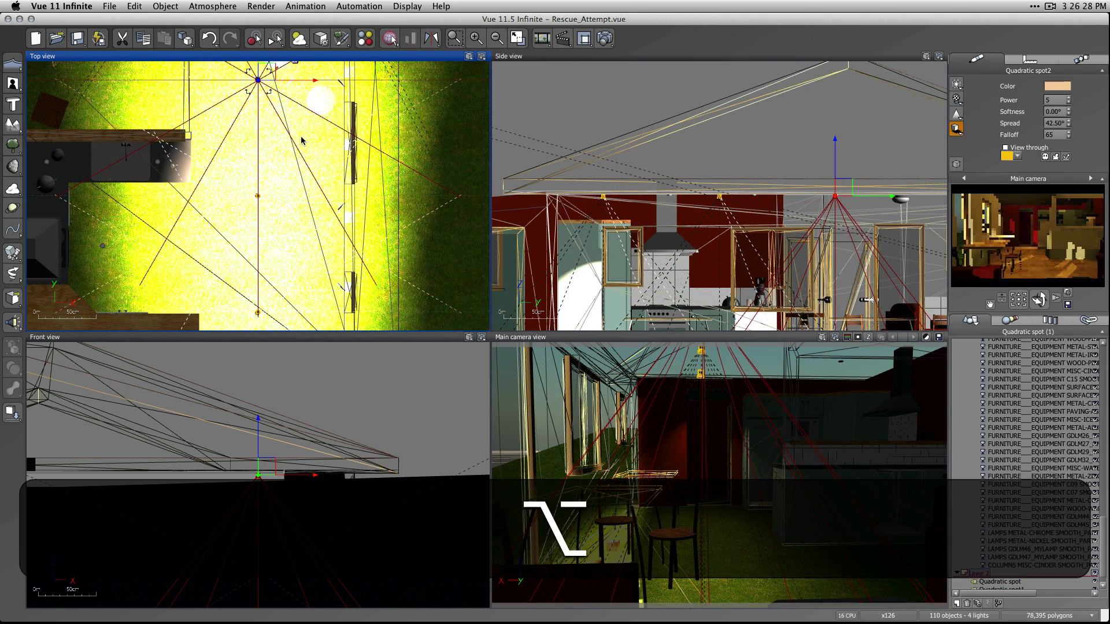
Continue the row of warm spots over the living area with two more copies, one beside the sofa and one midway to the previous spot.
right_drag(302, 135, 383, 314)
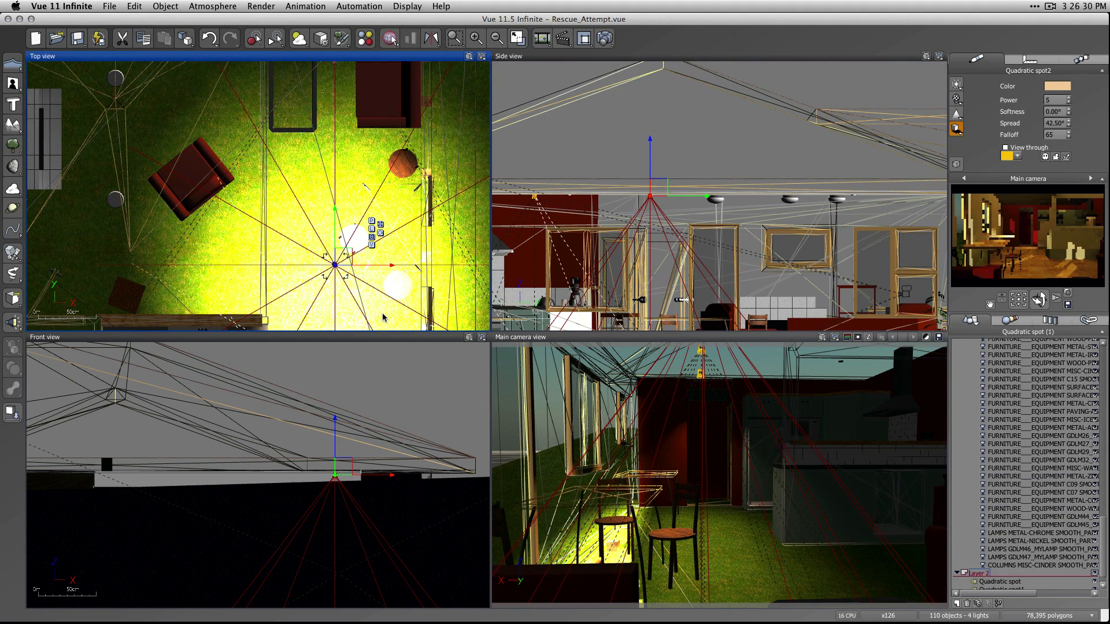
right_drag(396, 225, 392, 251)
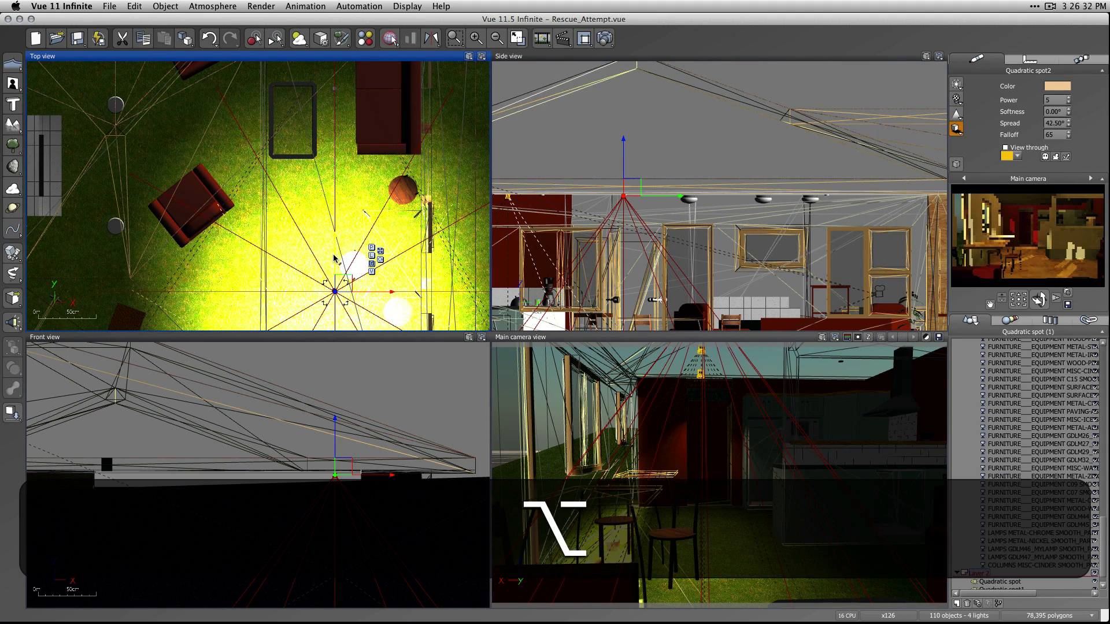
alt+drag(336, 254, 341, 54)
mouse_move(369, 196)
alt+middle_down()
mouse_move(375, 296)
mouse_move(378, 203)
alt+middle_up()
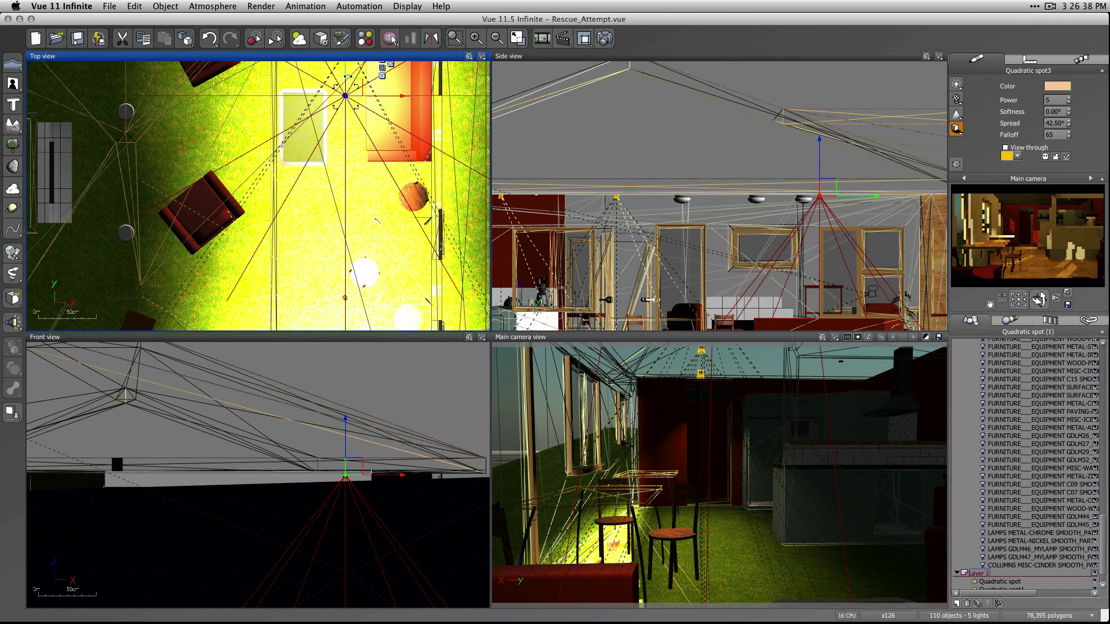
alt+drag(345, 74, 349, 189)
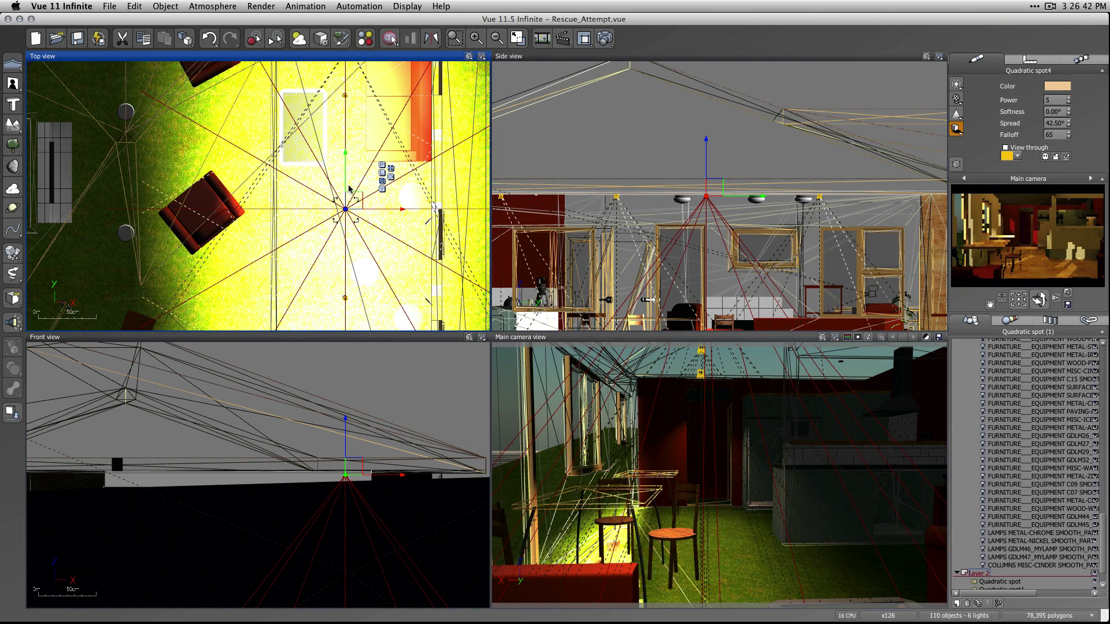
Select the original quadratic spot and place a copy of it in the kitchen, in front of the stove.
scroll(384, 298, down, 6)
scroll(385, 295, up, 2)
right_drag(385, 296, 395, 158)
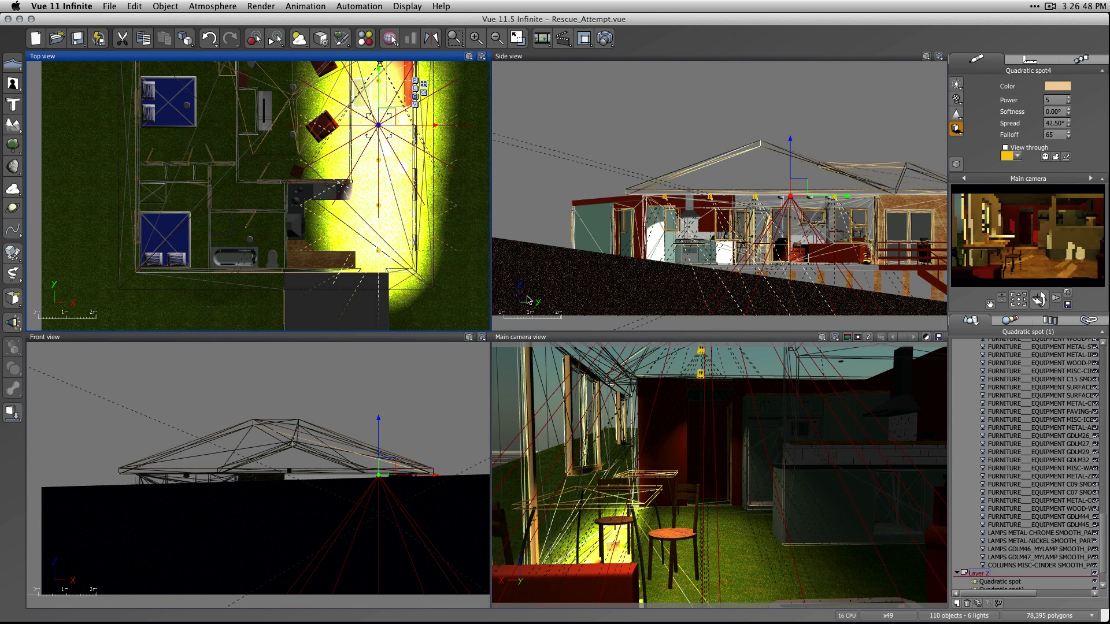
right_drag(404, 255, 506, 220)
right_drag(410, 195, 341, 195)
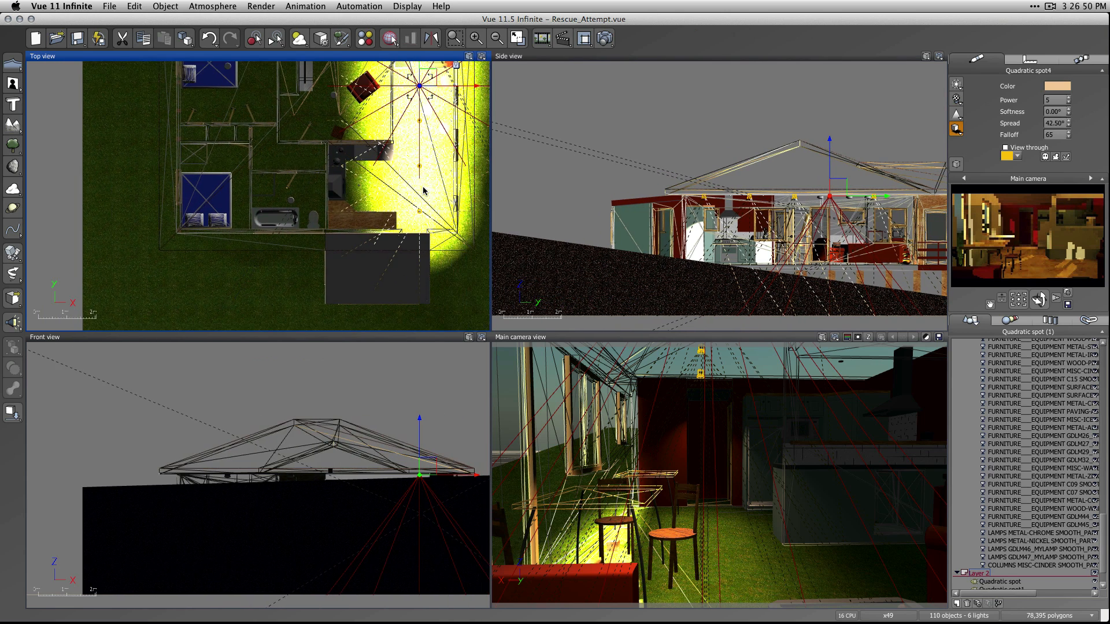
scroll(423, 188, up, 5)
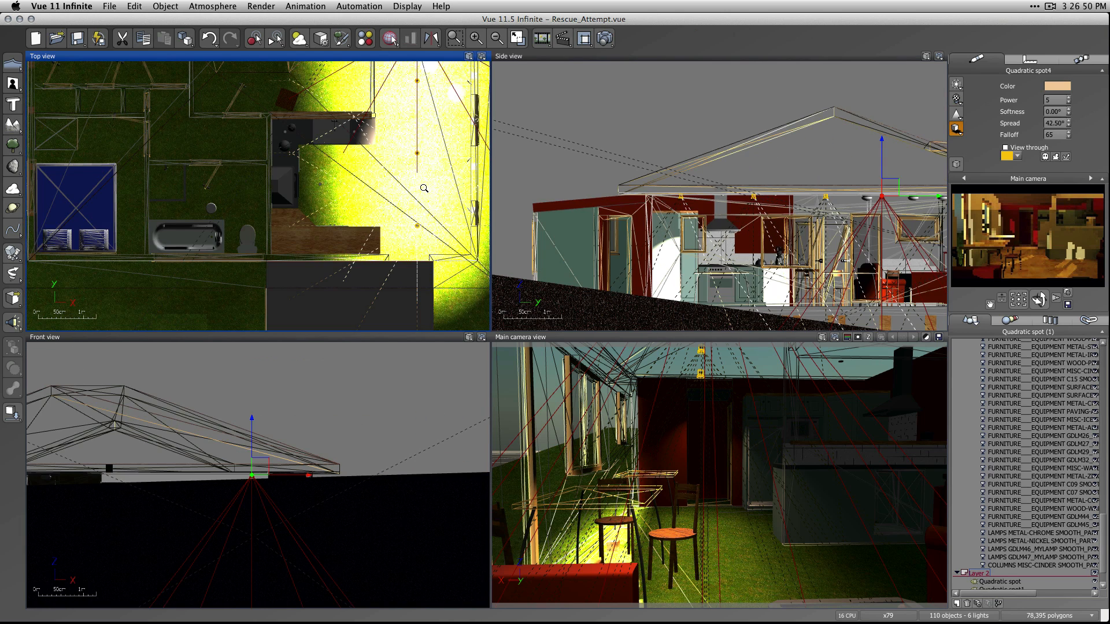
click(1003, 581)
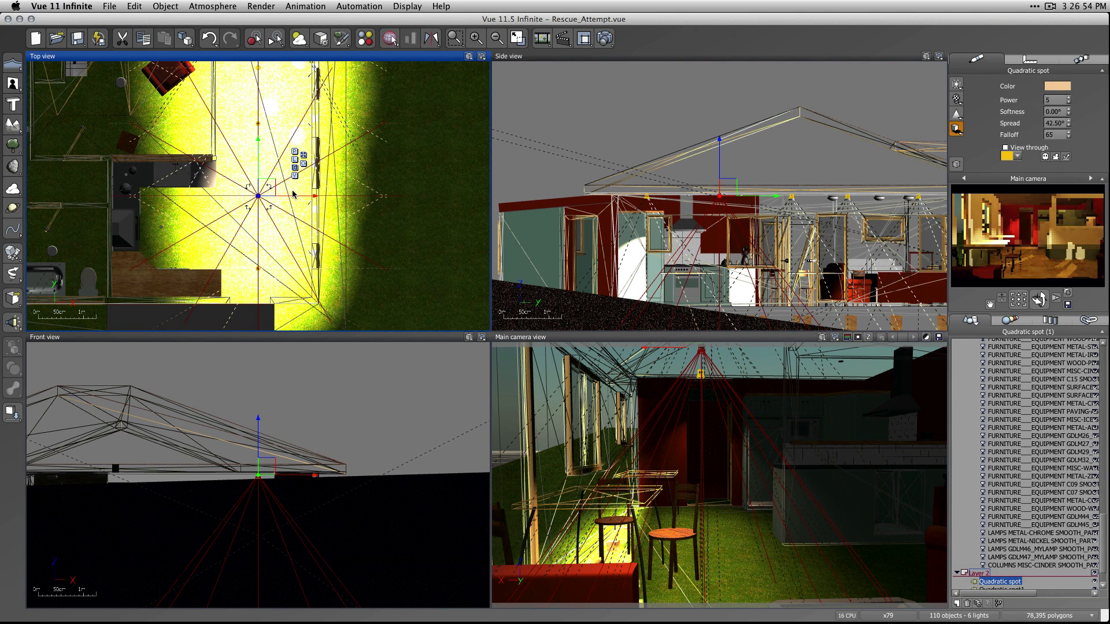
alt+drag(287, 196, 170, 216)
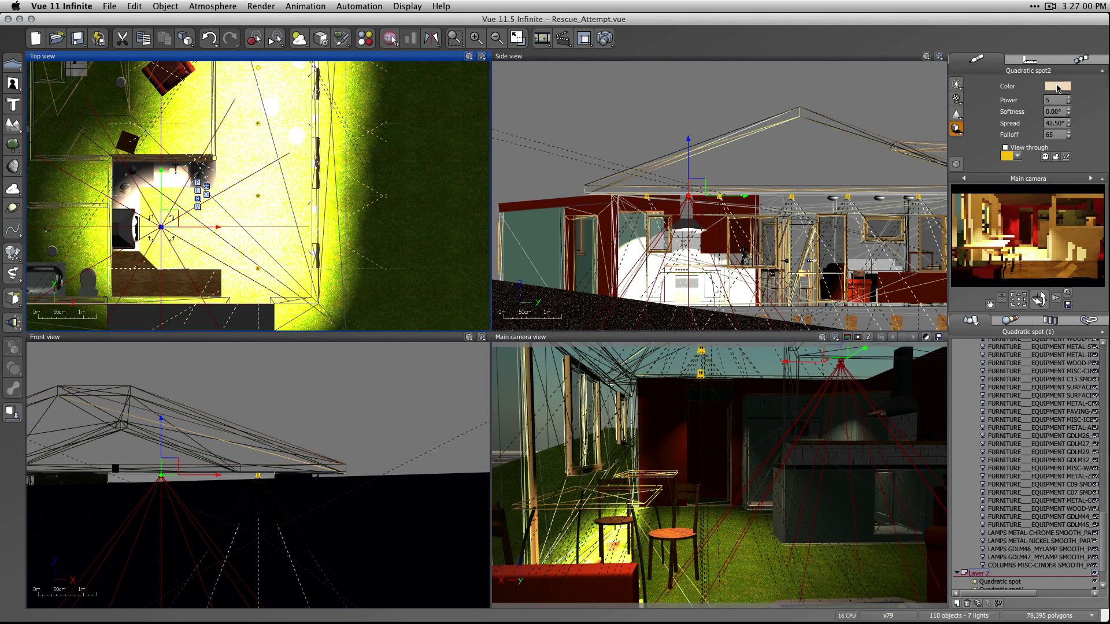
Change the kitchen spot's light color to a pale blue, RGB 194, 231, 246.
click(1057, 86)
click(1043, 75)
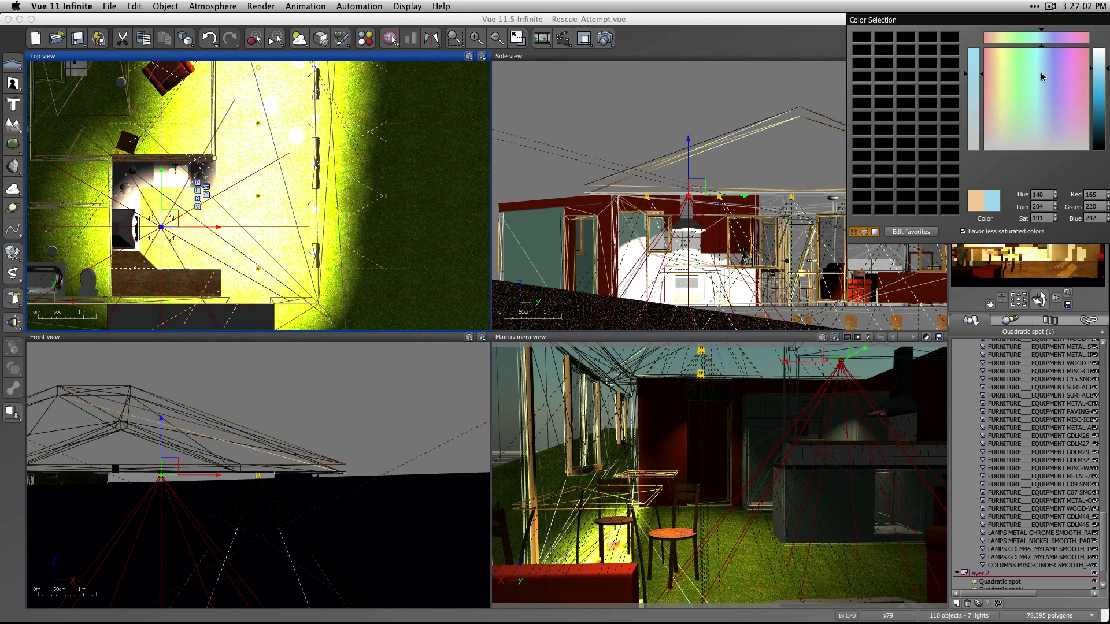
drag(1097, 68, 1098, 65)
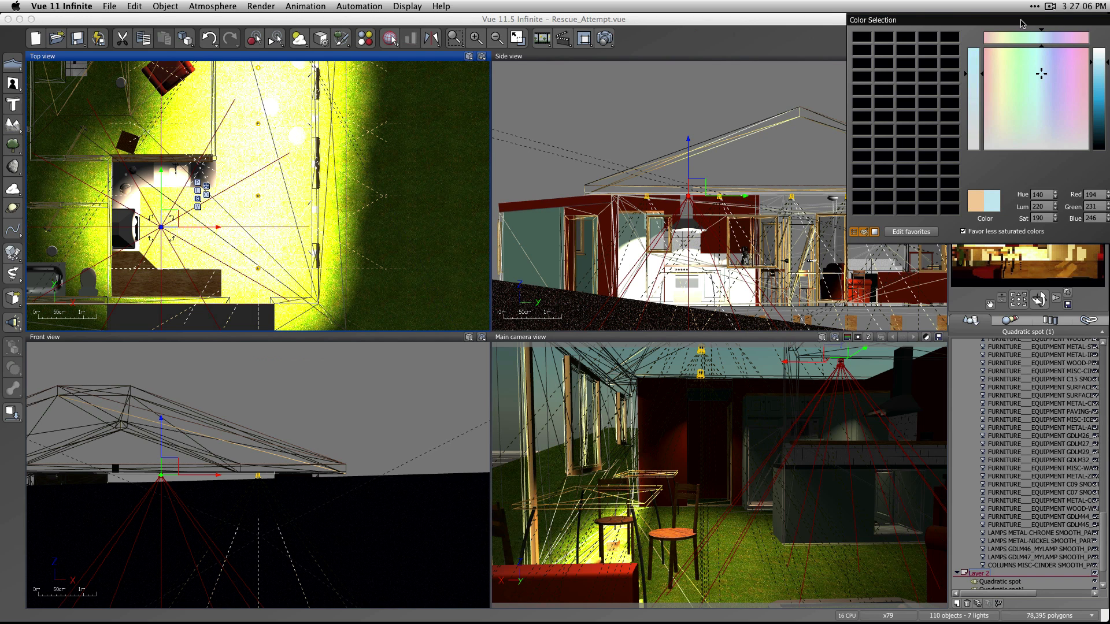
drag(1021, 22, 938, 30)
click(1038, 184)
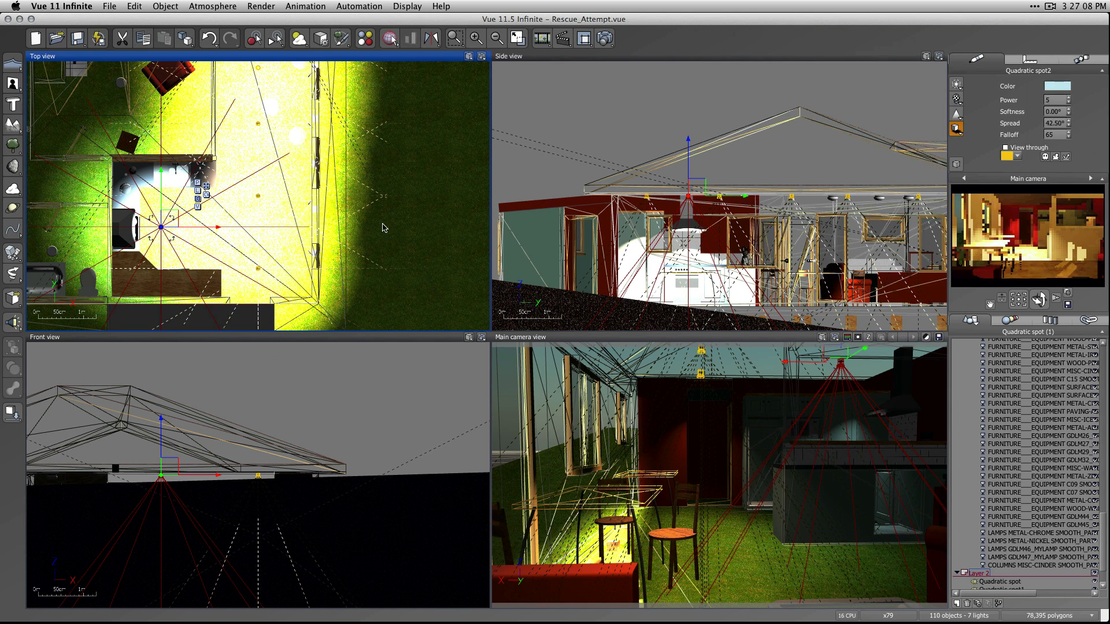
Copy the pale blue kitchen spot to two more ceiling positions, including one over the end of the kitchen counter.
scroll(160, 239, up, 3)
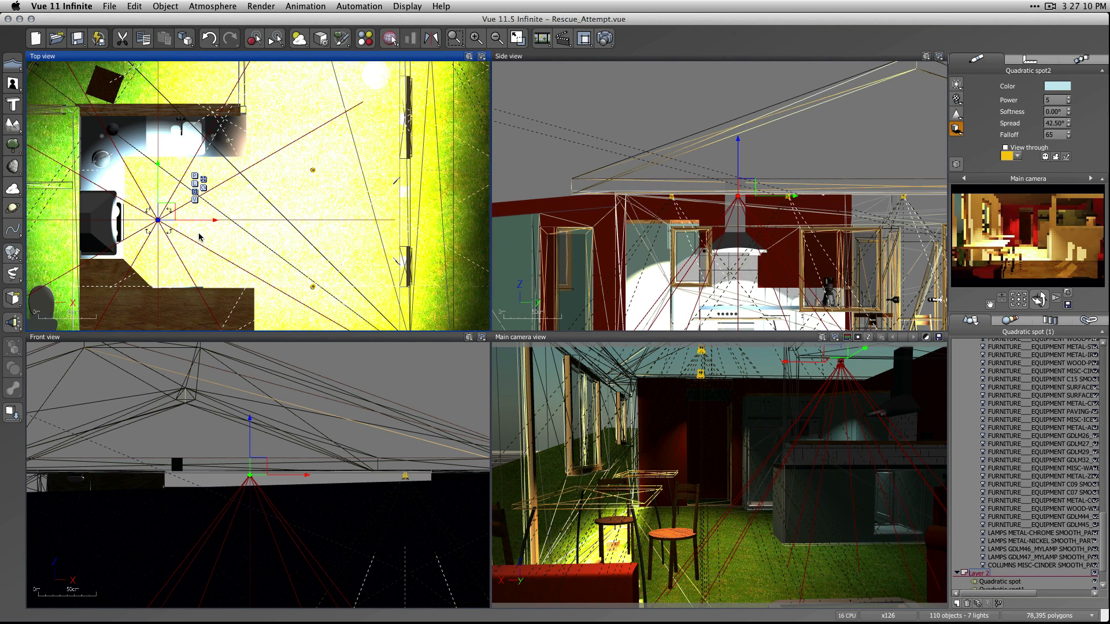
right_drag(199, 239, 256, 221)
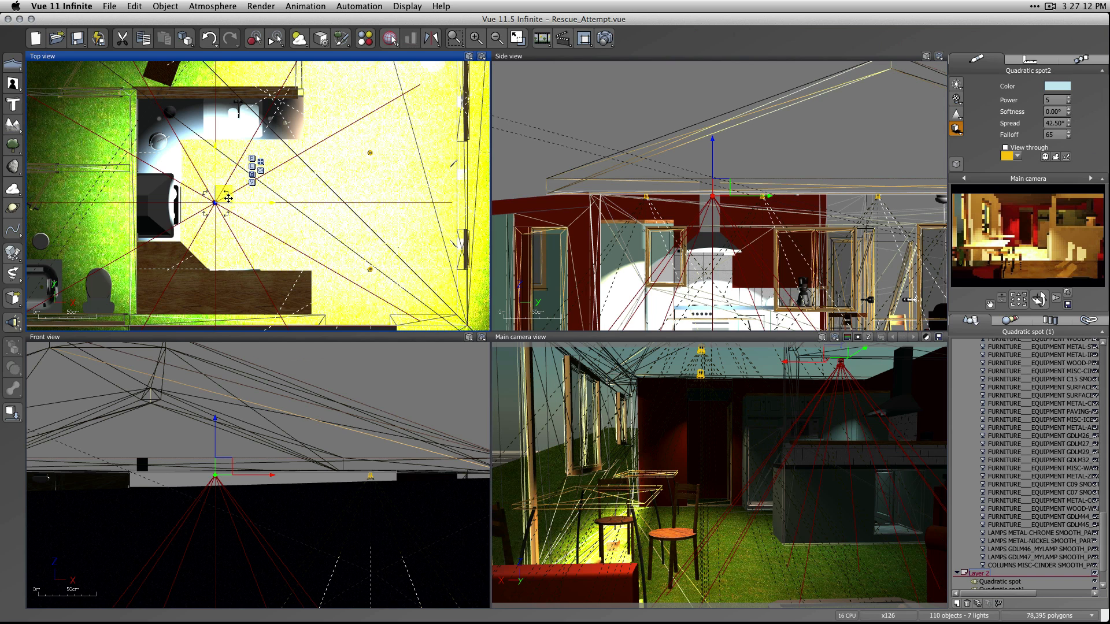
key(alt)
alt+drag(227, 199, 281, 114)
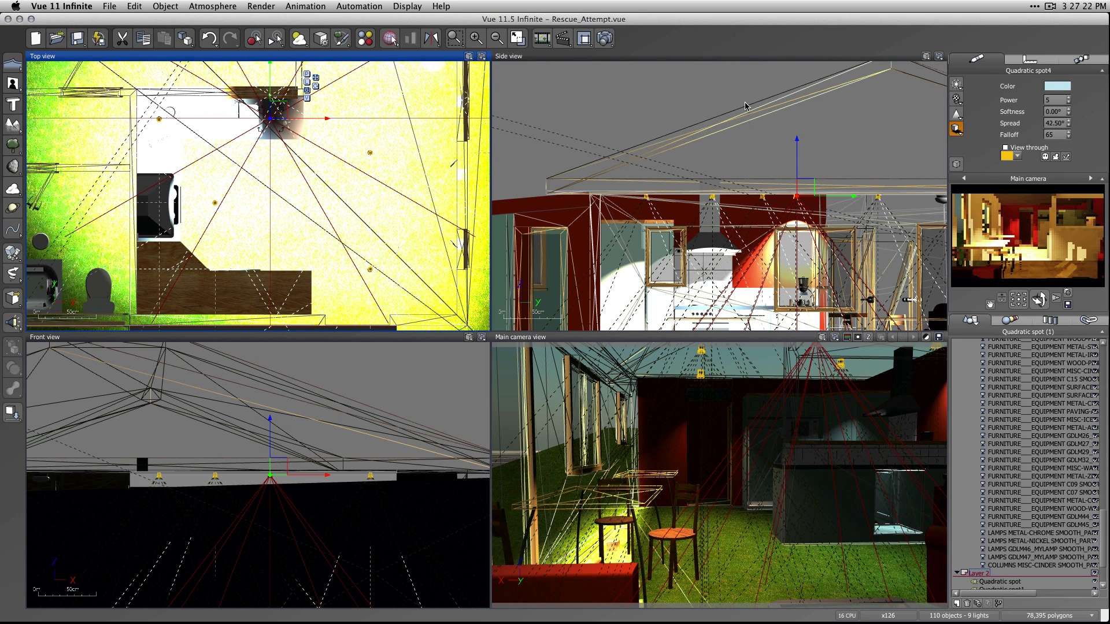
Render the interior at 800x450, lower the post render exposure to -1.17, preview and accept it, and close the render display.
click(604, 38)
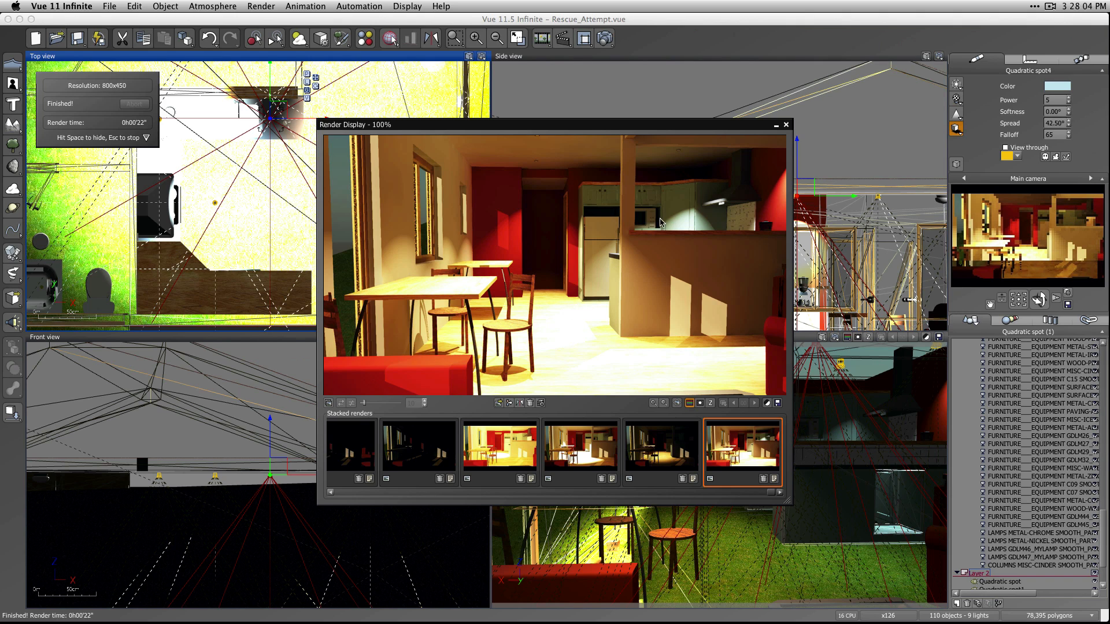
click(768, 403)
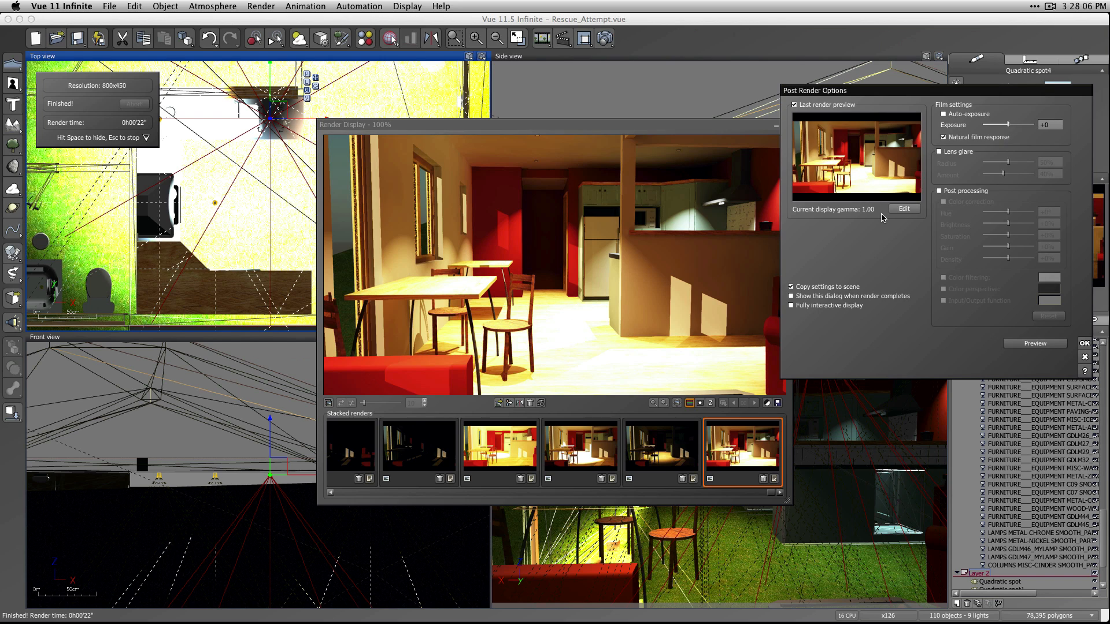
drag(1012, 125, 1002, 125)
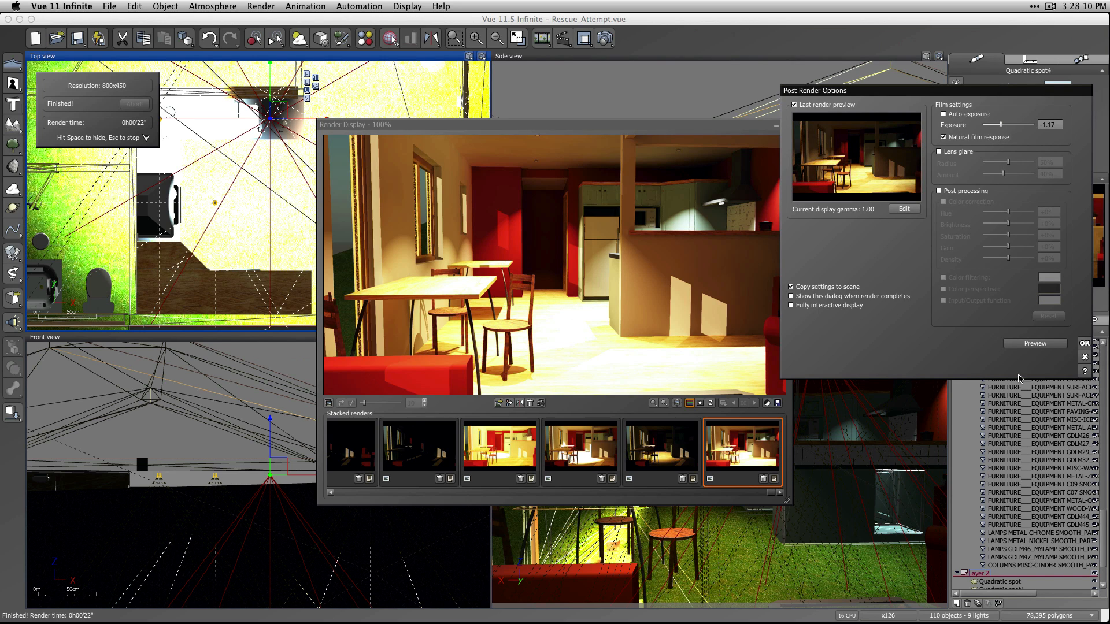
click(1035, 344)
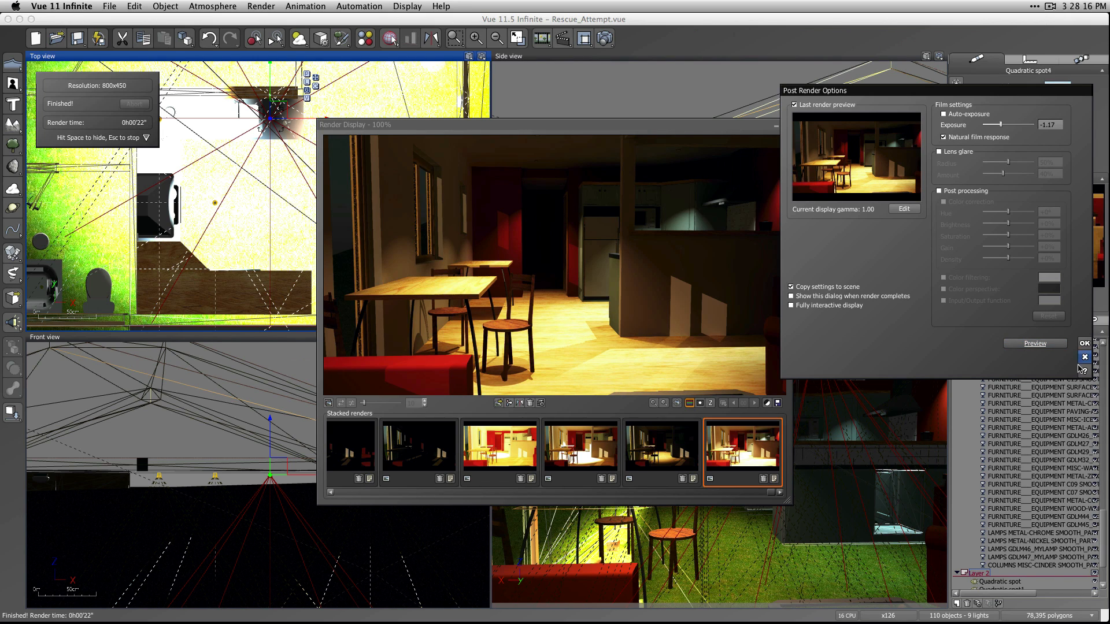
click(1085, 344)
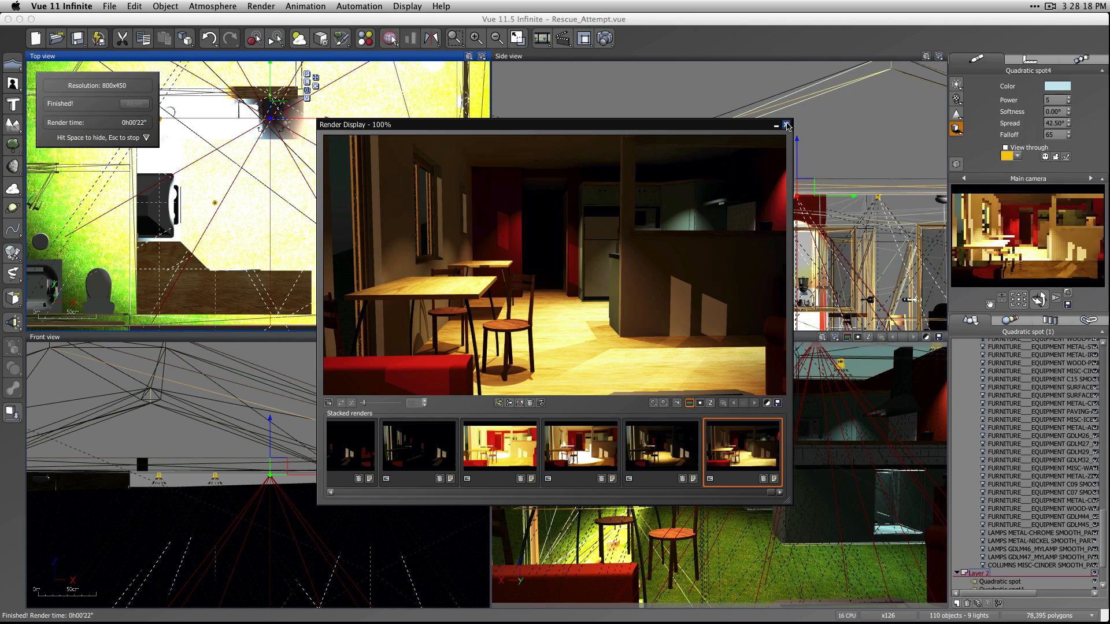
click(787, 126)
Select all eight quadratic spots and switch their light attenuation to Custom with a cut-off distance of 3 m.
scroll(1104, 555, down, 3)
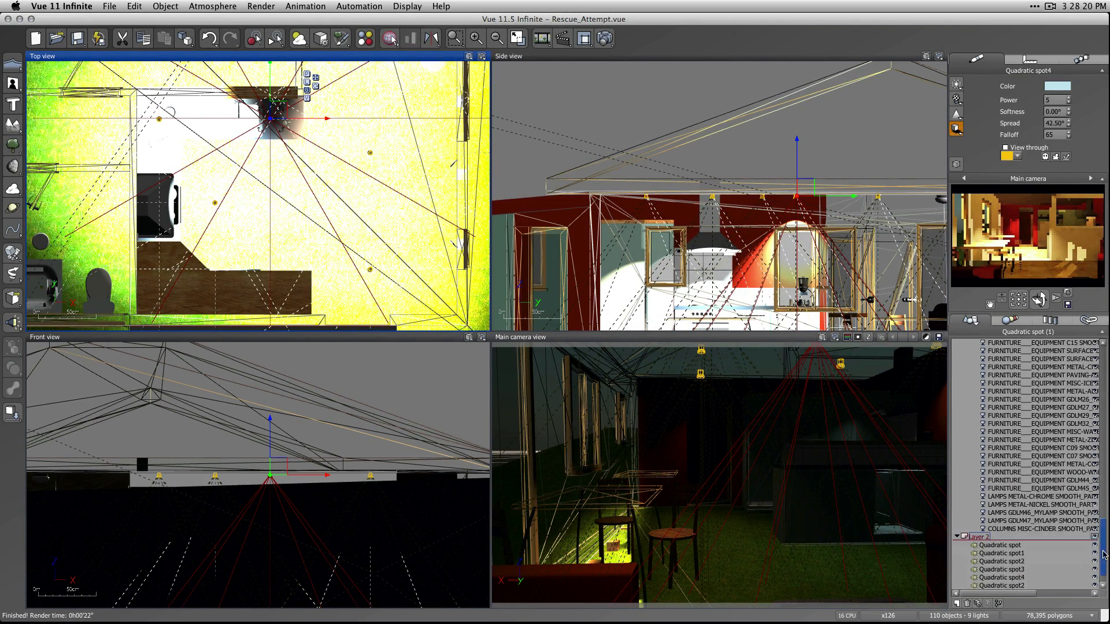
scroll(1104, 555, down, 2)
click(1000, 525)
shift+click(1006, 582)
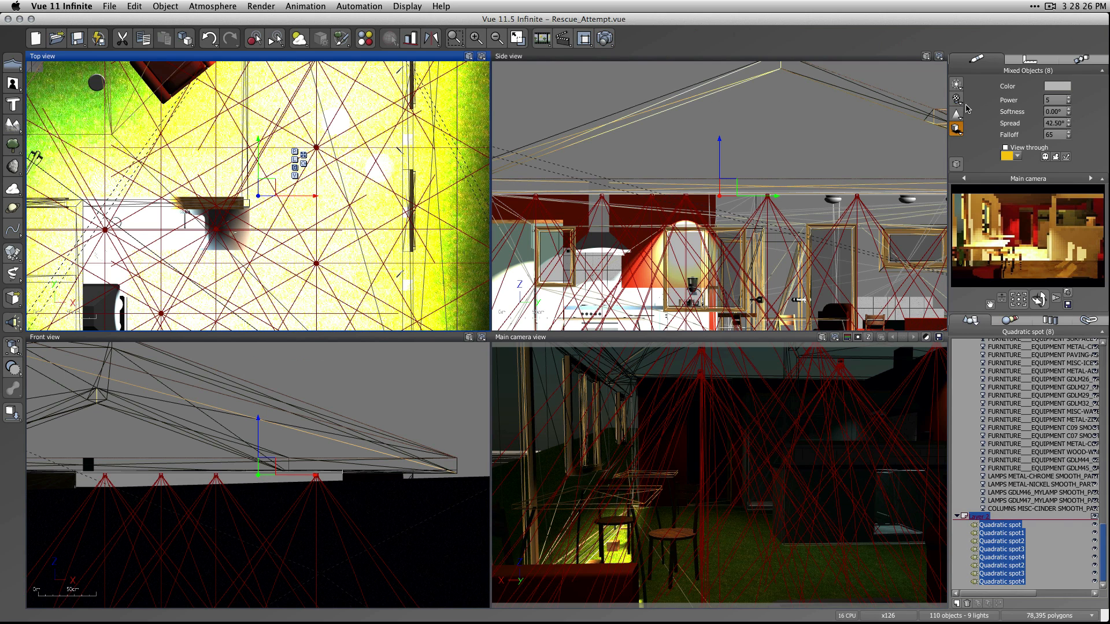
click(957, 129)
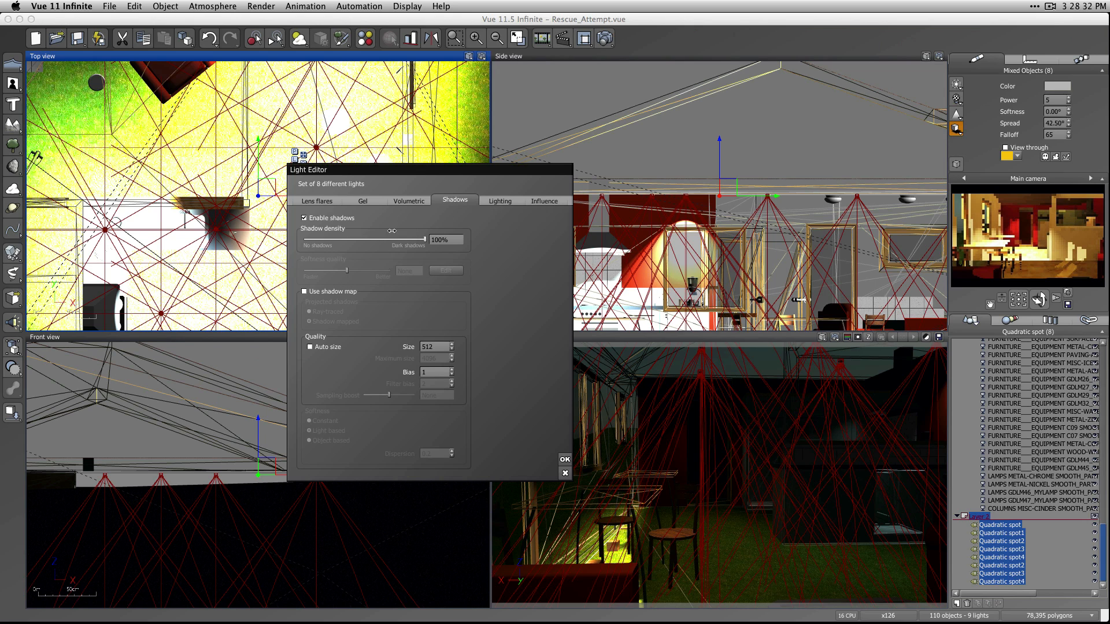
click(500, 201)
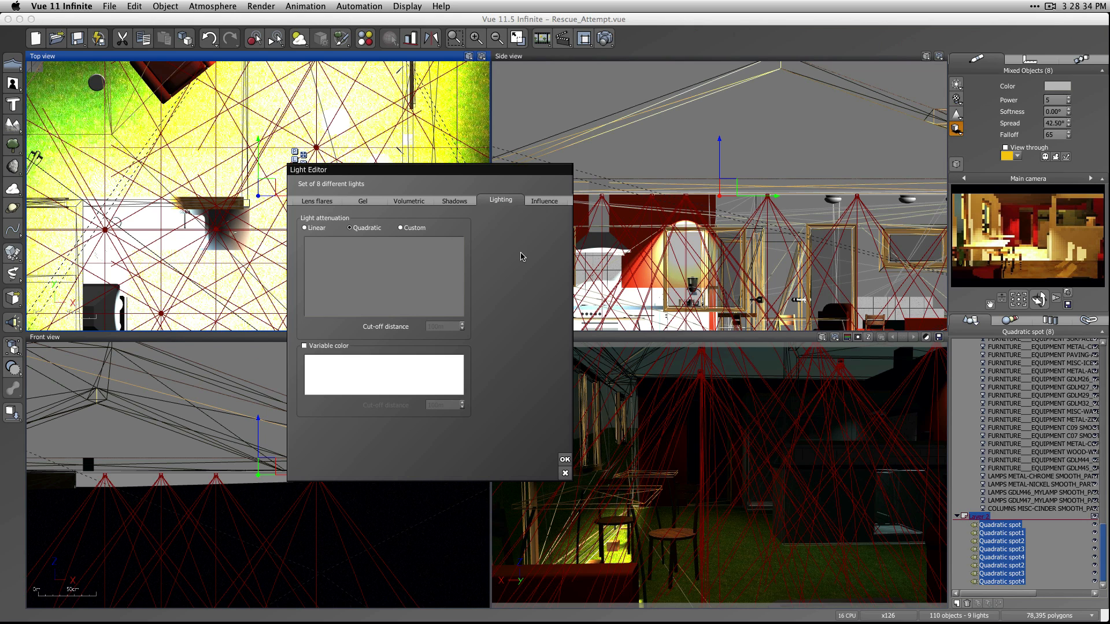
click(399, 228)
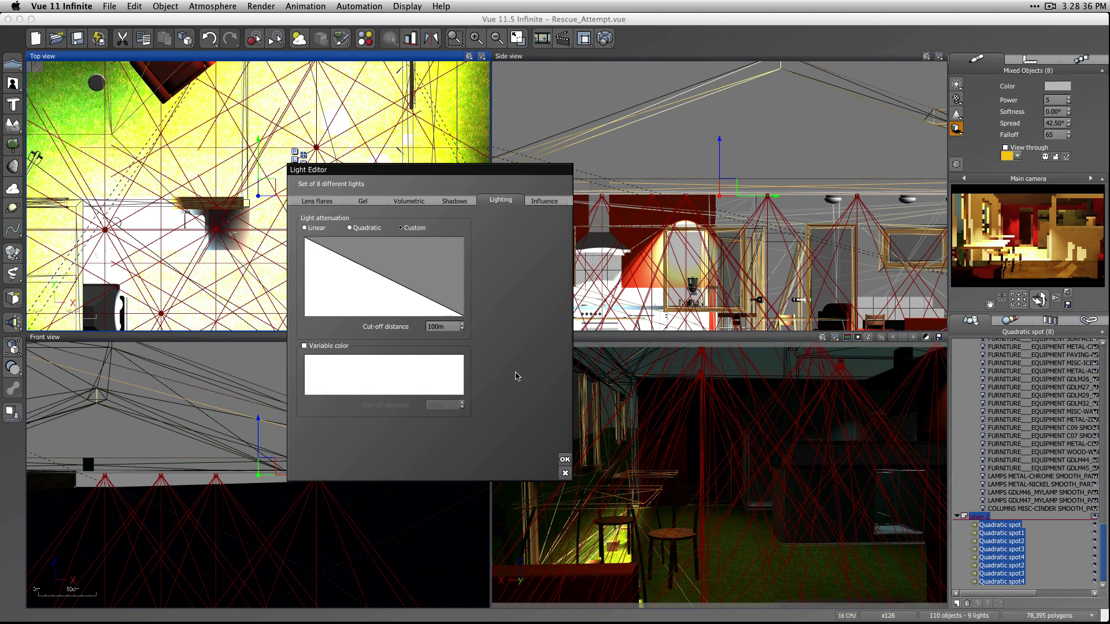
click(442, 326)
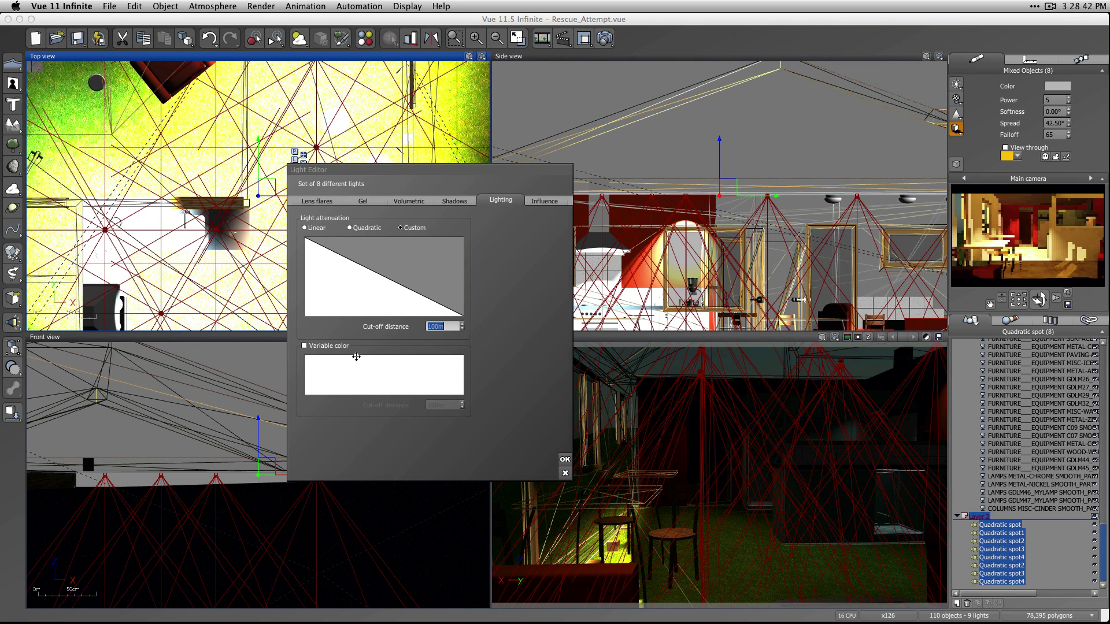
text(3)
click(495, 347)
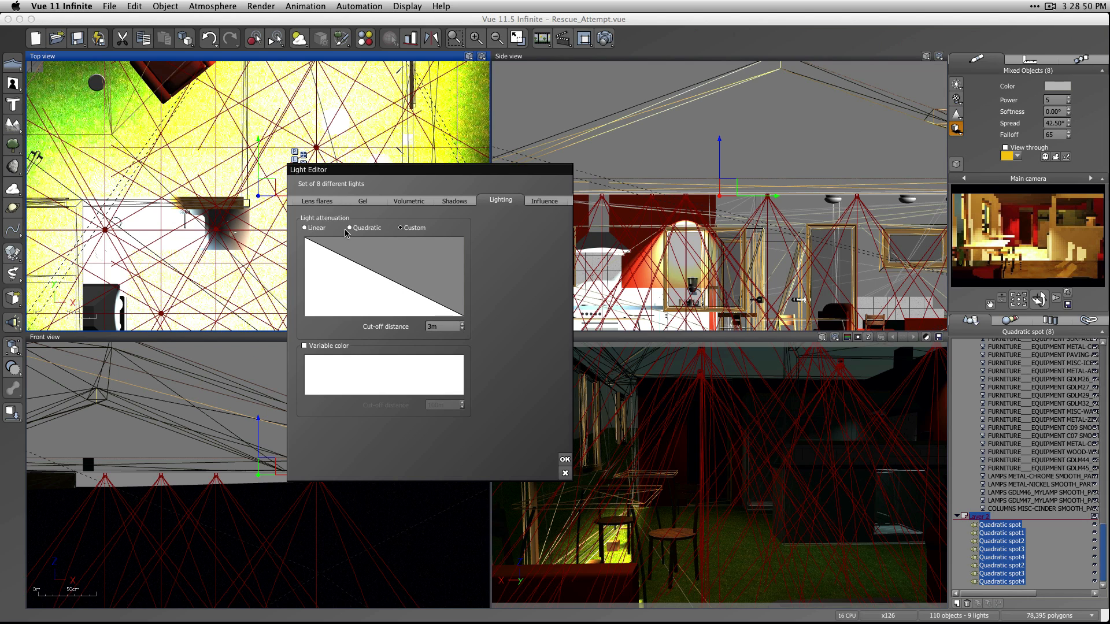
Edit the spots' attenuation profile, adding keypoints at about X 1.92, Y 0.10 and X 0.90, Y 0.81.
click(385, 285)
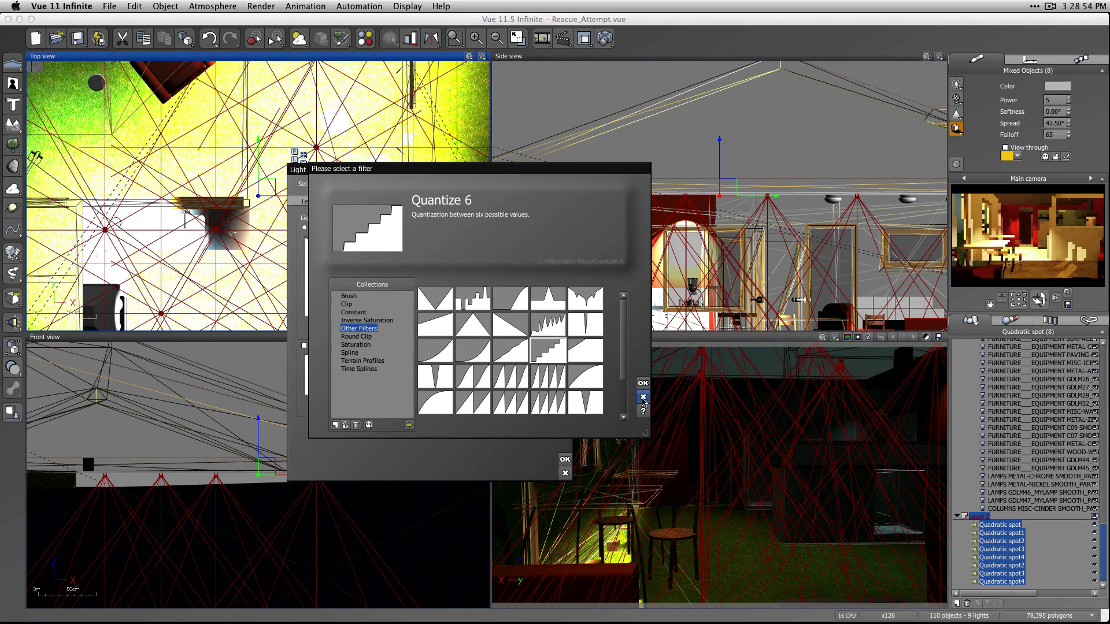
click(643, 398)
right_click(373, 298)
click(394, 299)
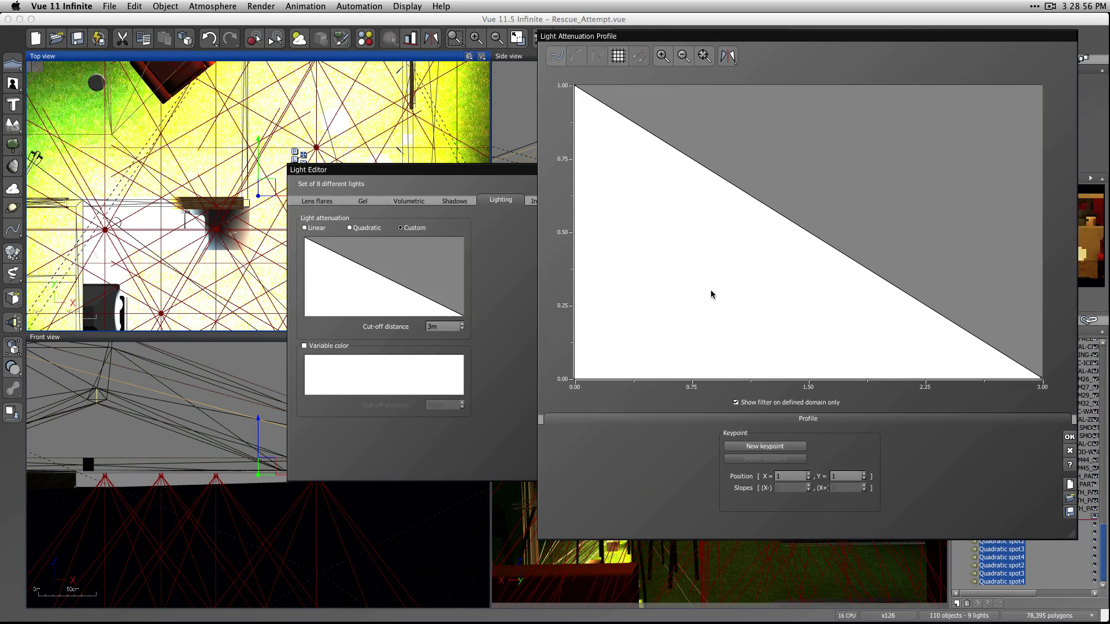
click(841, 255)
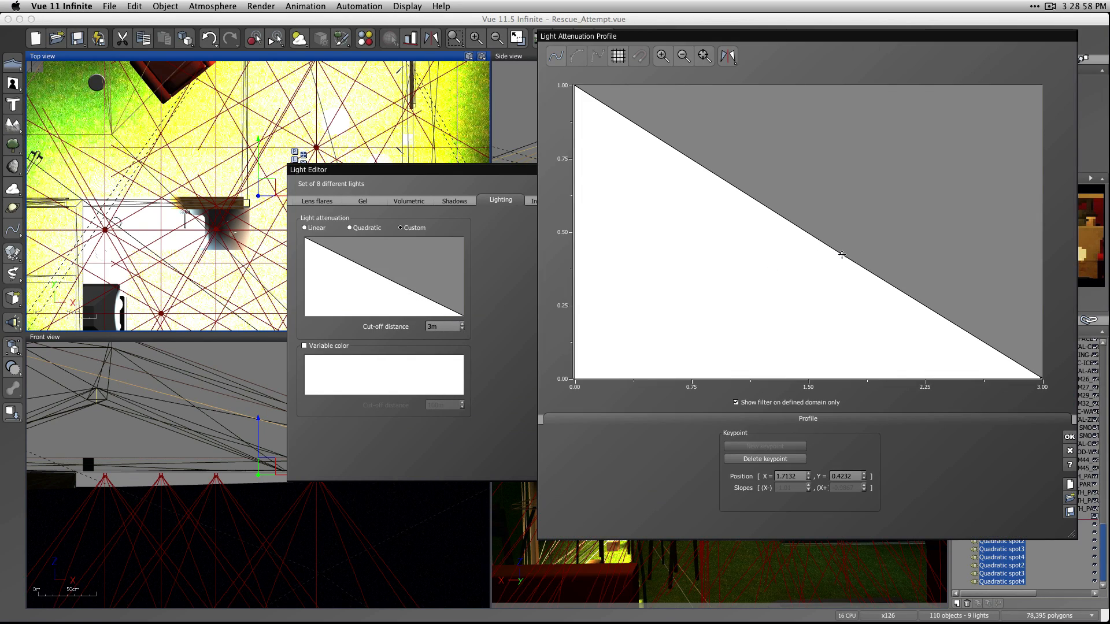
drag(840, 255, 880, 350)
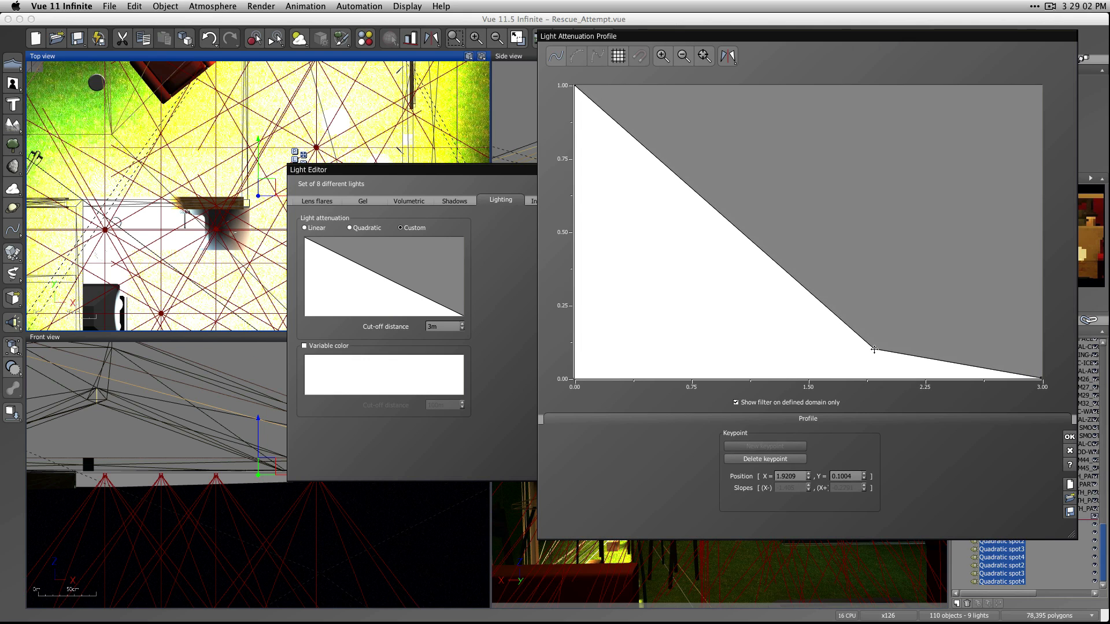
click(739, 227)
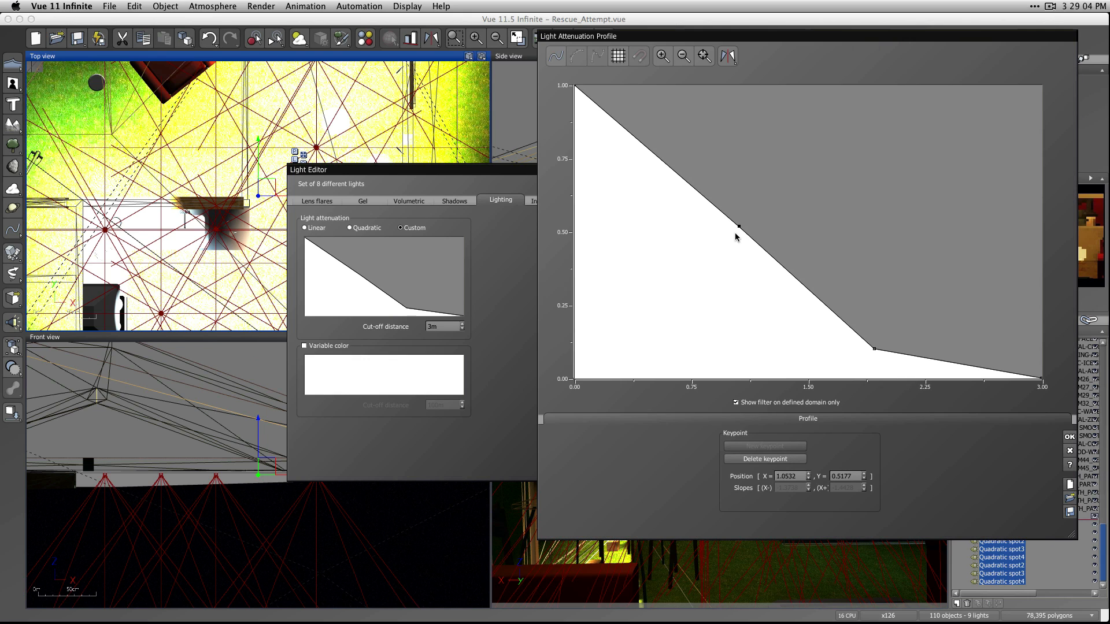
drag(739, 225, 712, 143)
Smooth the attenuation curve, raise its lower keypoint to about Y 0.24 and accept the profile.
click(555, 56)
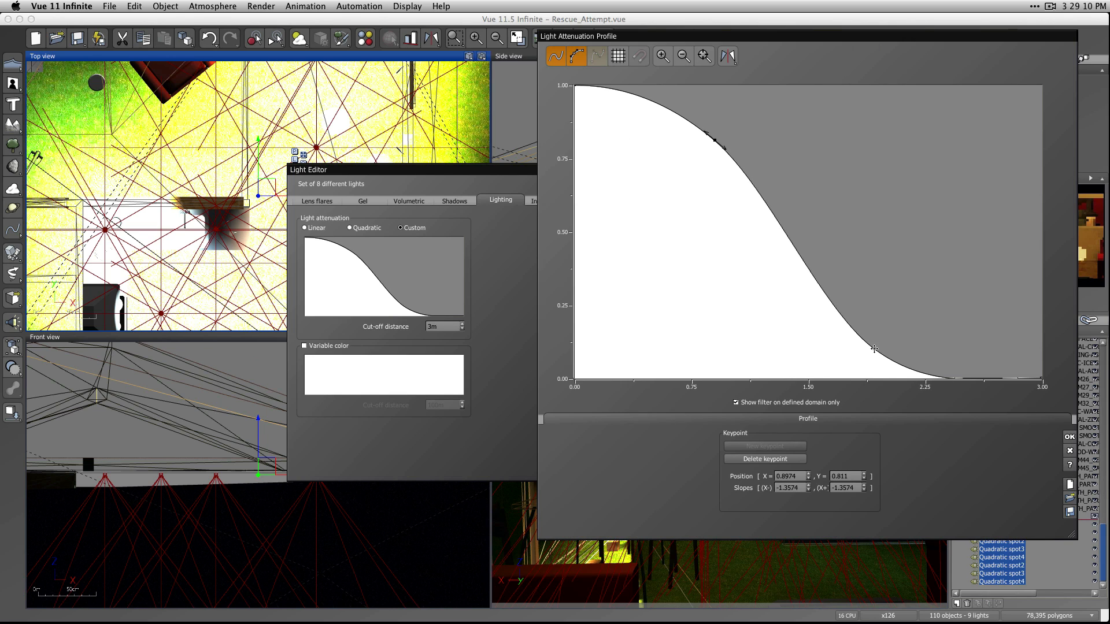
drag(874, 349, 865, 310)
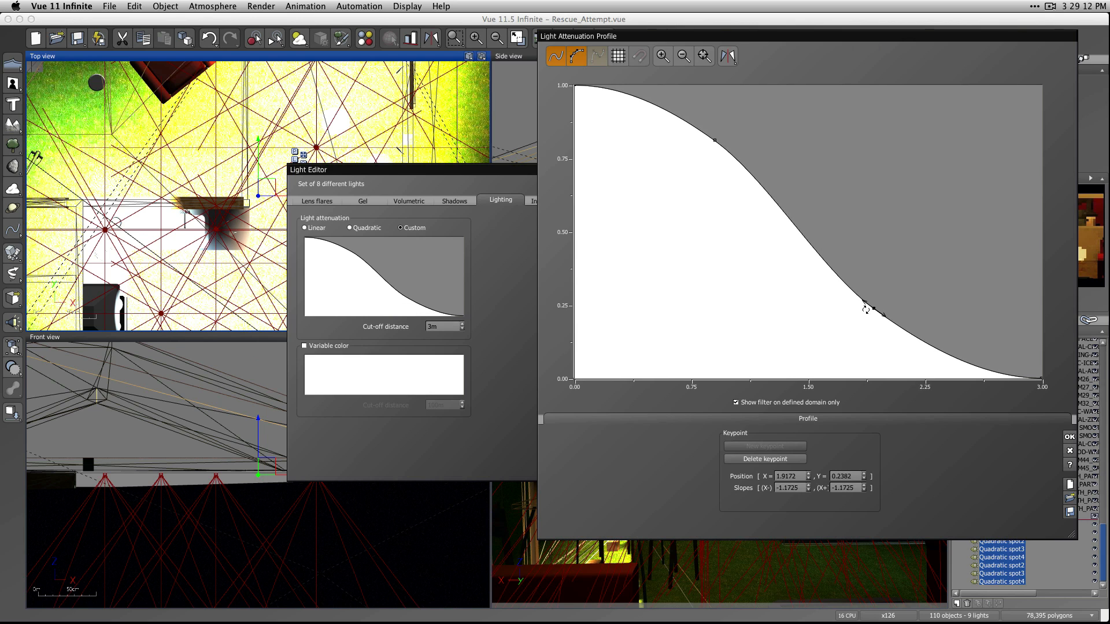
click(715, 141)
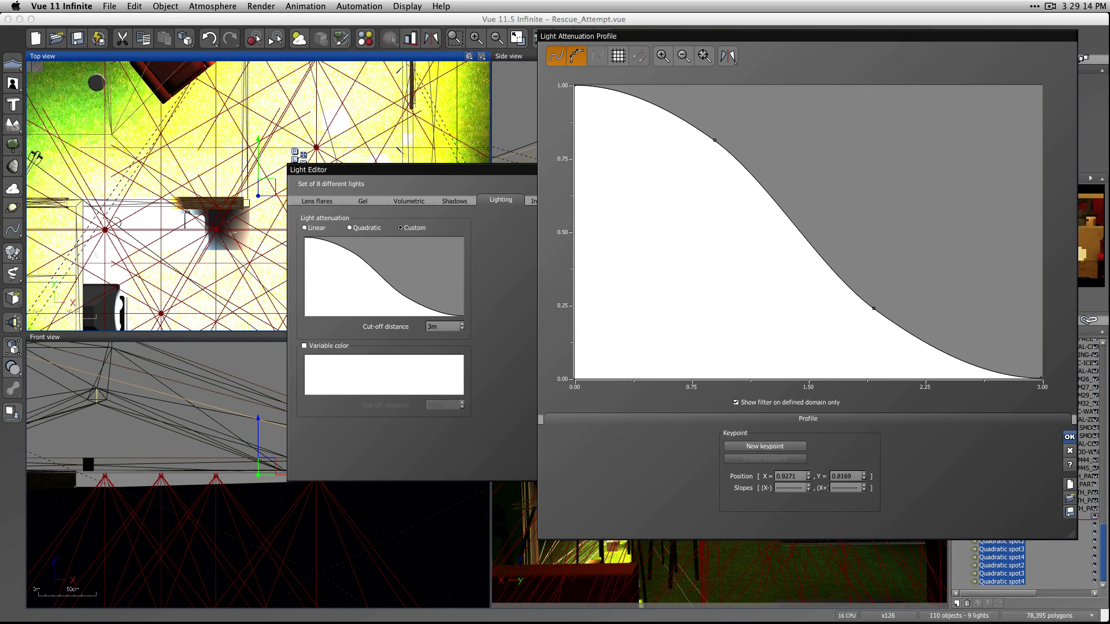
click(1068, 437)
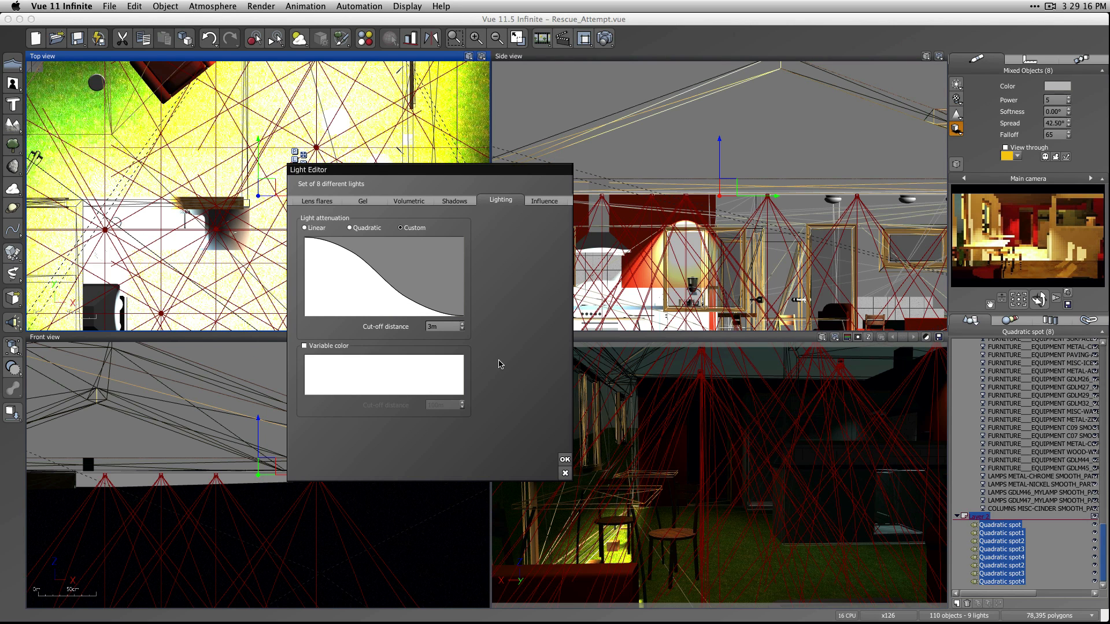
Refresh the camera preview, accept the light settings, and test render the interior before closing the render display.
click(1046, 238)
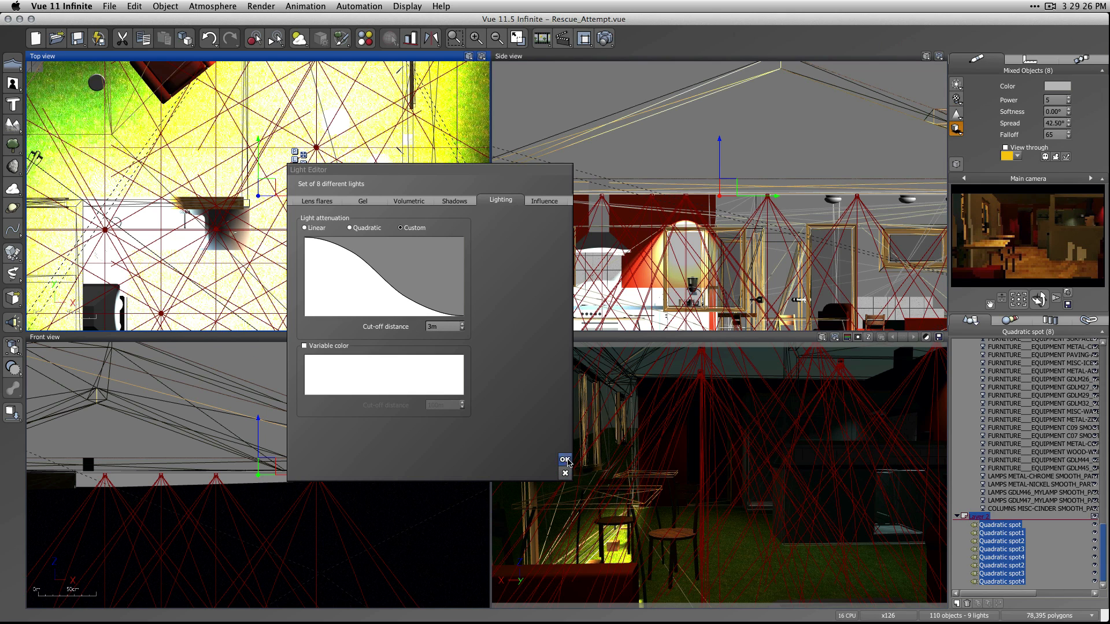
click(564, 459)
click(605, 38)
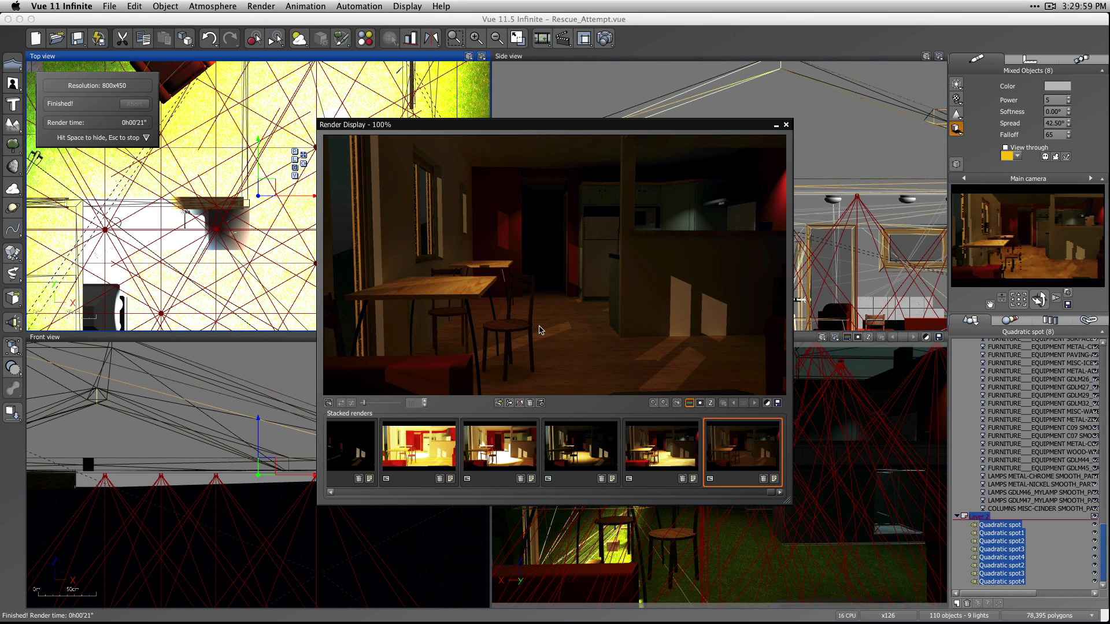
click(786, 125)
Set the eight spots' attenuation cut-off distance to 4 m and render the interior again.
click(956, 129)
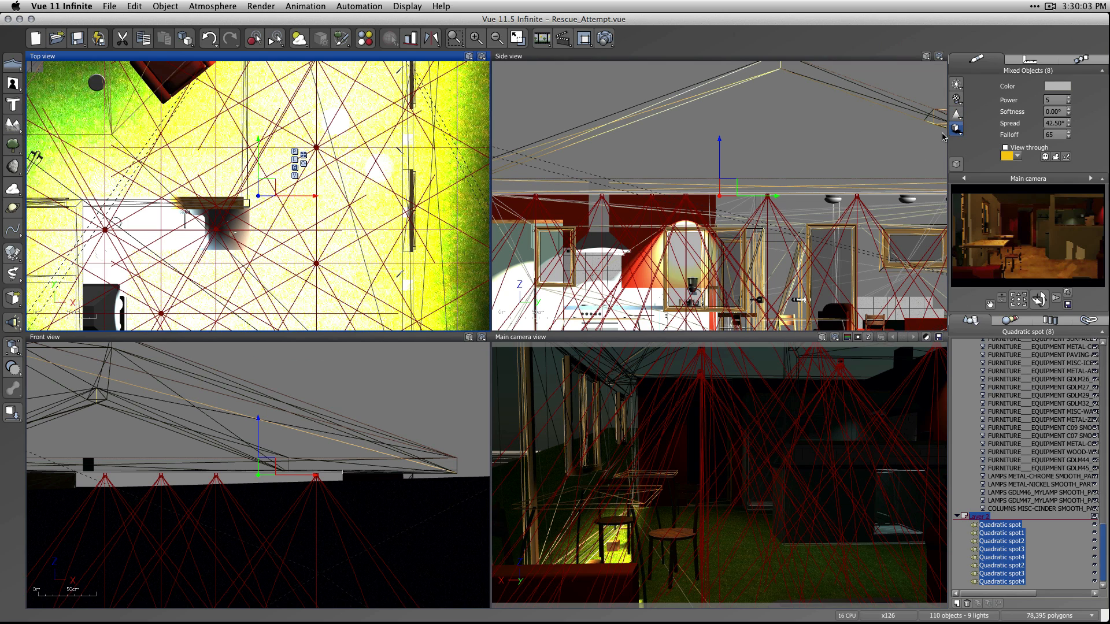
click(501, 201)
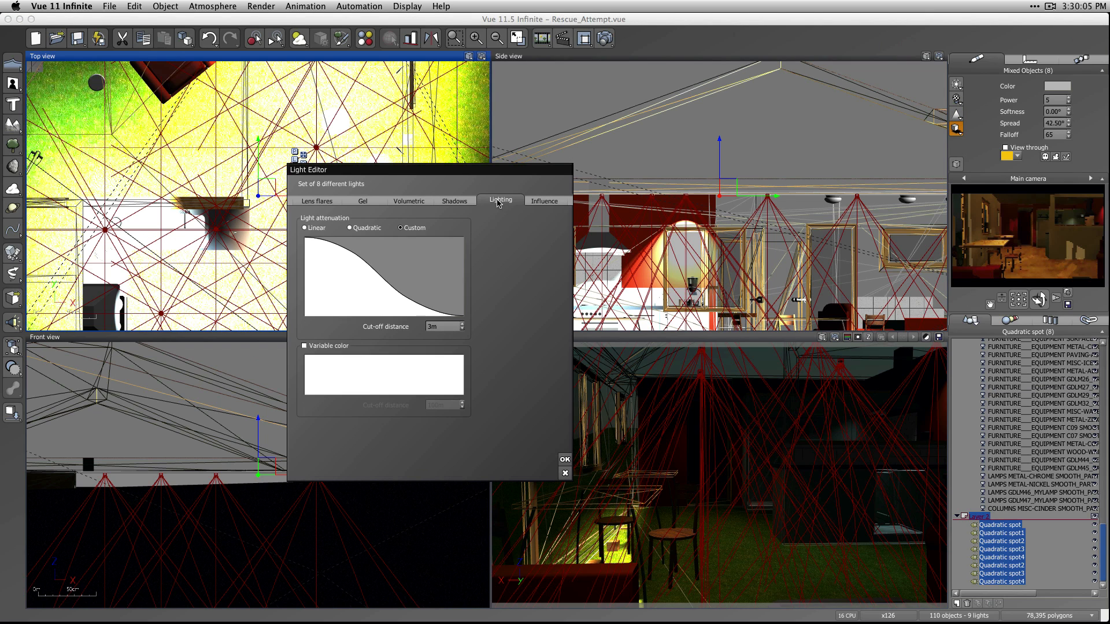
double_click(435, 326)
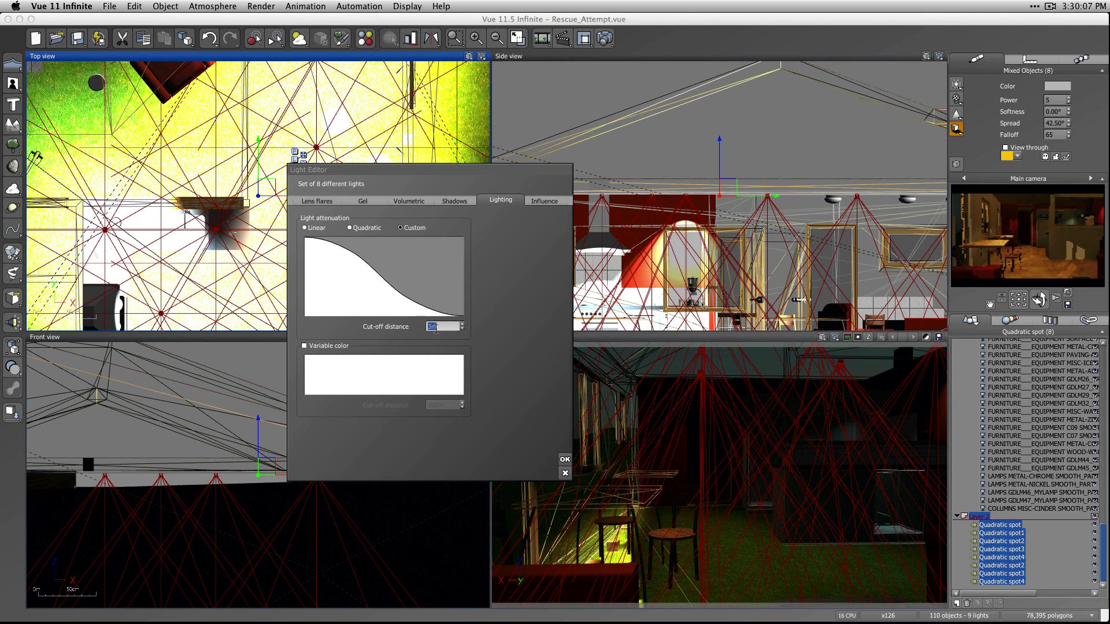
text(4m)
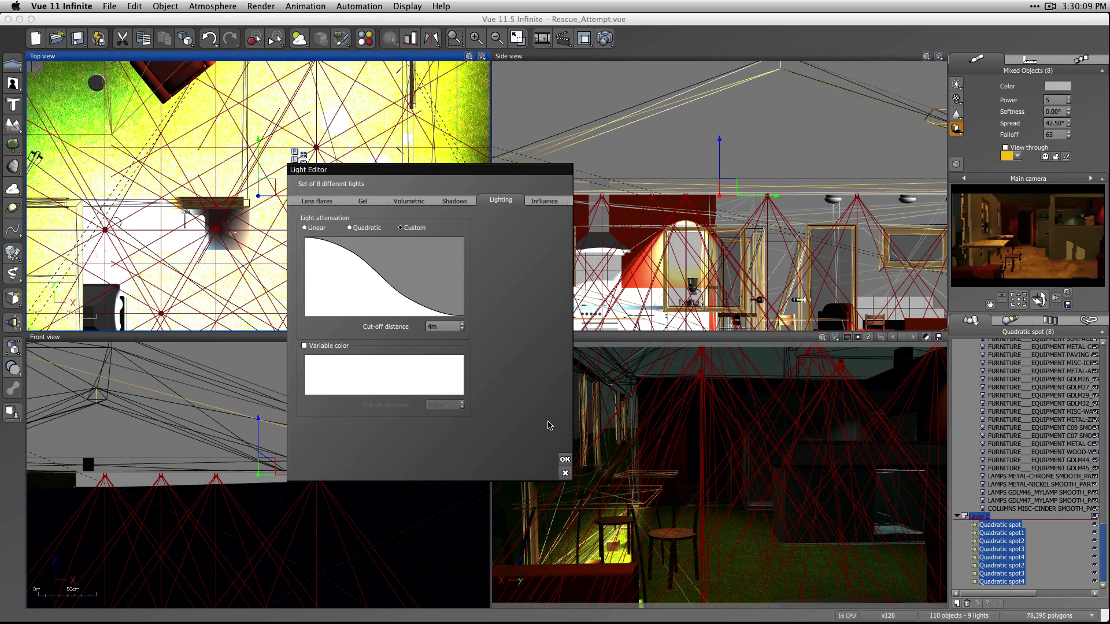
click(566, 461)
click(605, 38)
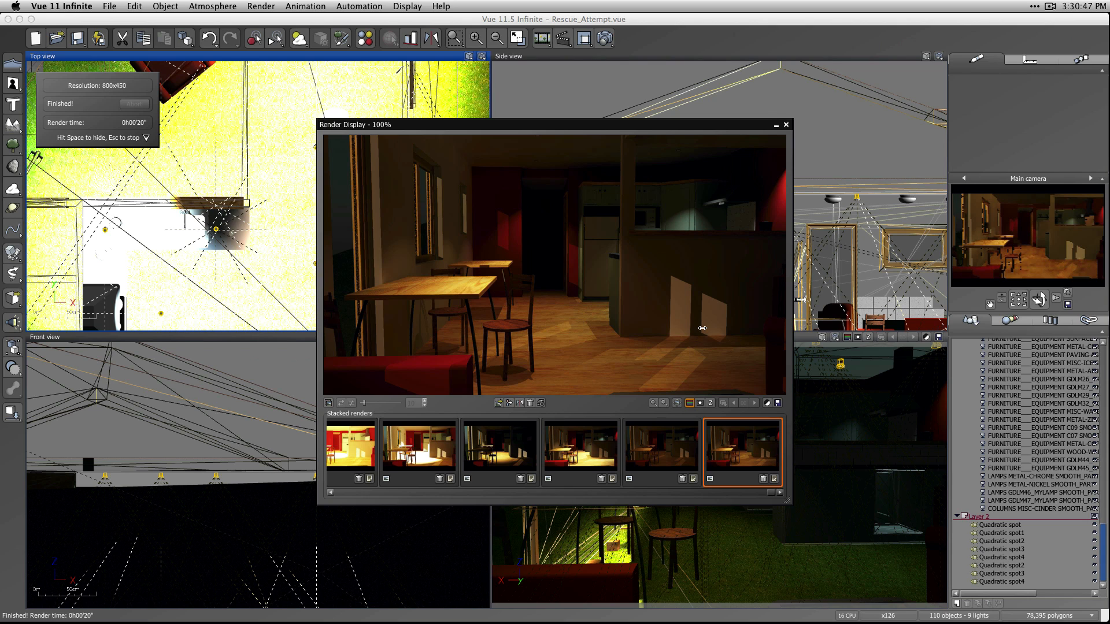
Set the post render exposure to 0, accept it and close the render display.
click(767, 403)
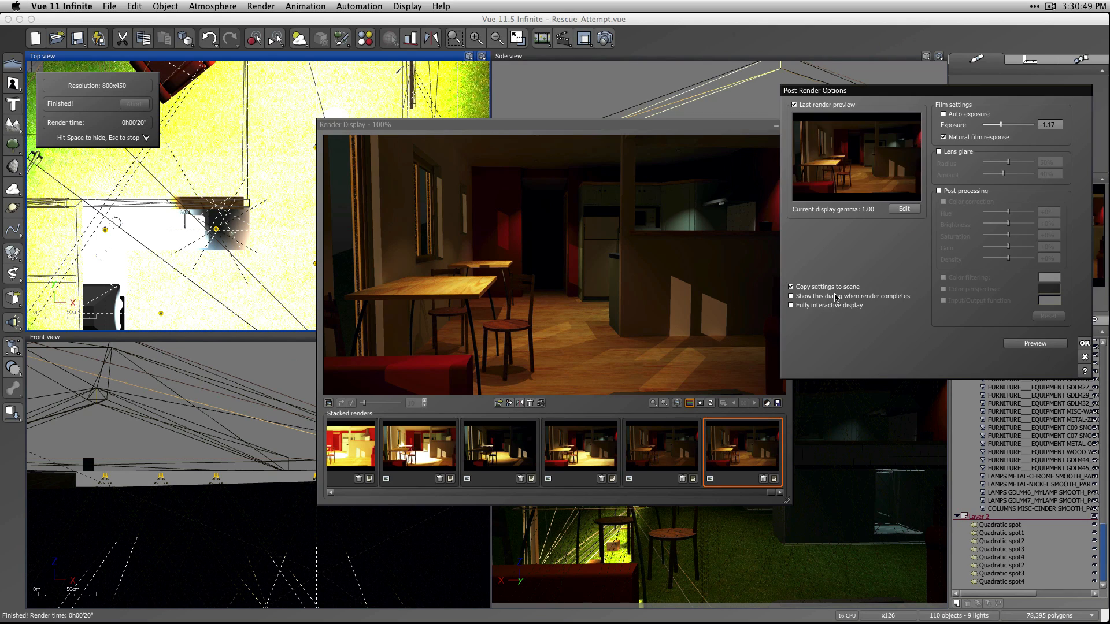
double_click(1049, 125)
text(0)
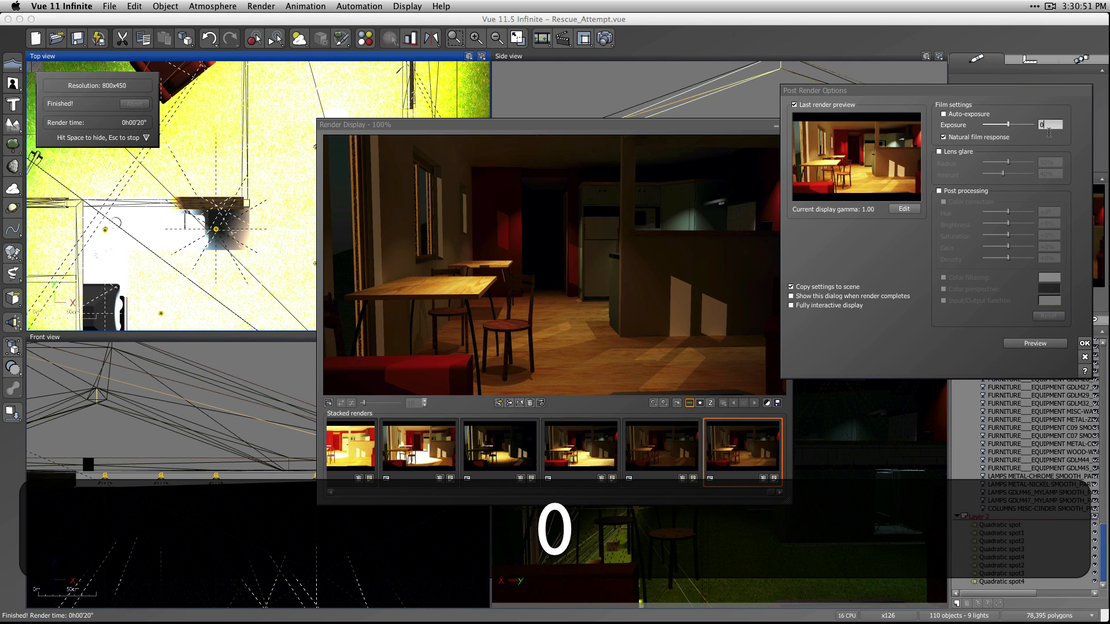
click(1084, 344)
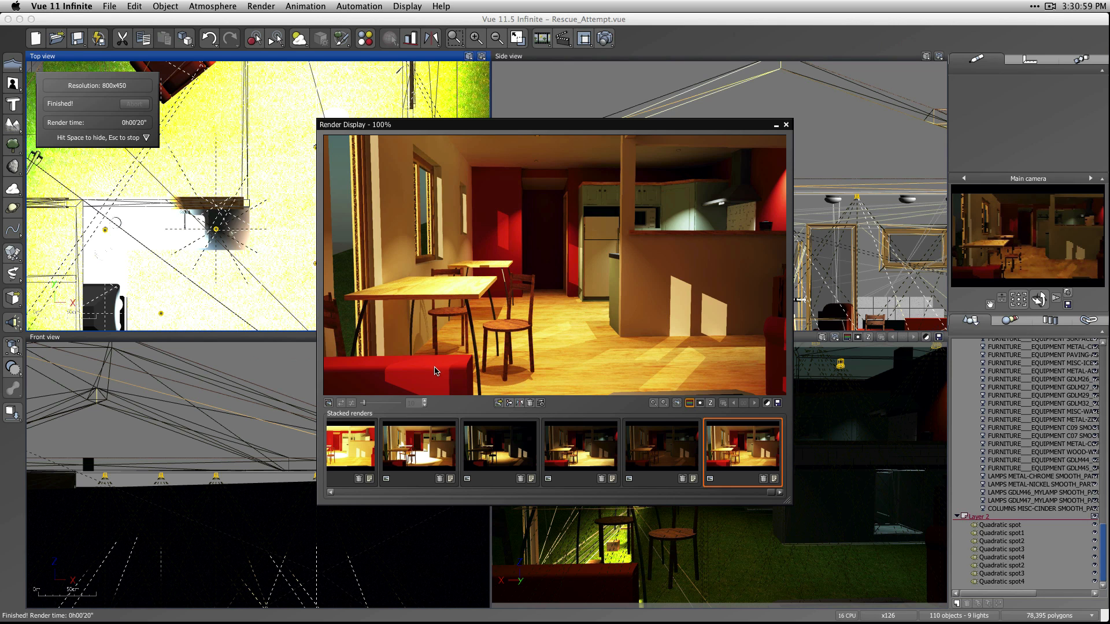
click(786, 124)
Select all eight quadratic spots and enable shadow maps for them with a map size of 1024.
click(994, 526)
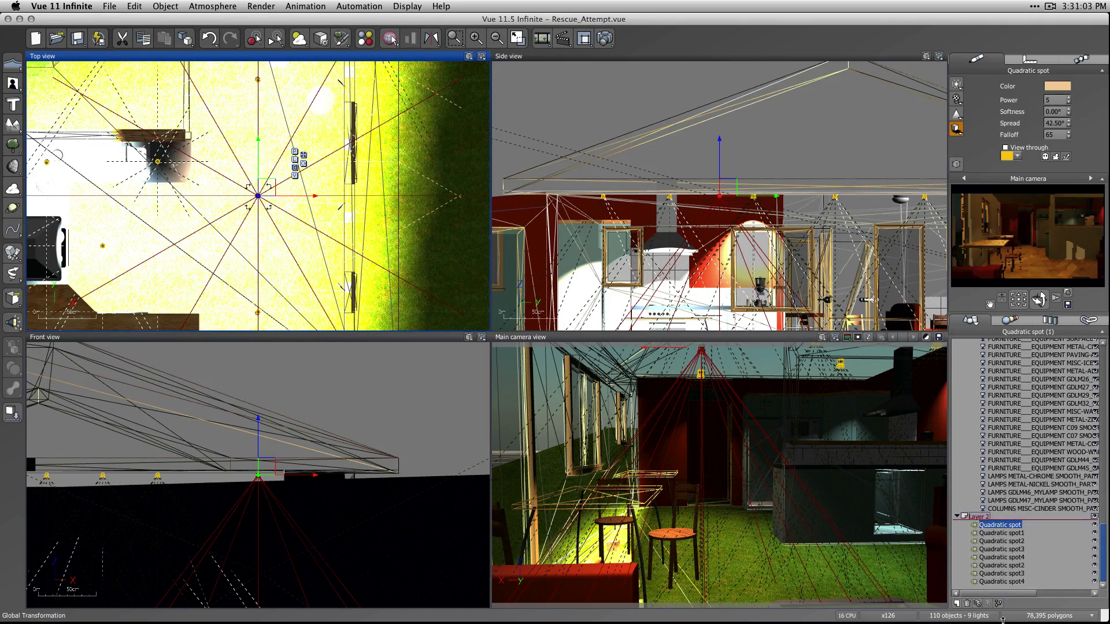
shift+click(996, 582)
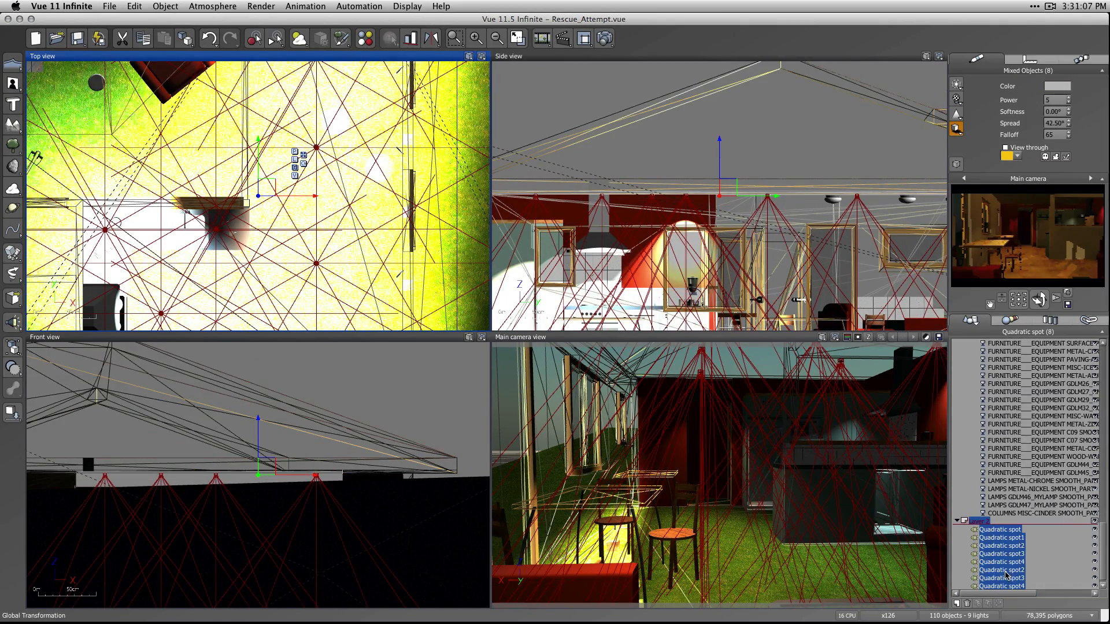
scroll(867, 225, down, 20)
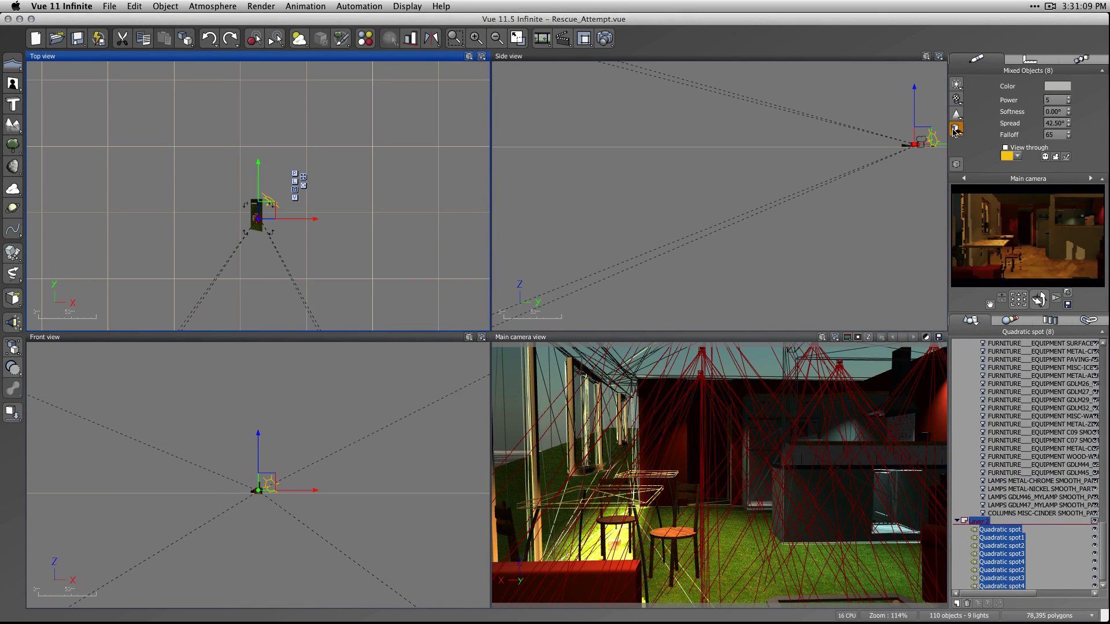
click(955, 130)
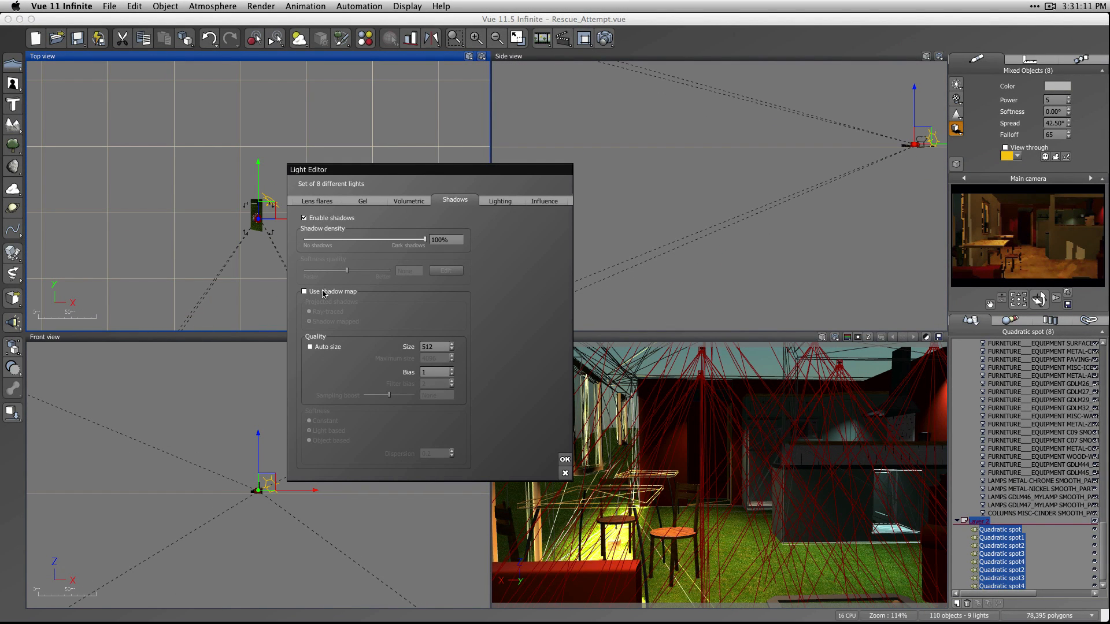
click(304, 292)
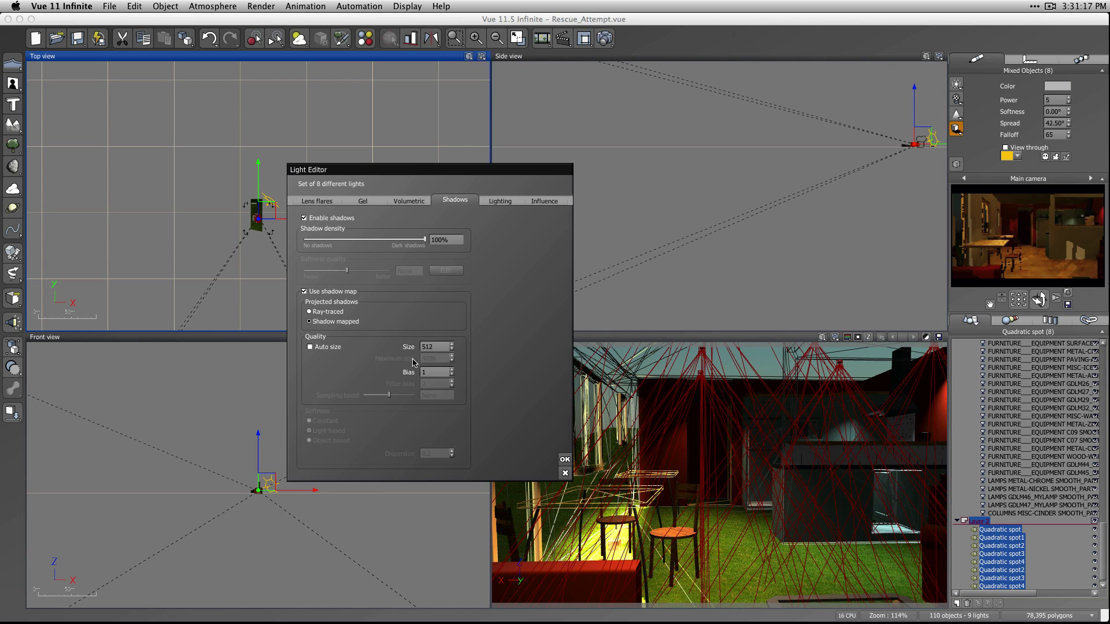
double_click(438, 347)
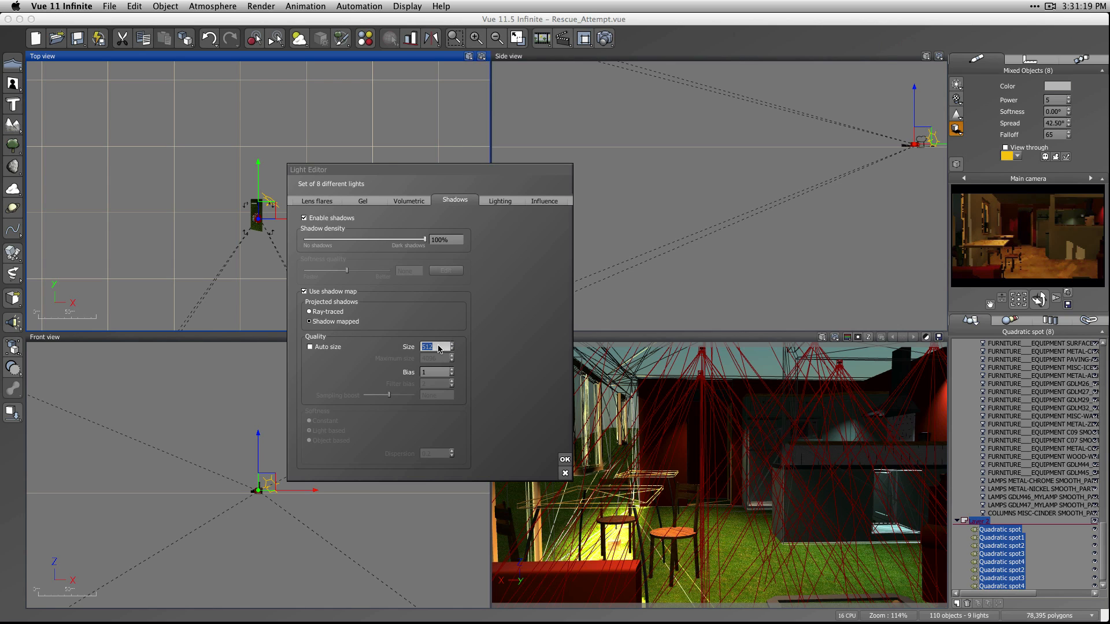
text(1025)
key(BackSpace)
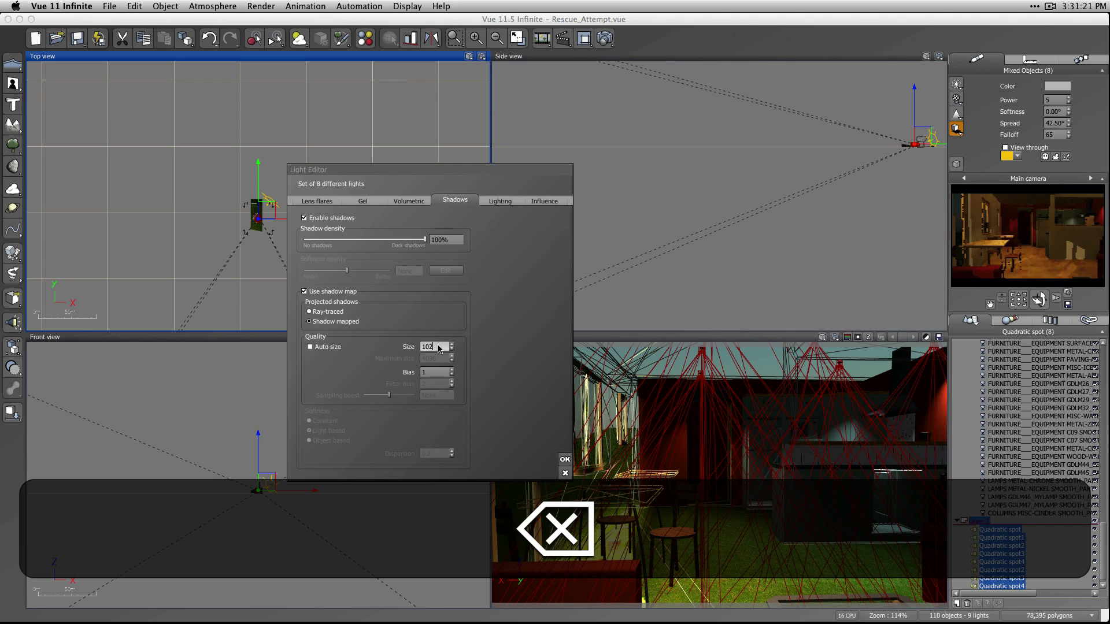
text(4)
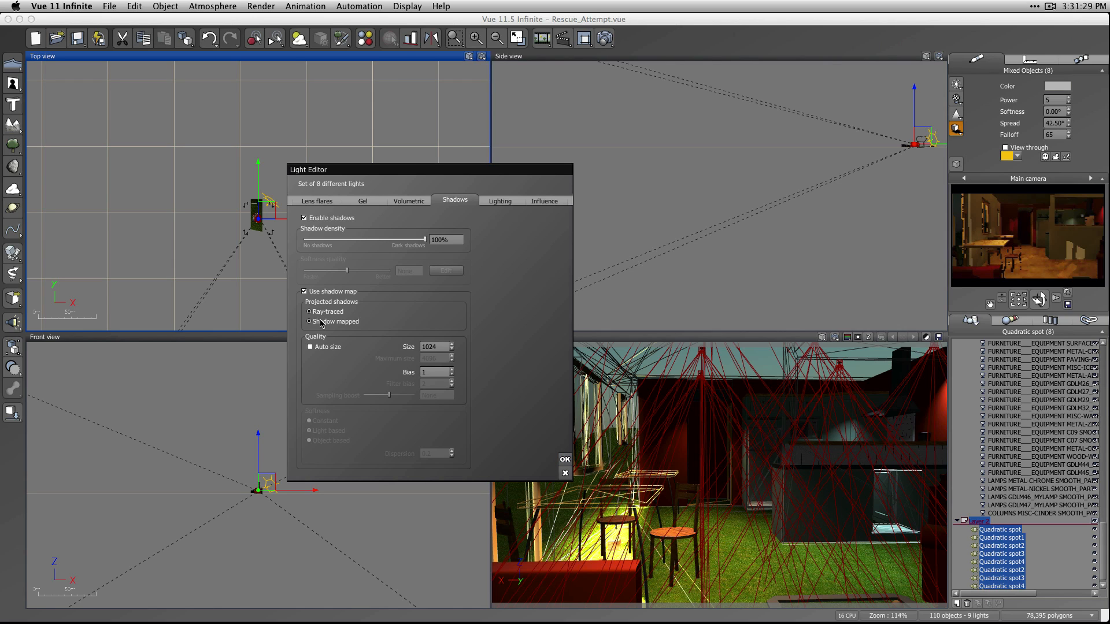
click(565, 460)
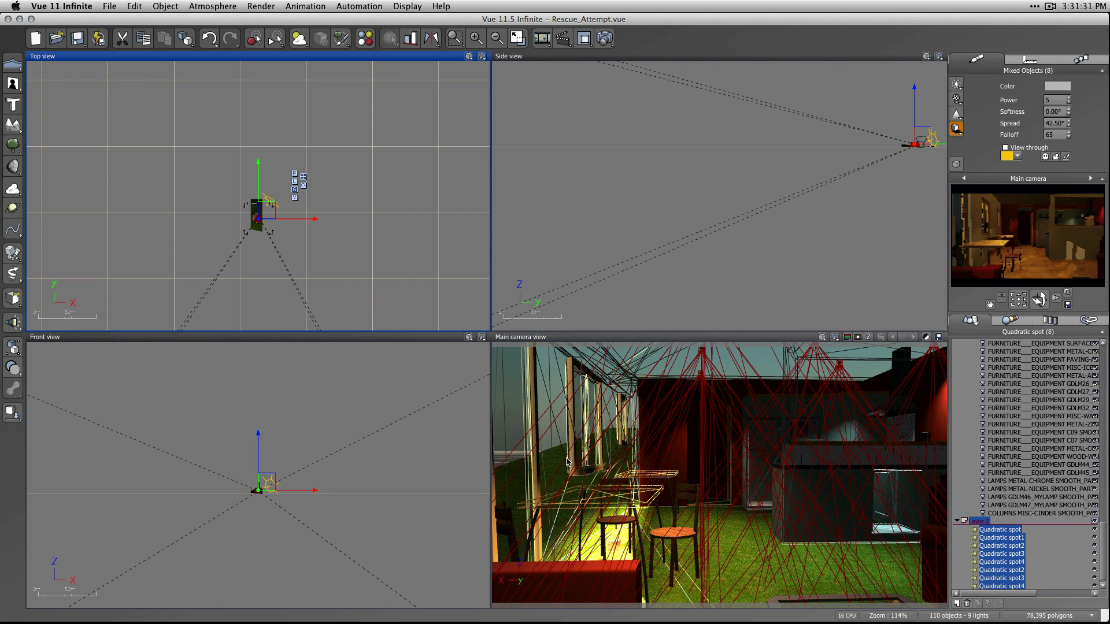
Test render the interior with the spots' shadow maps enabled and close the render display.
click(604, 38)
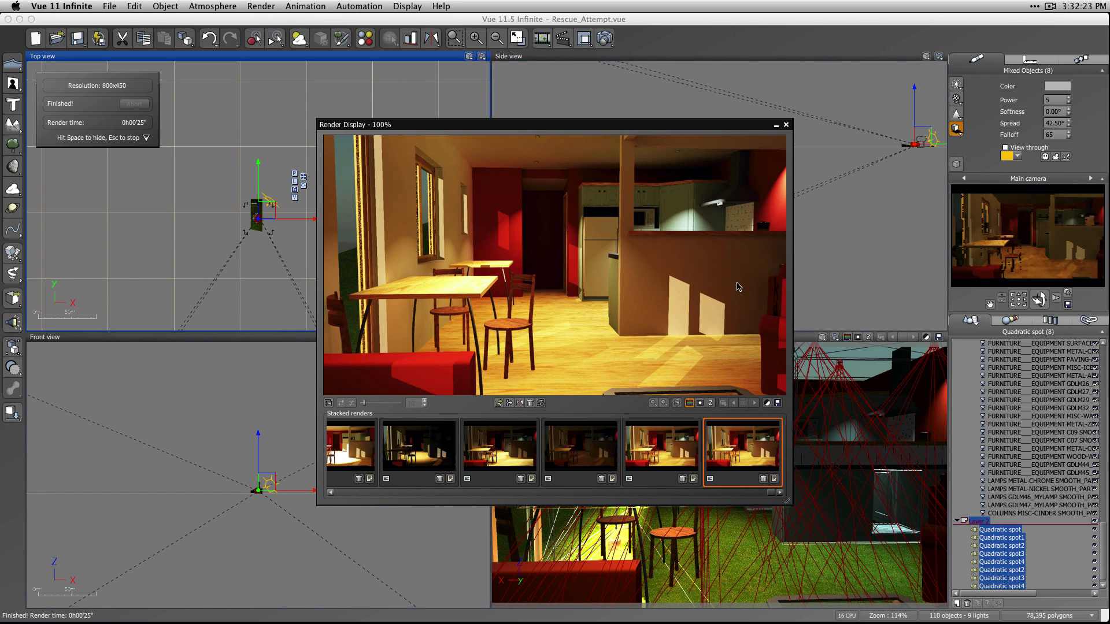
click(785, 125)
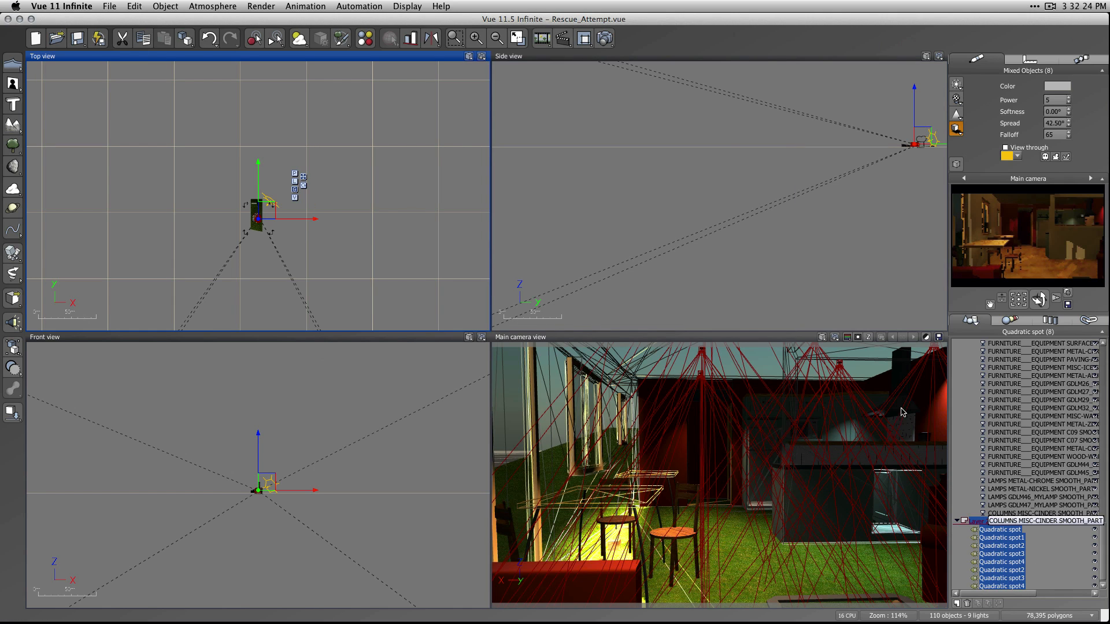
Enable volumetric lighting for the eight quadratic spots with intensity 1 and shadows cast in the volume.
click(956, 128)
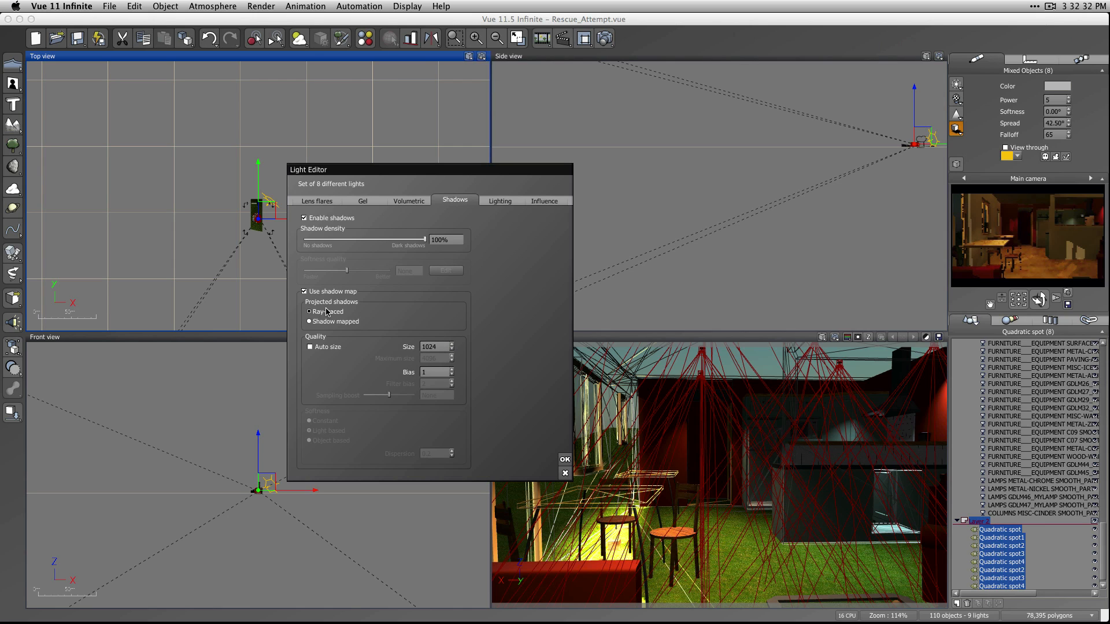
click(507, 201)
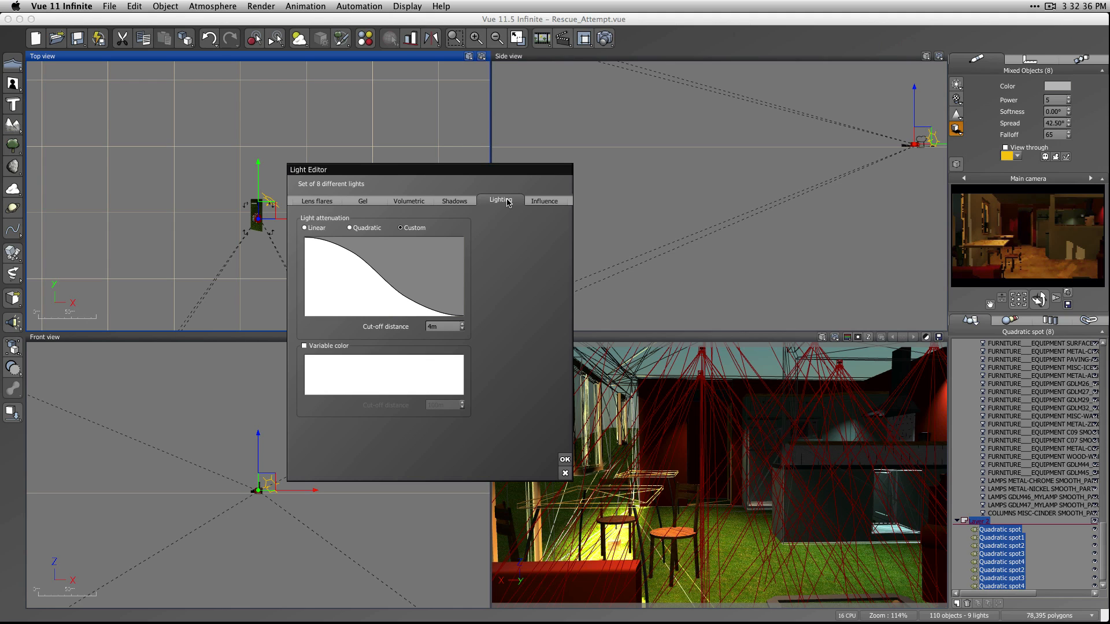
click(322, 202)
click(358, 202)
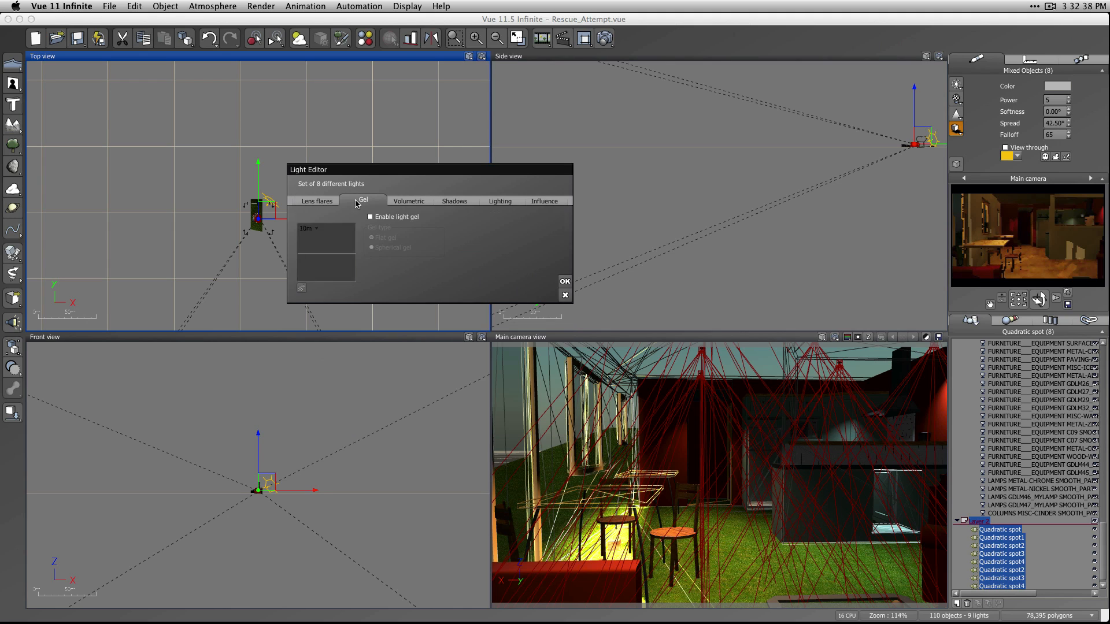
click(419, 208)
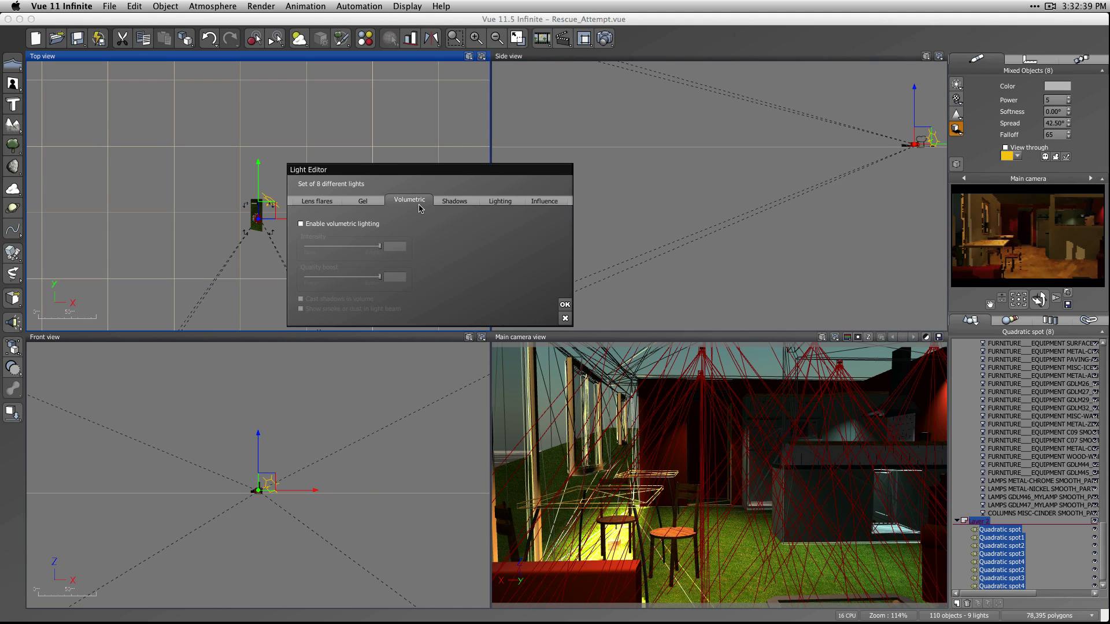
click(451, 202)
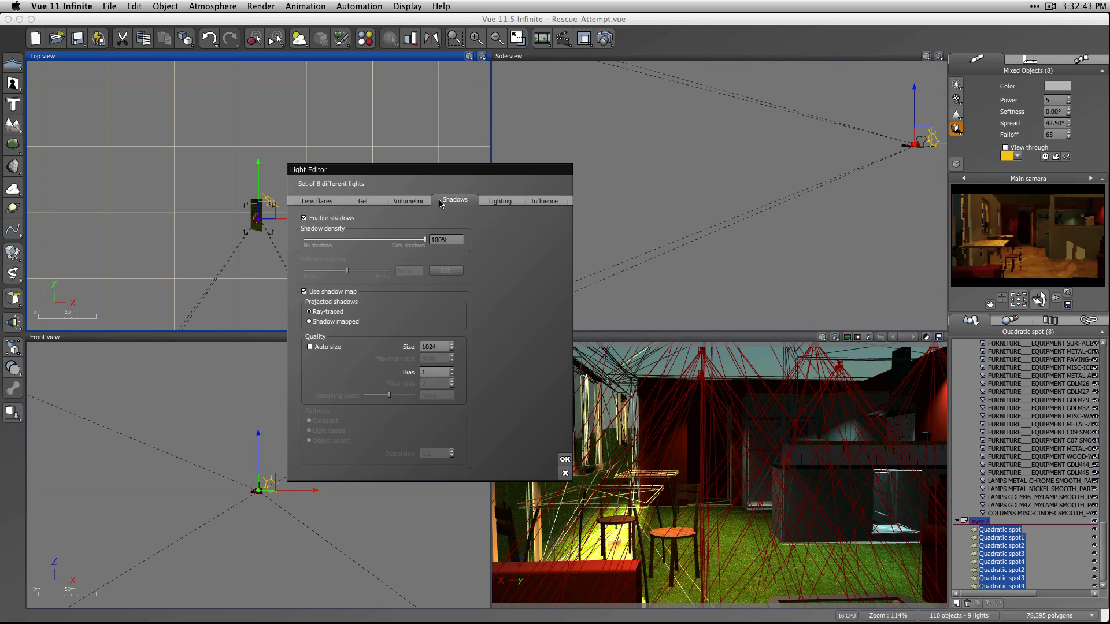
click(412, 201)
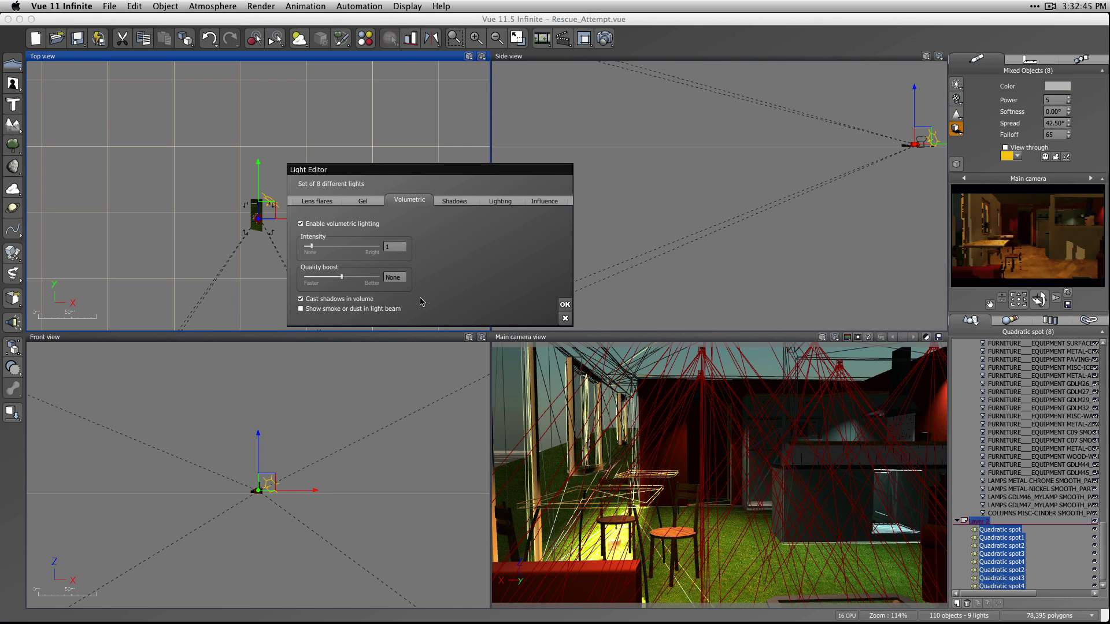
Try automatic shadow map sizing for the eight spots and turn it back off.
click(454, 201)
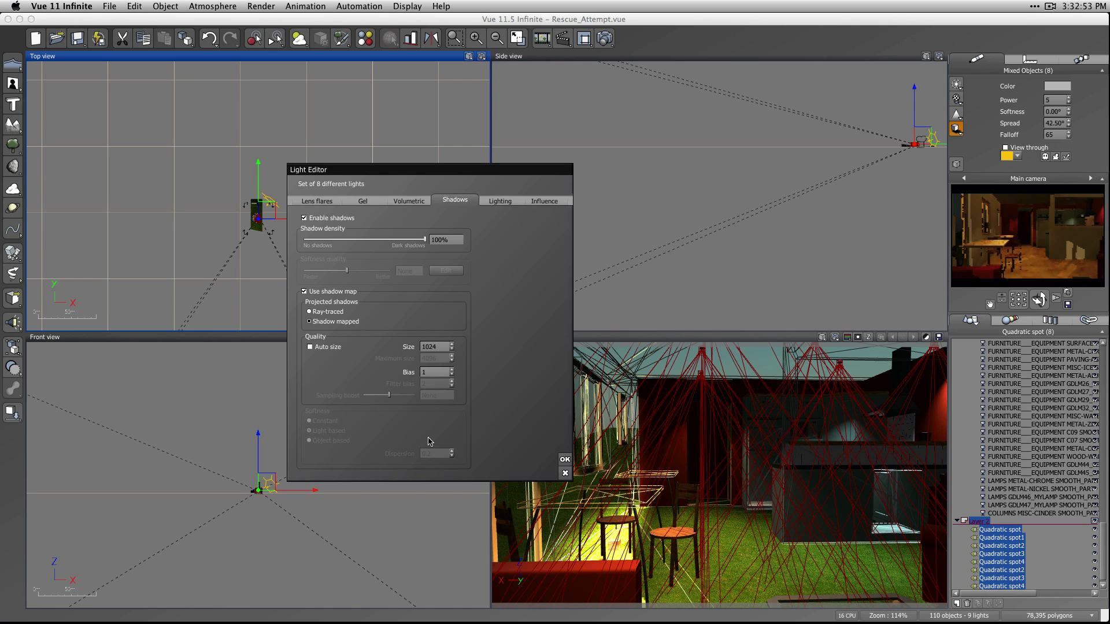
click(501, 200)
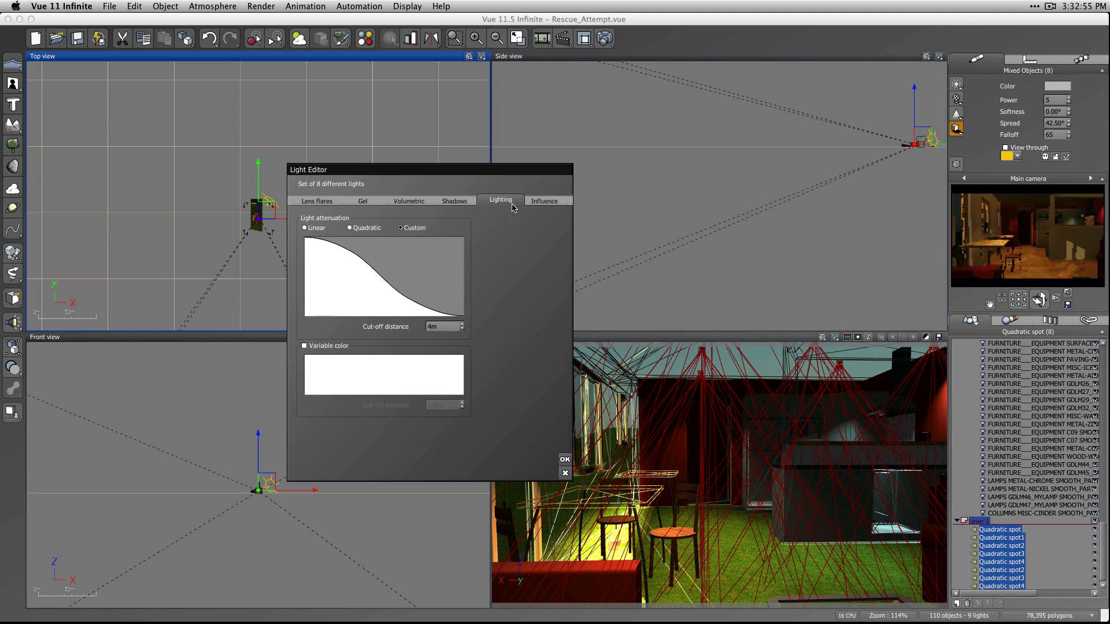
click(547, 203)
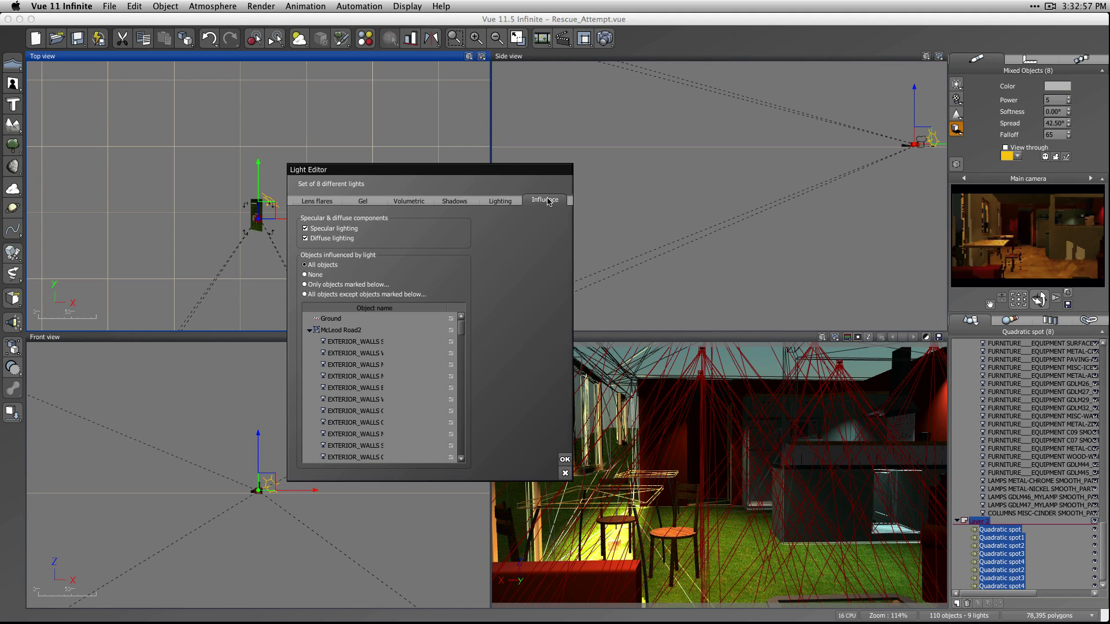
click(503, 201)
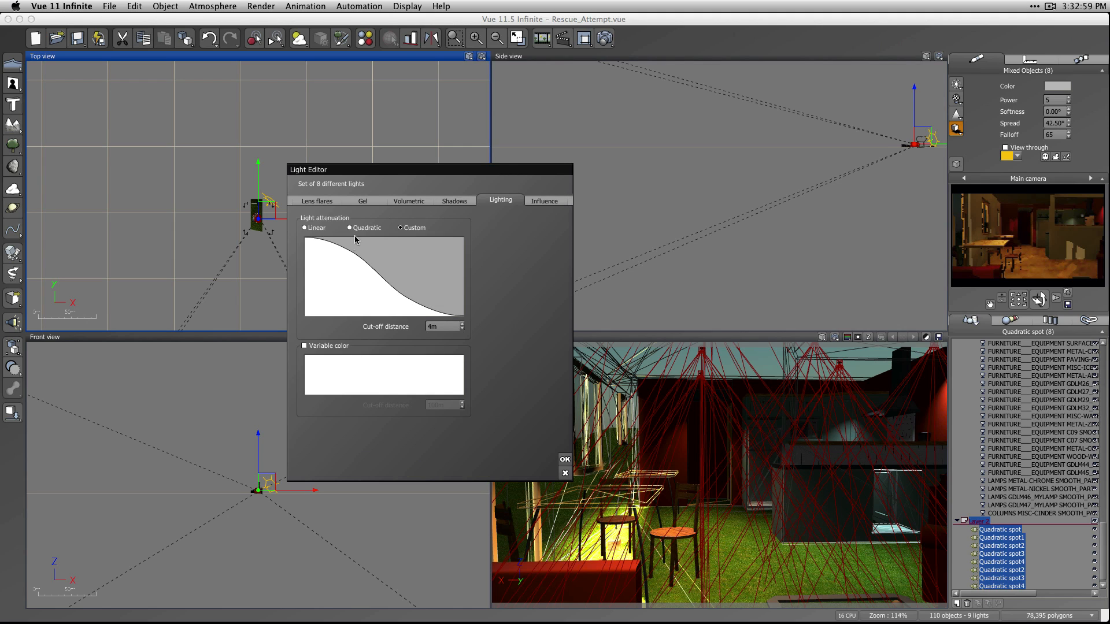
click(453, 200)
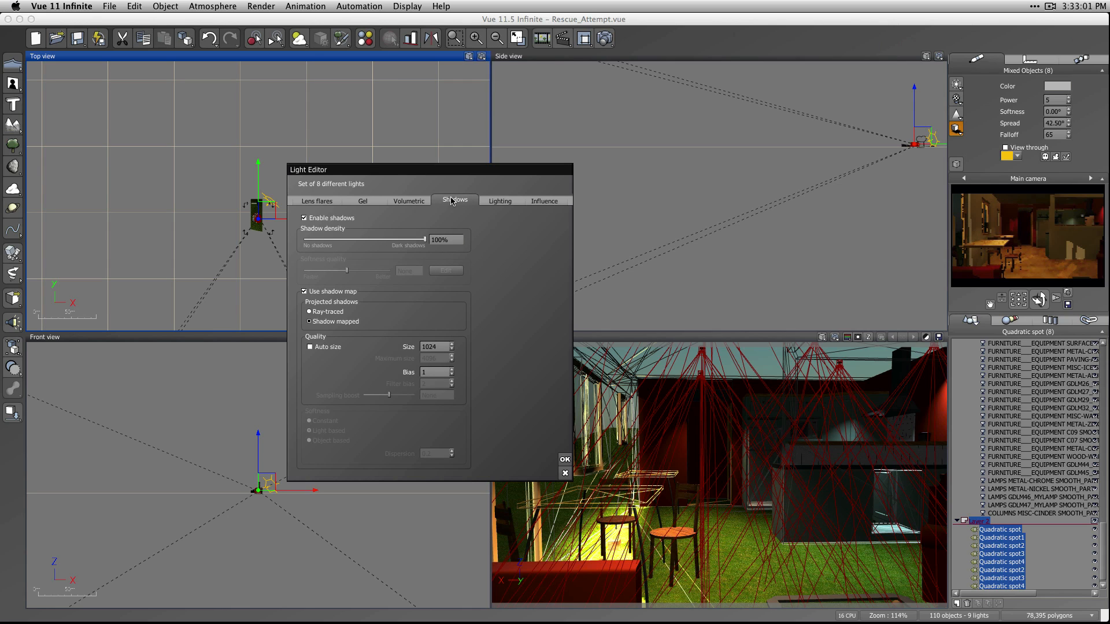
click(311, 347)
click(311, 348)
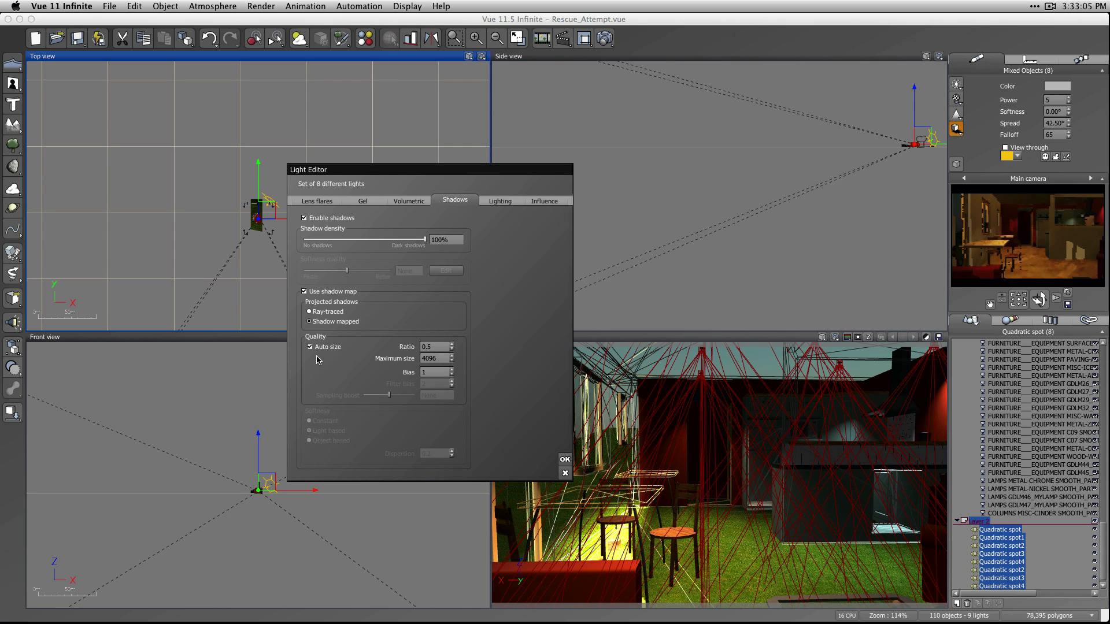
click(323, 348)
Set the eight spots' light attenuation to Custom with ray-traced projected shadows, and accept the light settings.
click(499, 201)
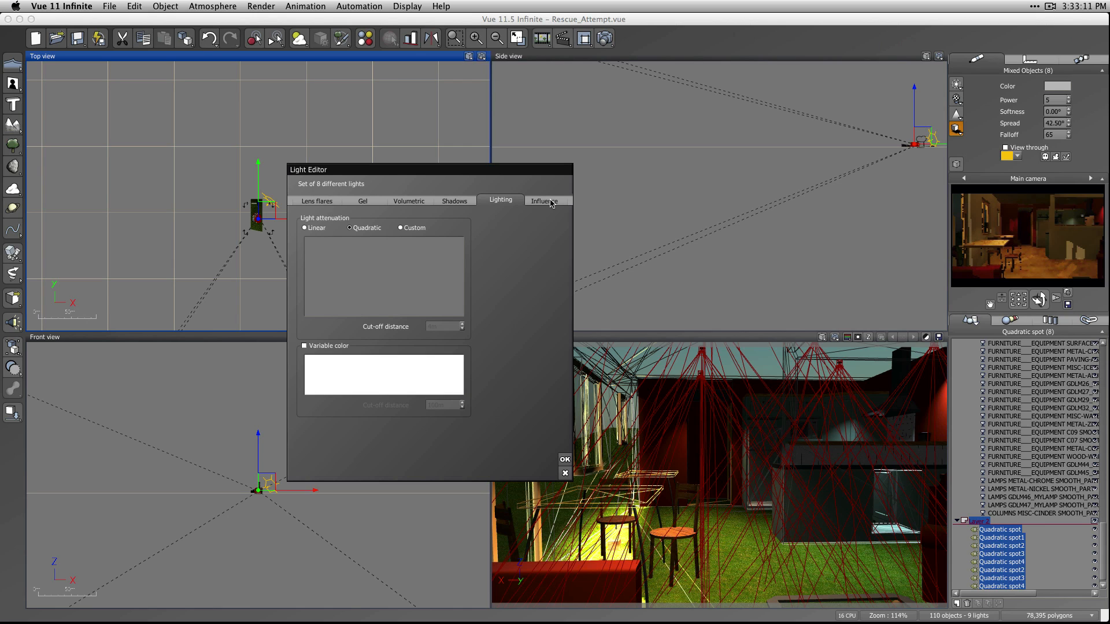
click(400, 228)
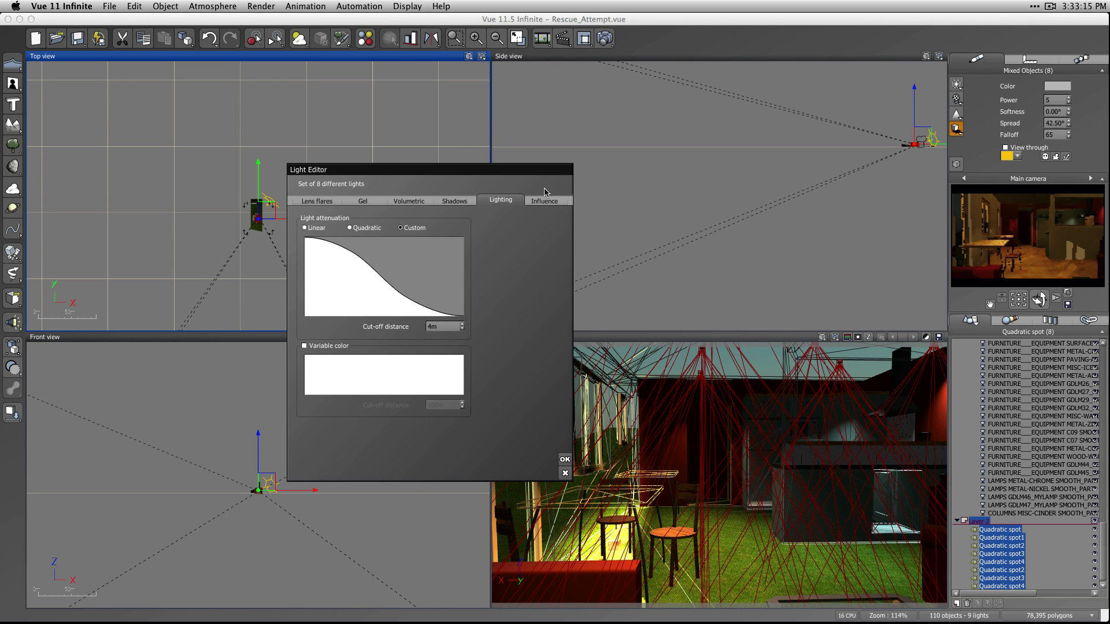
click(545, 202)
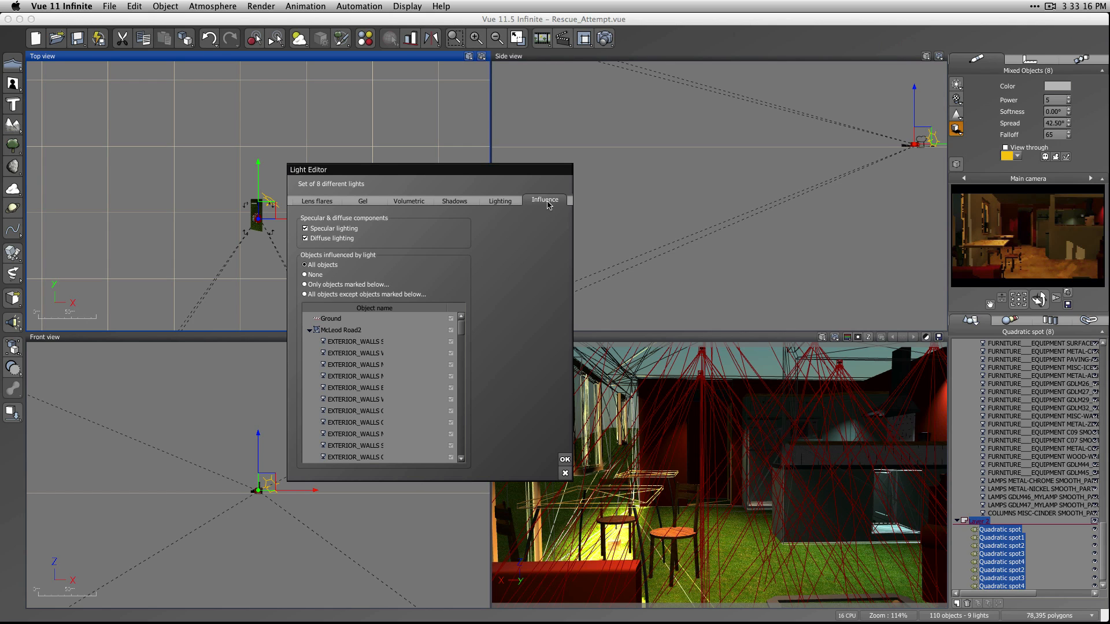
click(455, 201)
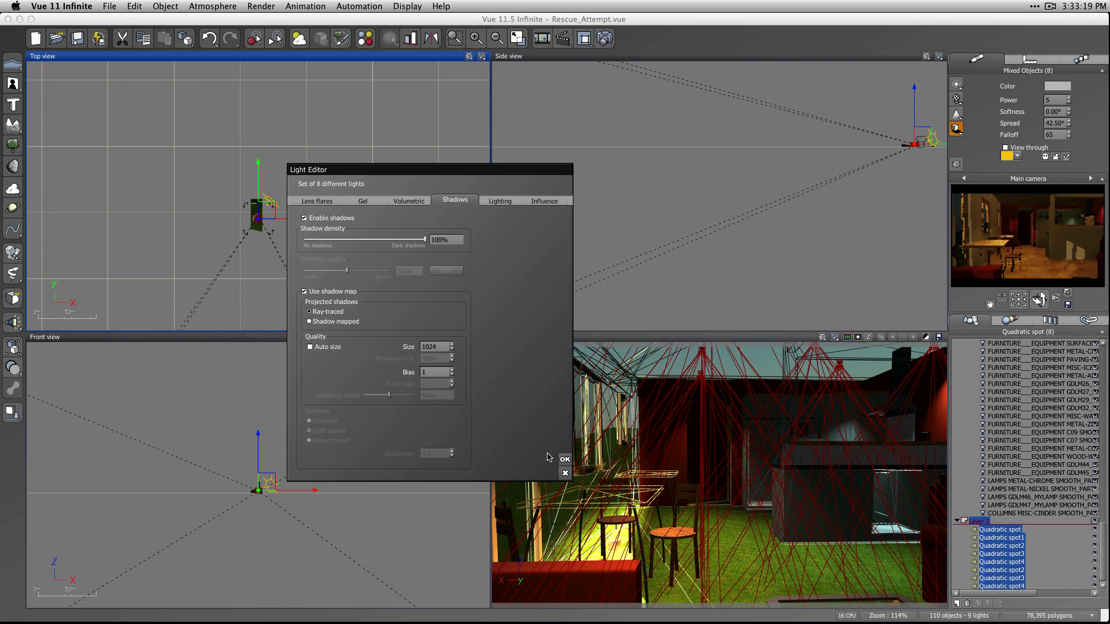
click(565, 460)
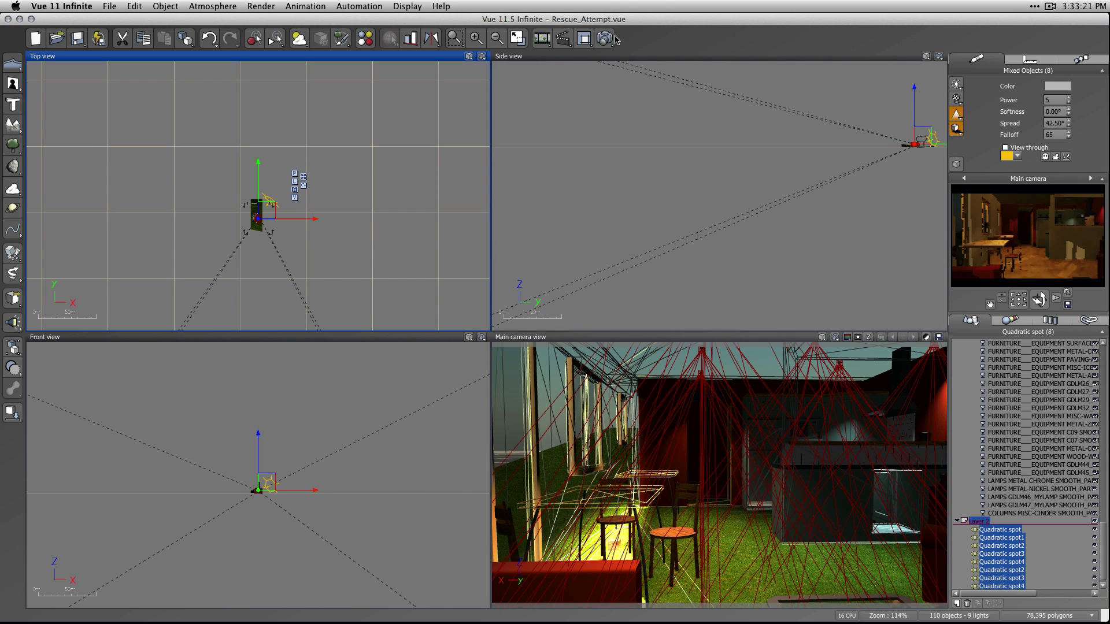
Deselect everything, render the interior with the current render options, and close the render display.
key(super+d)
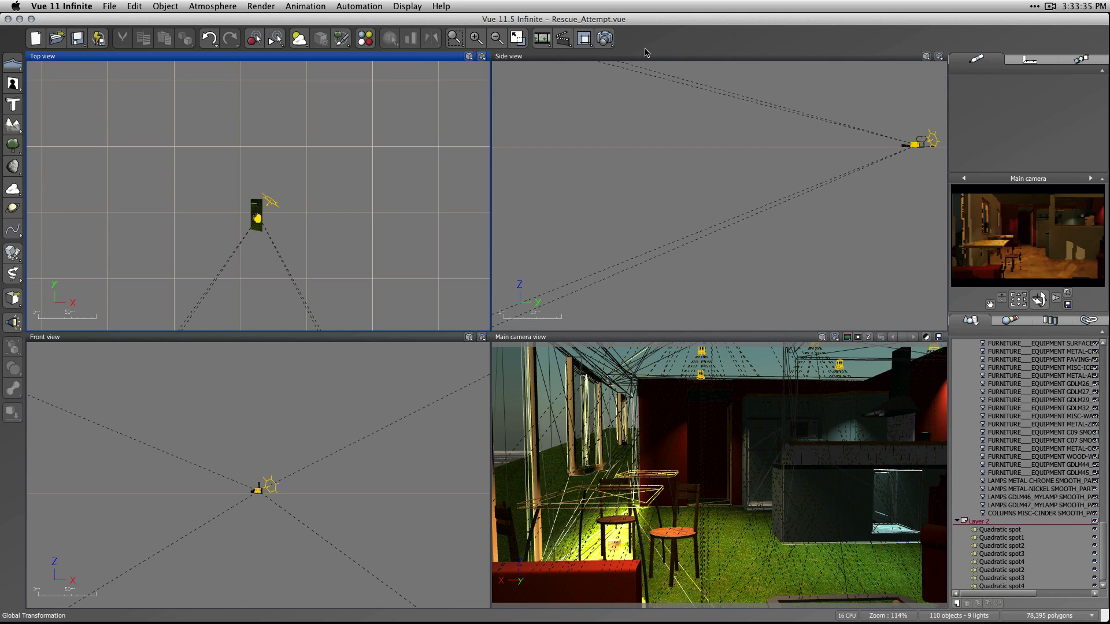
click(605, 38)
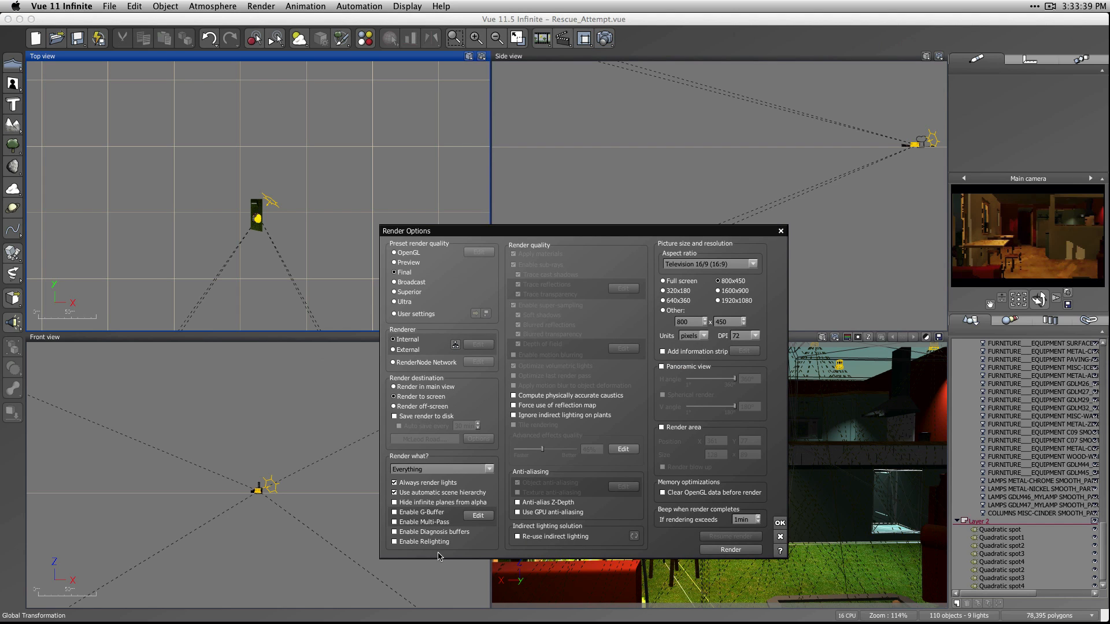
click(730, 549)
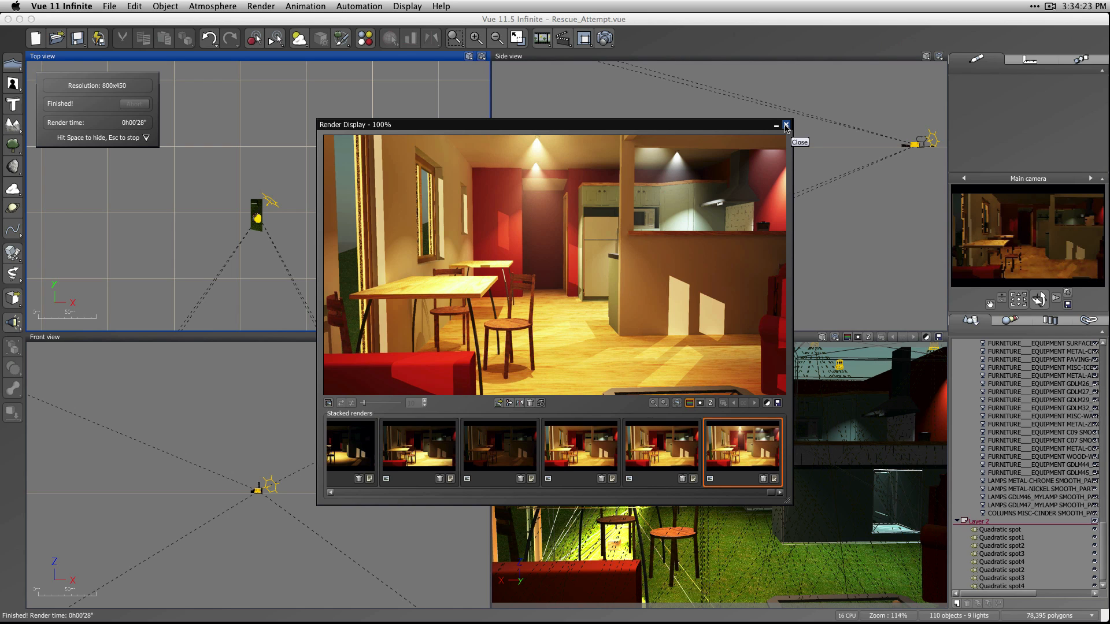
click(786, 126)
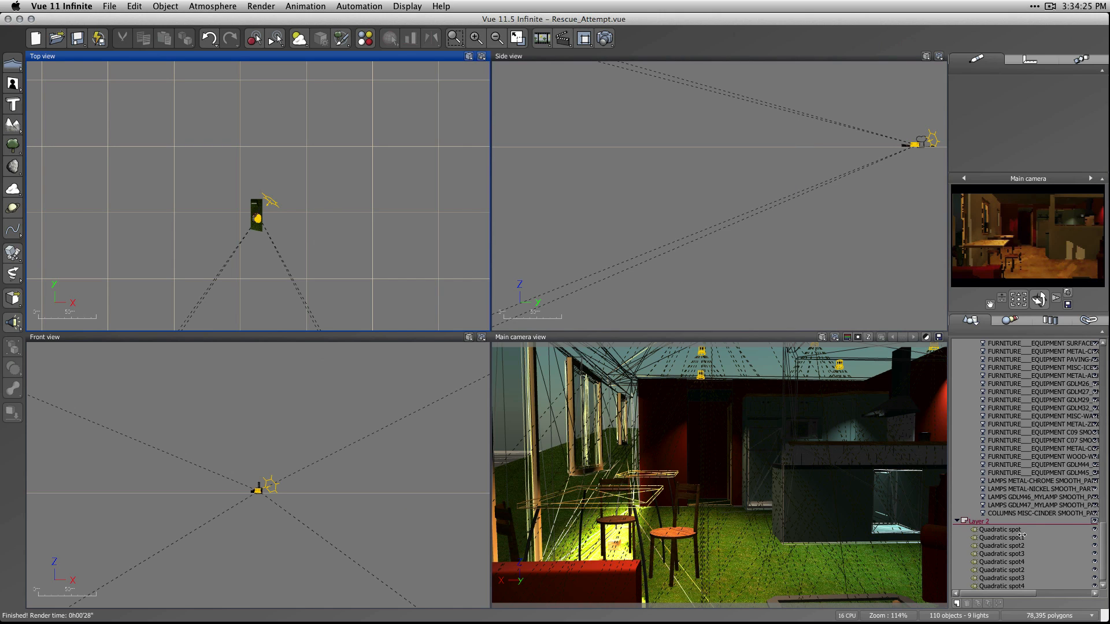
Select all eight quadratic spots in Layer 2 and set their softness to 5°.
click(1004, 530)
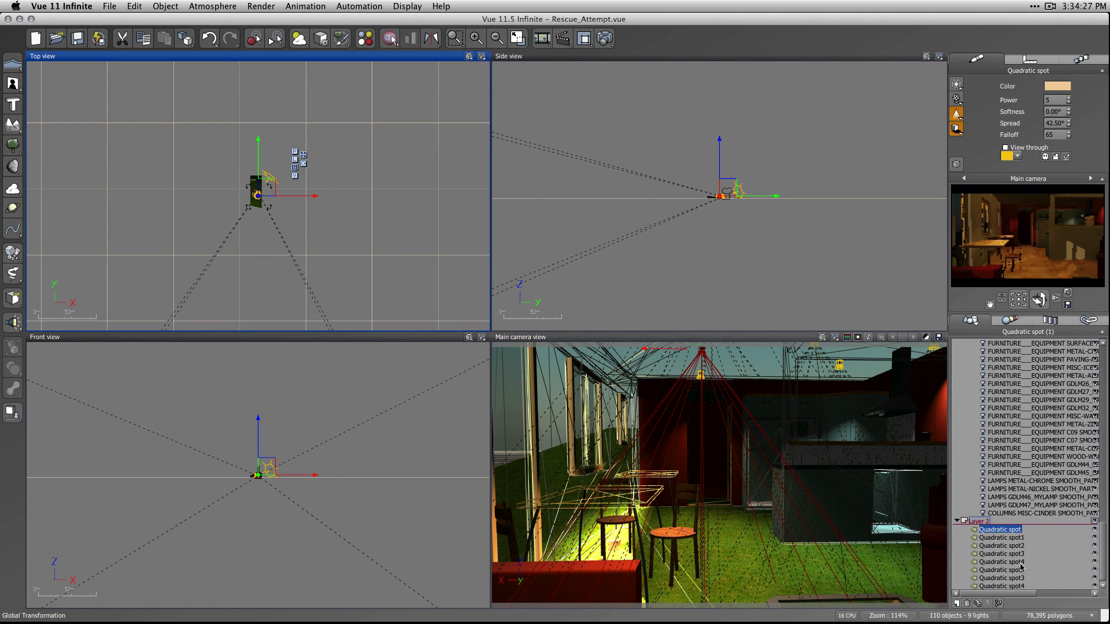
scroll(1021, 569, up, 7)
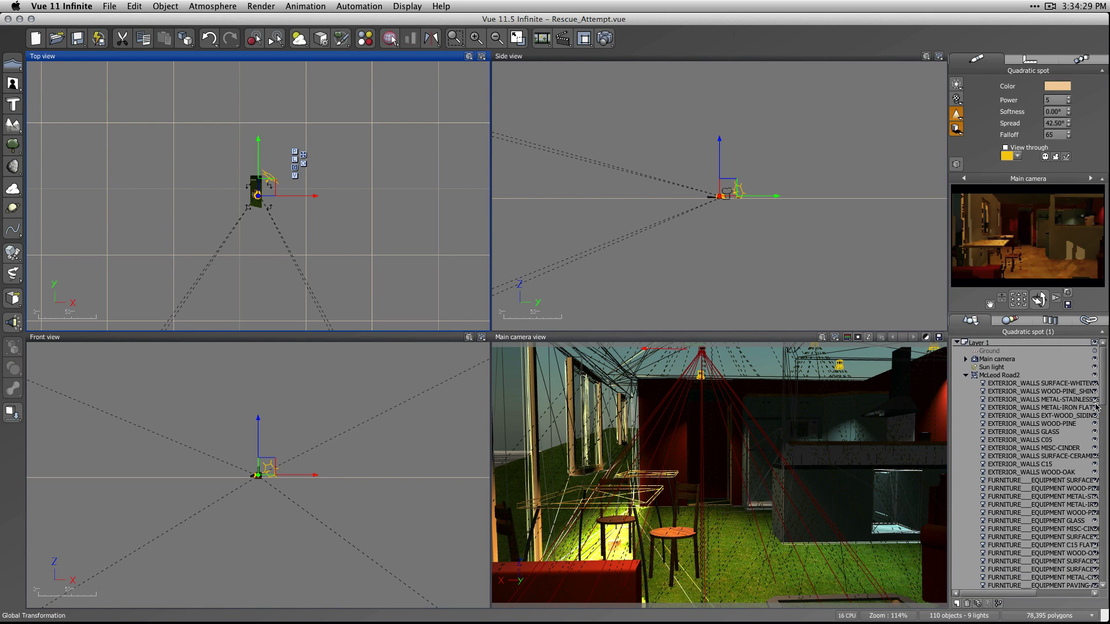
drag(1102, 404, 1101, 587)
shift+click(1006, 583)
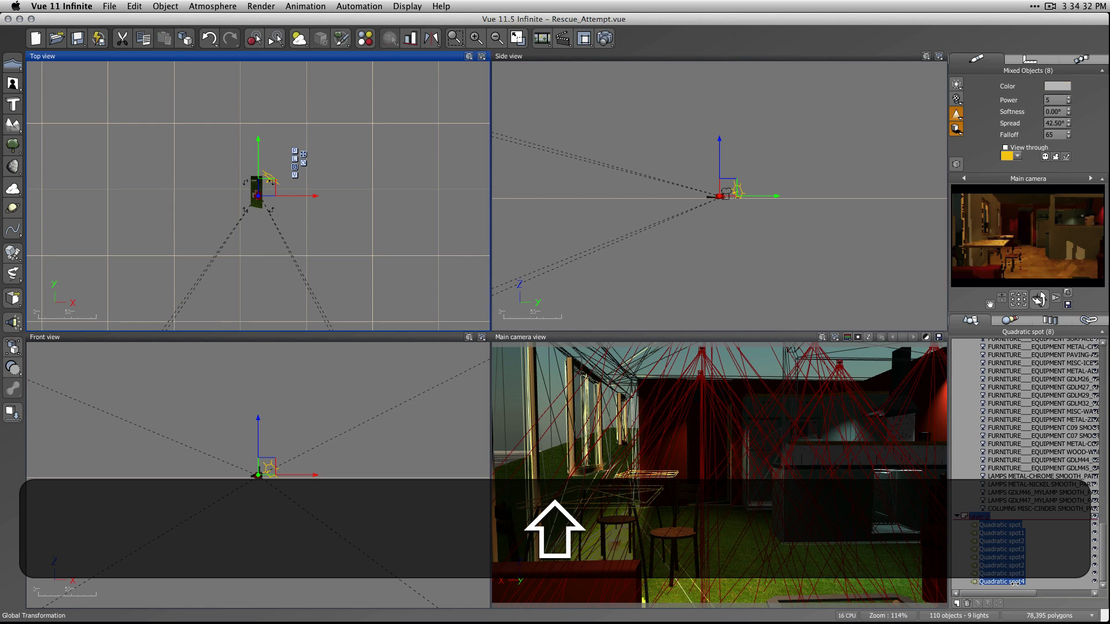
click(1060, 111)
text(5)
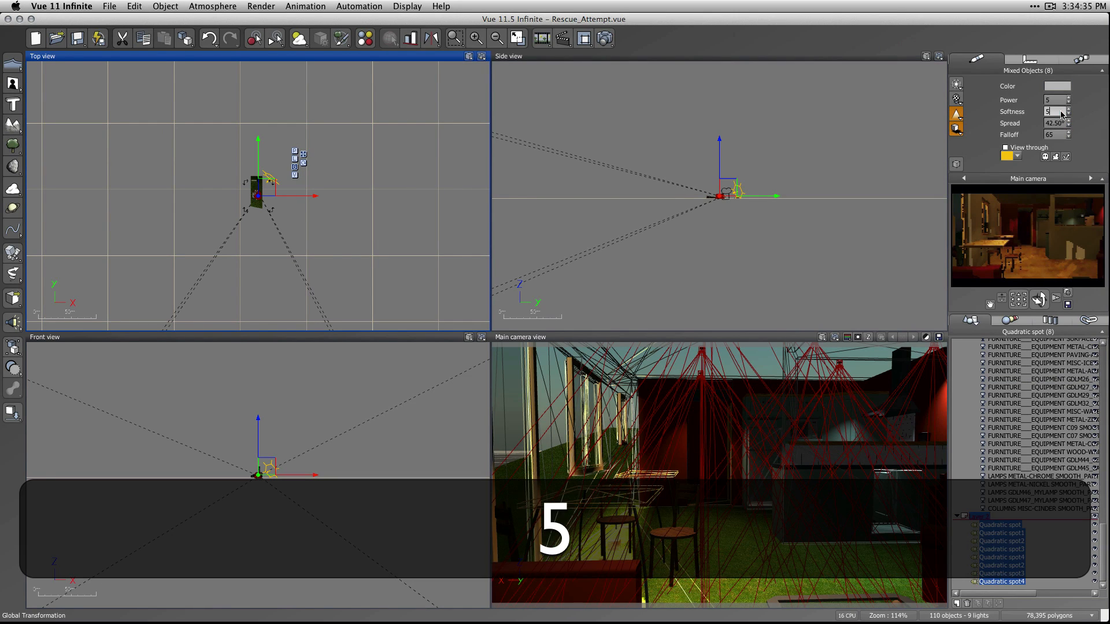
click(1081, 111)
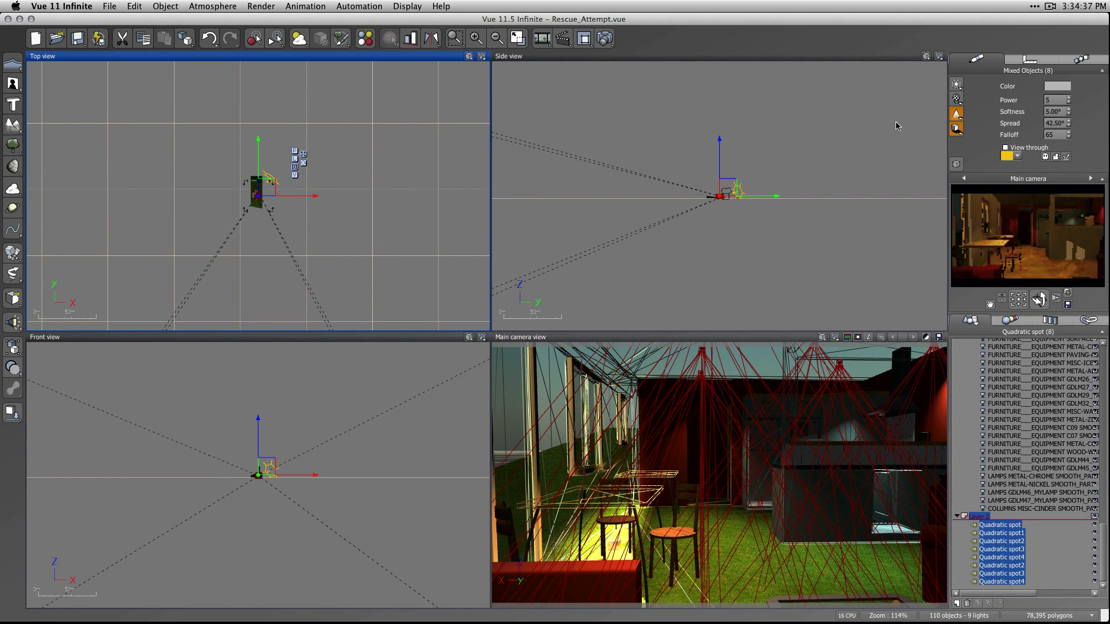
Re-enable volumetric lighting with shadows cast in the volume for the eight spots, adjust its intensity, and accept the light settings.
click(956, 128)
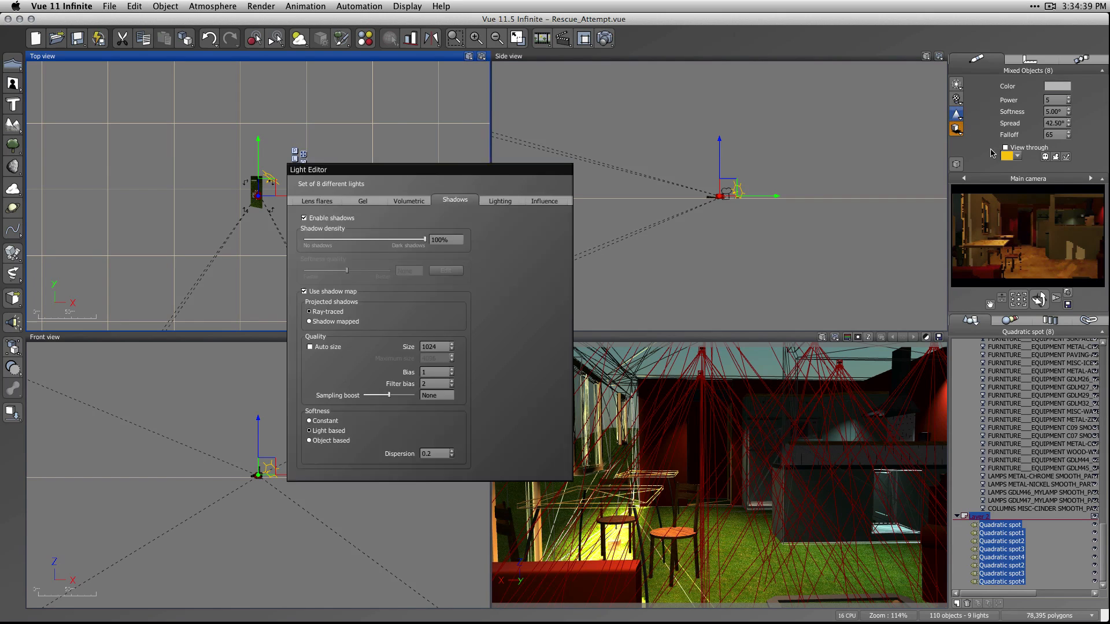
click(349, 224)
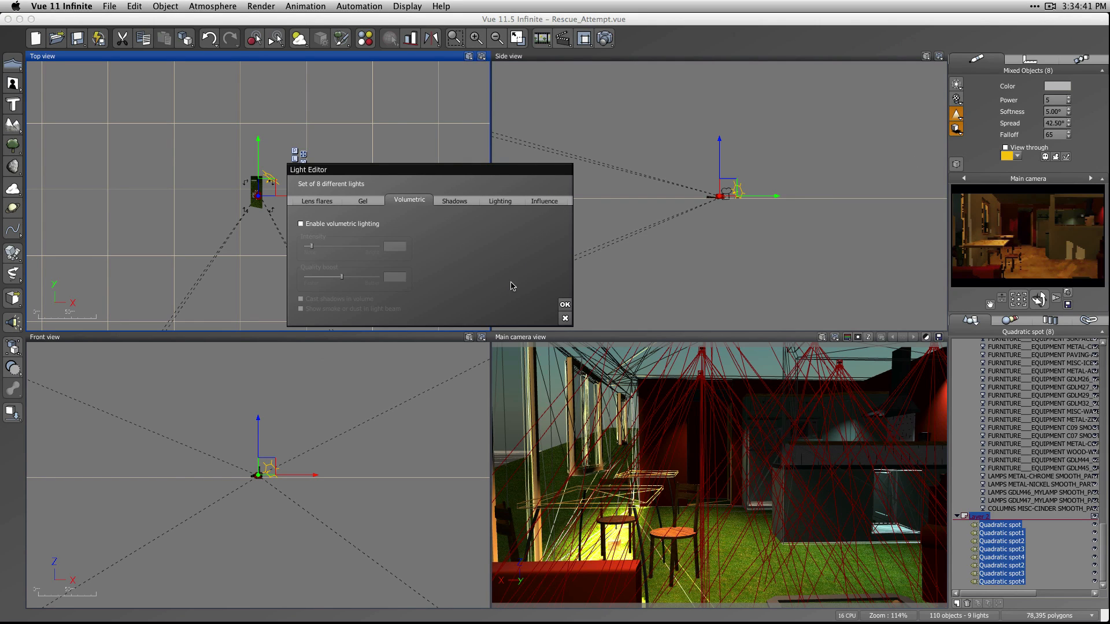
click(311, 226)
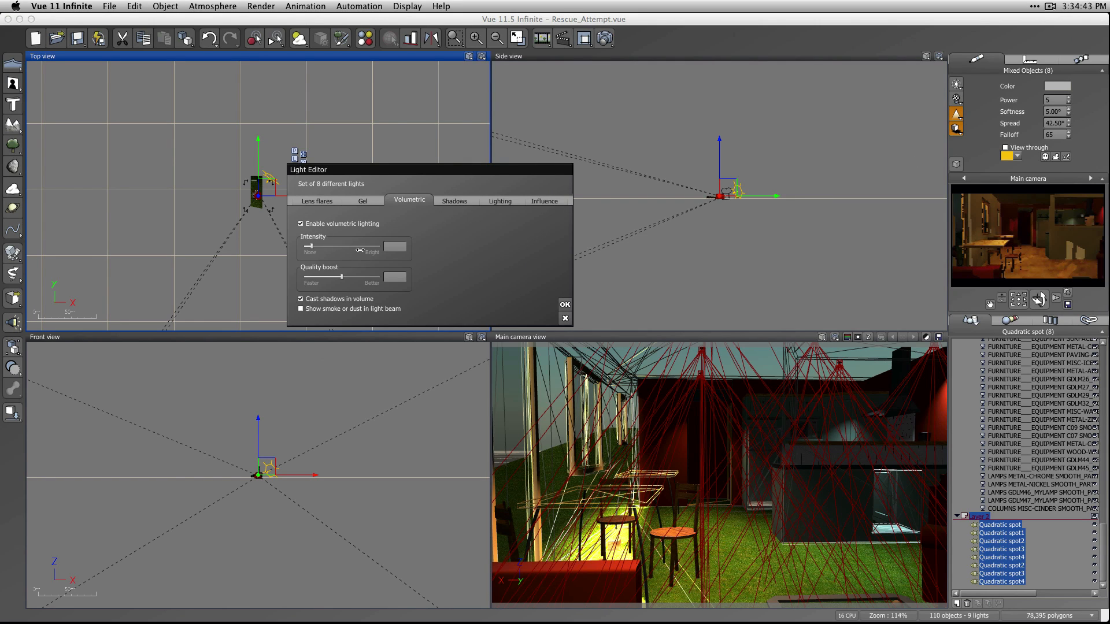
drag(313, 247, 310, 247)
click(457, 201)
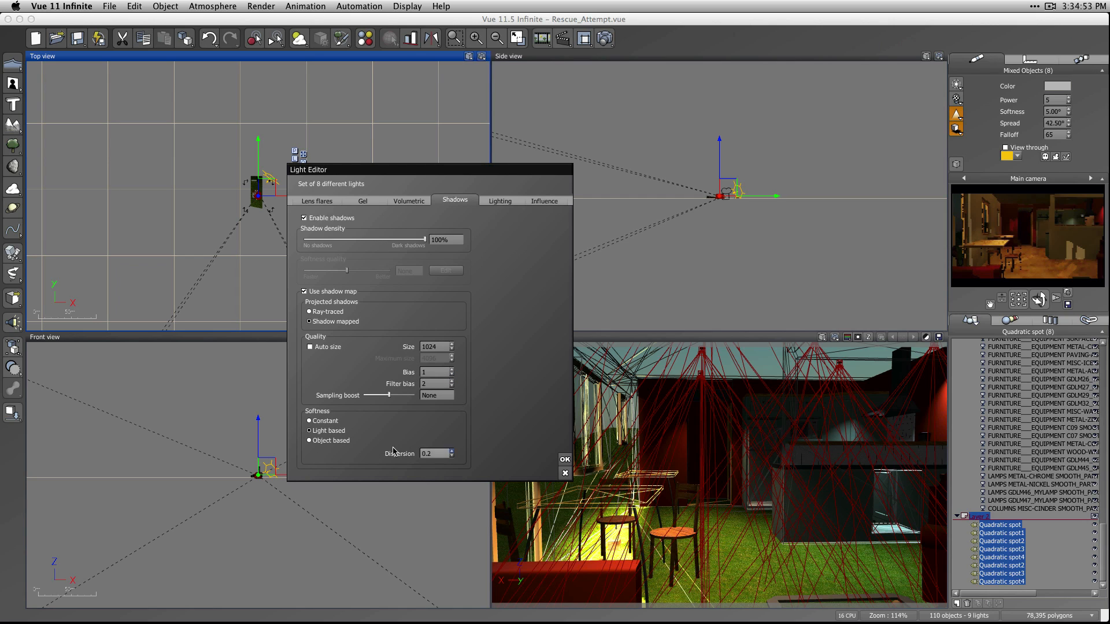
click(564, 461)
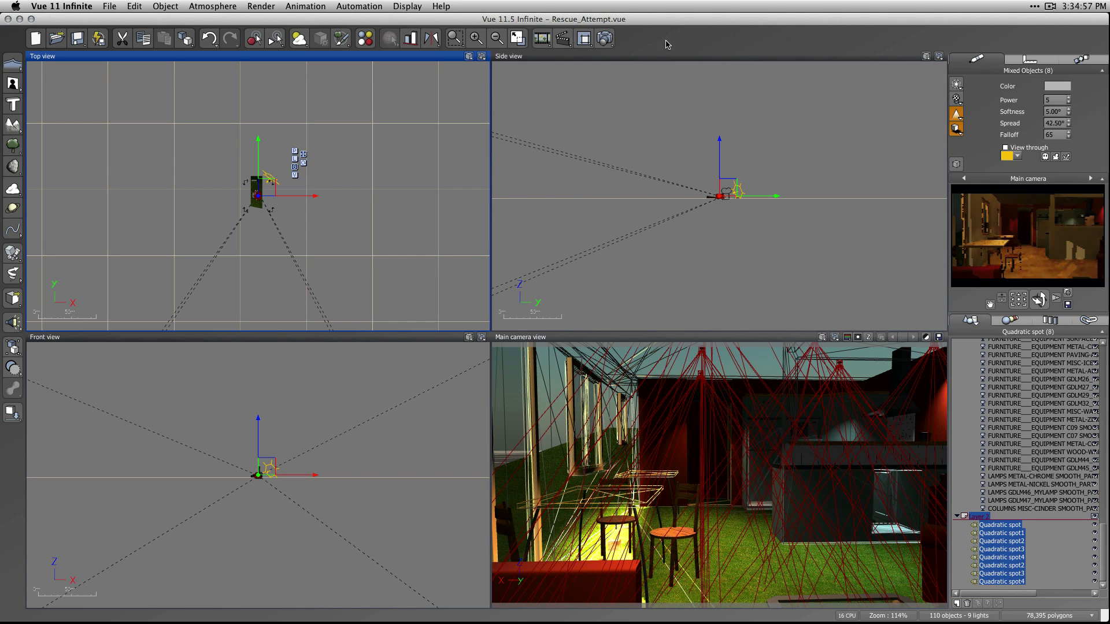
Render the interior with the softened spots and close the render display.
click(604, 38)
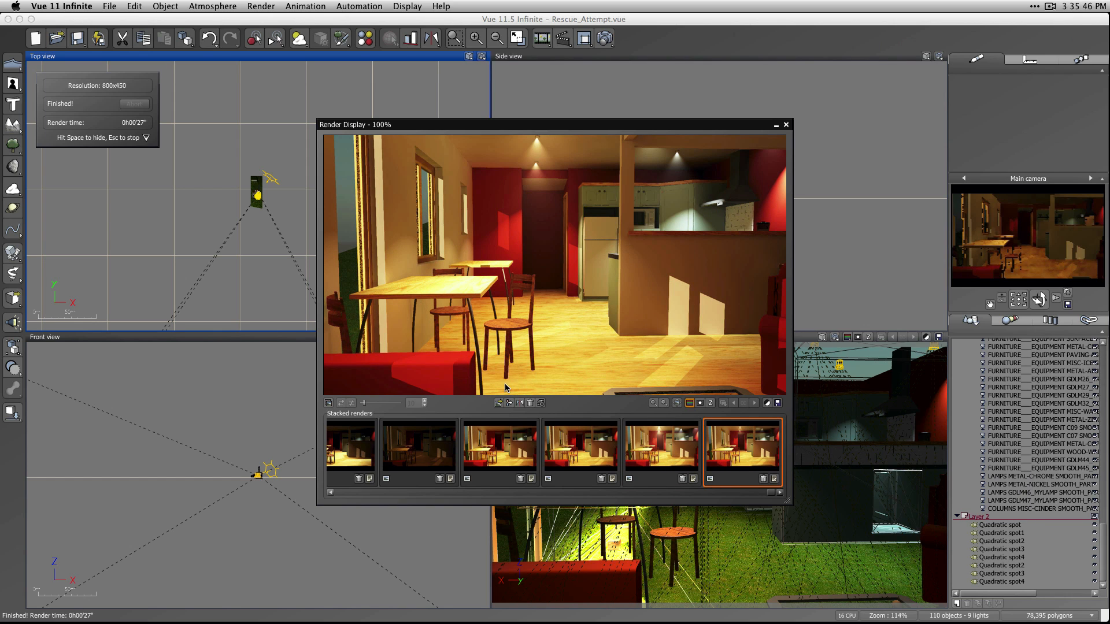
click(786, 125)
Select all eight quadratic spots in Layer 2 and set their softness to 2°.
click(991, 526)
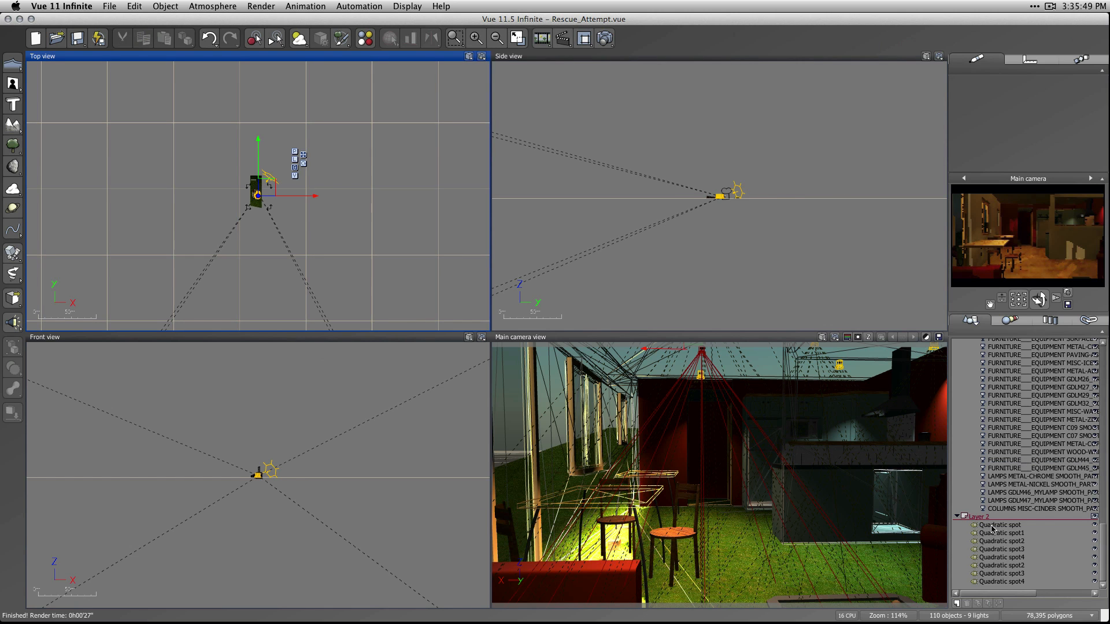
shift+click(1001, 582)
click(1053, 112)
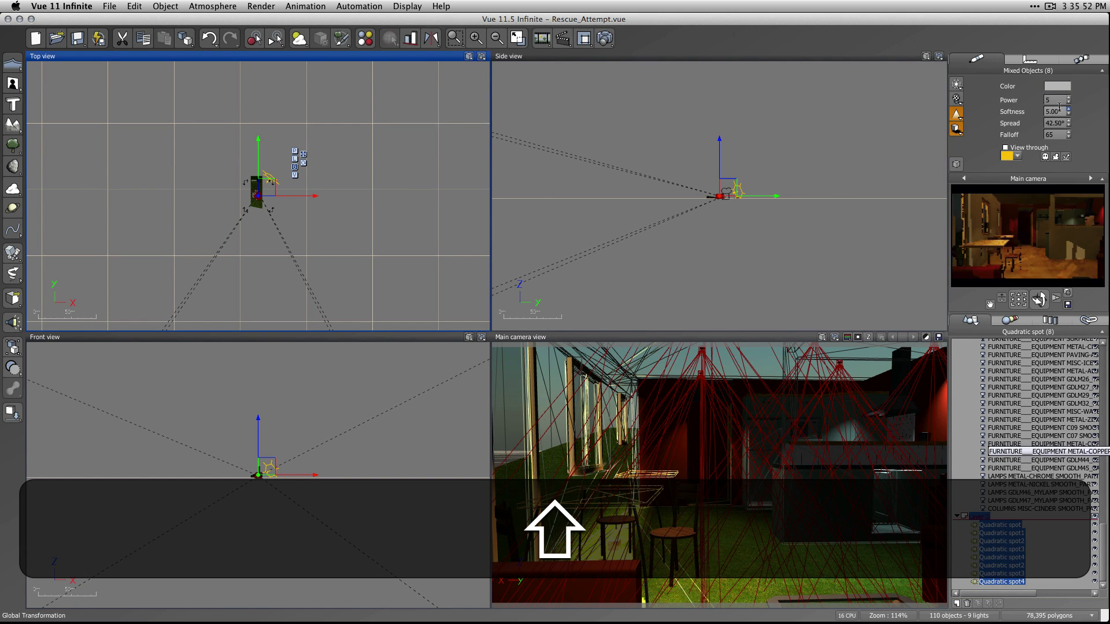
text(2)
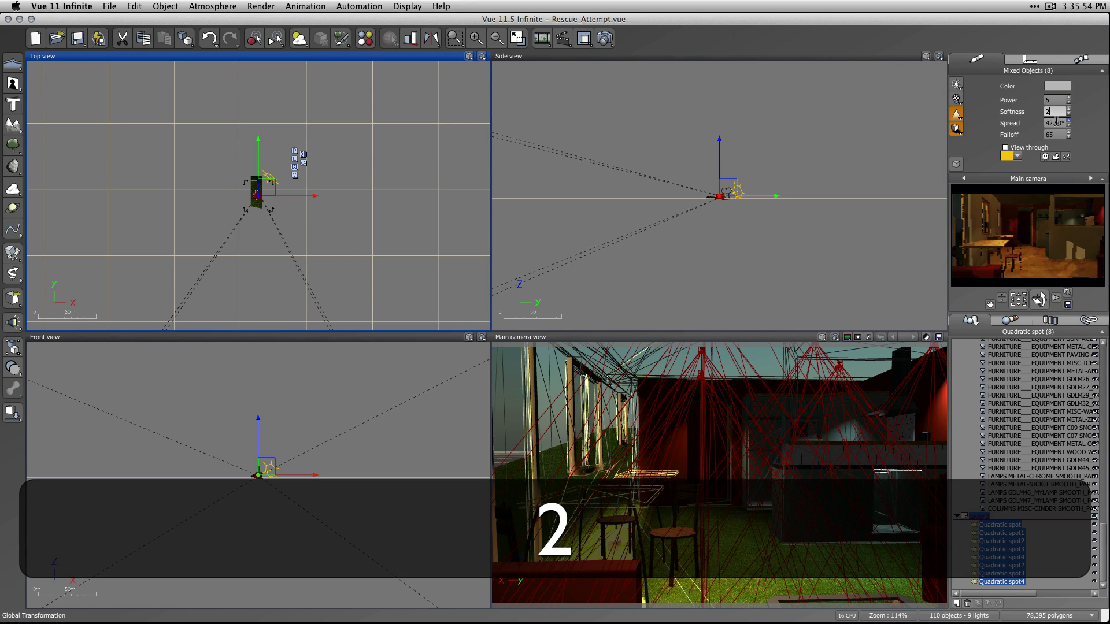
click(630, 40)
click(604, 39)
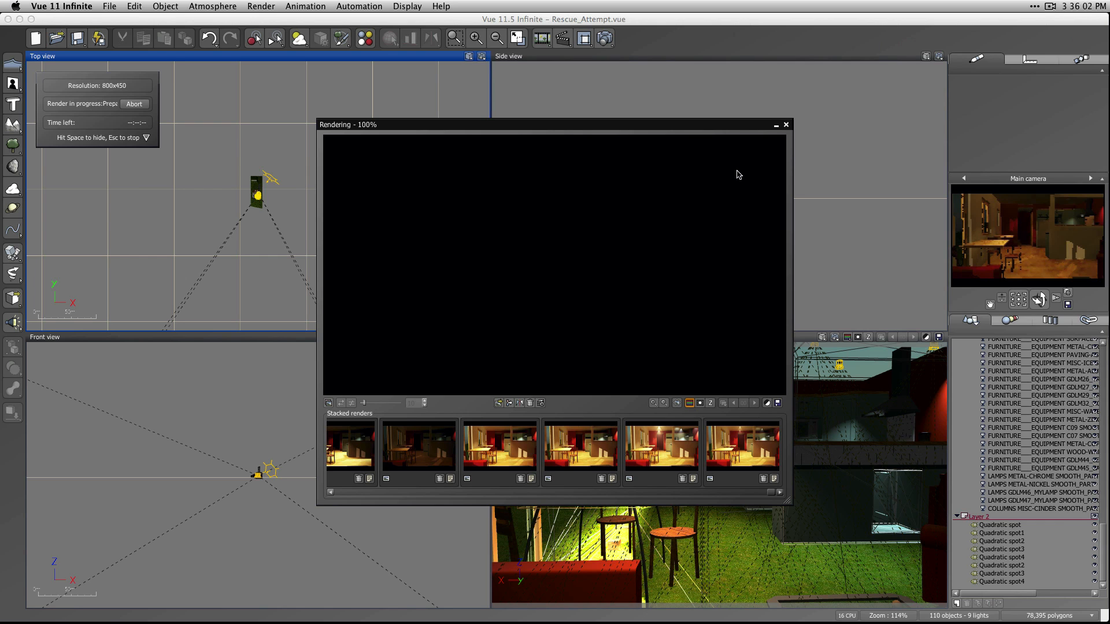
key(Escape)
key(Escape)
click(786, 126)
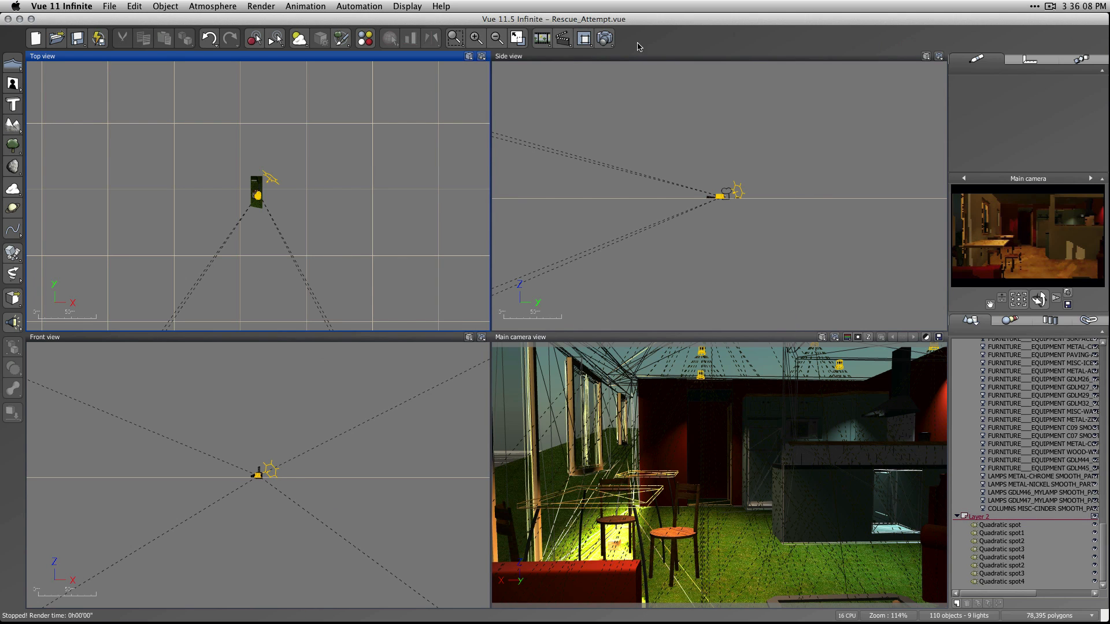
click(606, 40)
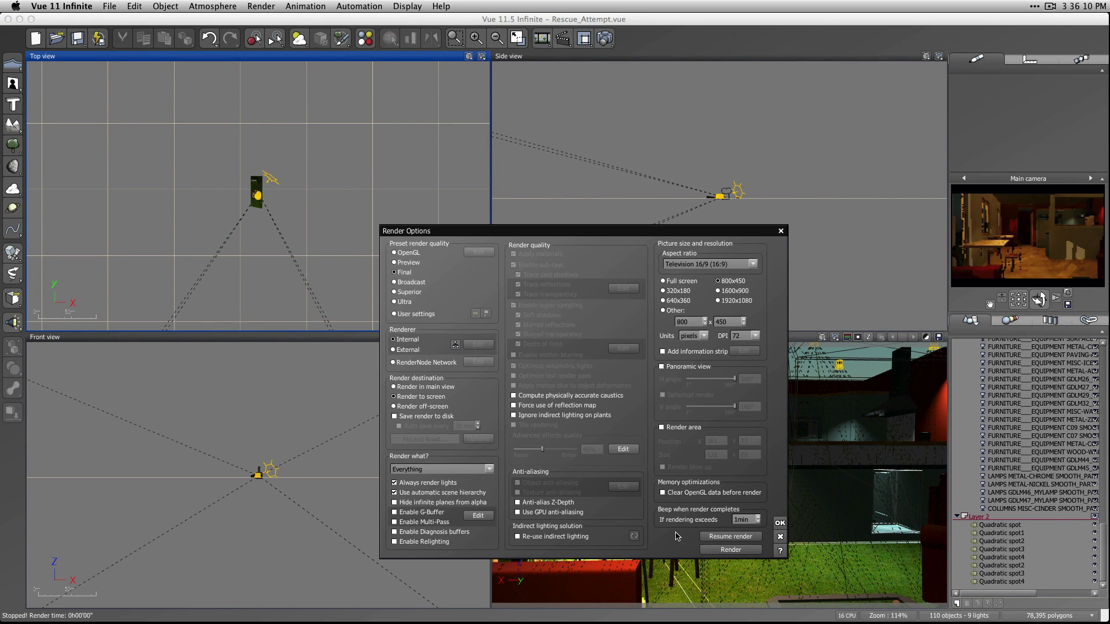
click(780, 537)
Review the shadow settings of all eight quadratic spots, test-render the interior, and close the render display.
click(998, 525)
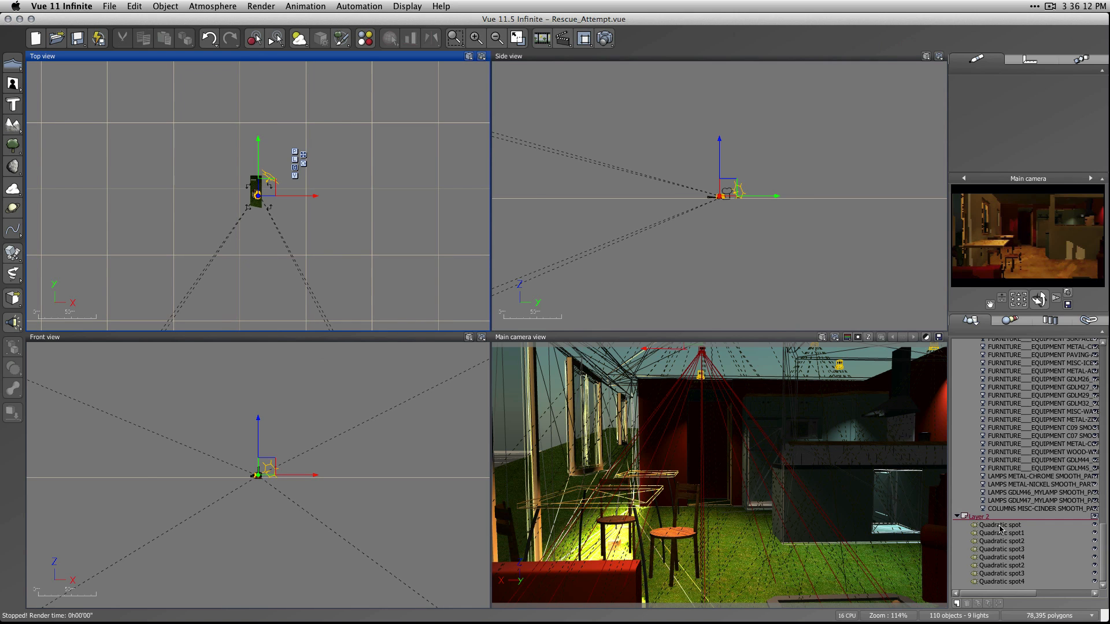
shift+click(1011, 582)
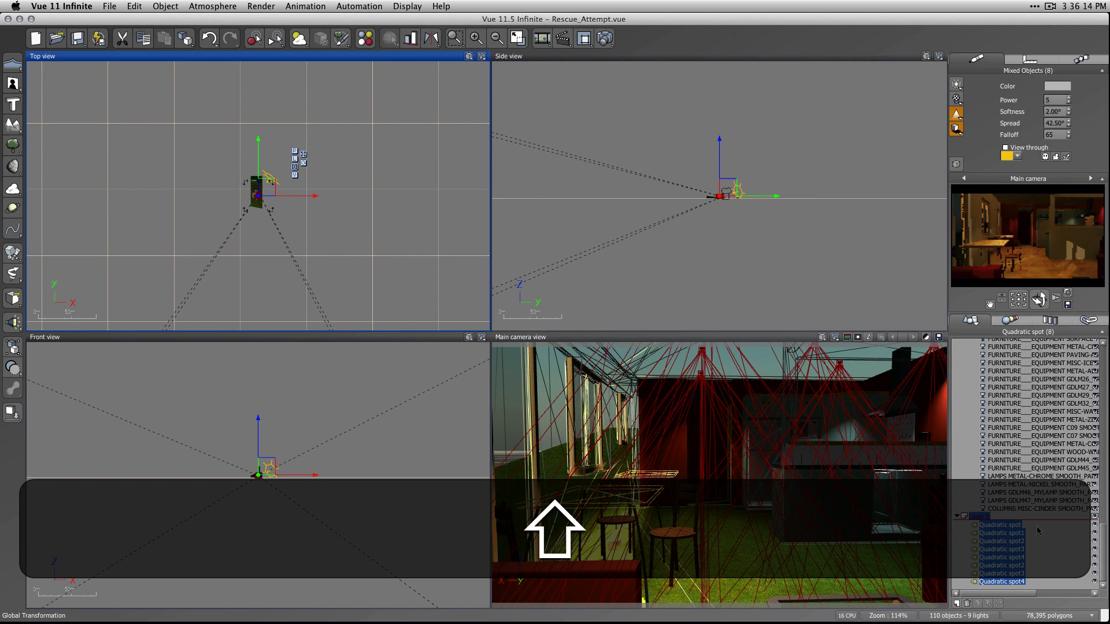
click(956, 129)
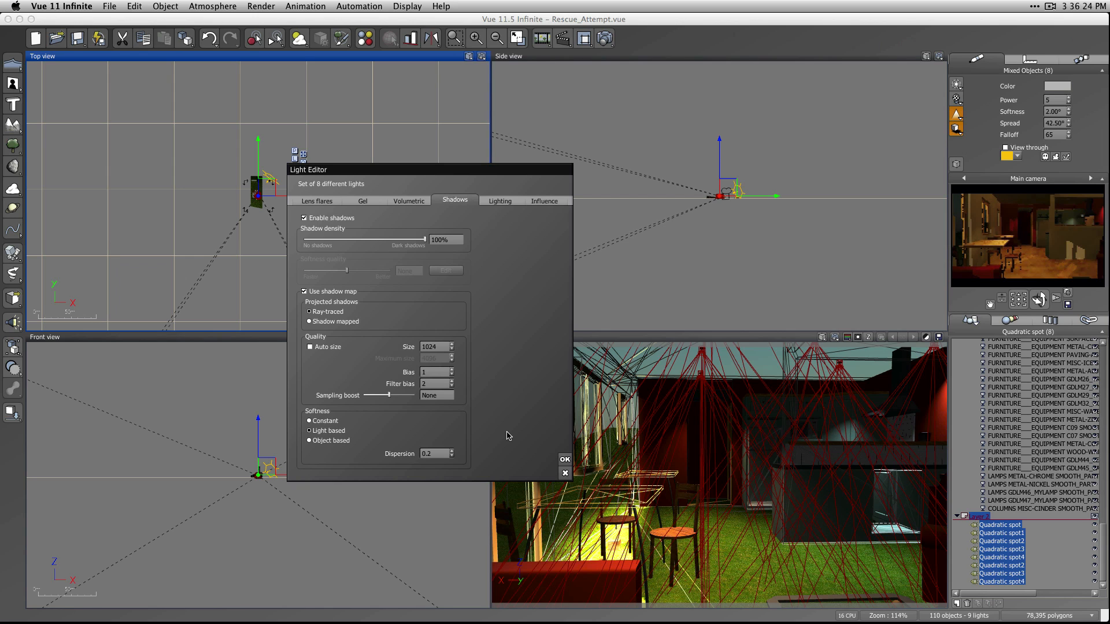
click(563, 460)
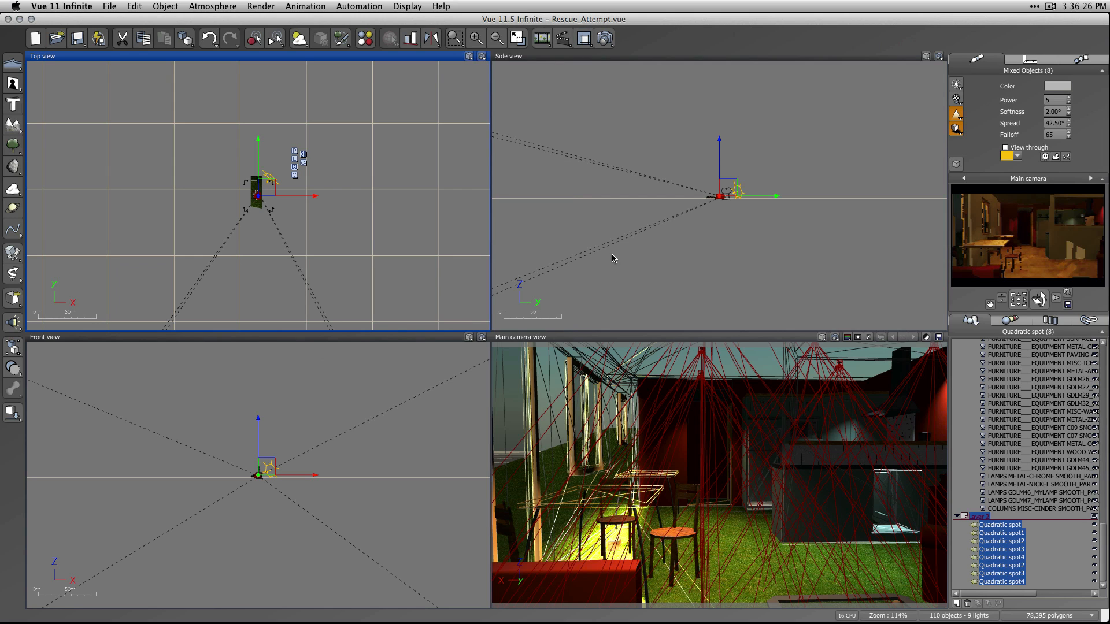
click(605, 38)
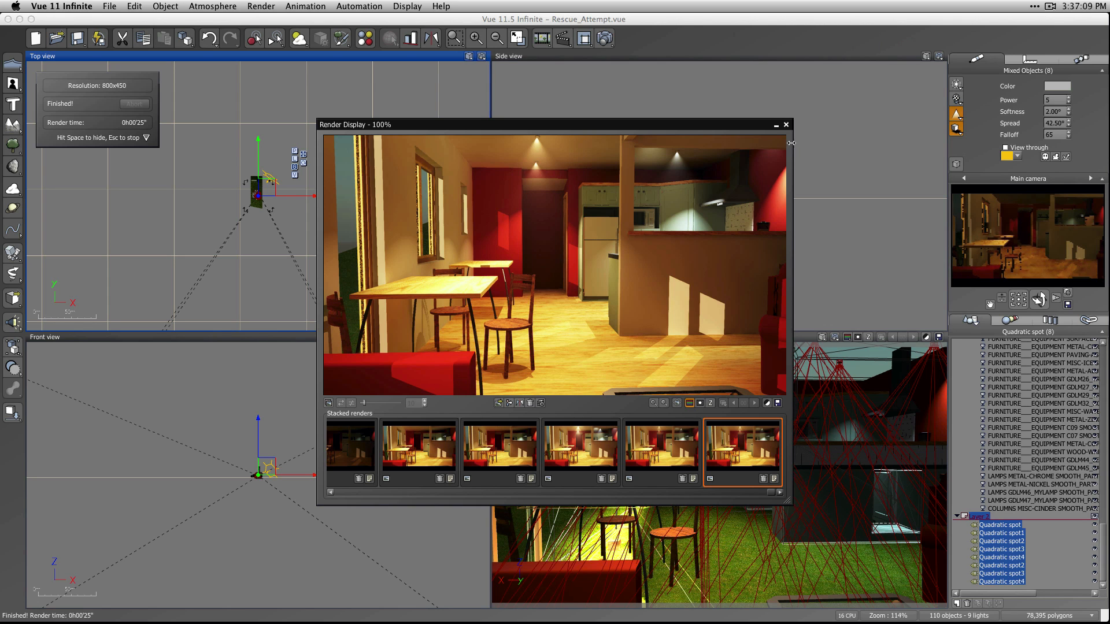
click(786, 125)
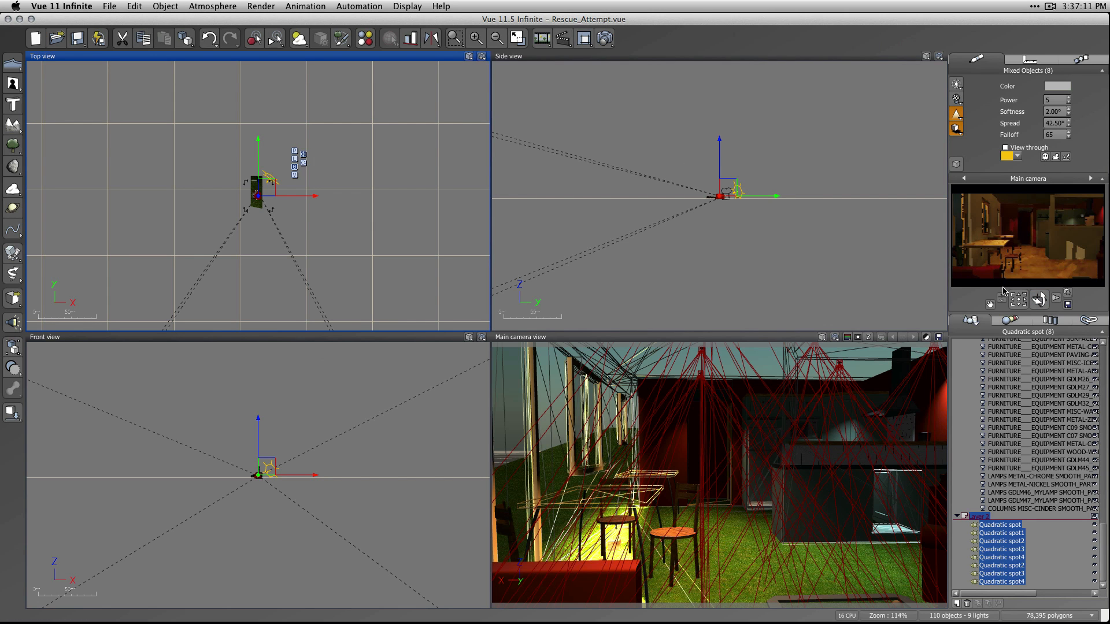
Turn the main camera toward the lounge fireplace, deselect everything, and start a test render but cancel it.
drag(1018, 299, 982, 298)
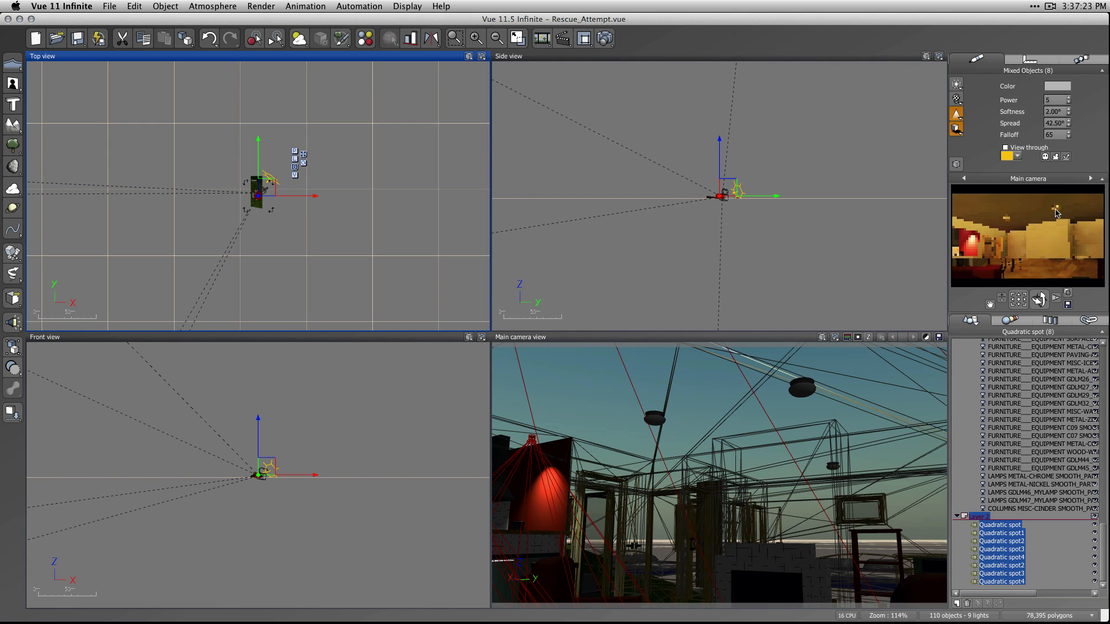
key(super+d)
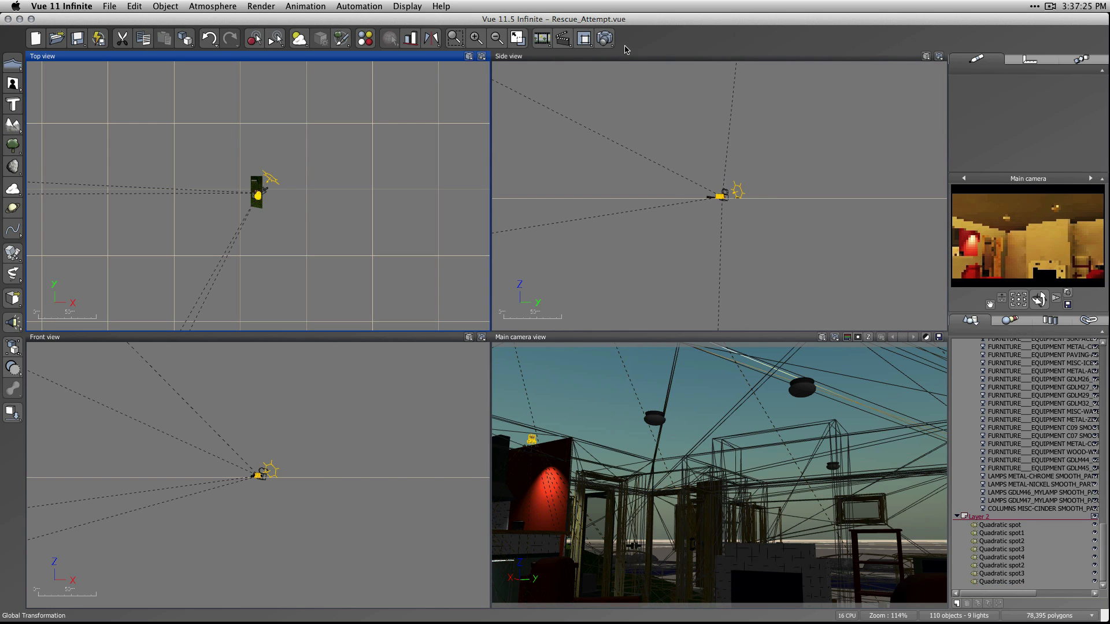
click(605, 38)
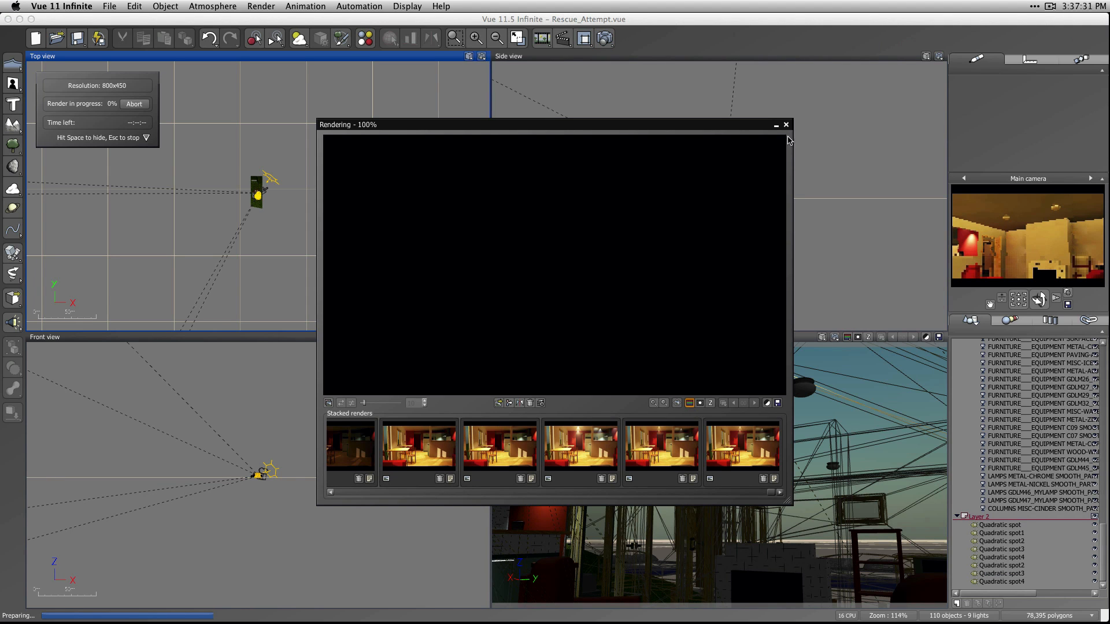
key(Escape)
key(Escape)
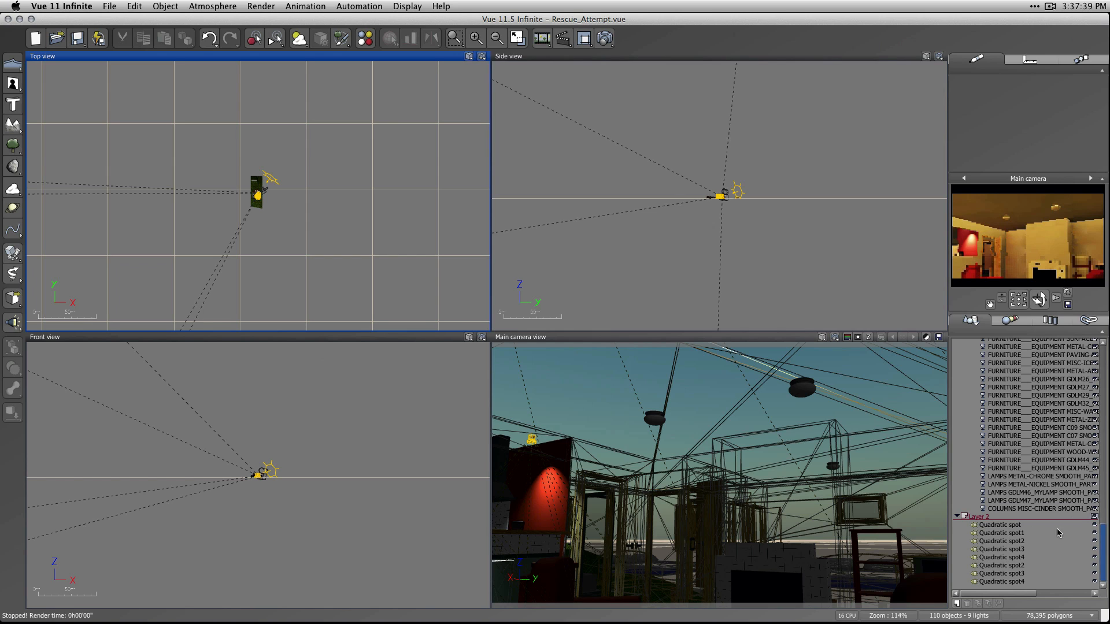
Collapse Layer 2 and add a new empty layer below it.
click(956, 516)
click(957, 602)
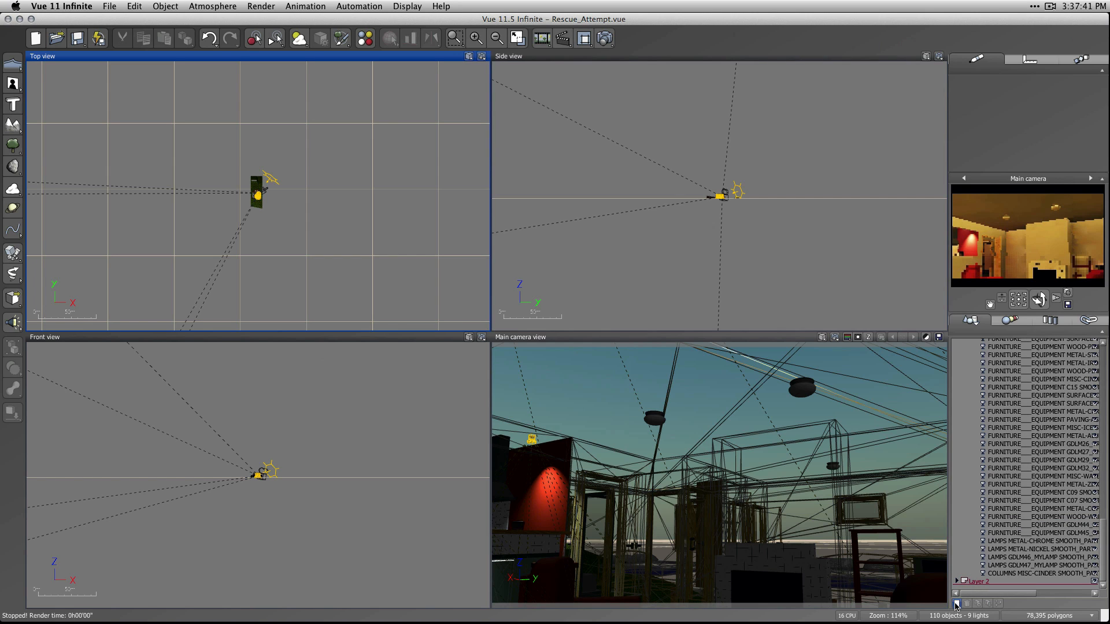
drag(1102, 545, 1103, 556)
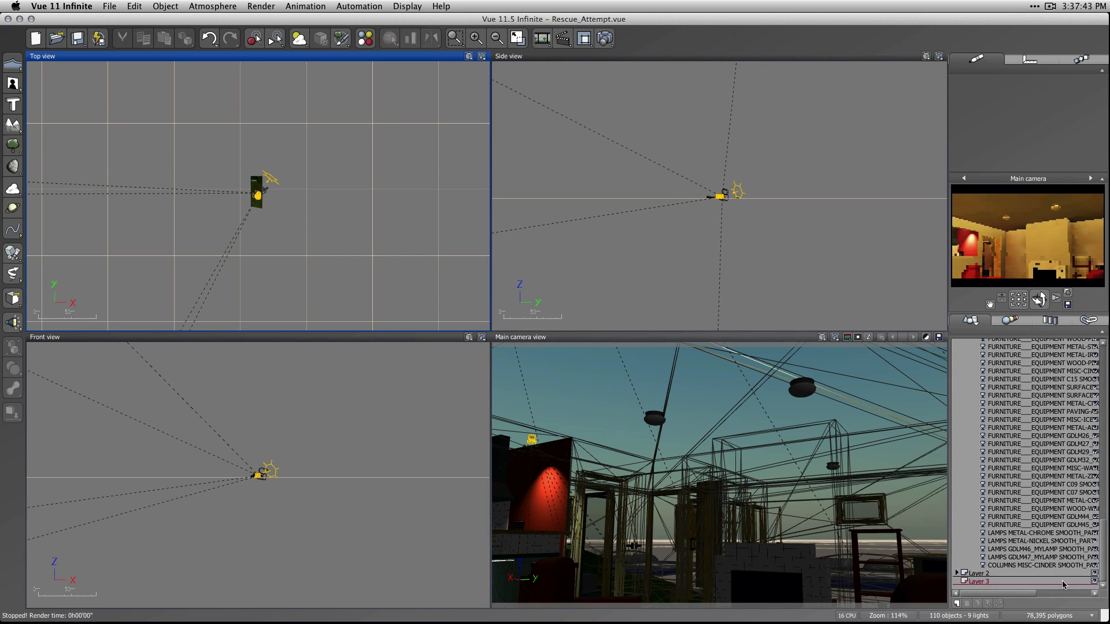
Rename Layer 2, which holds the quadratic spots, as Down Lights.
double_click(975, 583)
click(977, 574)
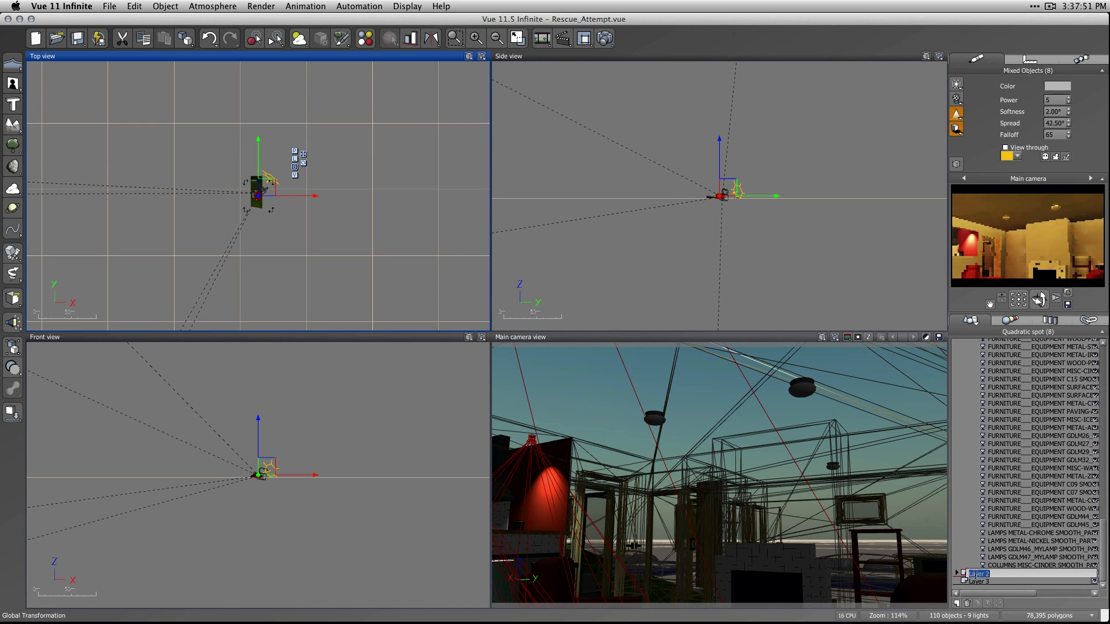
double_click(975, 575)
text(Down Li)
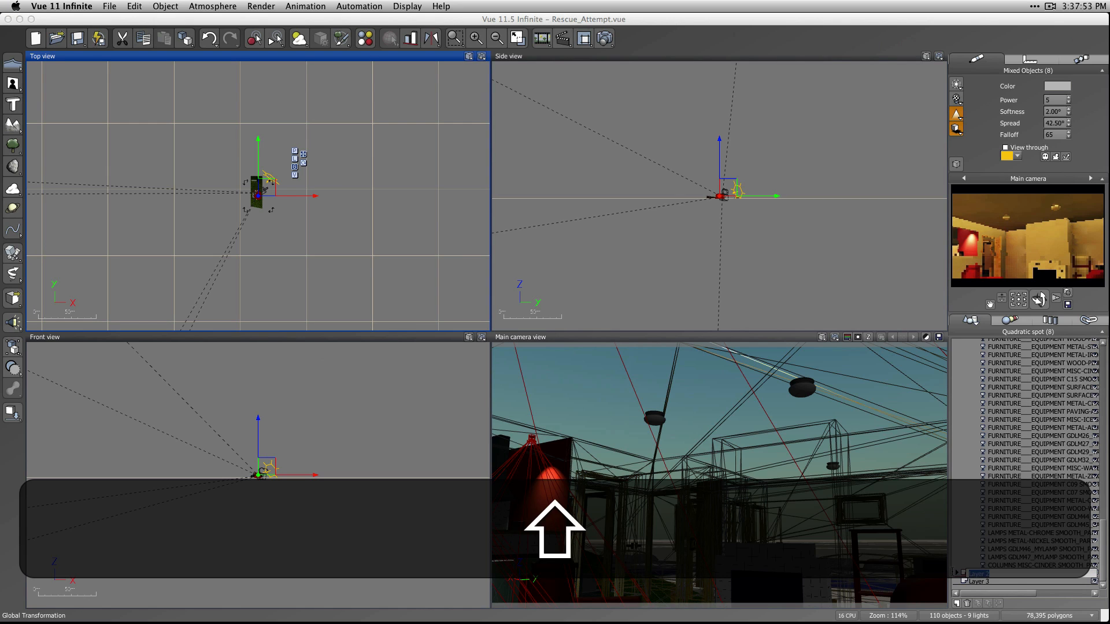
text(ght)
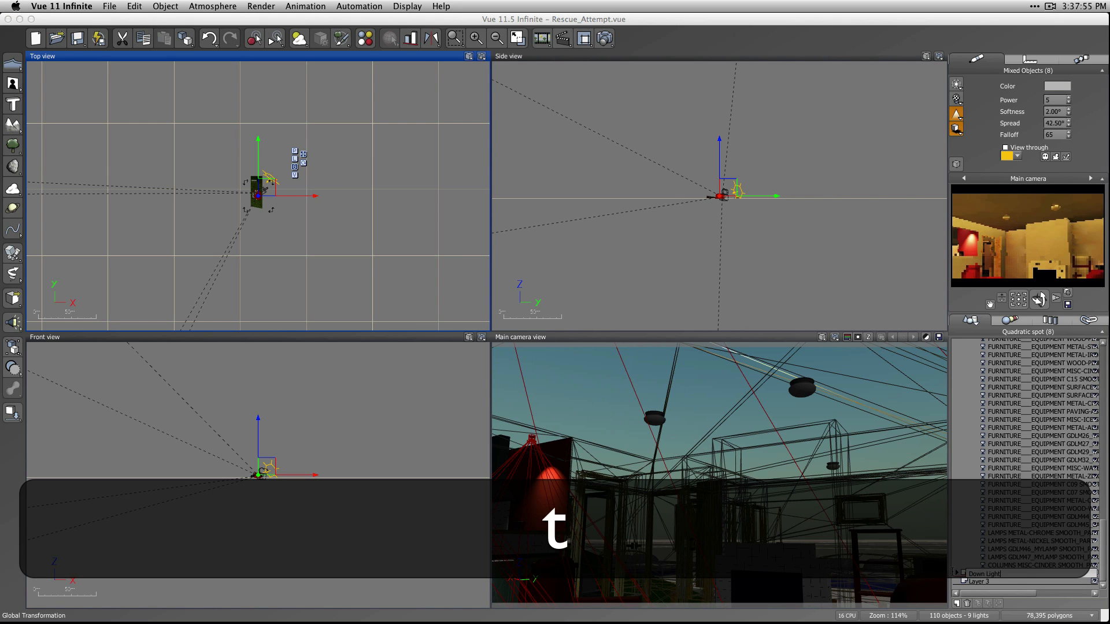
key(Return)
Rename the empty Layer 3 as Lounge Lights.
click(978, 581)
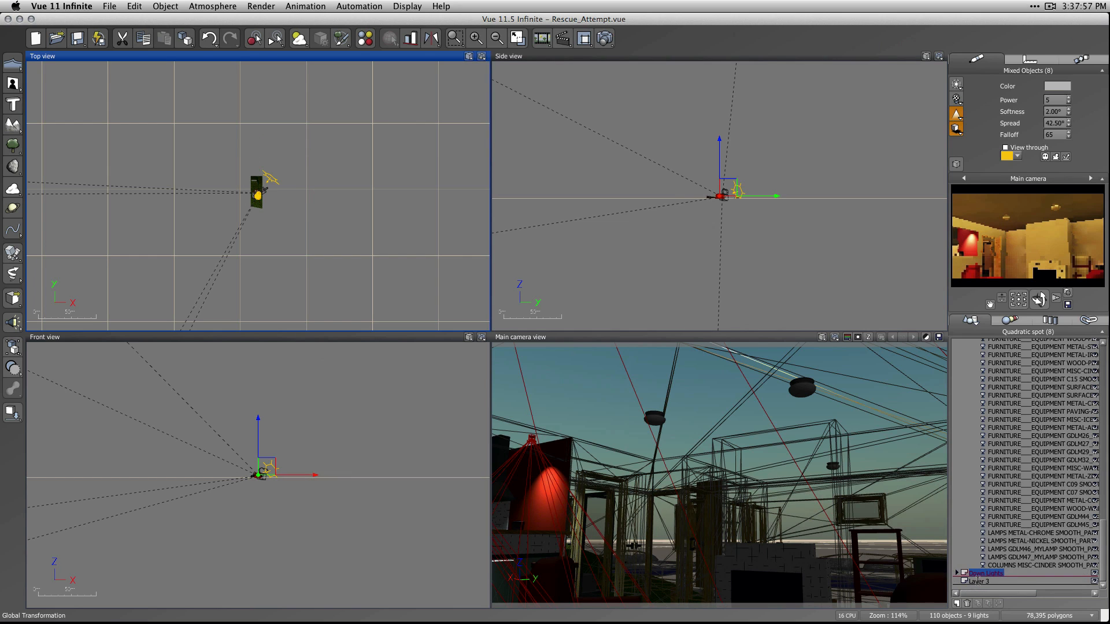
double_click(969, 581)
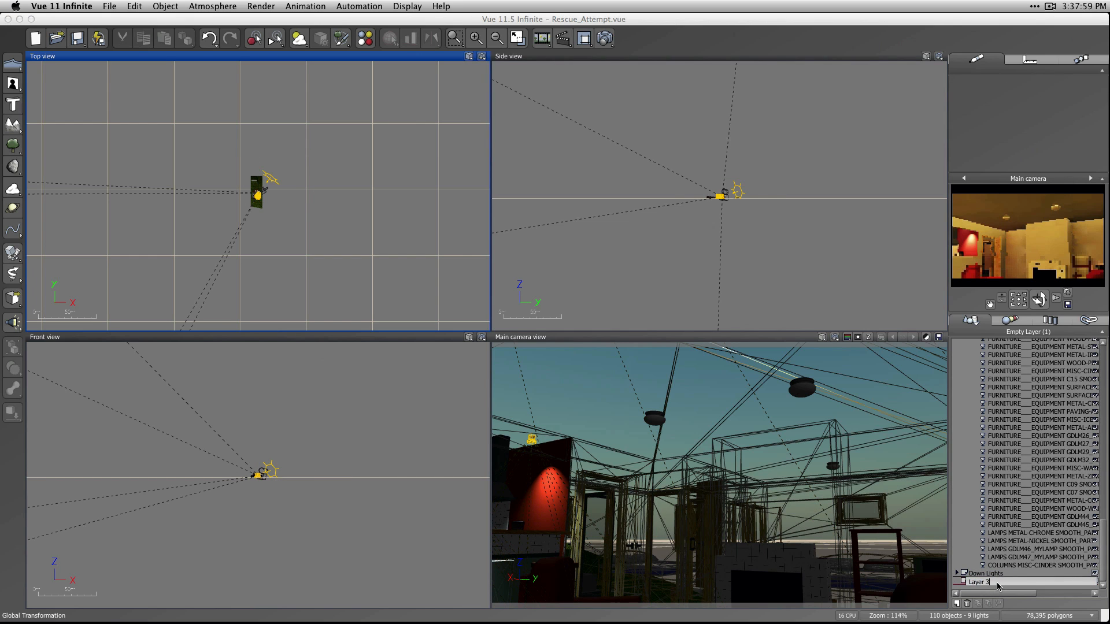
text(Lou)
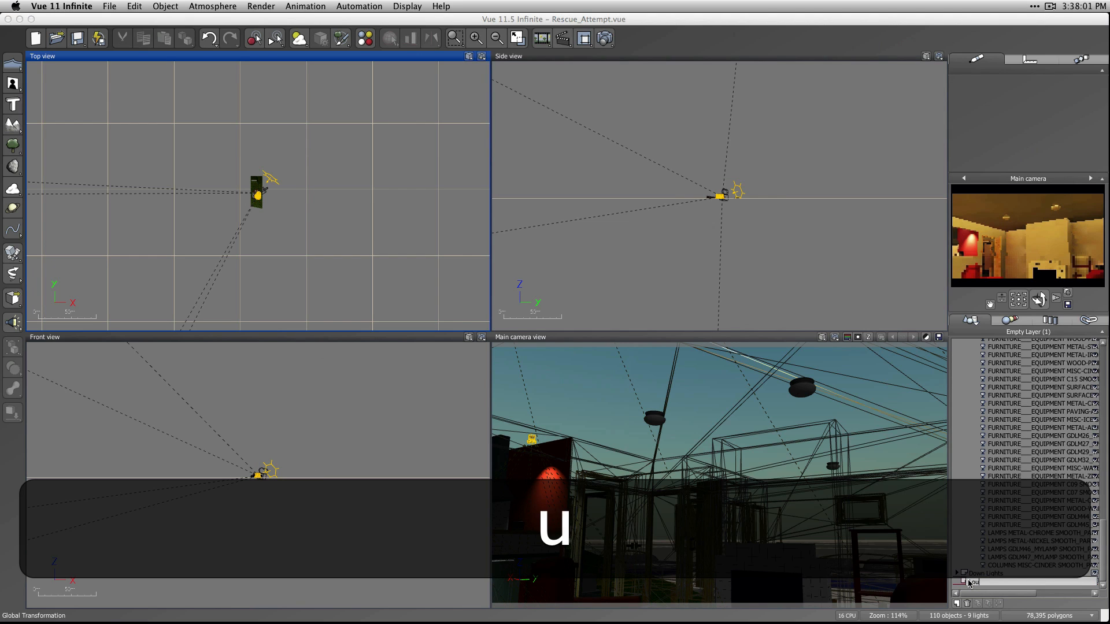
text(nge Lights)
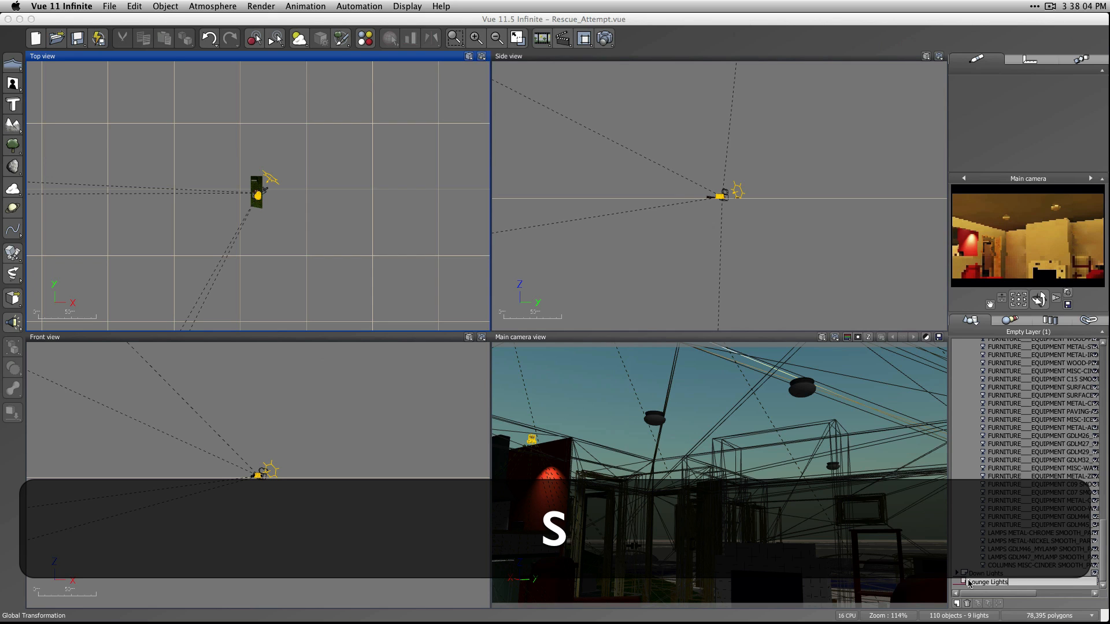
key(Return)
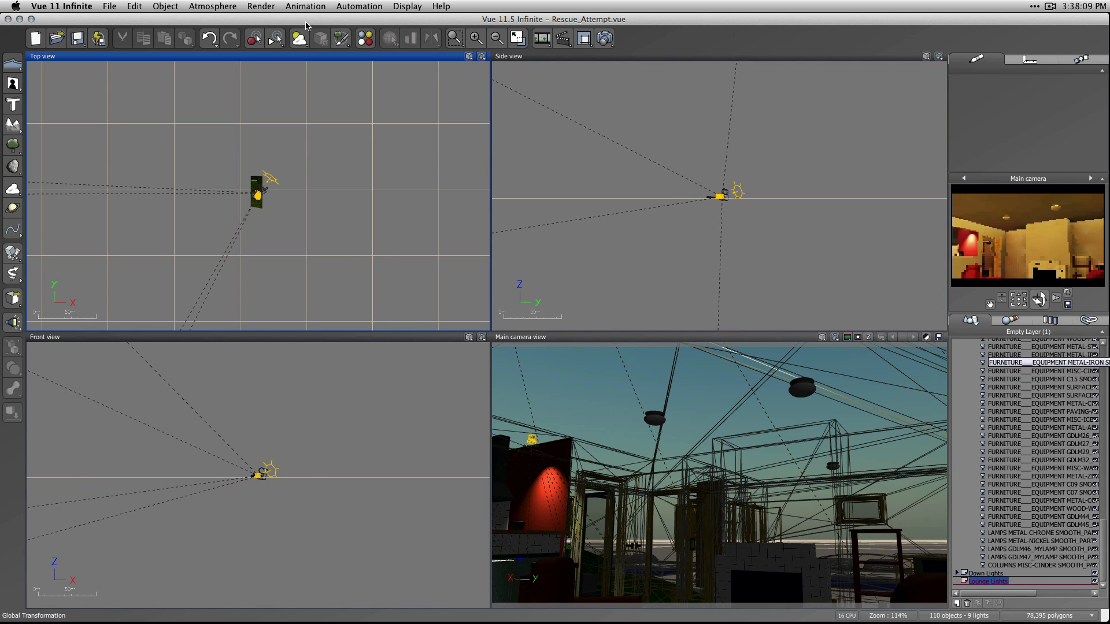
Open the scene's material summary and inspect the GDLM46_MYLAMP material and where the objects using it sit in the house.
click(365, 38)
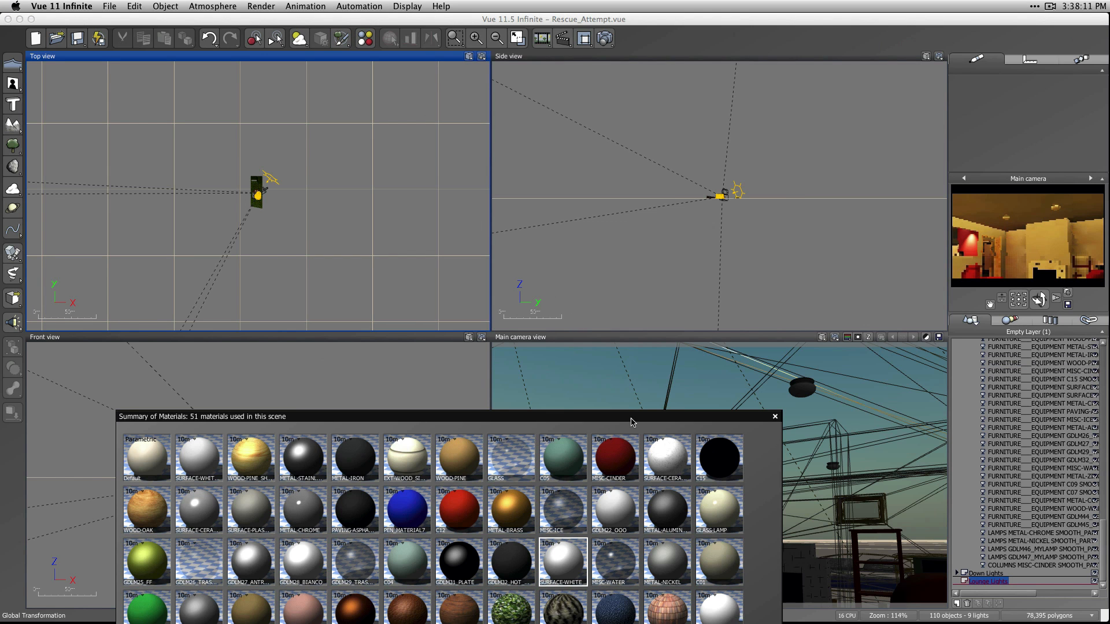
drag(631, 423, 540, 309)
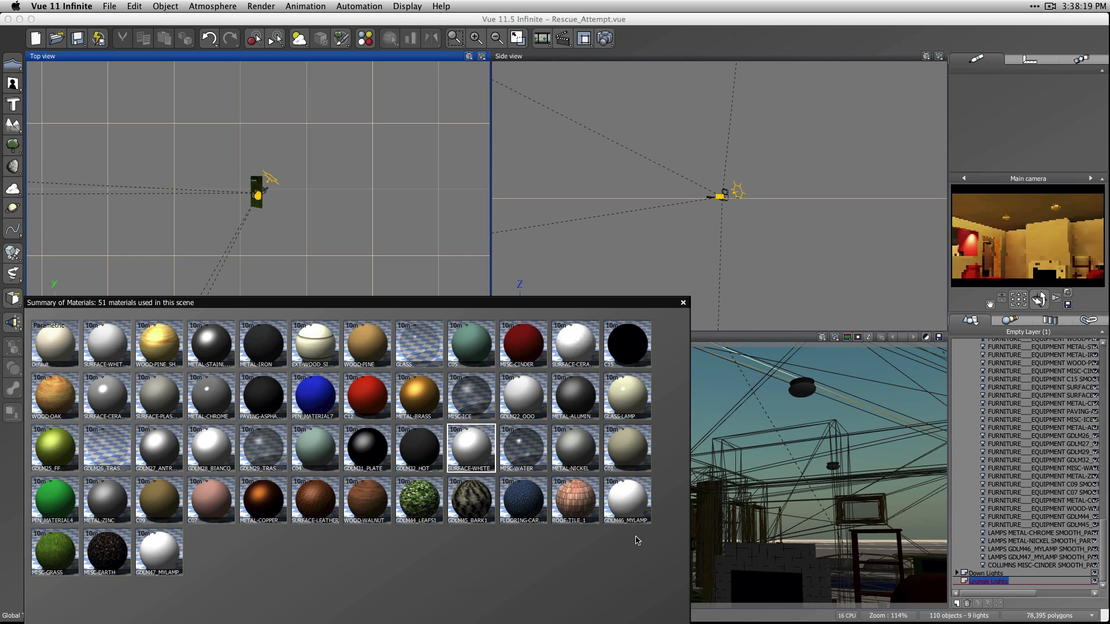
click(643, 503)
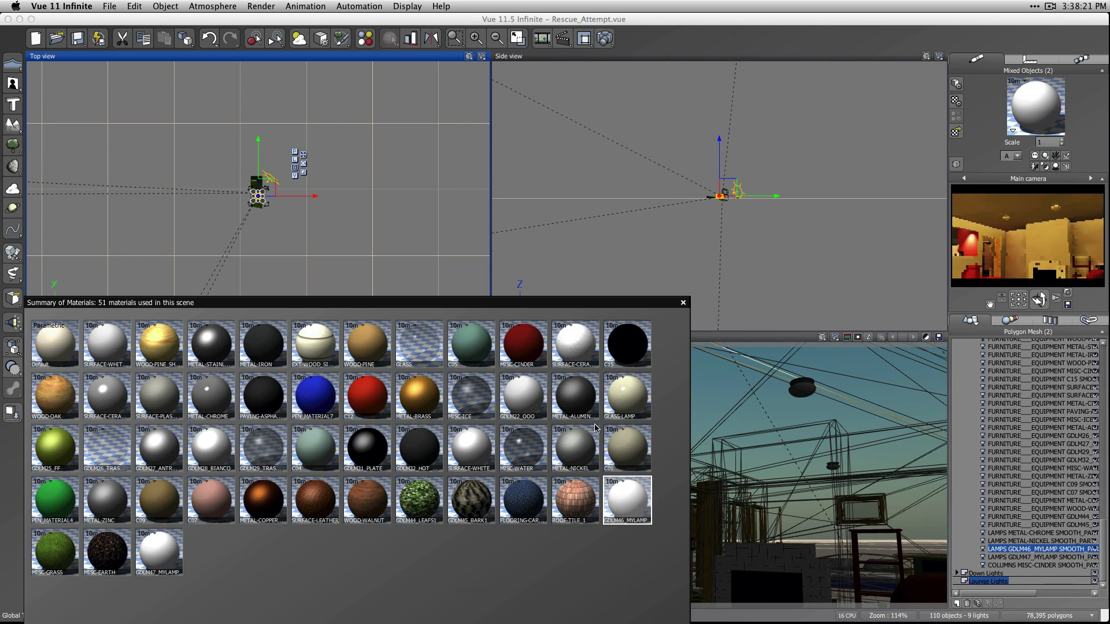
scroll(277, 203, up, 5)
scroll(291, 193, up, 6)
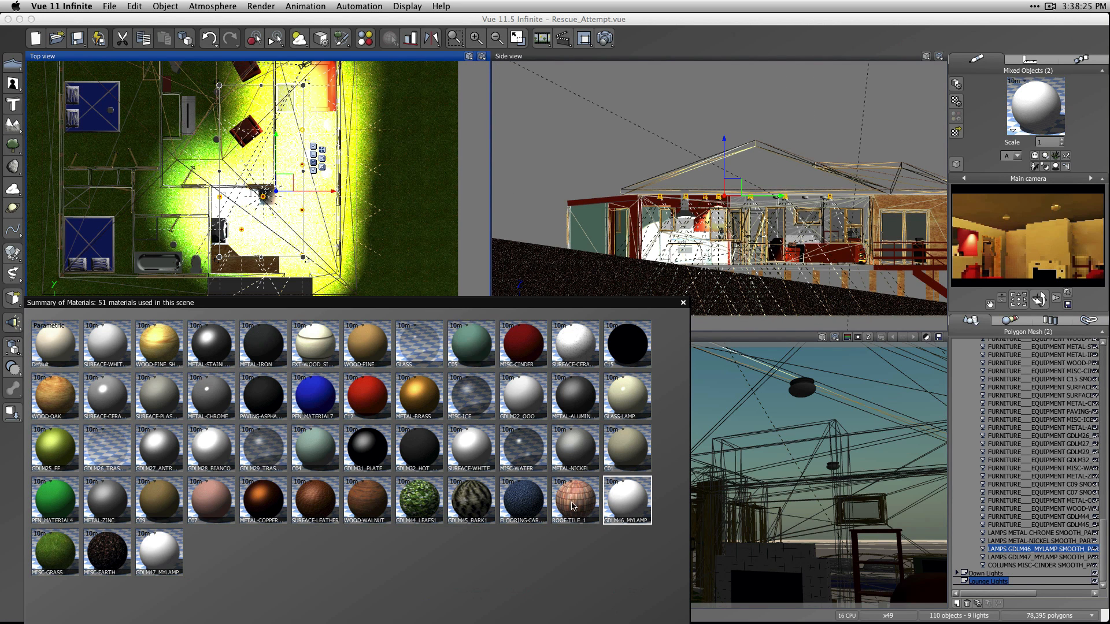
double_click(630, 509)
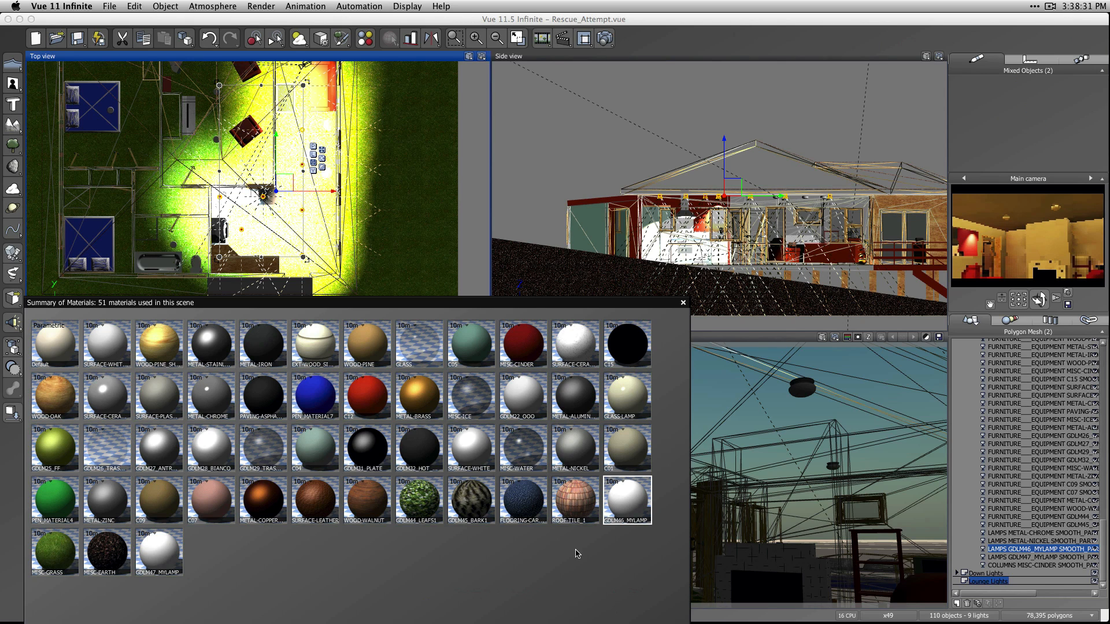
Check which objects use the SURFACE-WHITE, SURFACE-CERA, GDLM28_BIANCO and GDLM47_MYLAMP materials to locate the lounge ceiling lamps.
click(471, 448)
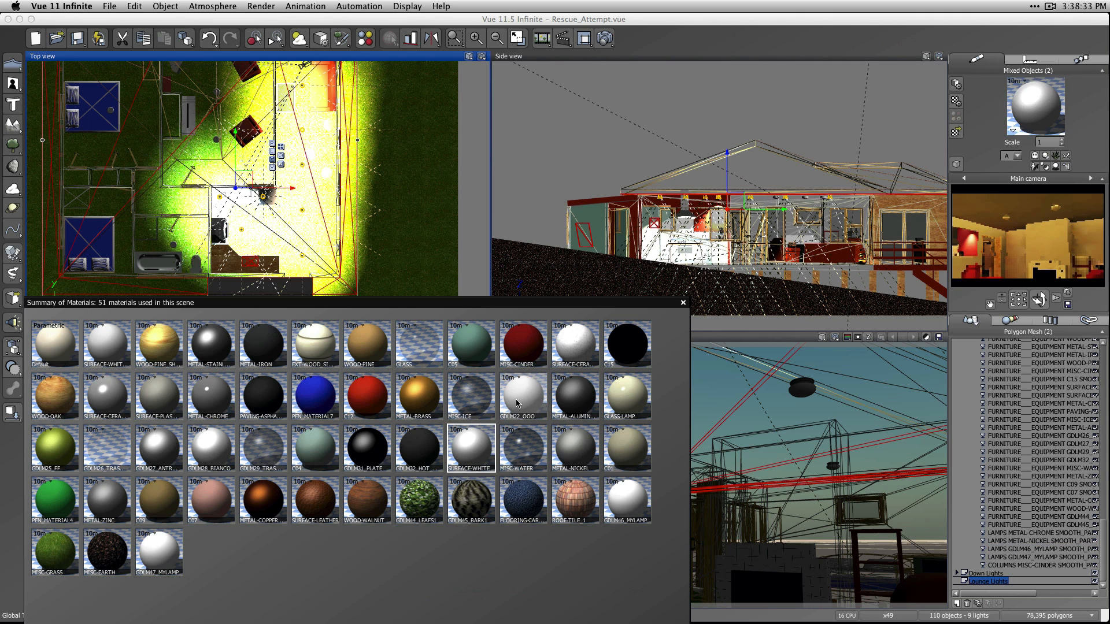
click(575, 361)
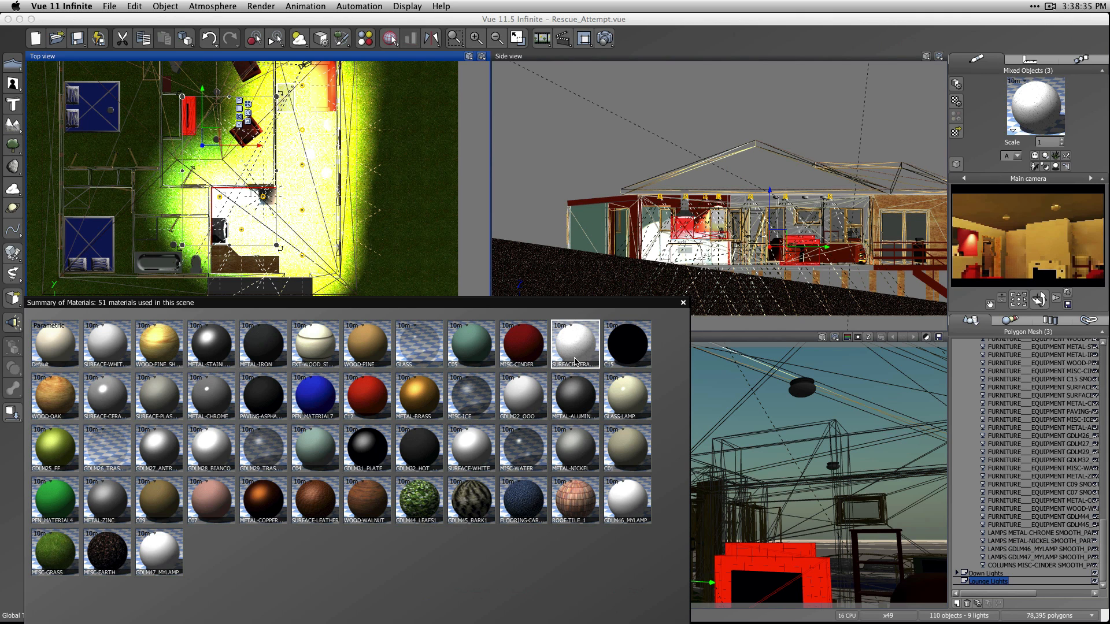
click(200, 453)
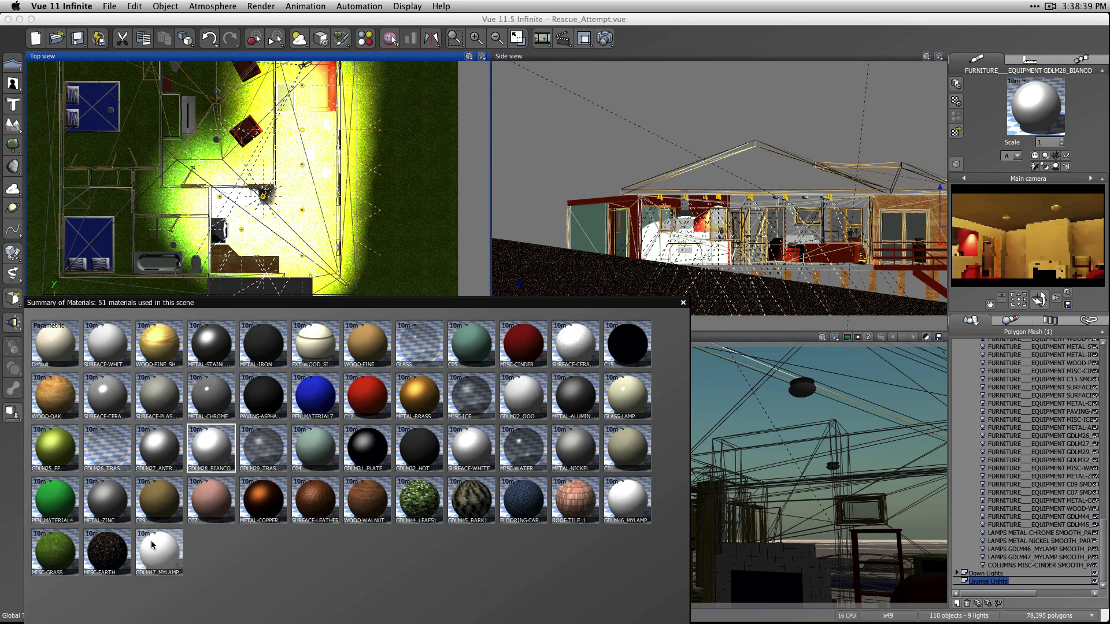
click(171, 555)
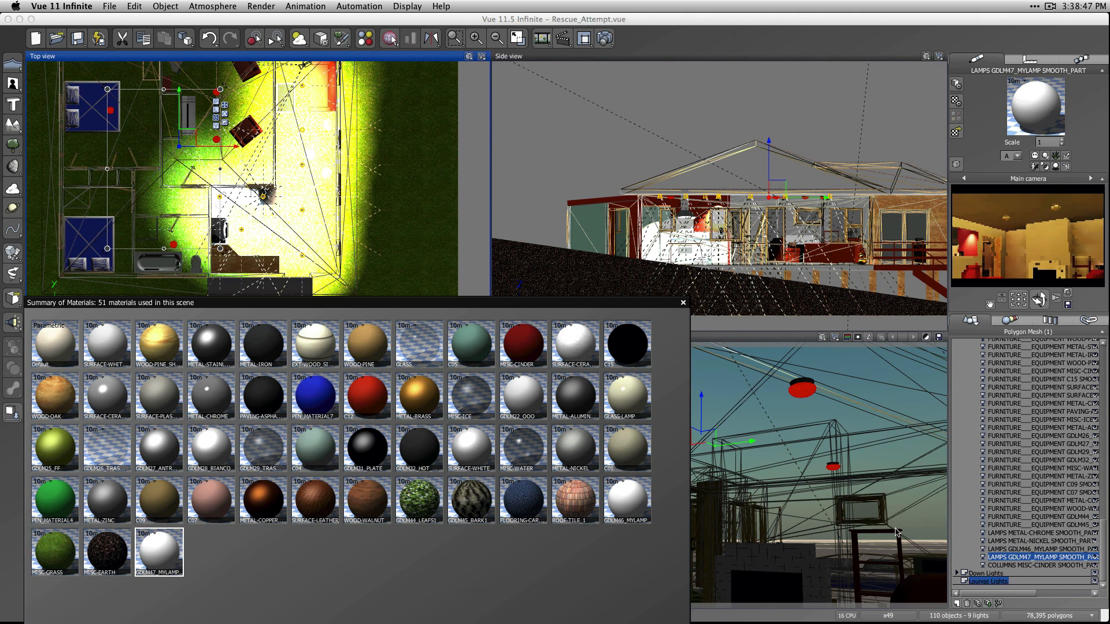
Duplicate the GDLM47_MYLAMP lamps mesh and move the copy into the Lounge Lights layer.
right_click(1073, 560)
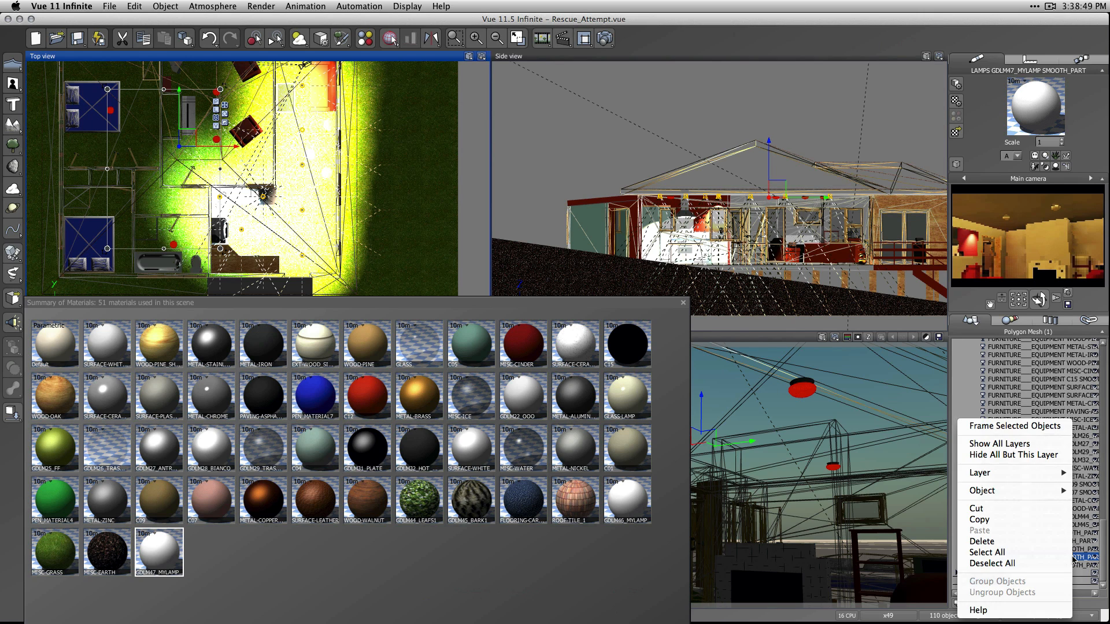
mouse_move(1036, 491)
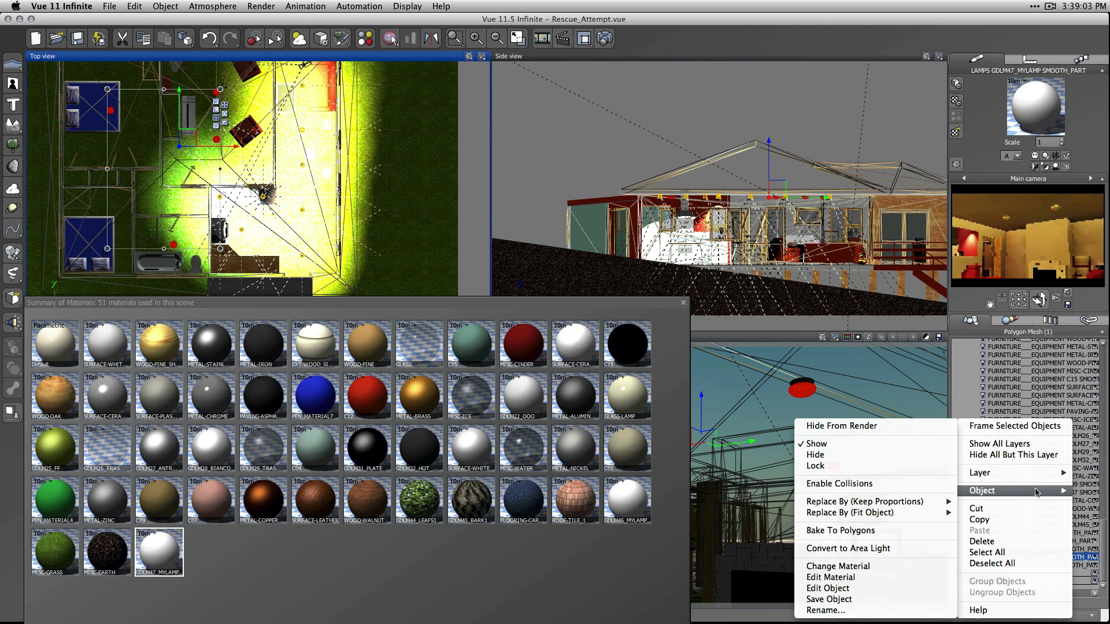
key(Escape)
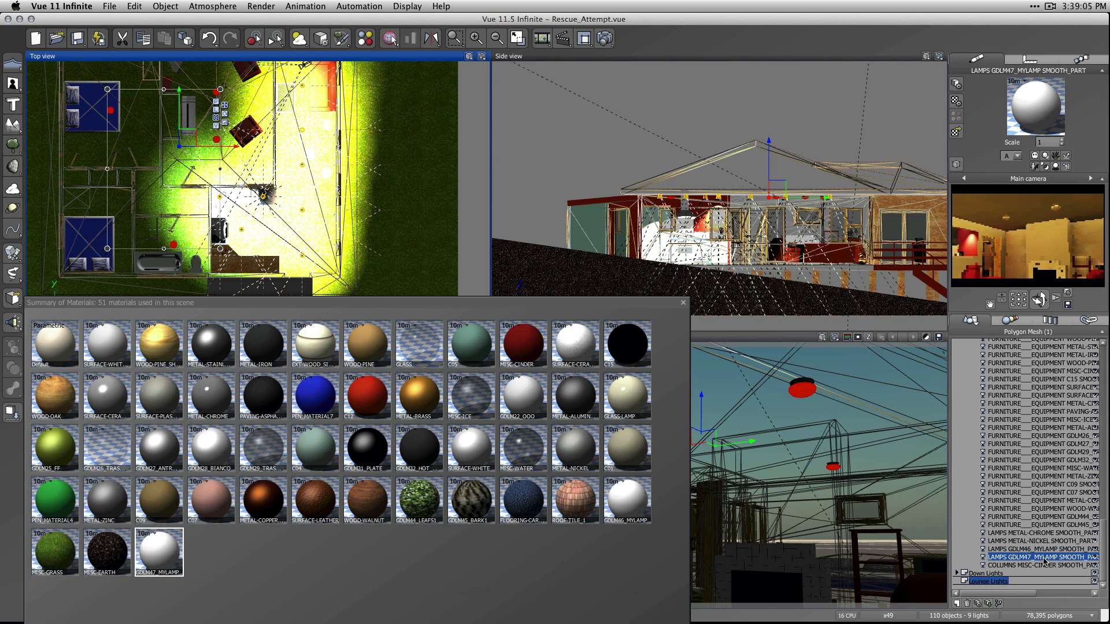
key(h)
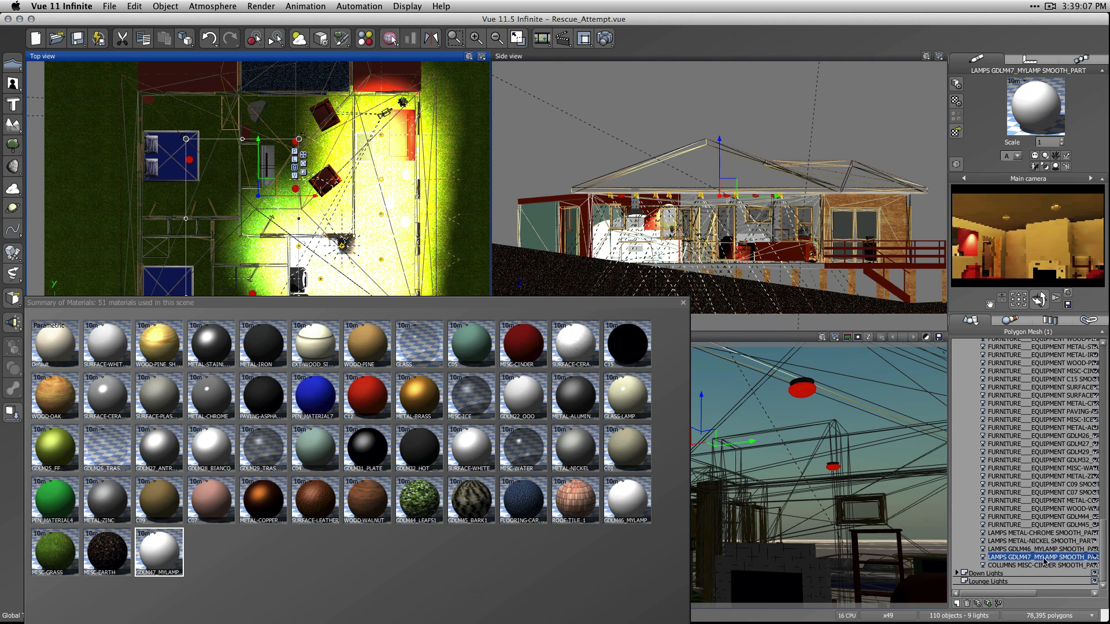
key(super)
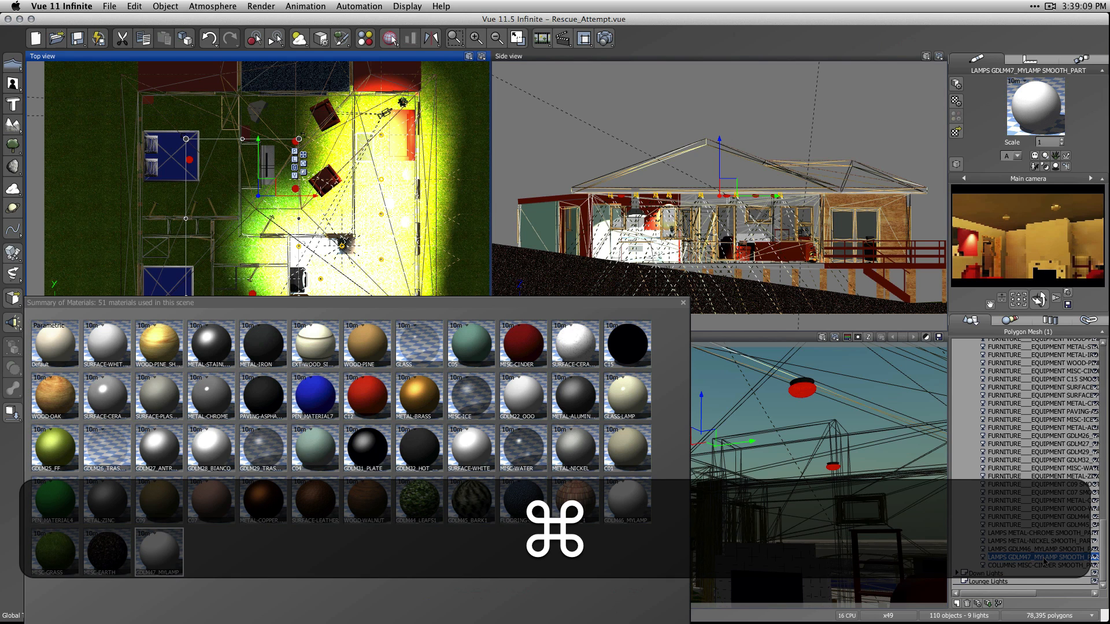
key(super+d)
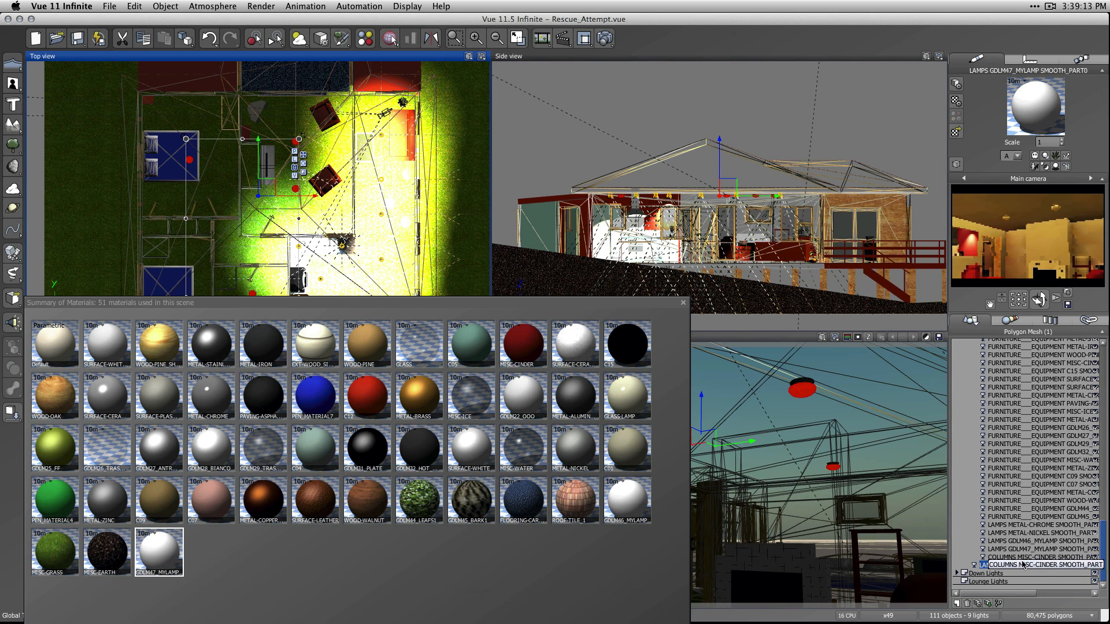
drag(1022, 565, 983, 583)
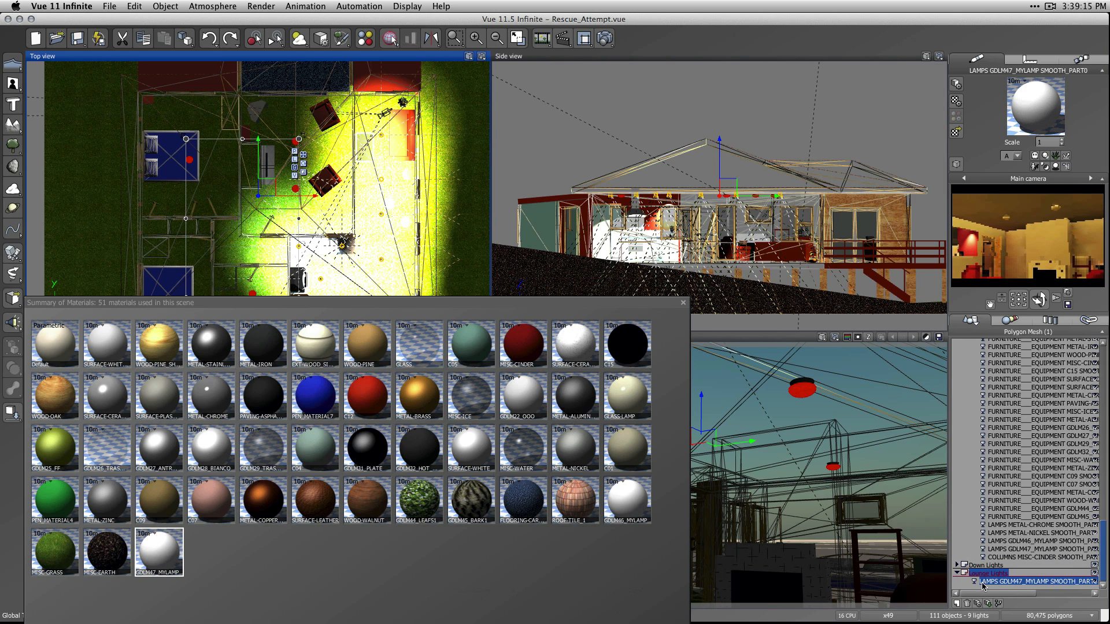
Hide the original GDLM47_MYLAMP lamps mesh from rendering and from the views.
click(1033, 549)
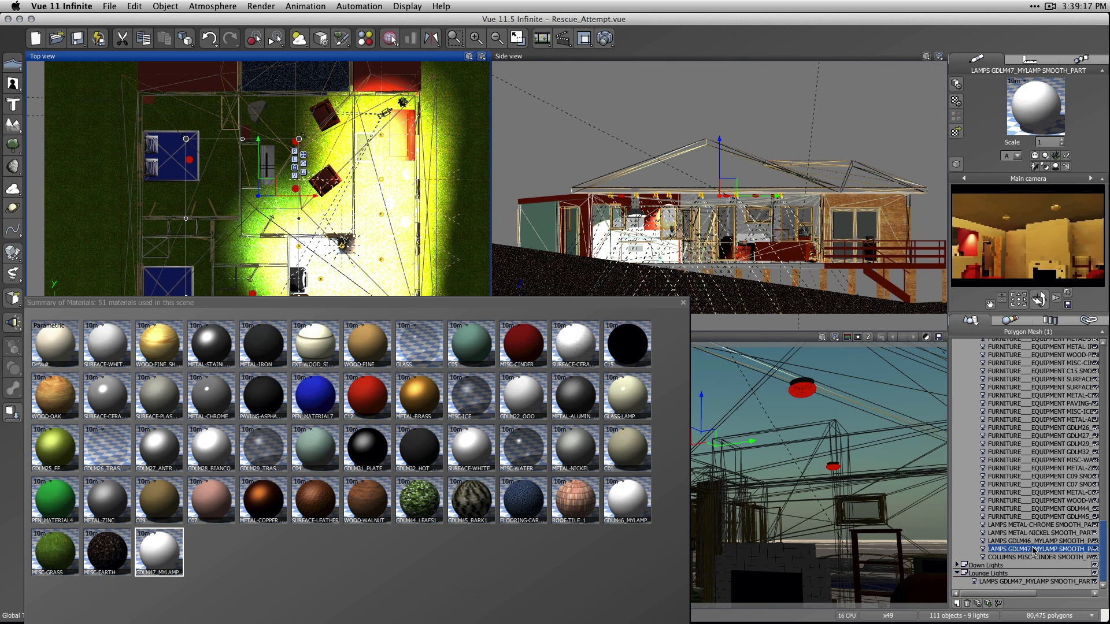
click(983, 549)
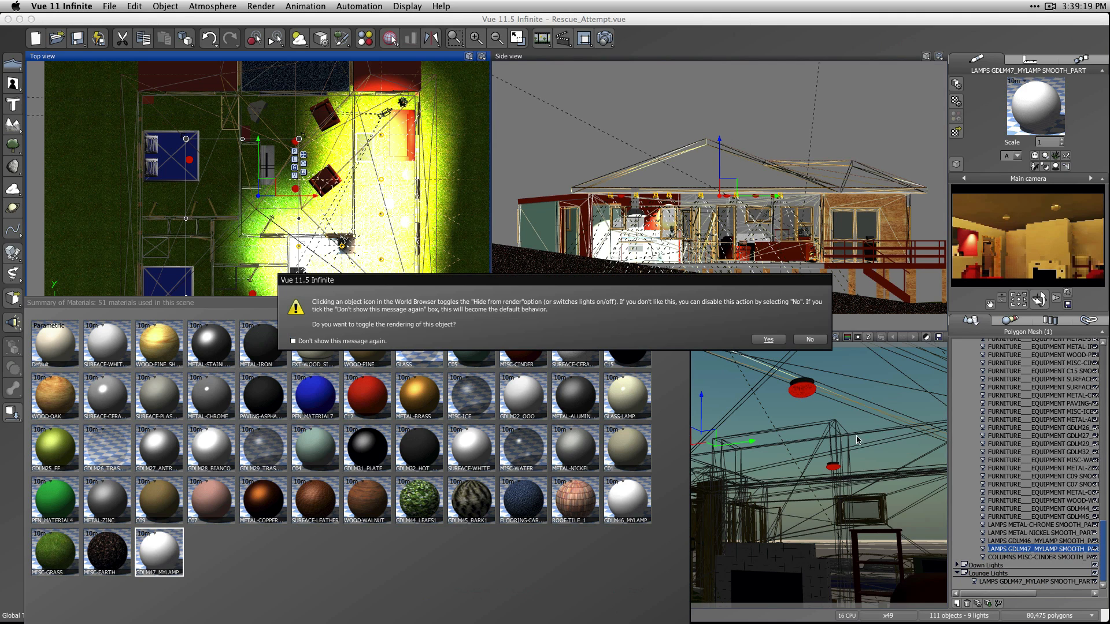
click(767, 341)
click(1092, 550)
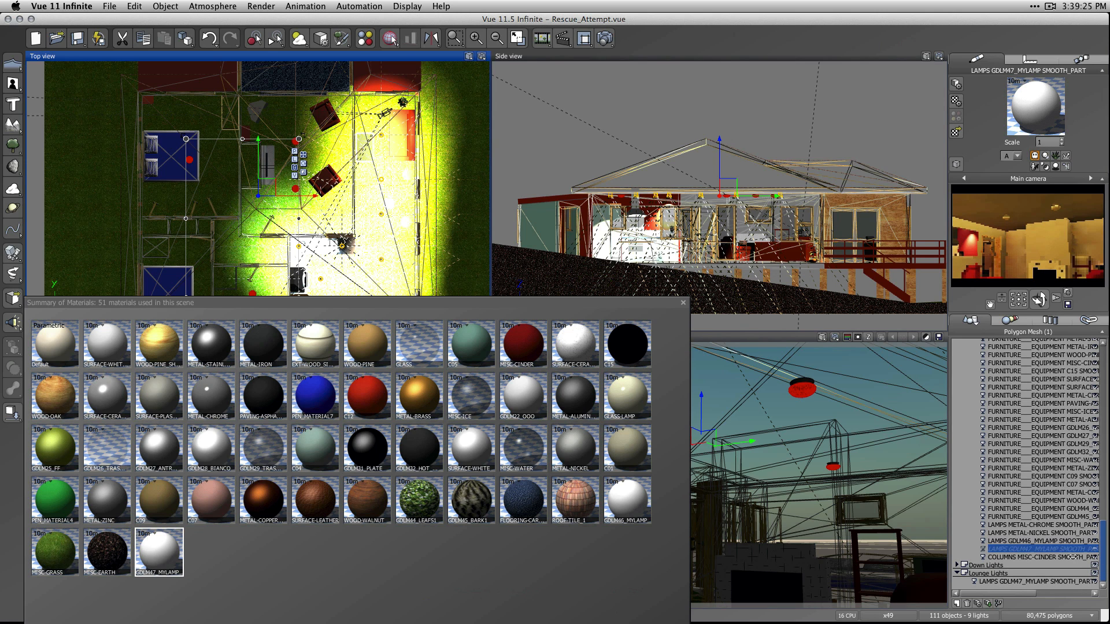
Convert the duplicated lamps mesh in the Lounge Lights layer to an area light and set its power to 10.
click(997, 582)
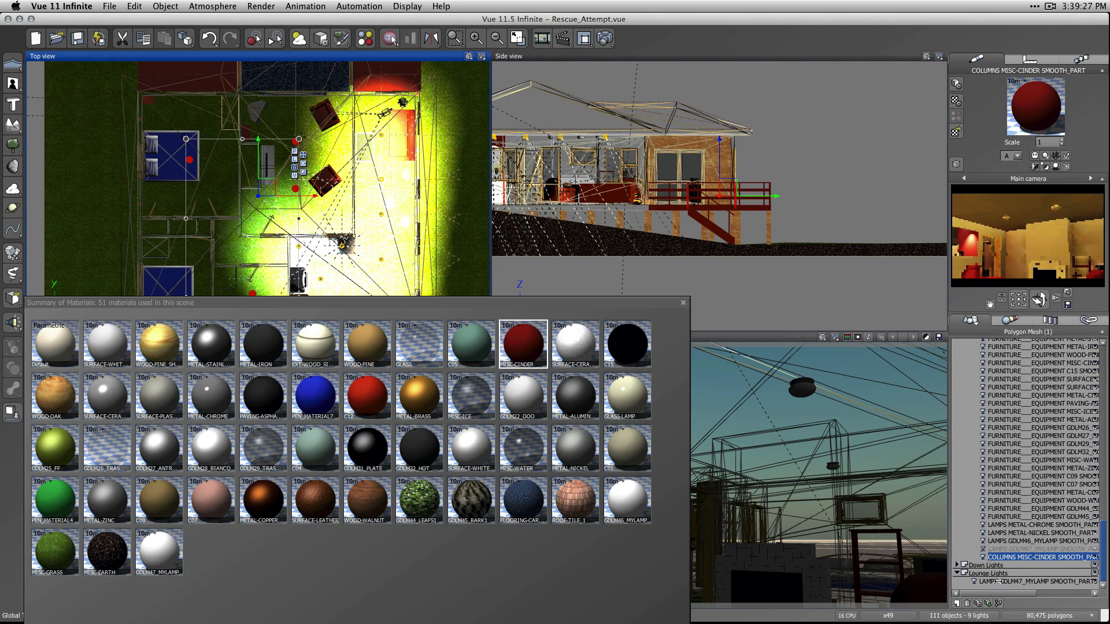
right_click(1001, 582)
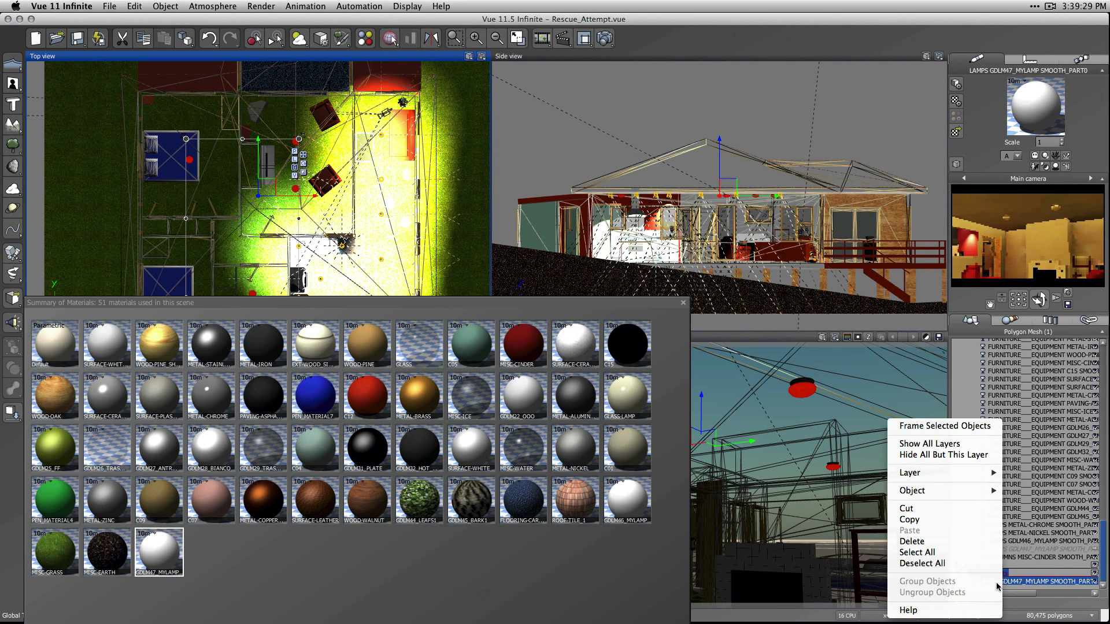
mouse_move(940, 492)
mouse_move(851, 516)
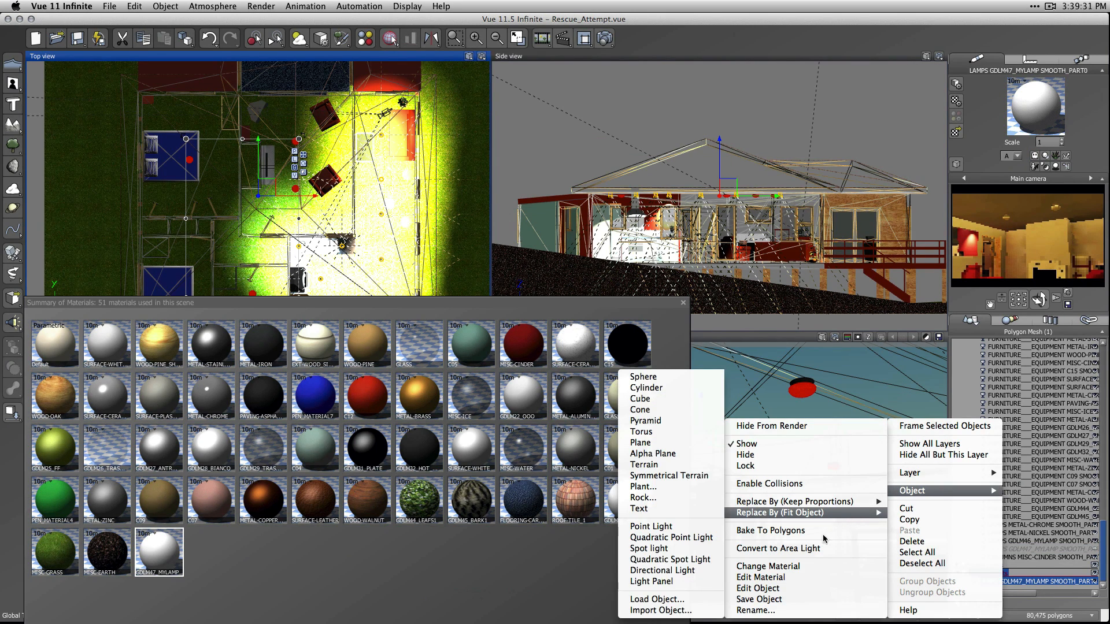
click(810, 549)
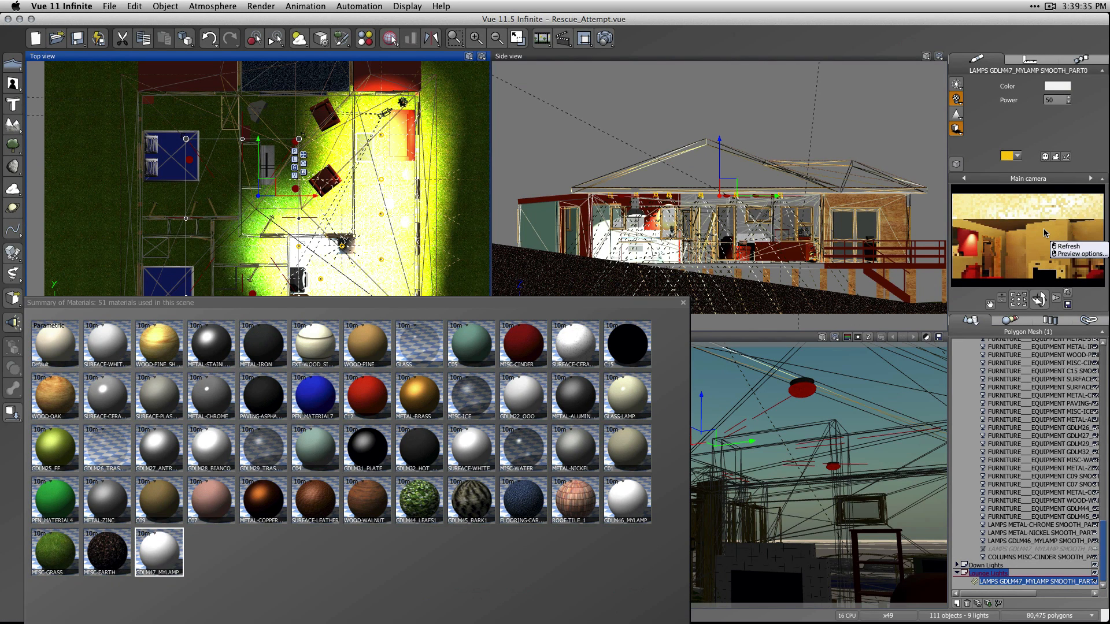
double_click(1057, 100)
text(10)
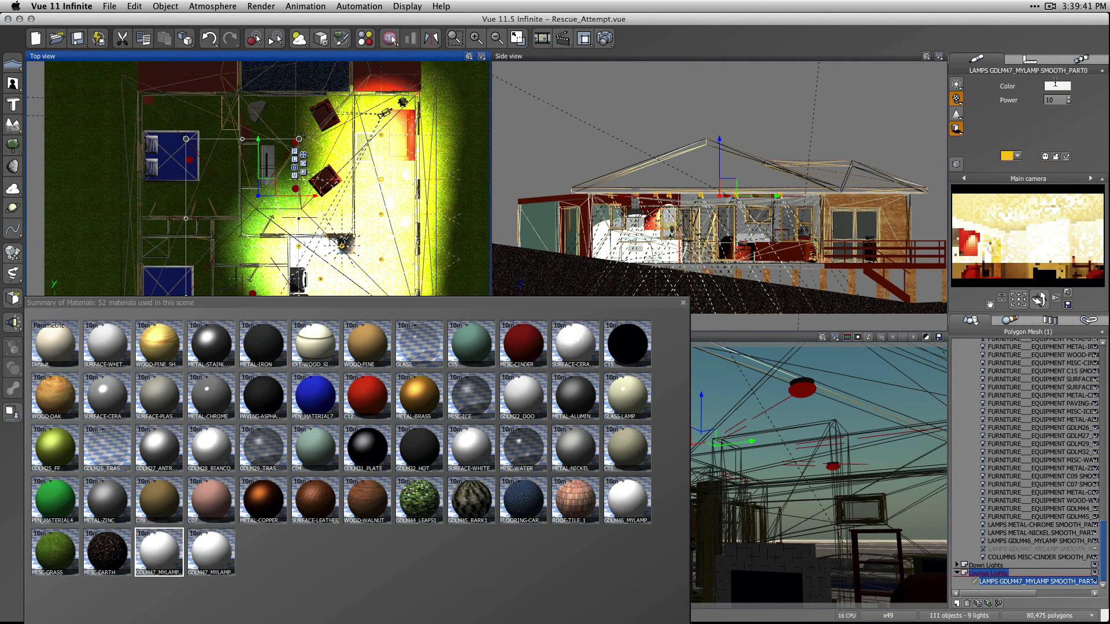
Give the lounge area light a pale warm yellow colour (RGB 251, 230, 194) and close the material summary.
click(1057, 86)
click(1098, 61)
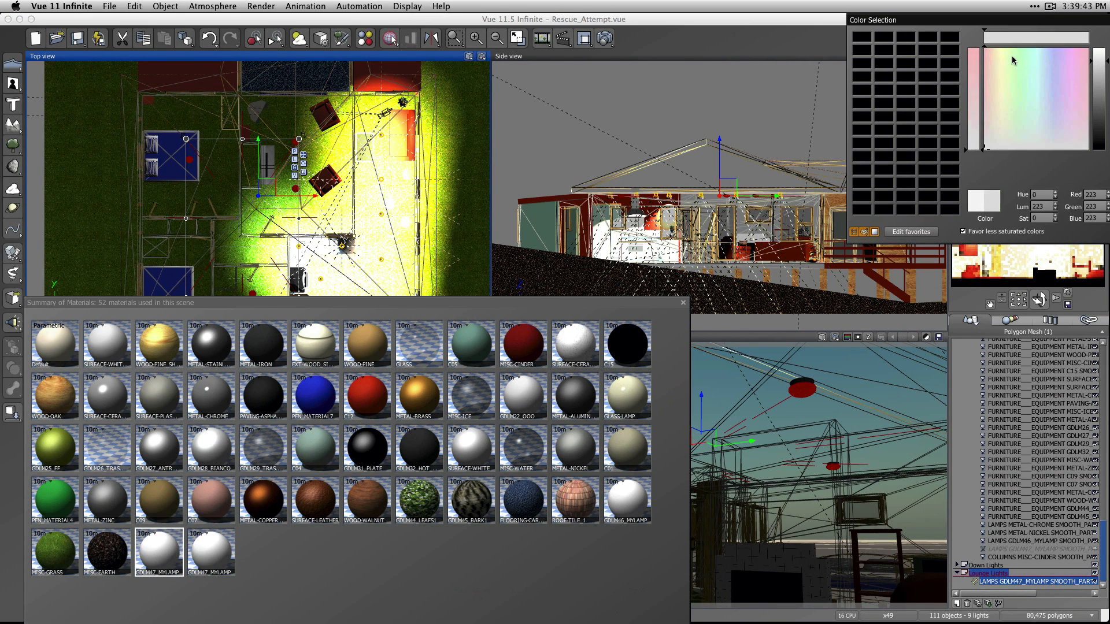
click(994, 57)
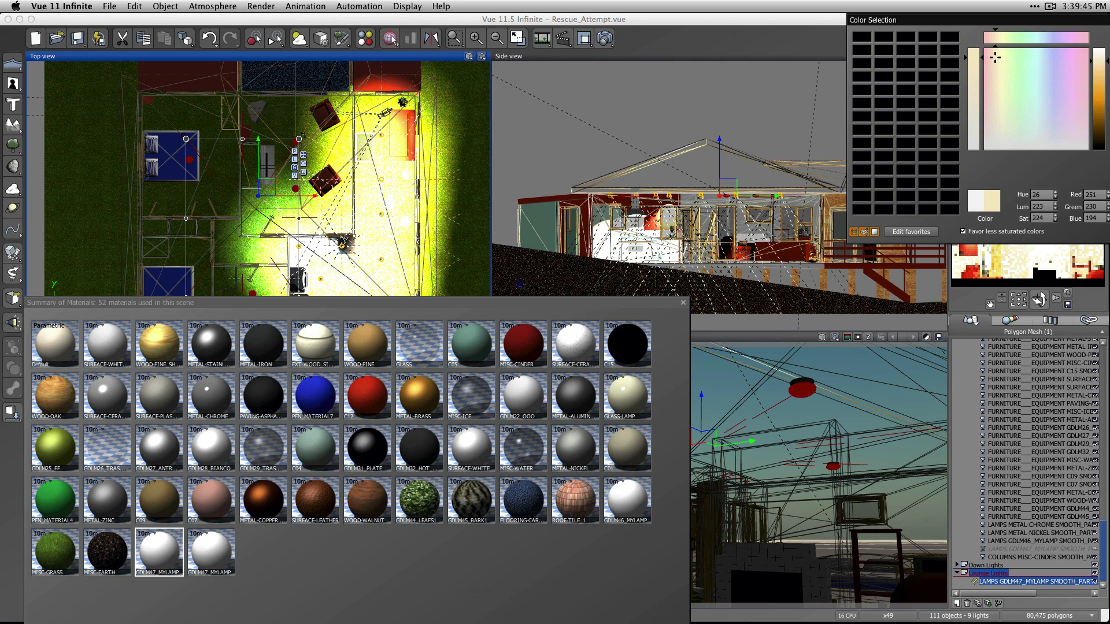
drag(1008, 21, 915, 23)
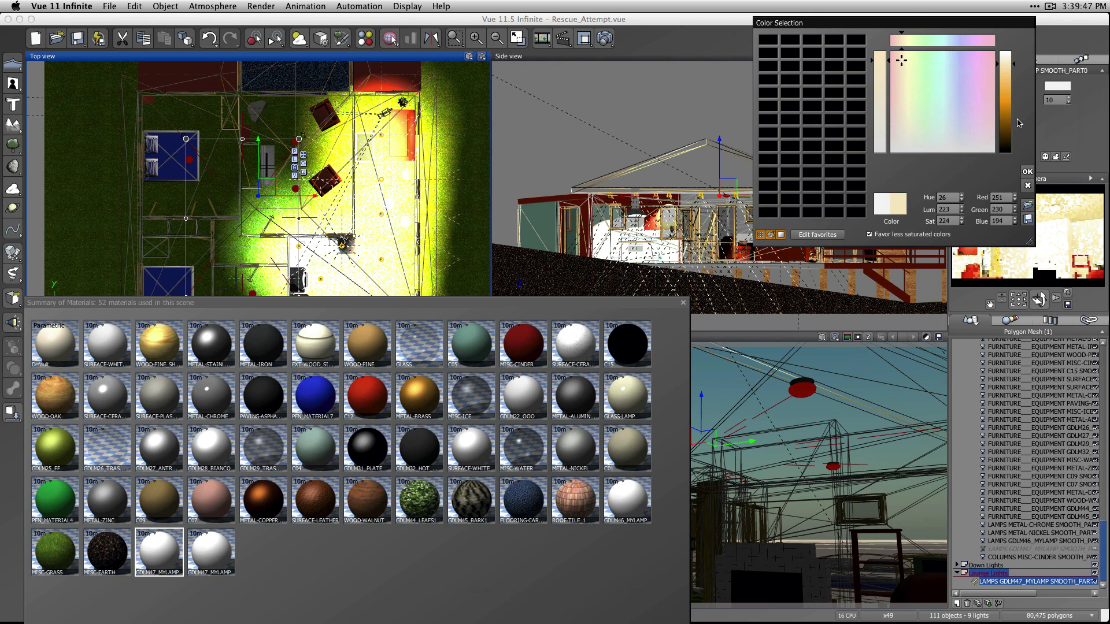
click(1026, 171)
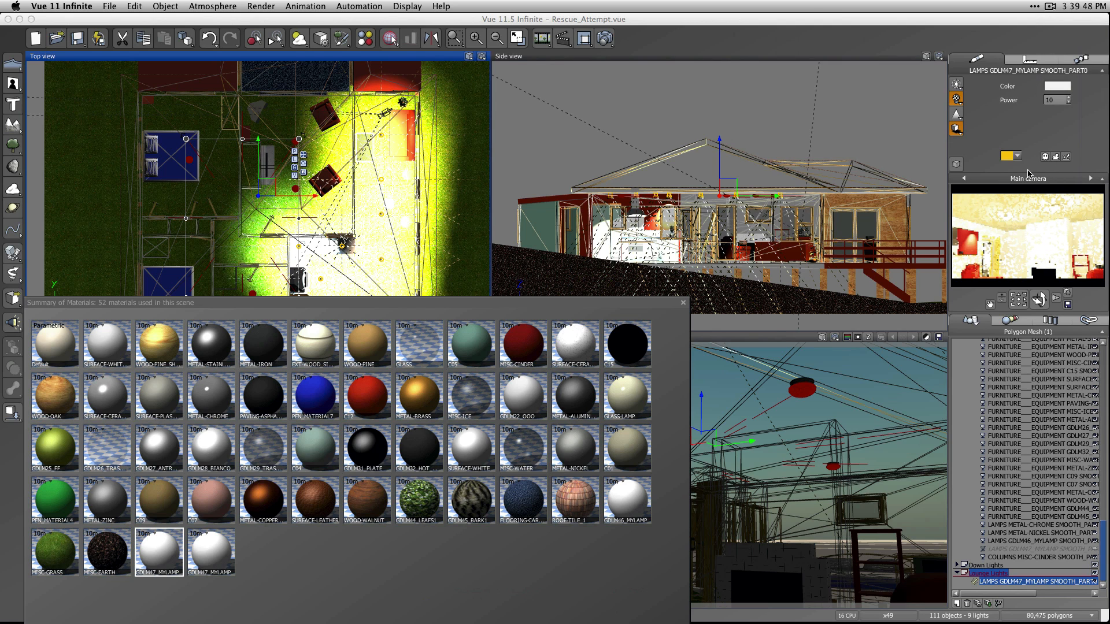
click(683, 303)
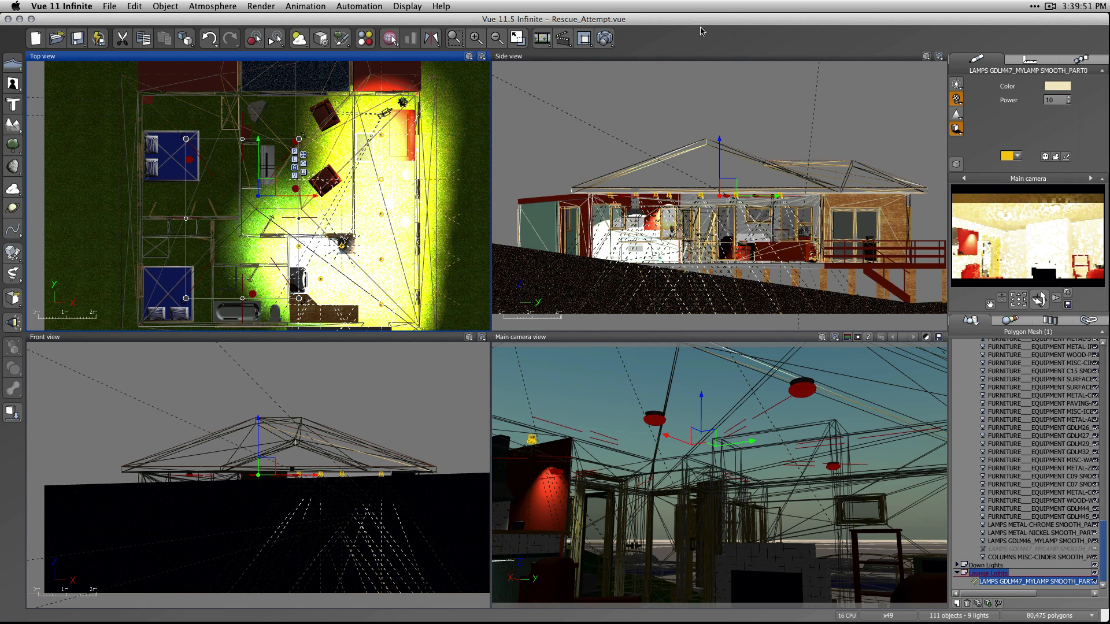
Deselect the light, turn the main camera toward the kitchen end of the lounge, and render a test image.
click(669, 46)
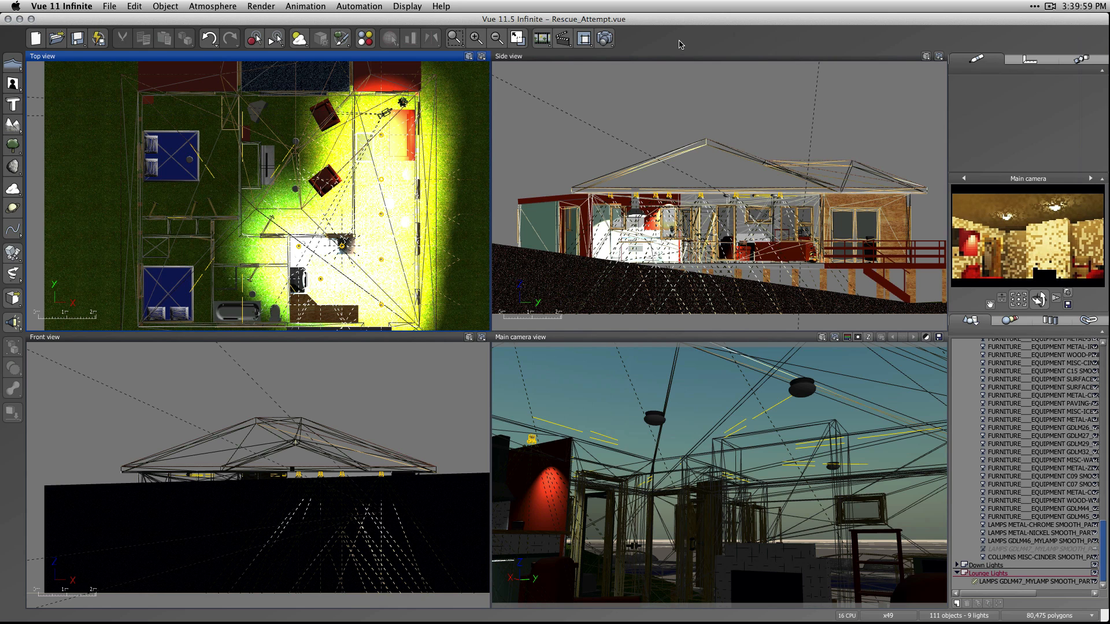
mouse_move(1018, 299)
mouse_down()
mouse_move(1018, 270)
mouse_move(1021, 305)
mouse_move(989, 304)
mouse_move(1018, 294)
mouse_up()
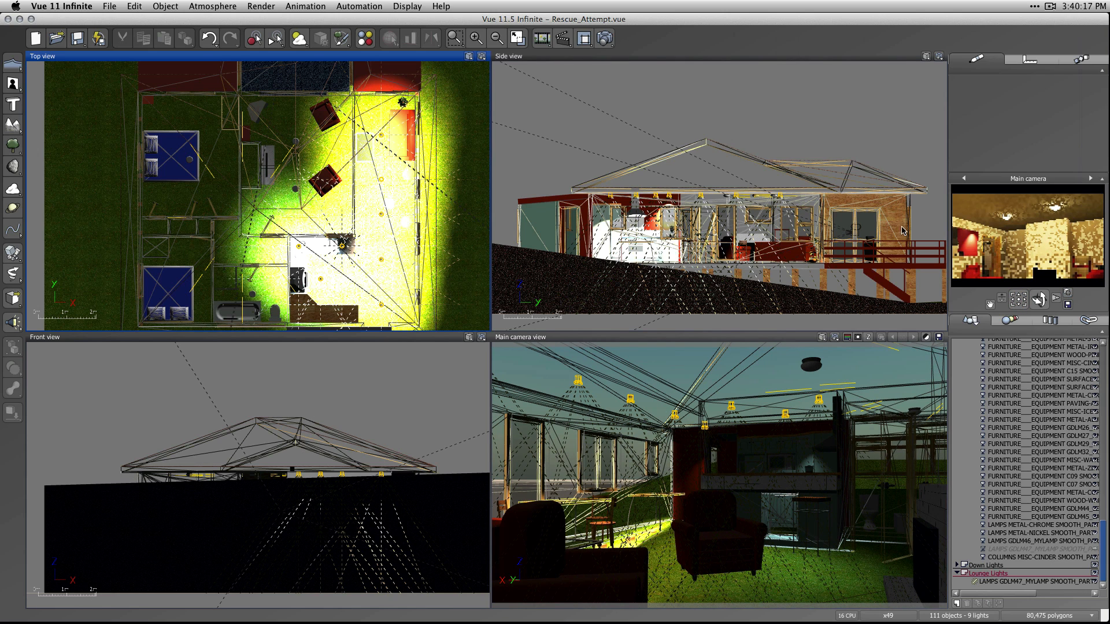
click(604, 38)
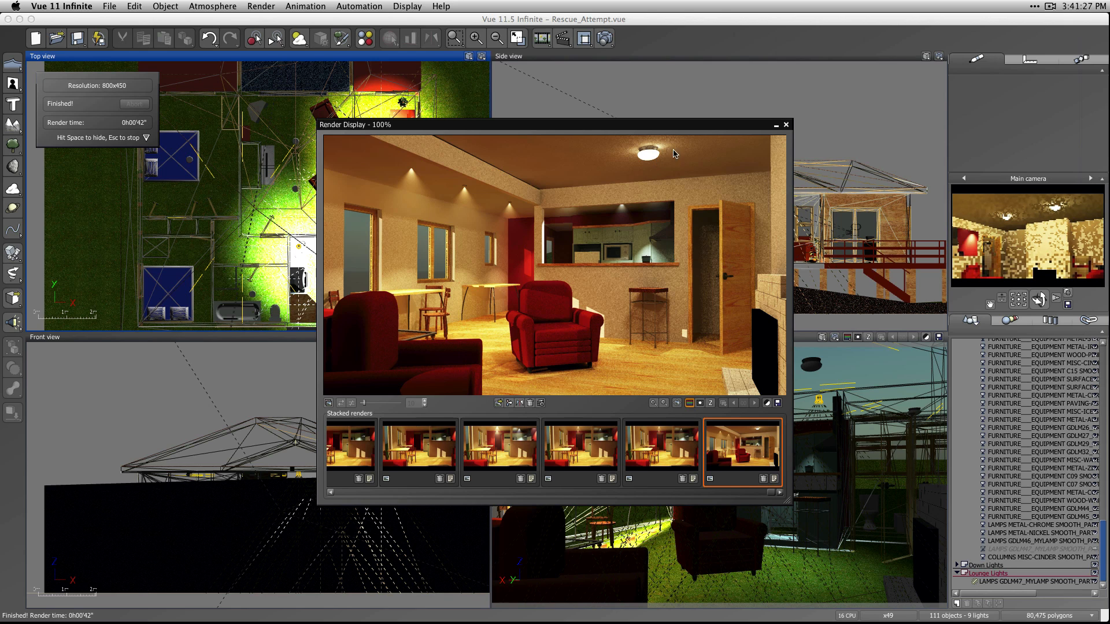
click(785, 125)
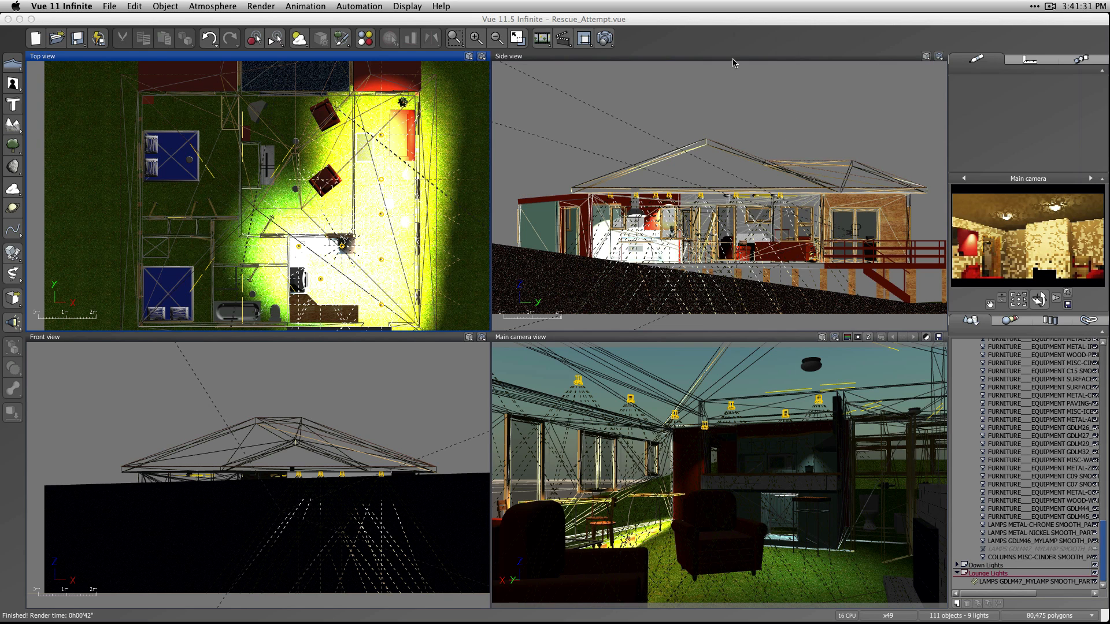
Raise the atmosphere's global radiosity quality boost to +2 and start a new test render.
click(299, 38)
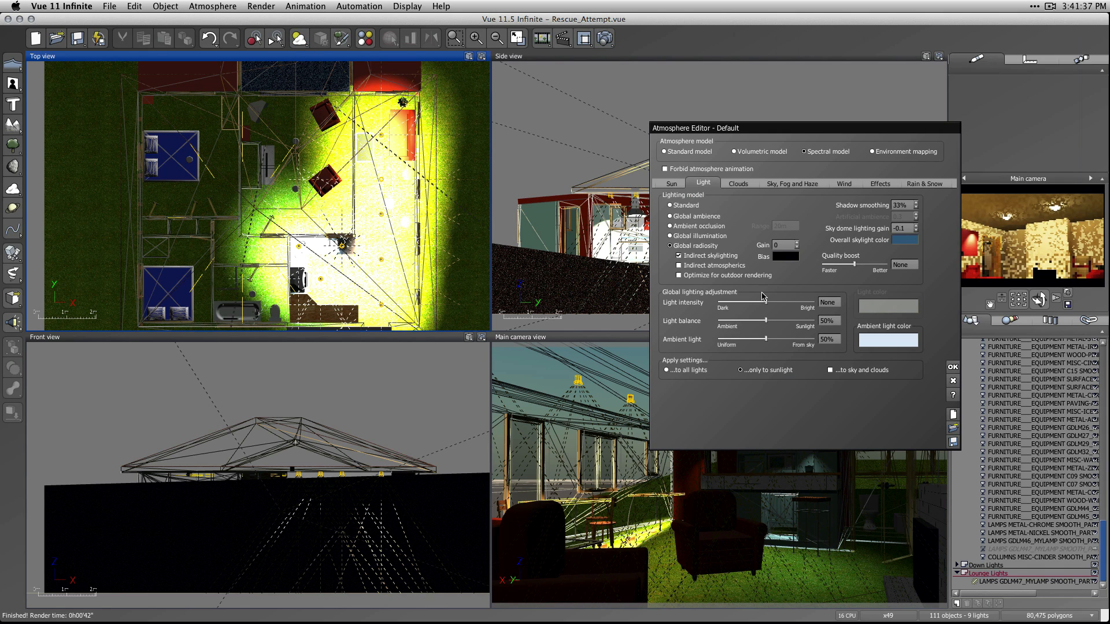
drag(854, 265, 877, 269)
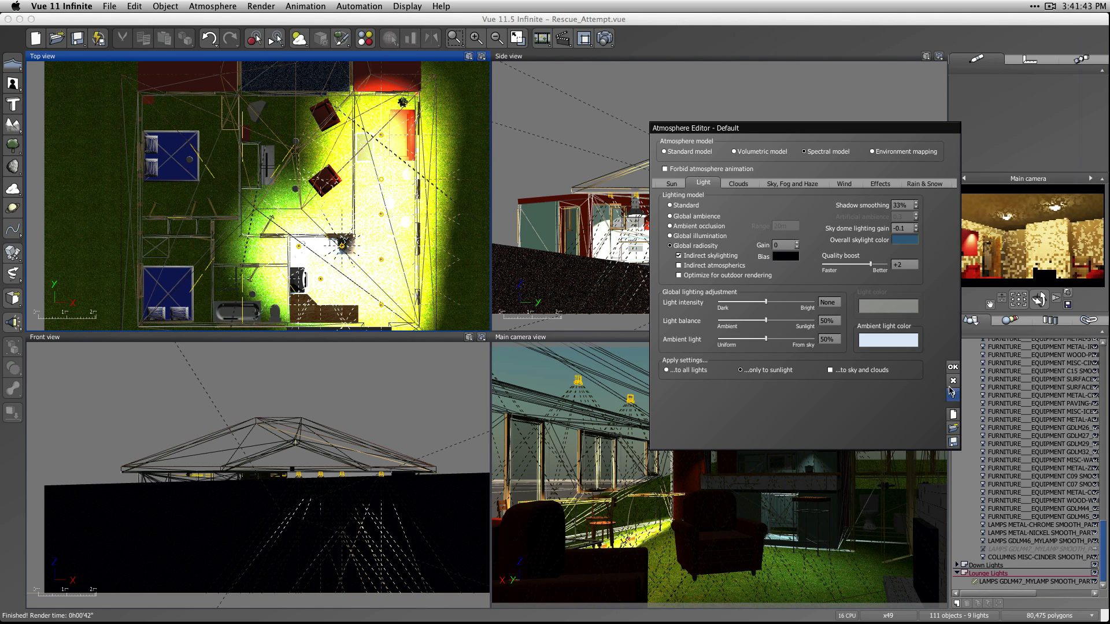
click(953, 367)
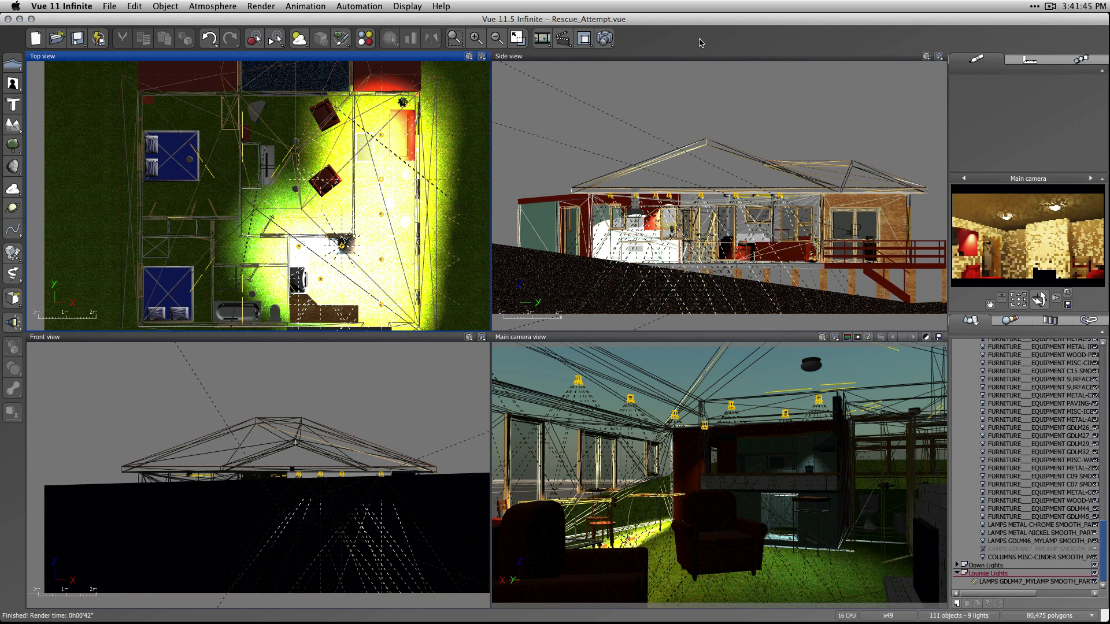
click(606, 40)
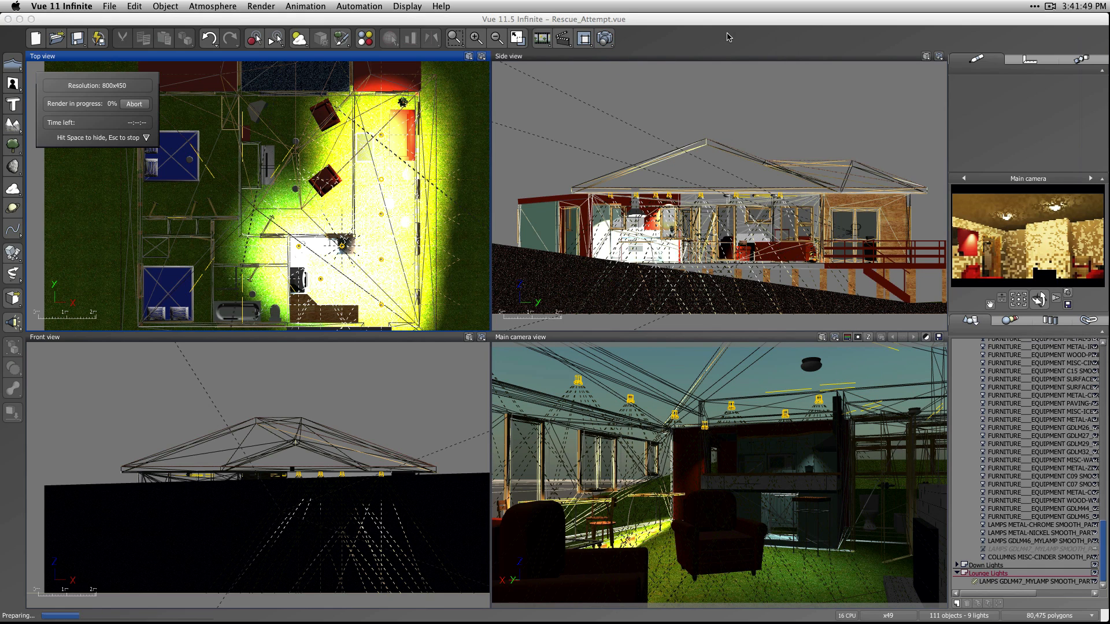